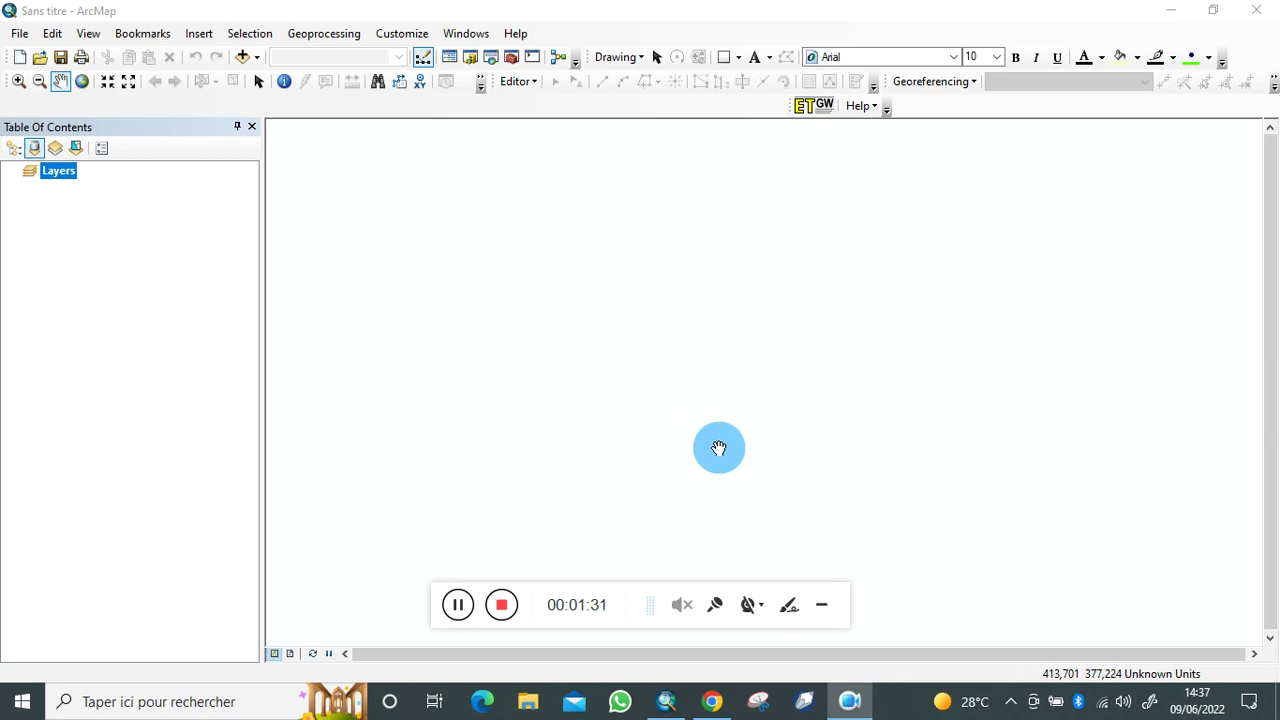
Step: Switch to the desktop and open the Base Excel workbook from the TRAINING ARCGIS folder in Excel
{"action": "left_click", "coordinate": [1168, 11]}
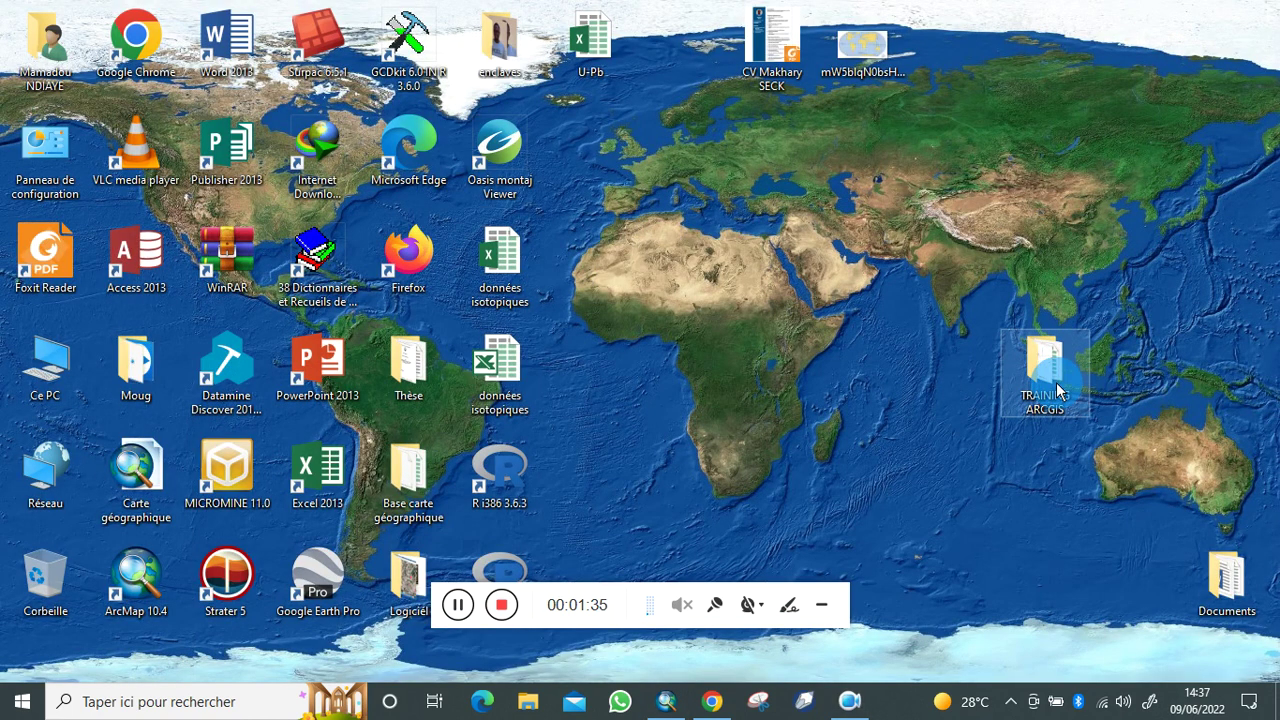
{"action": "left_click", "coordinate": [821, 604]}
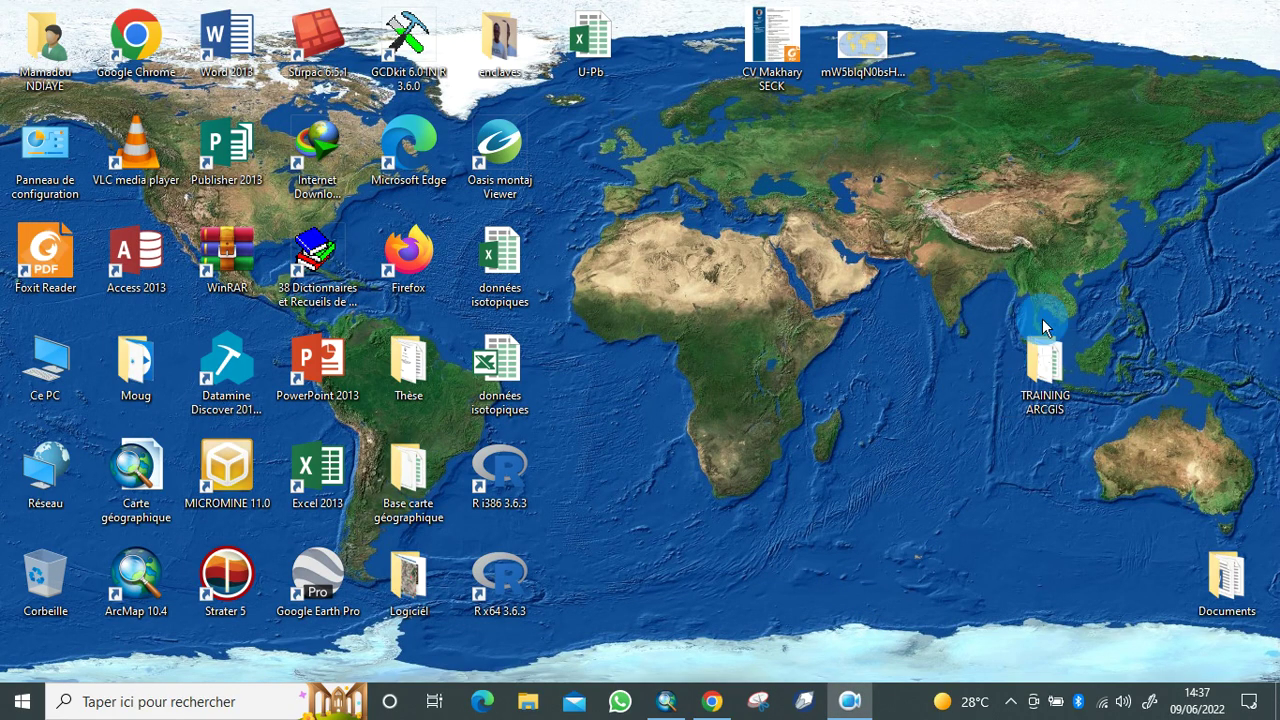
{"action": "double_click", "coordinate": [1058, 375]}
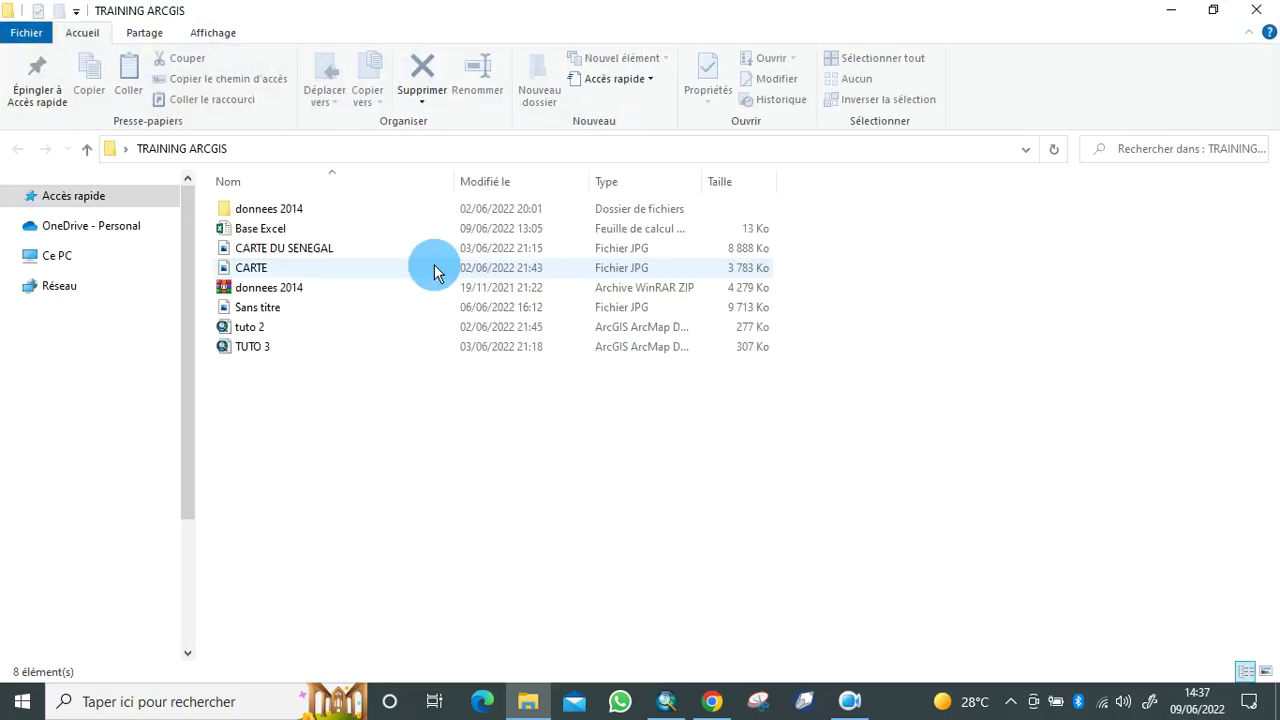
{"action": "left_click", "coordinate": [272, 229]}
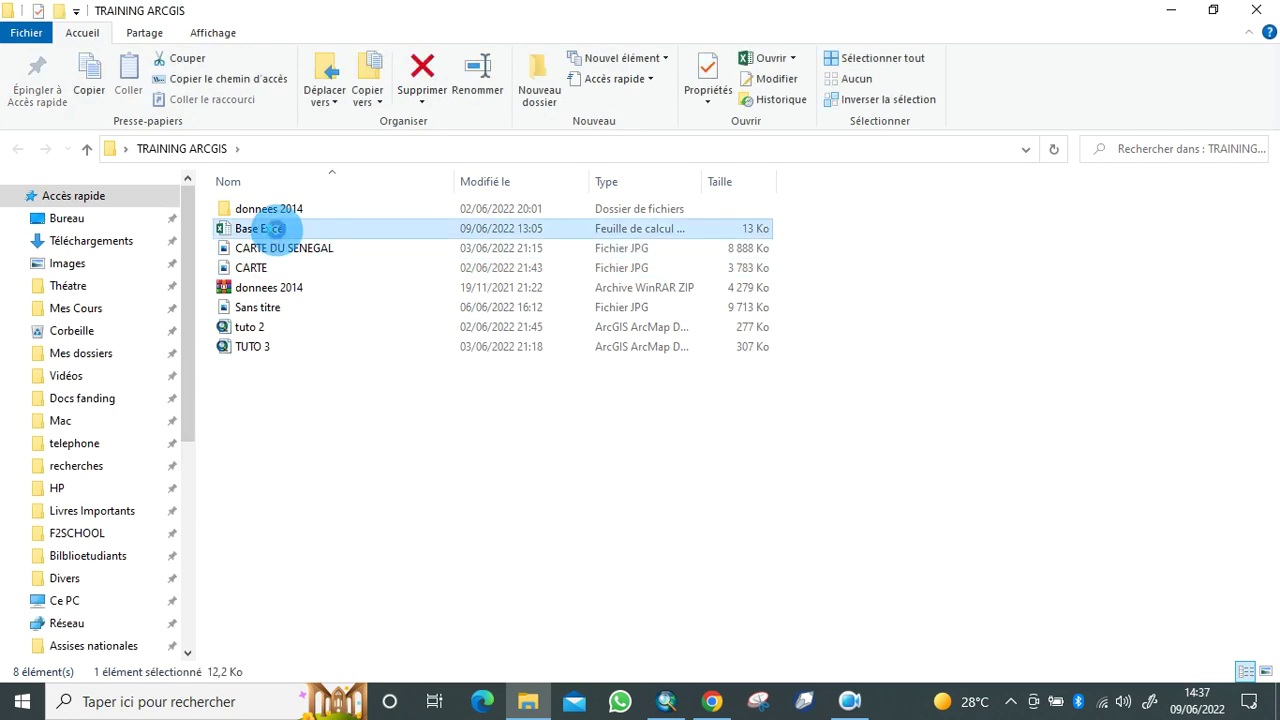
{"action": "double_click", "coordinate": [272, 229]}
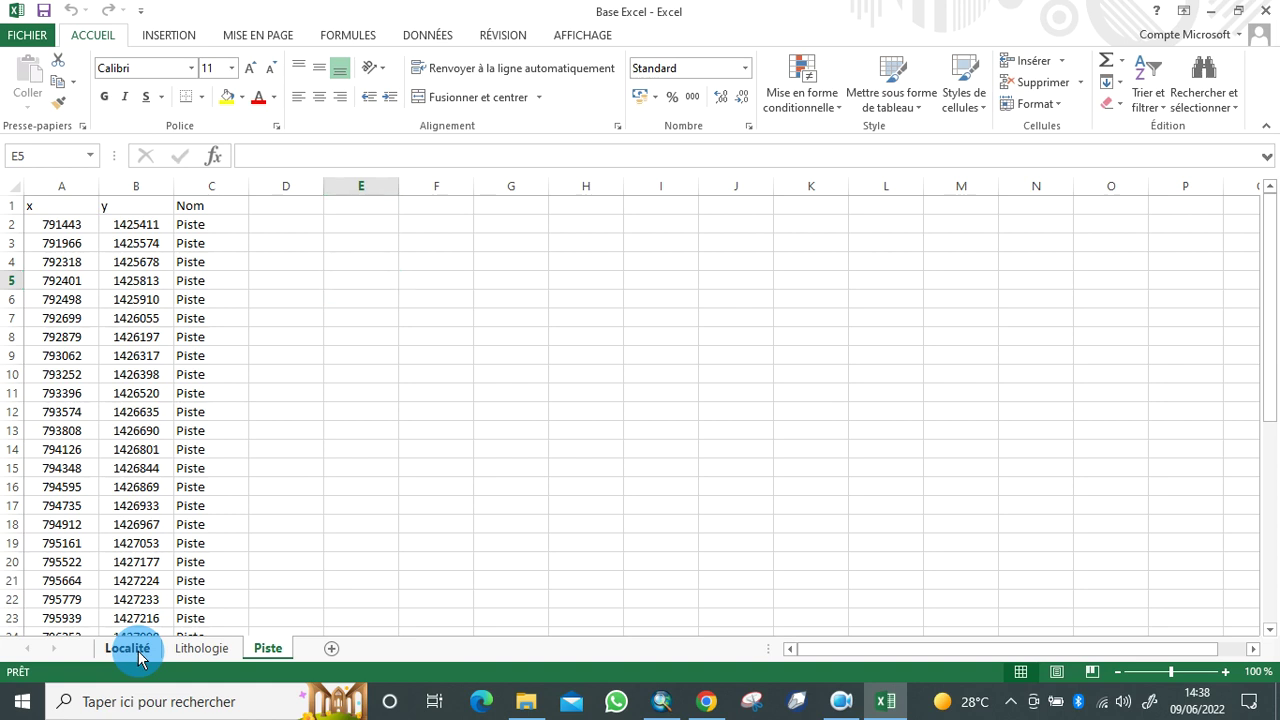
Step: Review the coordinate tables in the Localité, Lithologie and Piste sheets, and close the workbook
{"action": "left_click", "coordinate": [127, 648]}
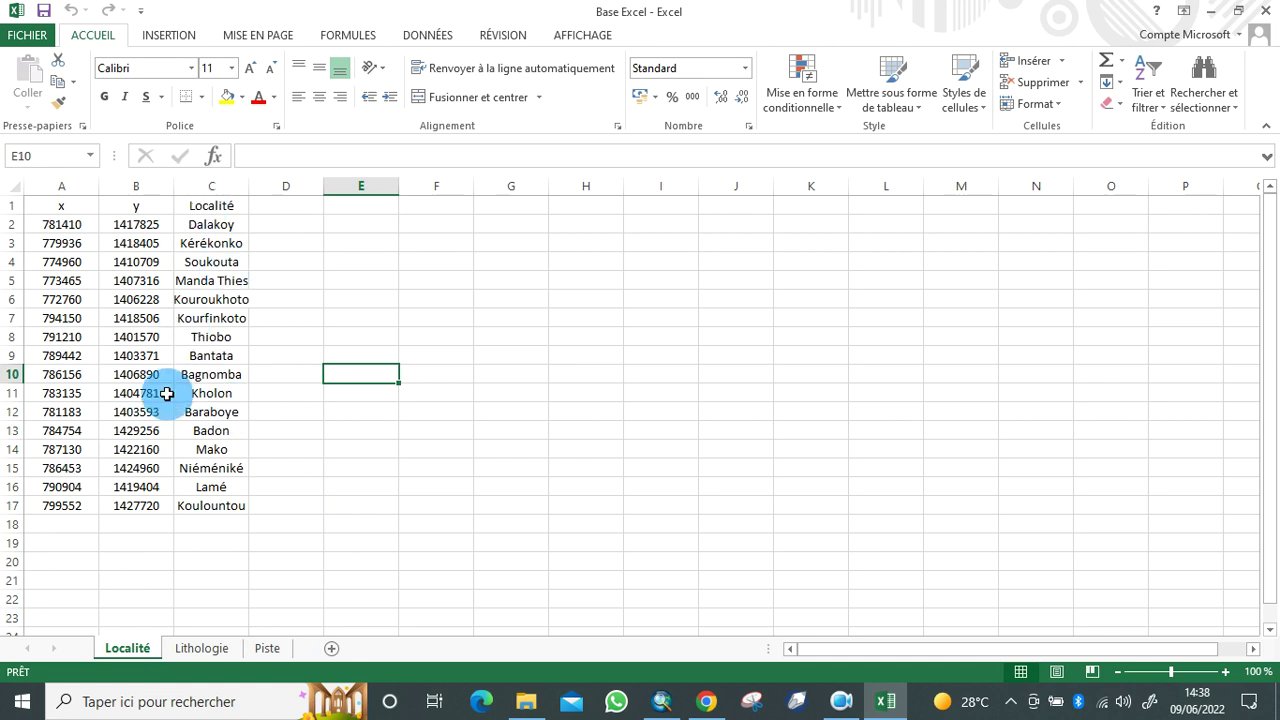
{"action": "left_click", "coordinate": [203, 649]}
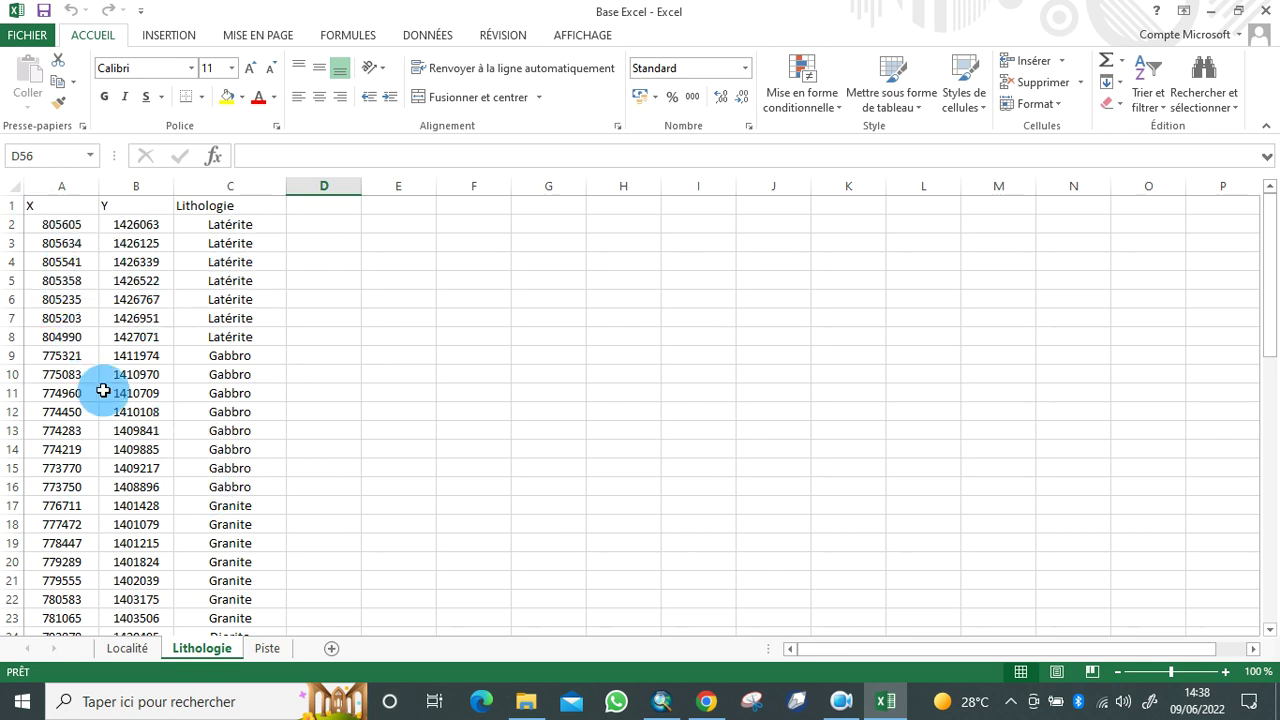
{"action": "left_click", "coordinate": [268, 650]}
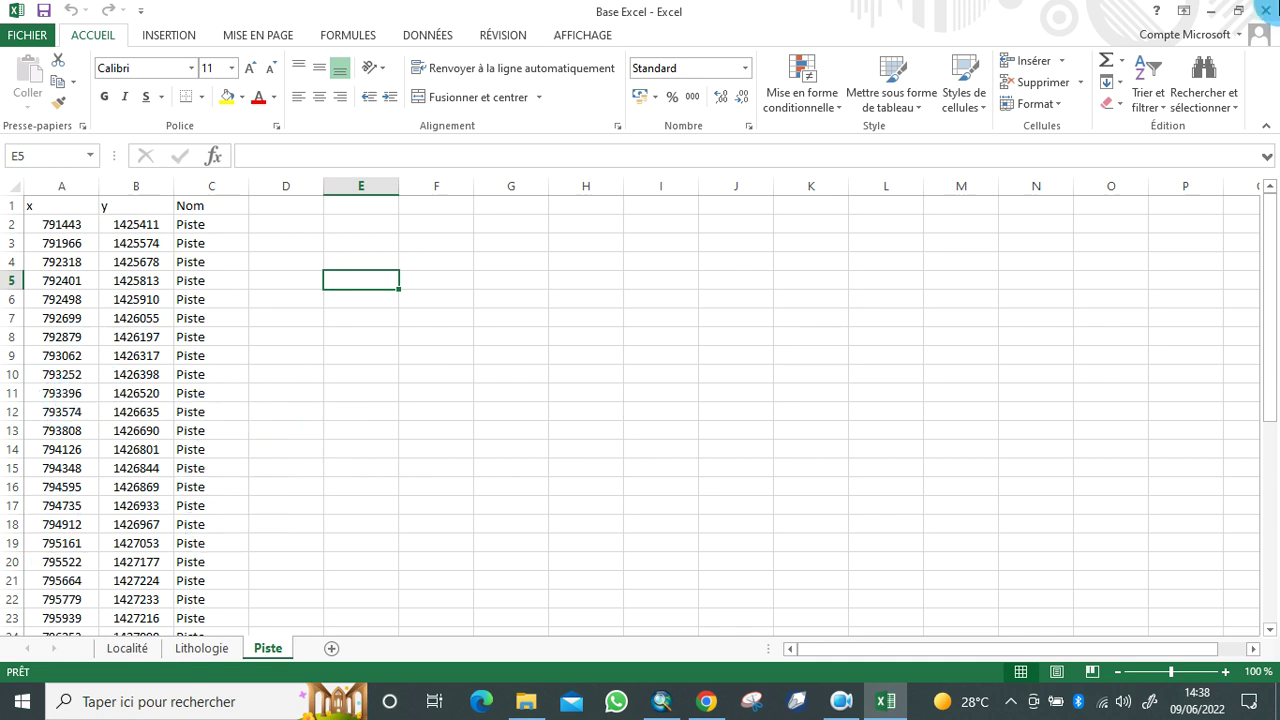
{"action": "left_click", "coordinate": [1263, 4]}
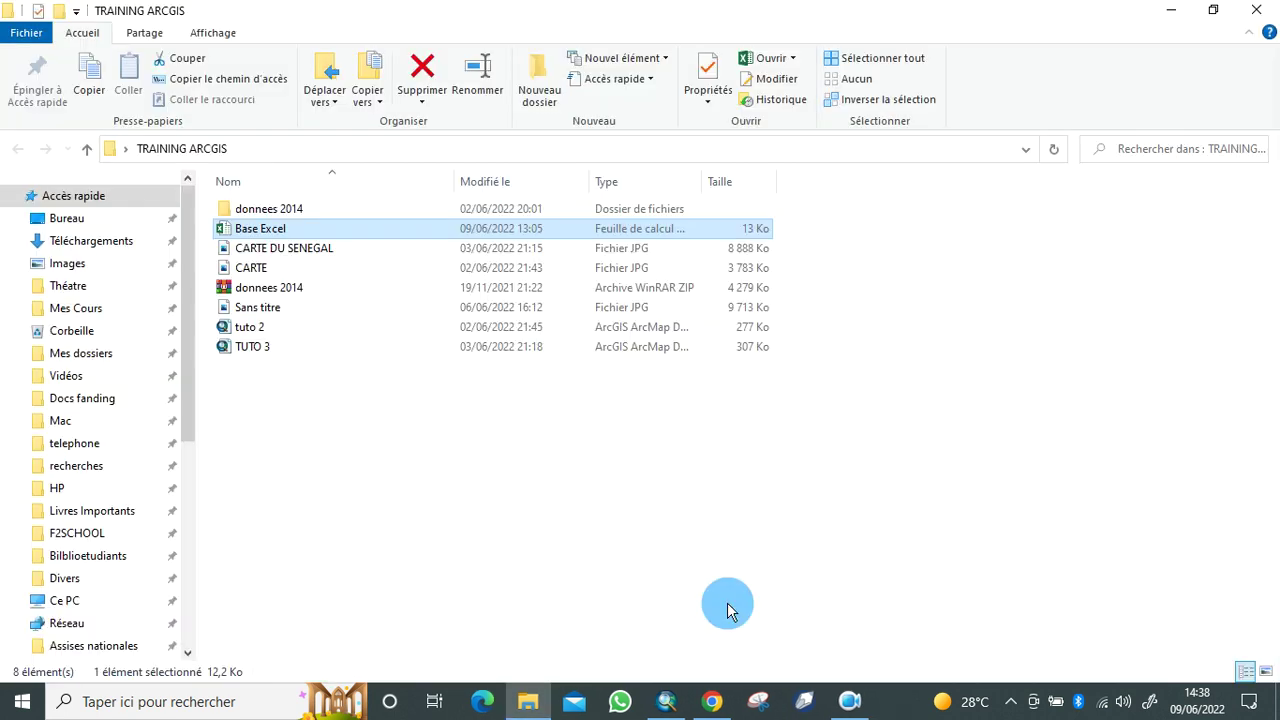
Step: Switch to ArcMap and add a Catalog folder connection to C:\Users\HP\Desktop\TRAINING ARCGIS
{"action": "left_click", "coordinate": [668, 700]}
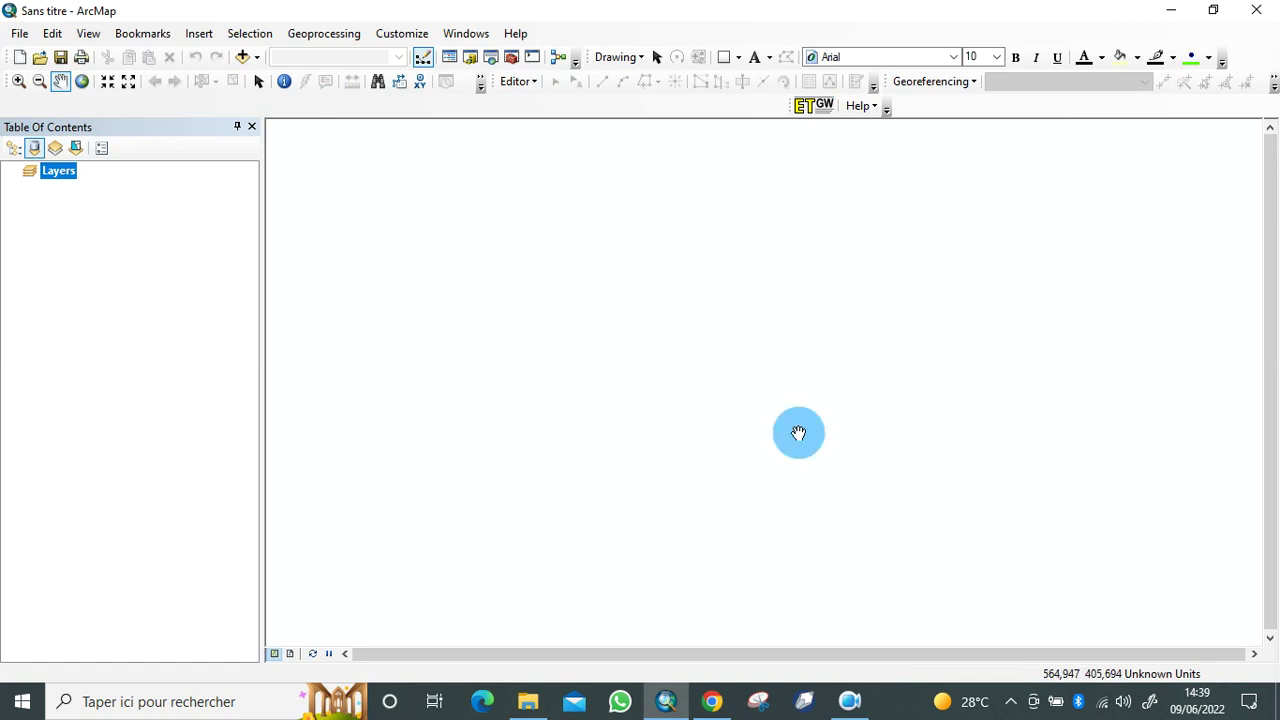
{"action": "left_click", "coordinate": [471, 60]}
{"action": "left_click", "coordinate": [1239, 149]}
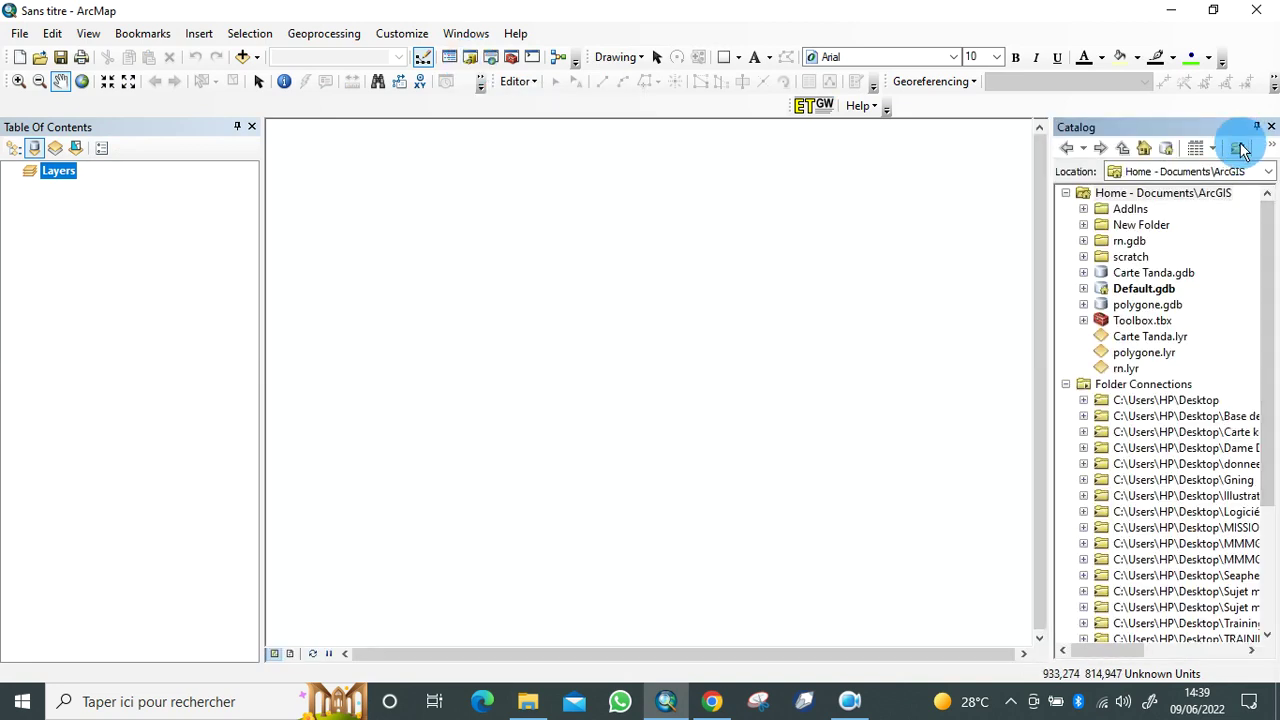
{"action": "left_click", "coordinate": [1239, 148]}
{"action": "left_click", "coordinate": [785, 302]}
{"action": "left_click_drag", "start_coordinate": [787, 307], "coordinate": [783, 372]}
{"action": "left_click", "coordinate": [568, 387]}
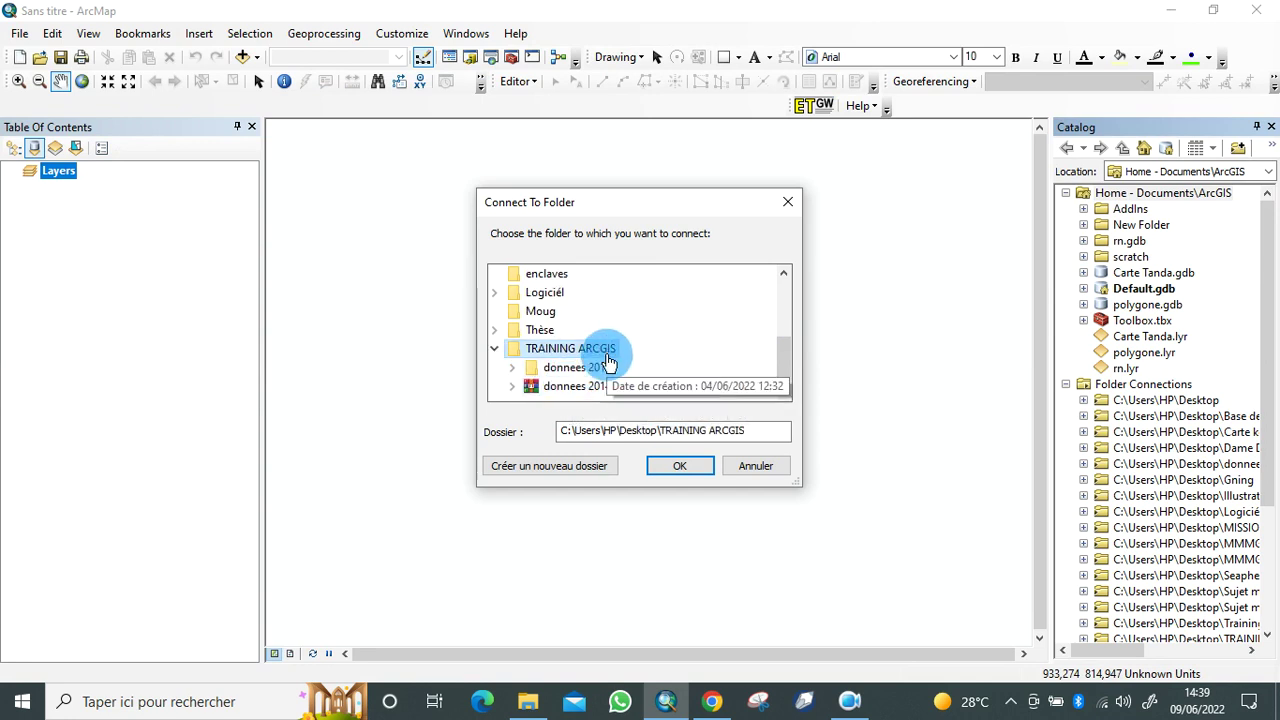
{"action": "left_click", "coordinate": [676, 470]}
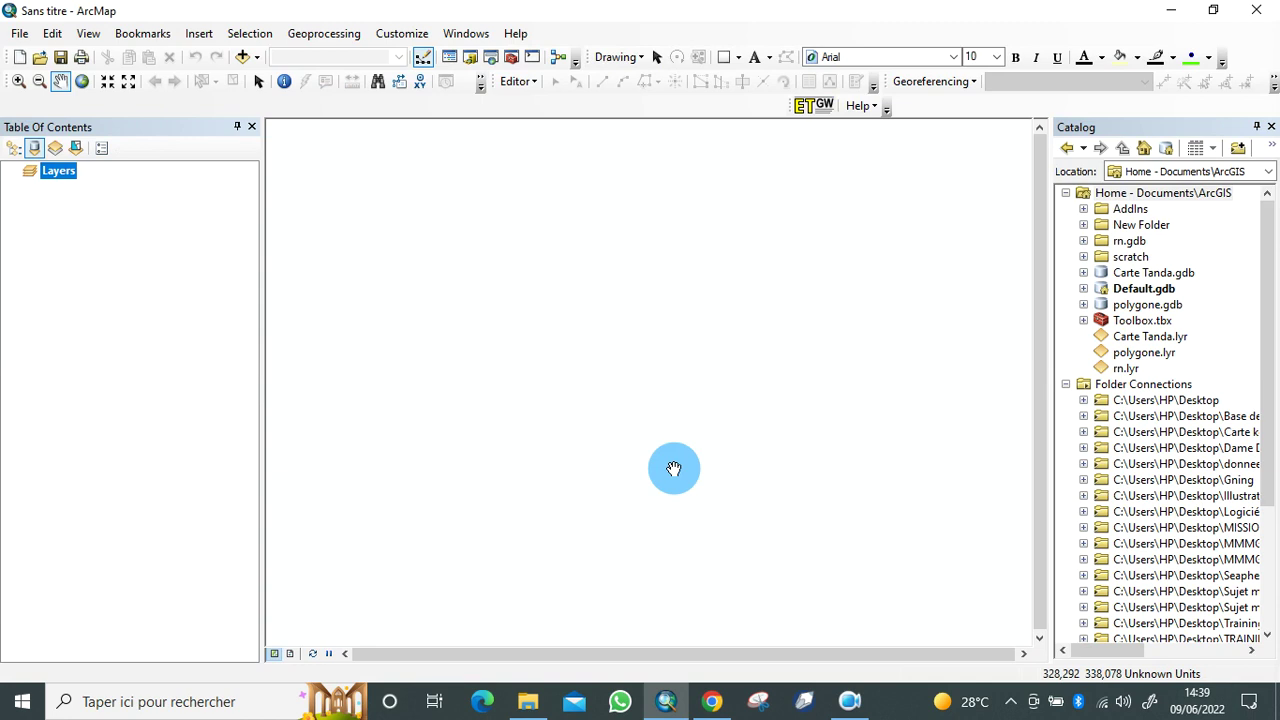
{"action": "left_click_drag", "start_coordinate": [1268, 366], "coordinate": [1257, 486]}
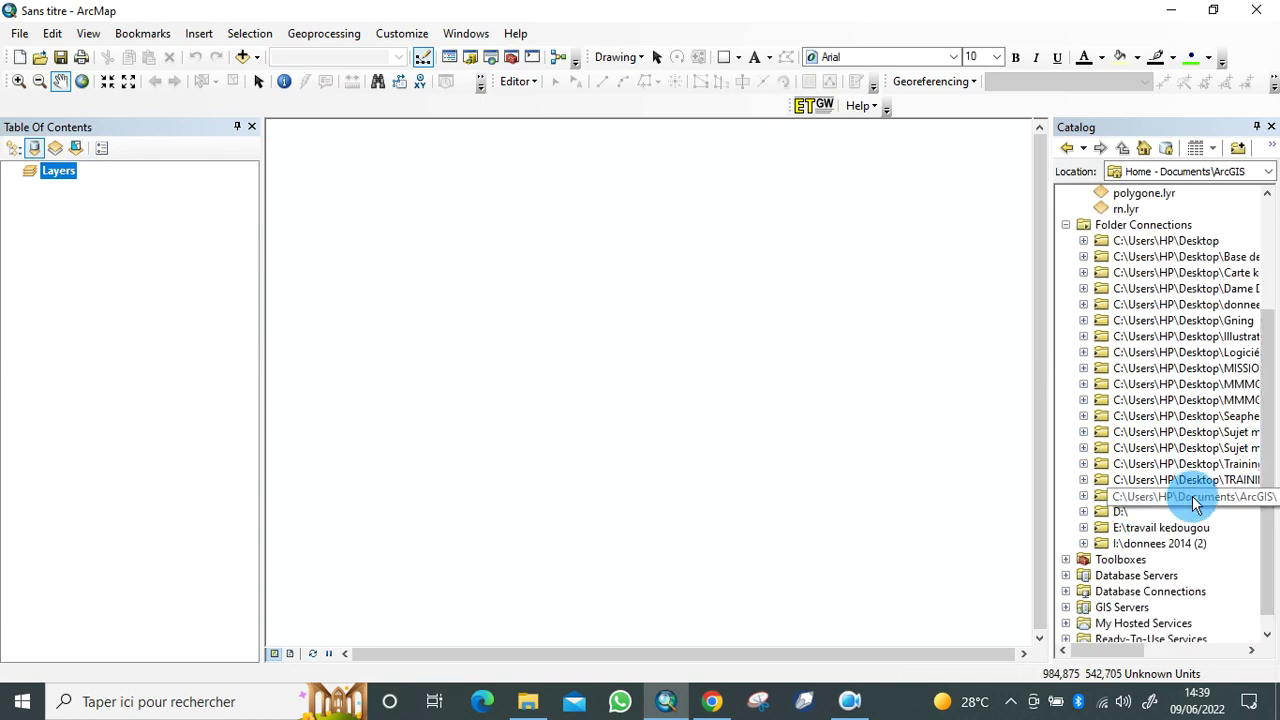
{"action": "left_click", "coordinate": [1270, 128]}
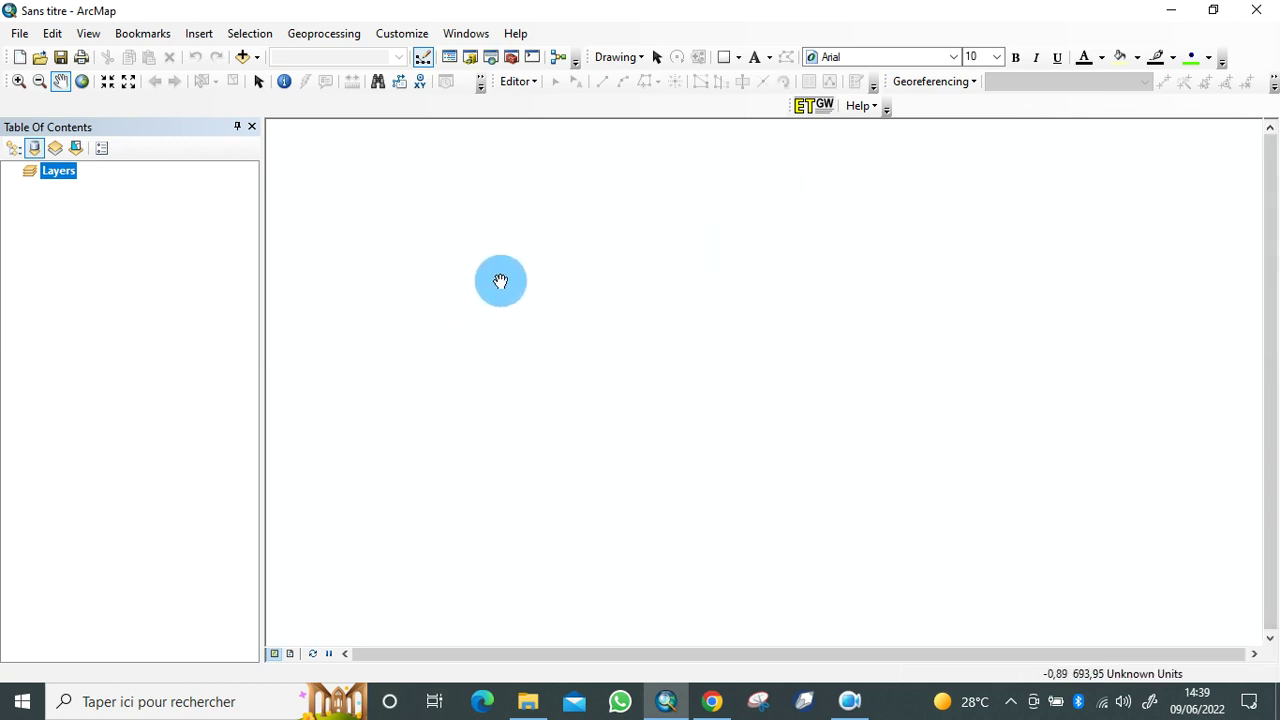
Step: Start the Add XY Data command for importing coordinates from a table
{"action": "left_click", "coordinate": [20, 33]}
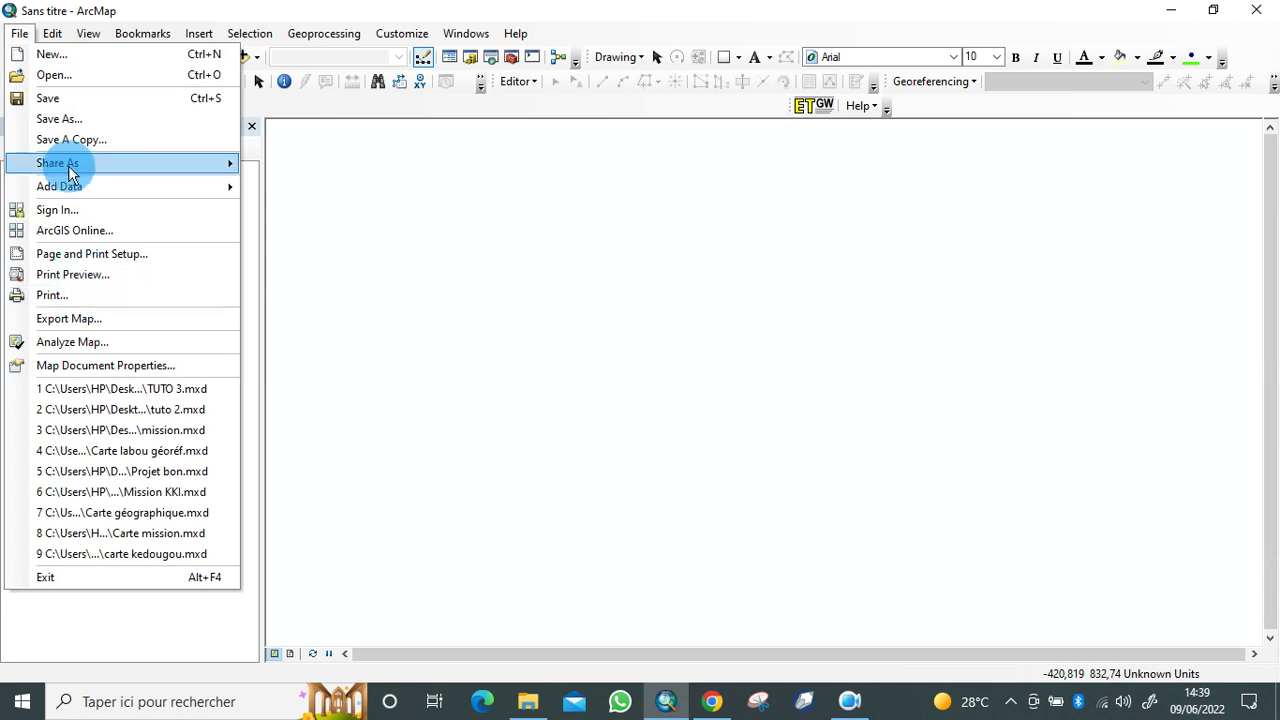
{"action": "mouse_move", "coordinate": [72, 190]}
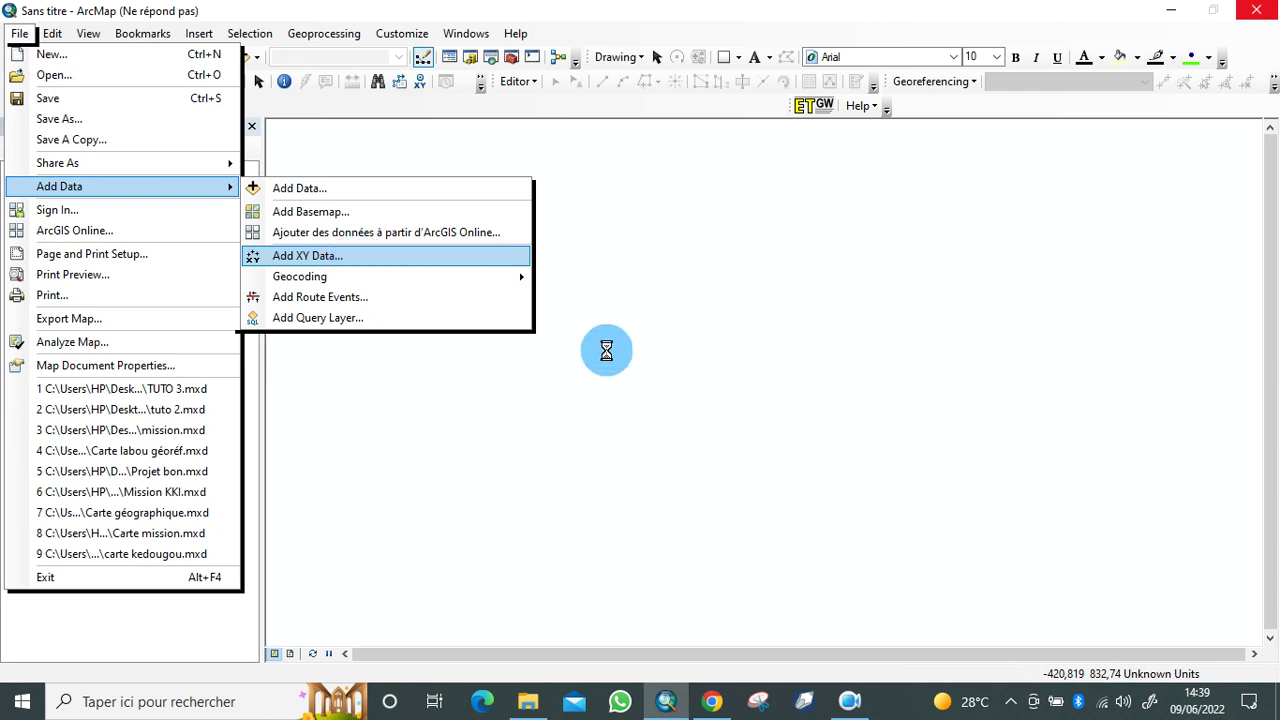
{"action": "mouse_move", "coordinate": [858, 706]}
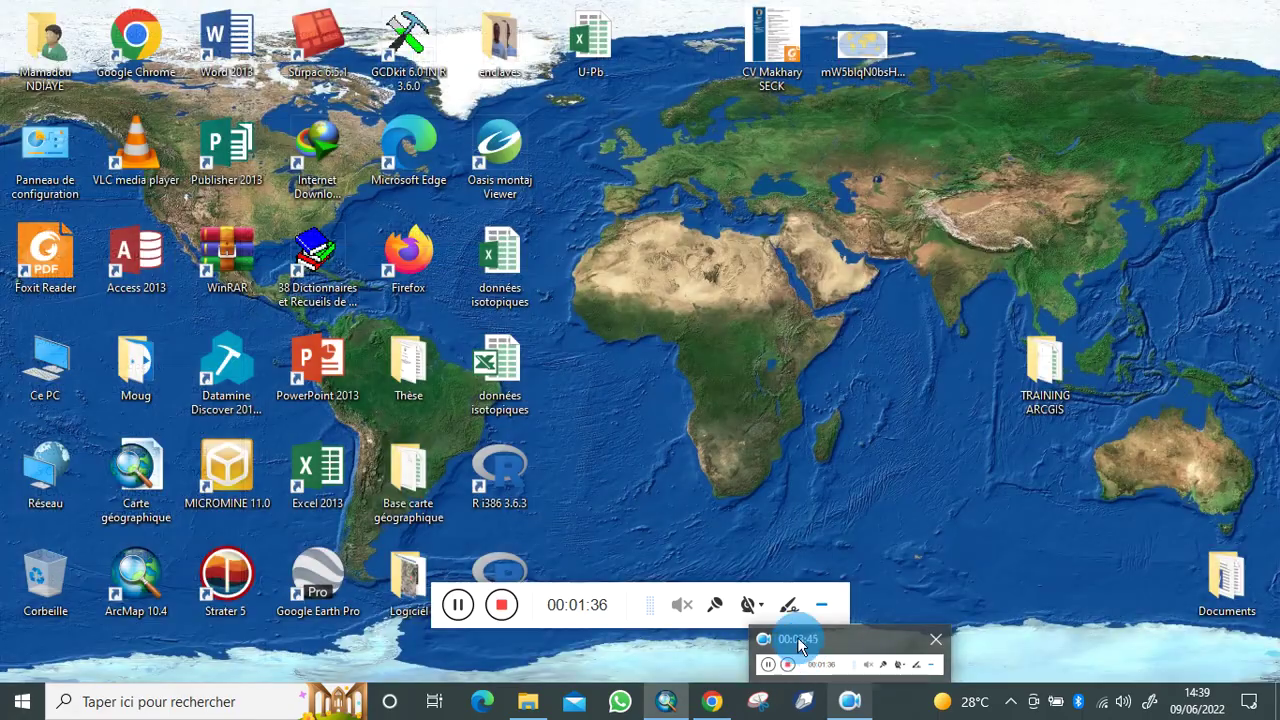
{"action": "left_click", "coordinate": [798, 643]}
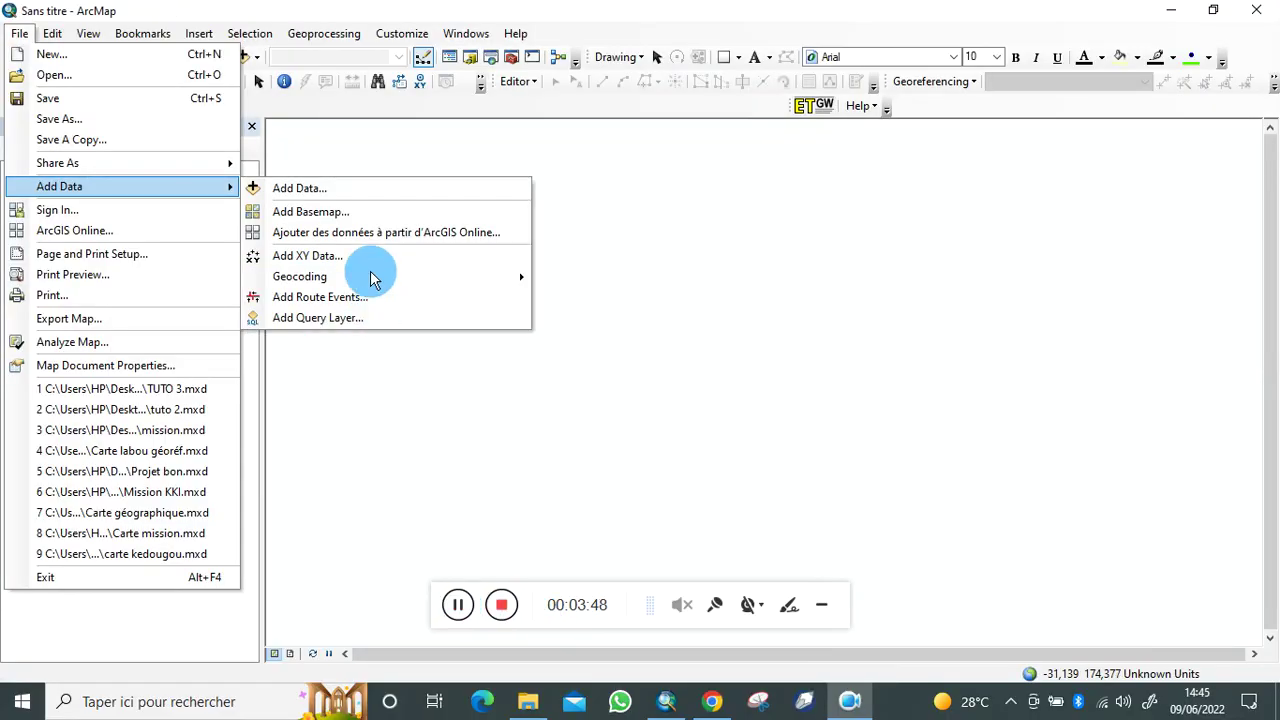
{"action": "left_click", "coordinate": [322, 258]}
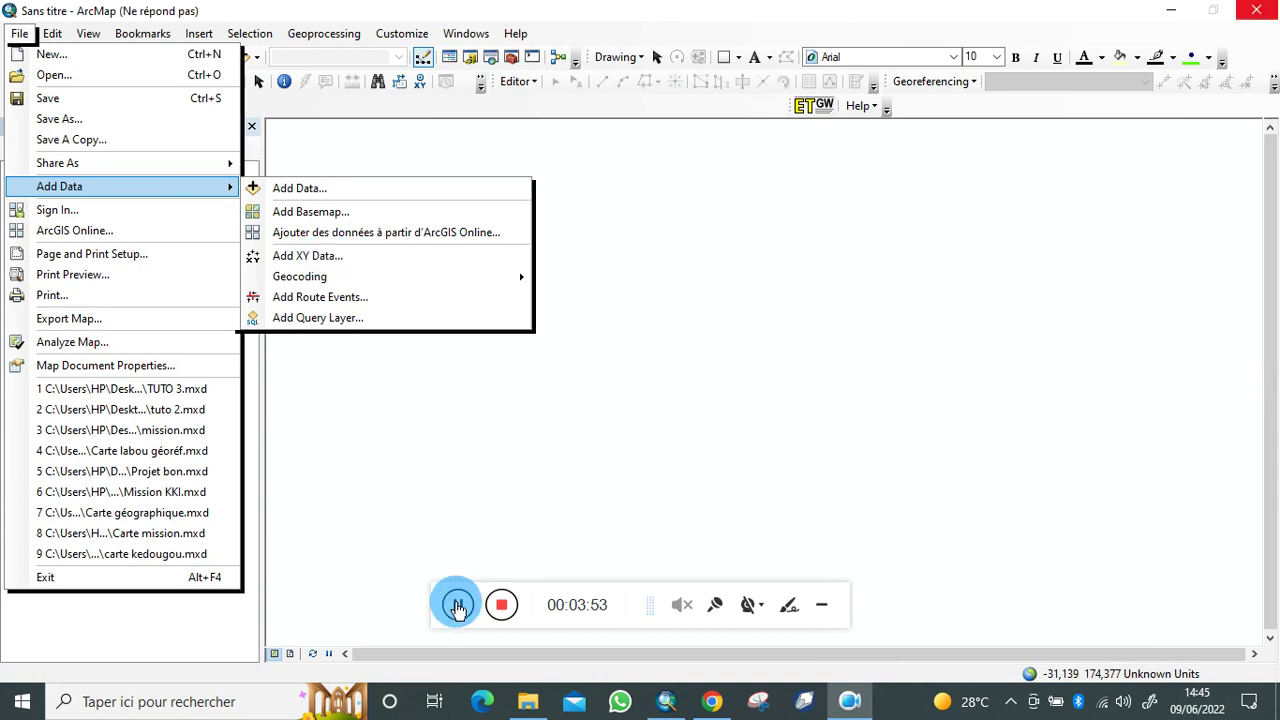
{"action": "left_click", "coordinate": [457, 604]}
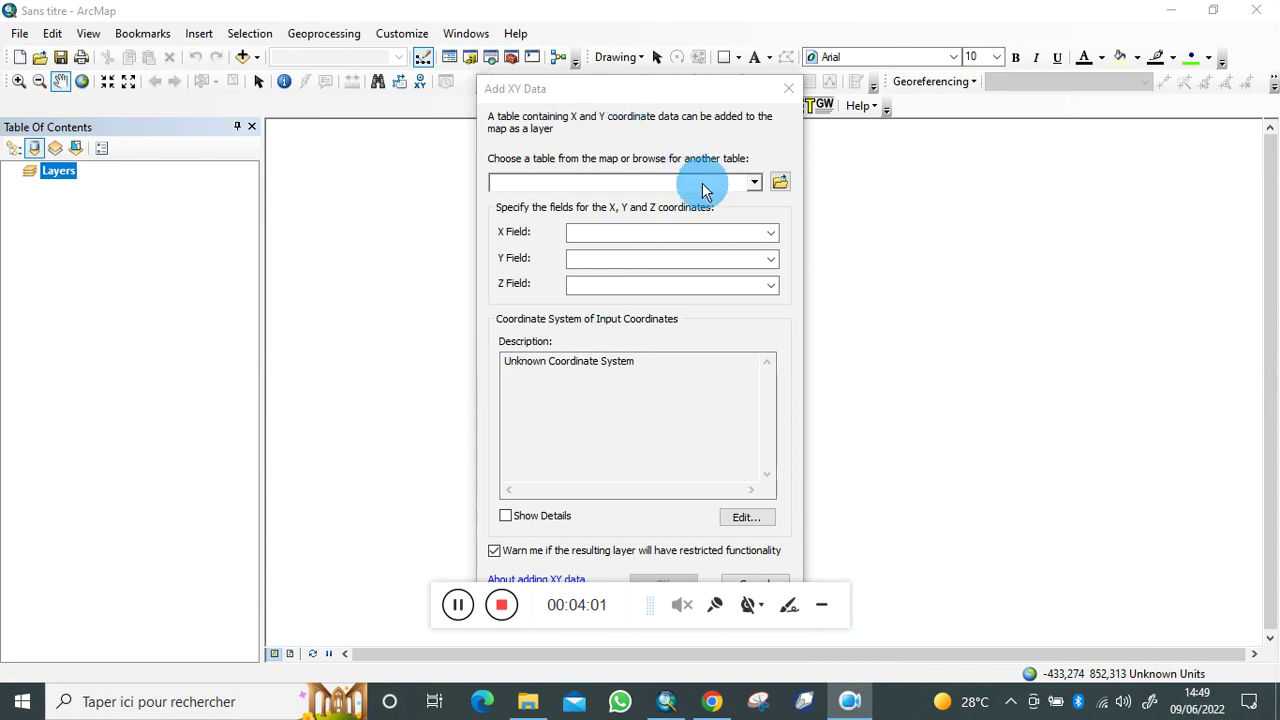
Step: Browse for the XY table in the TRAINING ARCGIS folder under C:\Users\HP\Desktop
{"action": "left_click", "coordinate": [781, 185]}
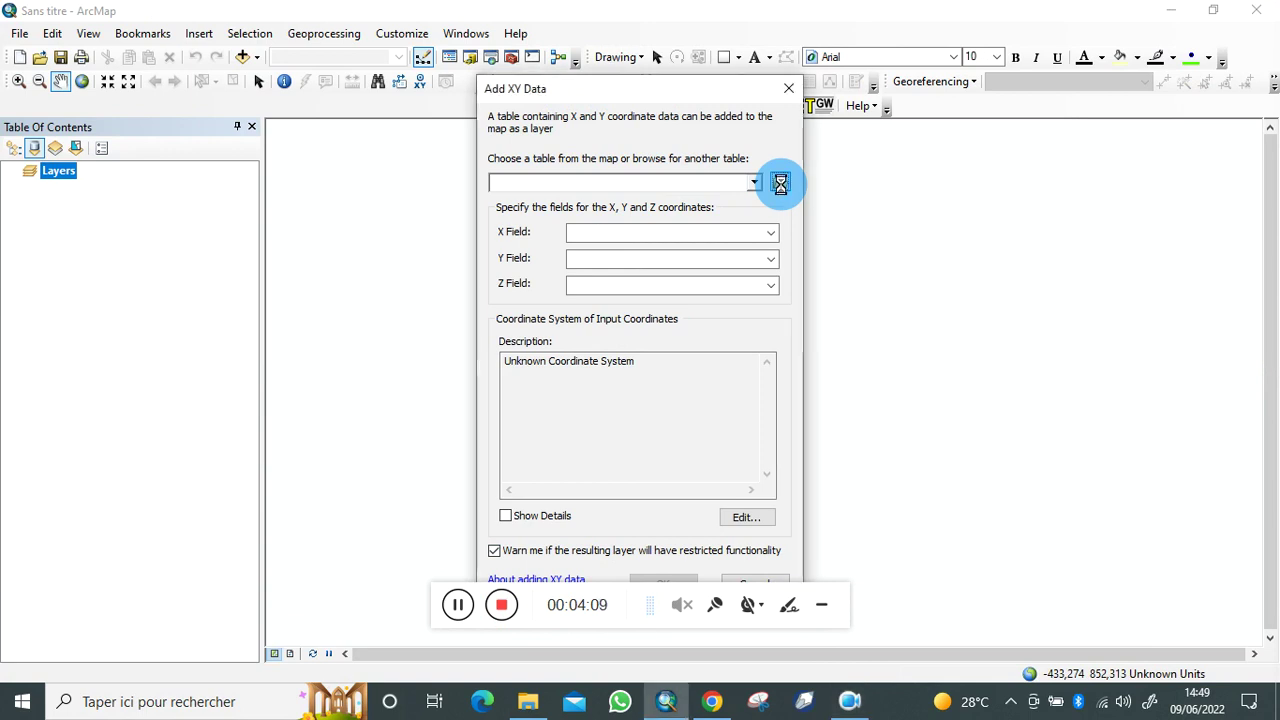
{"action": "left_click", "coordinate": [459, 606]}
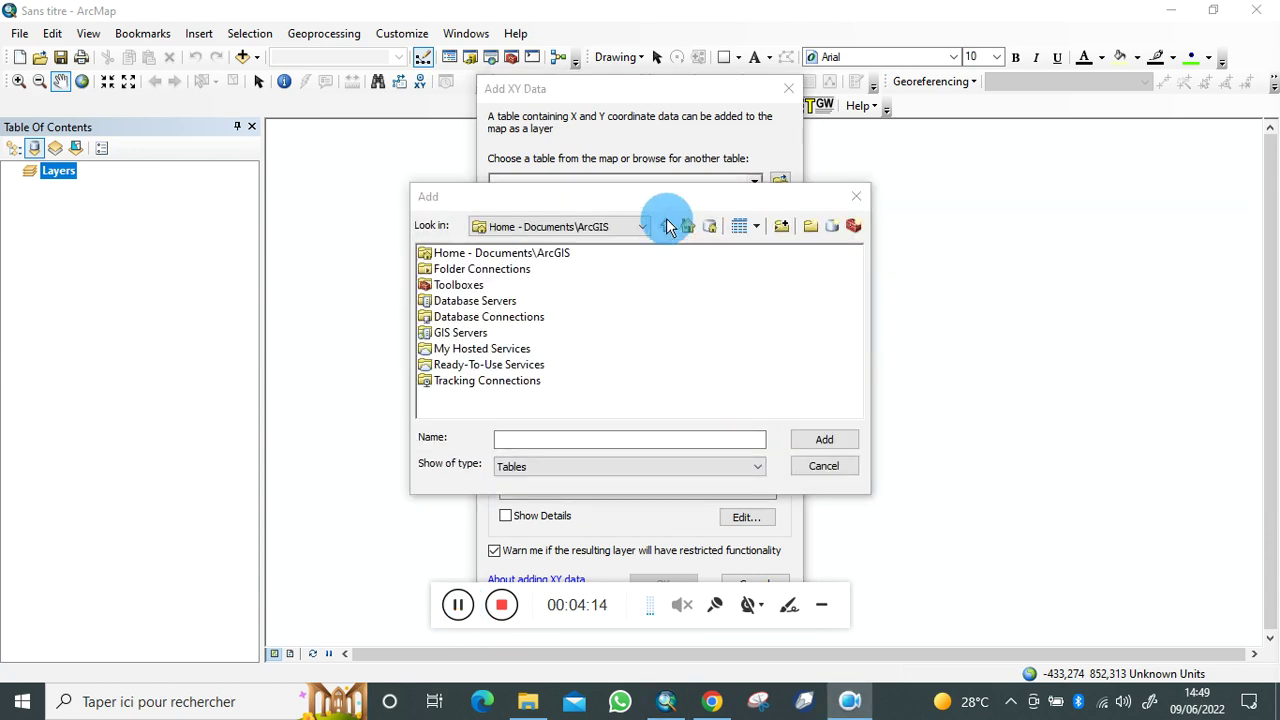
{"action": "left_click", "coordinate": [648, 236]}
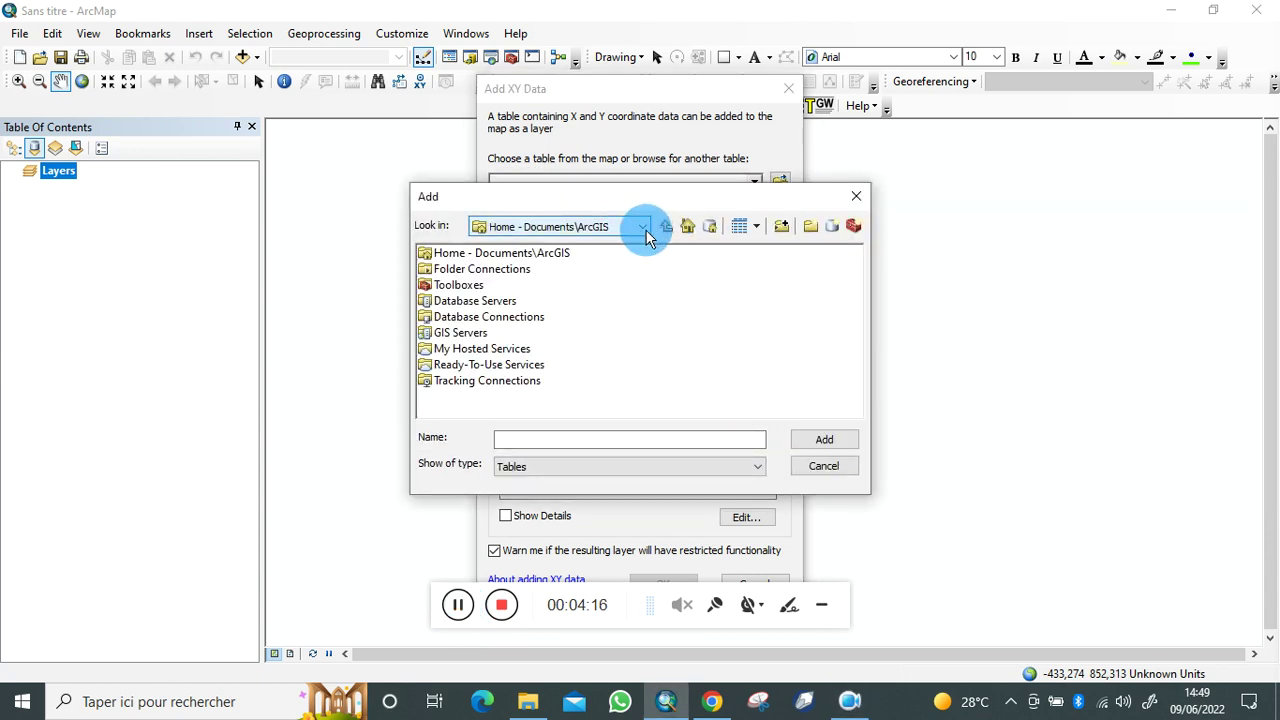
{"action": "left_click", "coordinate": [642, 228]}
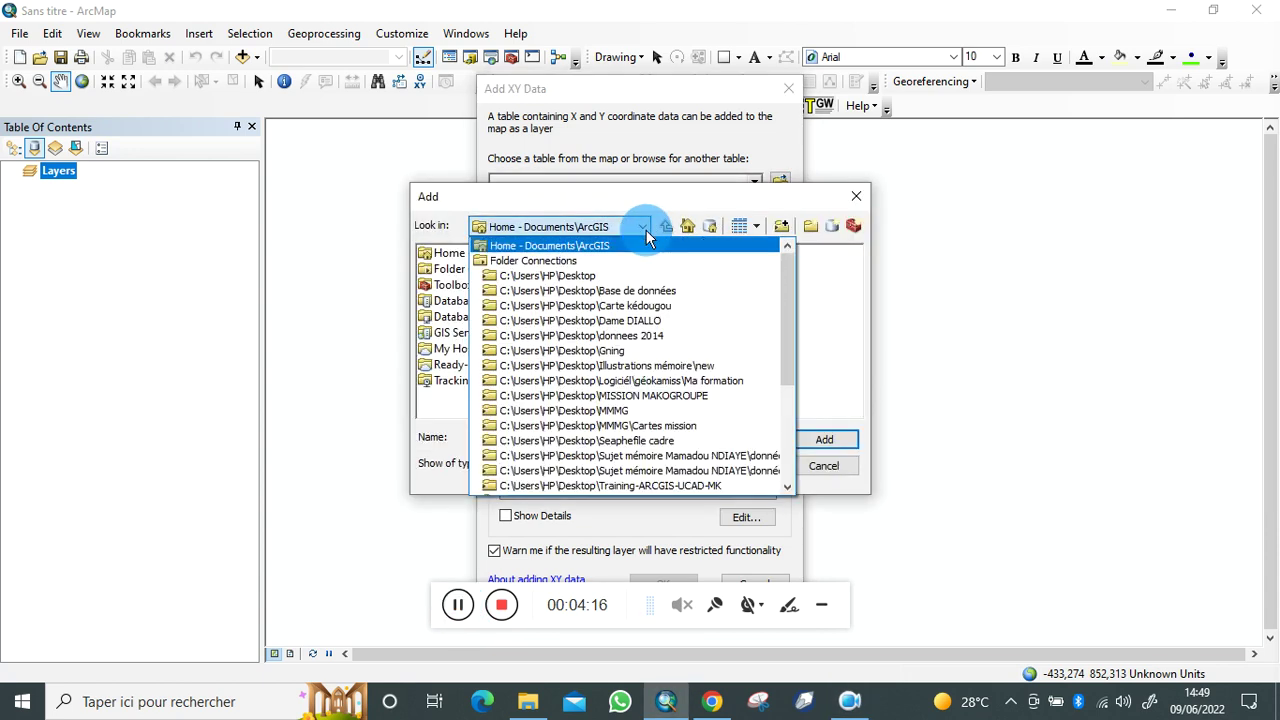
{"action": "left_click", "coordinate": [576, 277]}
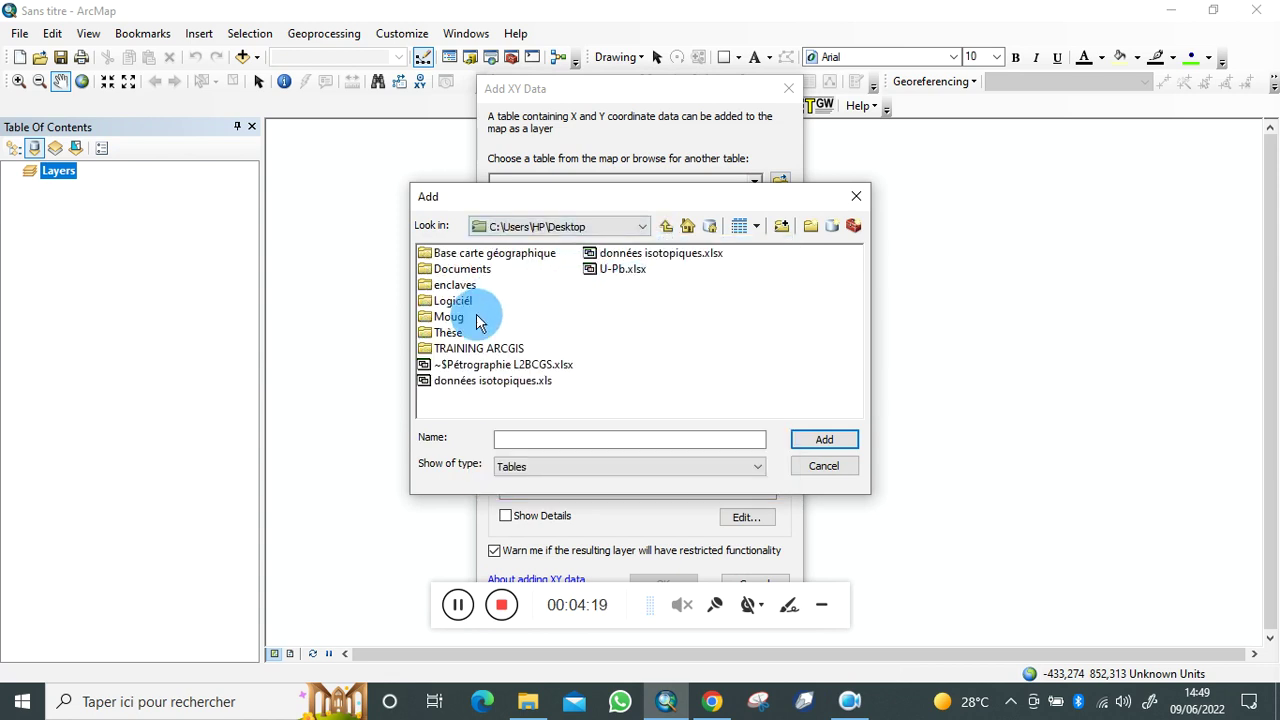
{"action": "double_click", "coordinate": [479, 350]}
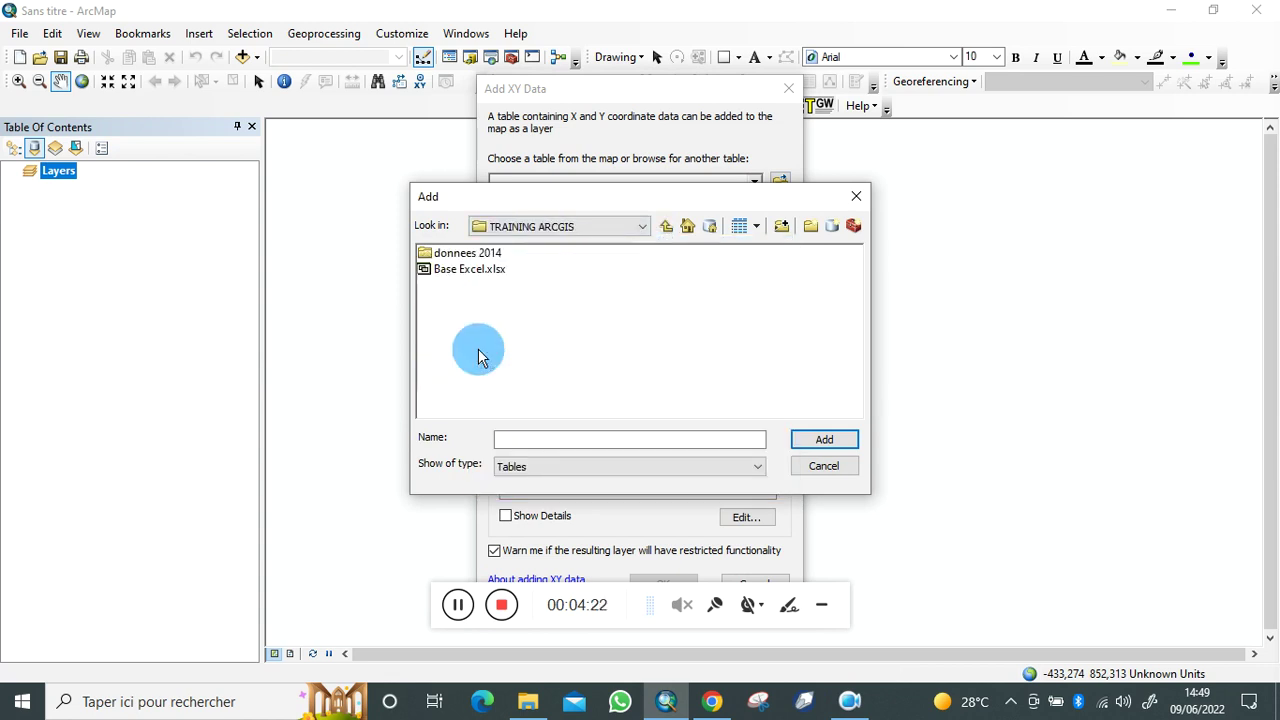
Step: Open Base Excel.xlsx as the source workbook, with Tables as the shown type, to reach its sheets
{"action": "left_click", "coordinate": [470, 277]}
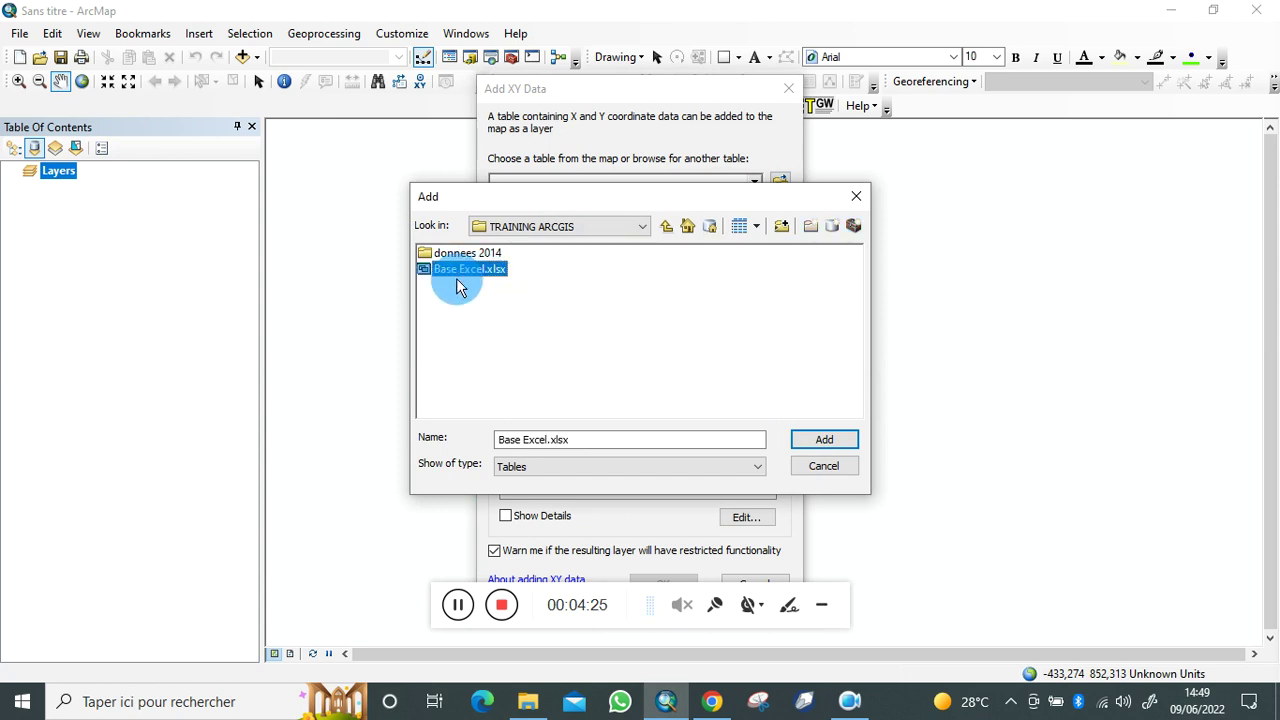
{"action": "left_click", "coordinate": [759, 468]}
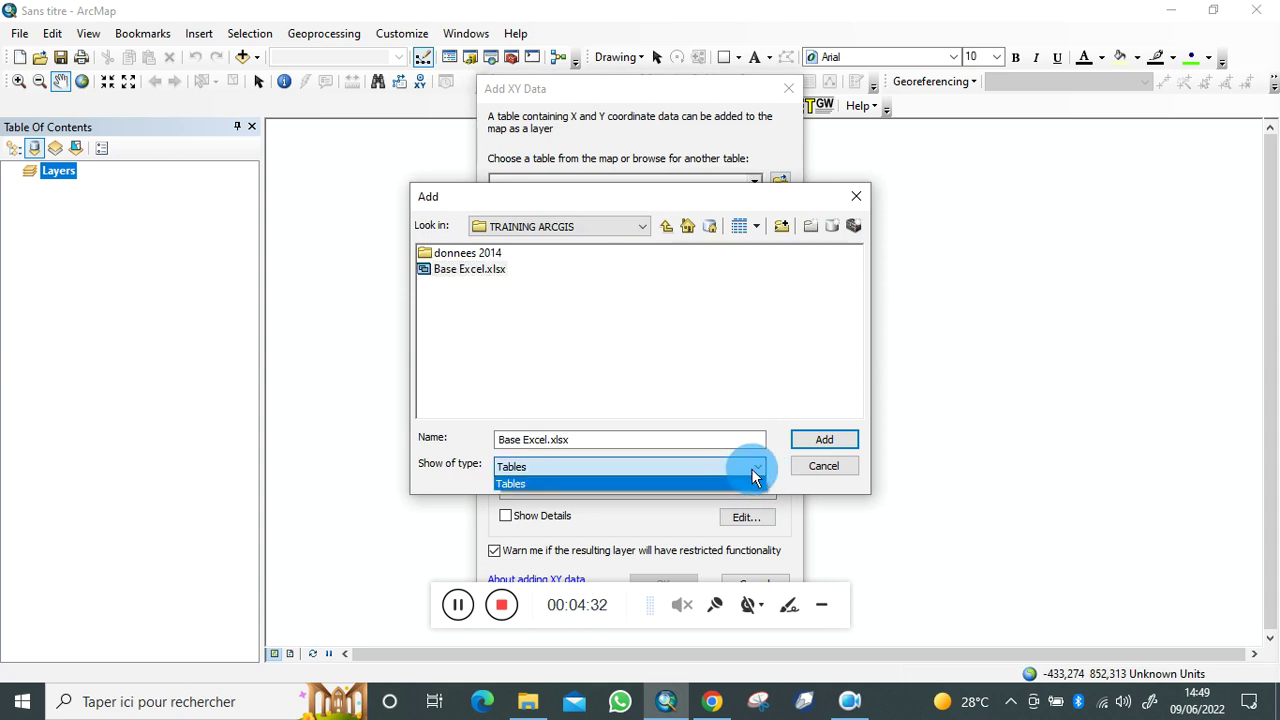
{"action": "left_click", "coordinate": [751, 468]}
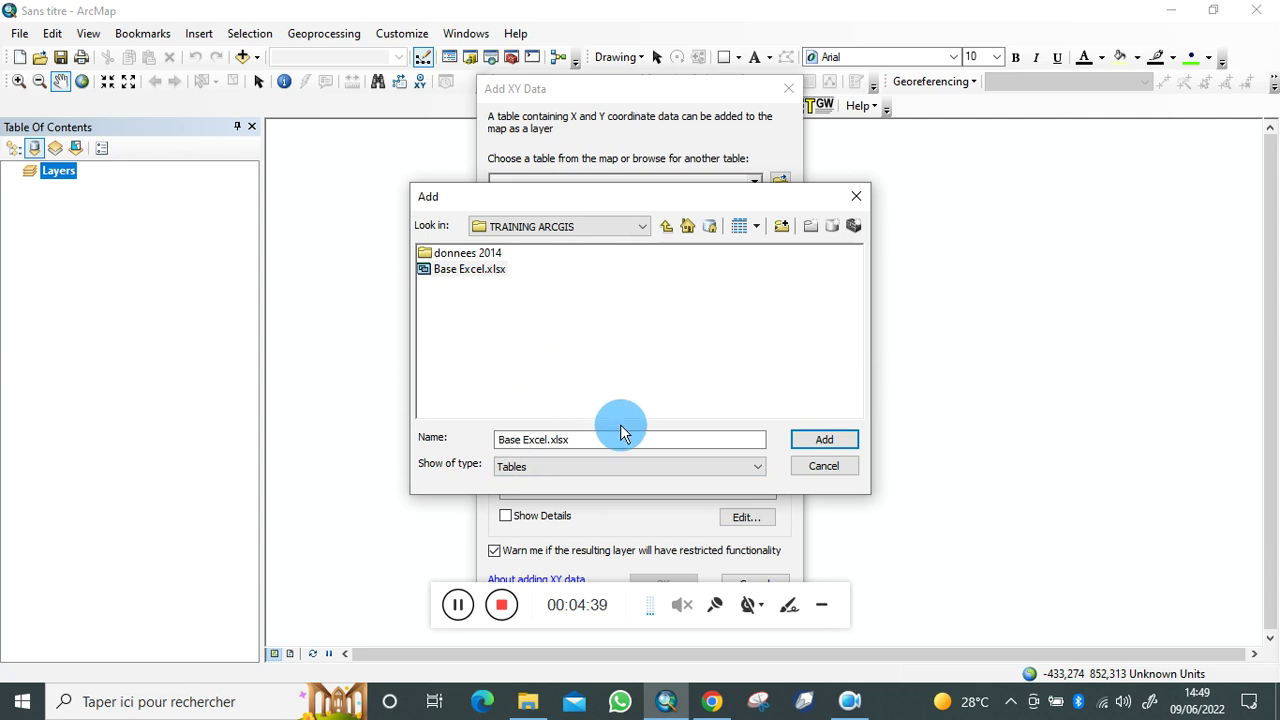
{"action": "left_click", "coordinate": [752, 467]}
{"action": "left_click", "coordinate": [753, 467]}
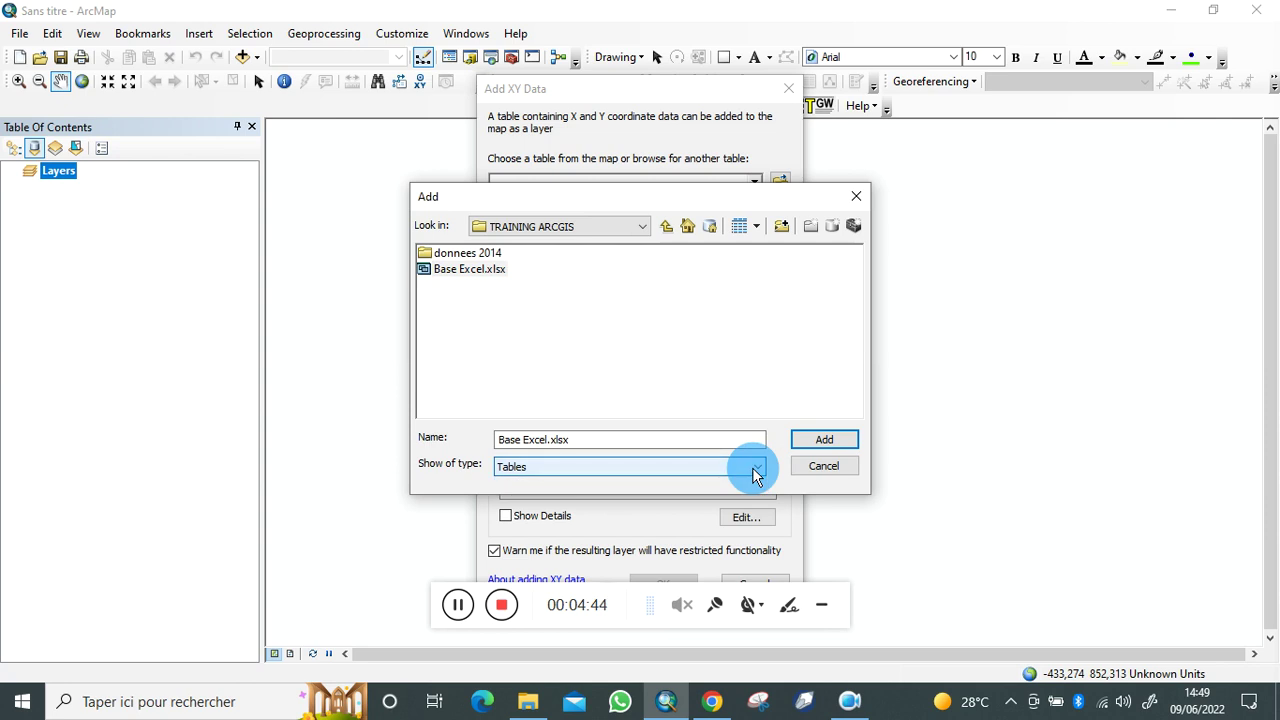
{"action": "left_click", "coordinate": [531, 320]}
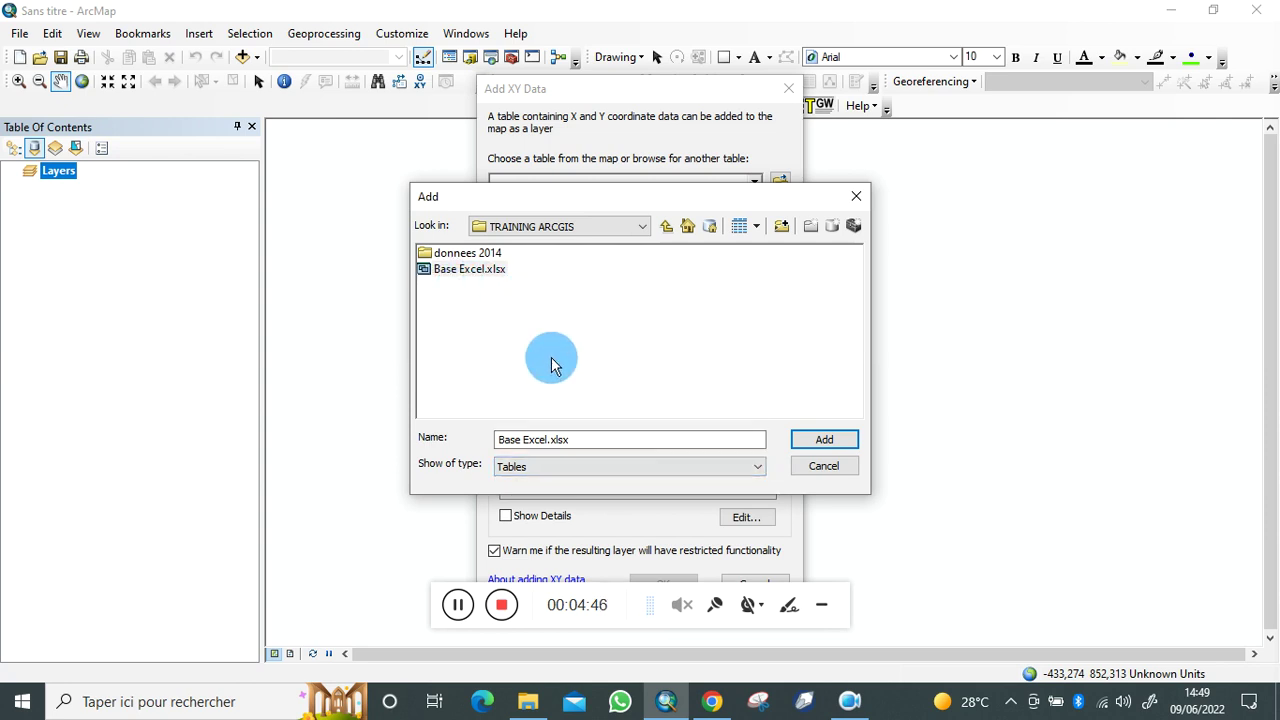
{"action": "left_click", "coordinate": [490, 276]}
{"action": "left_click", "coordinate": [830, 443]}
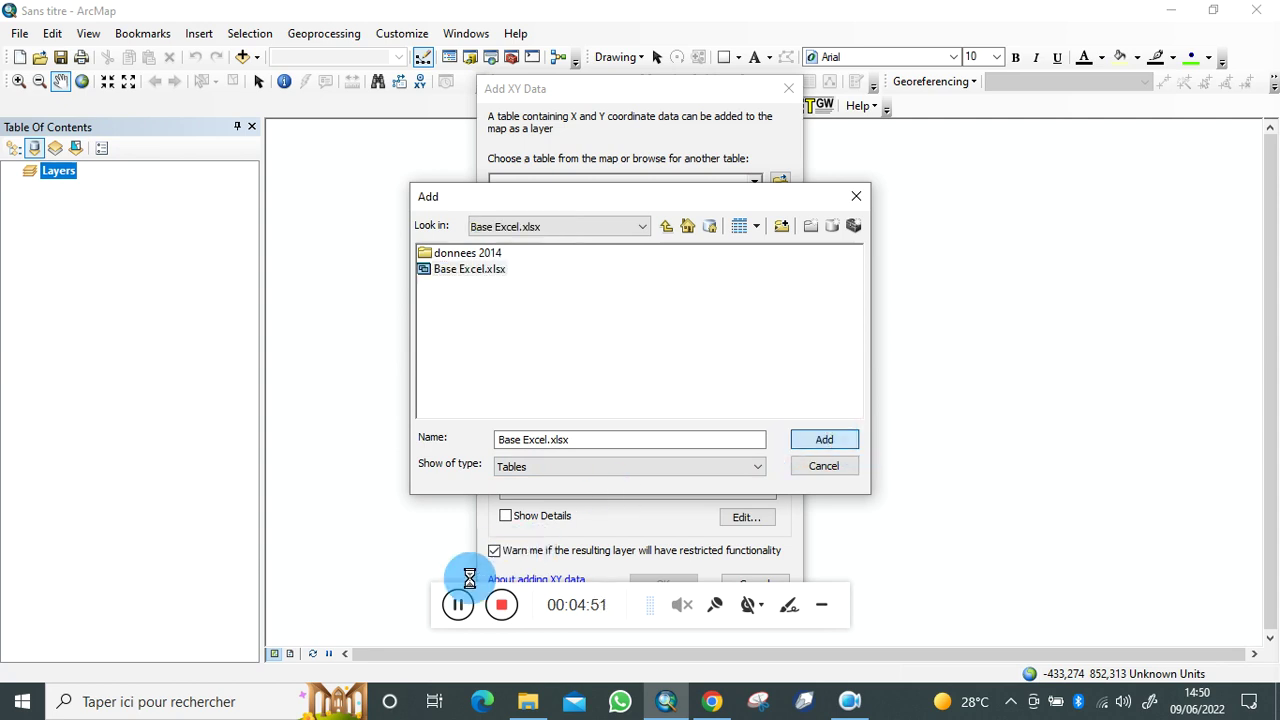
{"action": "left_click", "coordinate": [460, 606]}
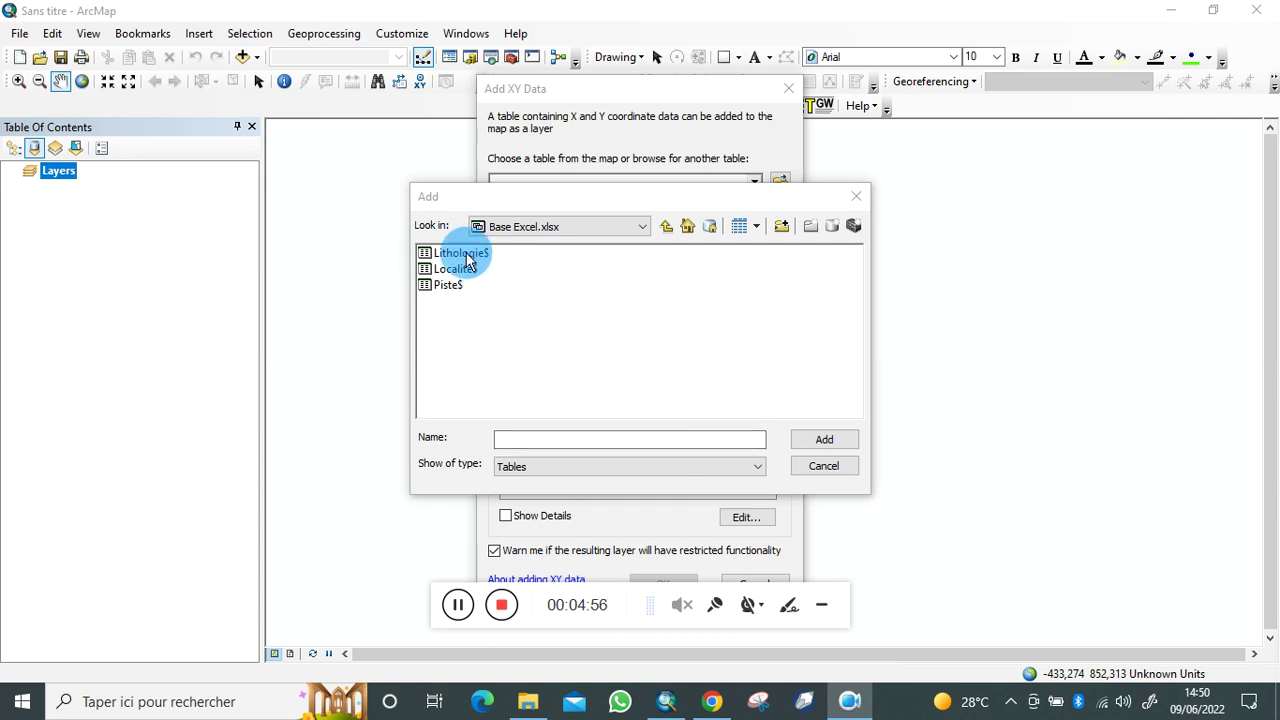
{"action": "left_click_drag", "start_coordinate": [500, 306], "coordinate": [445, 262]}
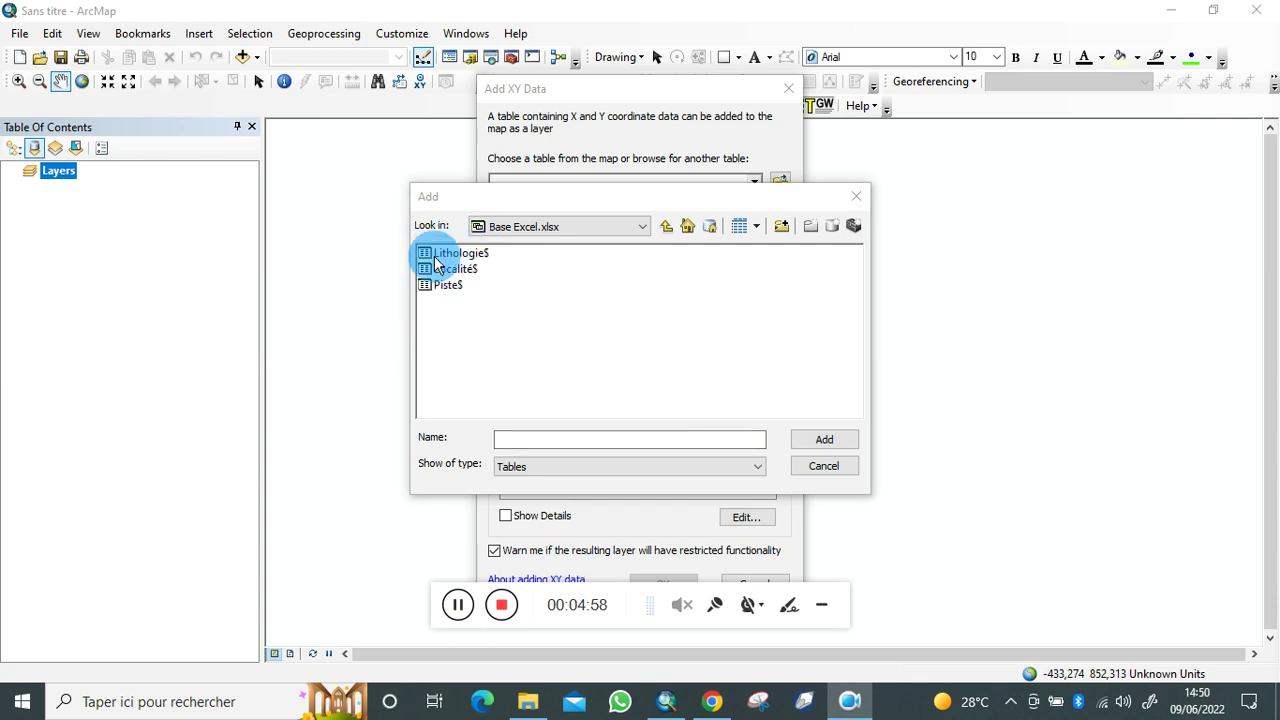
Step: Choose the Lithologie$ sheet of Base Excel.xlsx as the XY table
{"action": "left_click", "coordinate": [469, 244]}
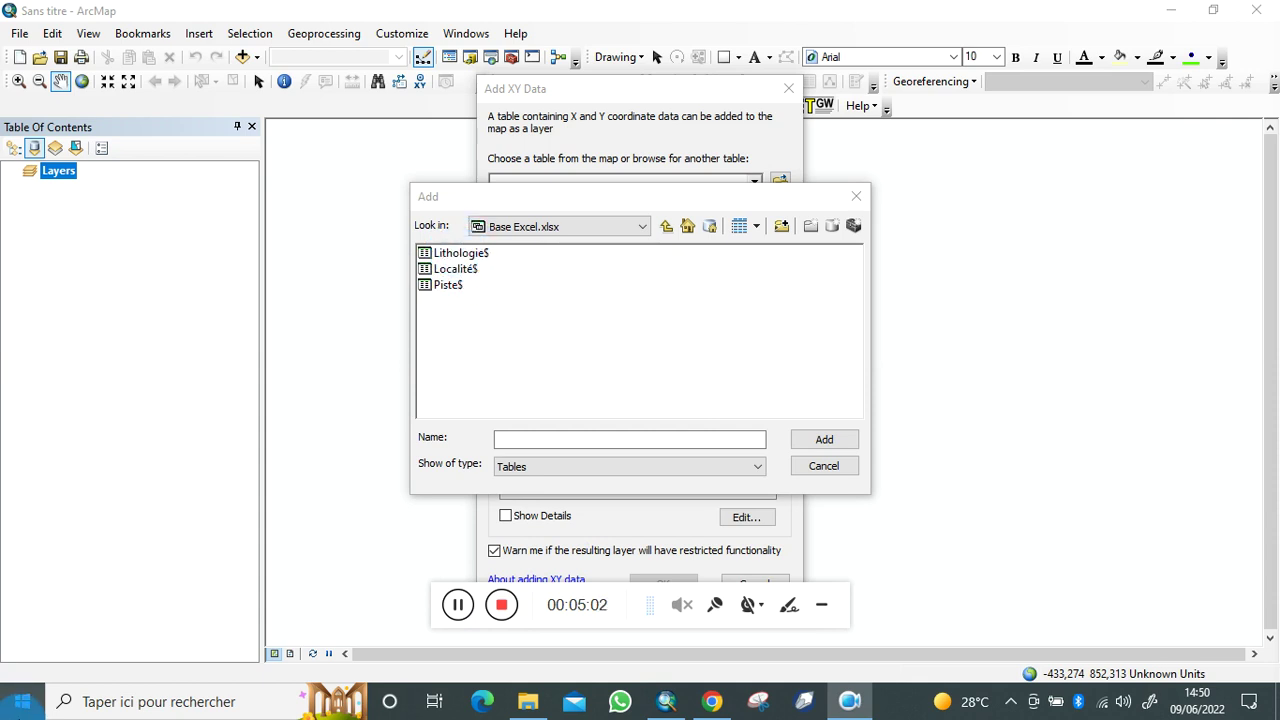
{"action": "left_click", "coordinate": [450, 256]}
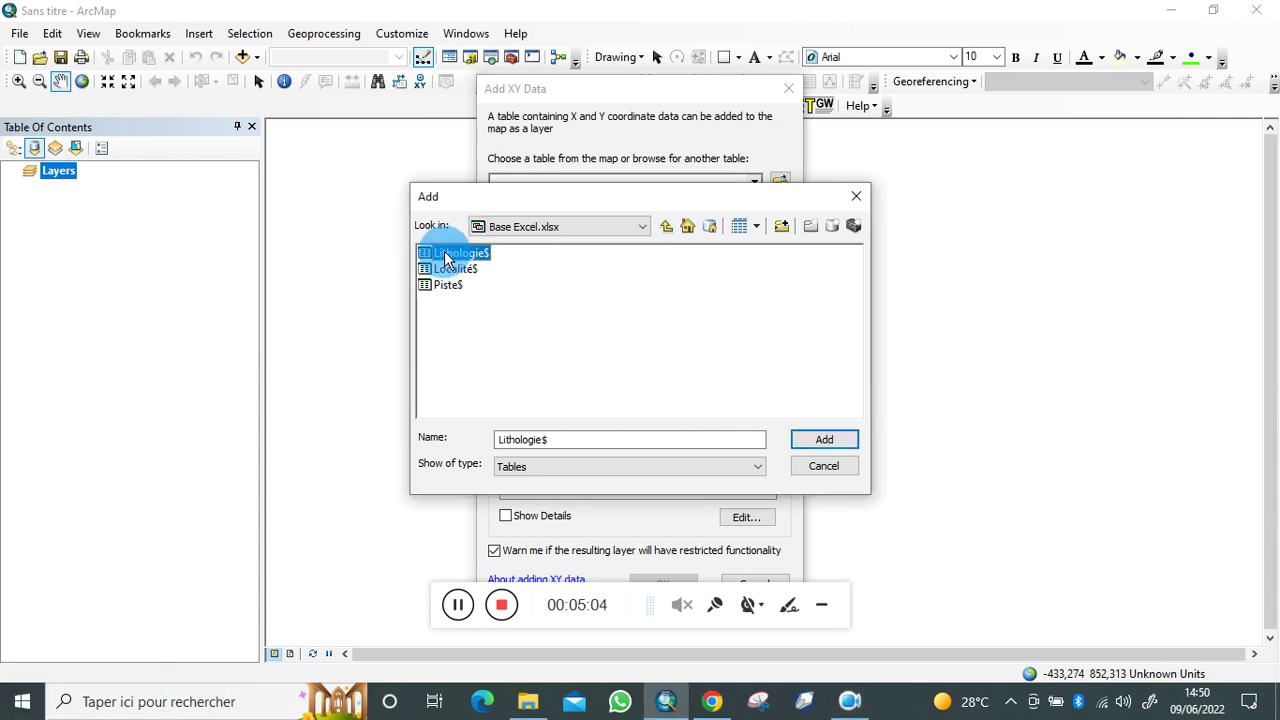
{"action": "left_click", "coordinate": [816, 443]}
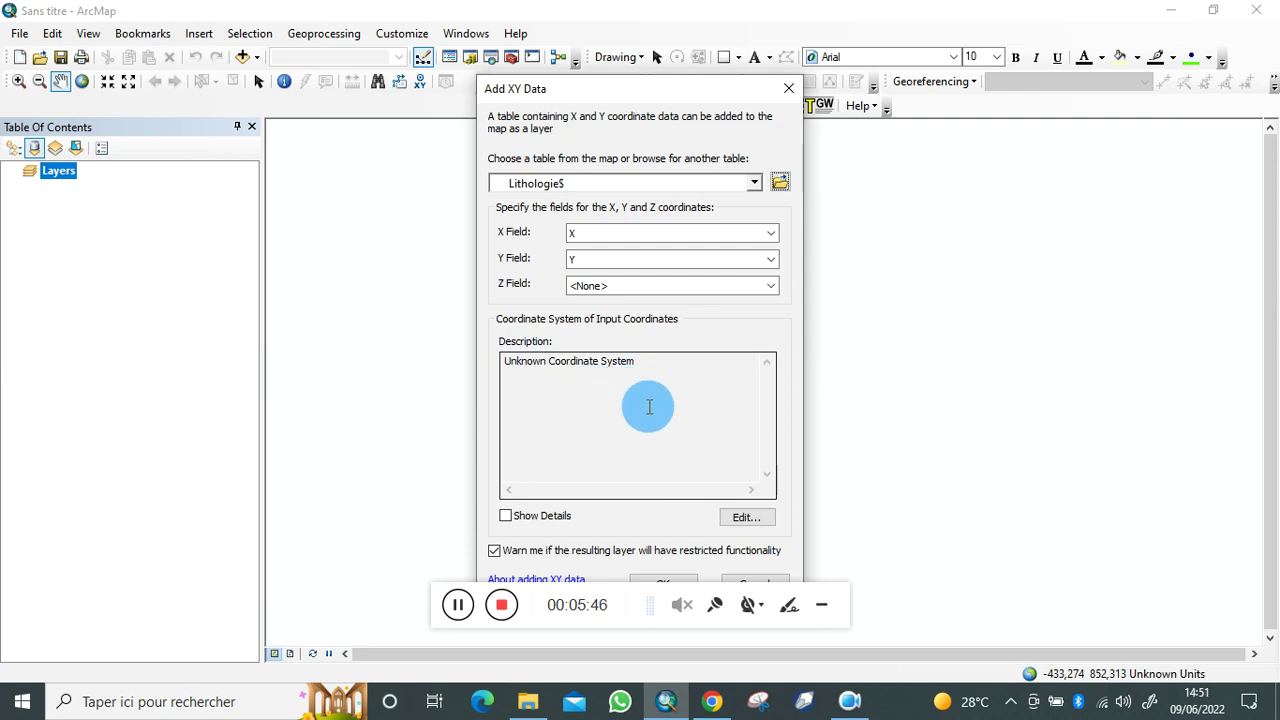
Step: Edit the input coordinate system and browse the projected UTM systems down to WGS 1984, Northern Hemisphere
{"action": "left_click", "coordinate": [755, 521]}
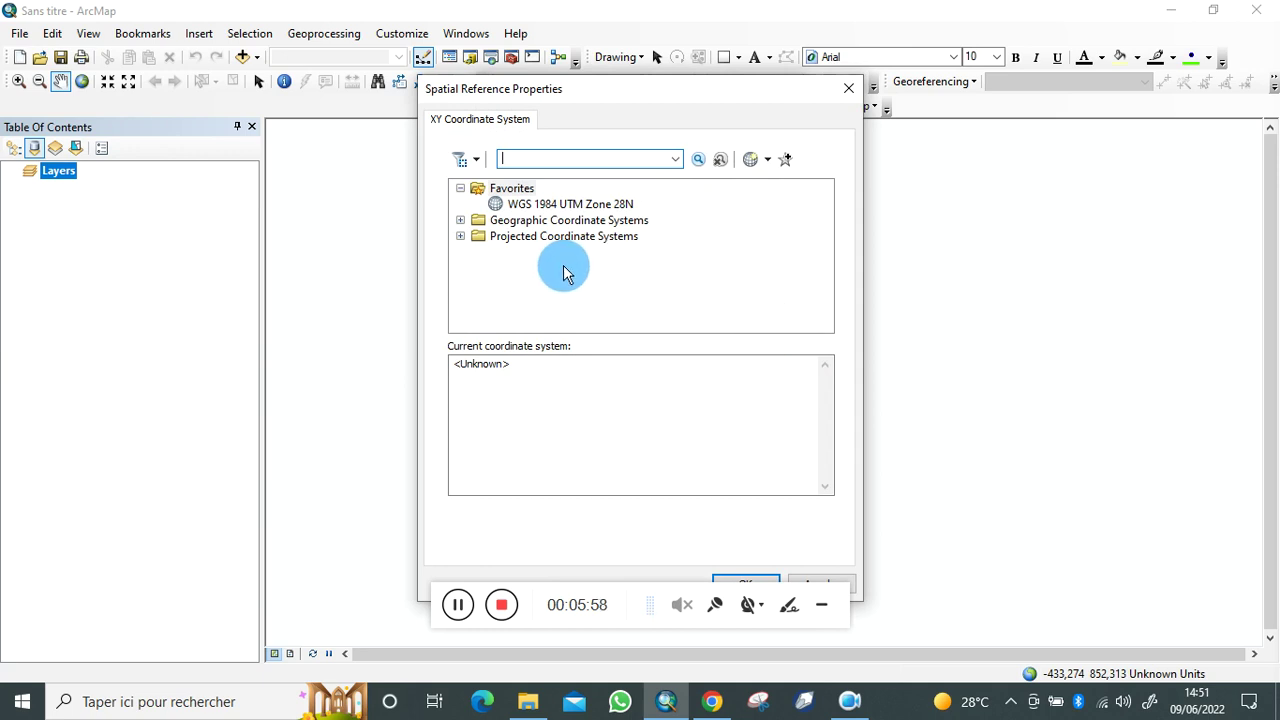
{"action": "left_click", "coordinate": [459, 603]}
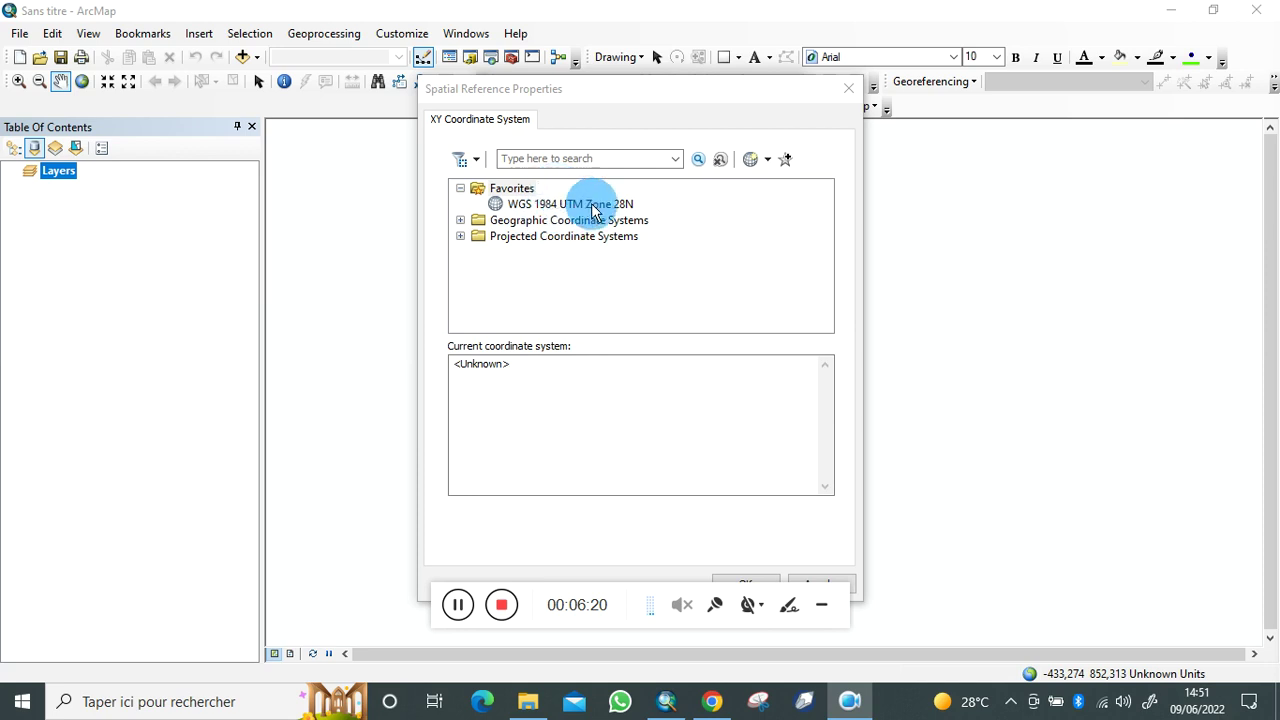
{"action": "left_click", "coordinate": [460, 237]}
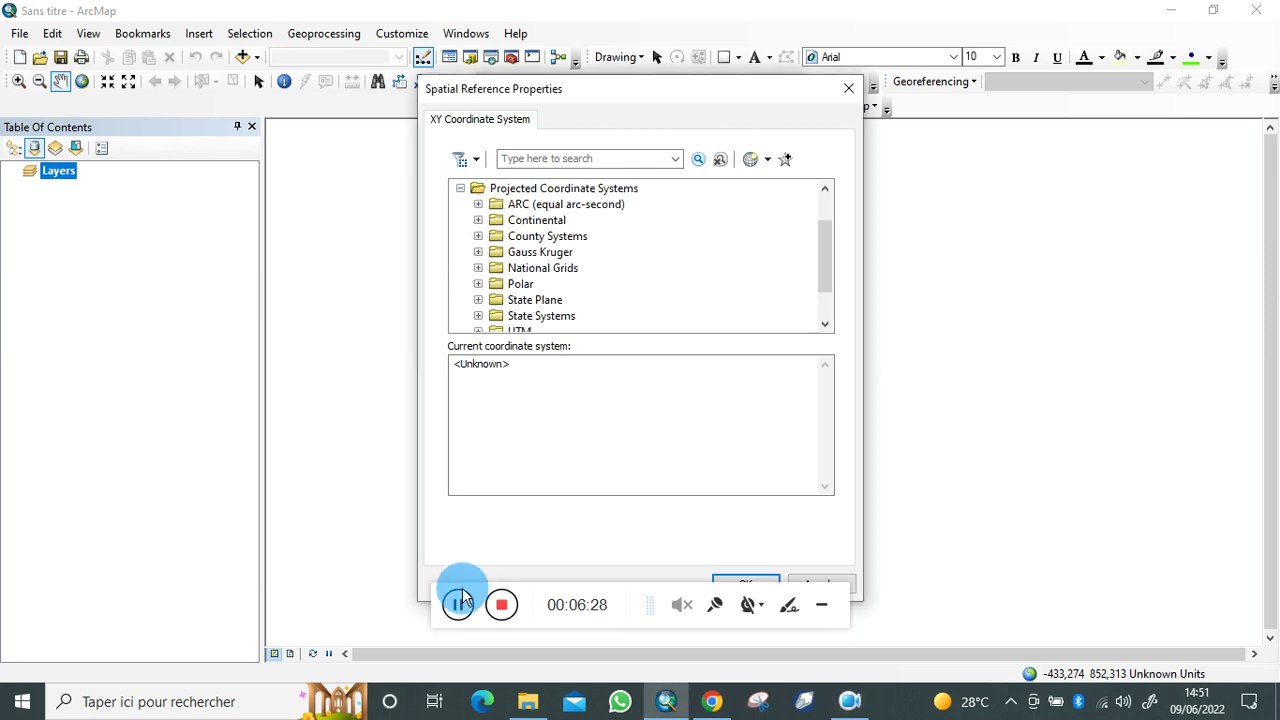
{"action": "left_click", "coordinate": [824, 324]}
{"action": "left_click", "coordinate": [824, 324]}
{"action": "left_click", "coordinate": [824, 324]}
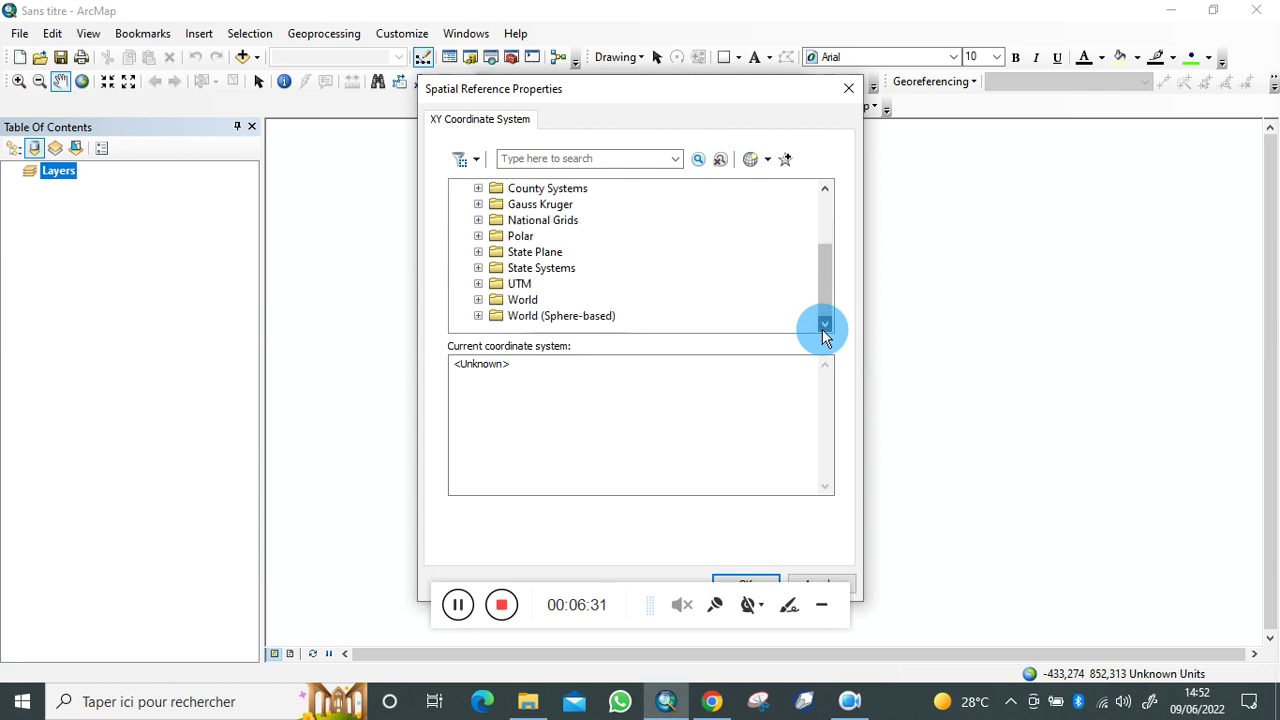
{"action": "left_click", "coordinate": [478, 284]}
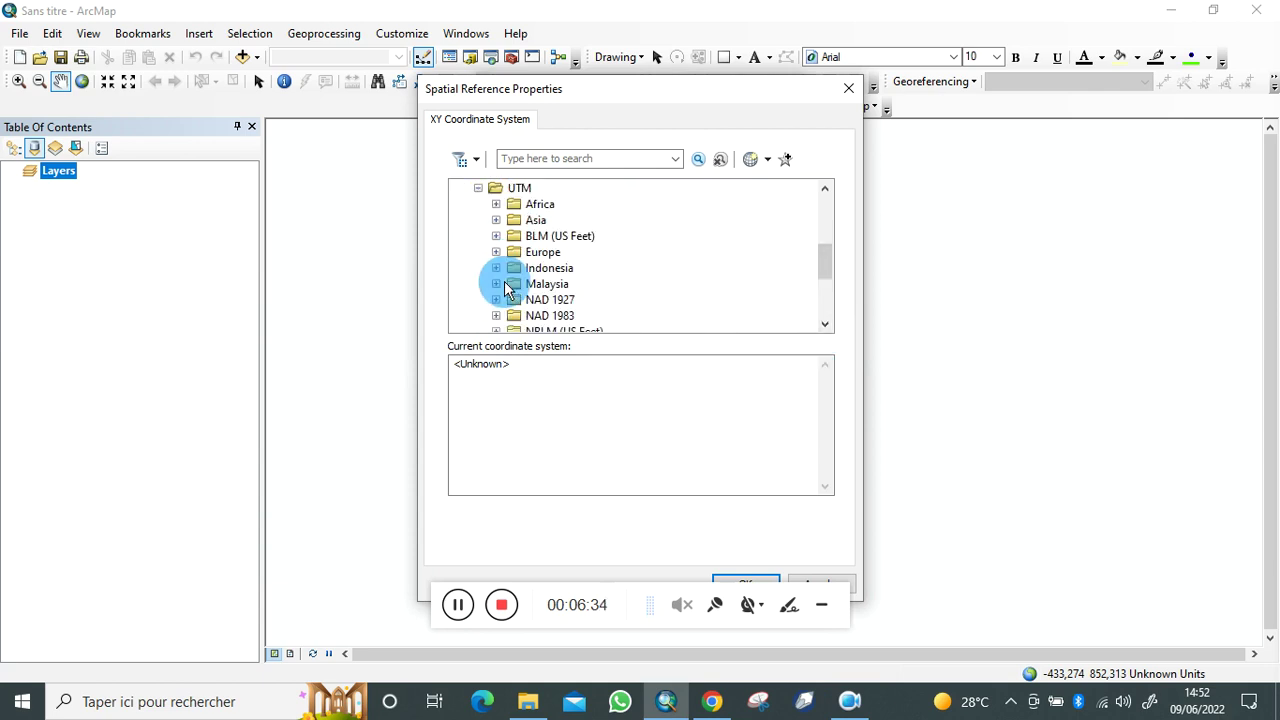
{"action": "left_click_drag", "start_coordinate": [826, 266], "coordinate": [818, 308]}
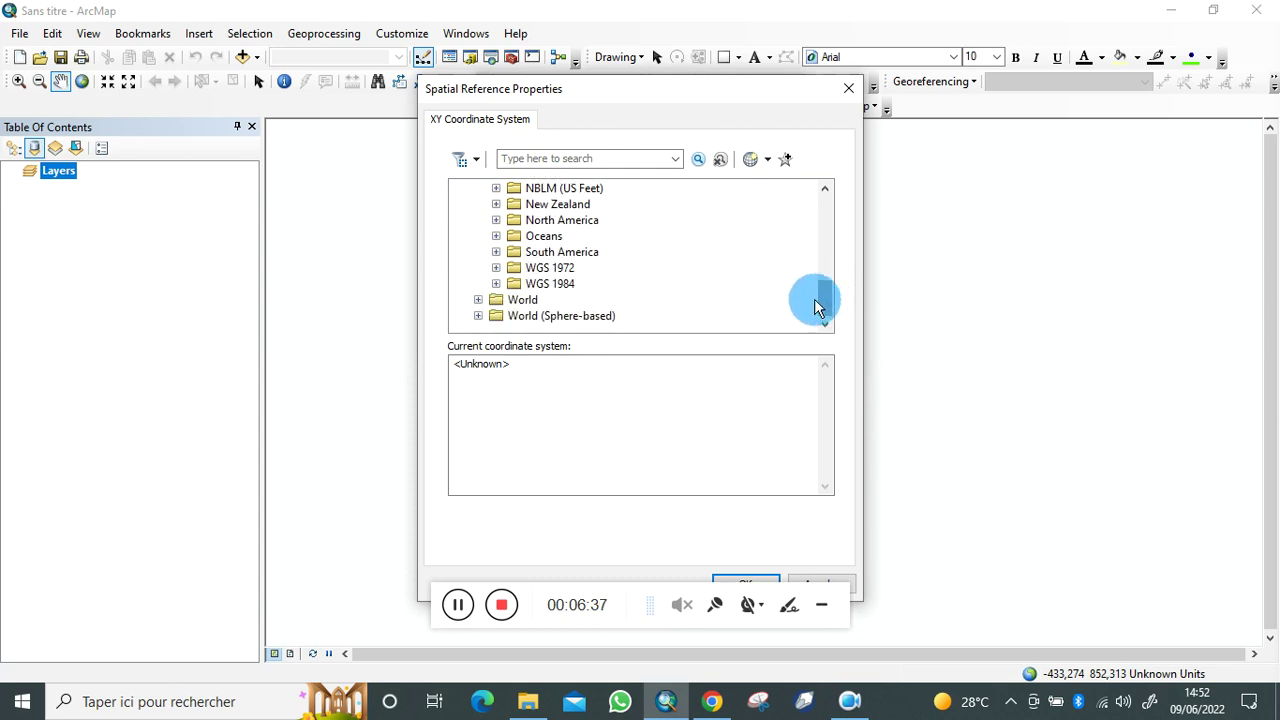
{"action": "left_click", "coordinate": [496, 284]}
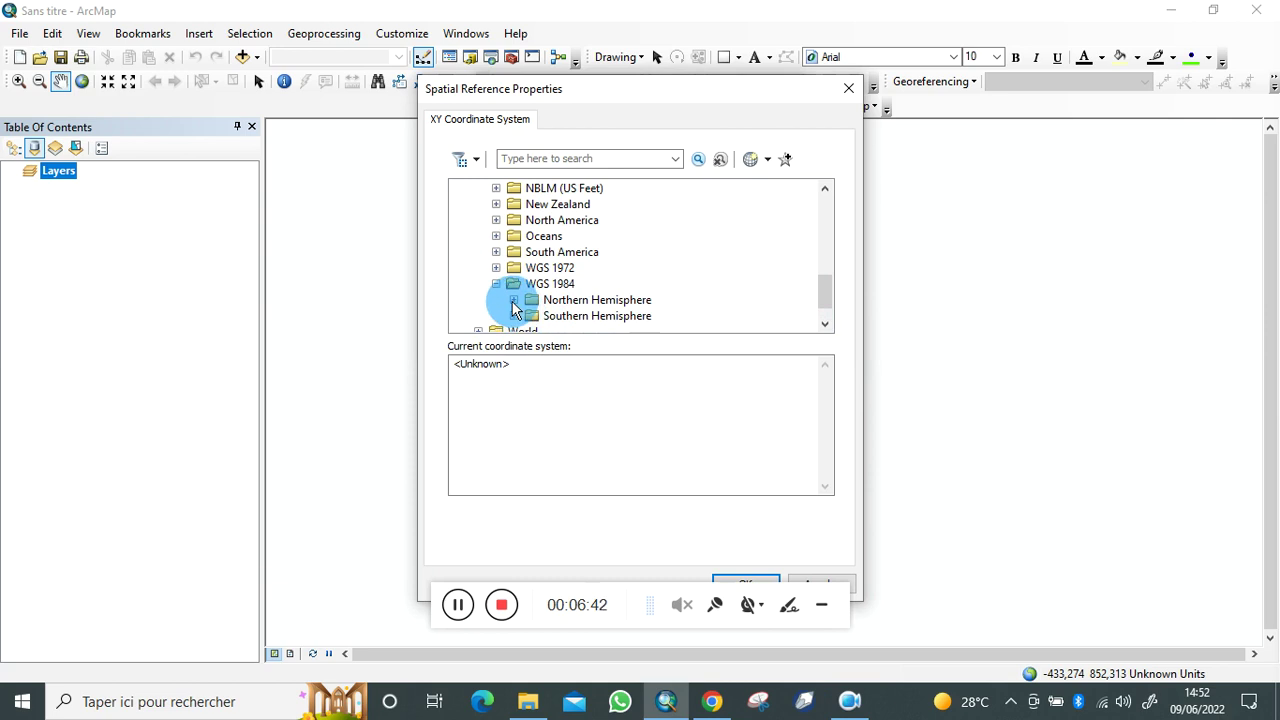
{"action": "left_click", "coordinate": [513, 300]}
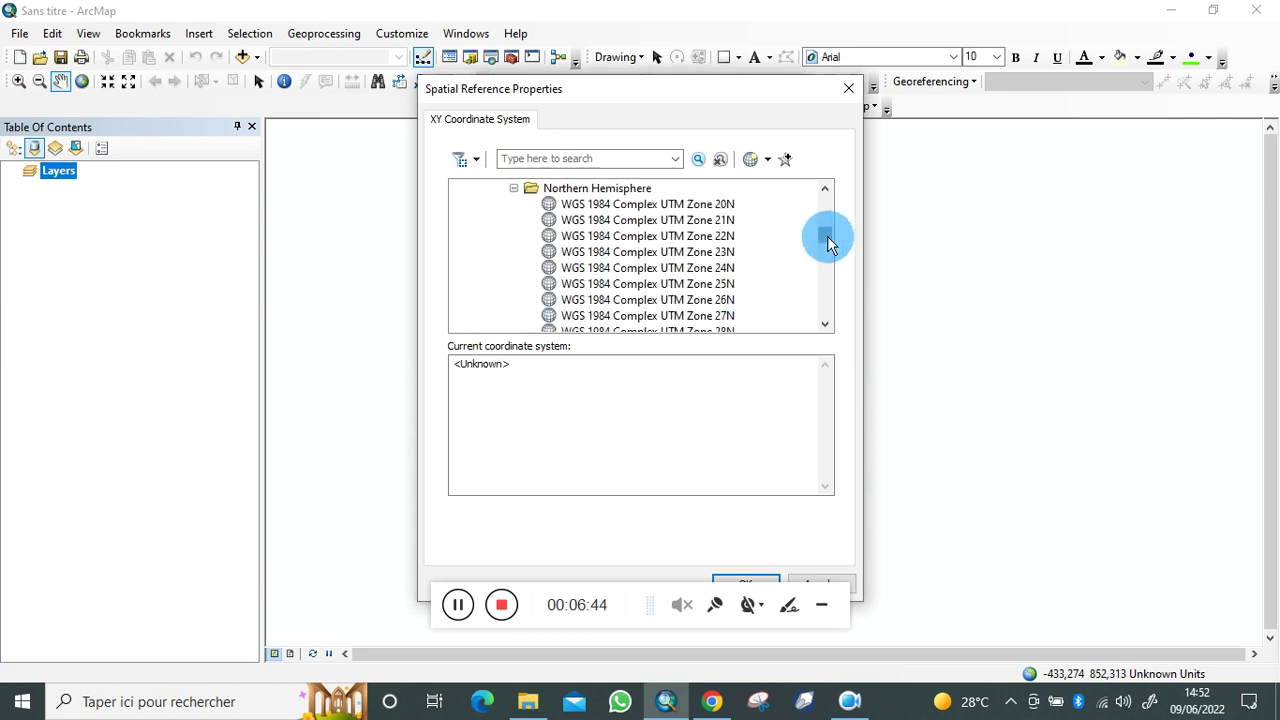
Step: Assign WGS 1984 UTM Zone 28N to the Lithologie$ coordinates and add them to the map as a point layer
{"action": "left_click_drag", "start_coordinate": [828, 245], "coordinate": [827, 277]}
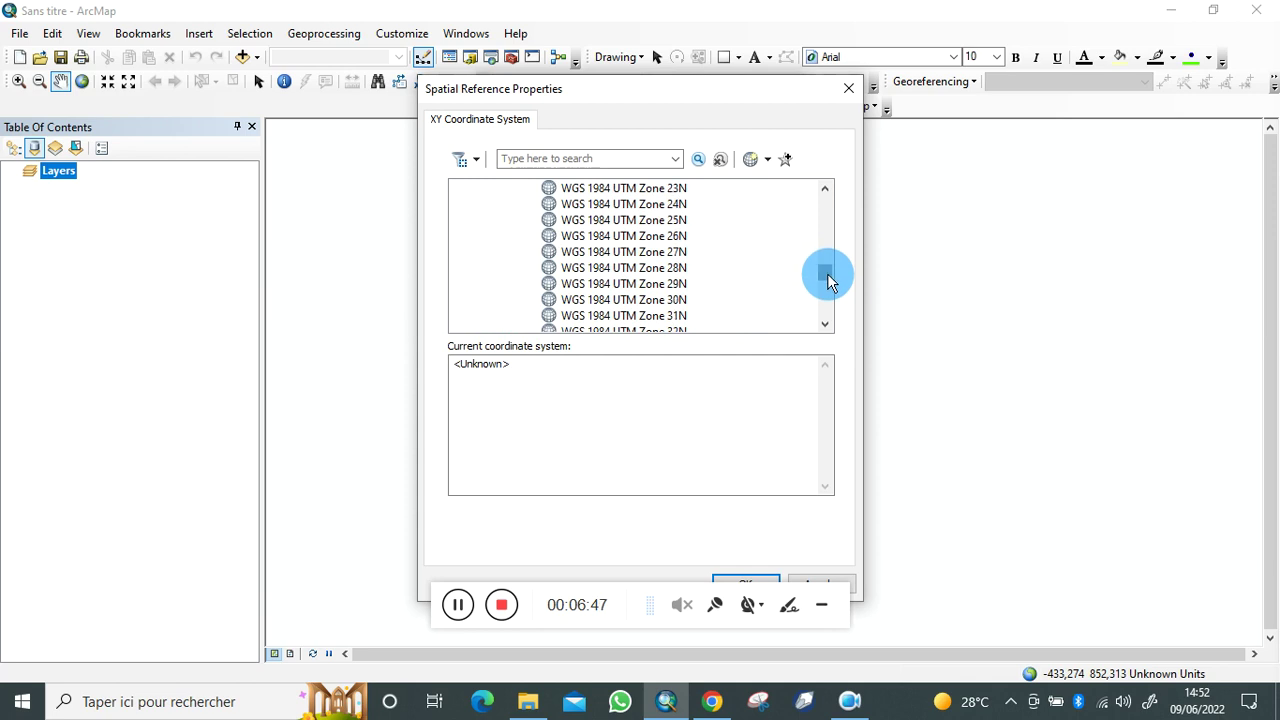
{"action": "left_click", "coordinate": [668, 268]}
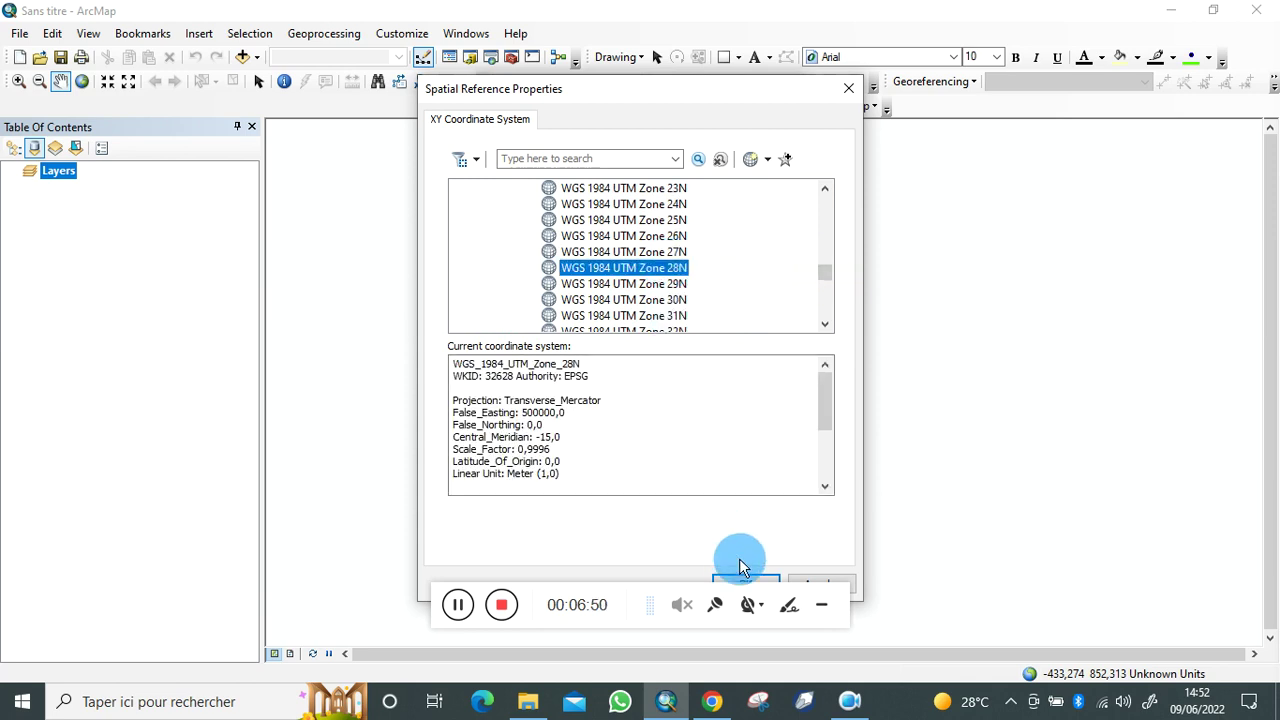
{"action": "left_click", "coordinate": [827, 604]}
{"action": "left_click", "coordinate": [745, 585]}
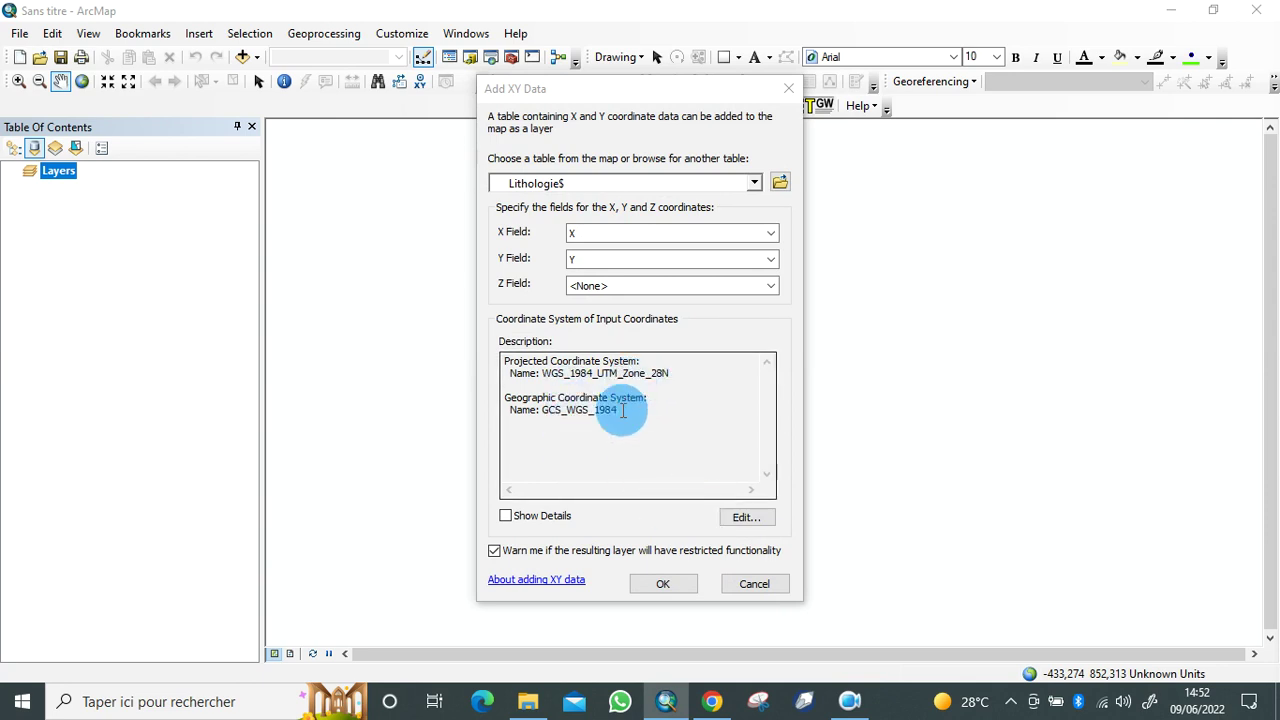
{"action": "left_click", "coordinate": [683, 587]}
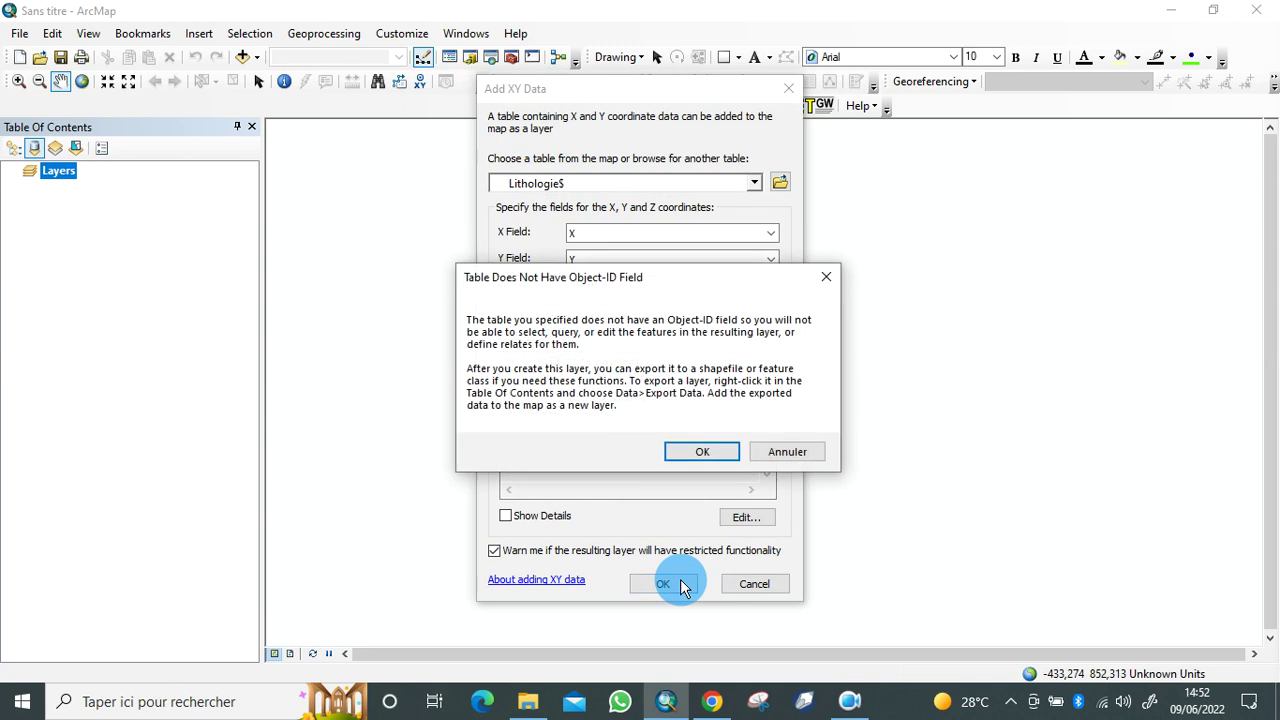
{"action": "left_click", "coordinate": [719, 452]}
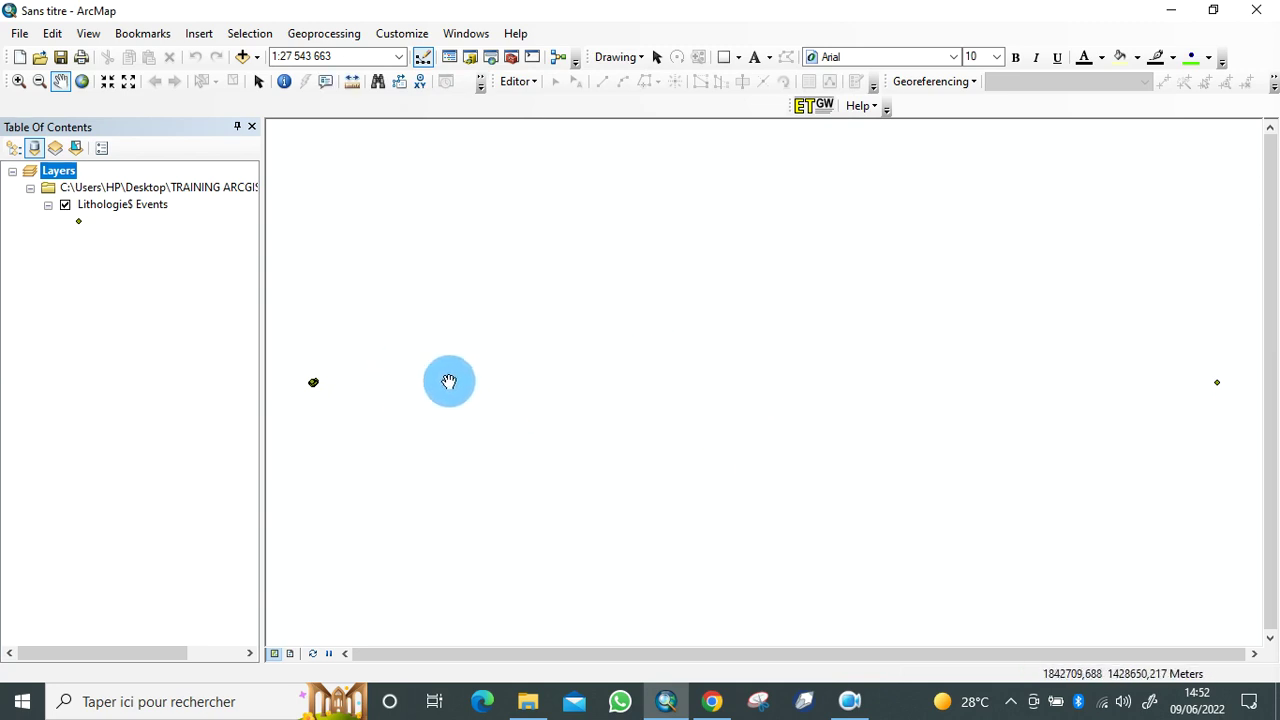
Step: Examine the main cluster of Lithologie$ points up close on the map
{"action": "left_click_drag", "start_coordinate": [331, 386], "coordinate": [563, 386]}
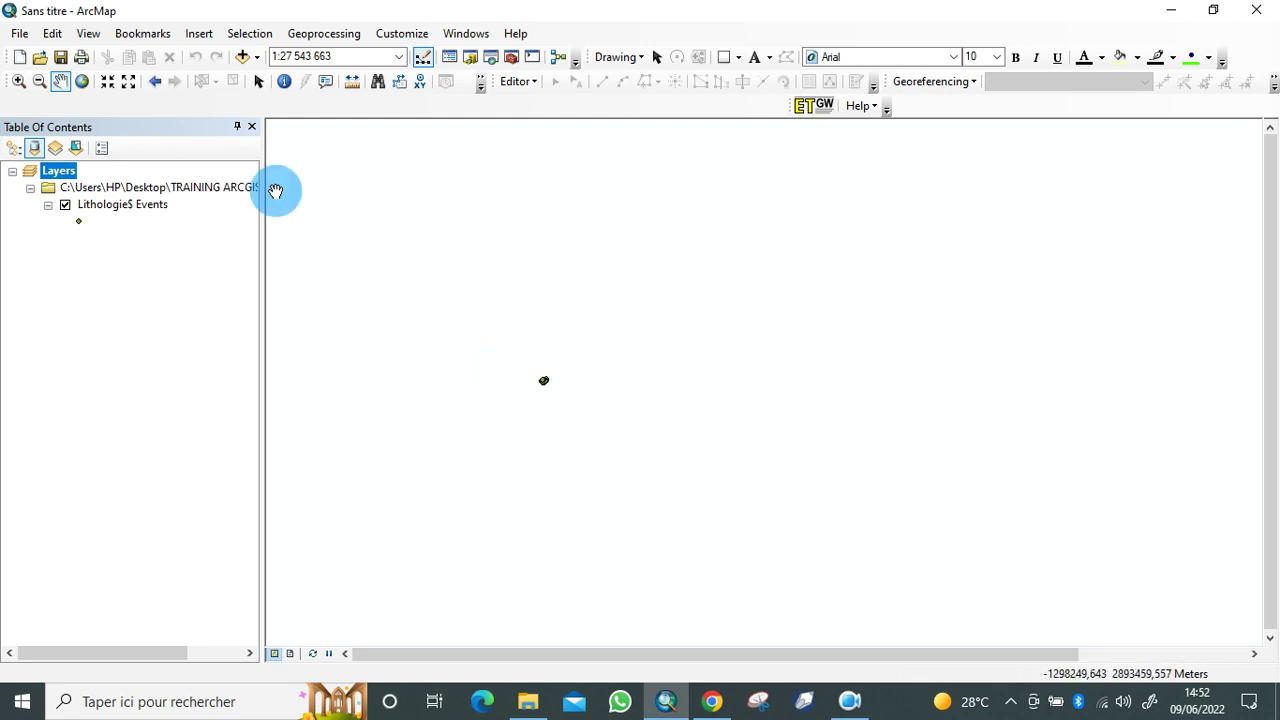
{"action": "left_click", "coordinate": [18, 81]}
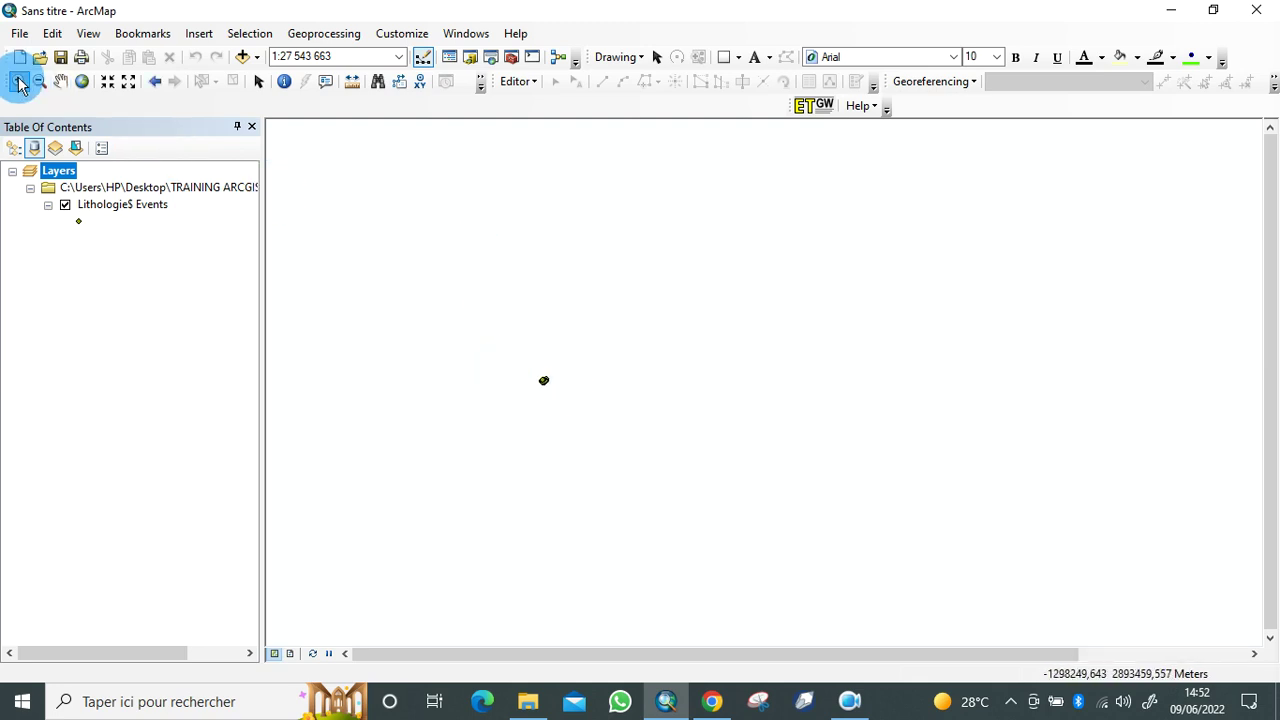
{"action": "left_click", "coordinate": [625, 430]}
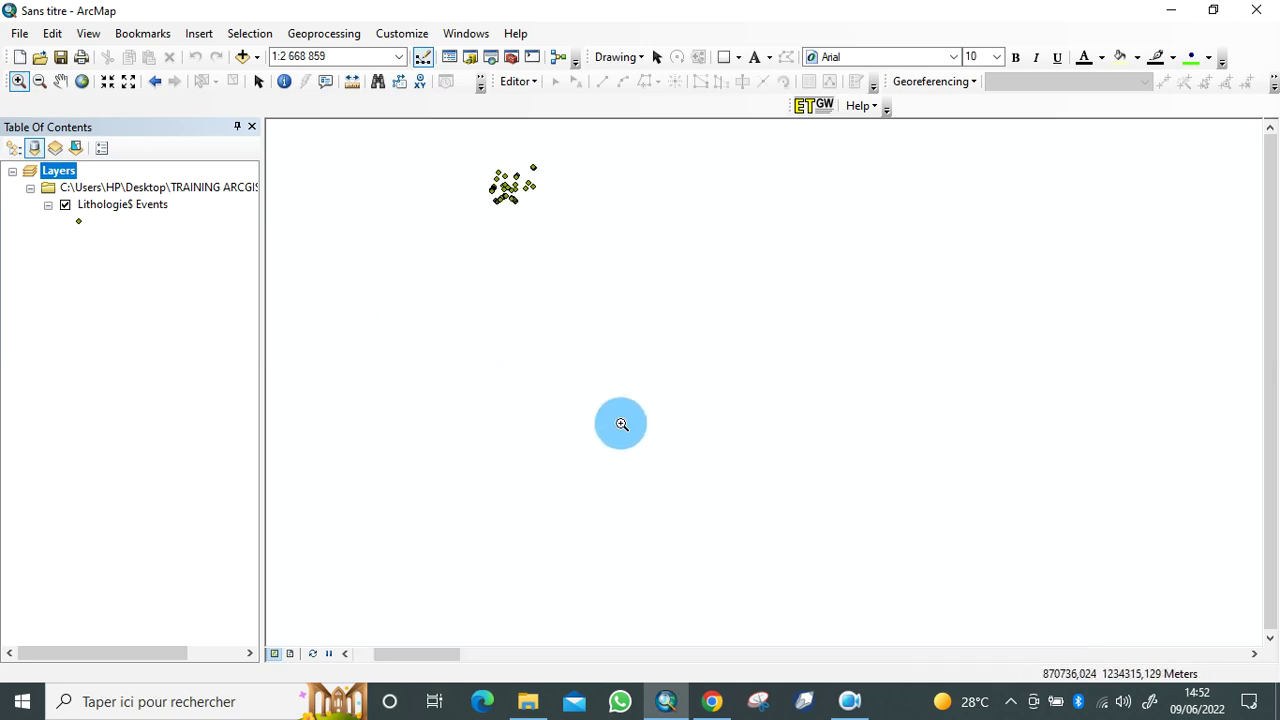
{"action": "left_click", "coordinate": [518, 236]}
{"action": "left_click_drag", "start_coordinate": [463, 143], "coordinate": [637, 269]}
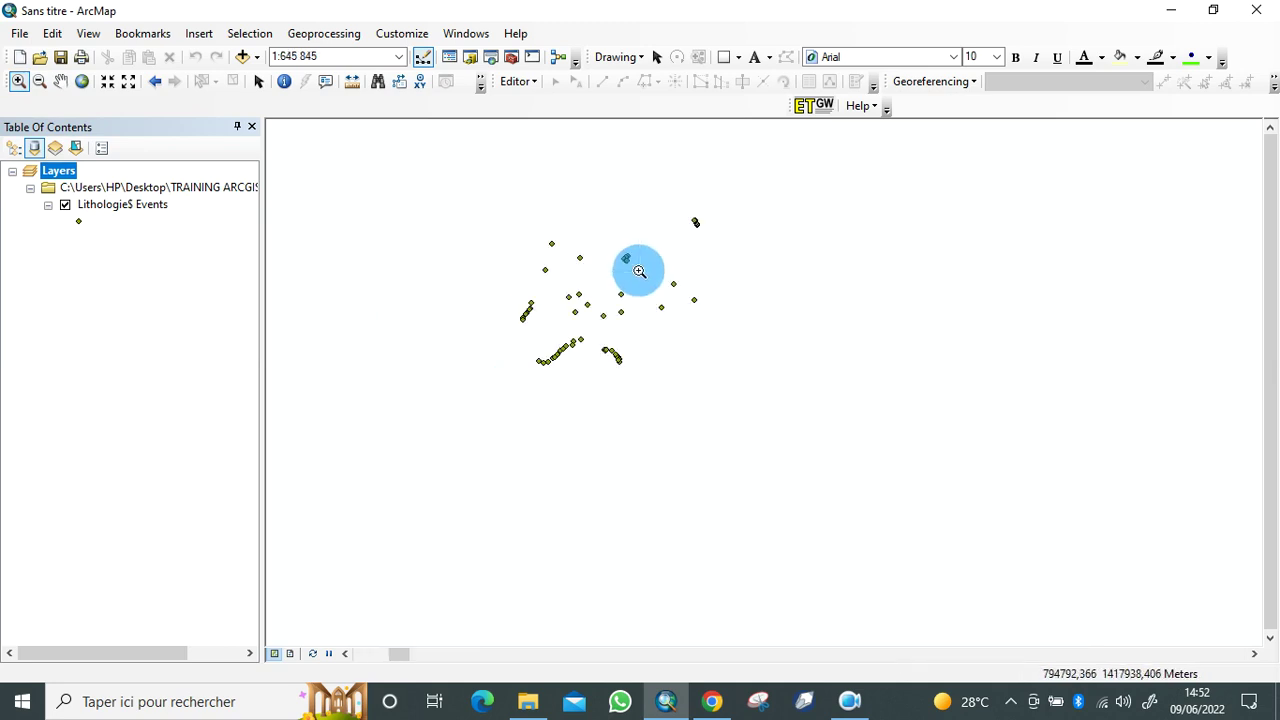
{"action": "left_click", "coordinate": [517, 204]}
{"action": "left_click", "coordinate": [61, 89]}
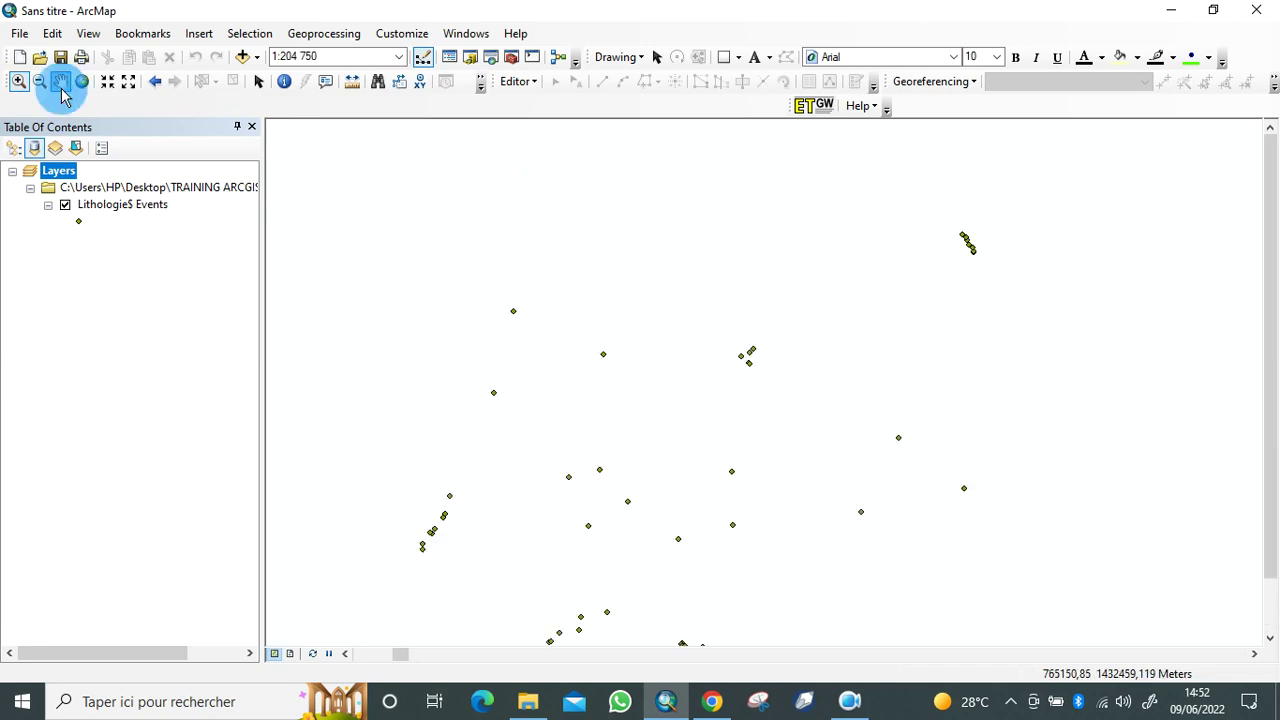
{"action": "left_click_drag", "start_coordinate": [794, 497], "coordinate": [822, 398]}
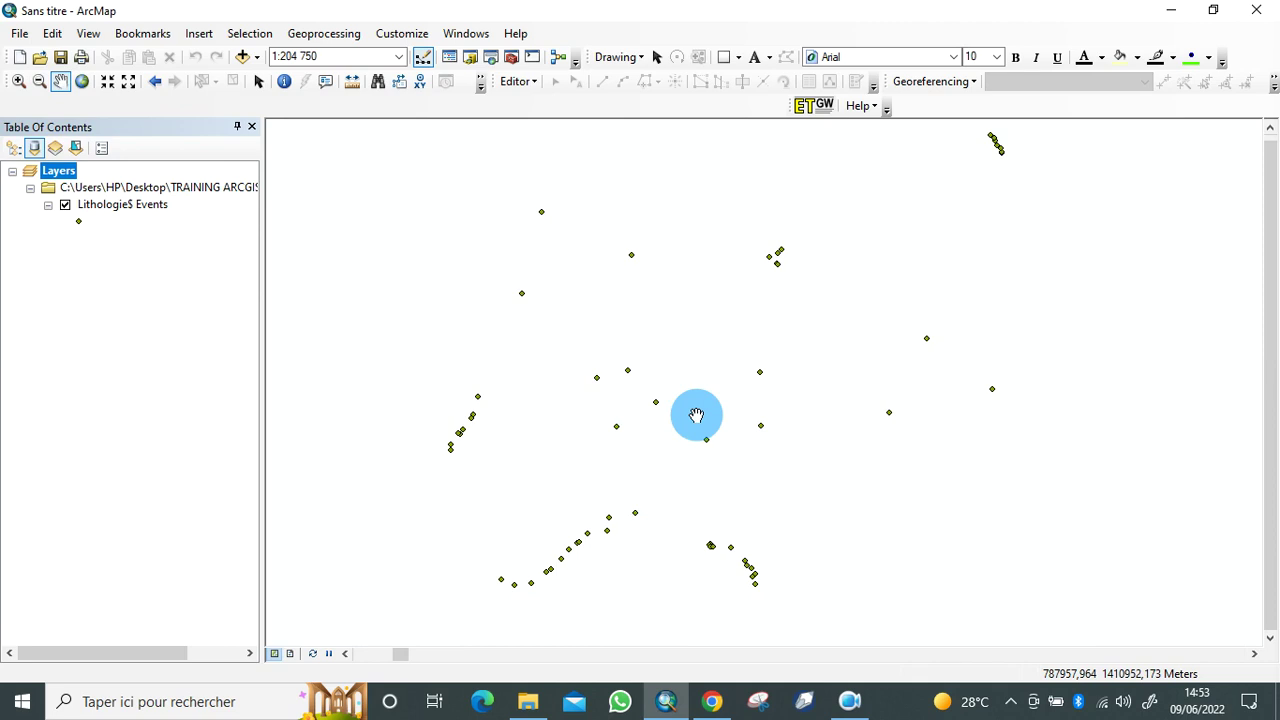
Step: Label the features of the Lithologie$ Events layer on the map
{"action": "left_click", "coordinate": [113, 208]}
{"action": "double_click", "coordinate": [113, 208]}
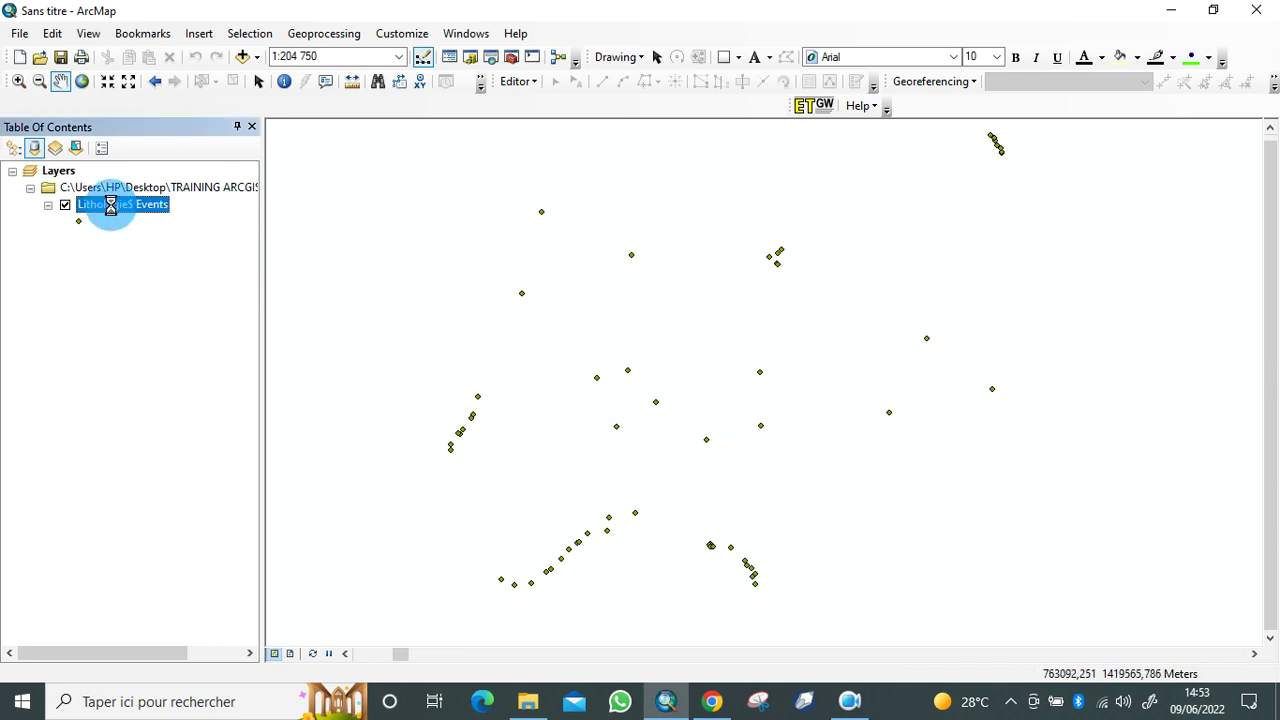
{"action": "right_click", "coordinate": [111, 206]}
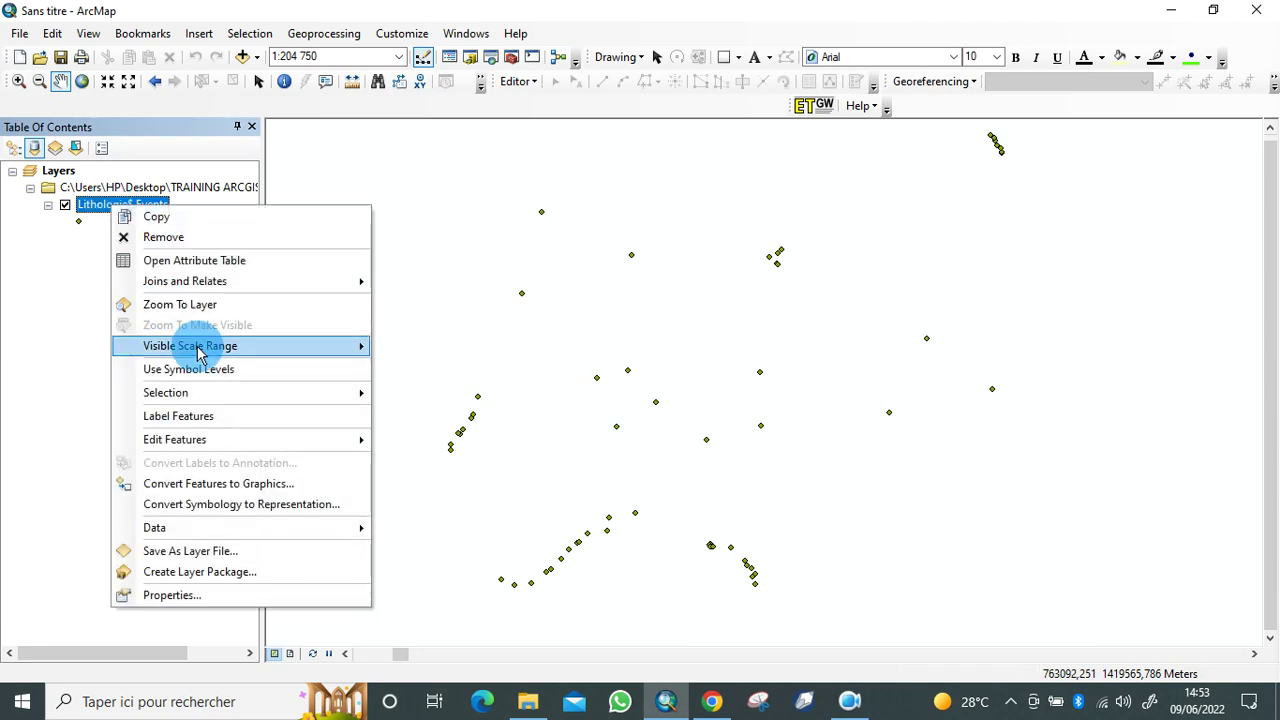
{"action": "left_click", "coordinate": [208, 420]}
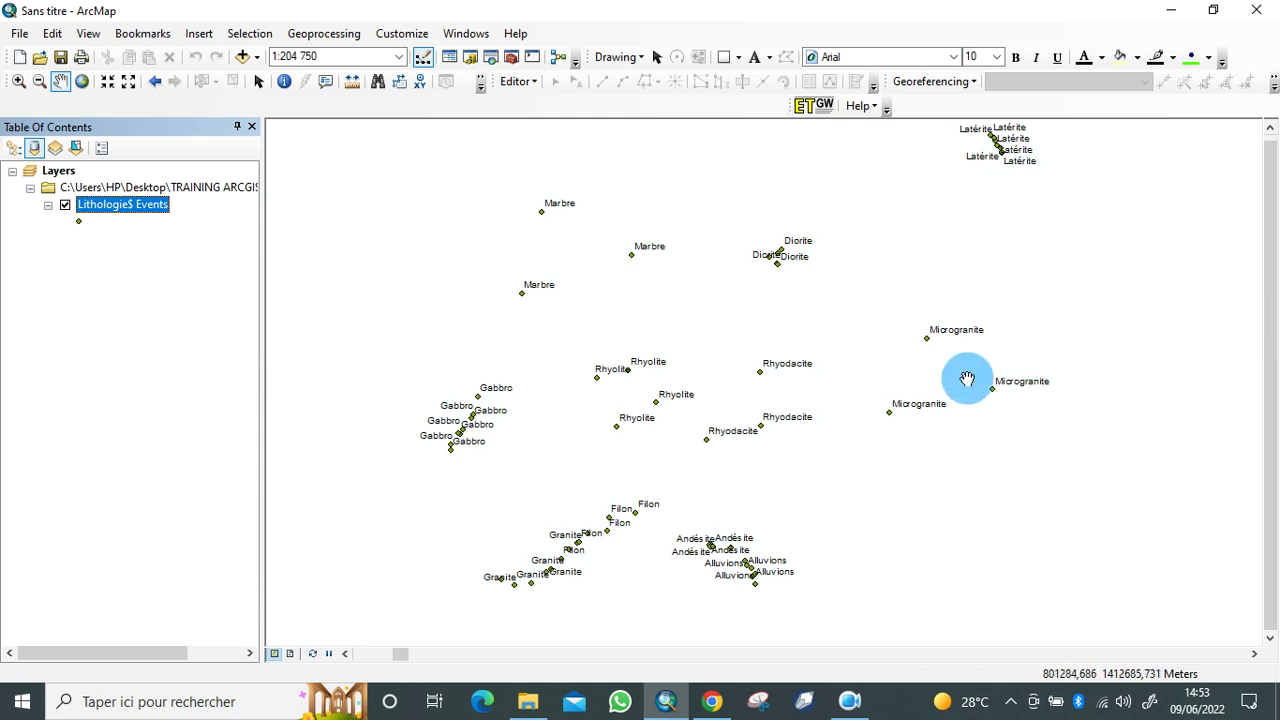
{"action": "mouse_move", "coordinate": [917, 359]}
{"action": "left_mouse_down"}
{"action": "mouse_move", "coordinate": [905, 381]}
{"action": "mouse_move", "coordinate": [925, 383]}
{"action": "left_mouse_up"}
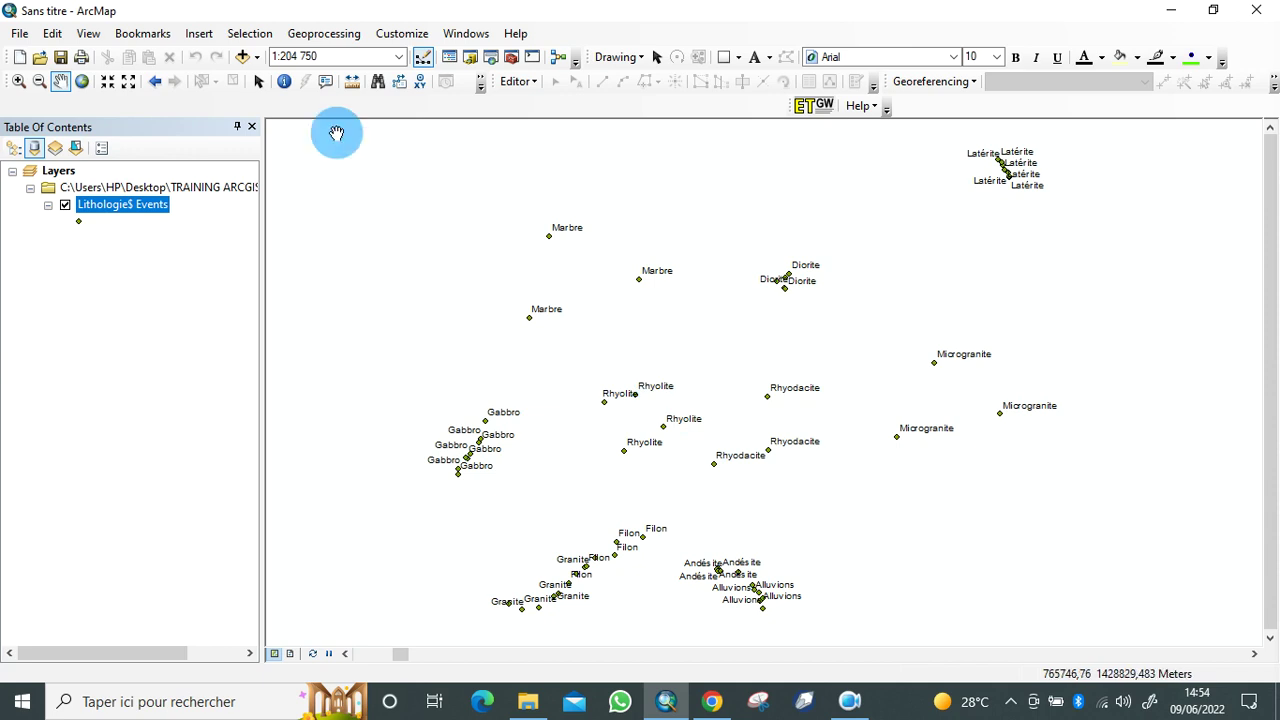
Step: Add the Localité$ sheet of Base Excel.xlsx as an XY point layer in WGS 1984 UTM Zone 28N
{"action": "left_click", "coordinate": [22, 34]}
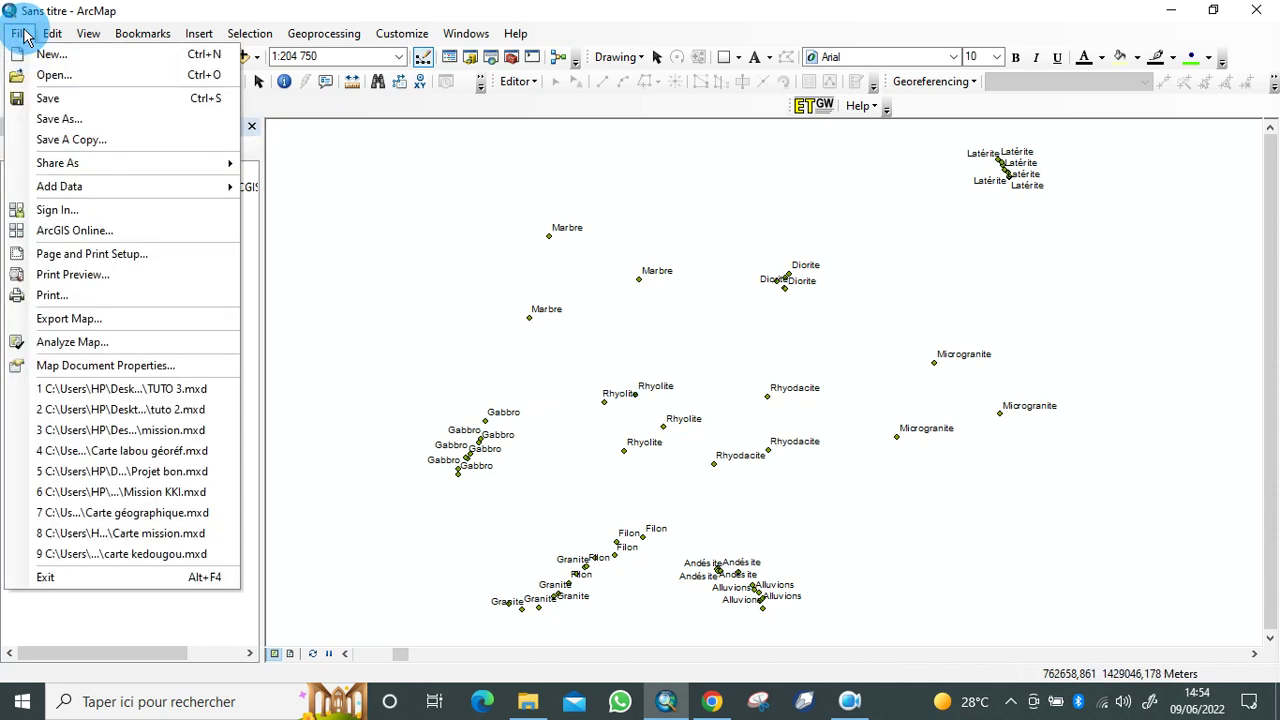
{"action": "mouse_move", "coordinate": [70, 195]}
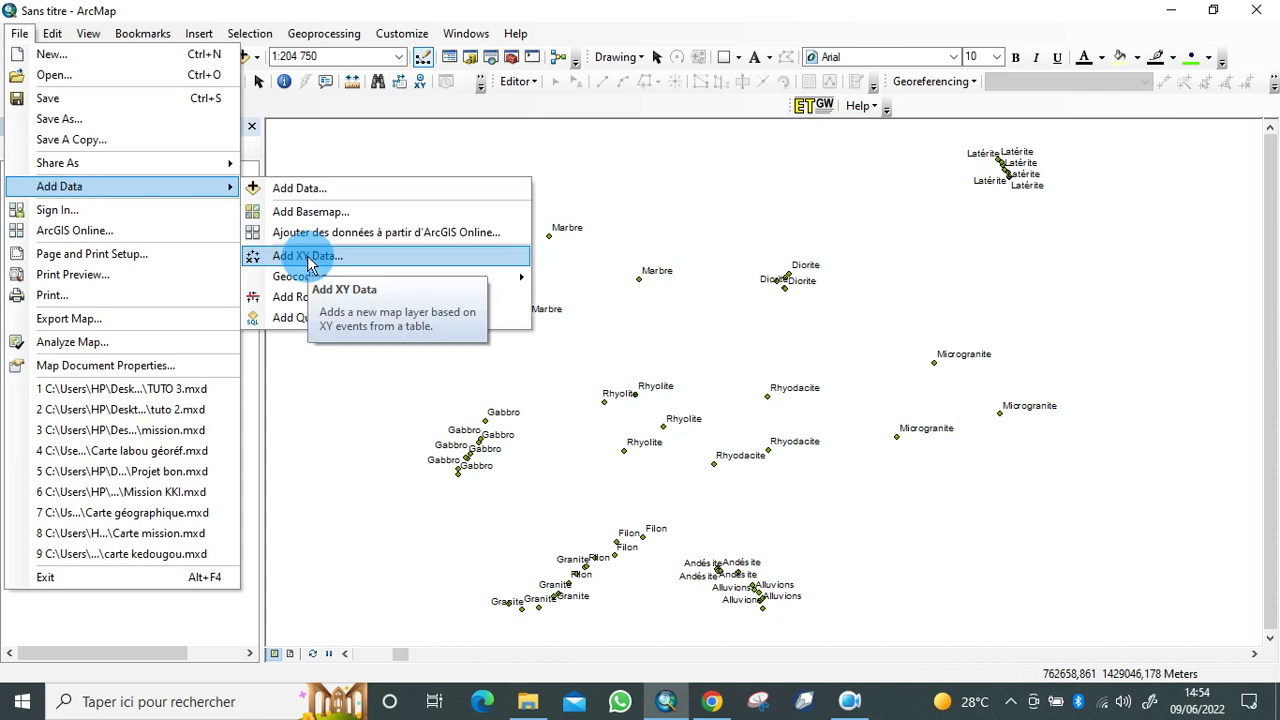
{"action": "left_click", "coordinate": [307, 255]}
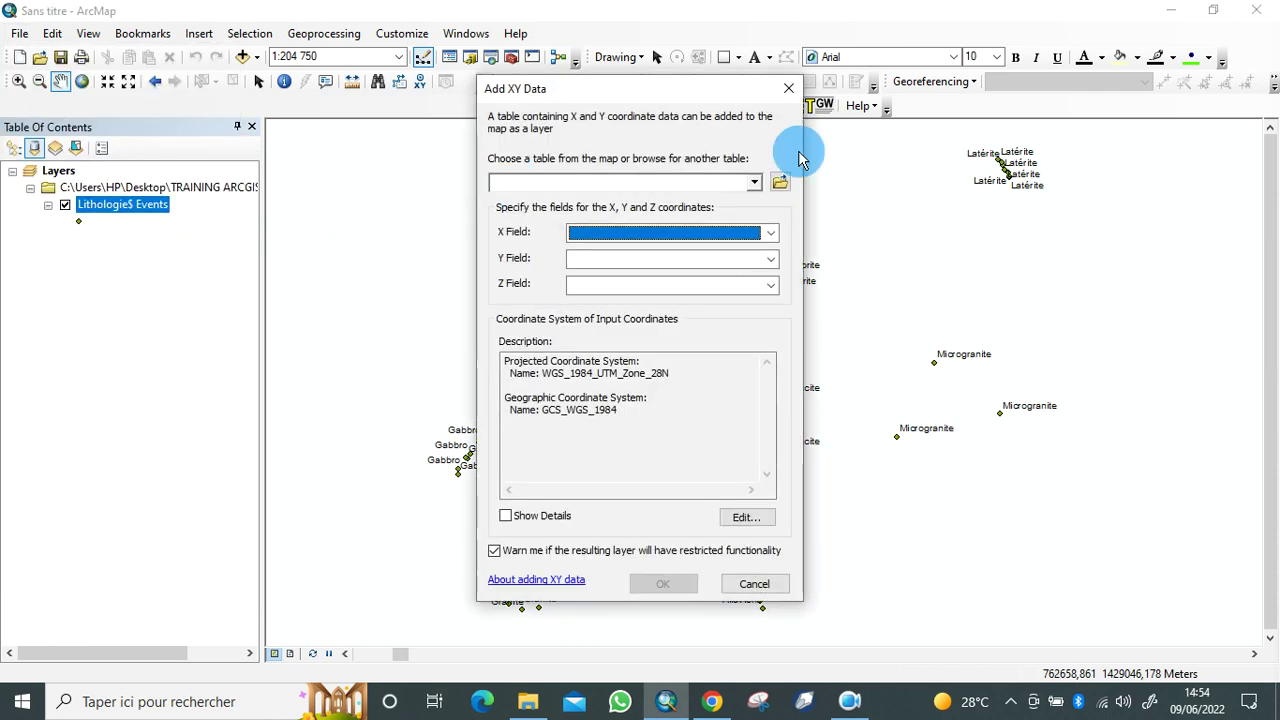
{"action": "left_click", "coordinate": [777, 182]}
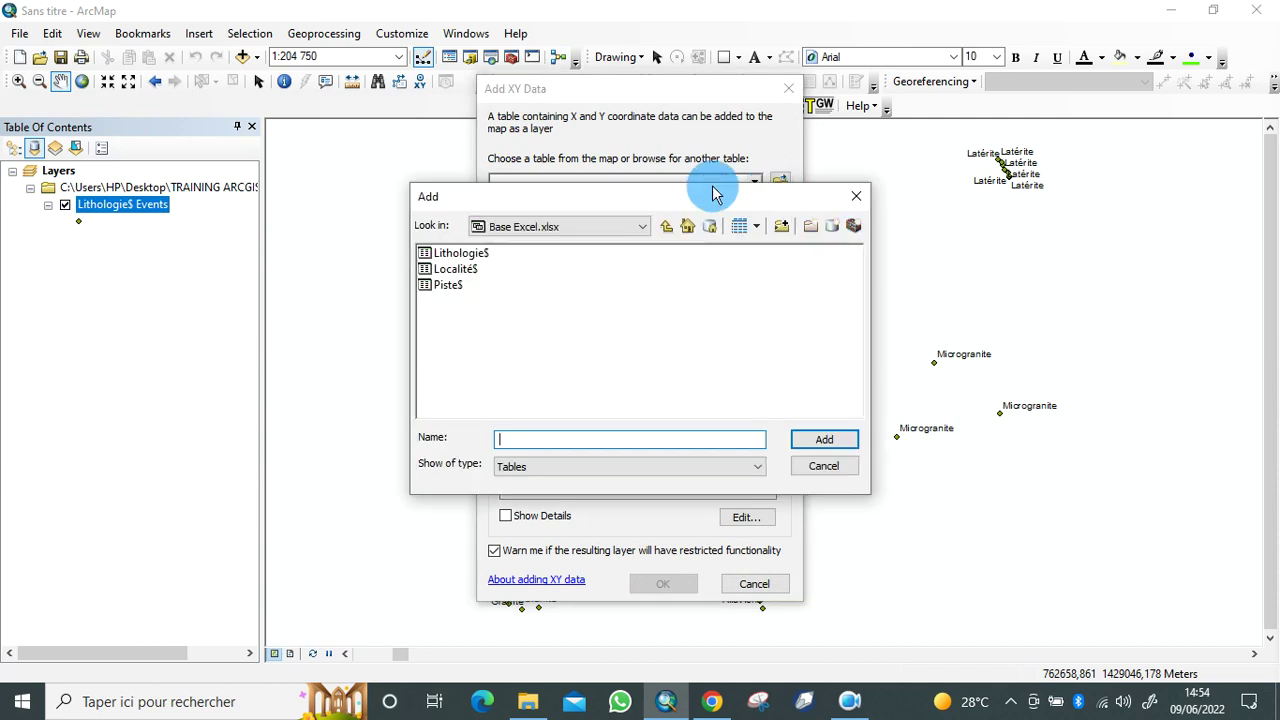
{"action": "left_click", "coordinate": [455, 269]}
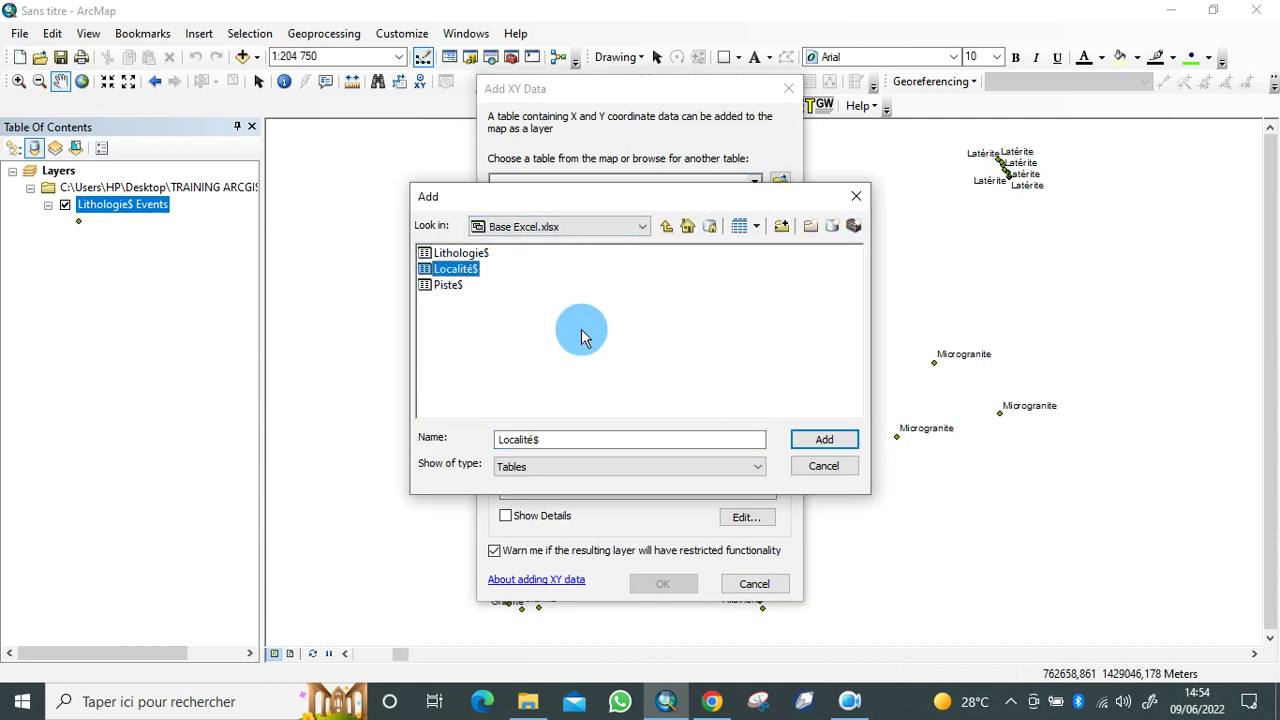
{"action": "left_click", "coordinate": [840, 439]}
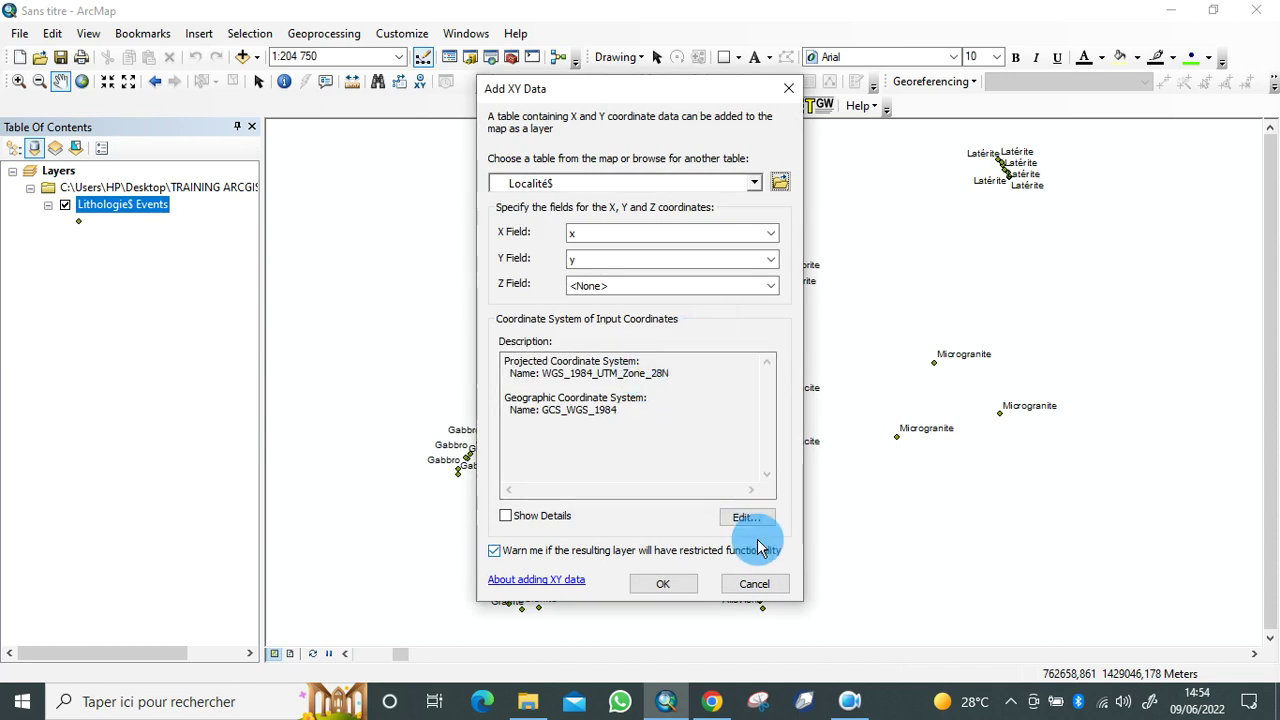
{"action": "left_click", "coordinate": [663, 583]}
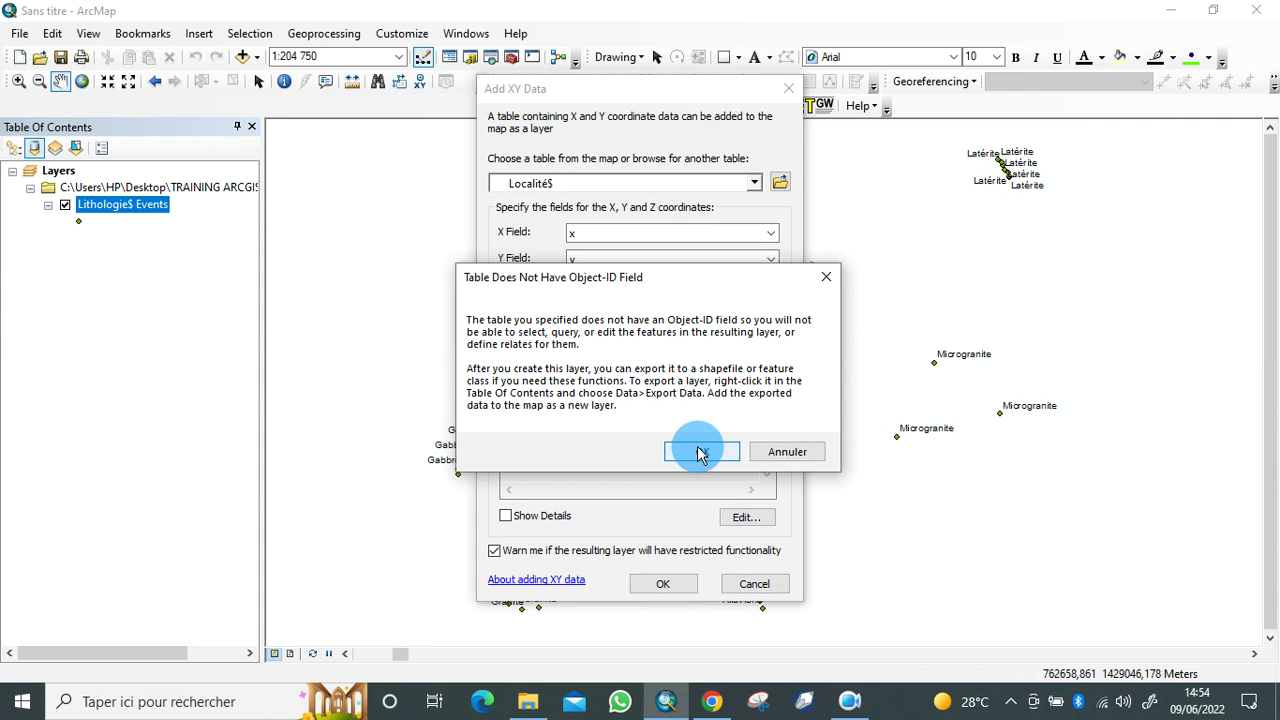
{"action": "left_click", "coordinate": [700, 453]}
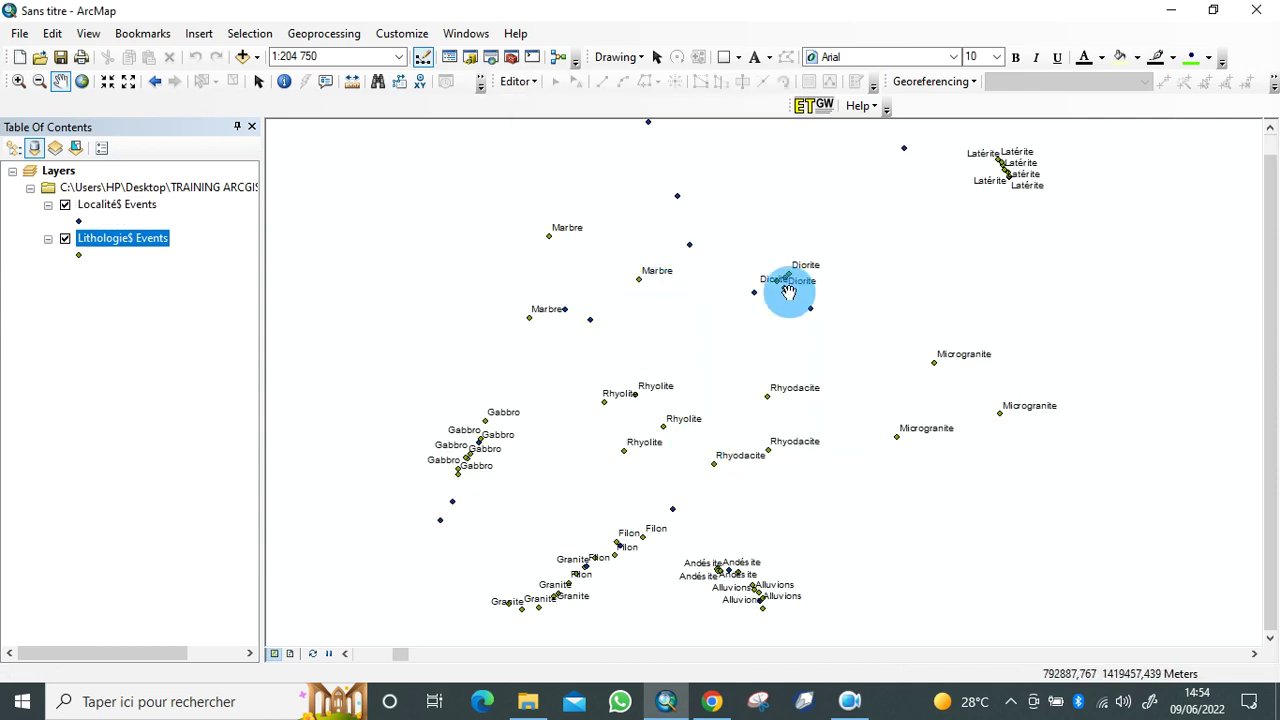
Step: Label the features of the Localité$ Events layer on the map
{"action": "right_click", "coordinate": [117, 204]}
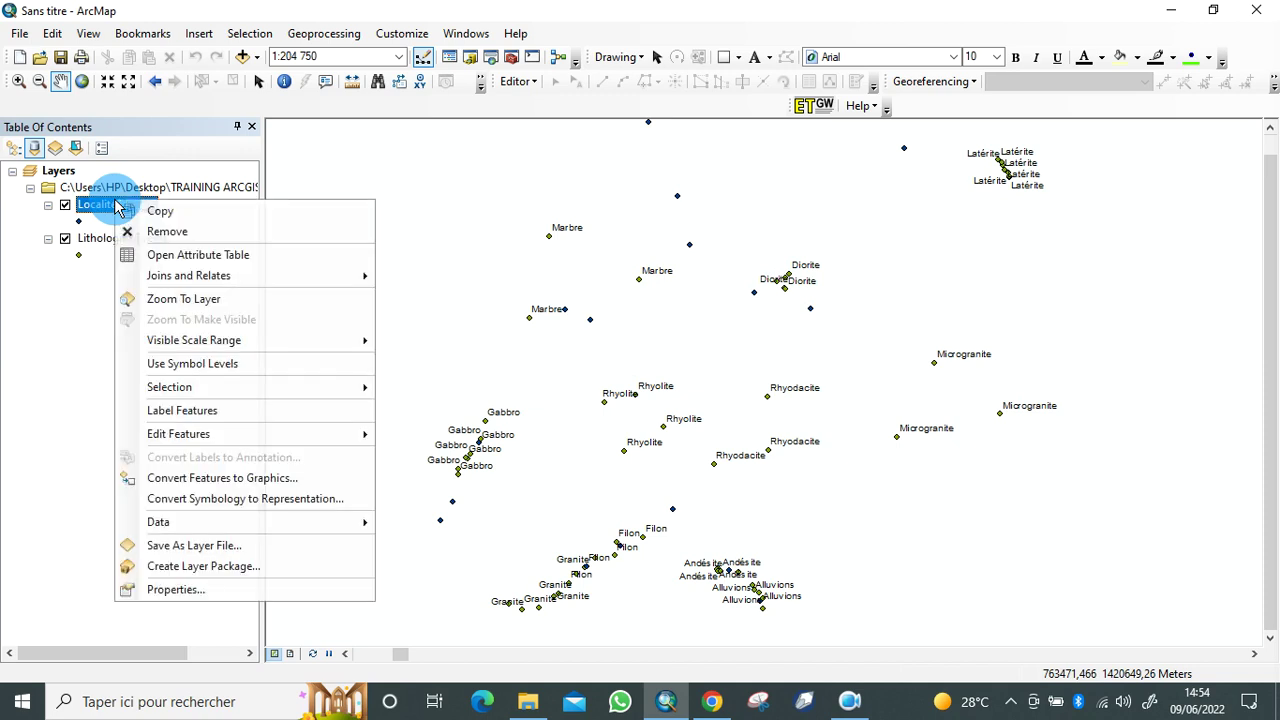
{"action": "left_click", "coordinate": [176, 412]}
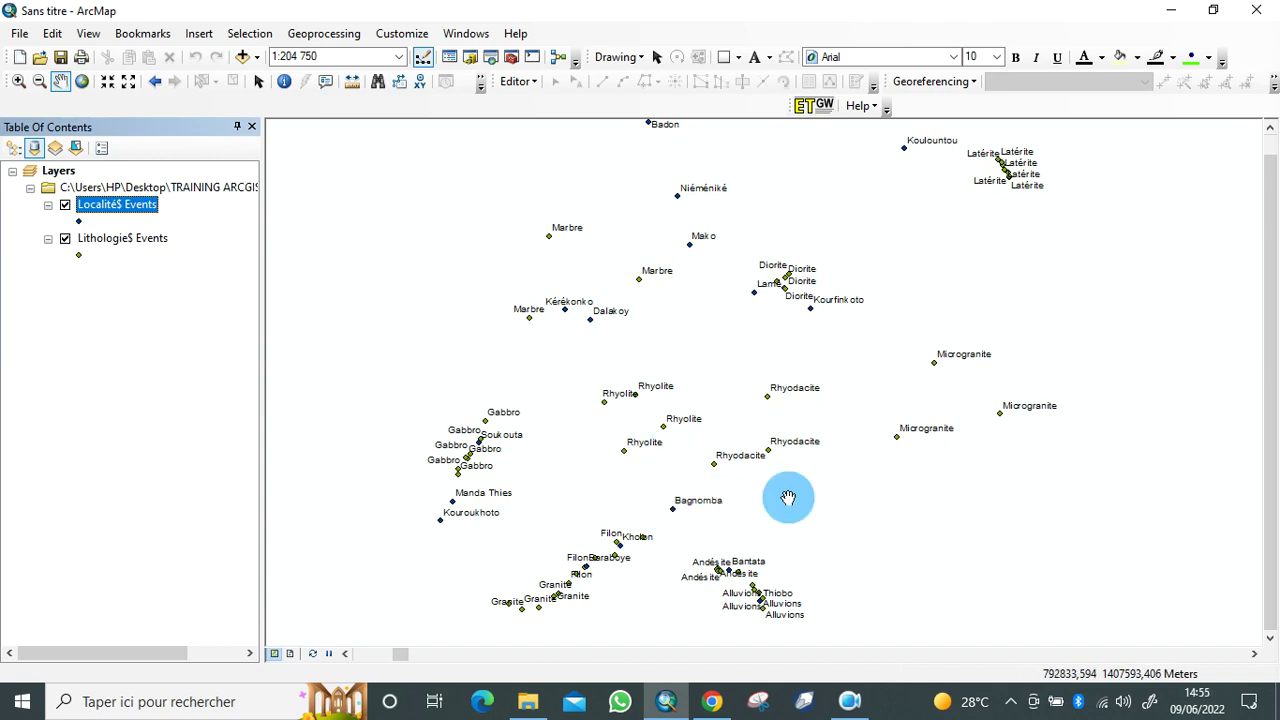
Step: Add the Piste$ sheet of the Base Excel workbook as an XY point layer in WGS 1984 UTM Zone 28N
{"action": "left_click", "coordinate": [19, 33]}
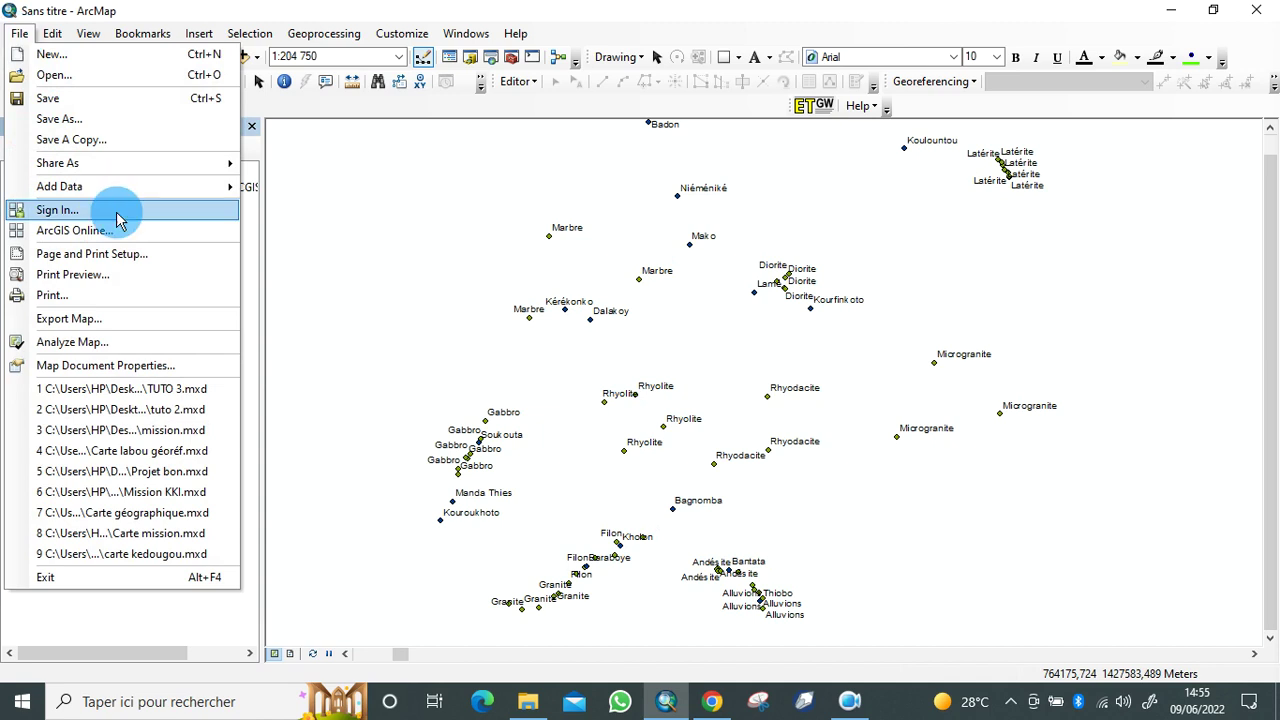
{"action": "mouse_move", "coordinate": [120, 186]}
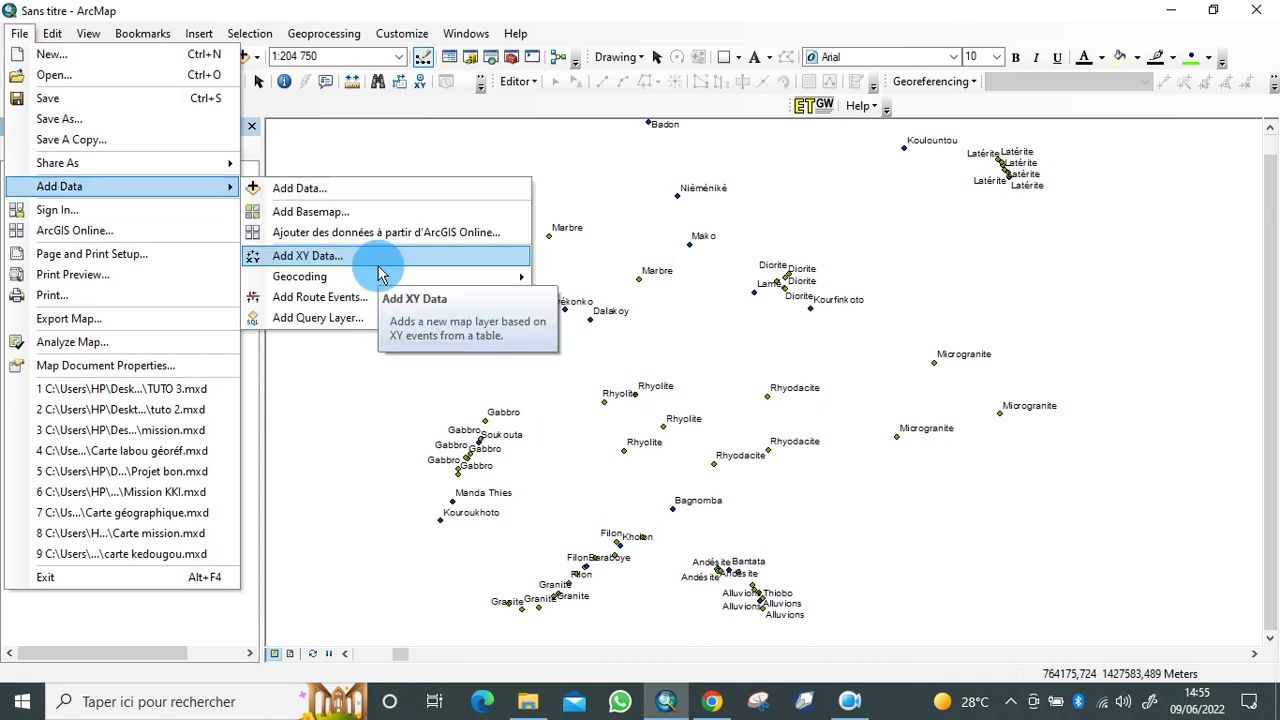
{"action": "left_click", "coordinate": [379, 257]}
{"action": "left_click", "coordinate": [777, 182]}
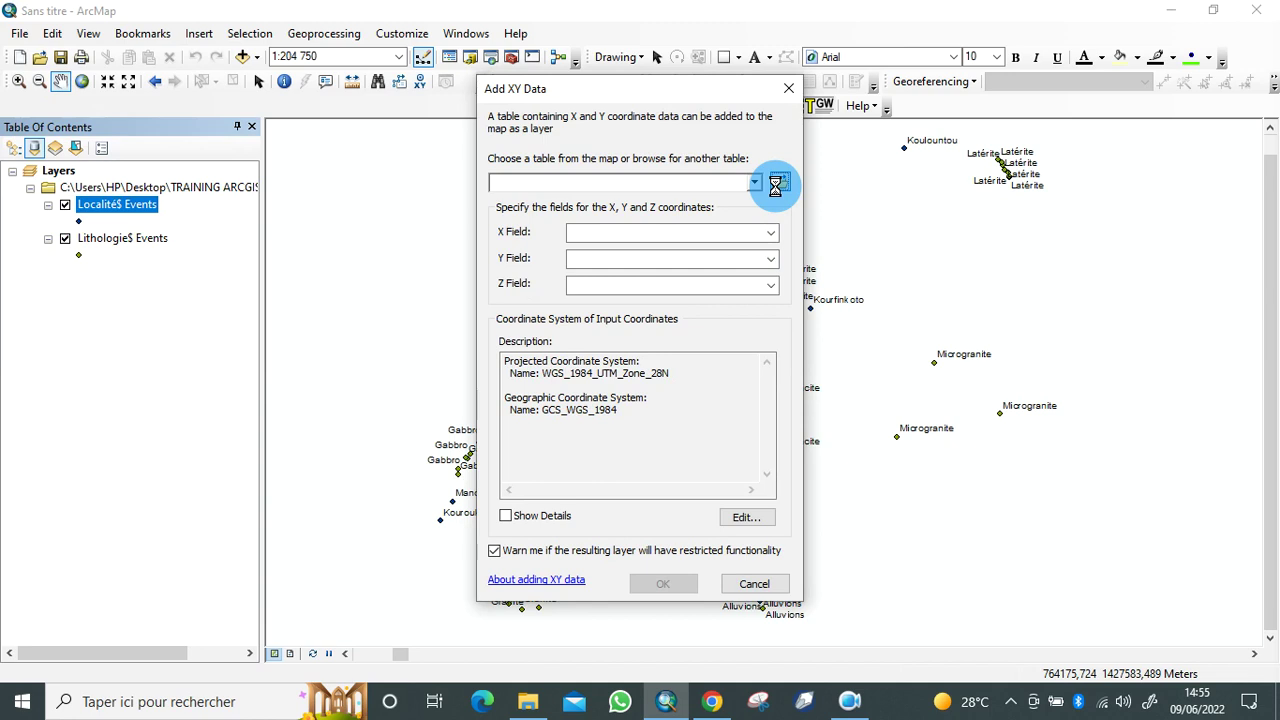
{"action": "left_click", "coordinate": [826, 444]}
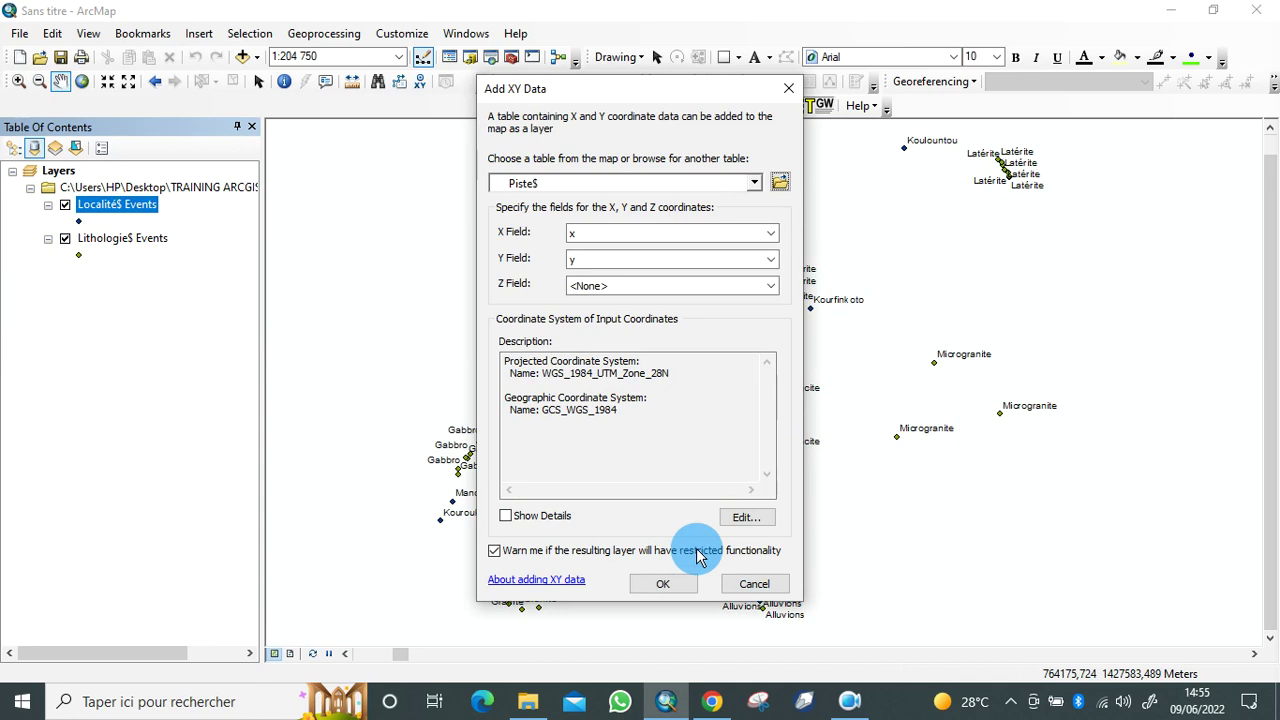
{"action": "left_click", "coordinate": [663, 586]}
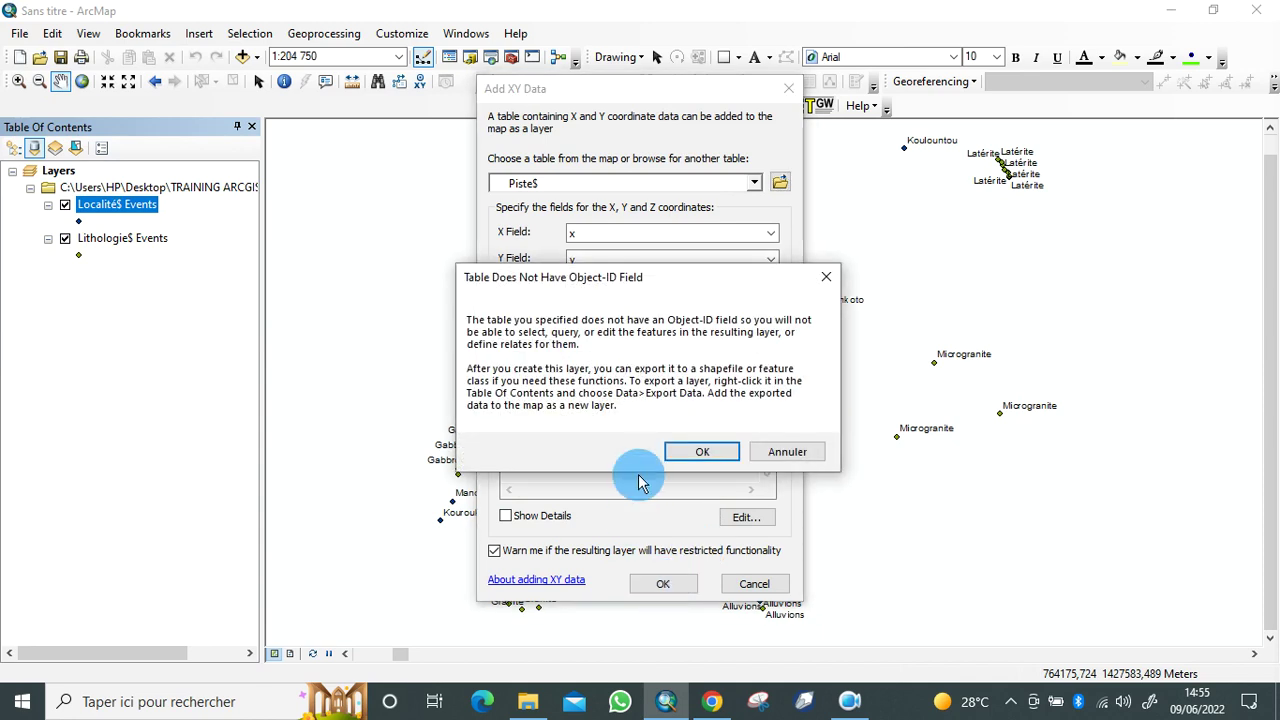
{"action": "left_click", "coordinate": [698, 455]}
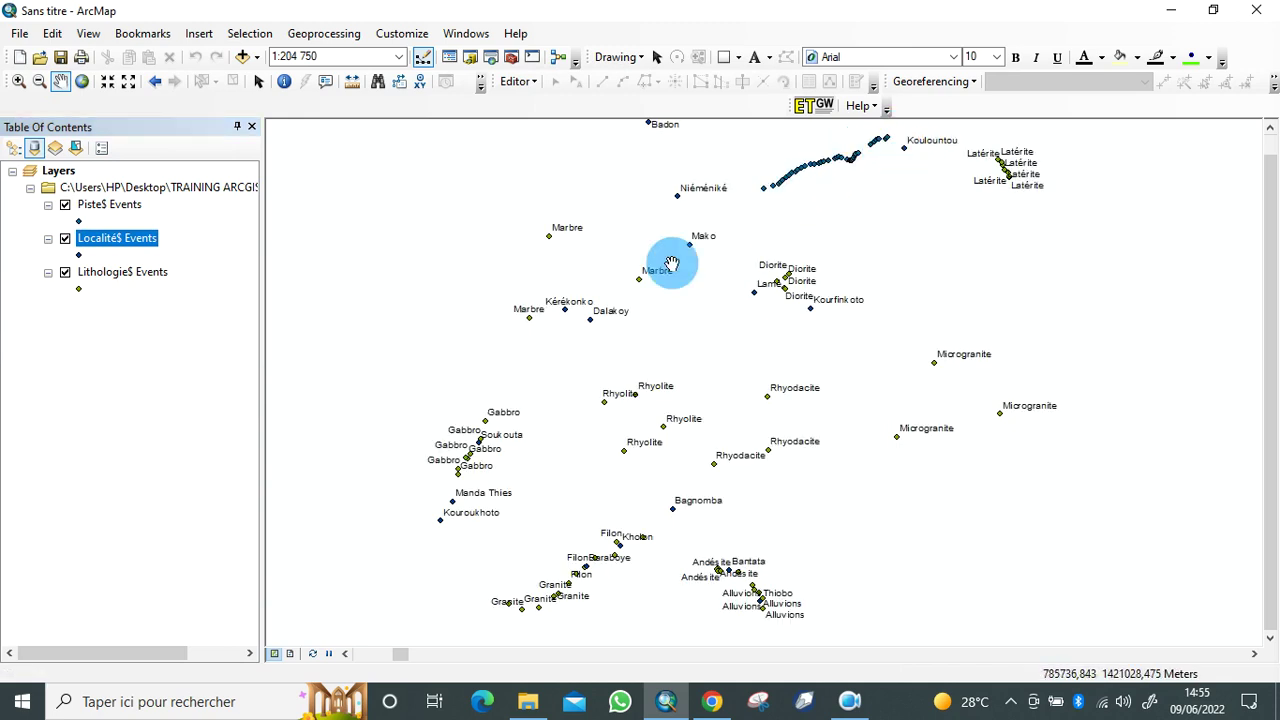
Step: Hide the Localité$ Events and Piste$ Events layers, leaving Lithologie$ Events displayed on the map
{"action": "left_click", "coordinate": [111, 213]}
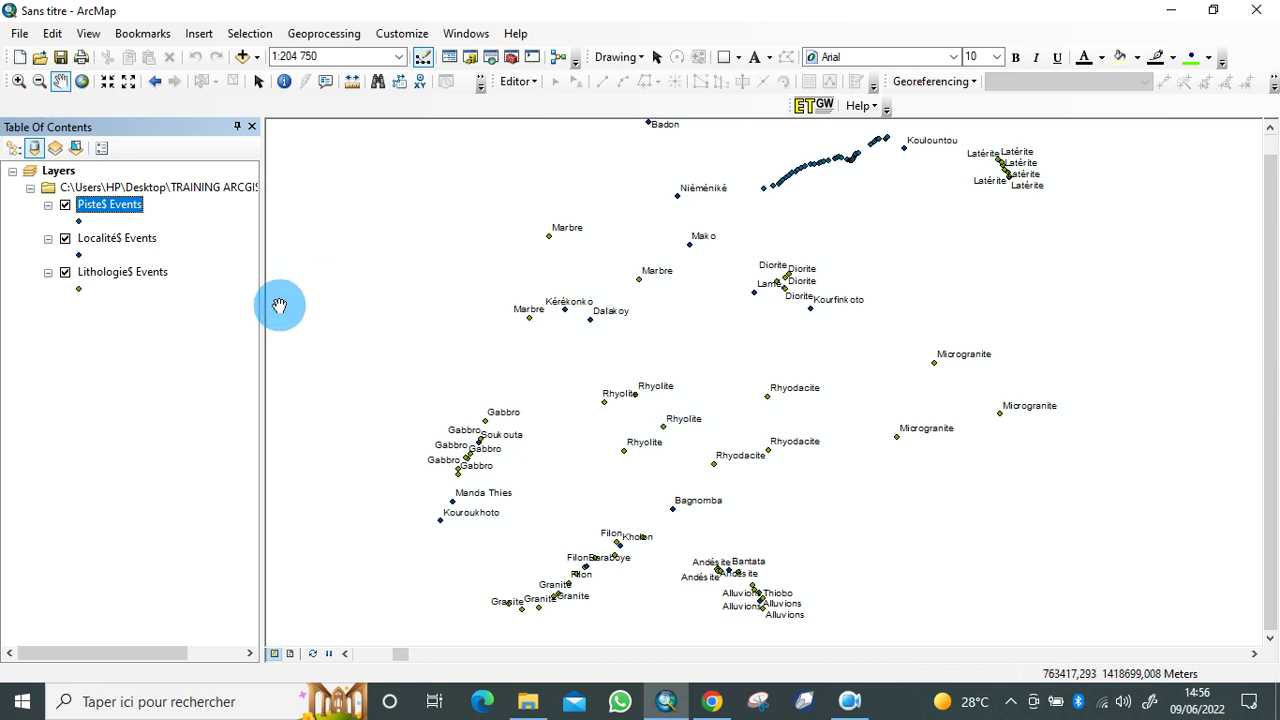
{"action": "left_click", "coordinate": [66, 239]}
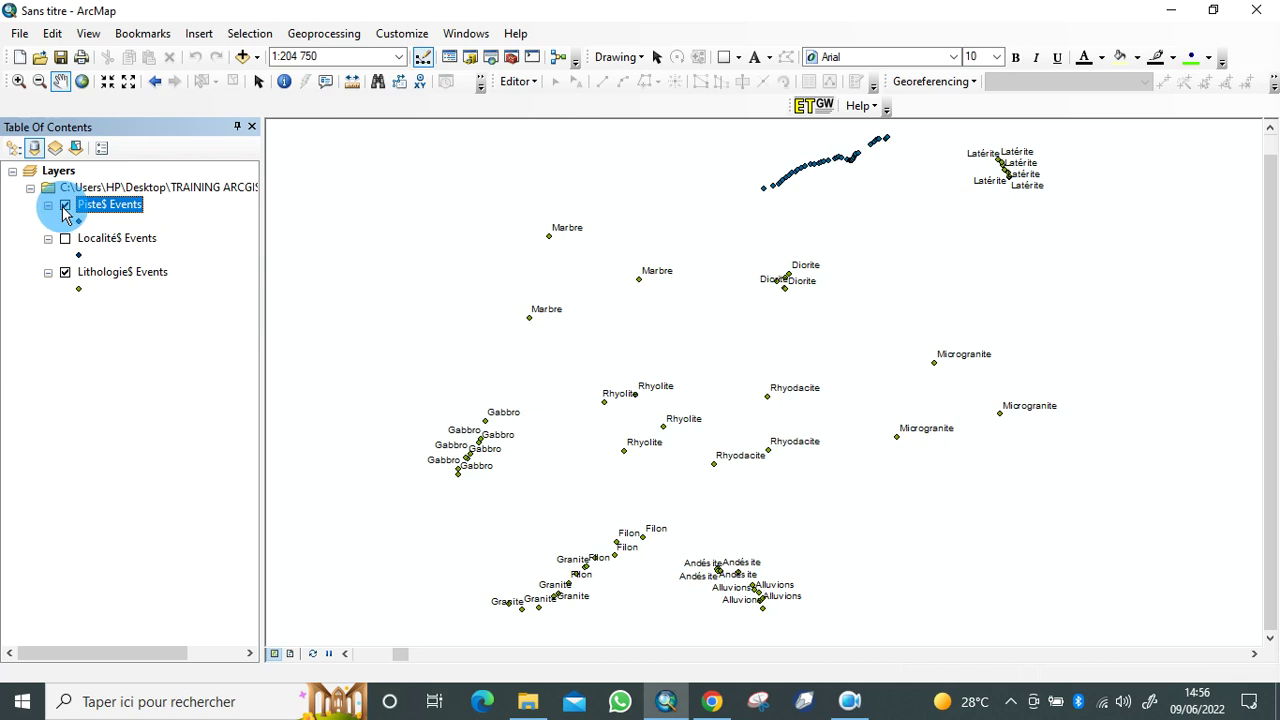
{"action": "left_click", "coordinate": [65, 206]}
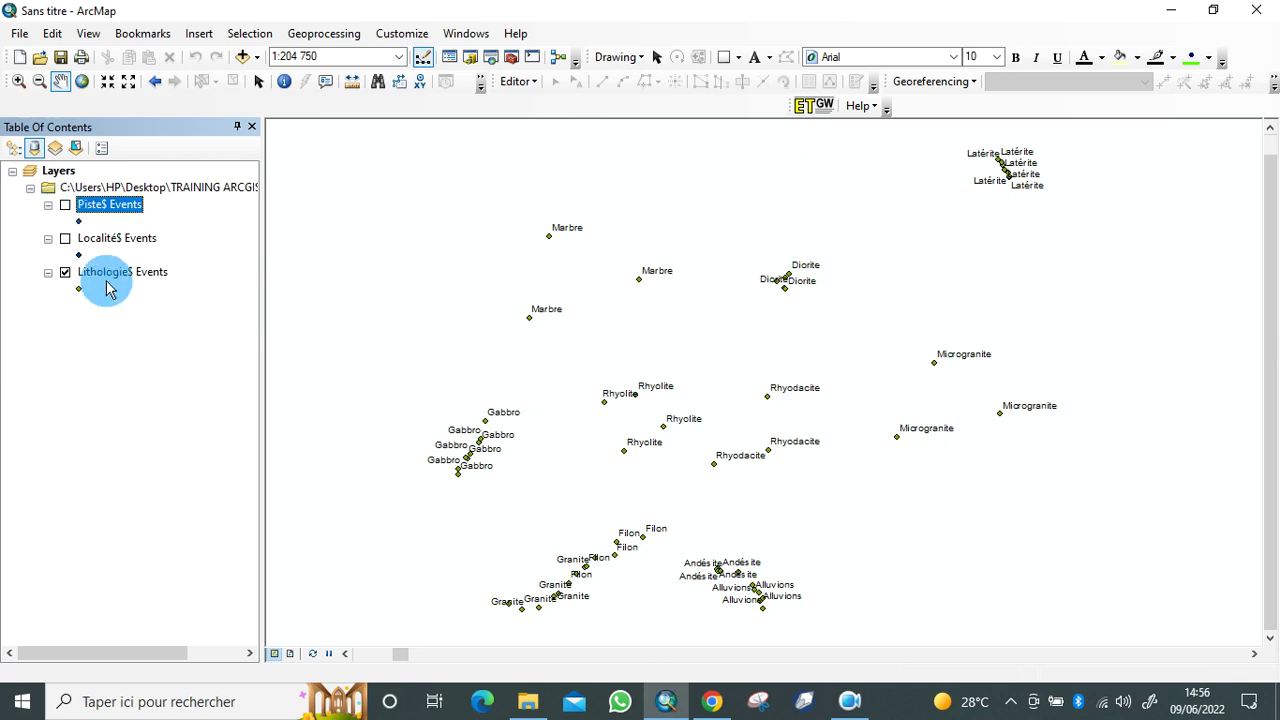
{"action": "left_click", "coordinate": [850, 702]}
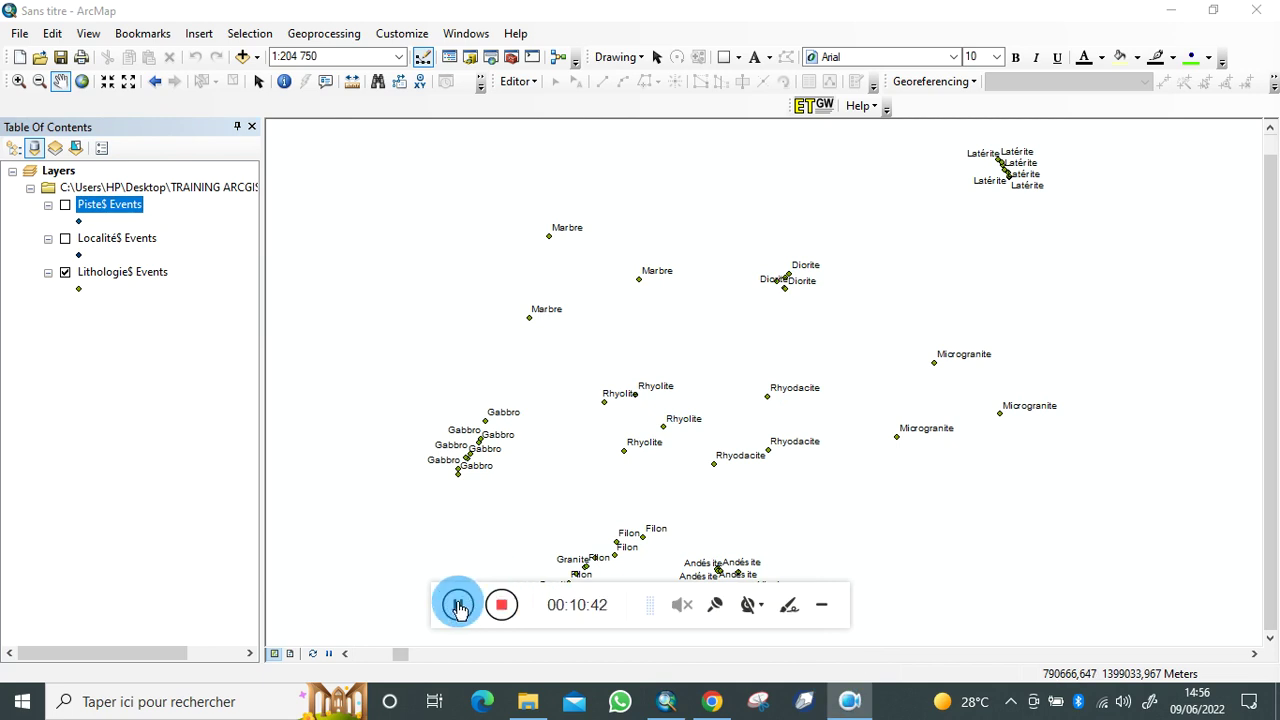
{"action": "left_click", "coordinate": [821, 606]}
{"action": "left_click_drag", "start_coordinate": [709, 423], "coordinate": [703, 428]}
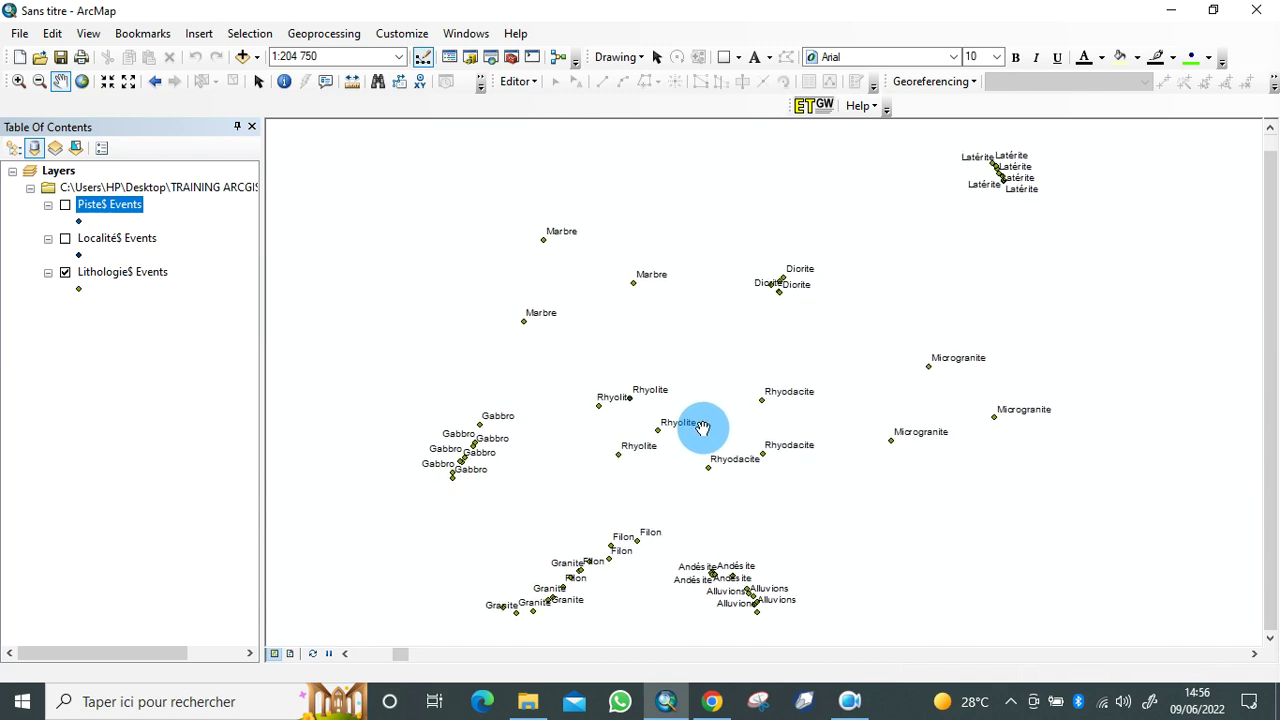
Step: Show the Catalog and expand the Desktop folder connection down to the contents of TRAINING ARCGIS
{"action": "left_click", "coordinate": [471, 60]}
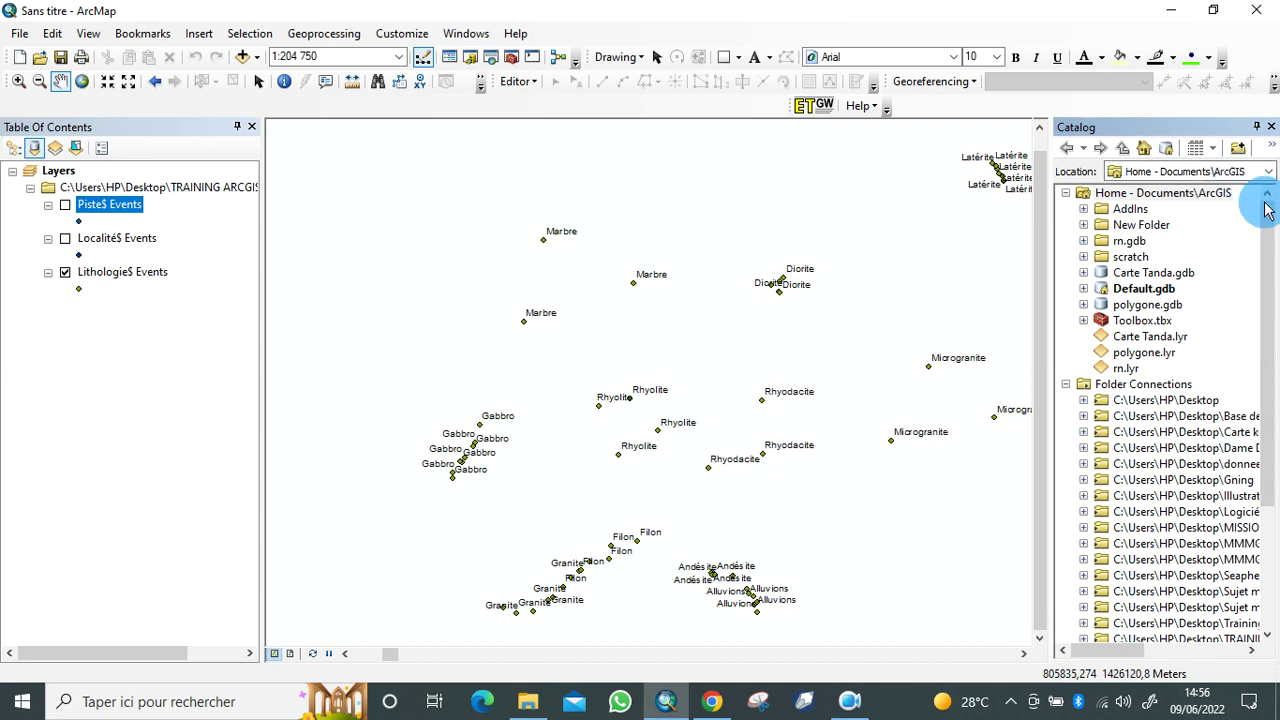
{"action": "left_click_drag", "start_coordinate": [1272, 245], "coordinate": [1265, 338]}
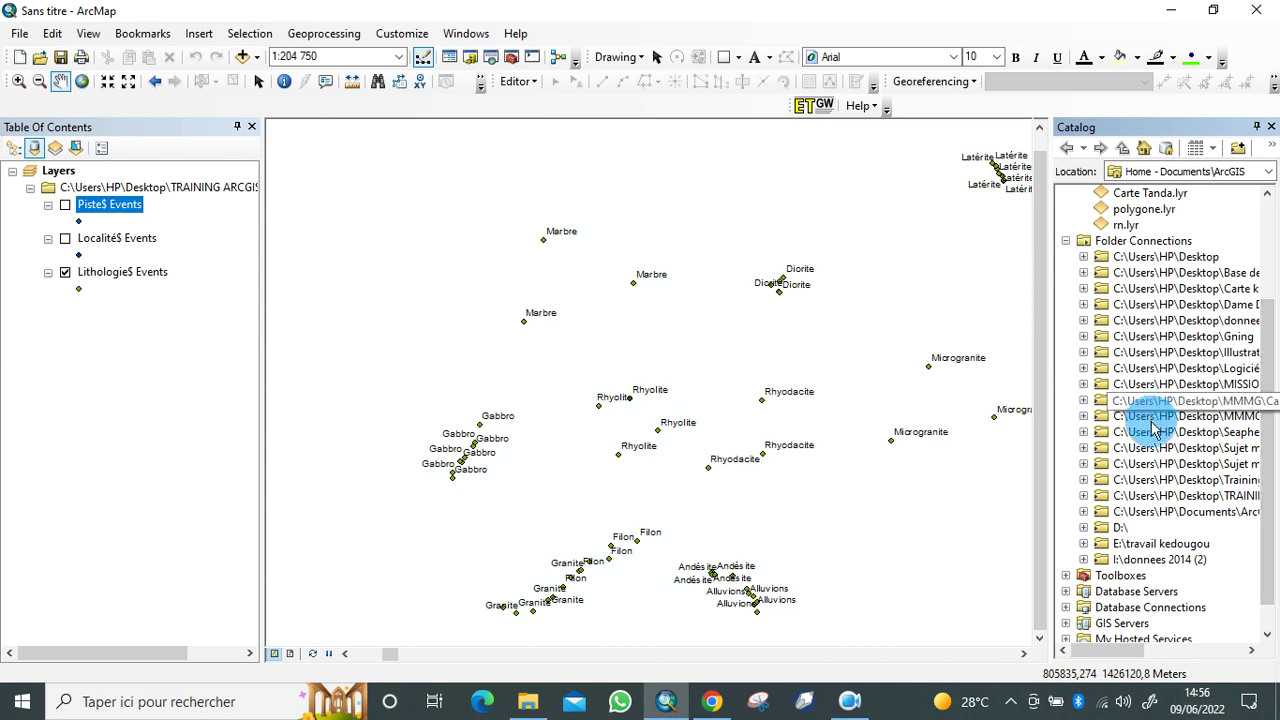
{"action": "left_click", "coordinate": [1083, 257]}
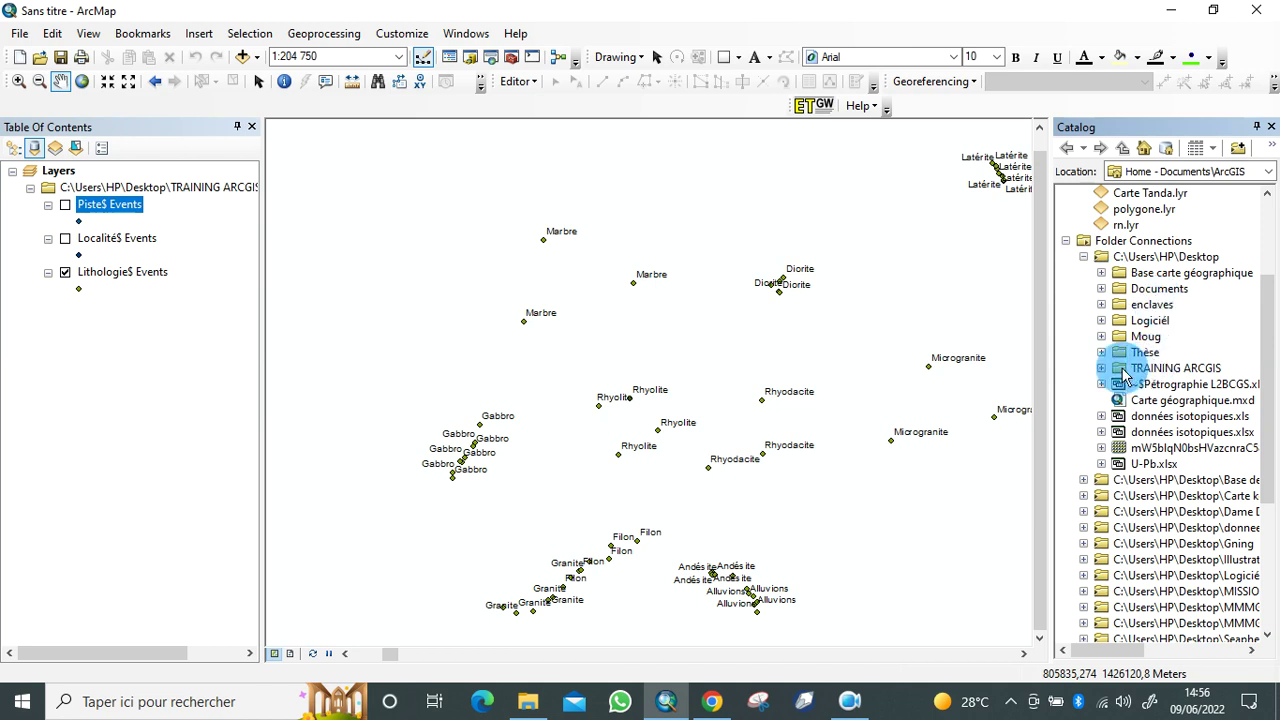
{"action": "left_click", "coordinate": [1101, 369]}
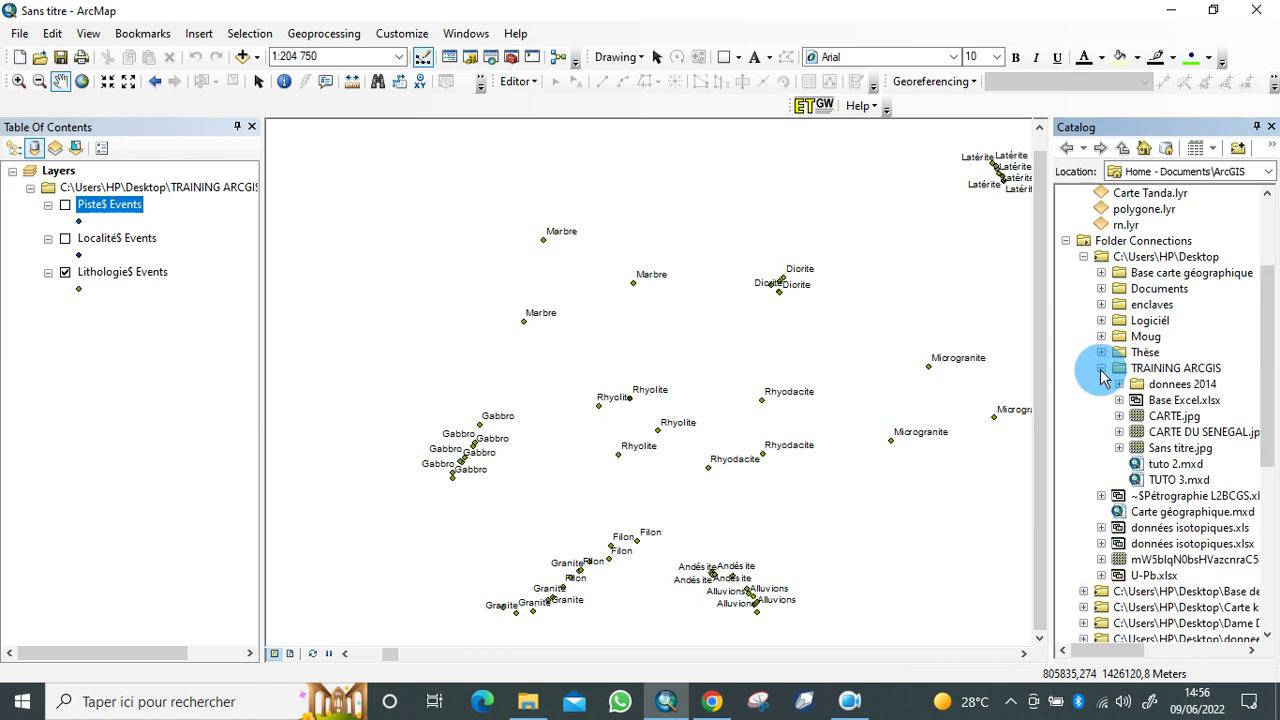
Step: Create a folder named Base de données Mako inside the TRAINING ARCGIS folder
{"action": "left_click", "coordinate": [1155, 370]}
{"action": "right_click", "coordinate": [1155, 370]}
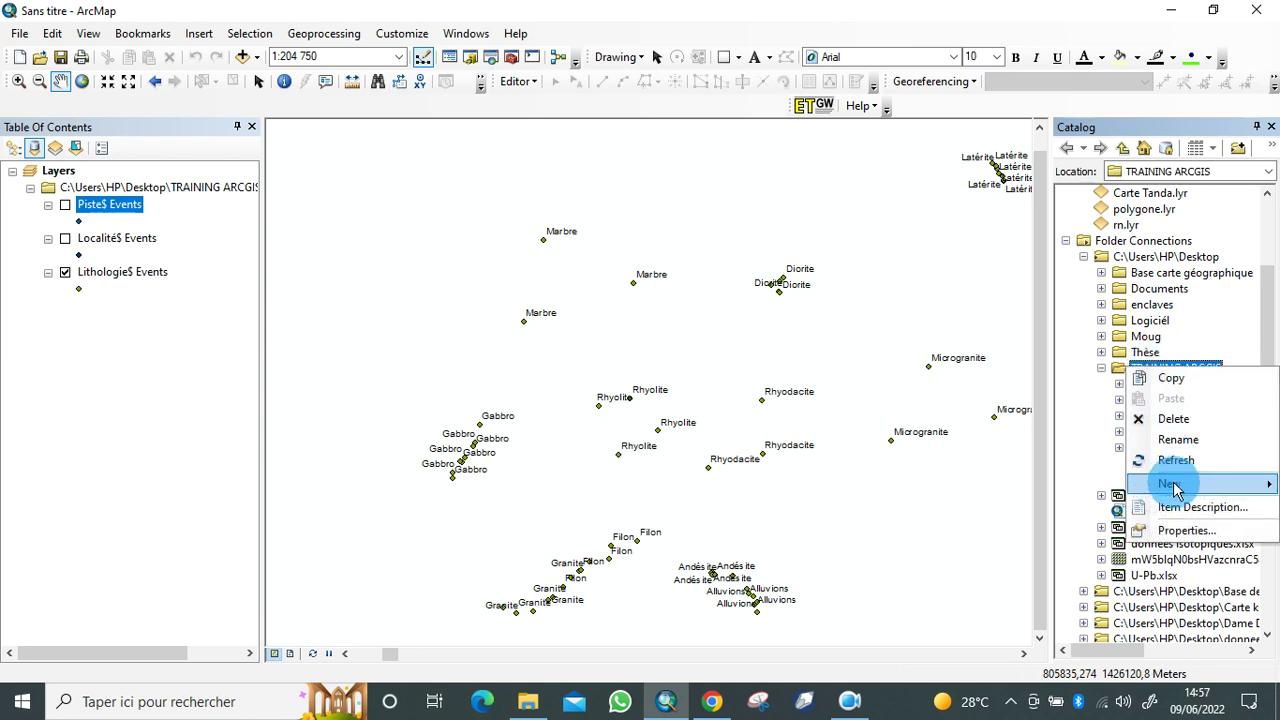
{"action": "mouse_move", "coordinate": [1172, 486]}
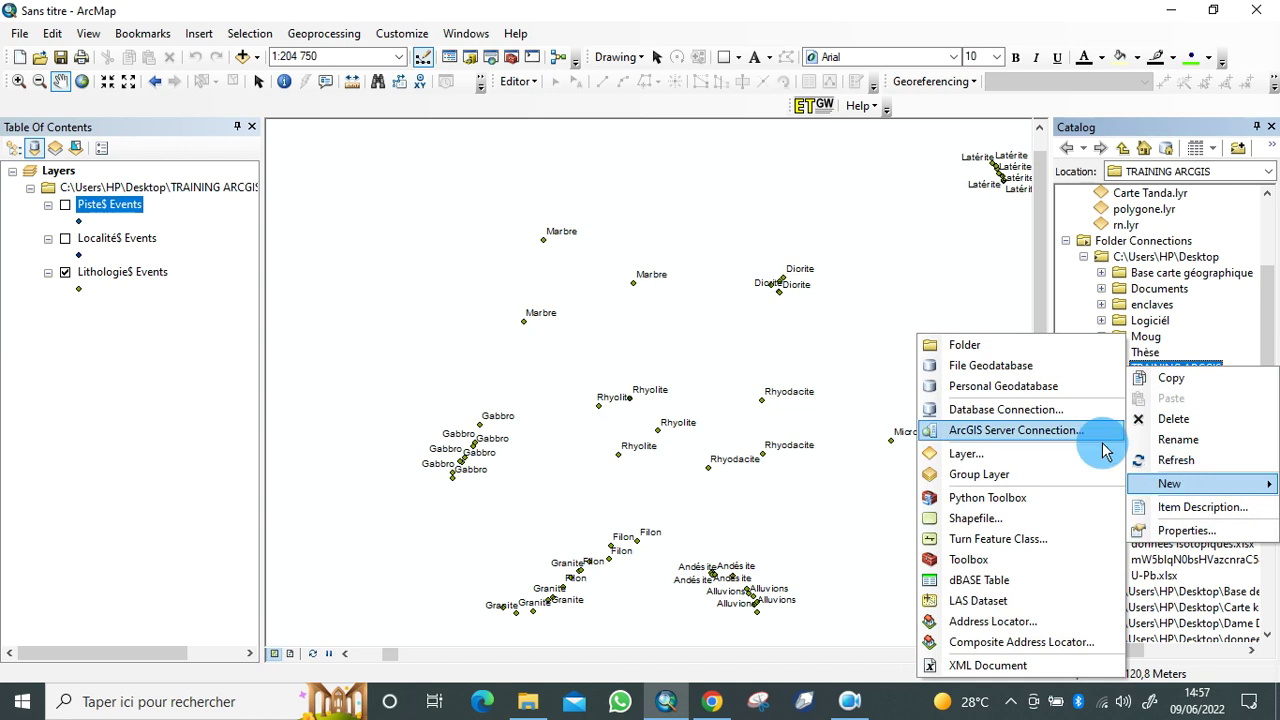
{"action": "left_click", "coordinate": [1008, 346]}
{"action": "key", "text": "BackSpace"}
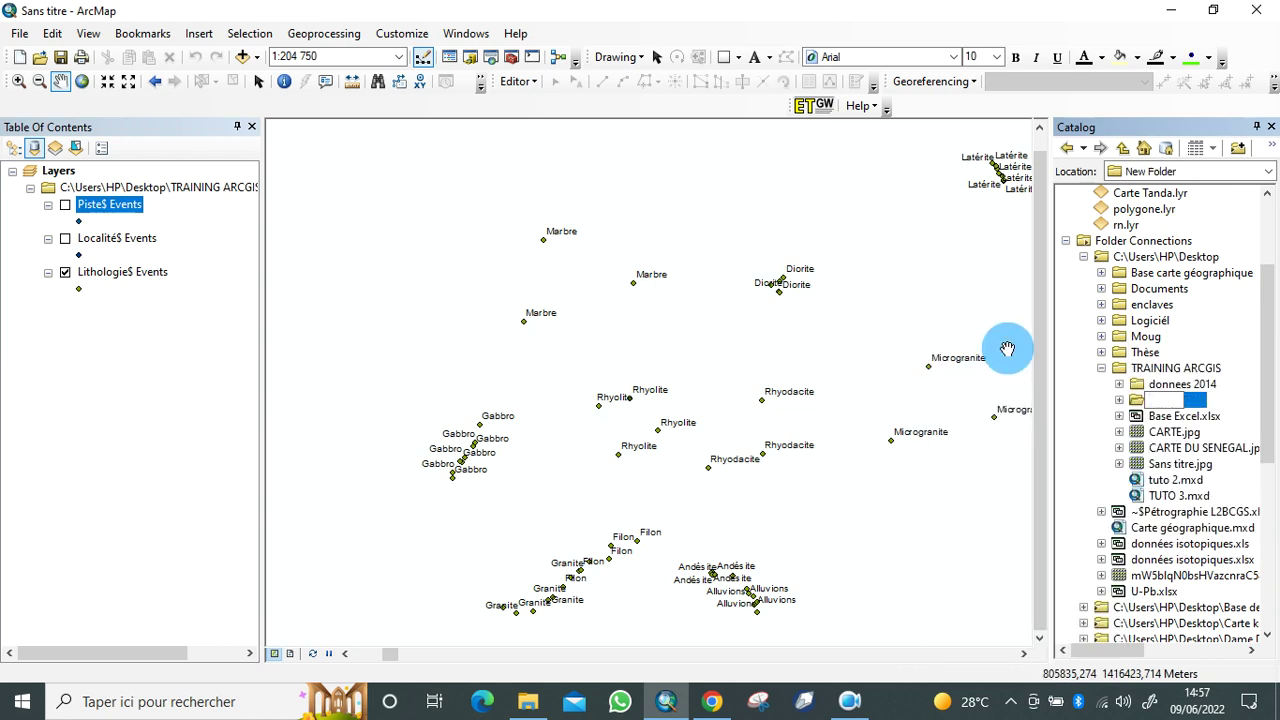
{"action": "type", "text": "Base de donn"}
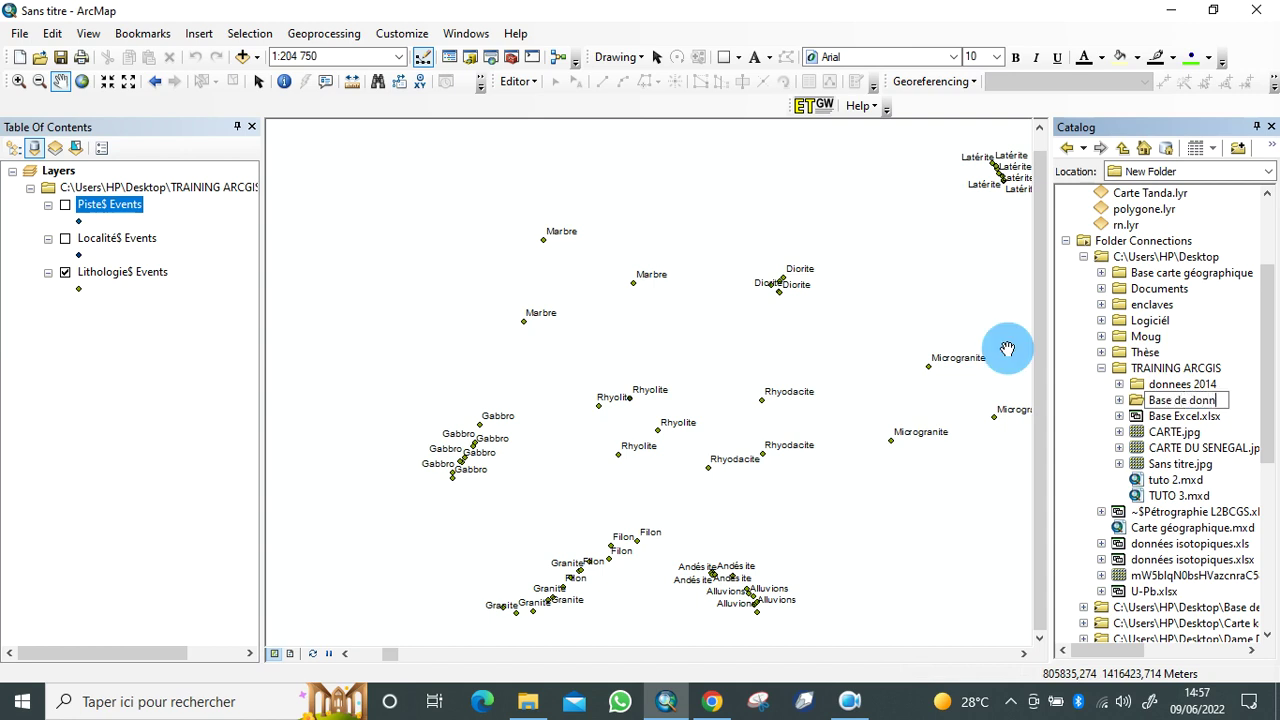
{"action": "type", "text": "ées Mako"}
{"action": "key", "text": "Return"}
{"action": "left_click", "coordinate": [1014, 343]}
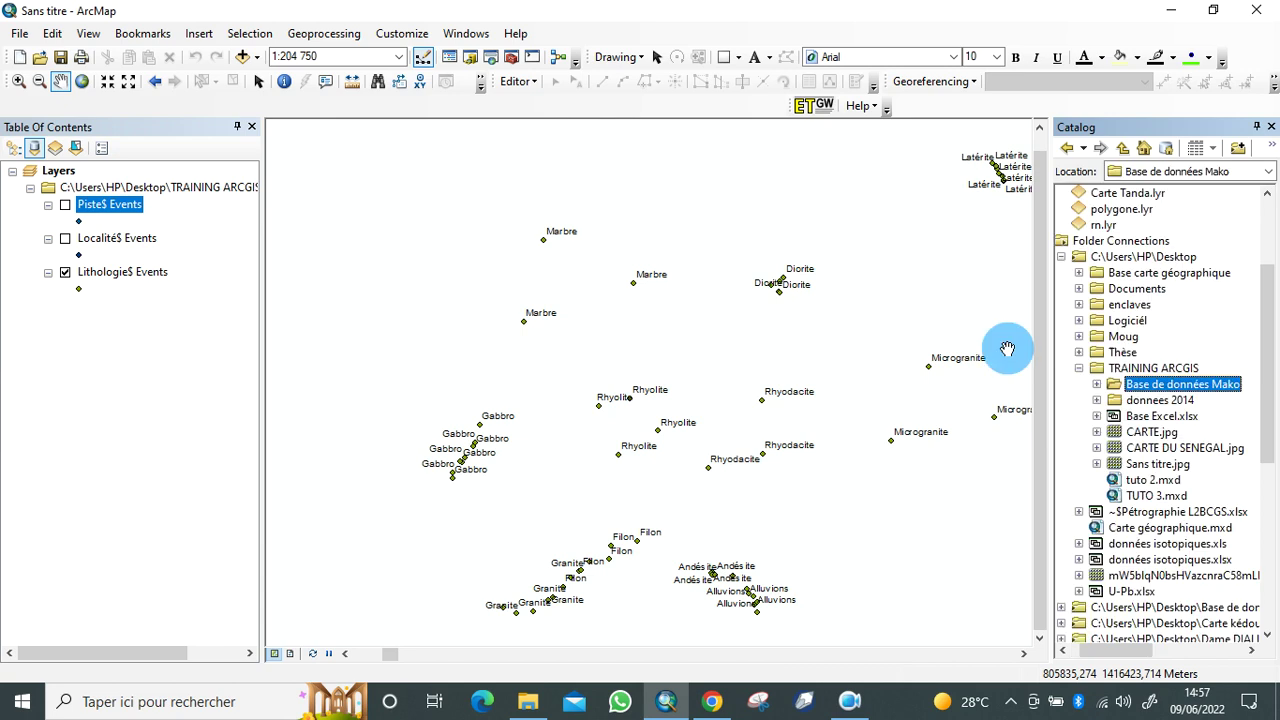
Step: Set up a new shapefile in the Base de données Mako folder, named Polygone with the Polygon feature type
{"action": "left_click", "coordinate": [1146, 384]}
{"action": "right_click", "coordinate": [1148, 390]}
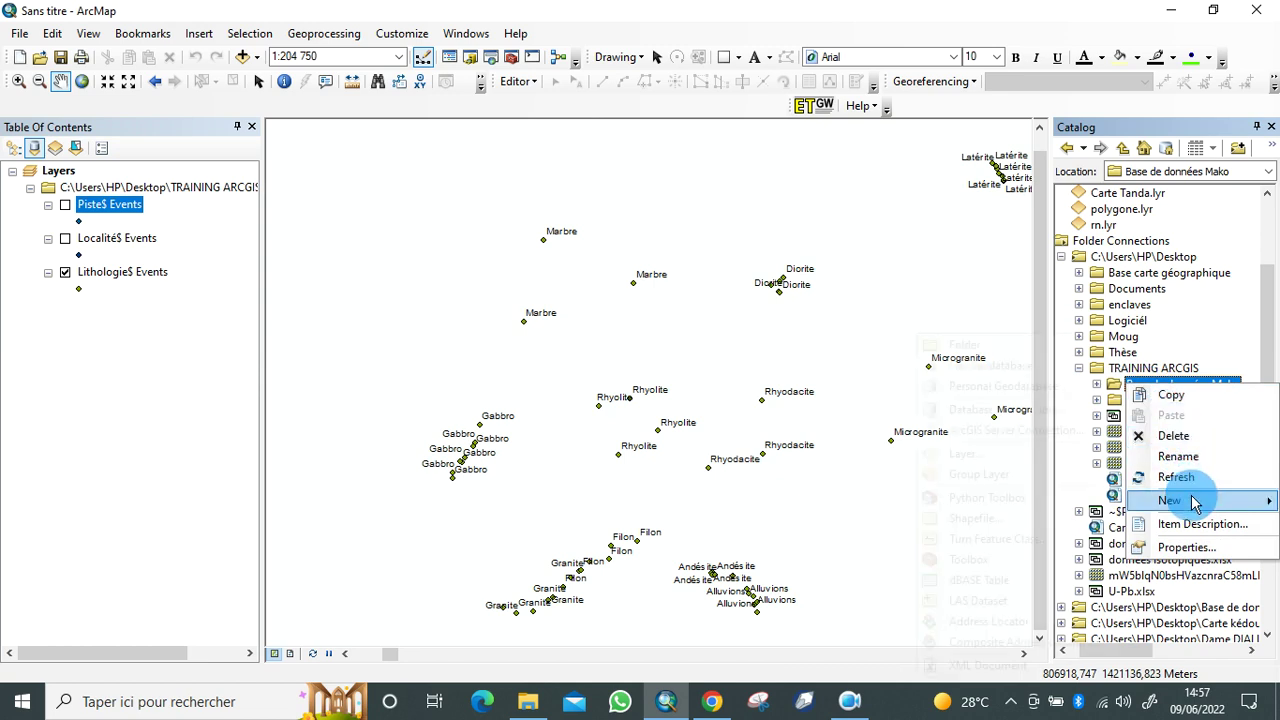
{"action": "mouse_move", "coordinate": [1190, 500]}
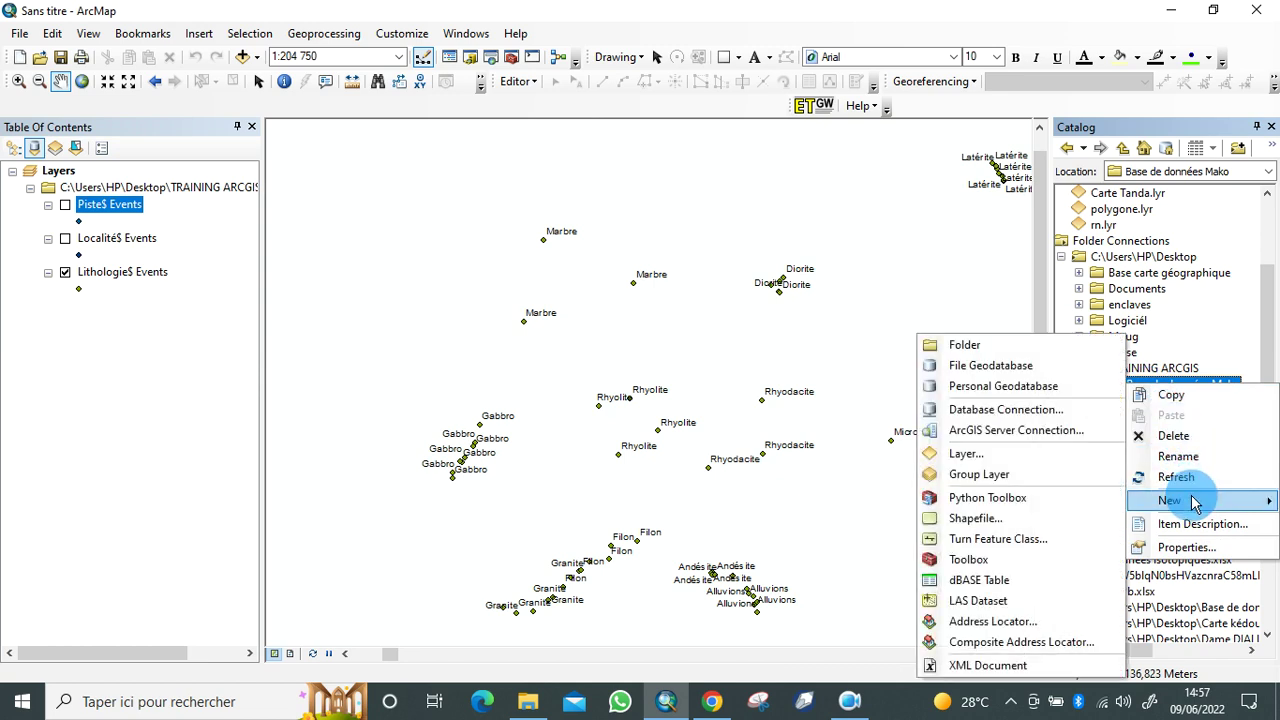
{"action": "left_click", "coordinate": [1008, 520]}
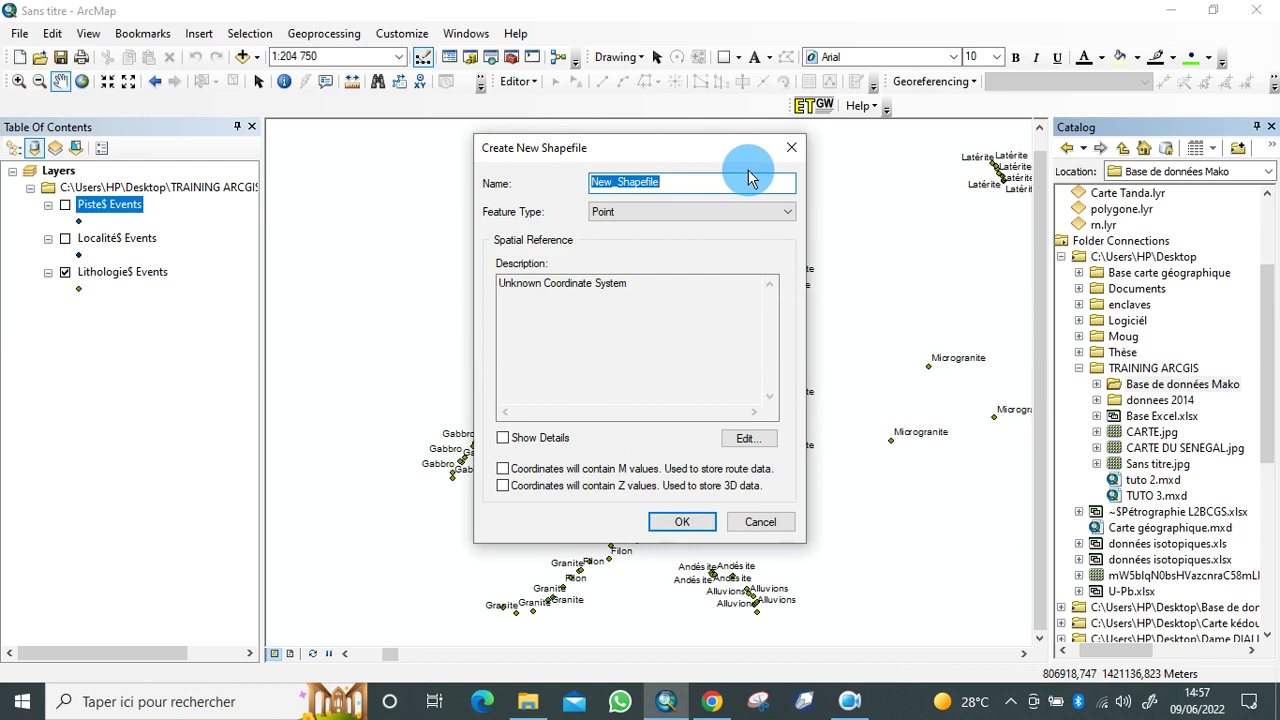
{"action": "key", "text": "BackSpace"}
{"action": "type", "text": "Polyf"}
{"action": "key", "text": "BackSpace"}
{"action": "type", "text": "gone"}
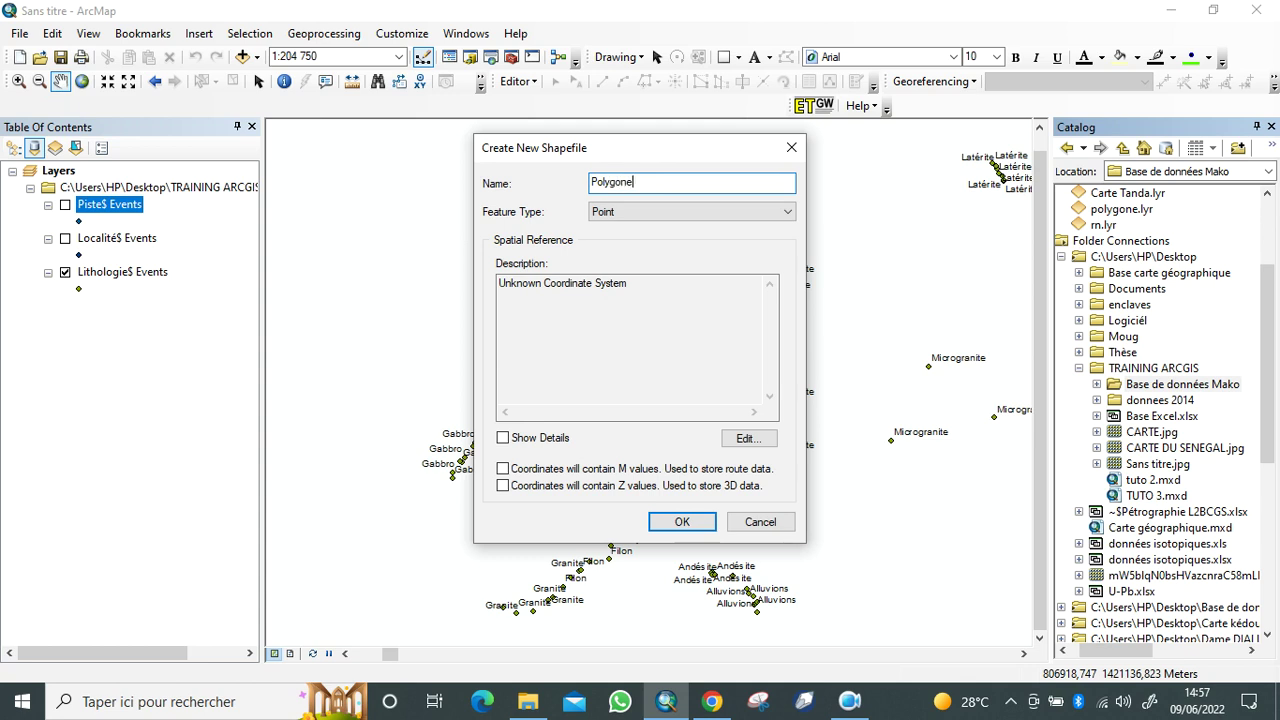
{"action": "left_click", "coordinate": [787, 213]}
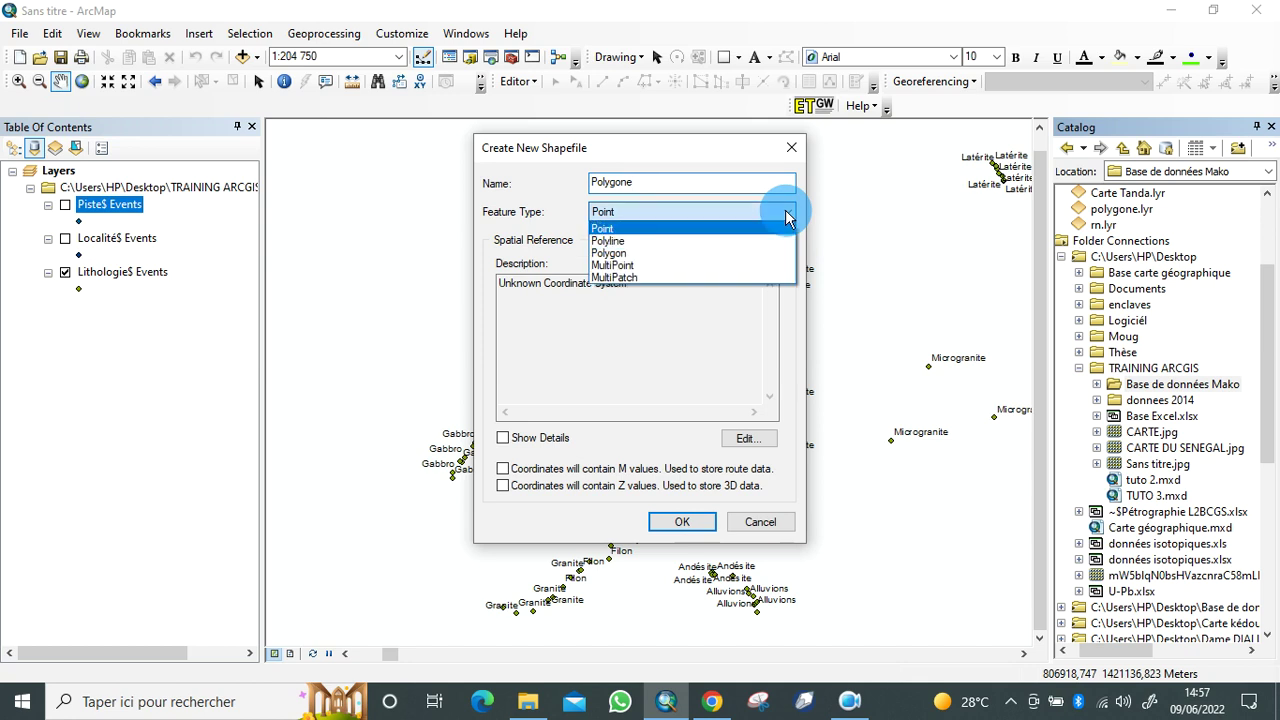
{"action": "left_click", "coordinate": [646, 256]}
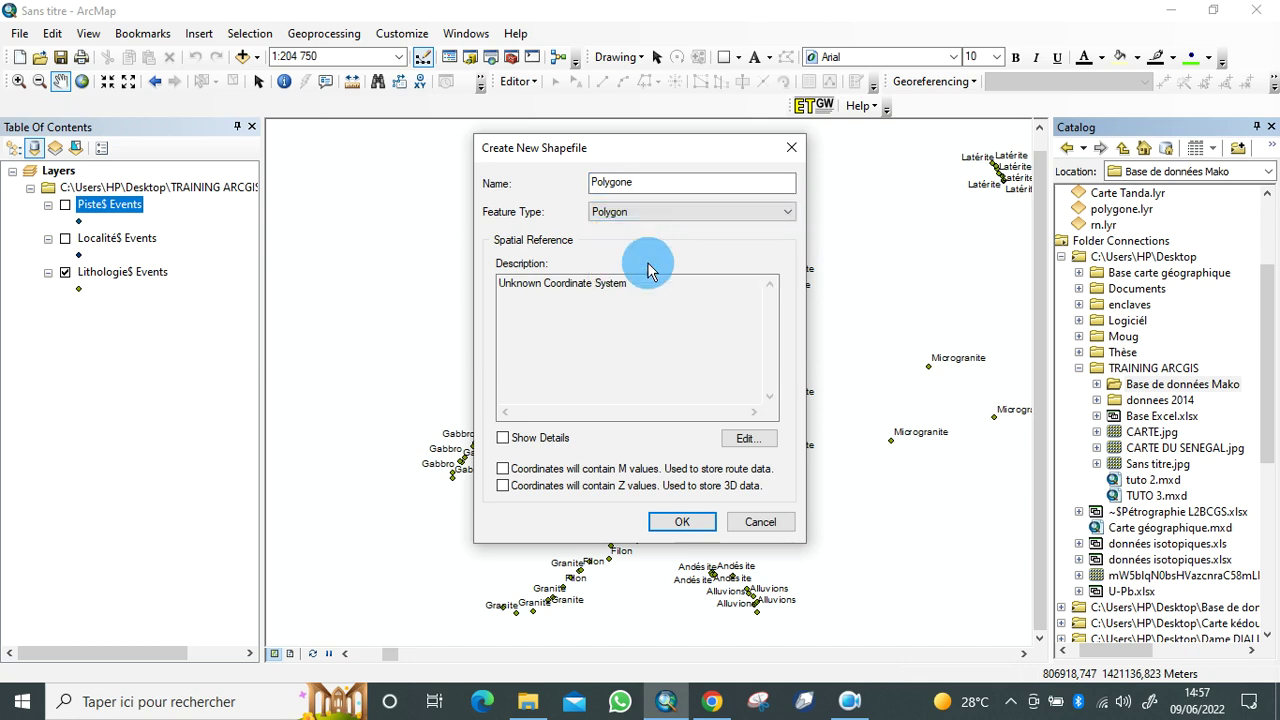
Step: Assign WGS 1984 UTM Zone 28N to the Polygone shapefile and create it
{"action": "left_click", "coordinate": [772, 442]}
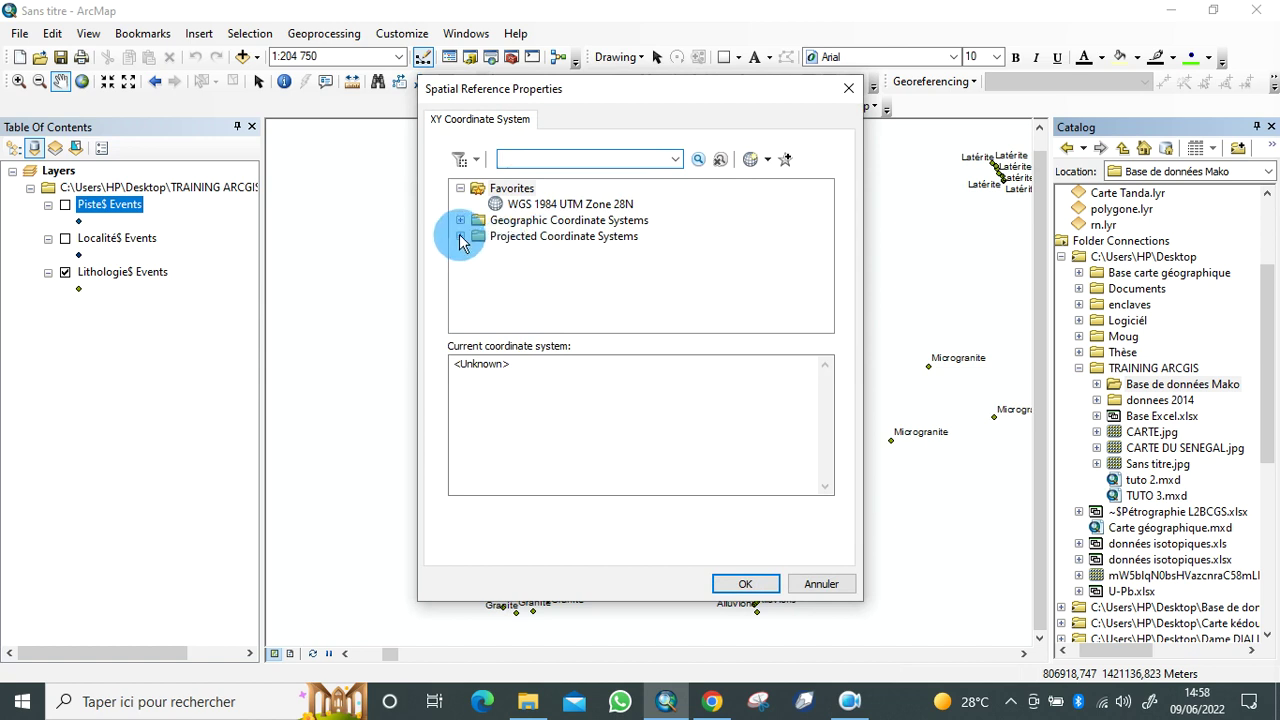
{"action": "left_click", "coordinate": [555, 209]}
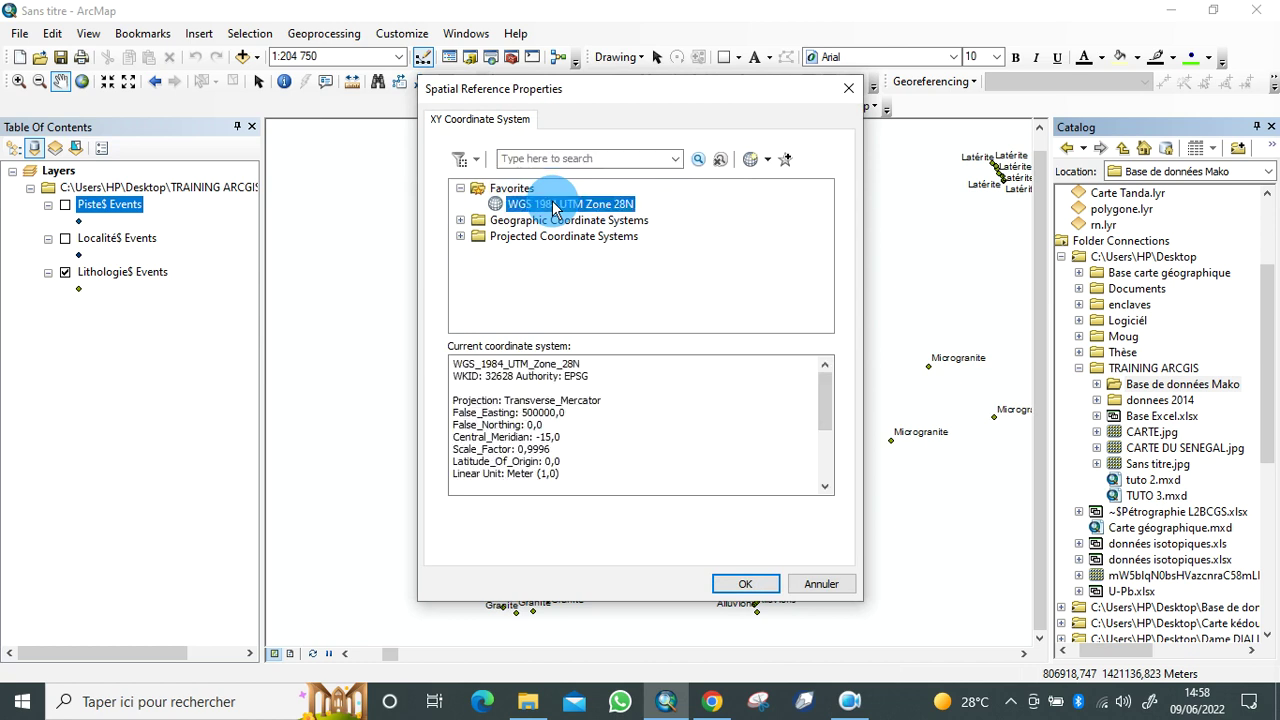
{"action": "left_click", "coordinate": [743, 586]}
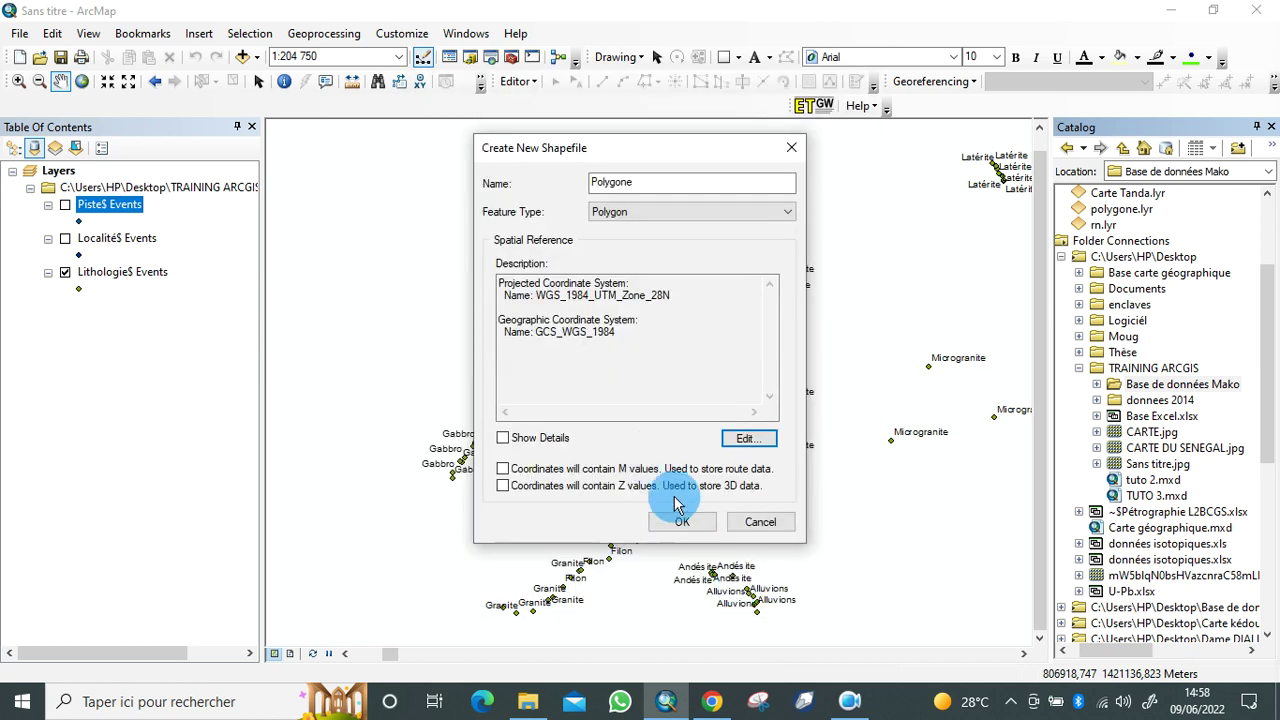
{"action": "left_click", "coordinate": [678, 522]}
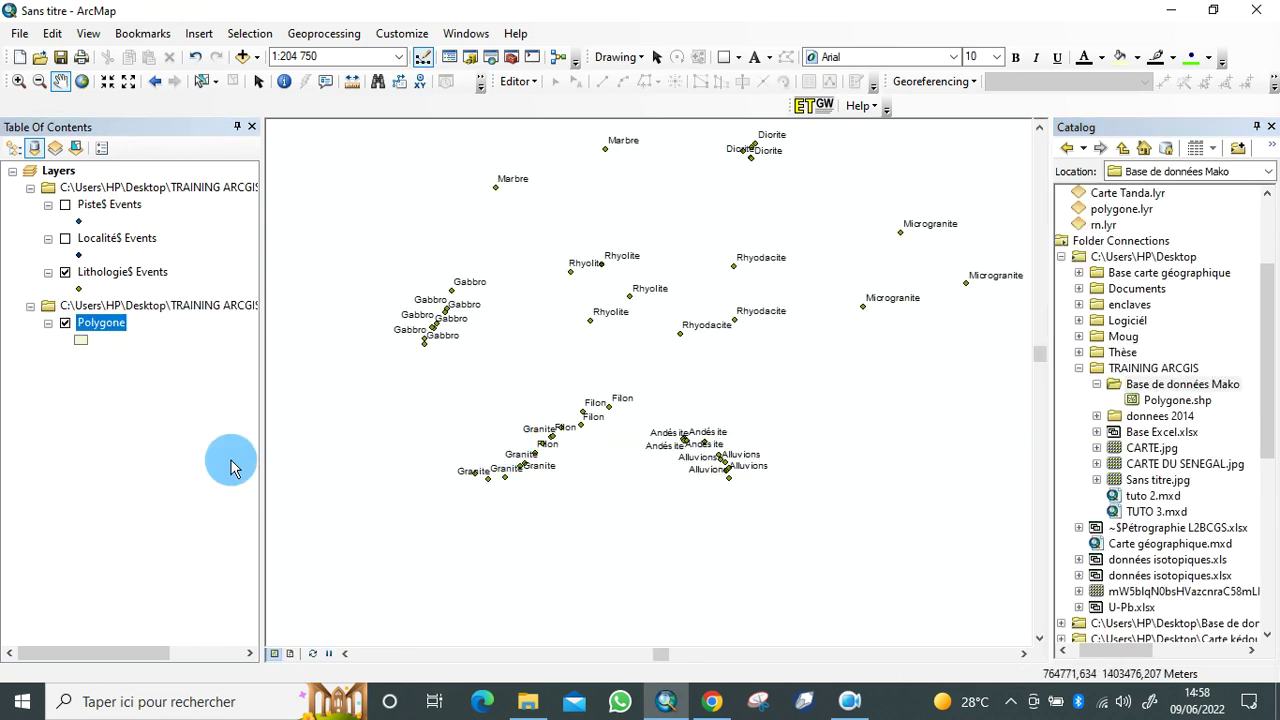
{"action": "left_click", "coordinate": [86, 332]}
{"action": "left_click_drag", "start_coordinate": [620, 345], "coordinate": [591, 415]}
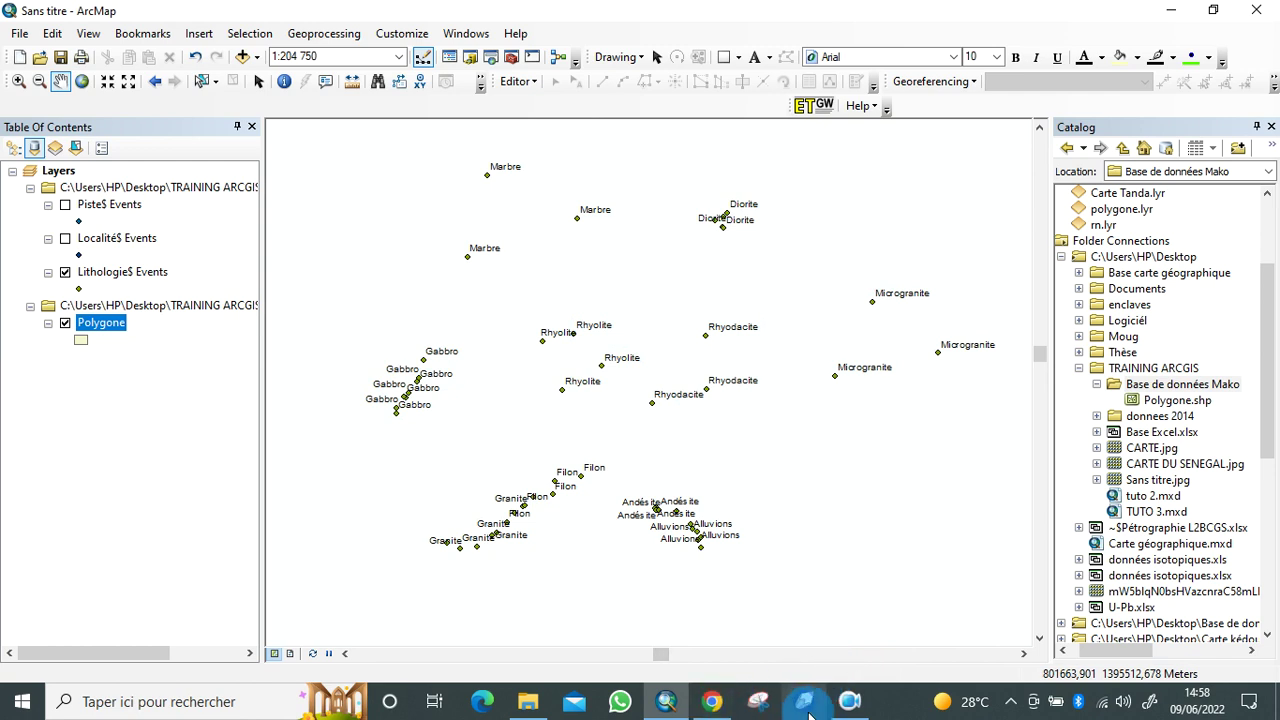
{"action": "left_click", "coordinate": [849, 701]}
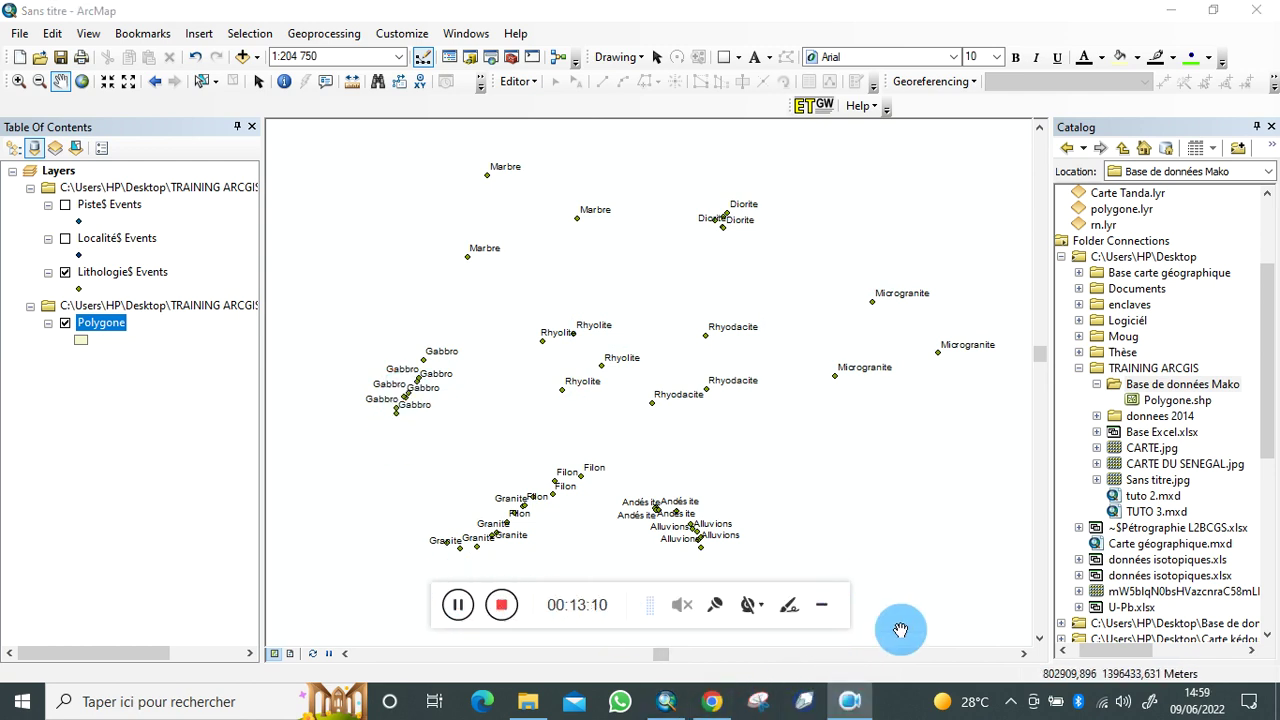
{"action": "left_click", "coordinate": [821, 605]}
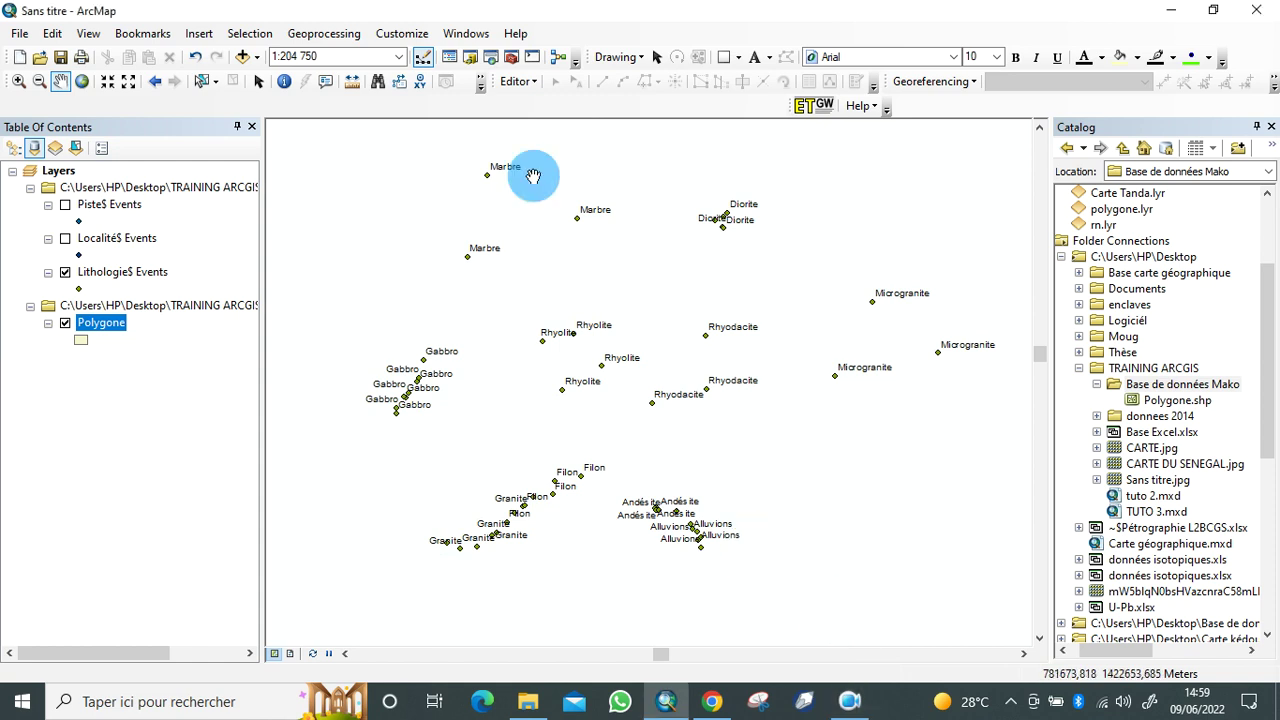
Step: Start an edit session on the Polygone shapefile layer
{"action": "left_click", "coordinate": [535, 88]}
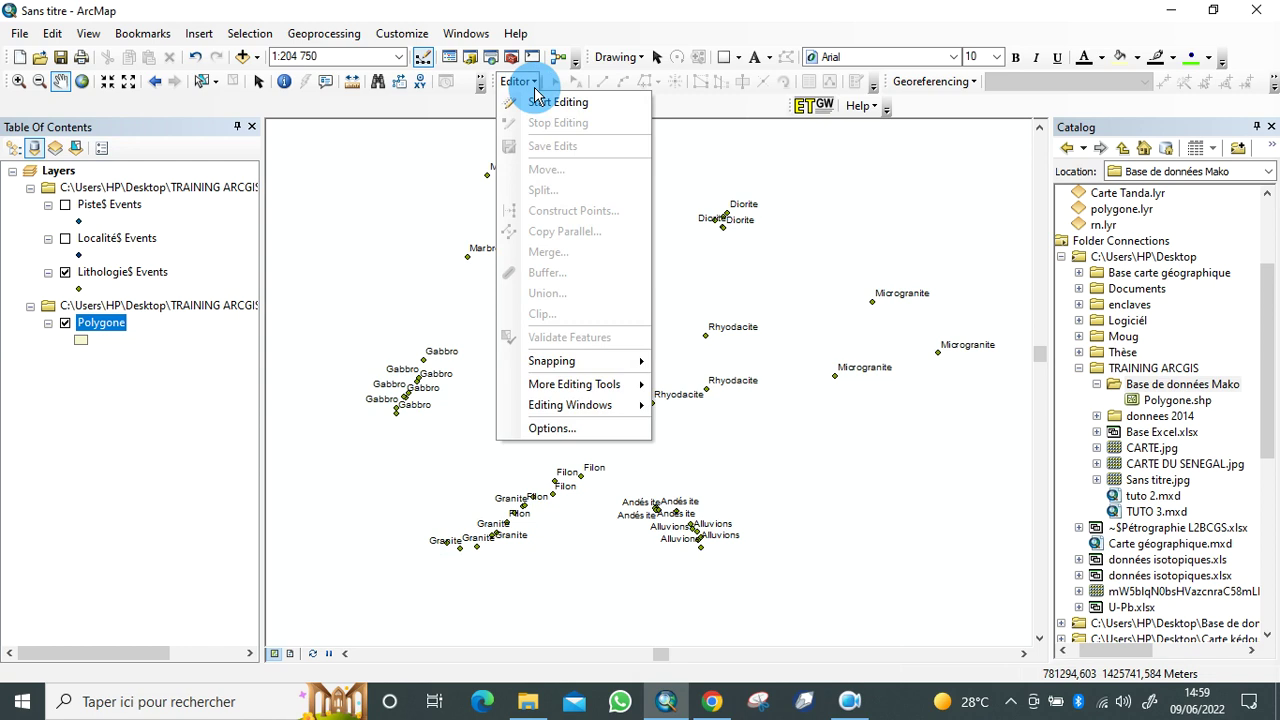
{"action": "left_click", "coordinate": [546, 101]}
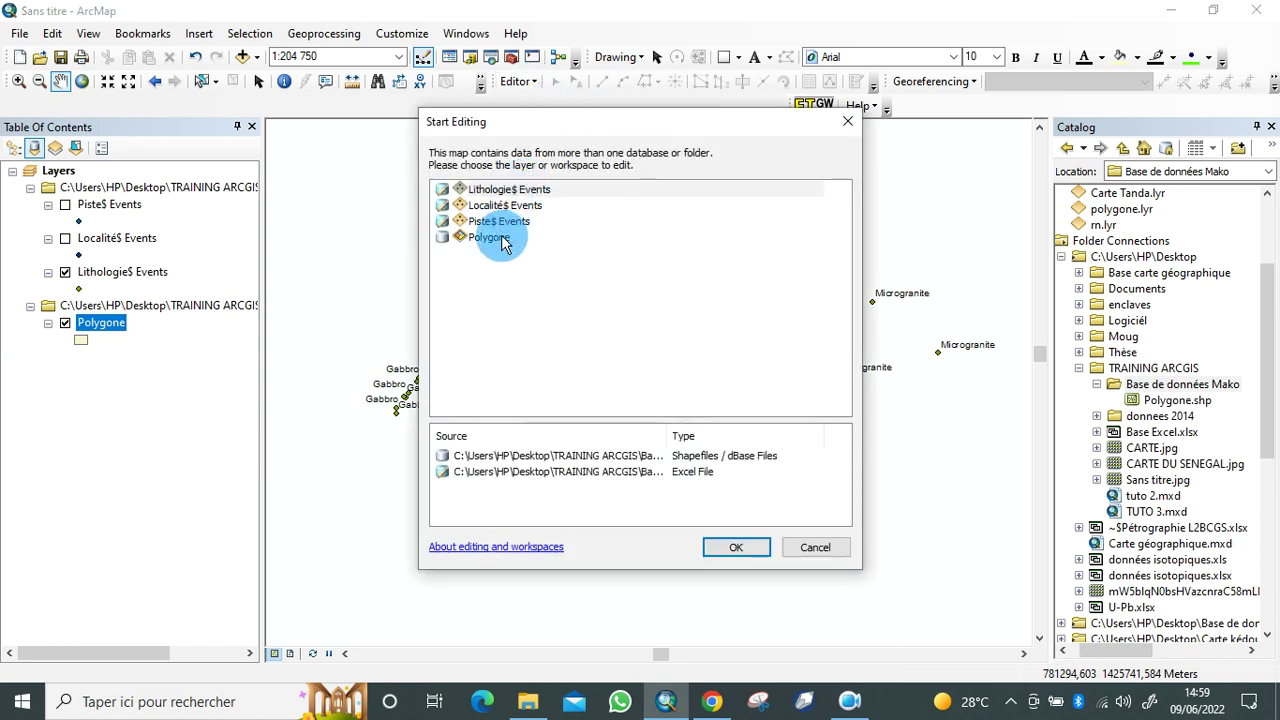
{"action": "left_click", "coordinate": [503, 242]}
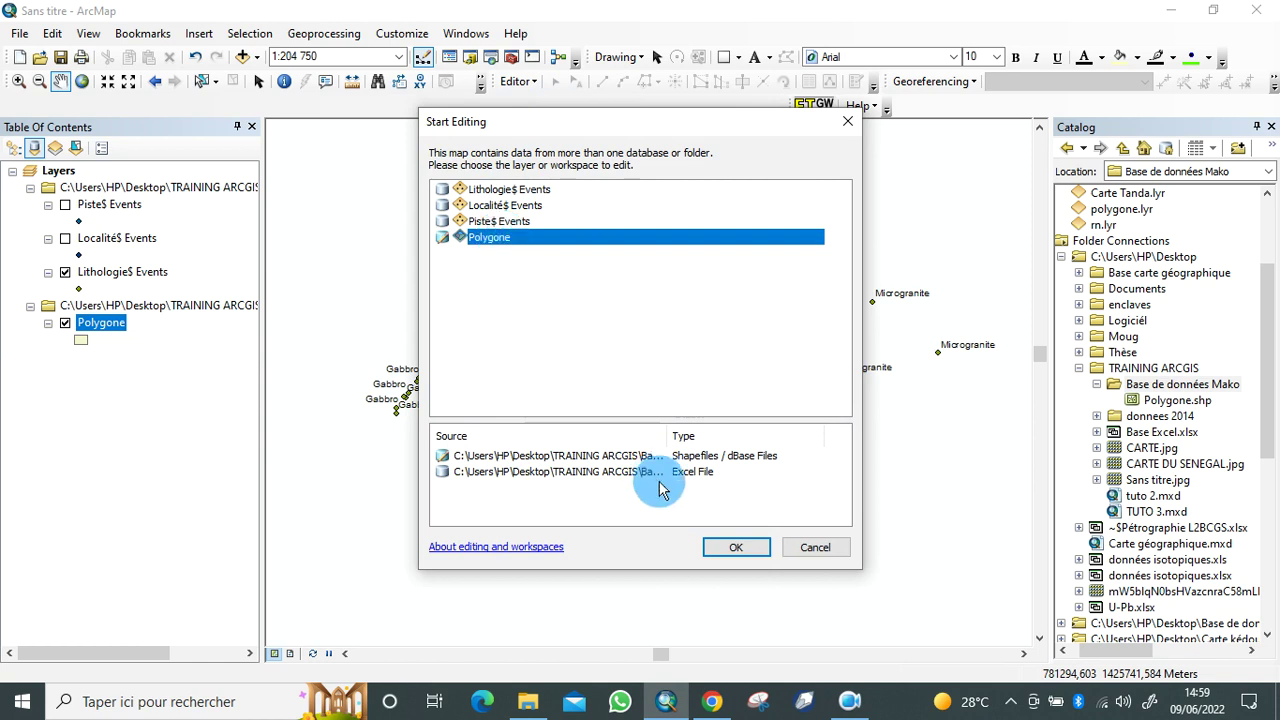
{"action": "left_click", "coordinate": [735, 553]}
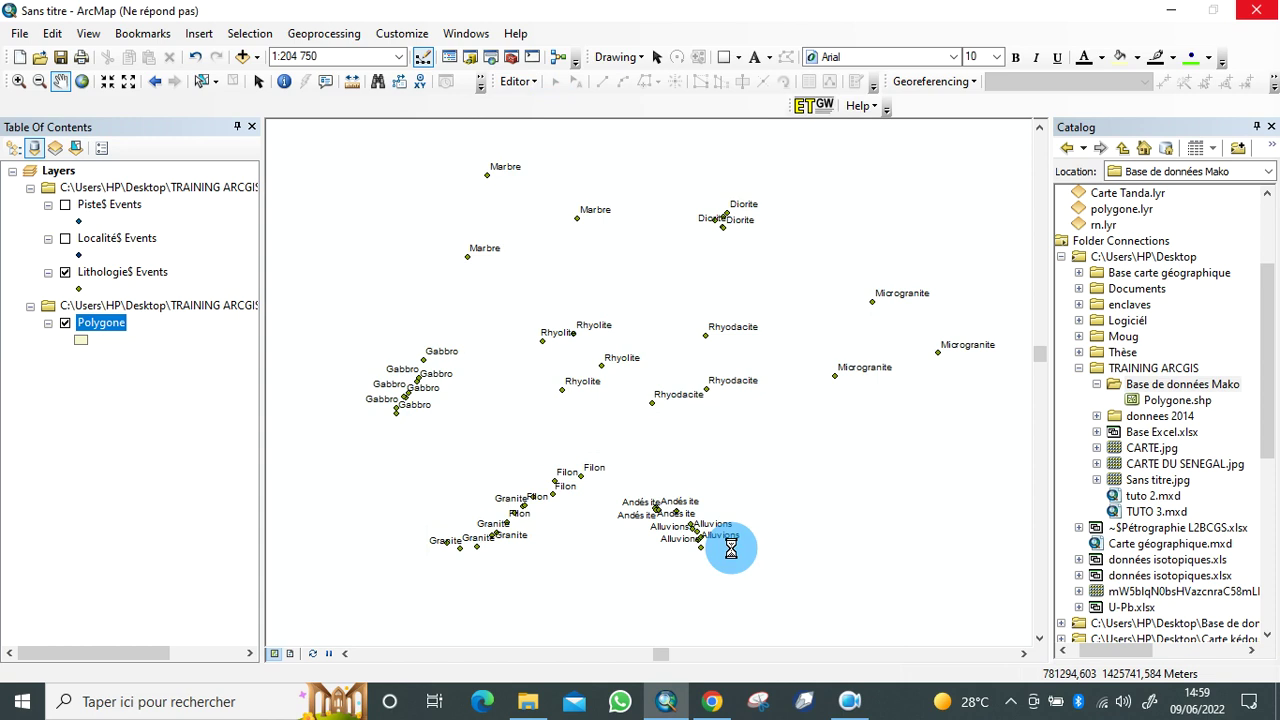
{"action": "left_click", "coordinate": [850, 700]}
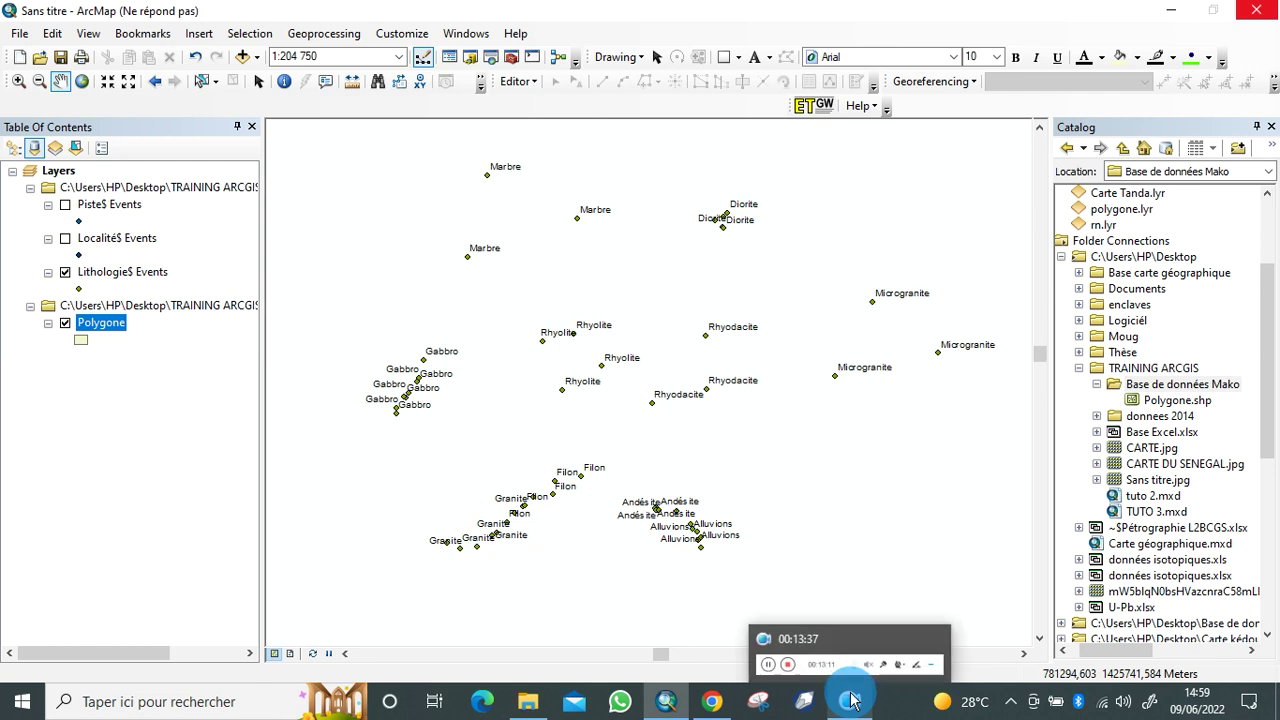
{"action": "left_click", "coordinate": [787, 648]}
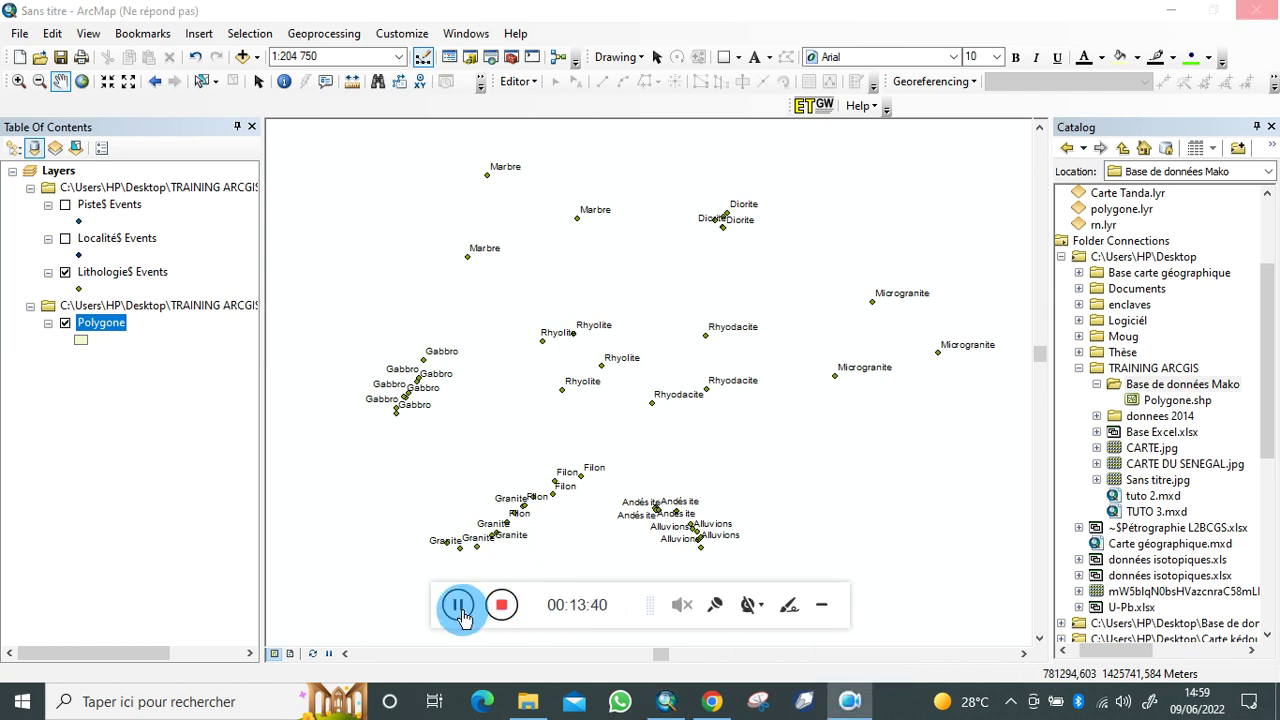
{"action": "left_click", "coordinate": [821, 605]}
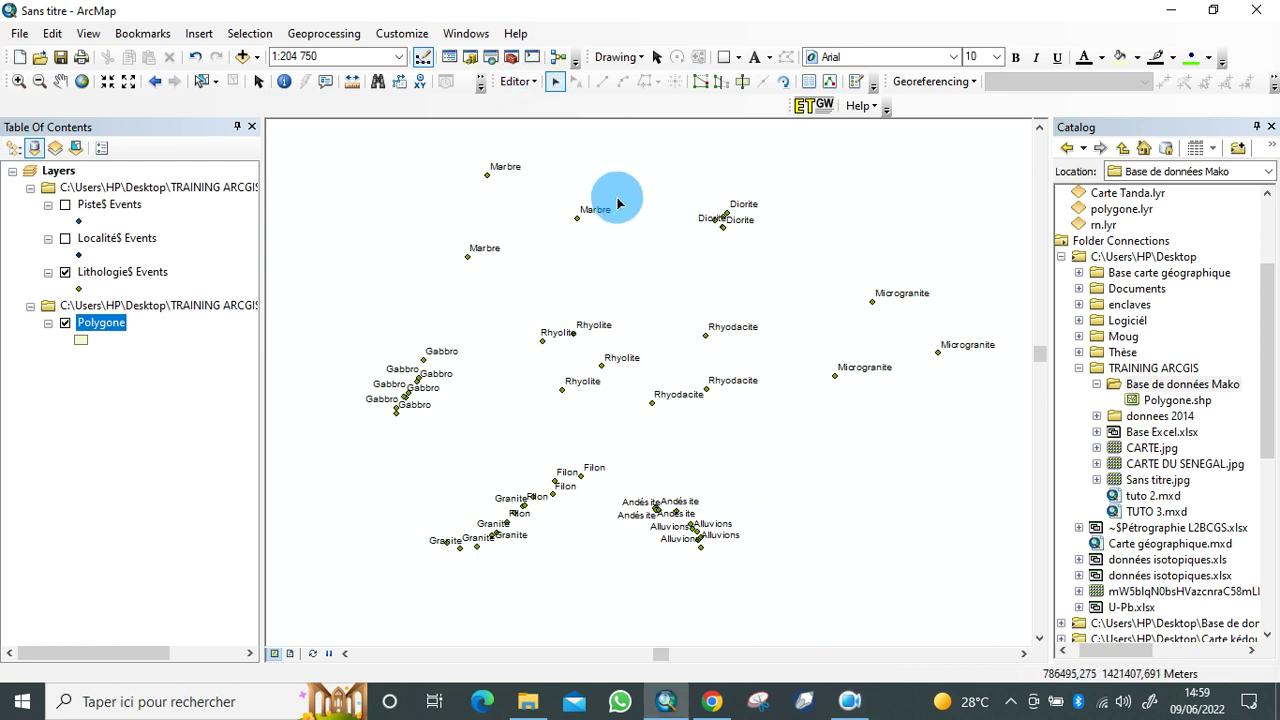
Step: Bring up the Create Features templates in place of the Catalog and activate the Polygone template
{"action": "left_click", "coordinate": [857, 84]}
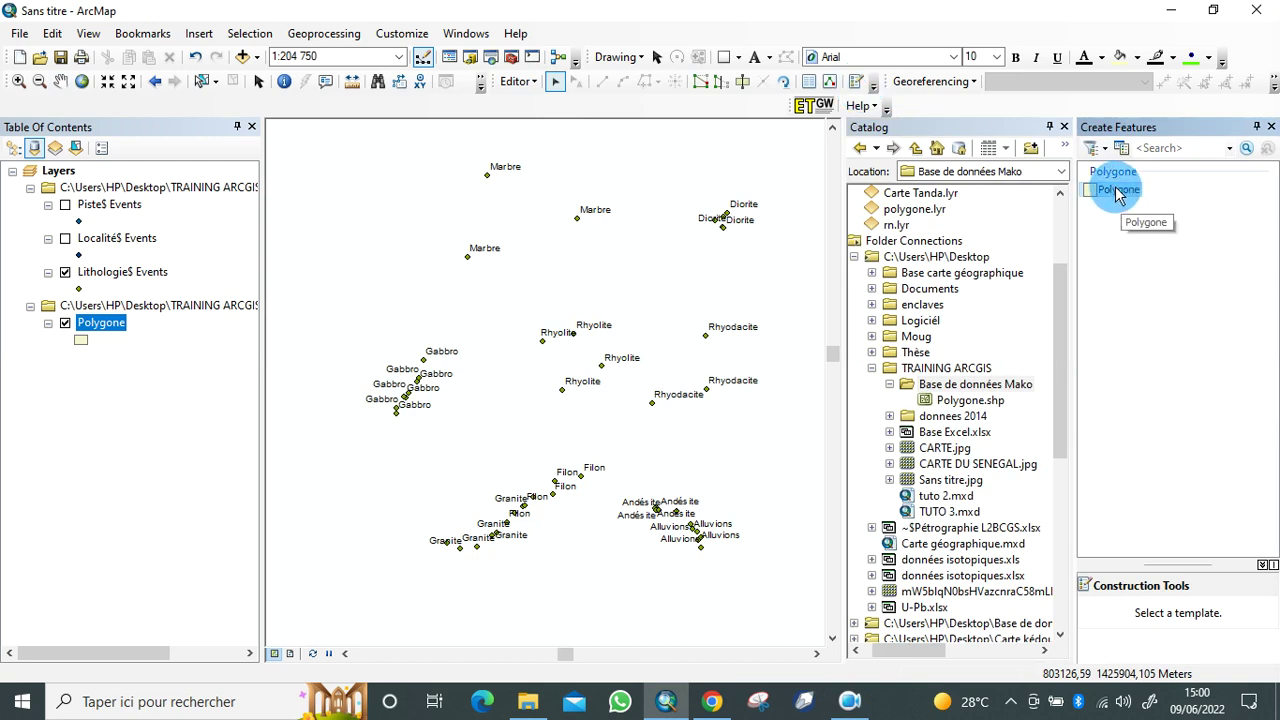
{"action": "left_click", "coordinate": [1064, 128]}
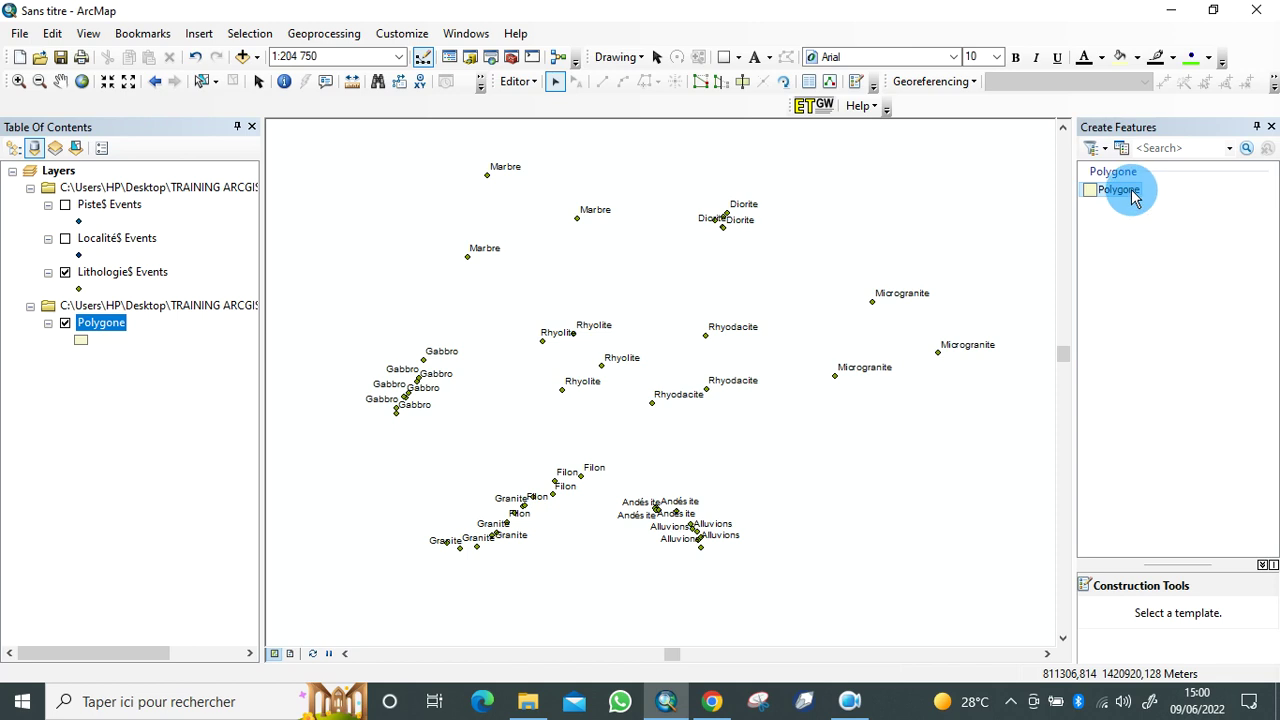
{"action": "left_click", "coordinate": [1125, 190]}
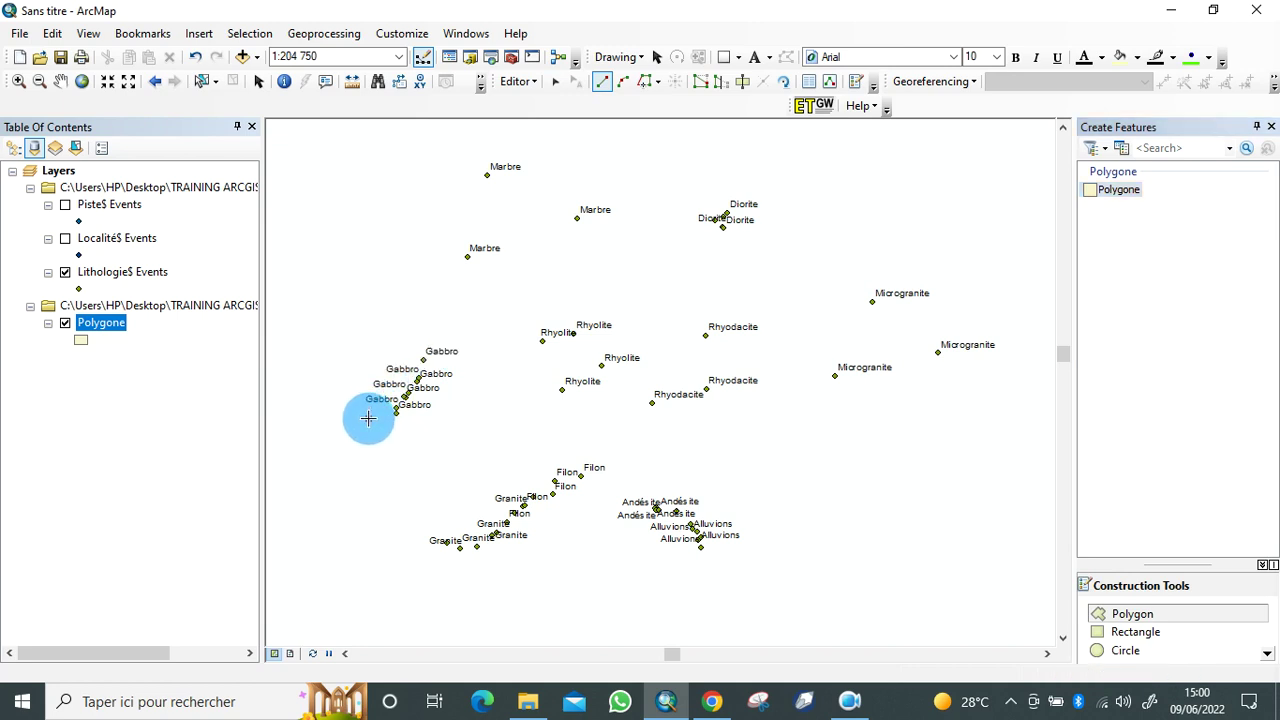
Step: Draw a closed polygon around all the Gabbro points, with a perimeter of about 21.5 km
{"action": "left_click", "coordinate": [368, 418]}
{"action": "left_click", "coordinate": [356, 379]}
{"action": "left_click", "coordinate": [381, 344]}
{"action": "left_click", "coordinate": [430, 317]}
{"action": "left_click", "coordinate": [455, 322]}
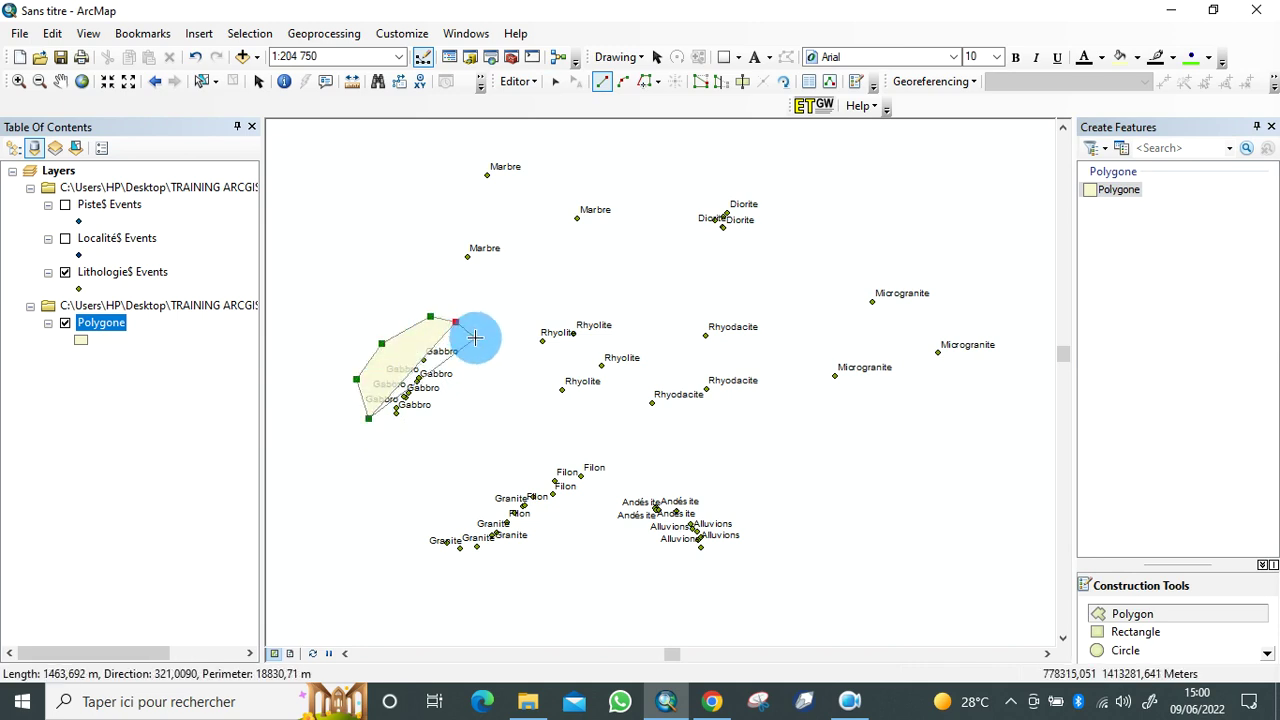
{"action": "left_click", "coordinate": [475, 338]}
{"action": "left_click", "coordinate": [475, 376]}
{"action": "left_click", "coordinate": [451, 412]}
{"action": "left_click", "coordinate": [426, 438]}
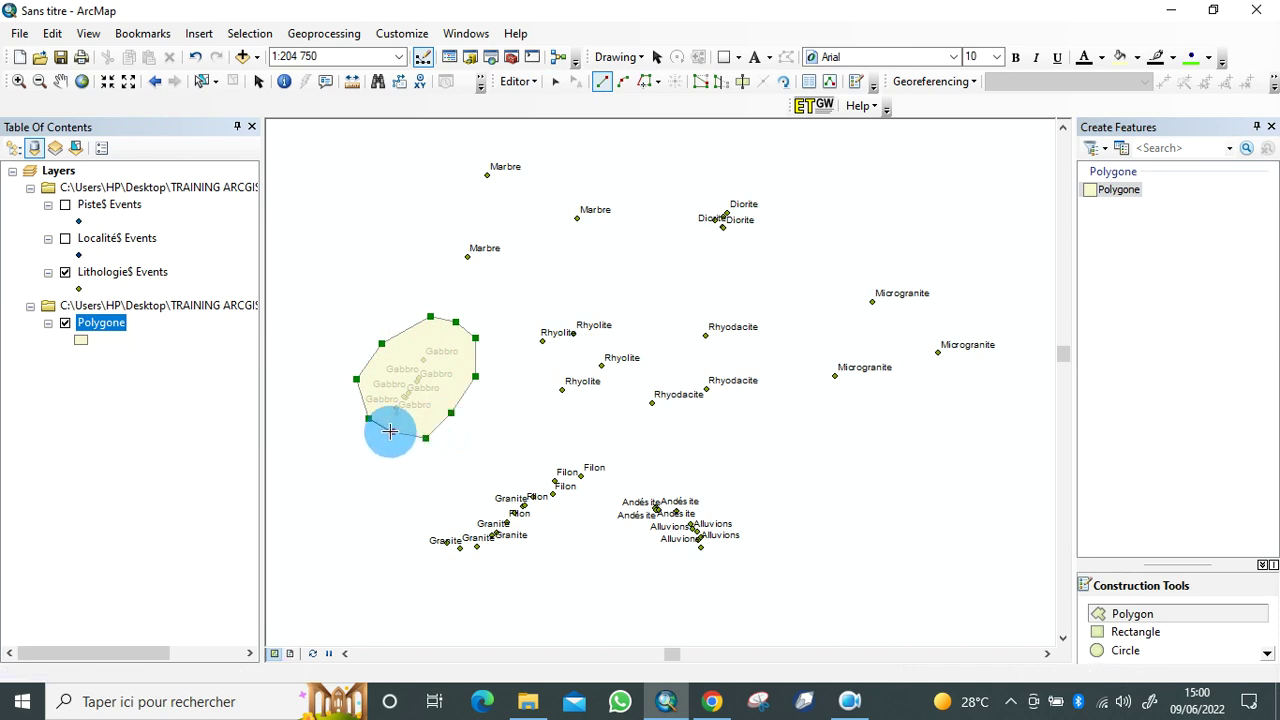
{"action": "left_click", "coordinate": [391, 432]}
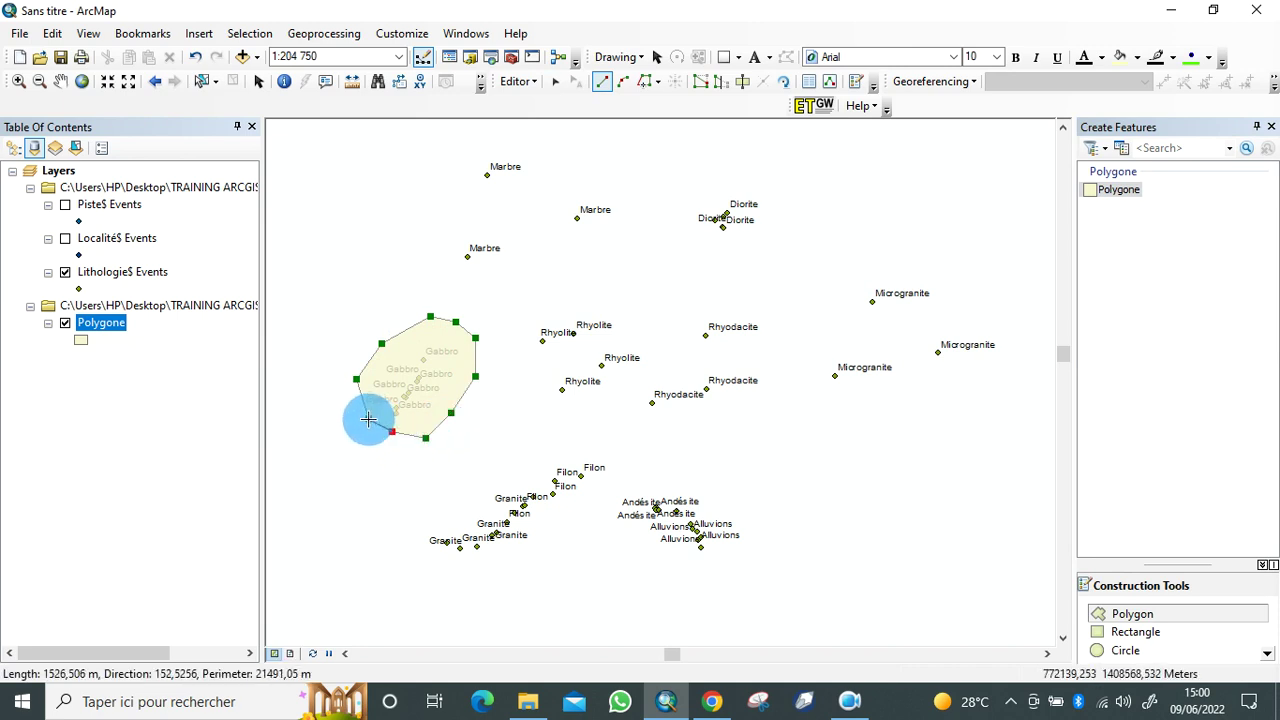
{"action": "double_click", "coordinate": [367, 420]}
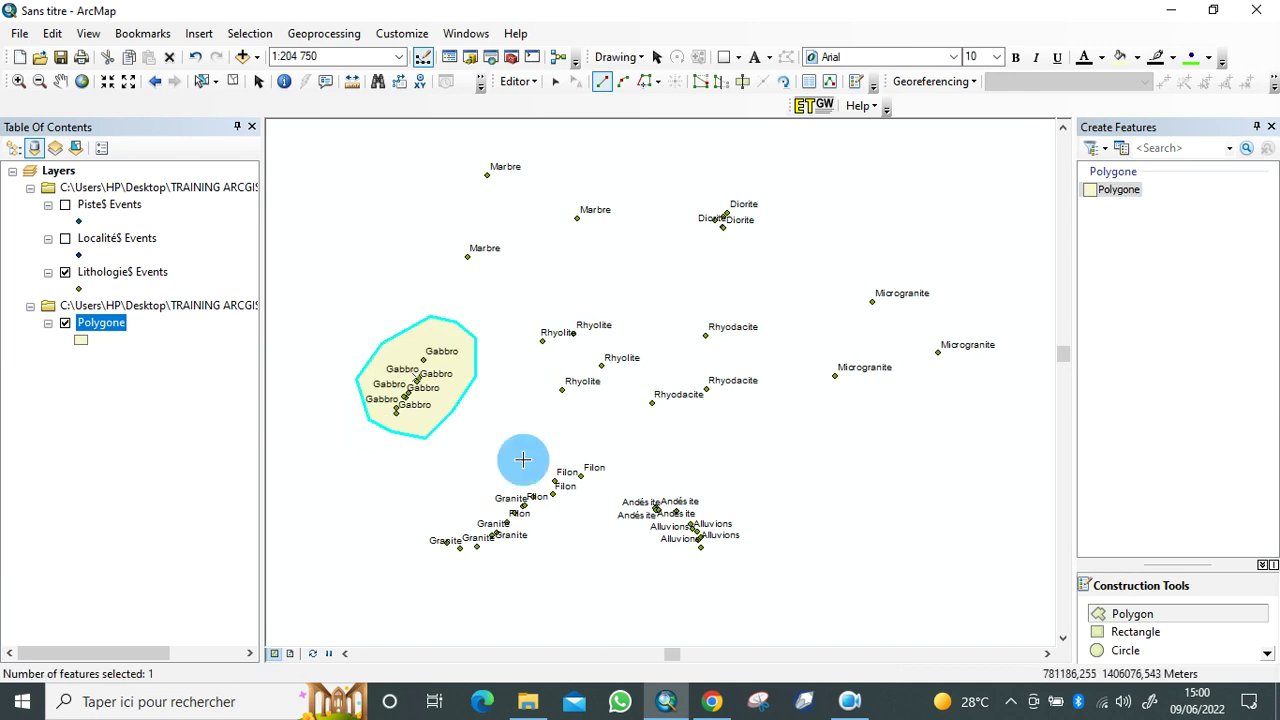
Step: Draw a closed polygon around the Granite points, with a perimeter of about 19.5 km
{"action": "left_click", "coordinate": [429, 524]}
{"action": "left_click", "coordinate": [447, 512]}
{"action": "left_click", "coordinate": [483, 497]}
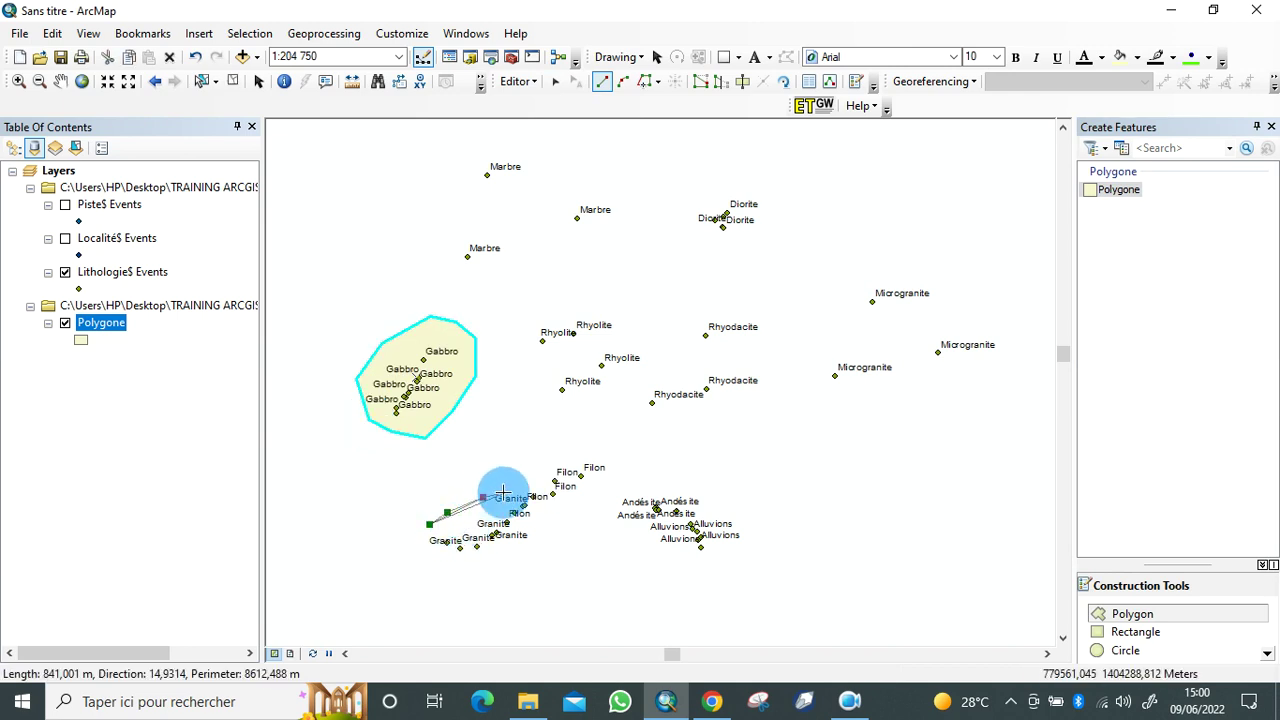
{"action": "left_click", "coordinate": [517, 492]}
{"action": "left_click", "coordinate": [547, 511]}
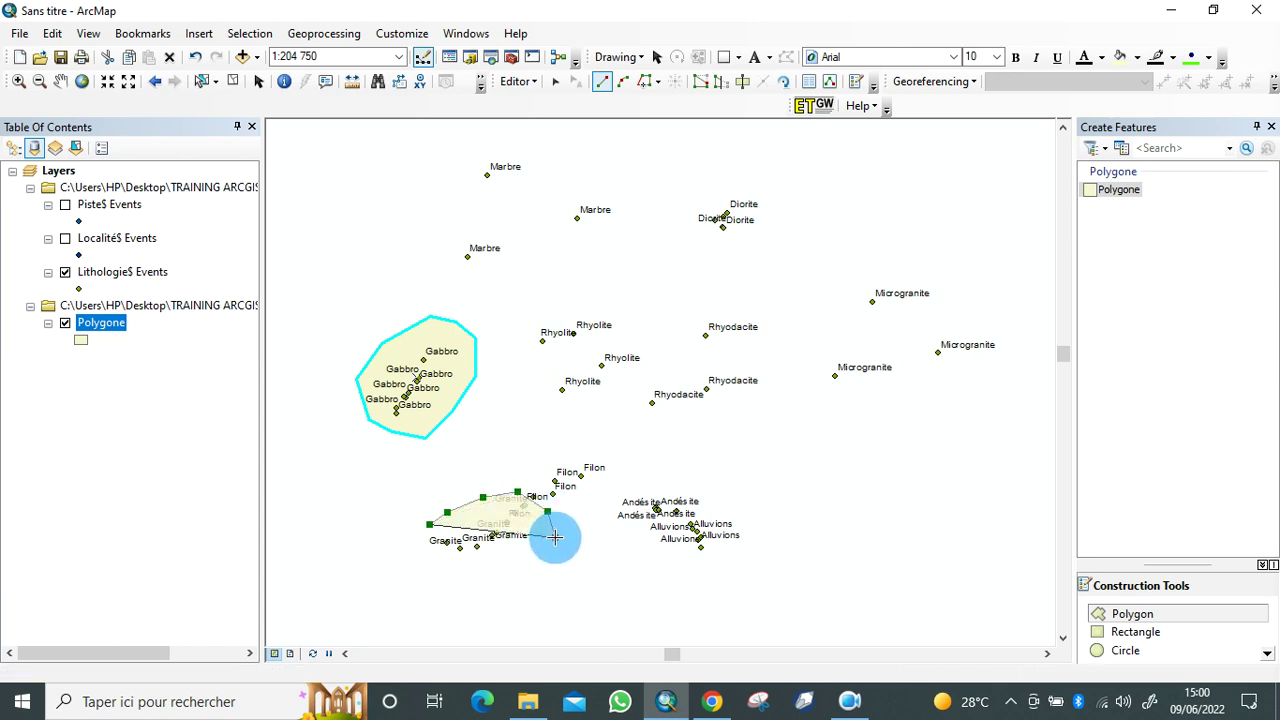
{"action": "left_click", "coordinate": [555, 537]}
{"action": "left_click", "coordinate": [515, 558]}
{"action": "left_click", "coordinate": [476, 570]}
{"action": "left_click", "coordinate": [441, 567]}
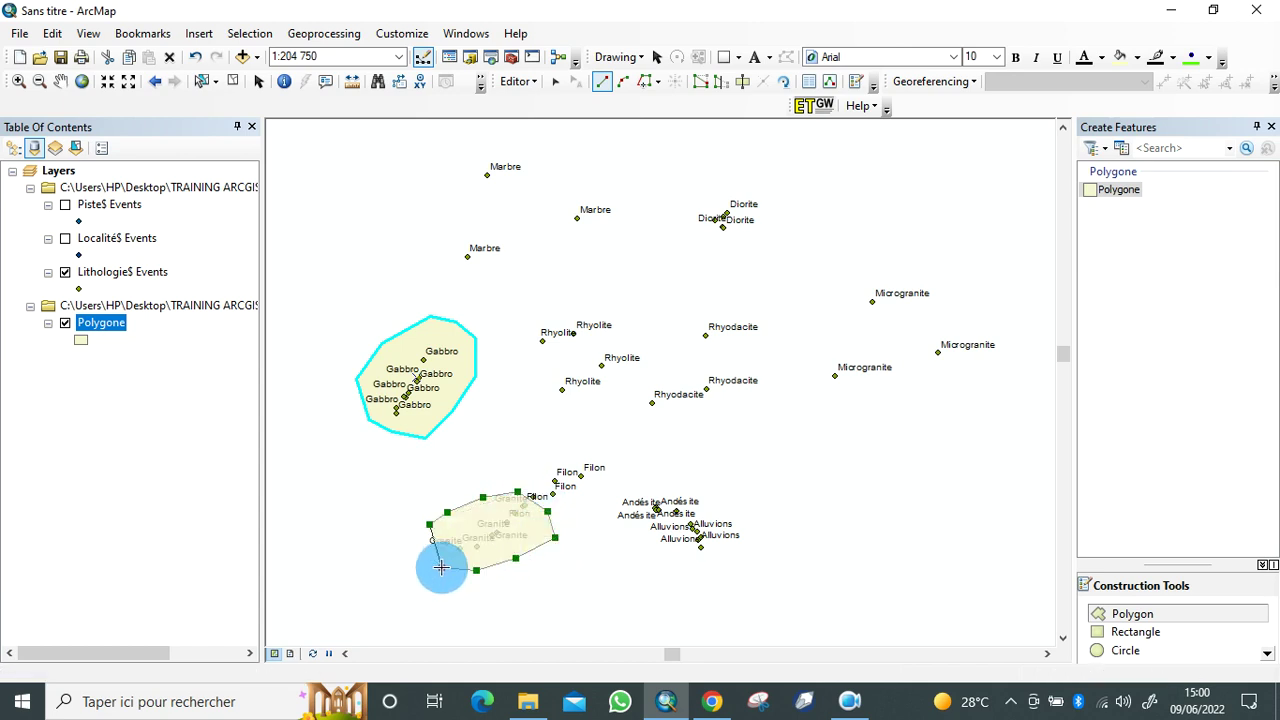
{"action": "left_click", "coordinate": [419, 555]}
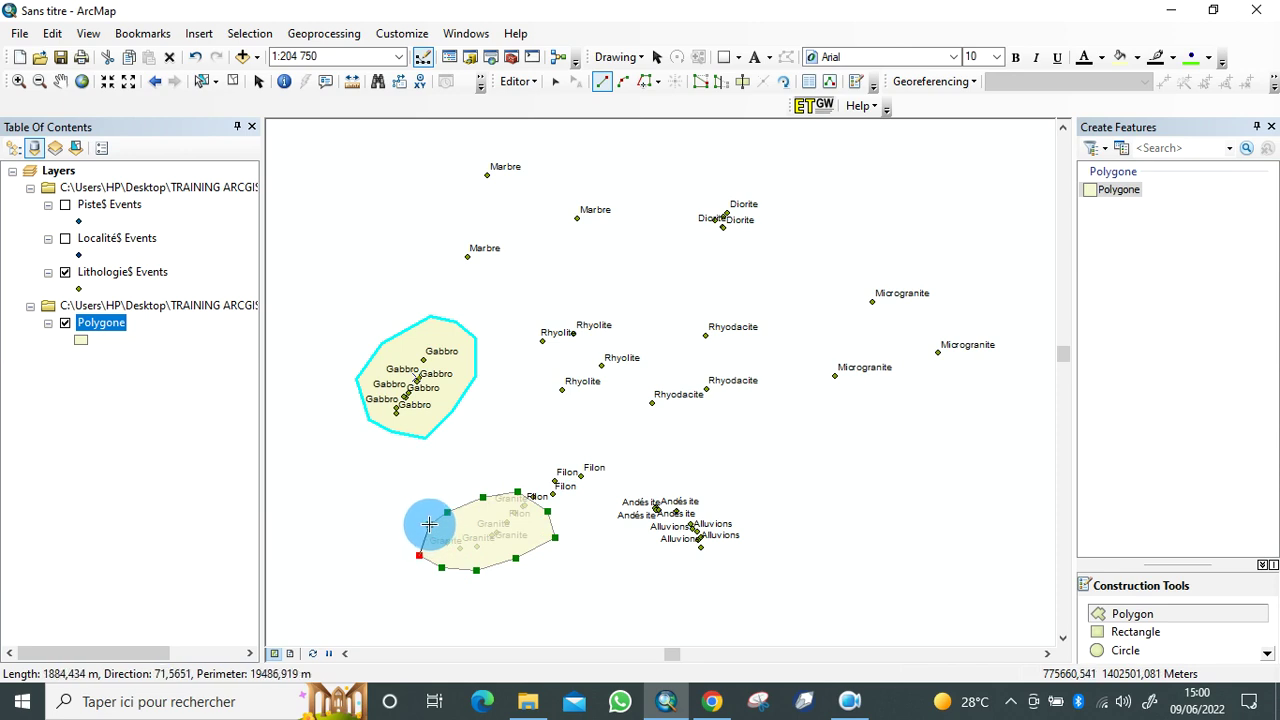
{"action": "double_click", "coordinate": [431, 524]}
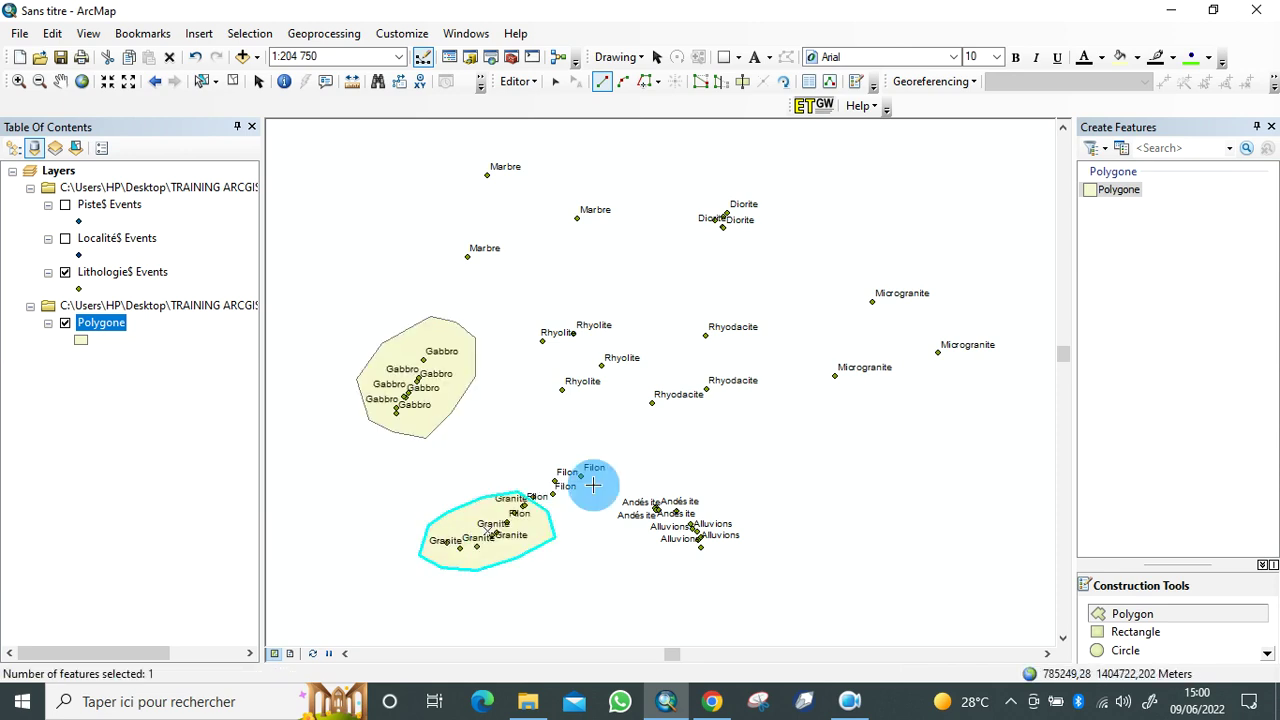
Step: Draw a closed polygon around the Filon points northeast of the Granite polygon, with a perimeter of about 15.1 km
{"action": "left_click", "coordinate": [528, 480]}
{"action": "left_click", "coordinate": [557, 458]}
{"action": "left_click", "coordinate": [626, 447]}
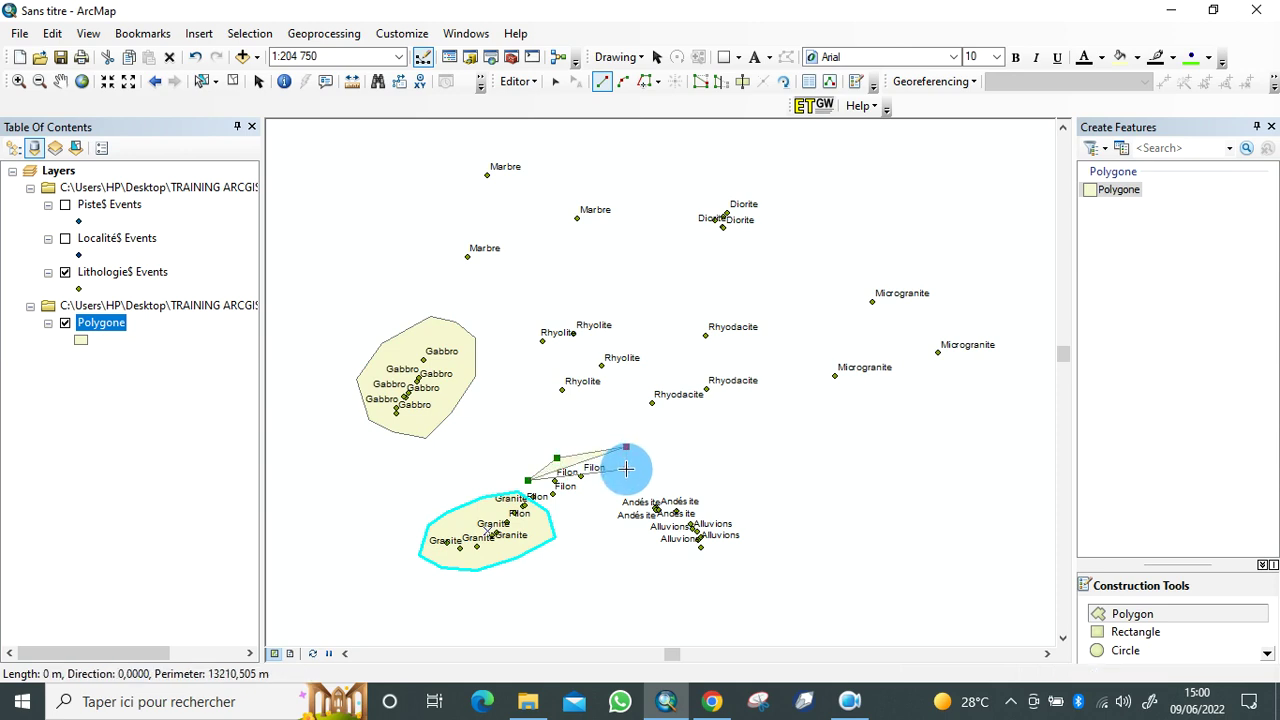
{"action": "left_click", "coordinate": [626, 469]}
{"action": "left_click", "coordinate": [617, 486]}
{"action": "left_click", "coordinate": [597, 497]}
{"action": "left_click", "coordinate": [570, 515]}
{"action": "left_click", "coordinate": [551, 503]}
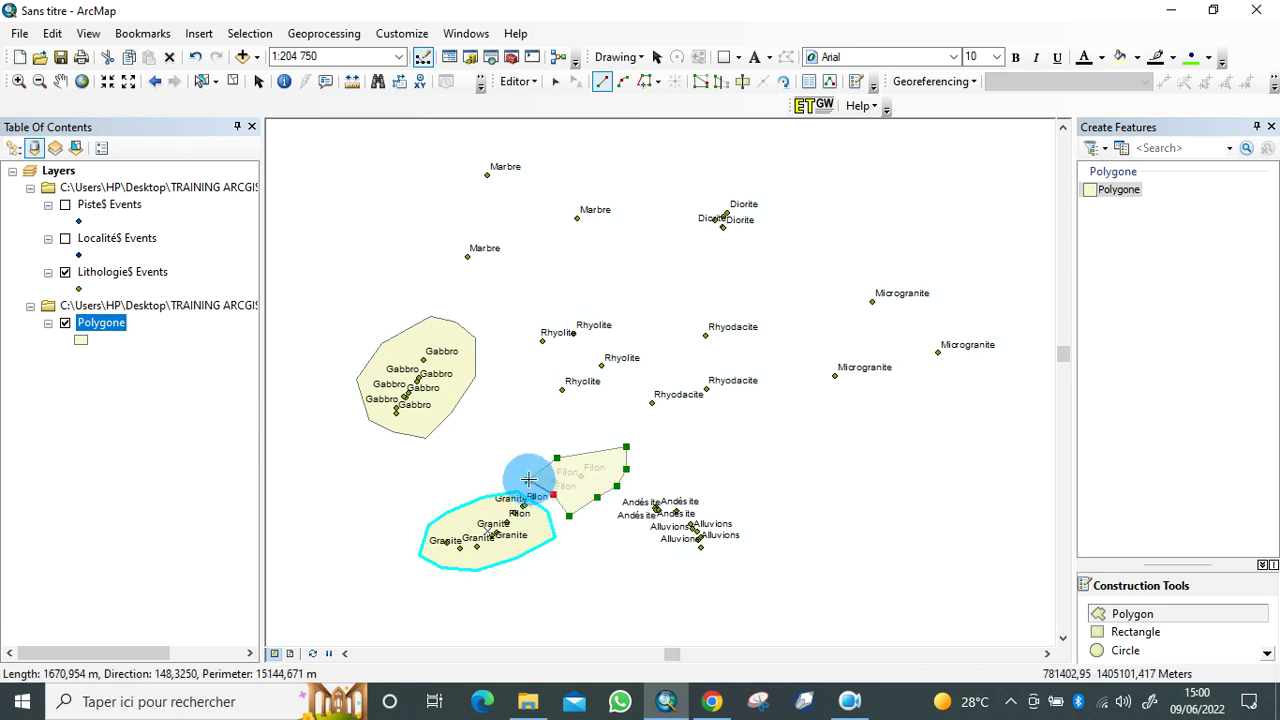
{"action": "double_click", "coordinate": [529, 480]}
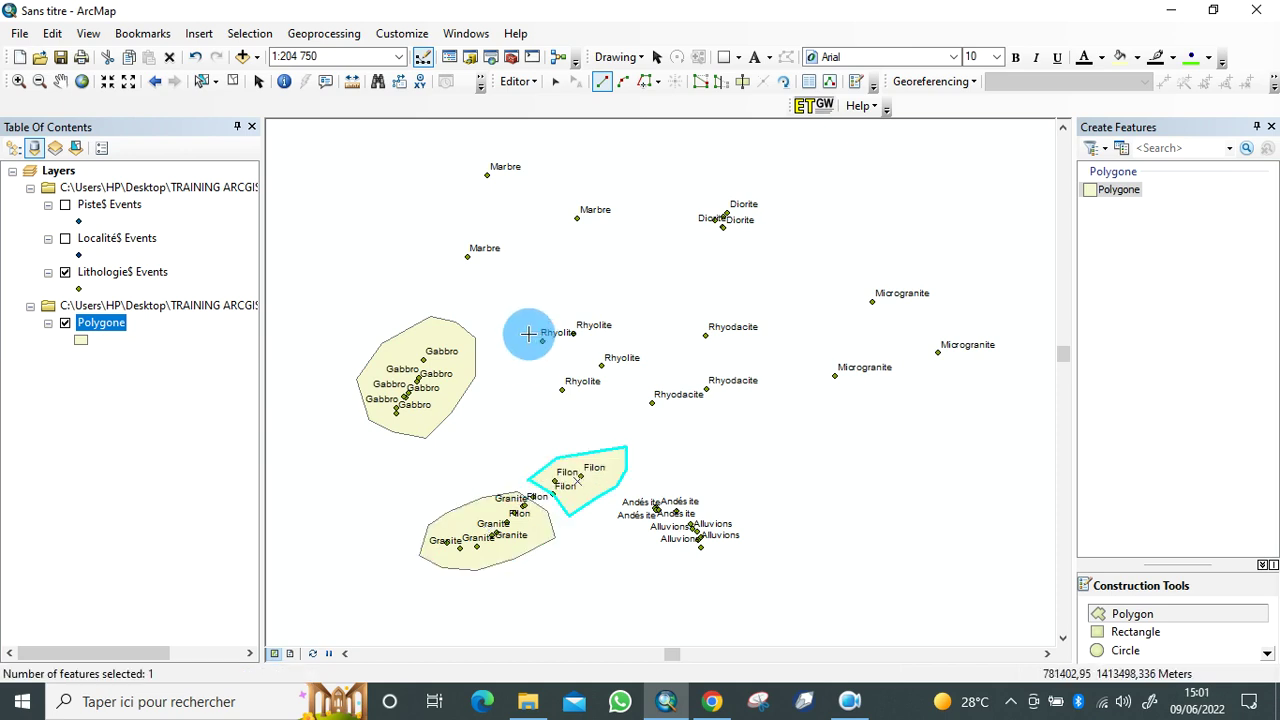
Step: Draw a closed polygon around the four Rhyolite points, with a perimeter of about 21.9 km
{"action": "left_click", "coordinate": [525, 331]}
{"action": "left_click", "coordinate": [535, 359]}
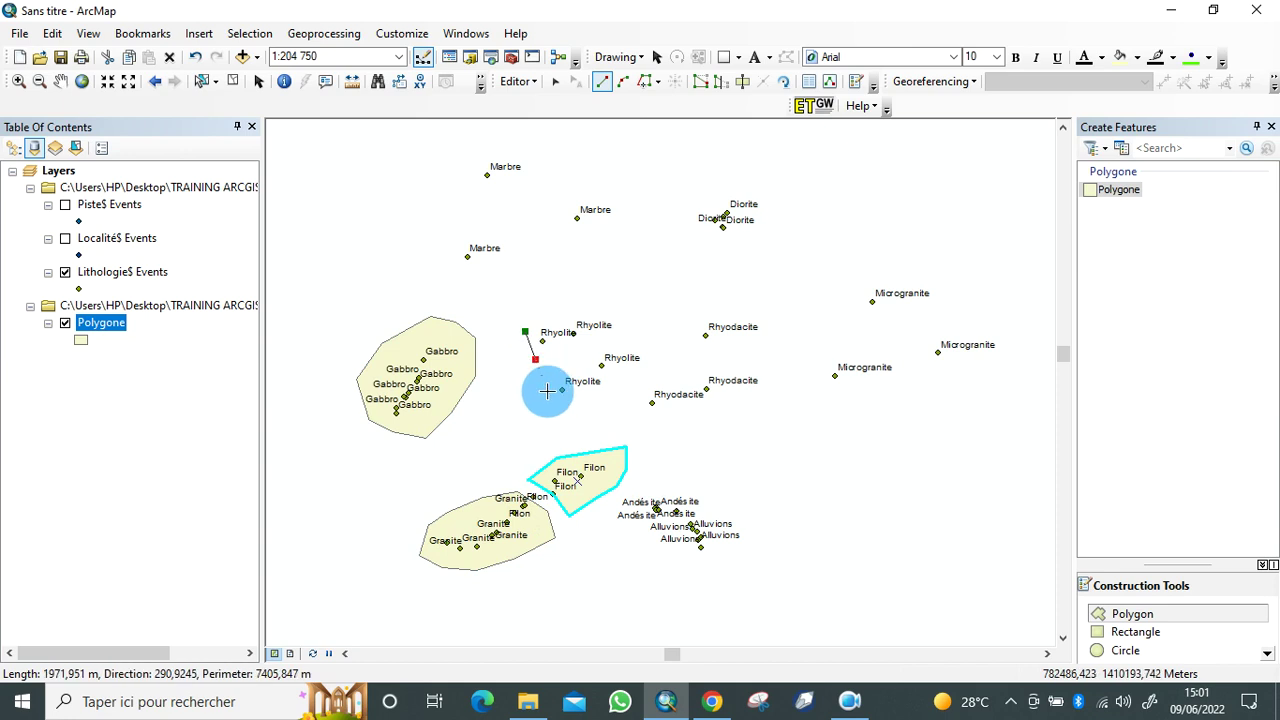
{"action": "left_click", "coordinate": [547, 391]}
{"action": "left_click", "coordinate": [575, 409]}
{"action": "left_click", "coordinate": [631, 395]}
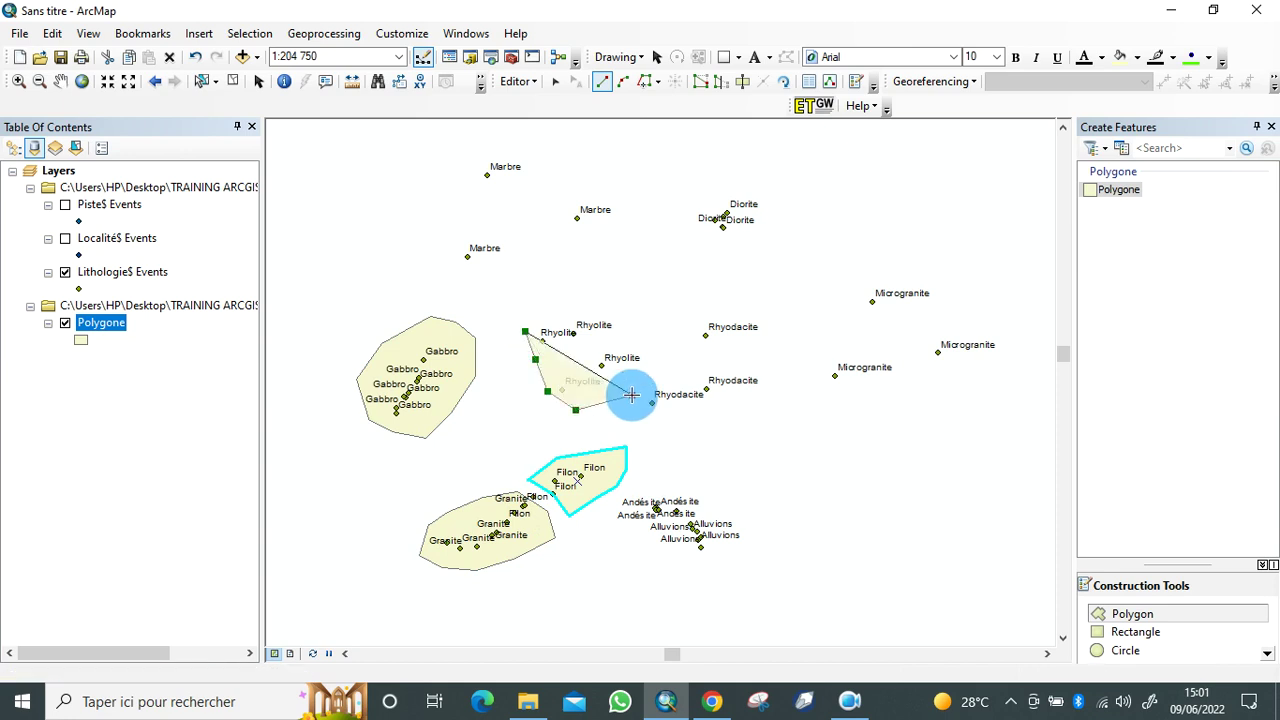
{"action": "left_click", "coordinate": [651, 371]}
{"action": "left_click", "coordinate": [652, 331]}
{"action": "left_click", "coordinate": [632, 303]}
{"action": "left_click", "coordinate": [582, 302]}
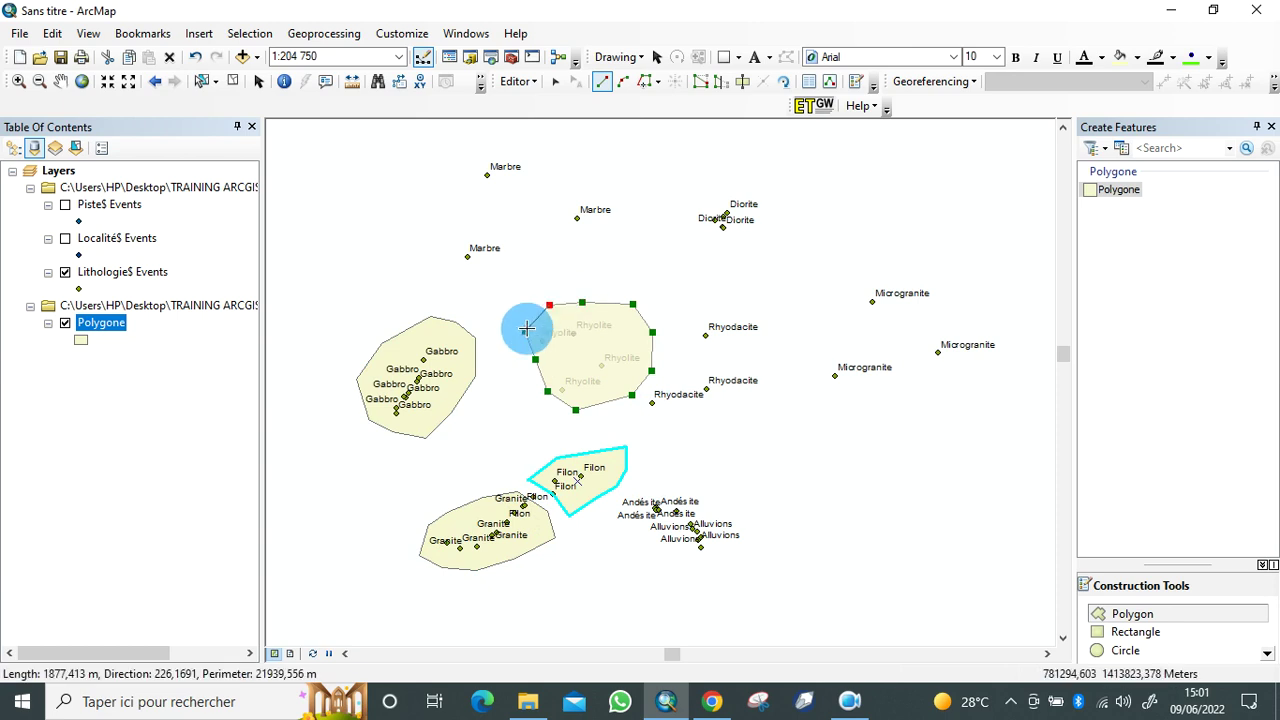
{"action": "left_click", "coordinate": [526, 331]}
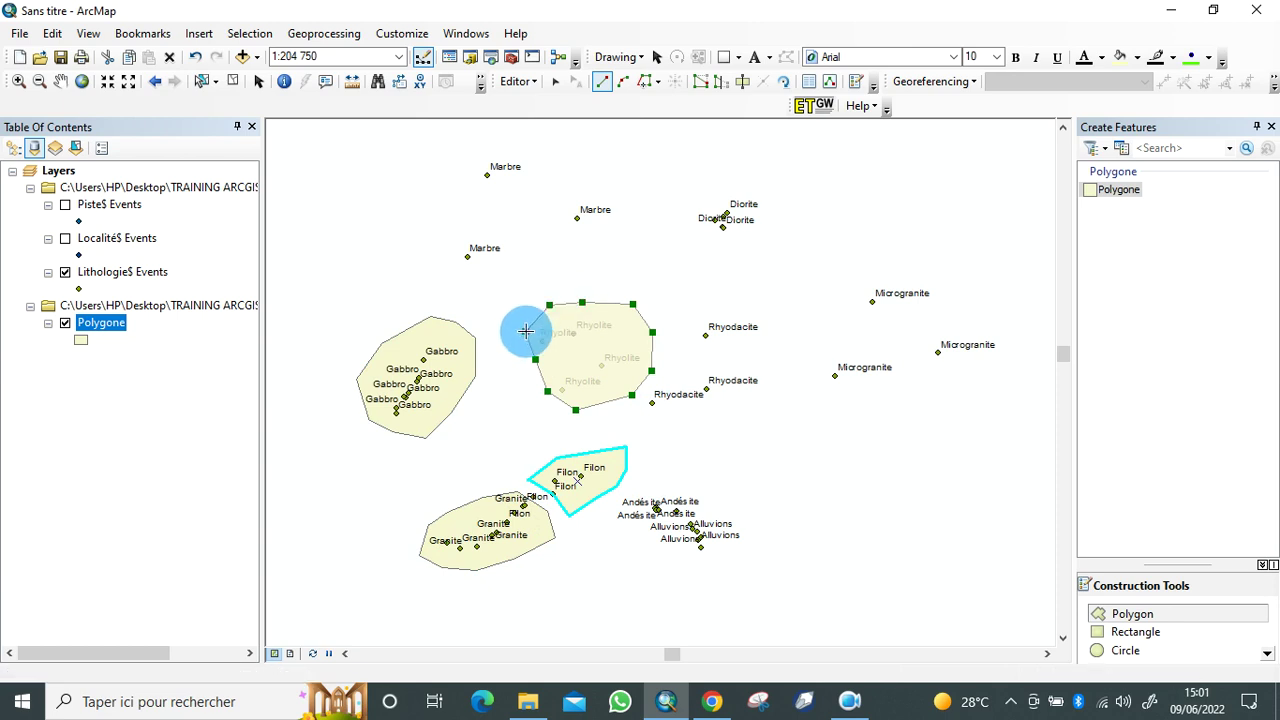
{"action": "double_click", "coordinate": [526, 331]}
Step: Draw a closed polygon around the three Marbre points, with a perimeter of about 31.9 km
{"action": "left_click", "coordinate": [467, 163]}
{"action": "left_click", "coordinate": [450, 211]}
{"action": "left_click", "coordinate": [453, 264]}
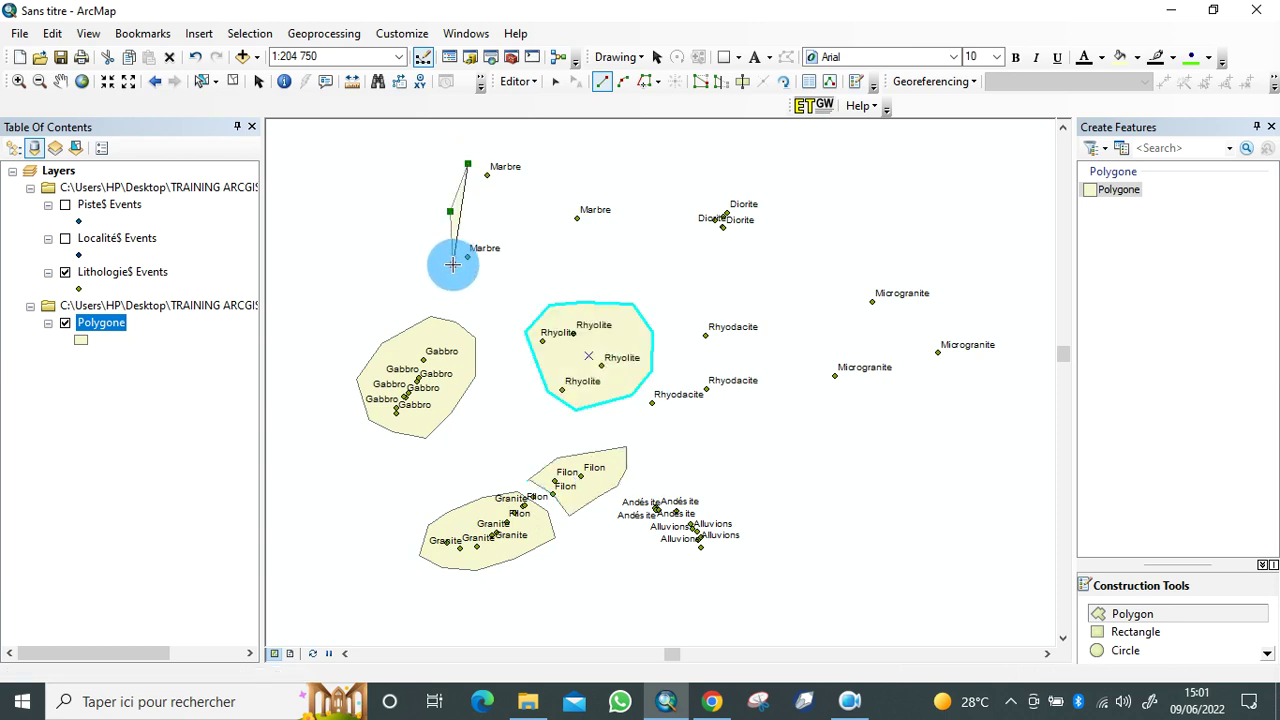
{"action": "left_click", "coordinate": [492, 272]}
{"action": "left_click", "coordinate": [598, 257]}
{"action": "left_click", "coordinate": [634, 243]}
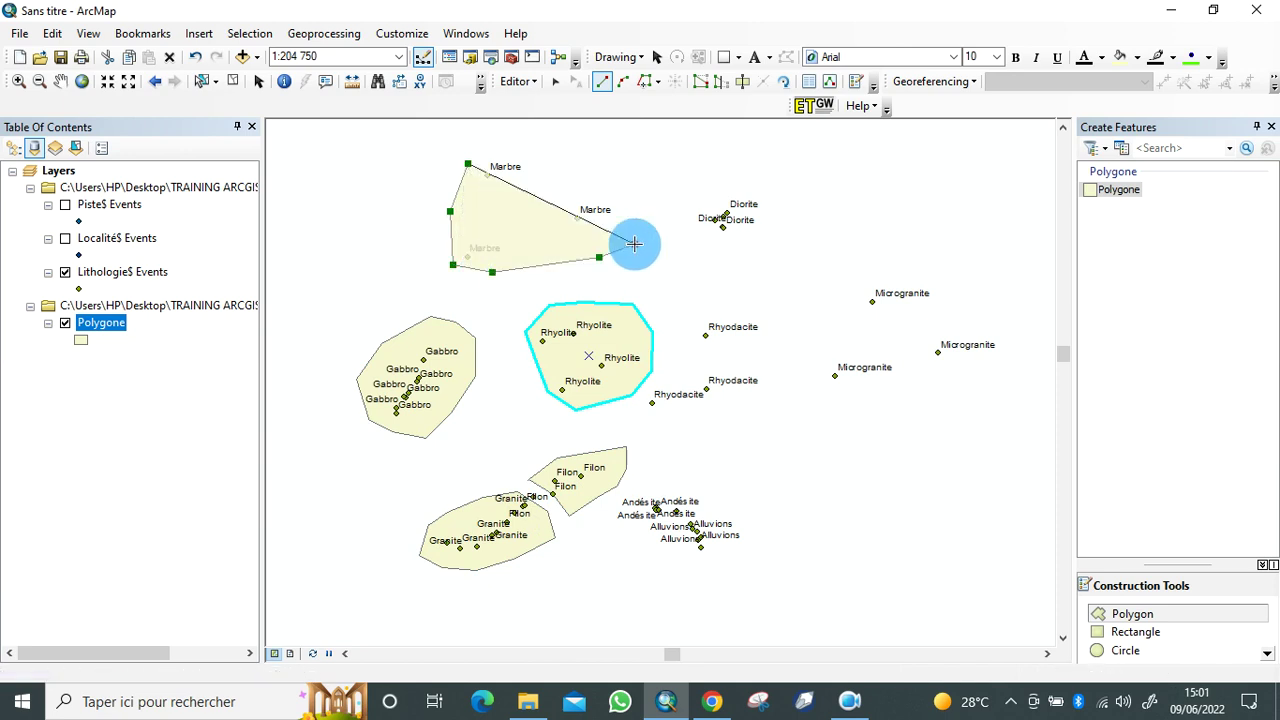
{"action": "left_click", "coordinate": [651, 201]}
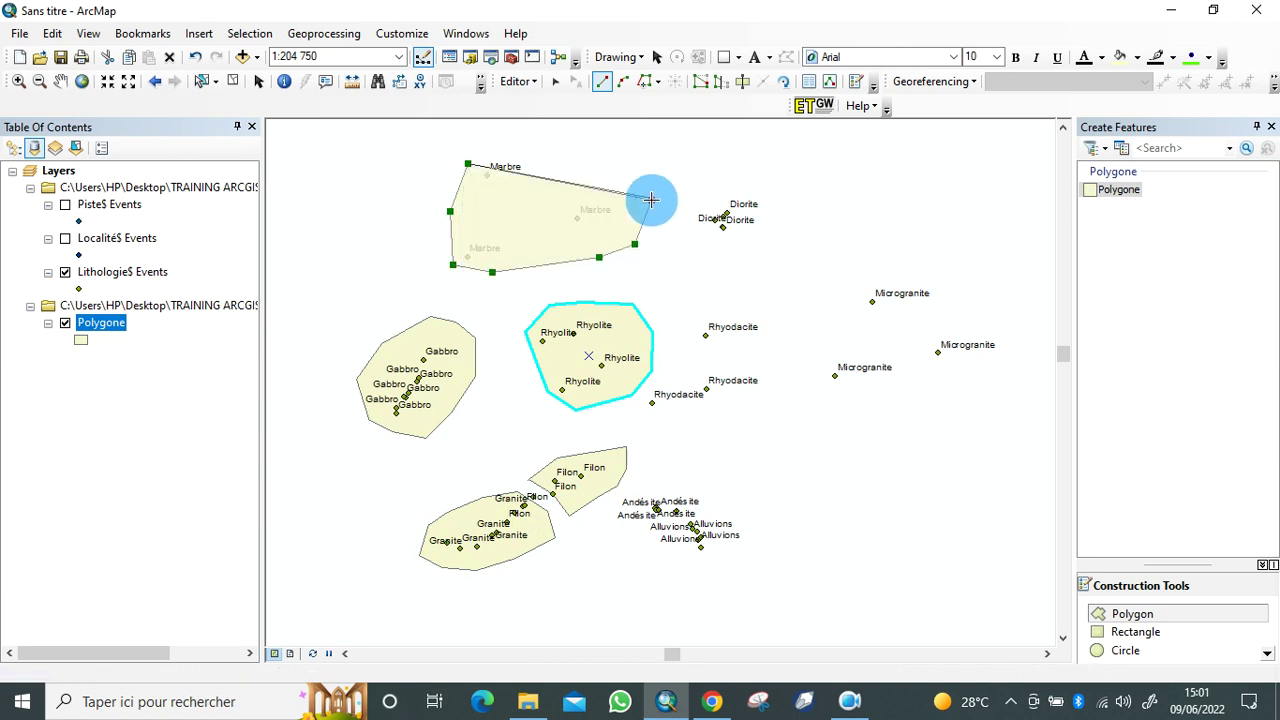
{"action": "left_click", "coordinate": [572, 135]}
{"action": "left_click", "coordinate": [510, 139]}
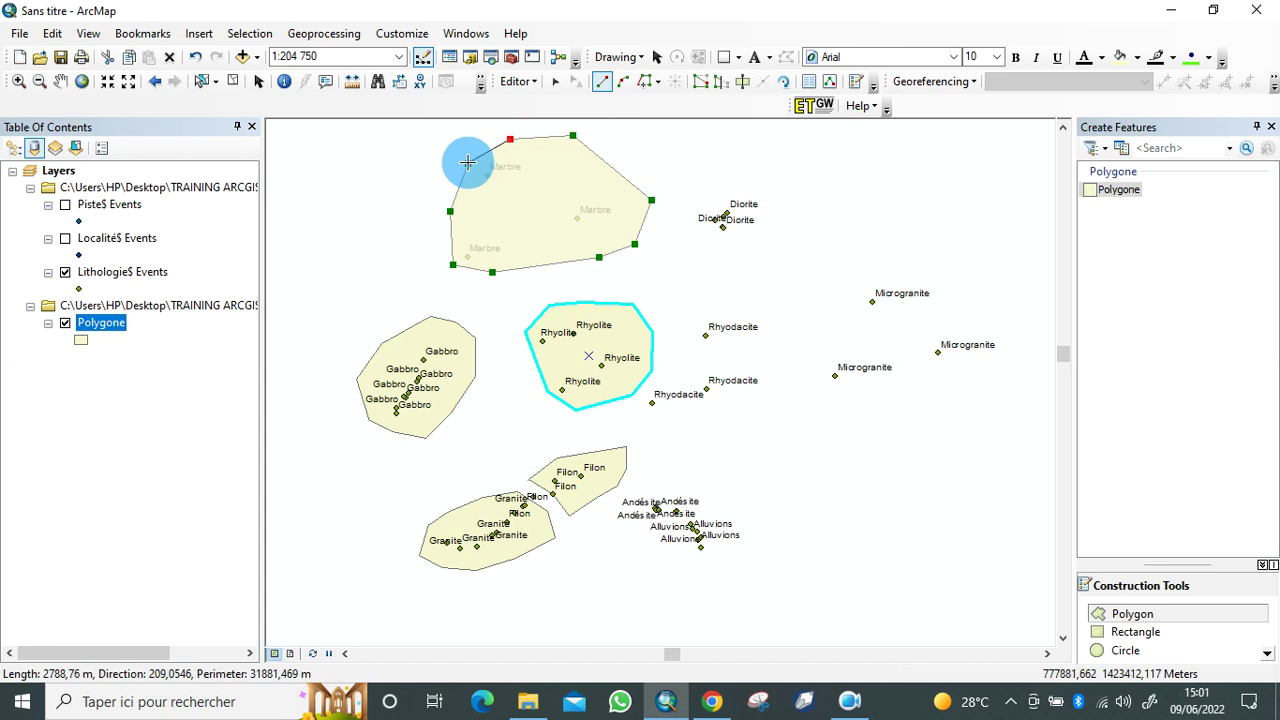
{"action": "double_click", "coordinate": [467, 162]}
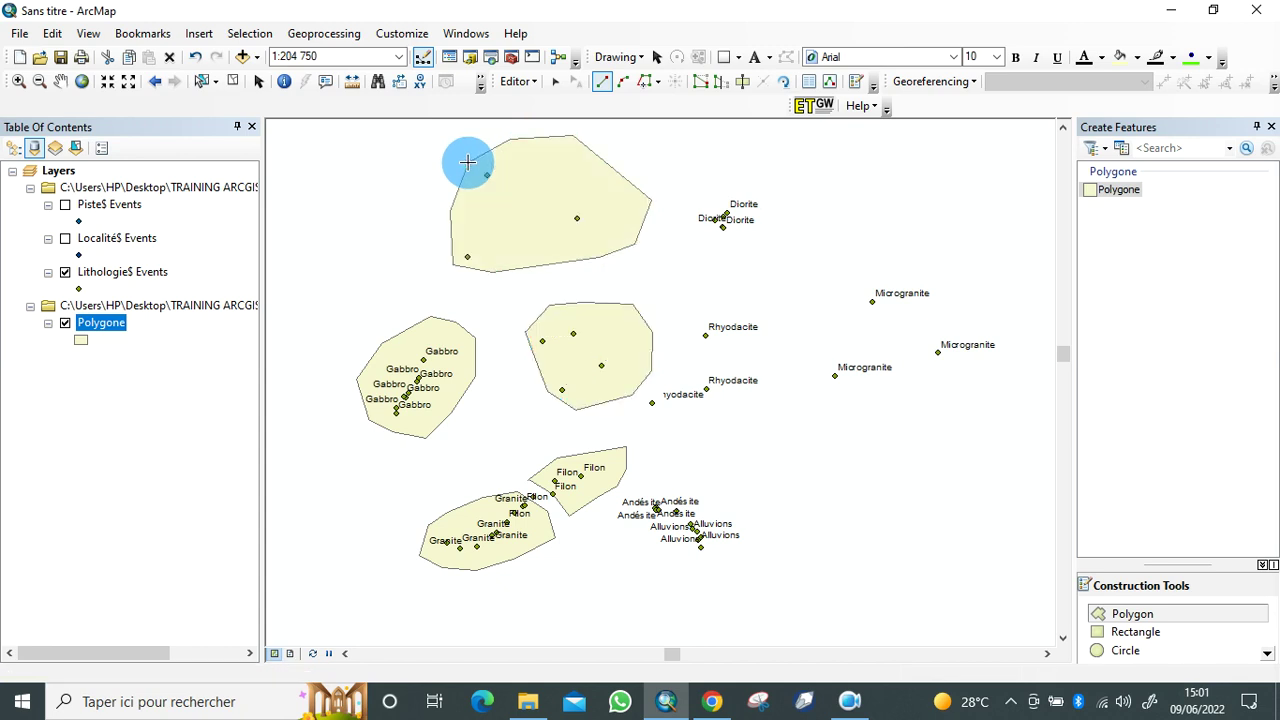
Step: Draw a closed polygon around the Diorite points, with a perimeter of about 19.1 km
{"action": "left_click", "coordinate": [682, 207]}
{"action": "left_click", "coordinate": [764, 165]}
{"action": "left_click", "coordinate": [781, 195]}
{"action": "left_click", "coordinate": [784, 237]}
{"action": "left_click", "coordinate": [724, 278]}
{"action": "left_click", "coordinate": [691, 242]}
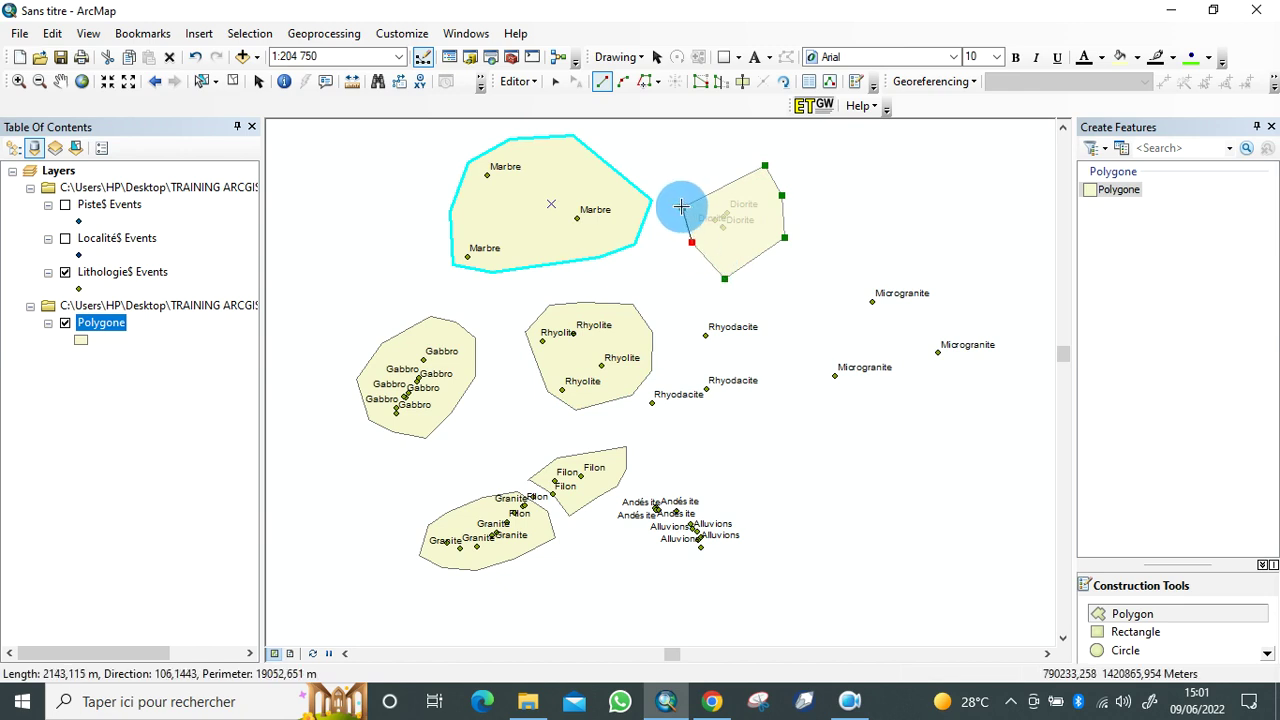
{"action": "double_click", "coordinate": [681, 206]}
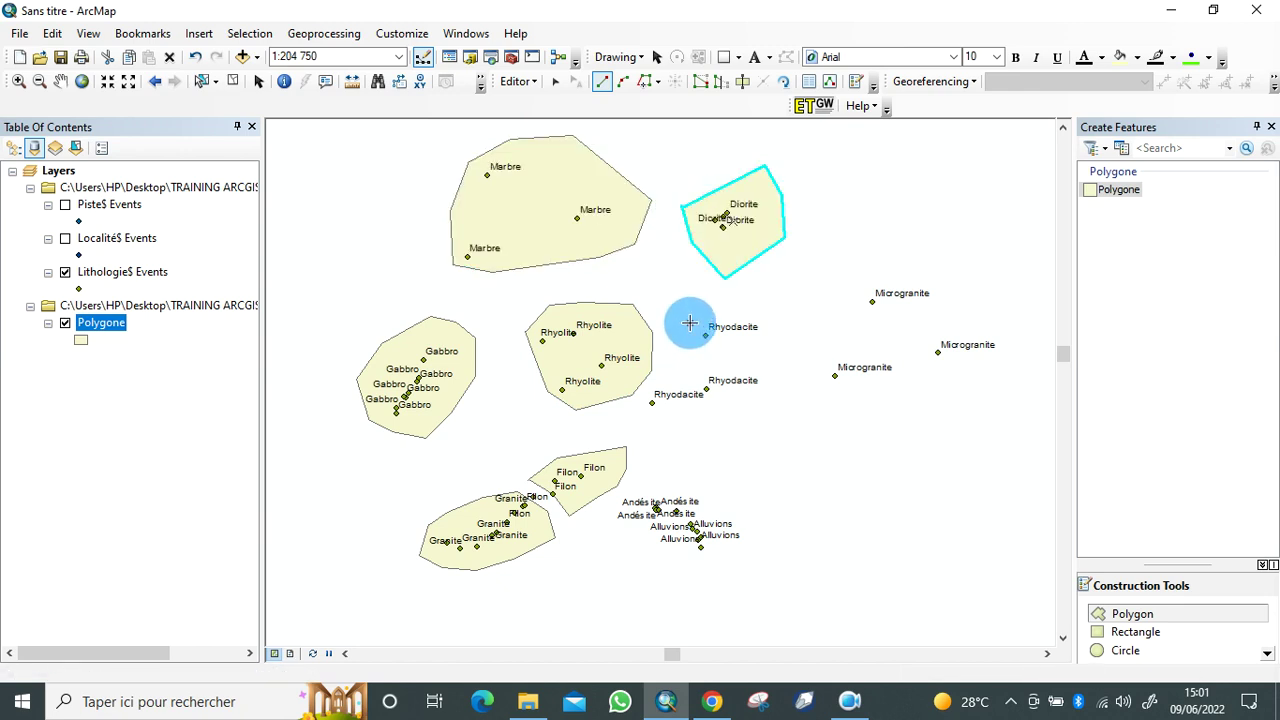
Step: Draw a closed polygon around the three Rhyodacite points, keeping its western edge clear of the Rhyolite polygon
{"action": "left_click", "coordinate": [690, 323]}
{"action": "left_click", "coordinate": [742, 316]}
{"action": "left_click", "coordinate": [775, 321]}
{"action": "left_click", "coordinate": [781, 354]}
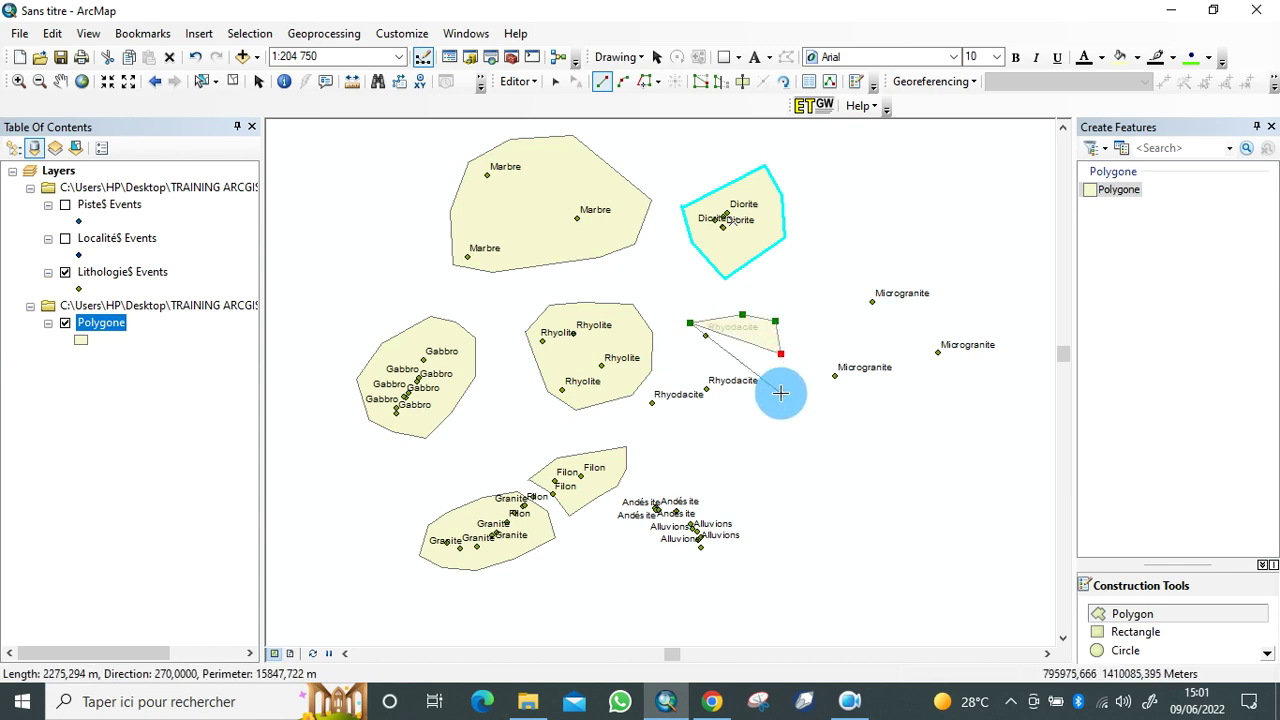
{"action": "left_click", "coordinate": [781, 393]}
{"action": "left_click", "coordinate": [750, 422]}
{"action": "left_click", "coordinate": [711, 427]}
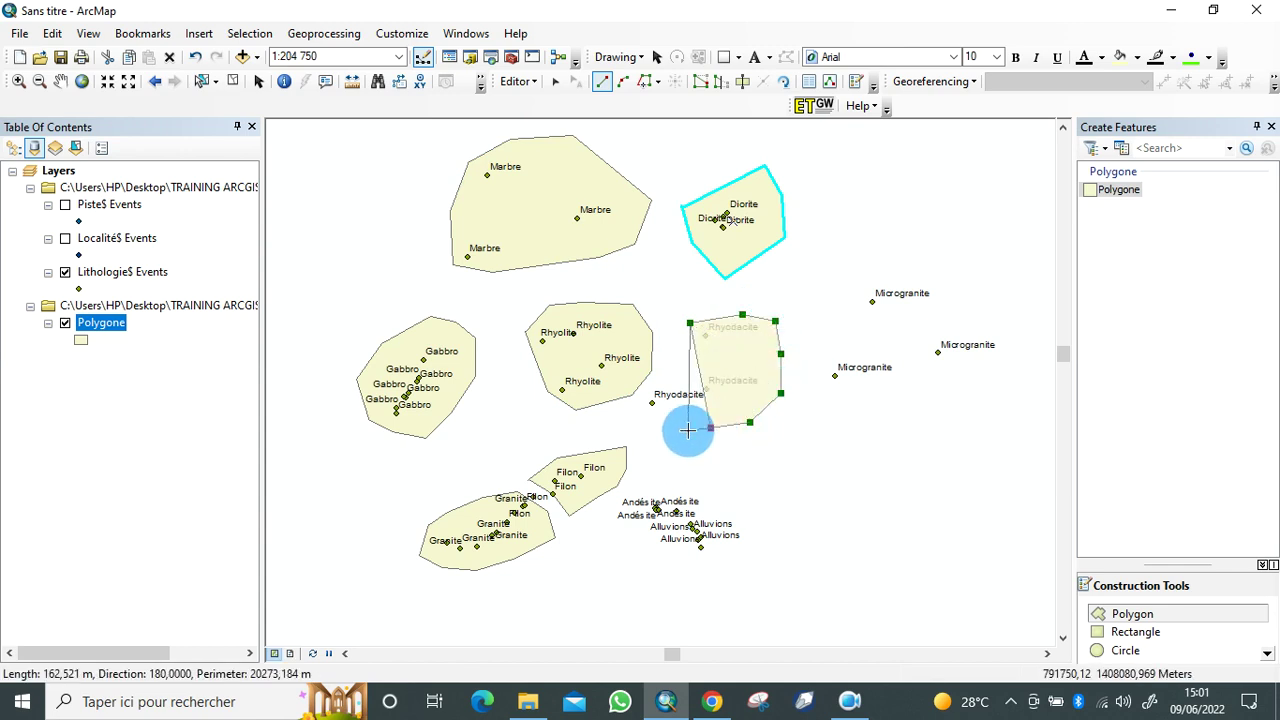
{"action": "left_click", "coordinate": [676, 430]}
{"action": "left_click", "coordinate": [641, 429]}
{"action": "left_click", "coordinate": [640, 409]}
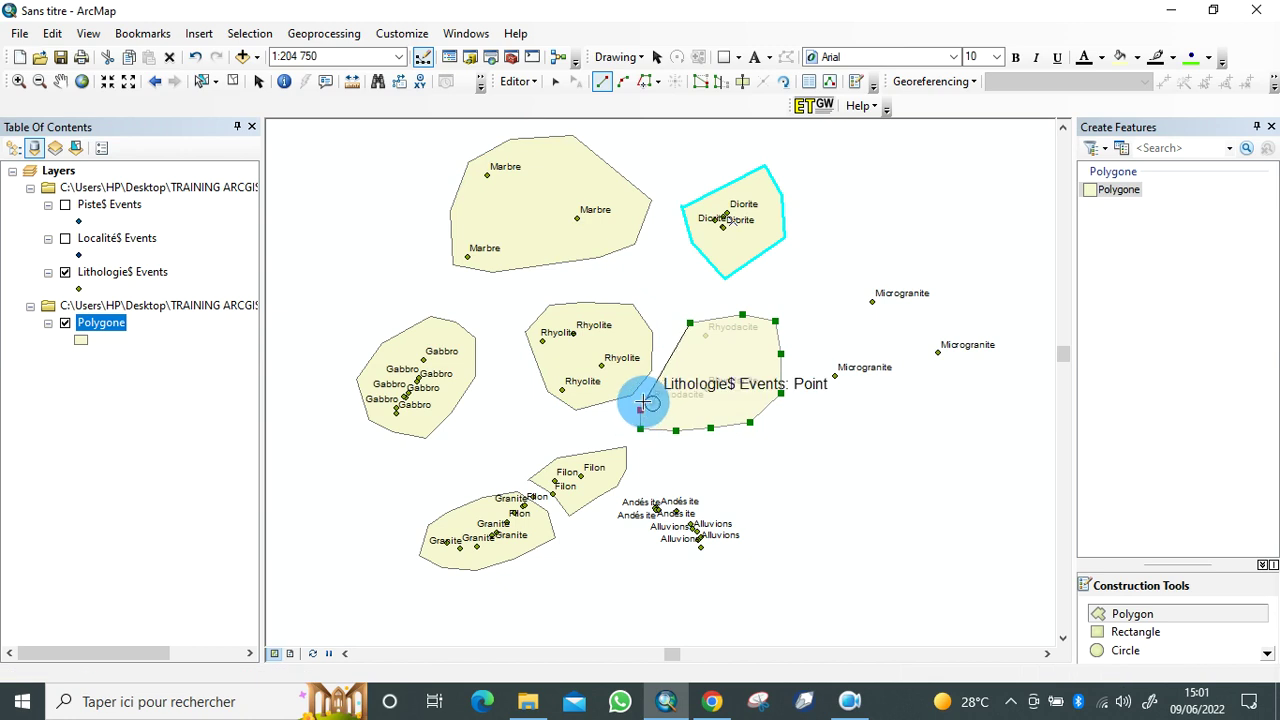
{"action": "left_click", "coordinate": [660, 381]}
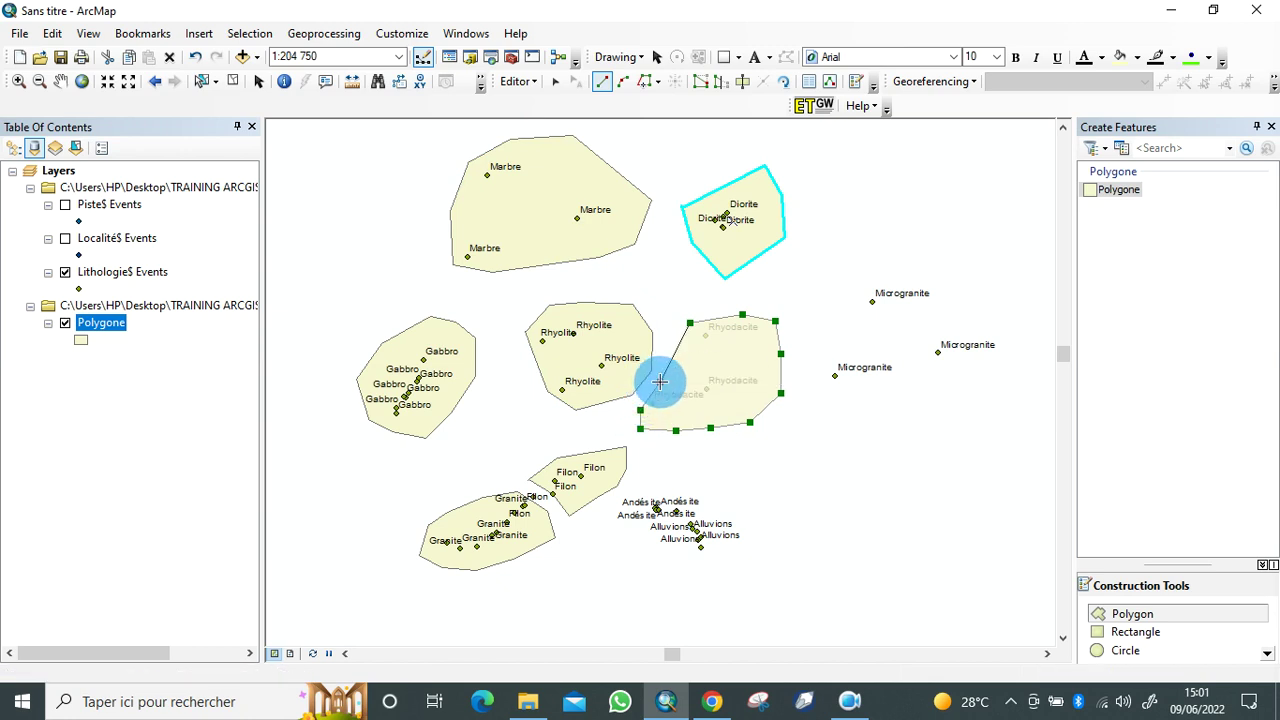
{"action": "left_click", "coordinate": [691, 361]}
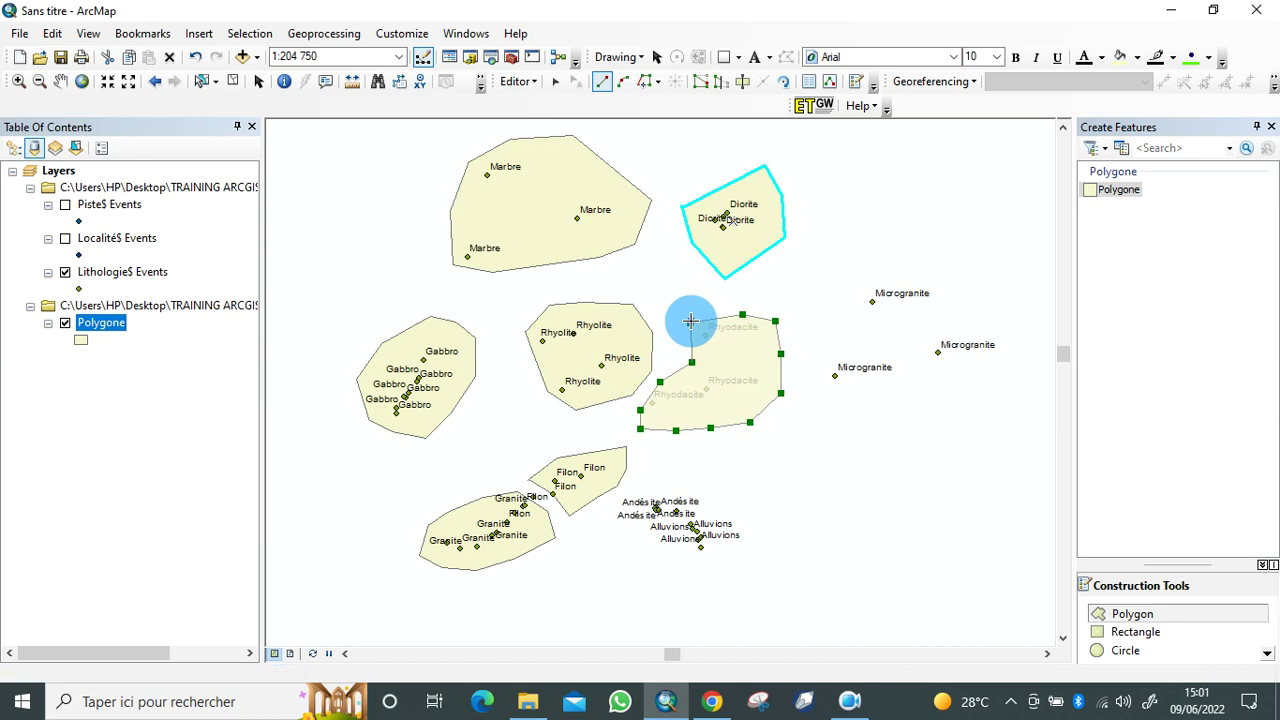
{"action": "double_click", "coordinate": [690, 321]}
Step: Draw a closed polygon around the three Microgranite points east of the Rhyodacite polygon
{"action": "left_click", "coordinate": [858, 296]}
{"action": "left_click", "coordinate": [931, 270]}
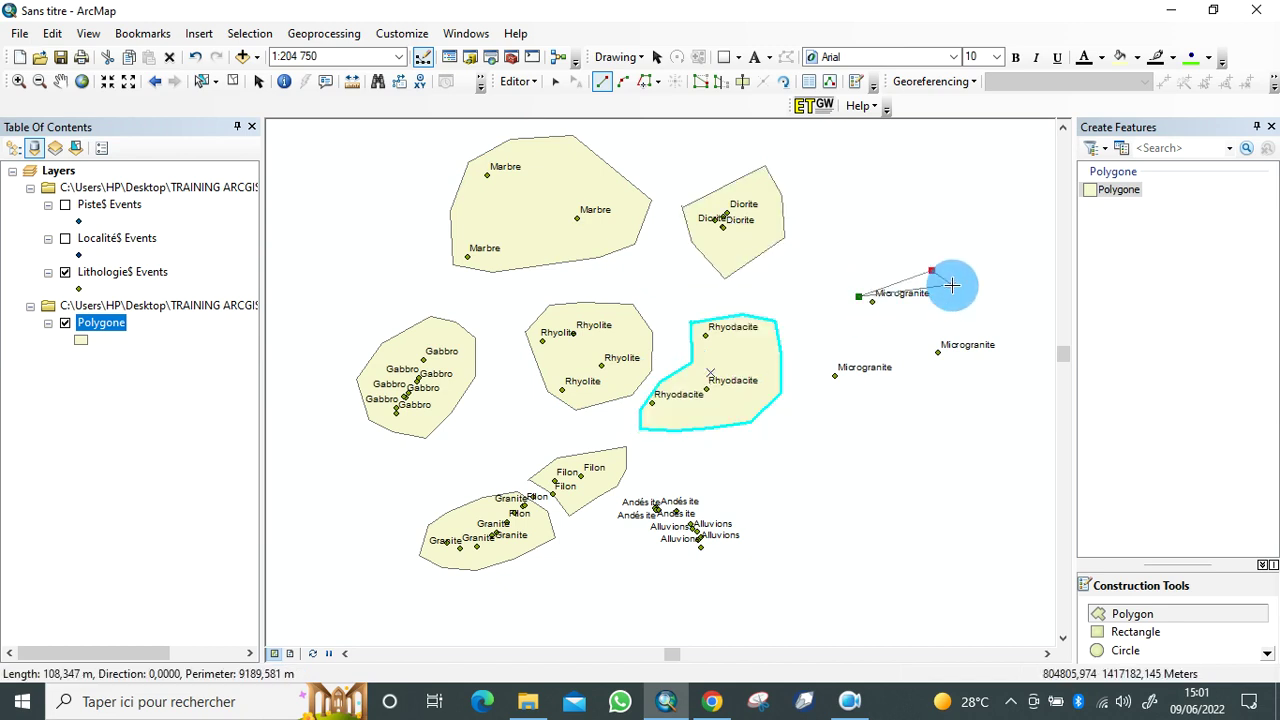
{"action": "left_click", "coordinate": [962, 296]}
{"action": "left_click", "coordinate": [1004, 332]}
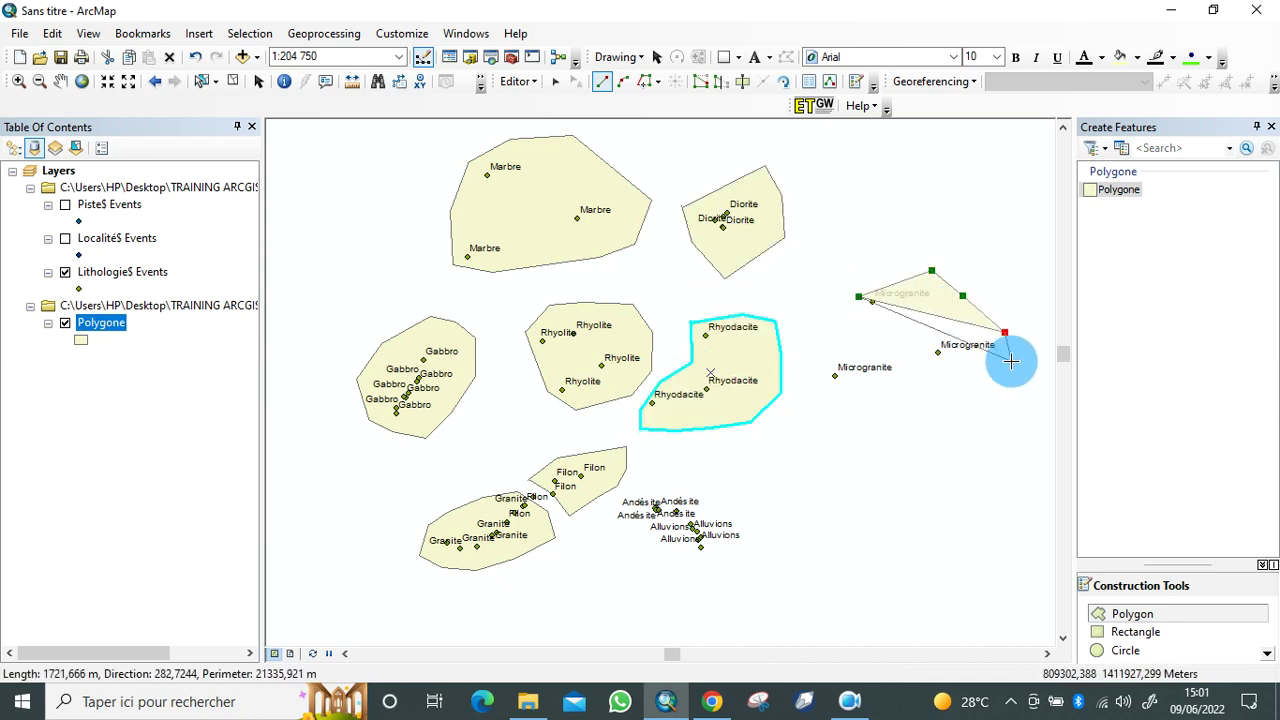
{"action": "left_click", "coordinate": [1011, 361]}
{"action": "left_click", "coordinate": [954, 396]}
{"action": "left_click", "coordinate": [895, 407]}
{"action": "left_click", "coordinate": [852, 406]}
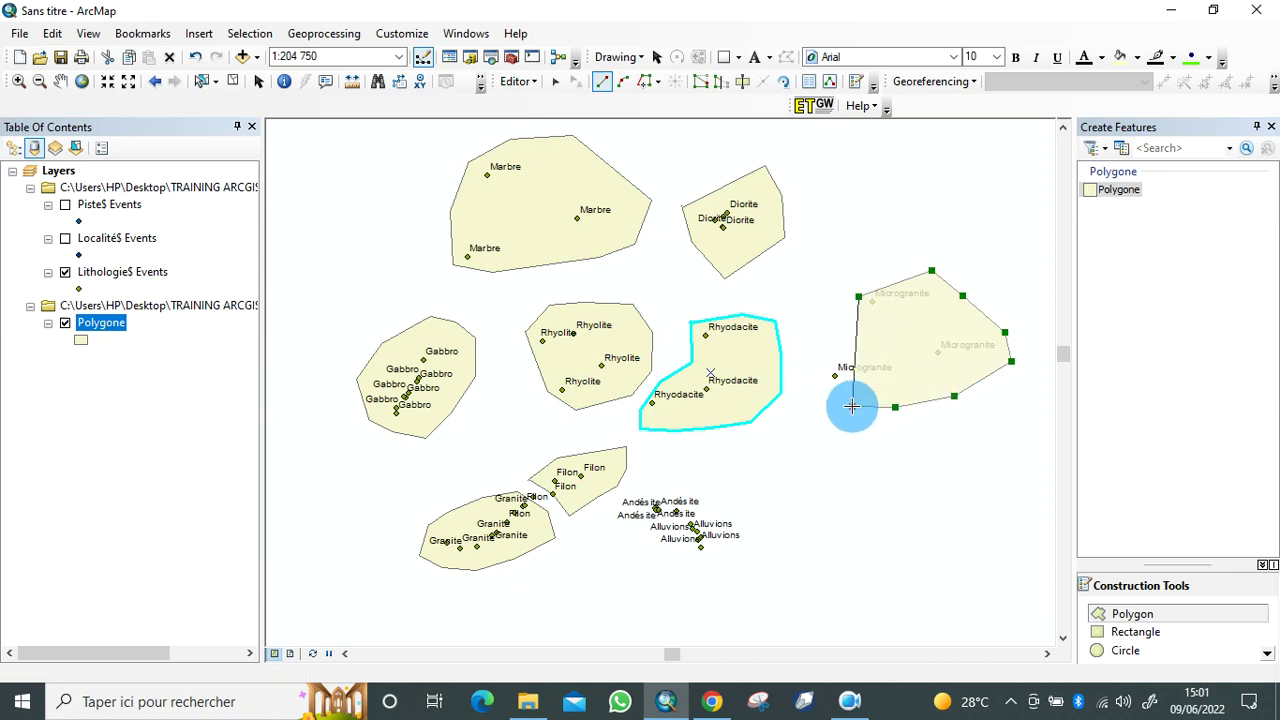
{"action": "left_click", "coordinate": [822, 396]}
{"action": "left_click", "coordinate": [806, 363]}
{"action": "left_click", "coordinate": [809, 331]}
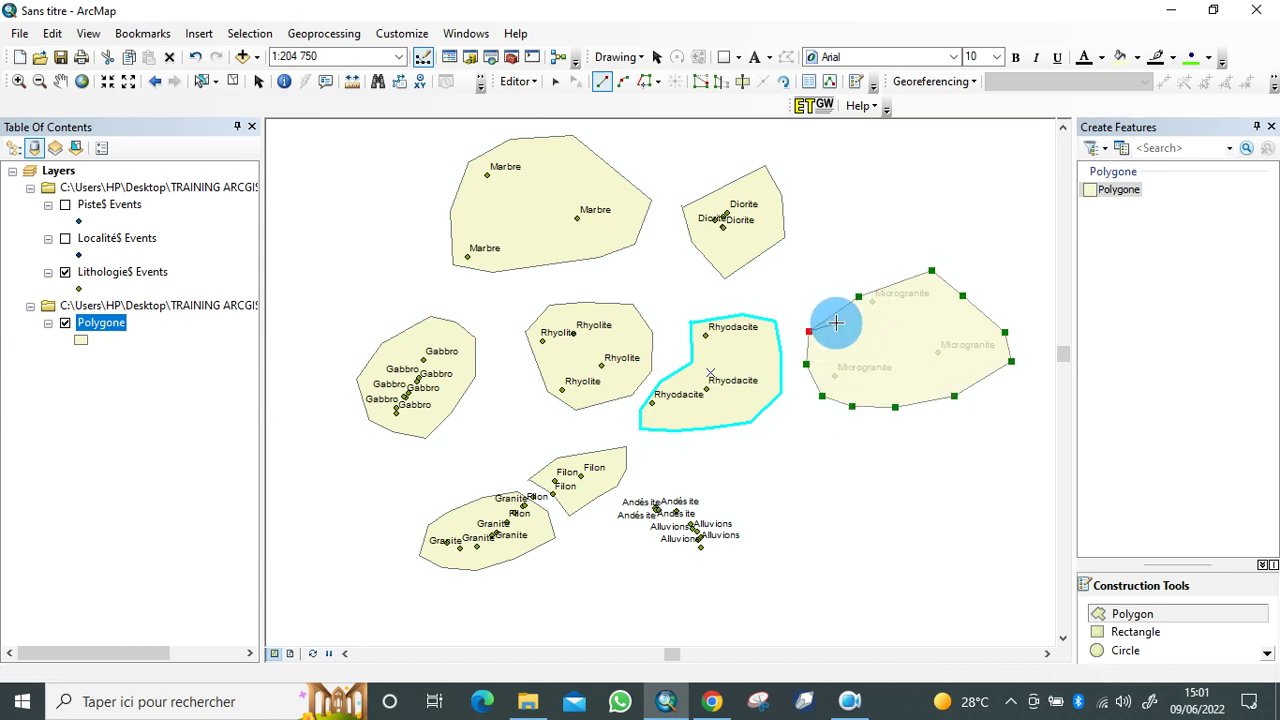
{"action": "double_click", "coordinate": [860, 296]}
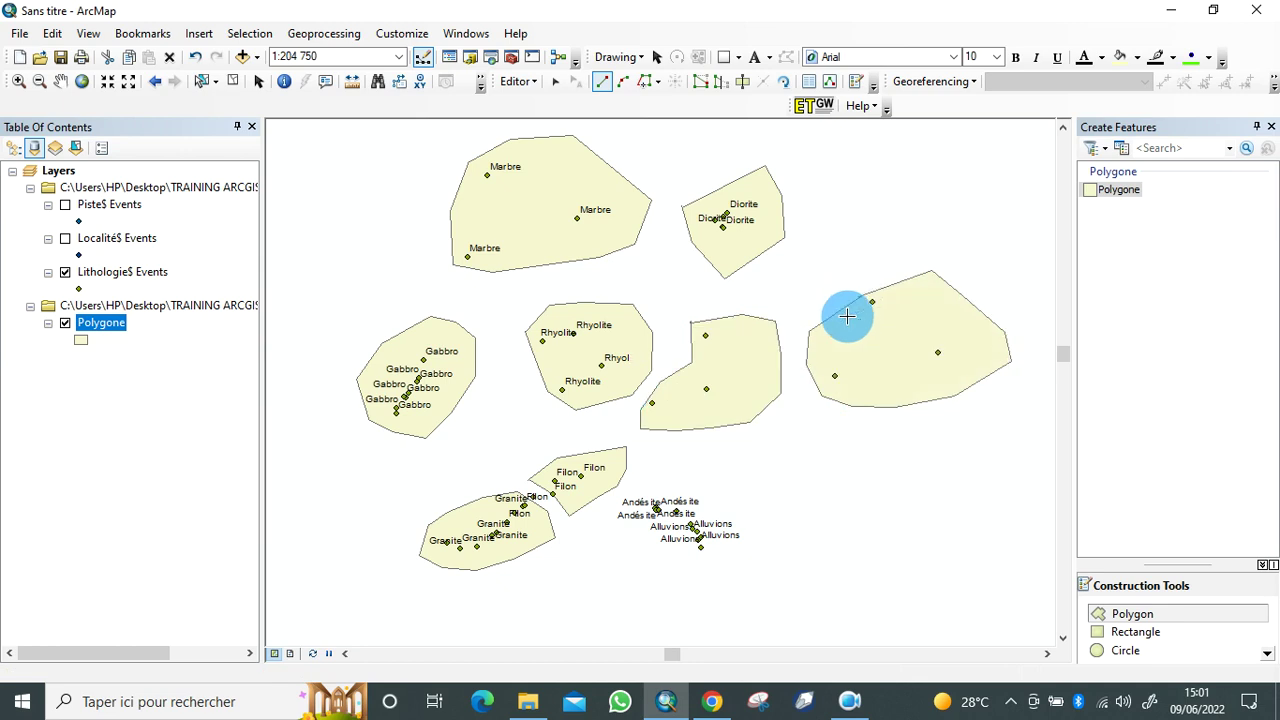
Step: Draw a closed polygon around the Andésite points, with a perimeter of about 14.1 km
{"action": "left_click", "coordinate": [652, 497]}
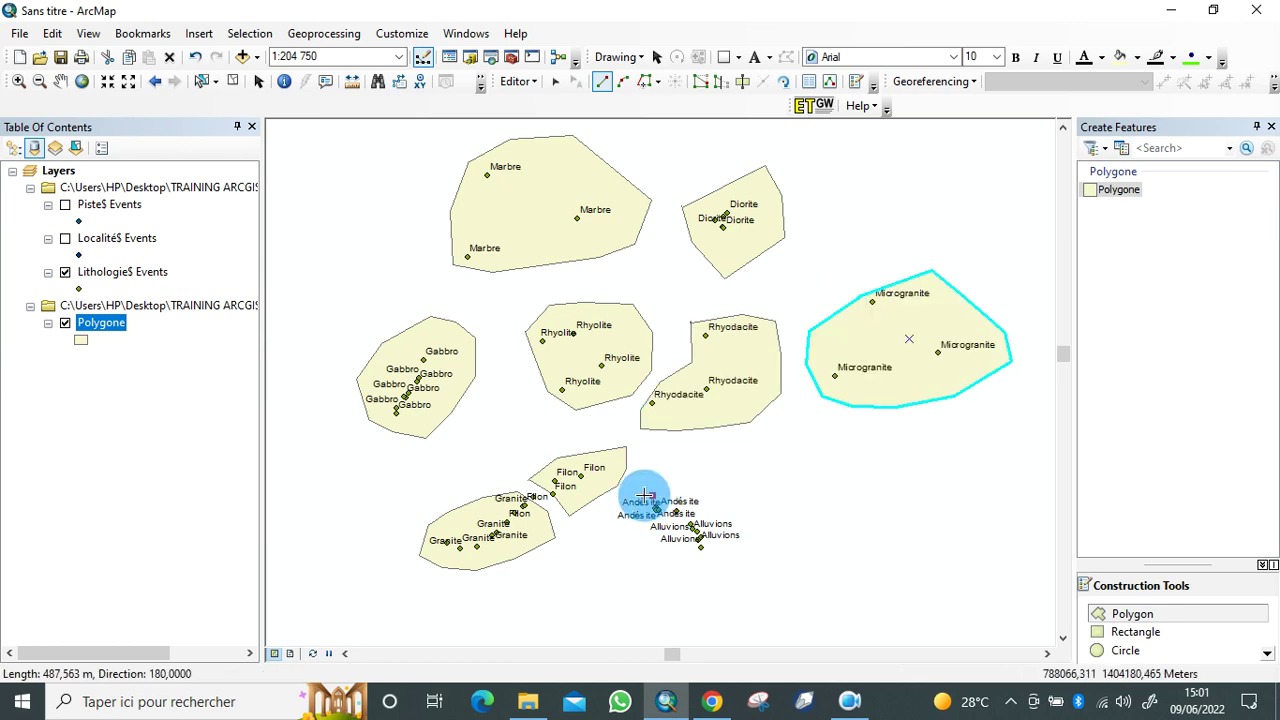
{"action": "left_click", "coordinate": [625, 496]}
{"action": "left_click", "coordinate": [612, 521]}
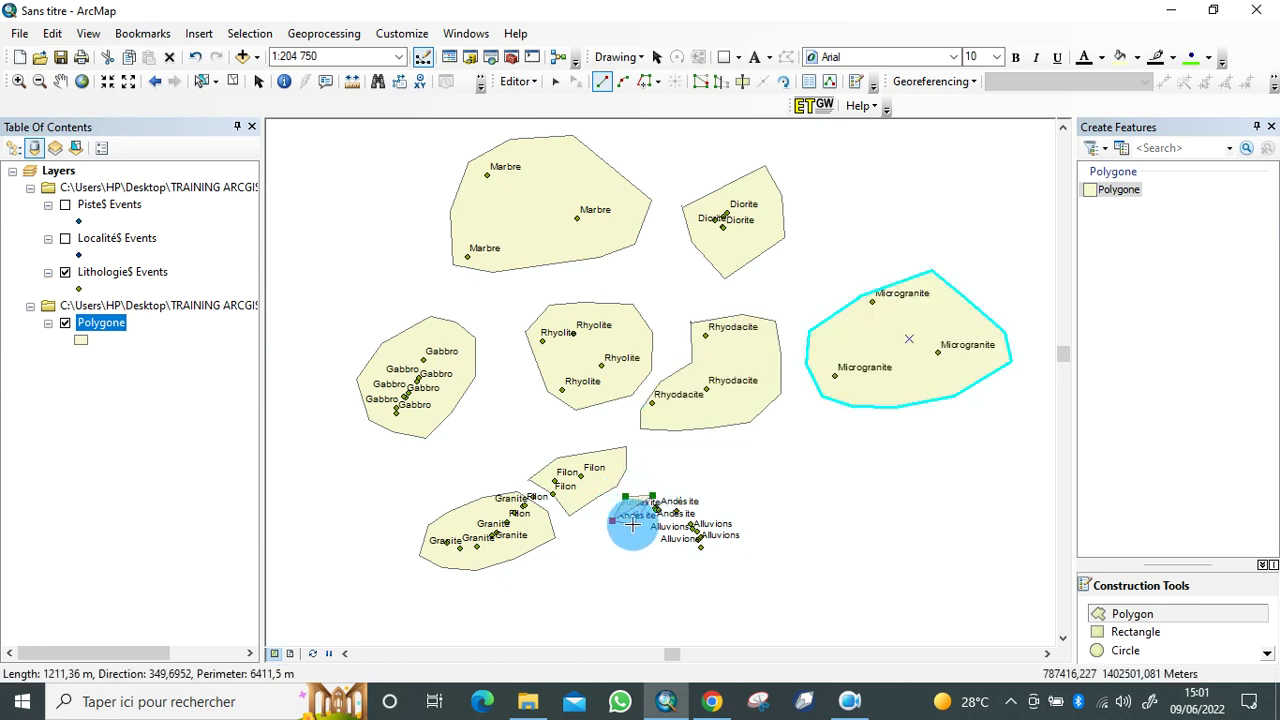
{"action": "left_click", "coordinate": [634, 524]}
{"action": "left_click", "coordinate": [668, 521]}
{"action": "left_click", "coordinate": [722, 508]}
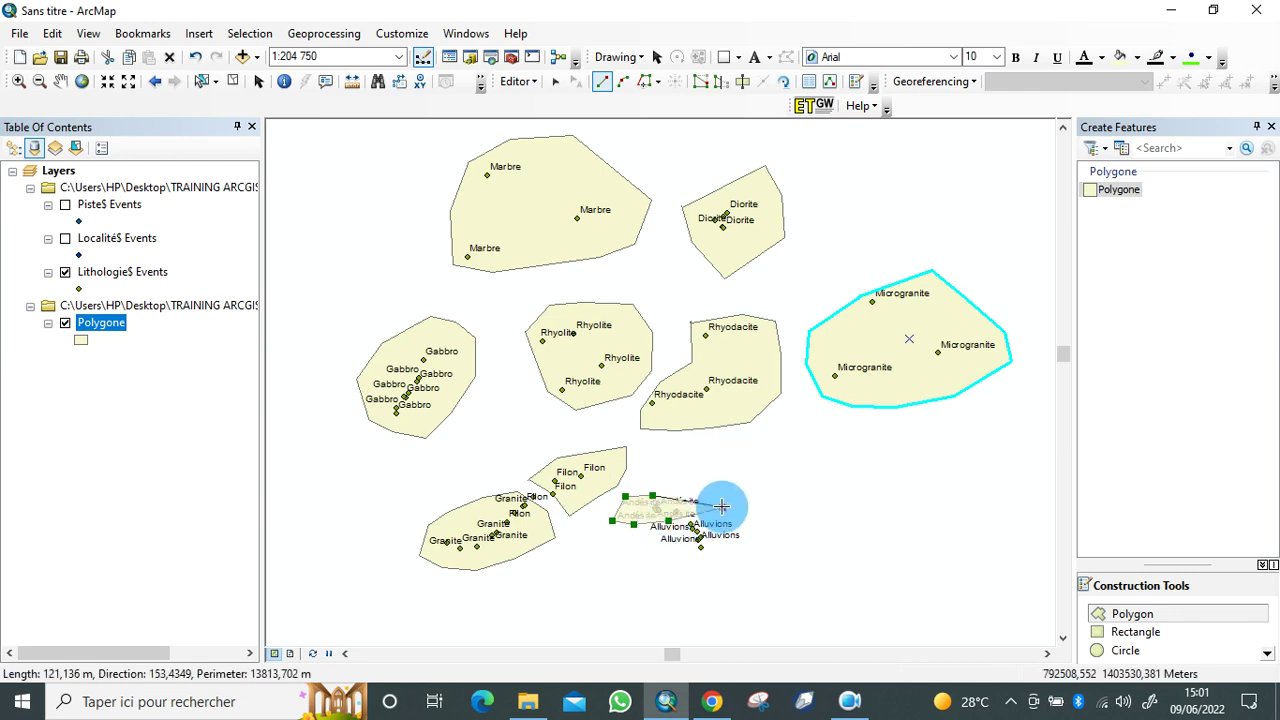
{"action": "left_click", "coordinate": [713, 496]}
{"action": "left_click", "coordinate": [686, 494]}
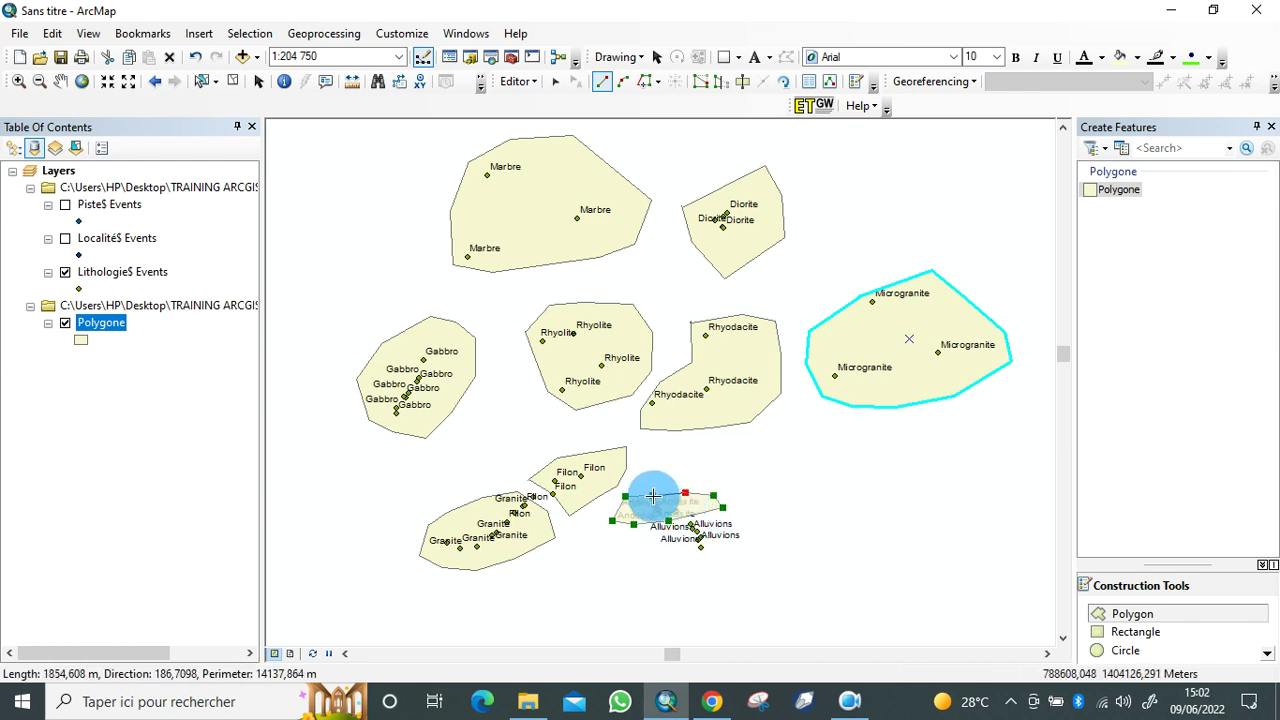
{"action": "double_click", "coordinate": [653, 496]}
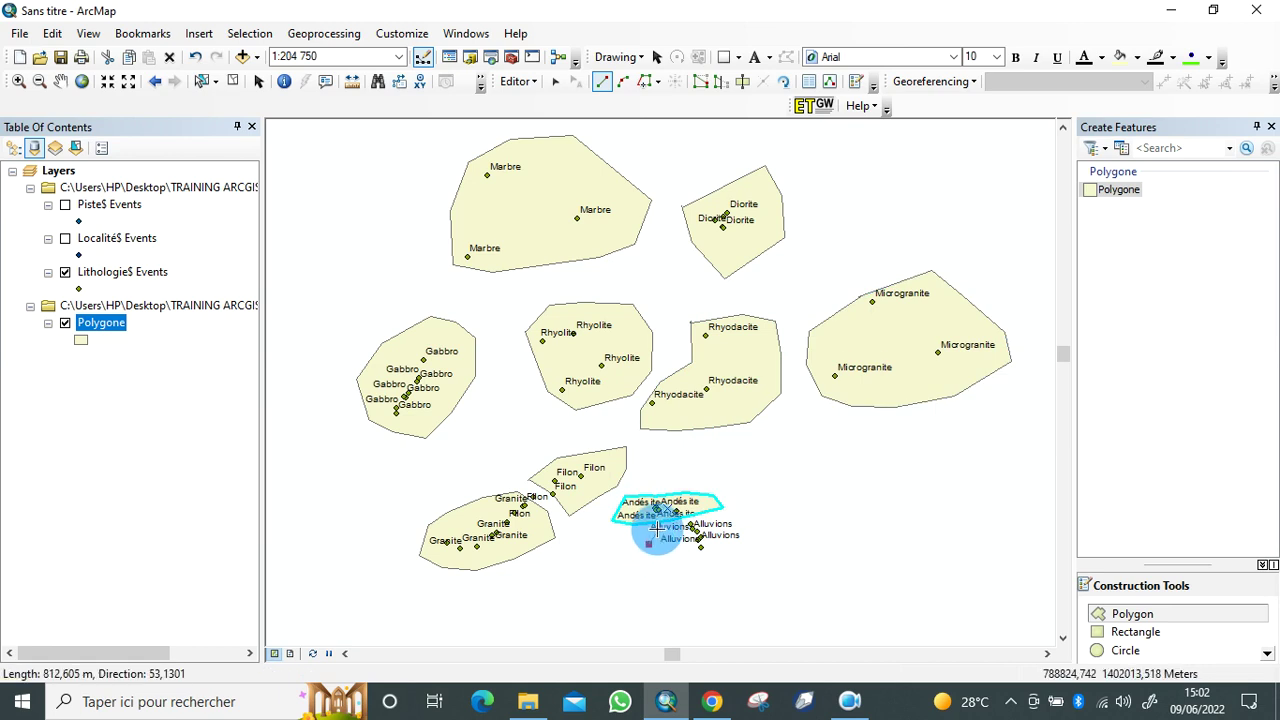
Step: Draw a closed polygon around the Alluvions points just south of the Andésite polygon, with a perimeter of about 12.5 km
{"action": "left_click", "coordinate": [656, 522]}
{"action": "left_click", "coordinate": [715, 524]}
{"action": "left_click", "coordinate": [740, 535]}
{"action": "left_click", "coordinate": [722, 553]}
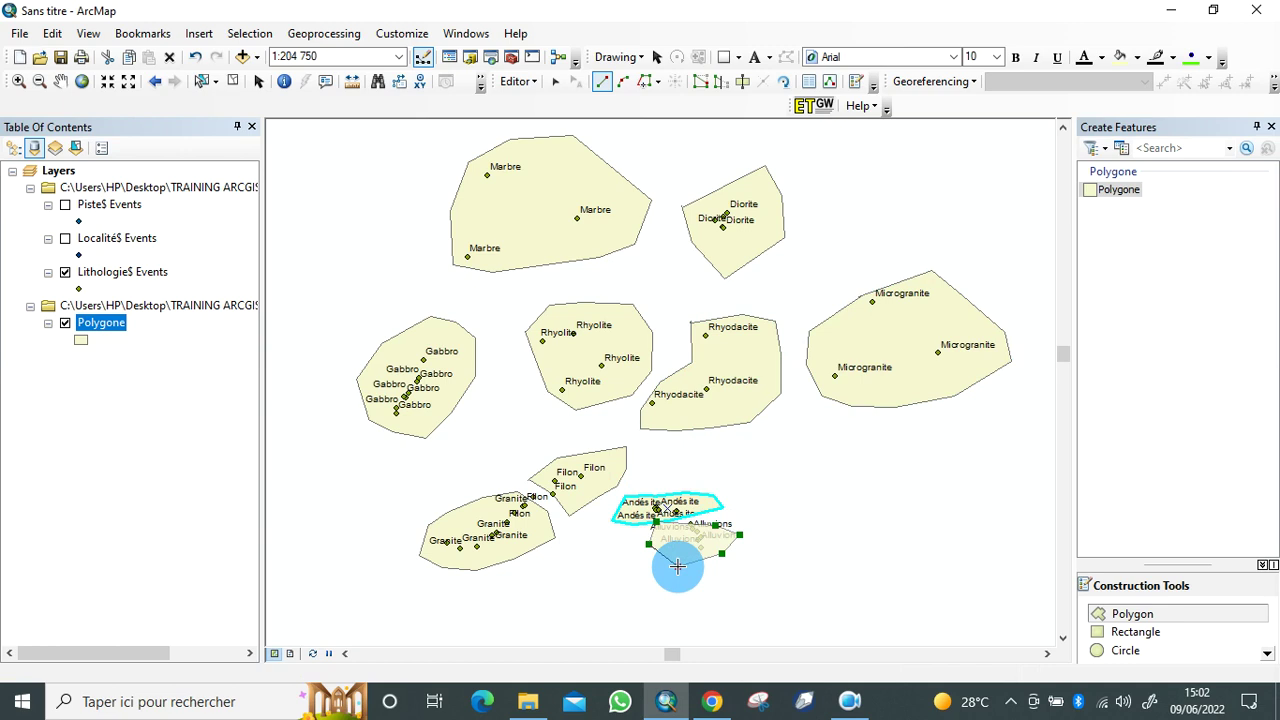
{"action": "left_click", "coordinate": [677, 566]}
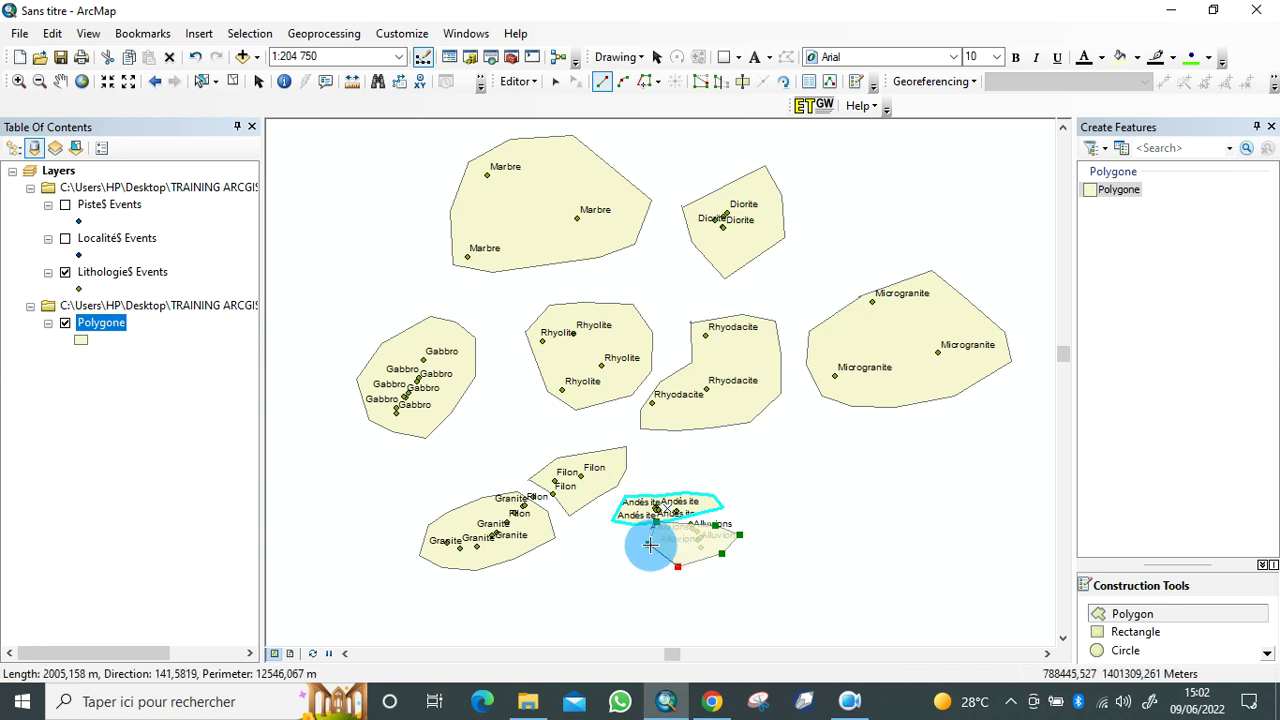
{"action": "double_click", "coordinate": [650, 544]}
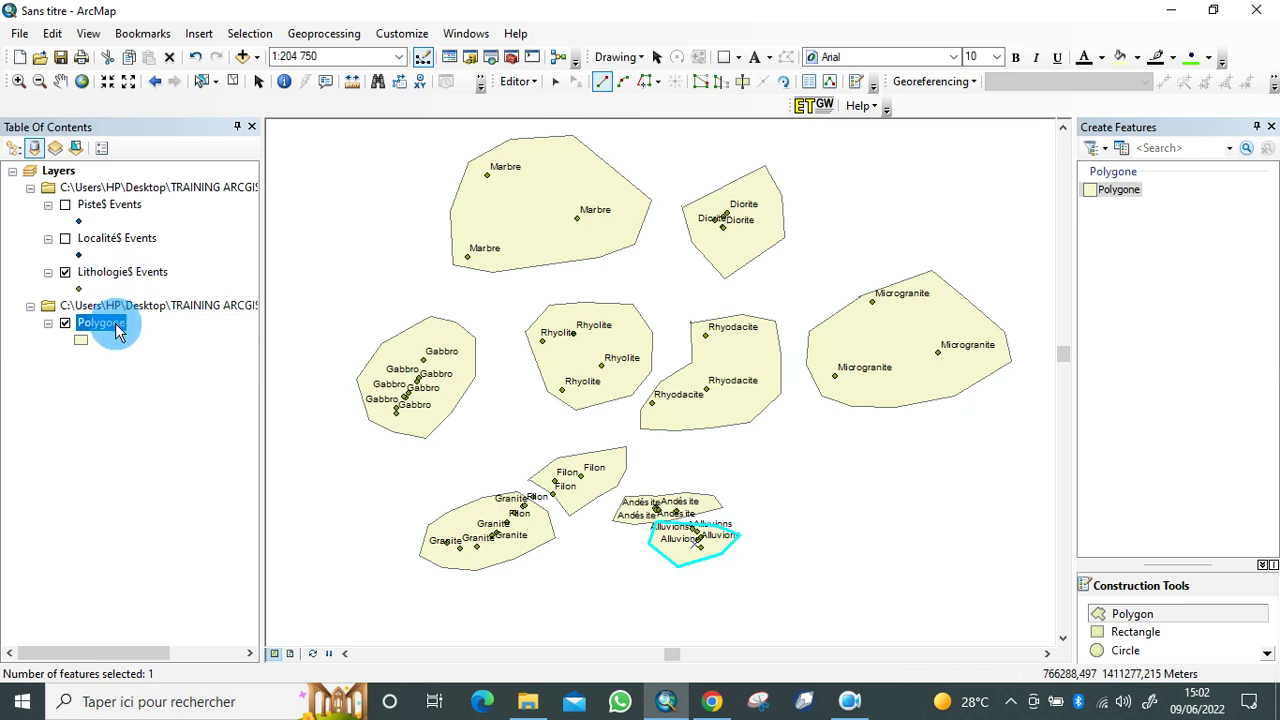
{"action": "right_click", "coordinate": [115, 324]}
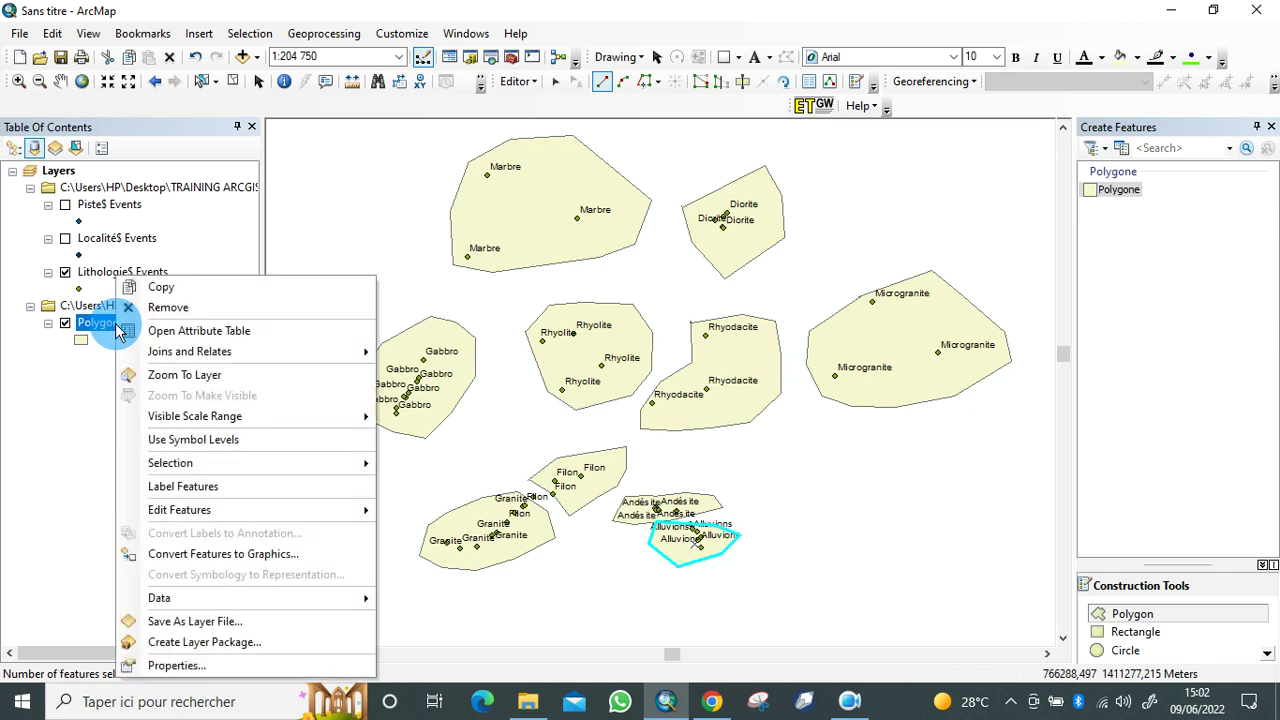
{"action": "left_click", "coordinate": [199, 332]}
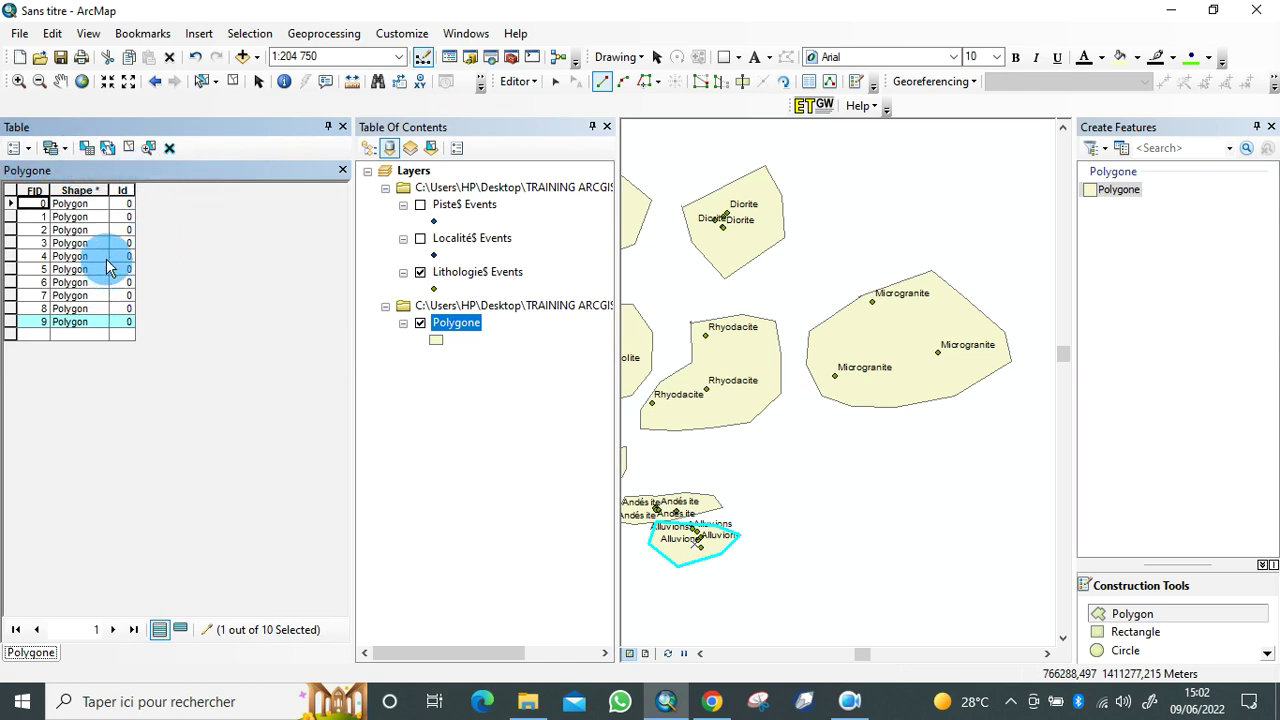
{"action": "left_click", "coordinate": [31, 148]}
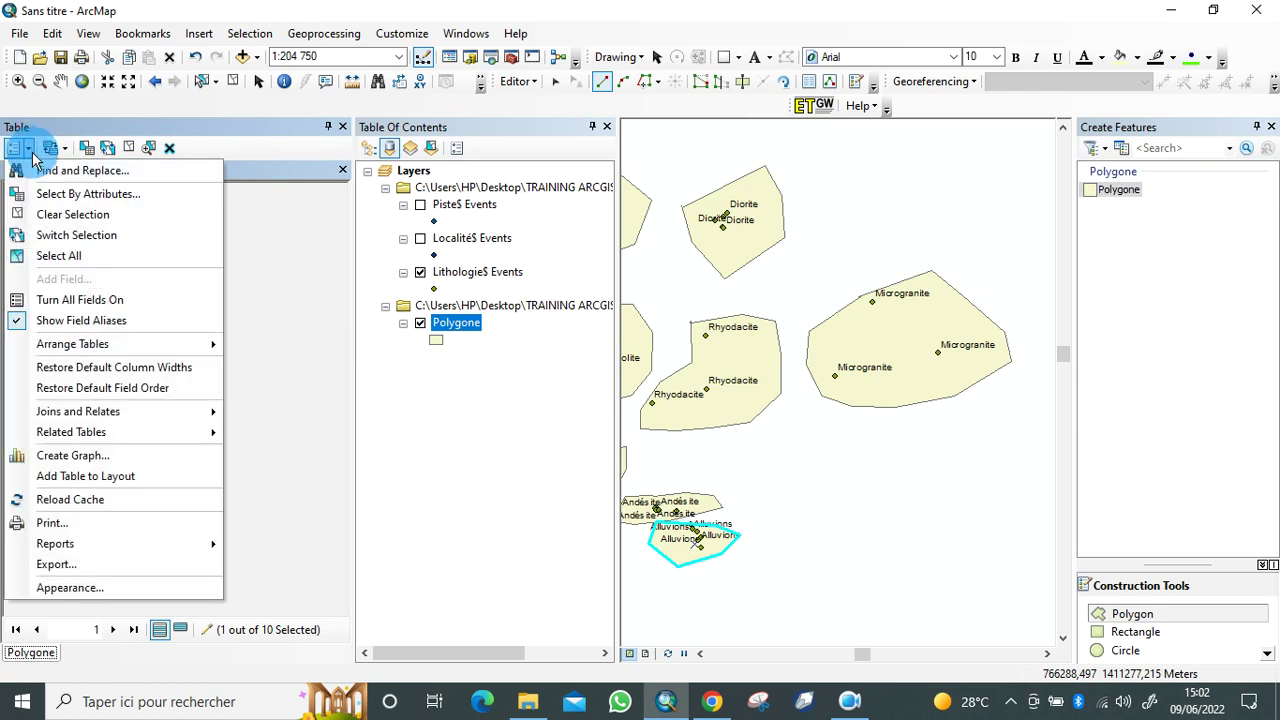
{"action": "left_click", "coordinate": [252, 208]}
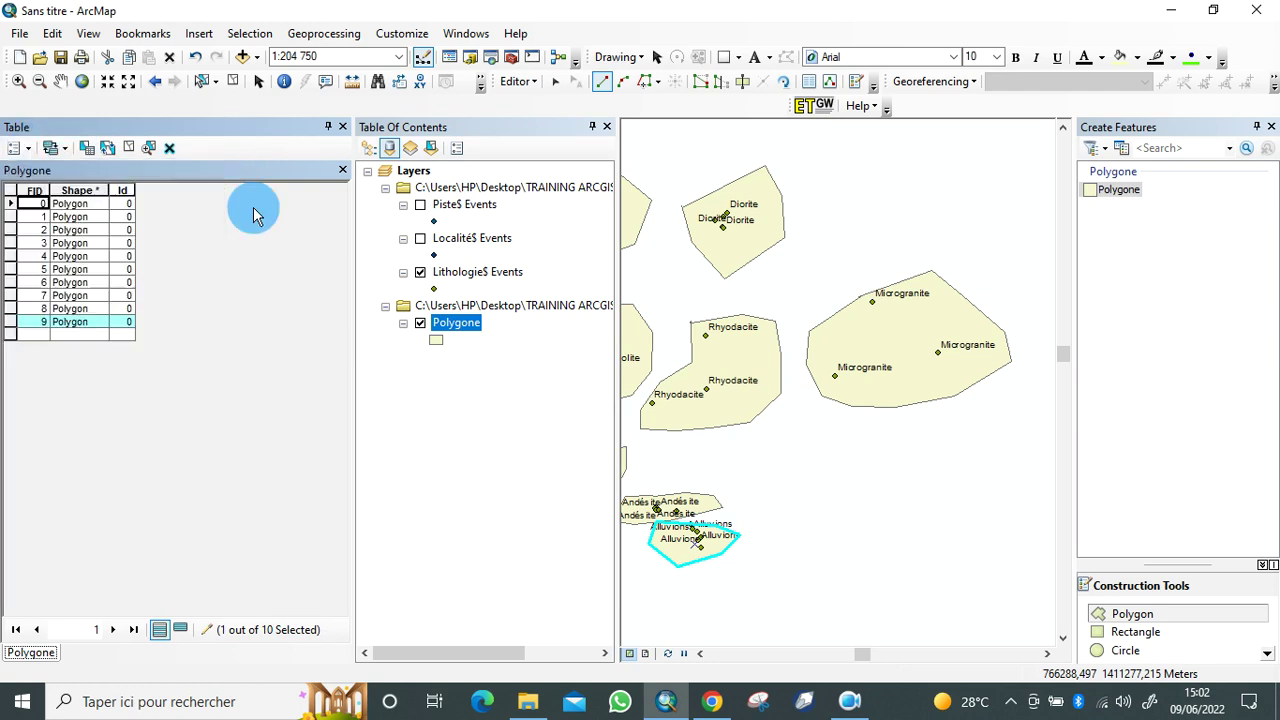
{"action": "left_click", "coordinate": [343, 128]}
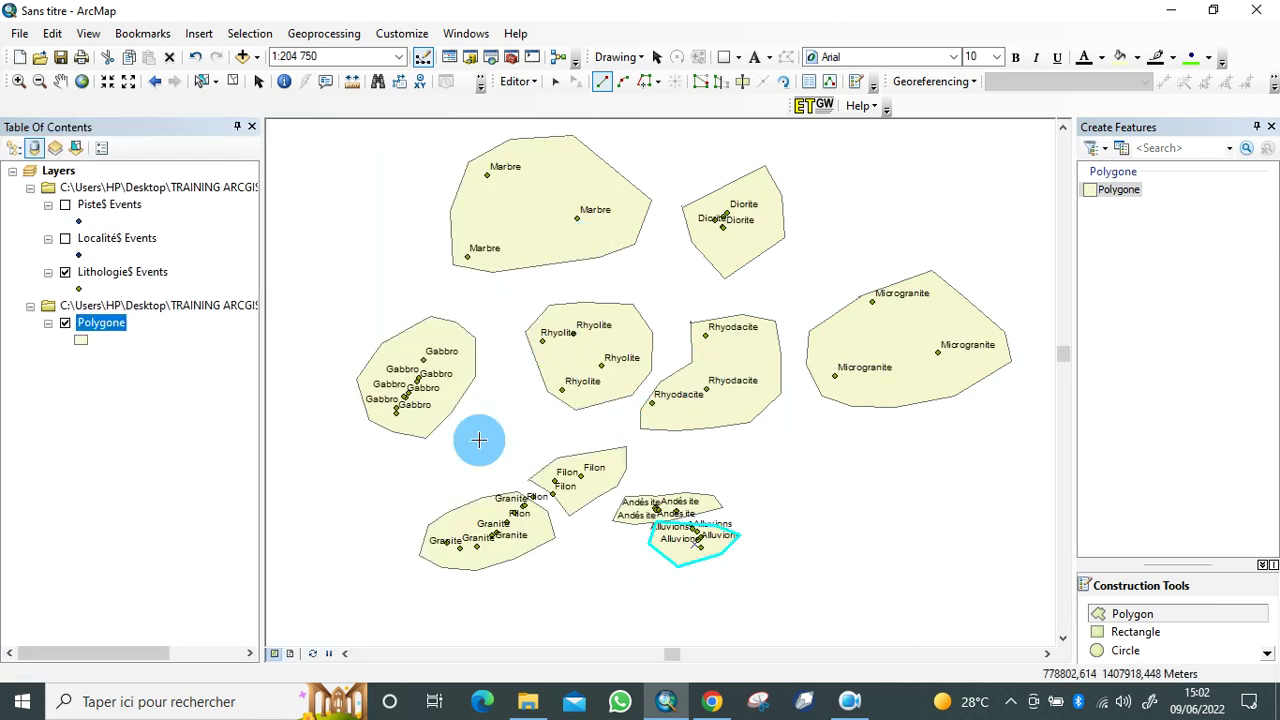
Step: Stop the edit session and save the digitized polygons
{"action": "left_click", "coordinate": [518, 82]}
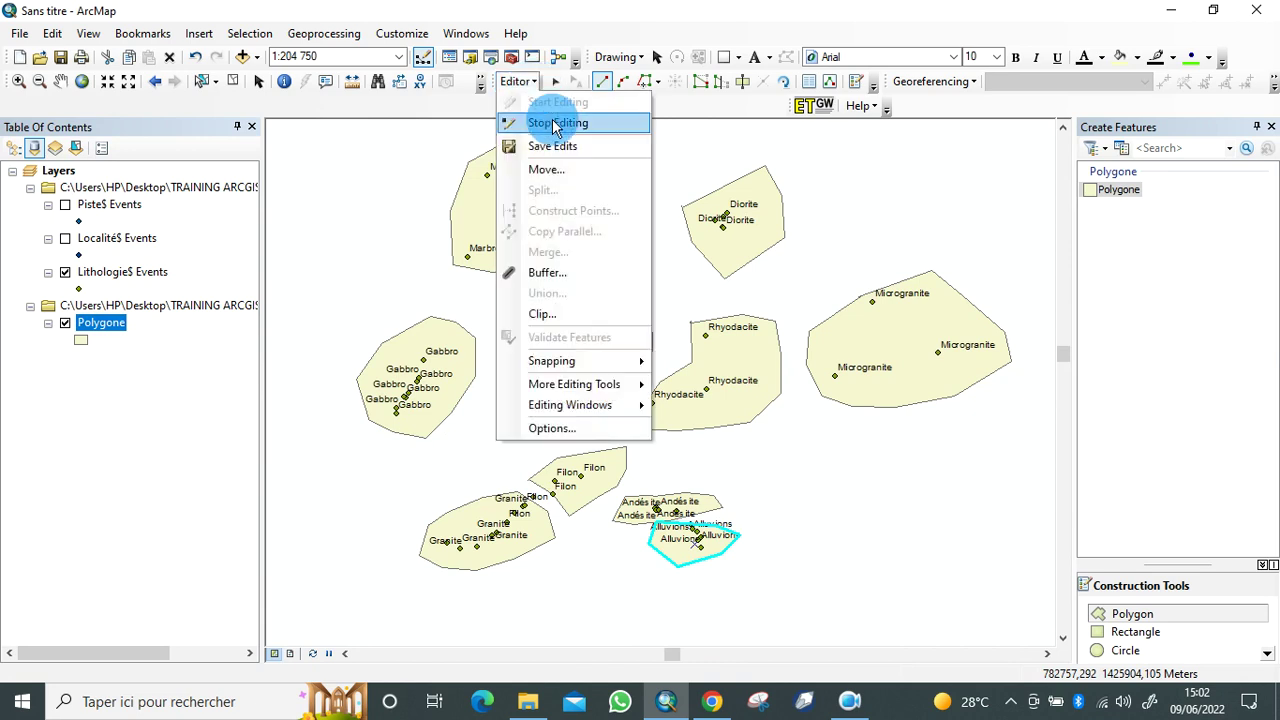
{"action": "left_click", "coordinate": [550, 122]}
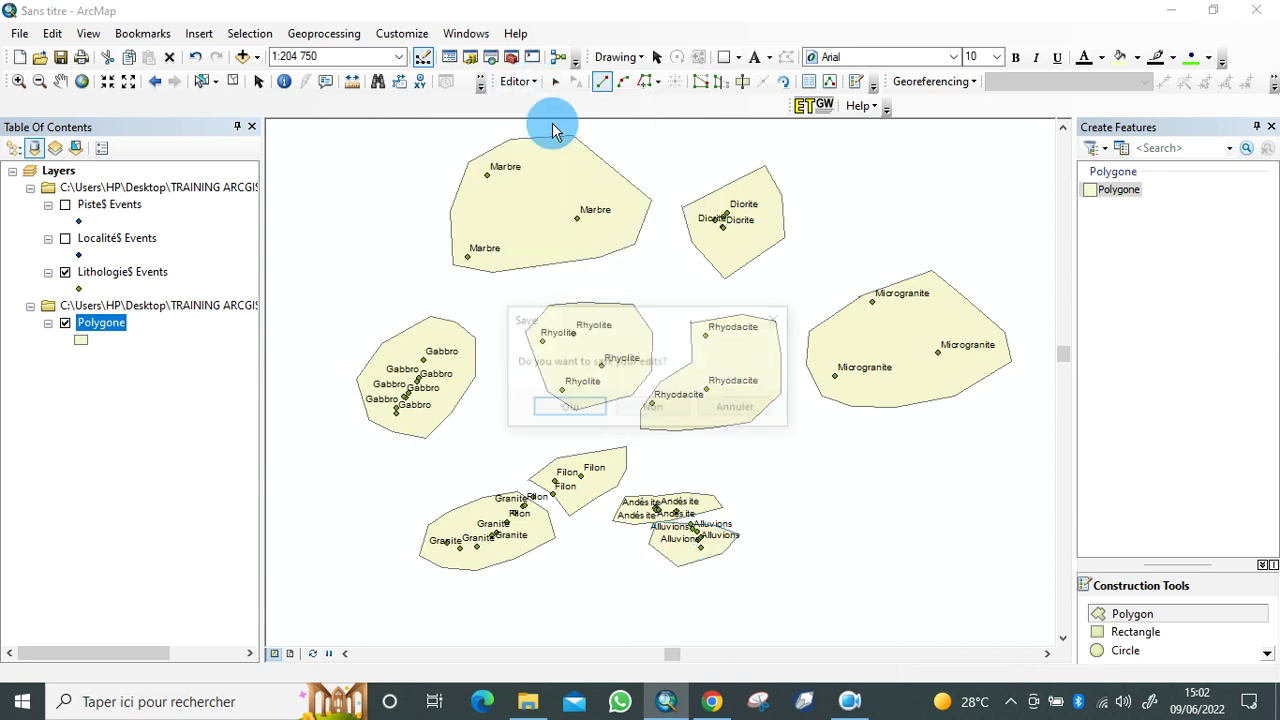
{"action": "left_click", "coordinate": [567, 409]}
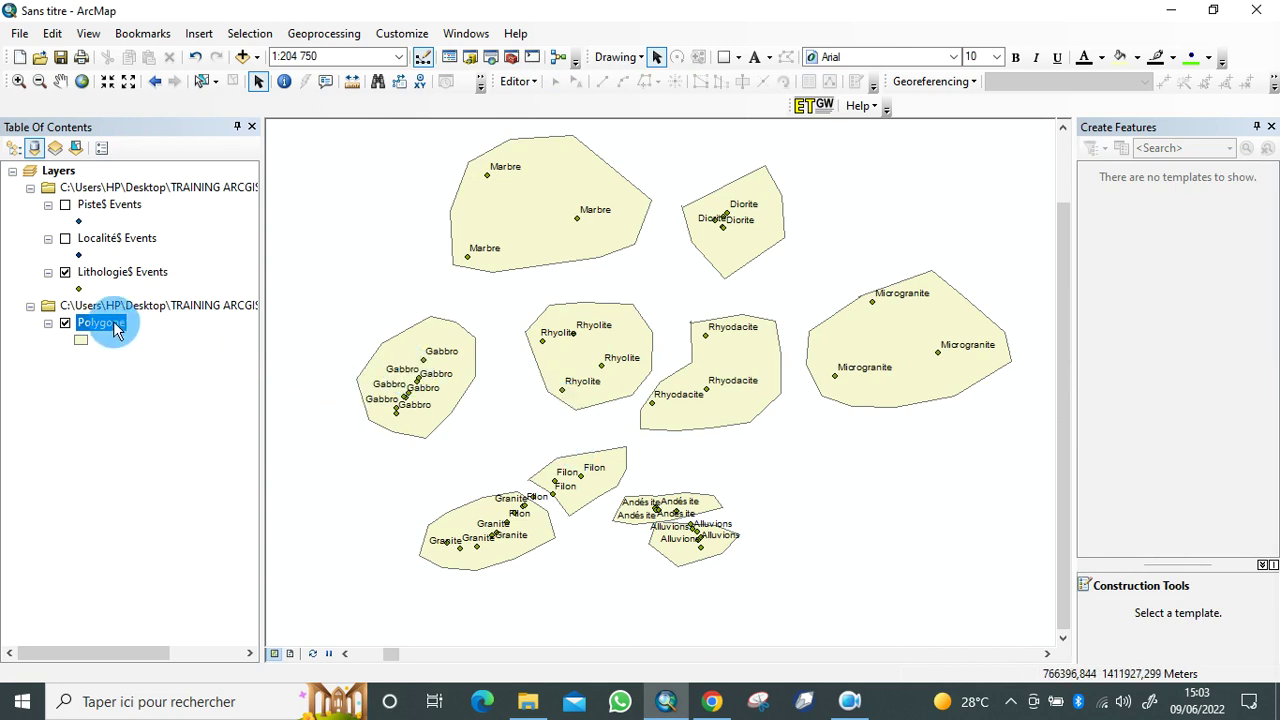
Step: Add a Short Integer field named lithologie to the Polygone layer's attribute table and close the table
{"action": "right_click", "coordinate": [117, 331]}
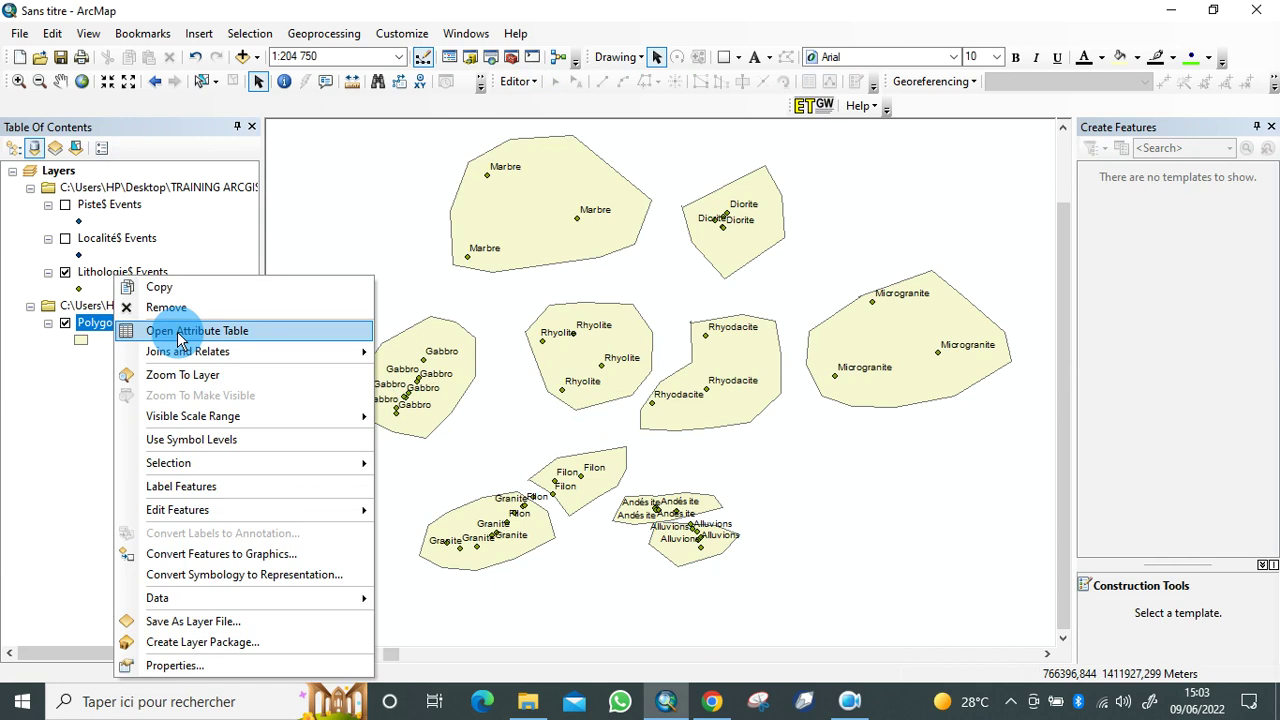
{"action": "left_click", "coordinate": [181, 337]}
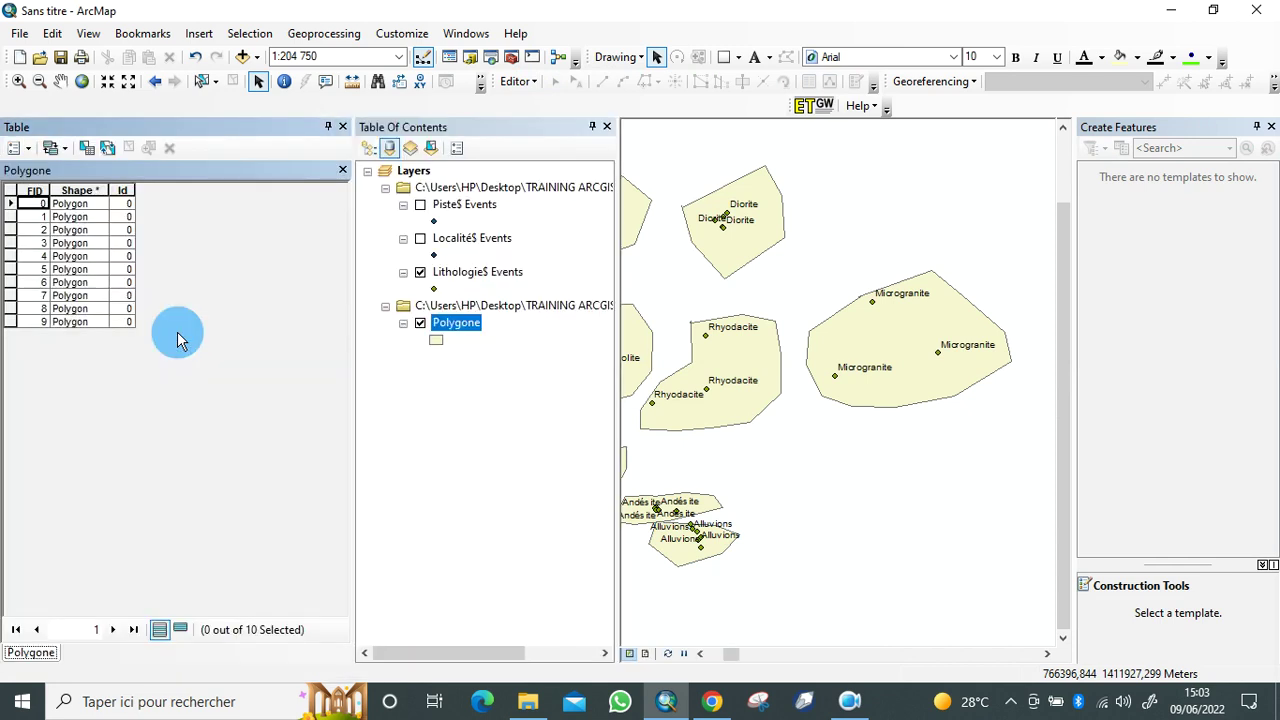
{"action": "left_click", "coordinate": [30, 155]}
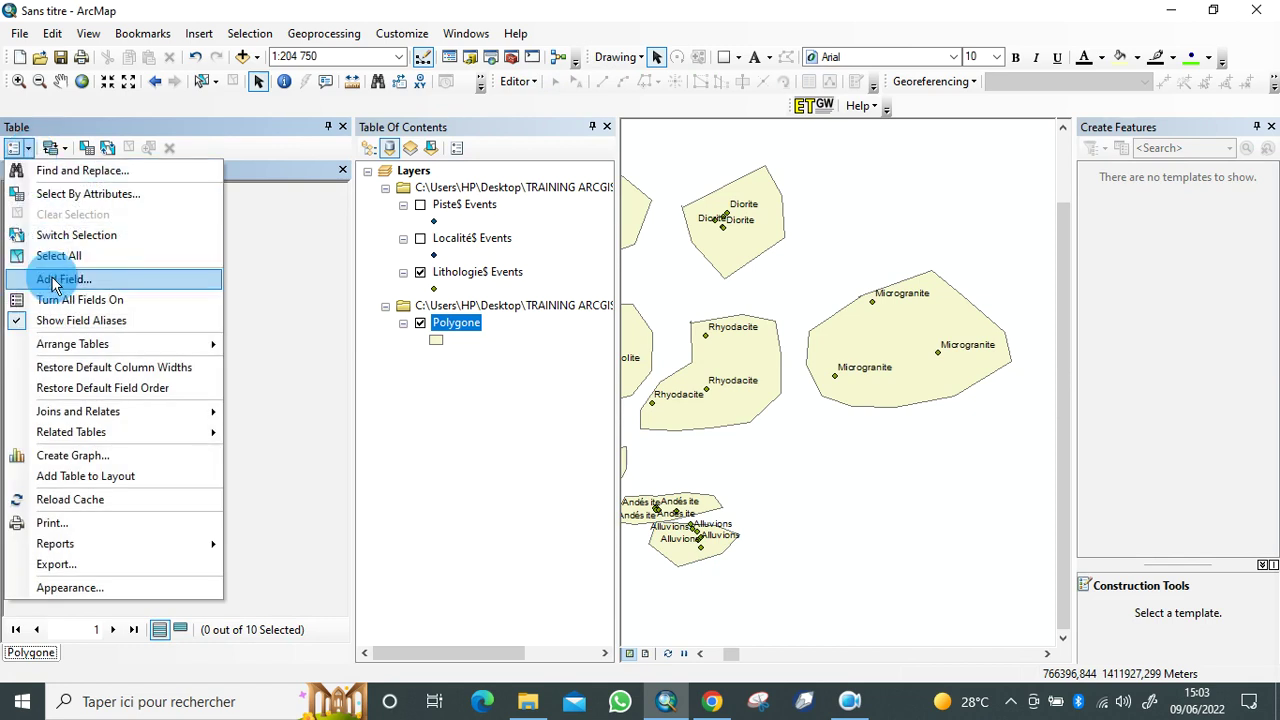
{"action": "left_click", "coordinate": [55, 281]}
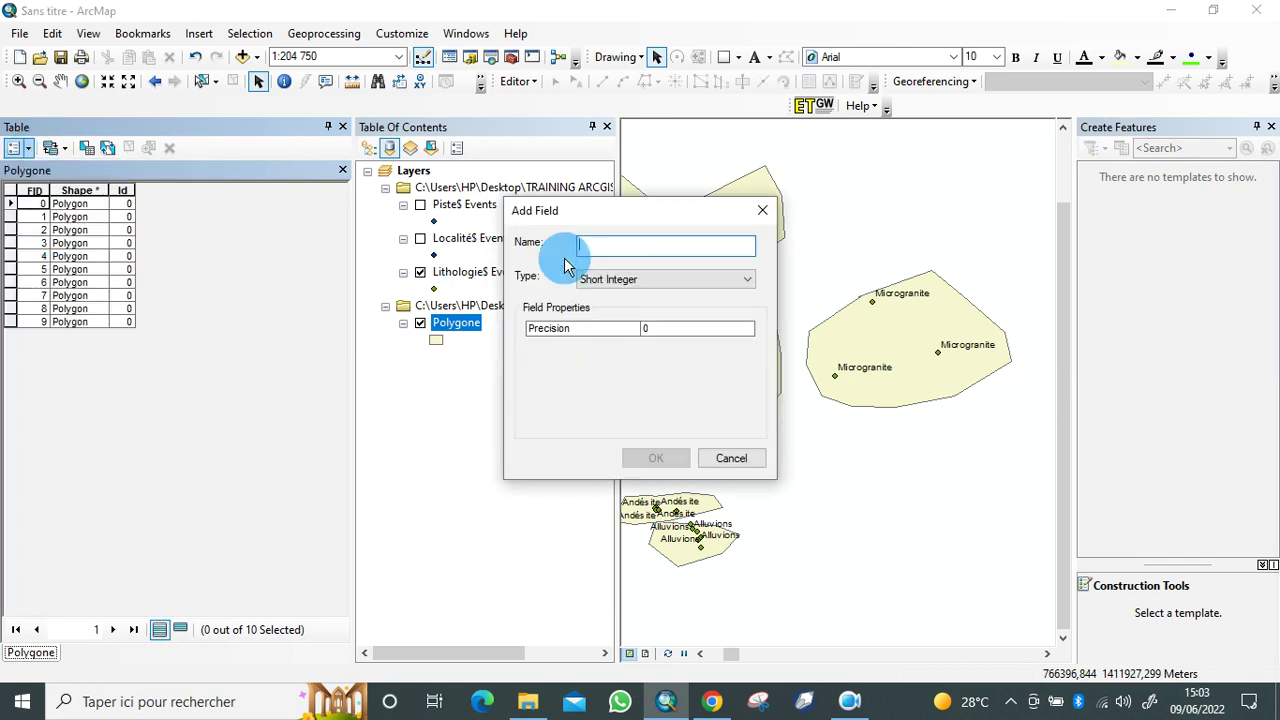
{"action": "type", "text": "N"}
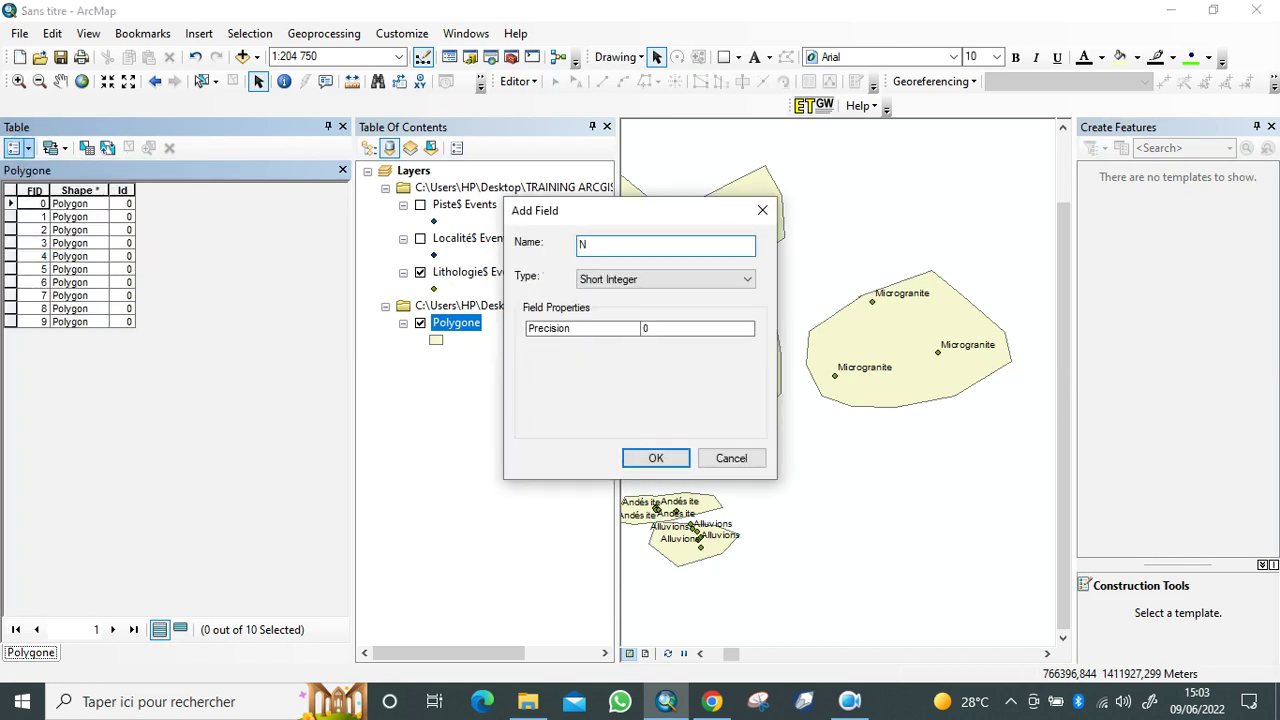
{"action": "key", "text": "BackSpace"}
{"action": "type", "text": "lithologie"}
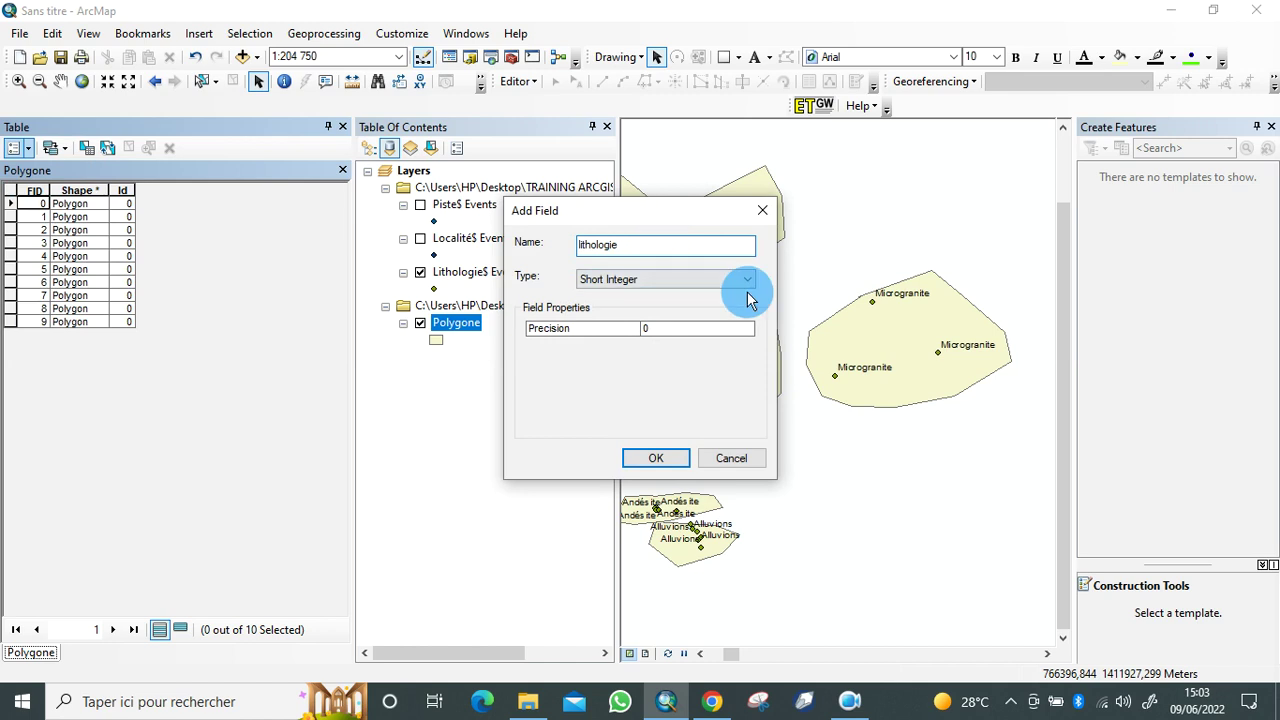
{"action": "left_click", "coordinate": [647, 458]}
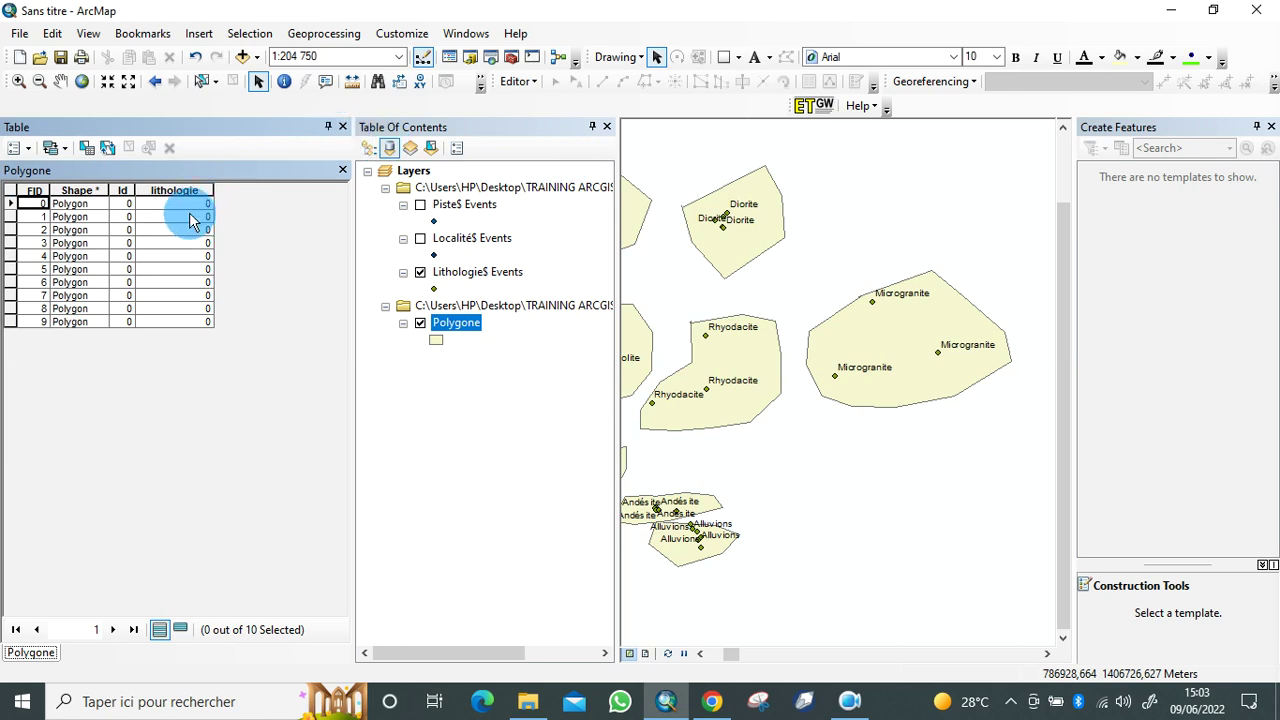
{"action": "left_click", "coordinate": [343, 128]}
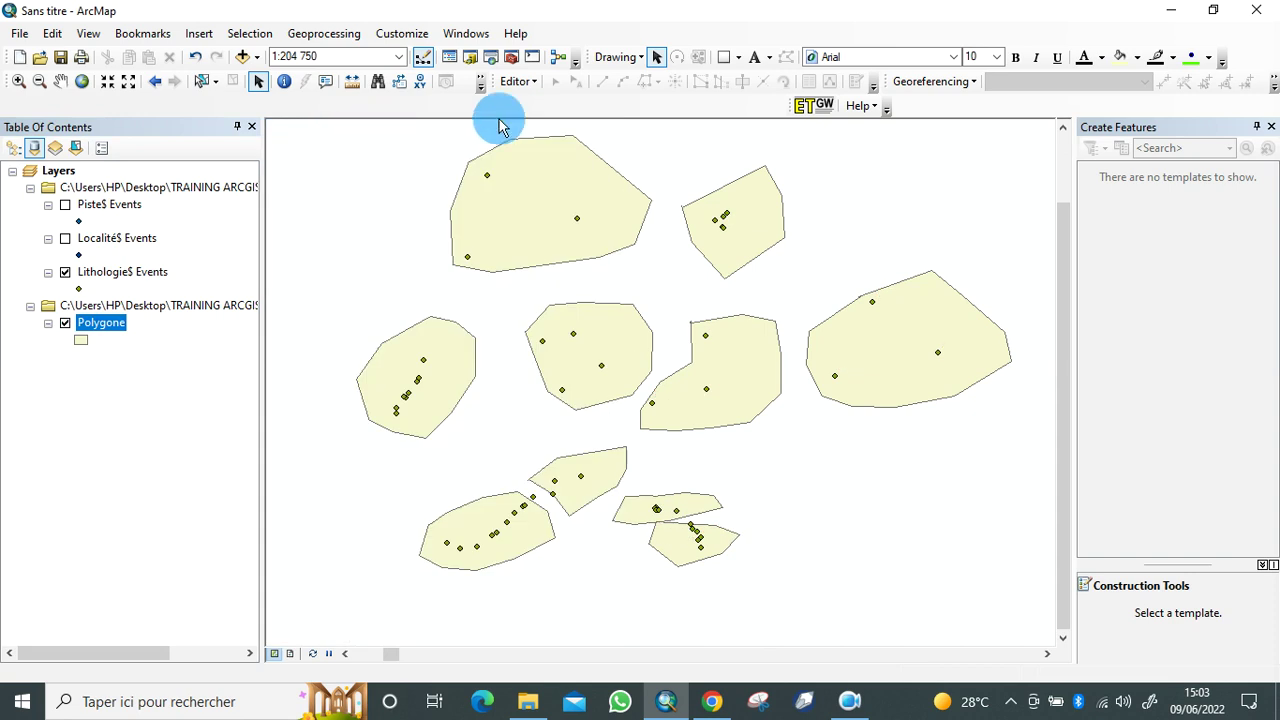
Step: Start an edit session on the Polygone layer and open its attribute table
{"action": "left_click", "coordinate": [535, 85]}
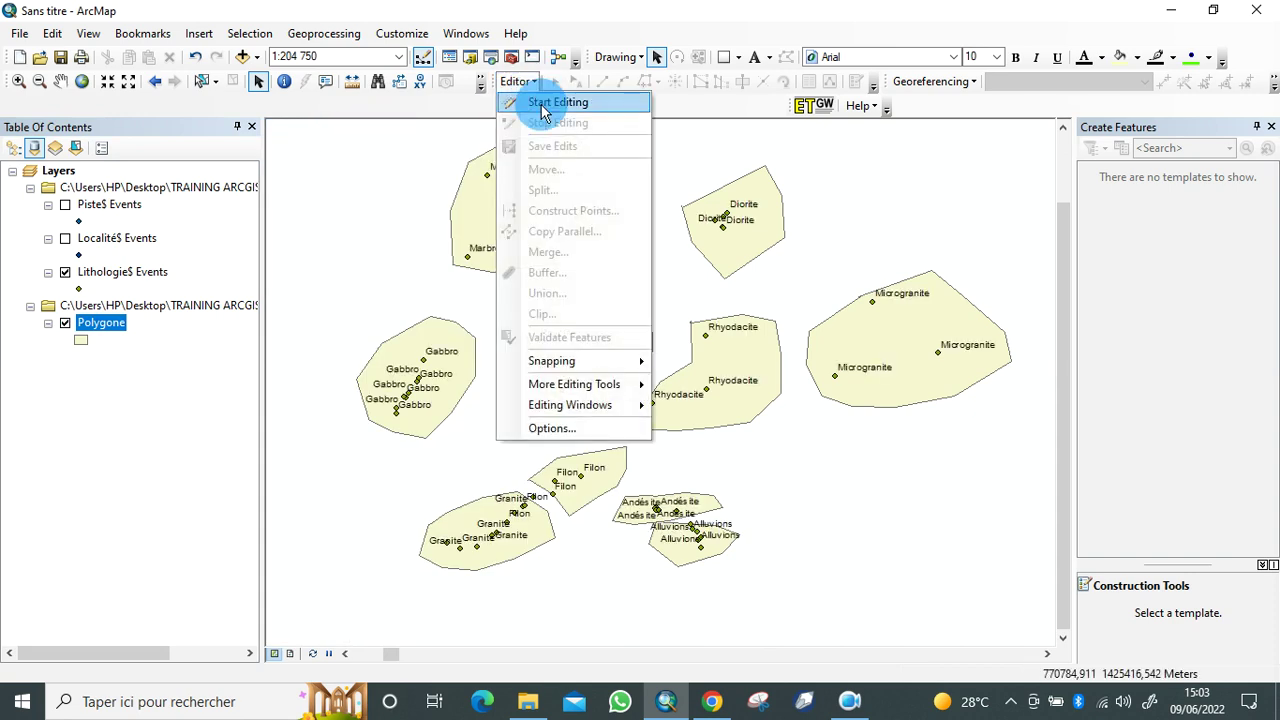
{"action": "left_click", "coordinate": [534, 104]}
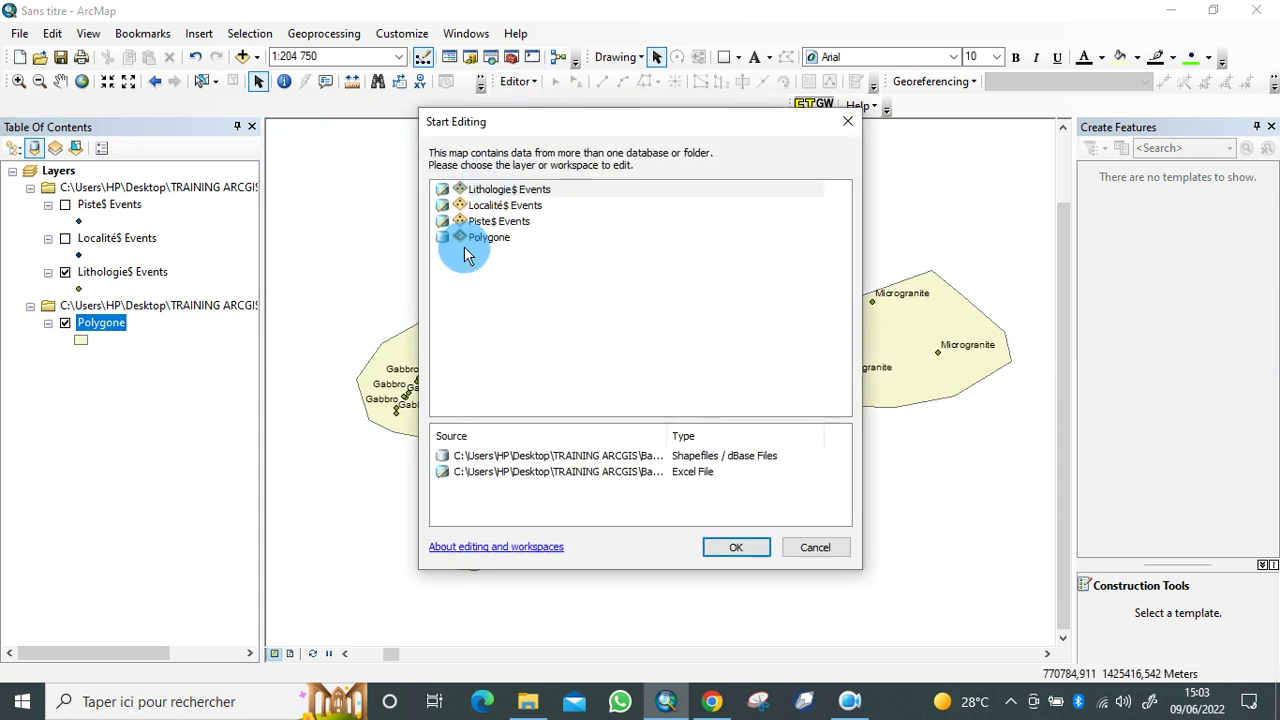
{"action": "left_click", "coordinate": [484, 242]}
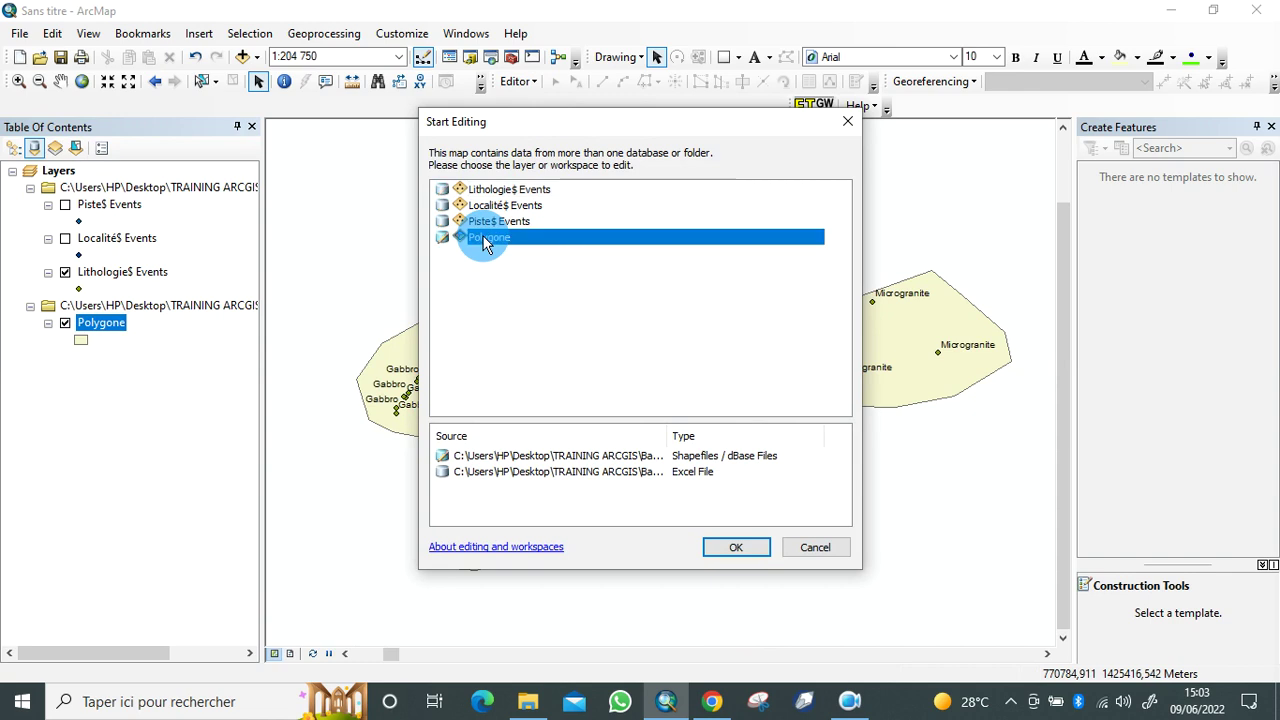
{"action": "left_click", "coordinate": [721, 546]}
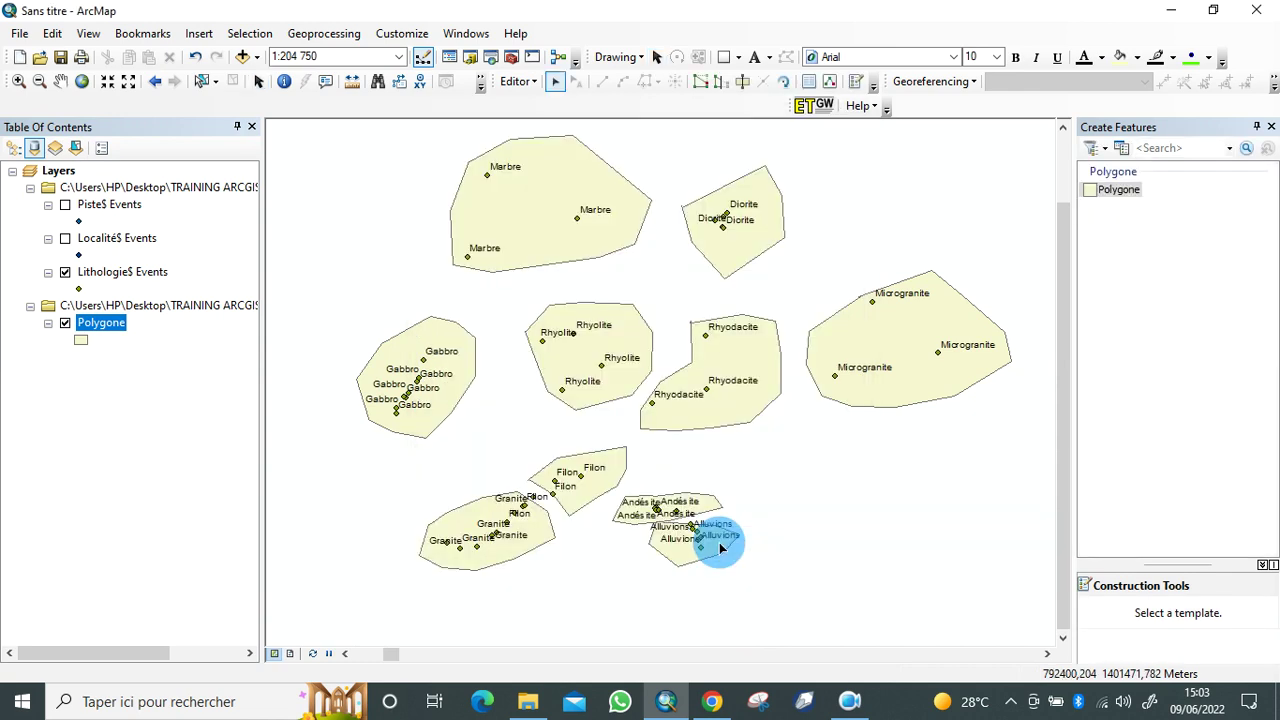
{"action": "right_click", "coordinate": [100, 322]}
{"action": "mouse_move", "coordinate": [172, 350]}
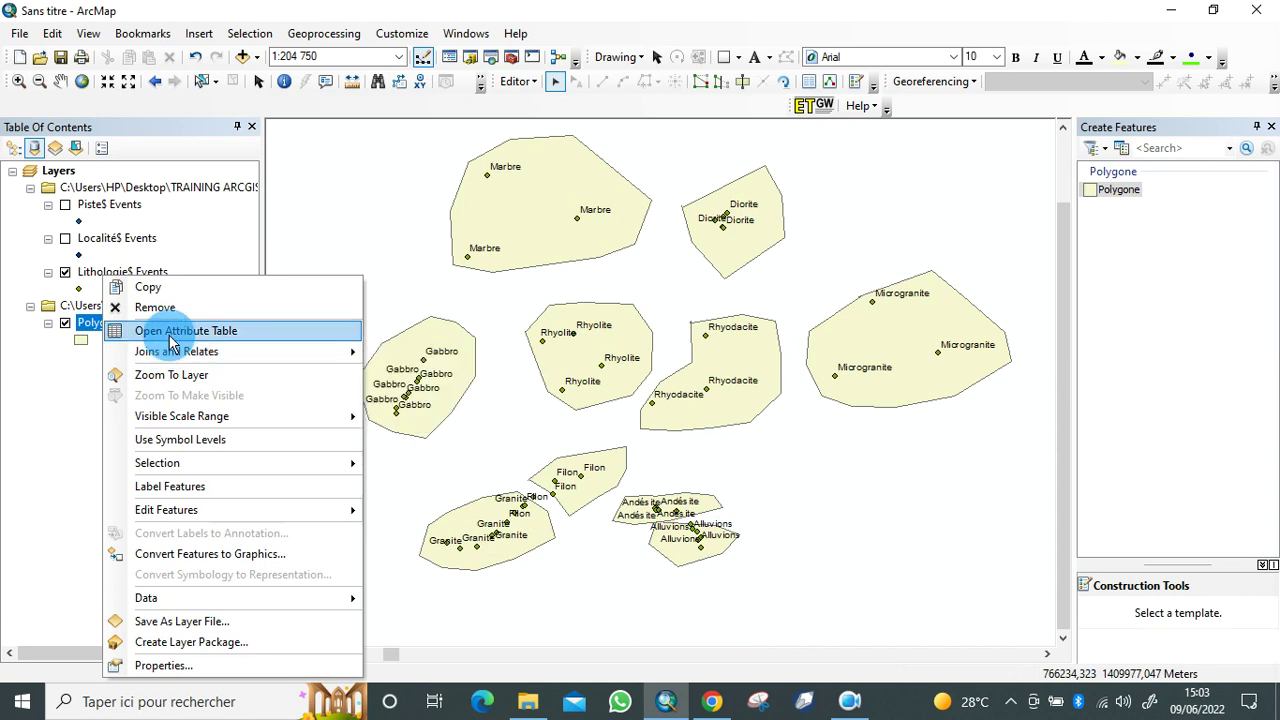
{"action": "left_click", "coordinate": [172, 331]}
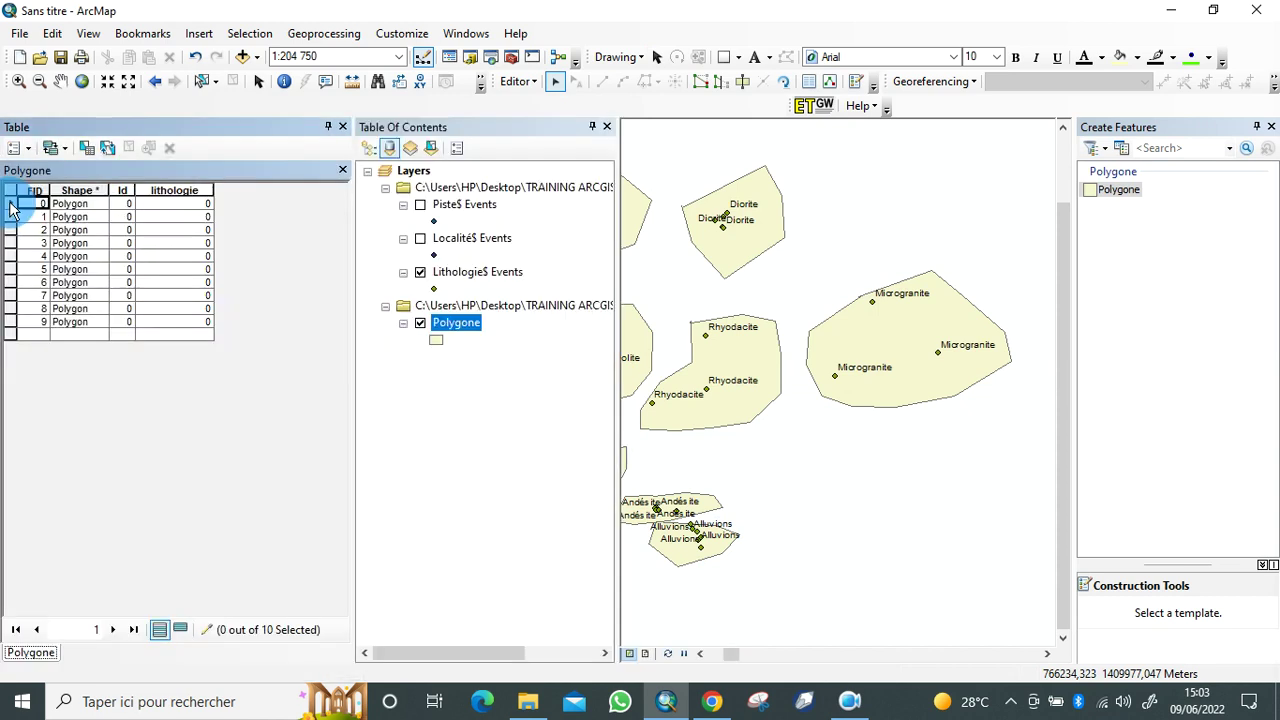
Step: Try to enter Alluvions as the lithologie value of the polygon with FID 9
{"action": "left_click", "coordinate": [11, 205]}
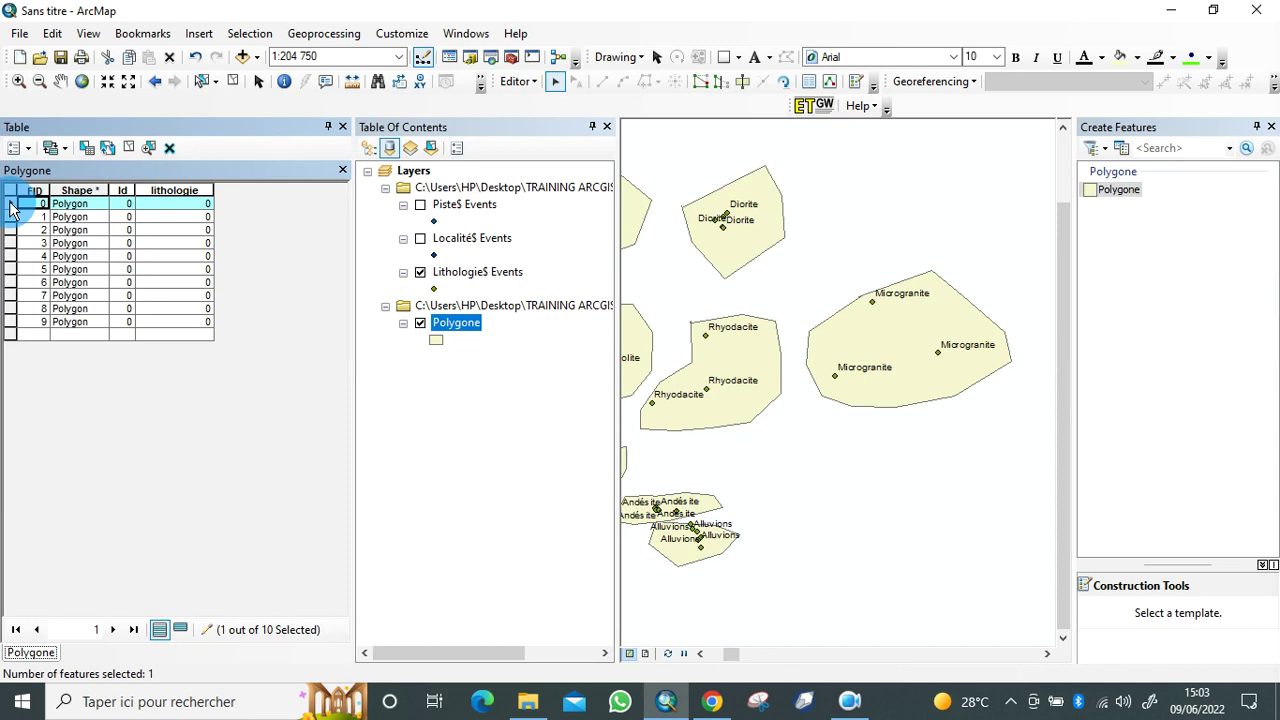
{"action": "left_click", "coordinate": [194, 251]}
{"action": "left_click", "coordinate": [178, 206]}
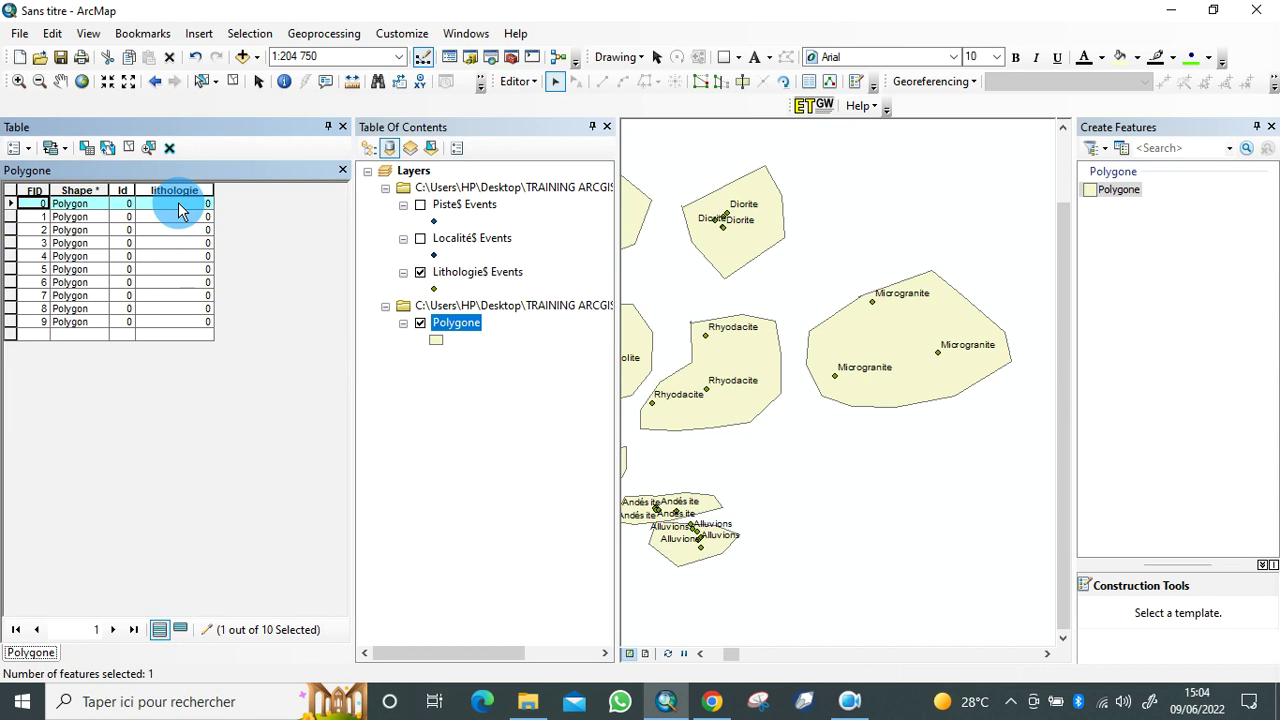
{"action": "left_click", "coordinate": [168, 323]}
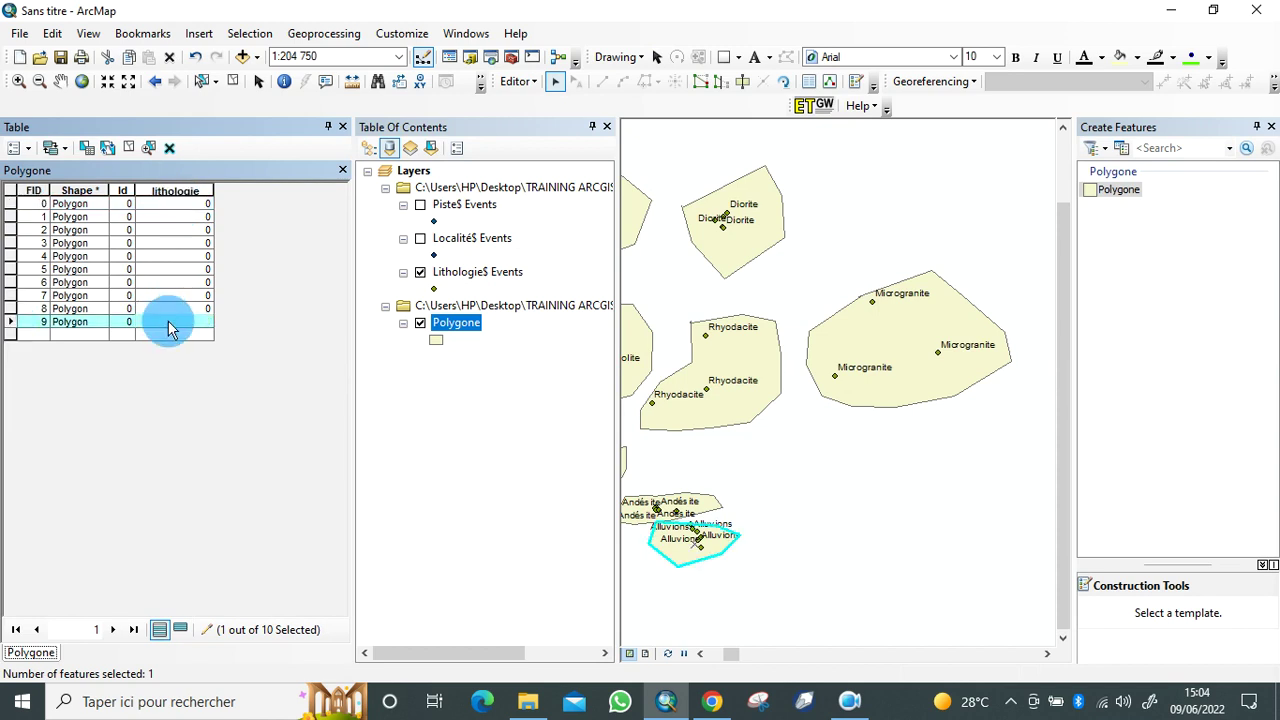
{"action": "left_click", "coordinate": [169, 322]}
{"action": "type", "text": "Alluvions"}
{"action": "left_click", "coordinate": [5, 308]}
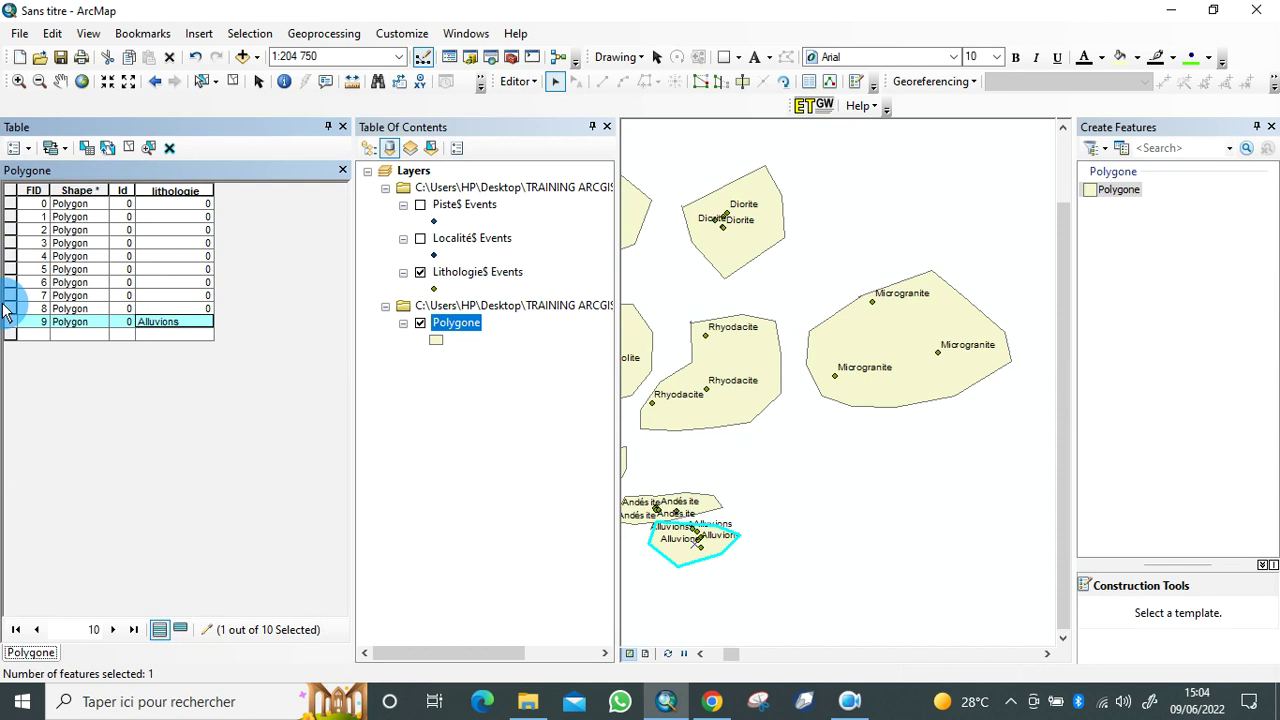
{"action": "left_click", "coordinate": [8, 318]}
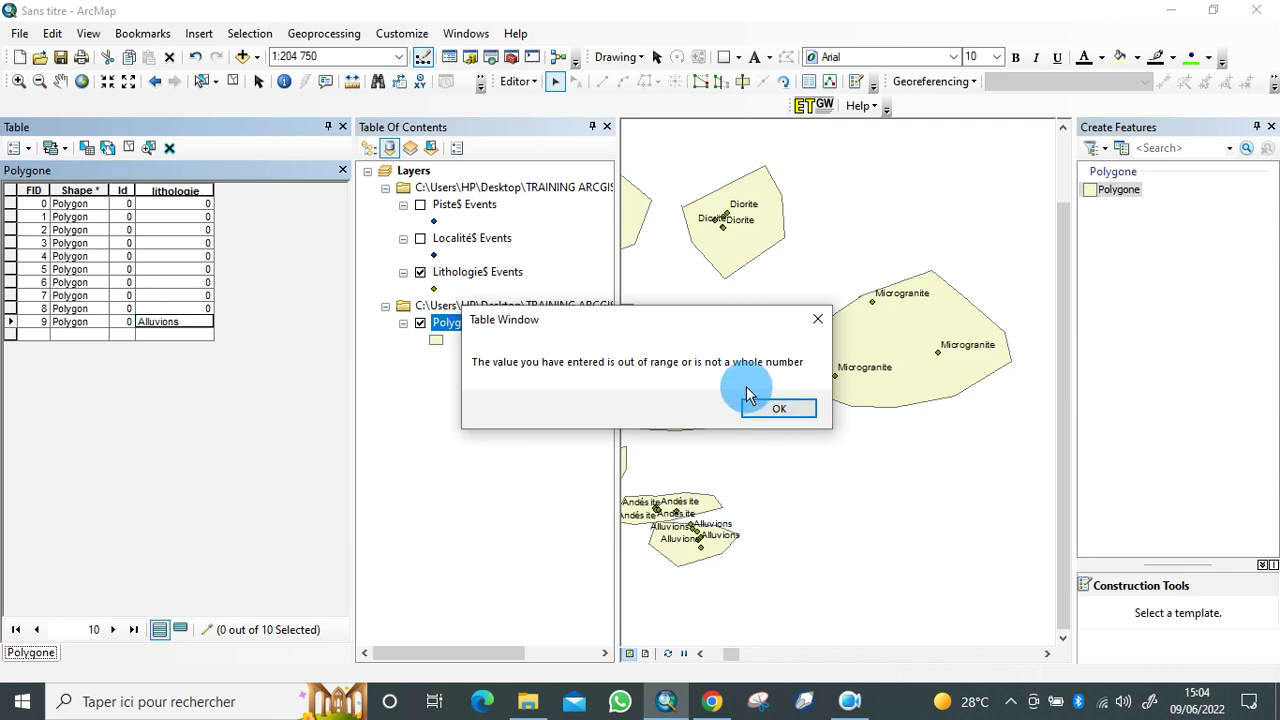
{"action": "left_click", "coordinate": [779, 414]}
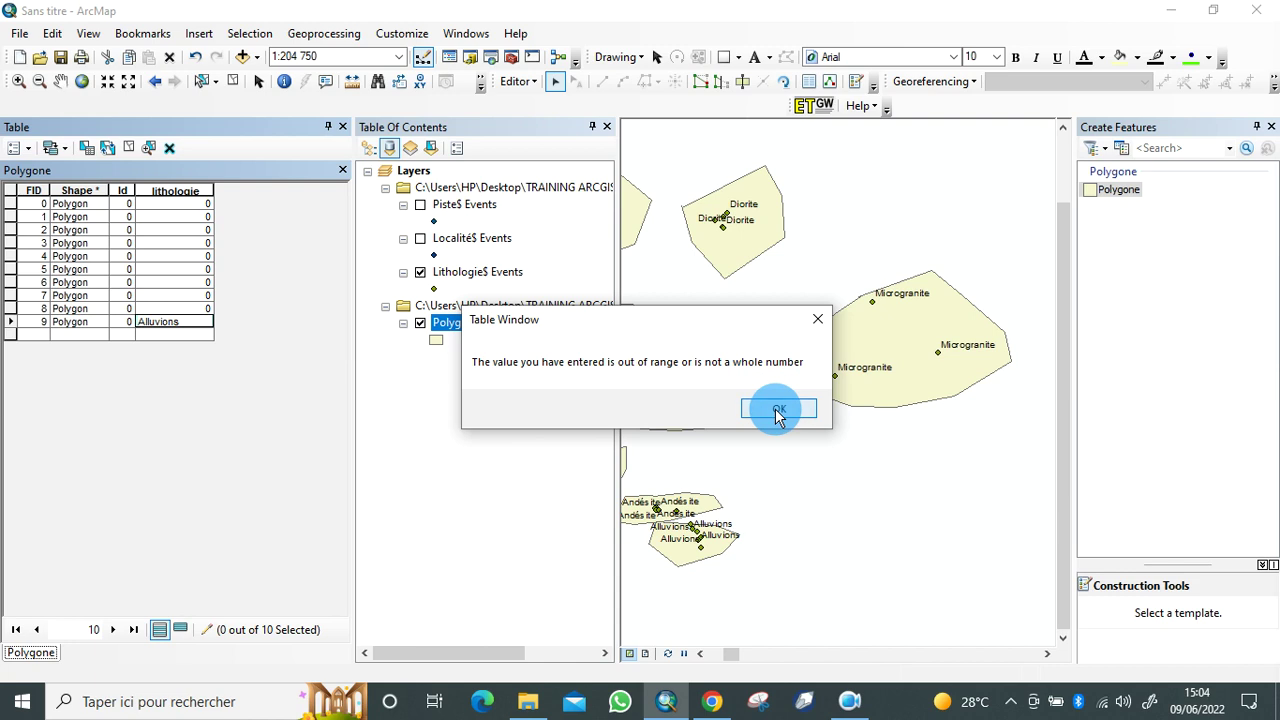
{"action": "left_click", "coordinate": [862, 716]}
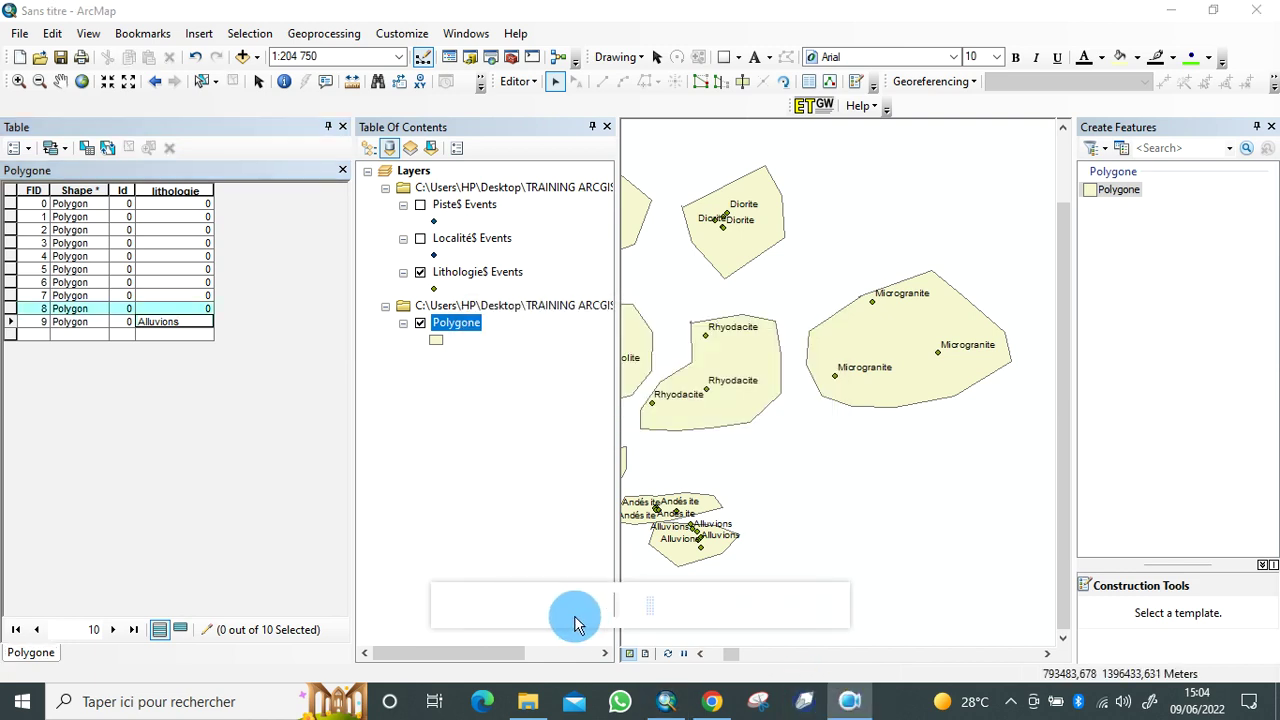
{"action": "left_click", "coordinate": [451, 604]}
{"action": "left_click", "coordinate": [451, 604]}
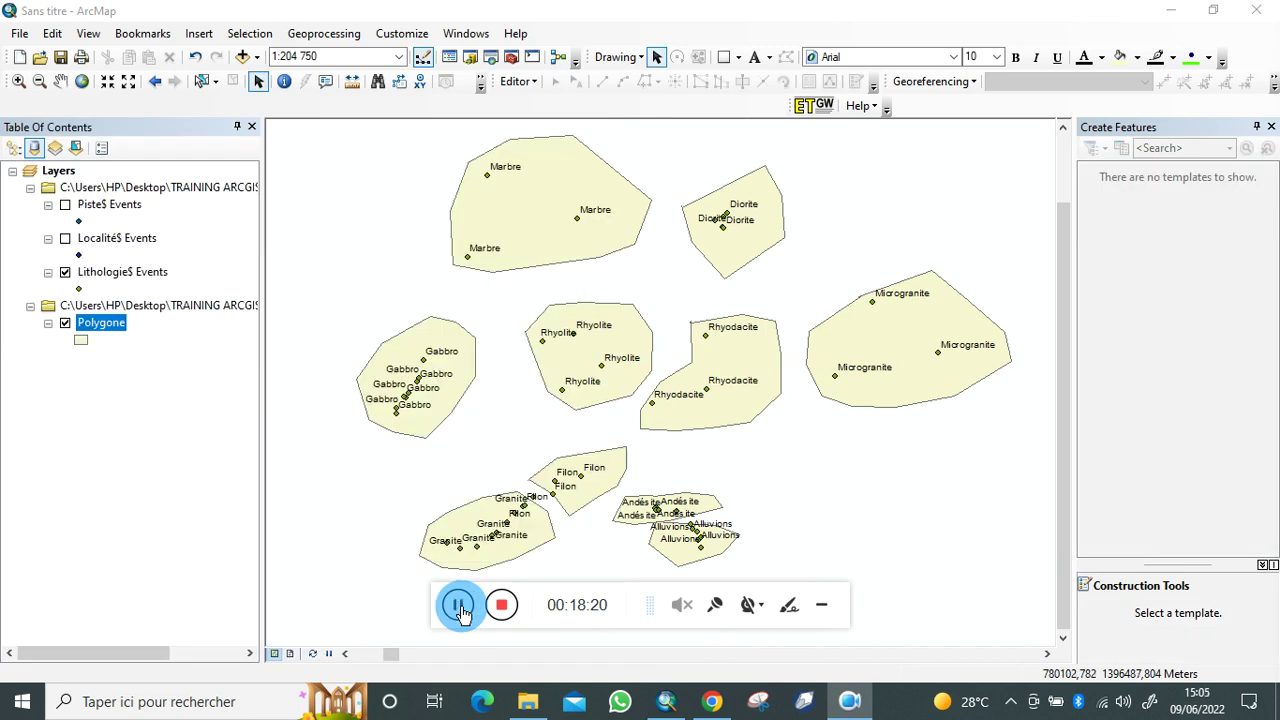
Step: Delete the lithologie field from the Polygone layer's attribute table
{"action": "right_click", "coordinate": [106, 330]}
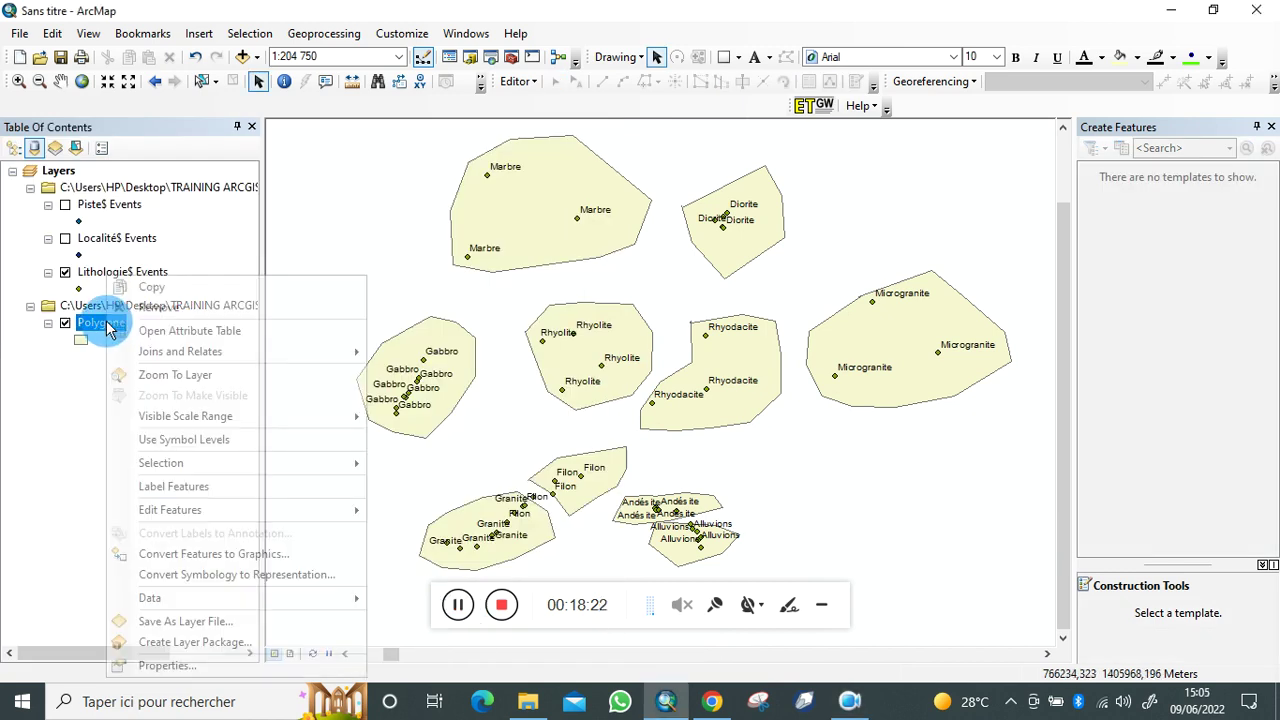
{"action": "left_click", "coordinate": [196, 340]}
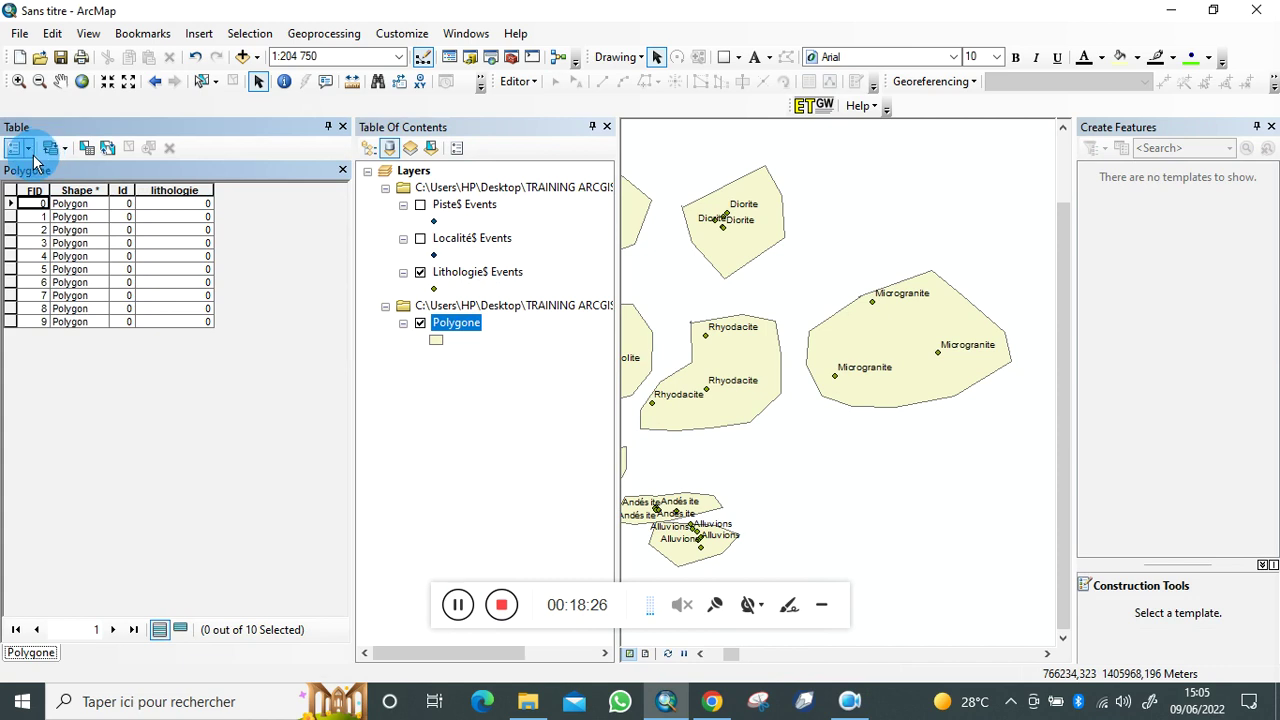
{"action": "left_click", "coordinate": [155, 190]}
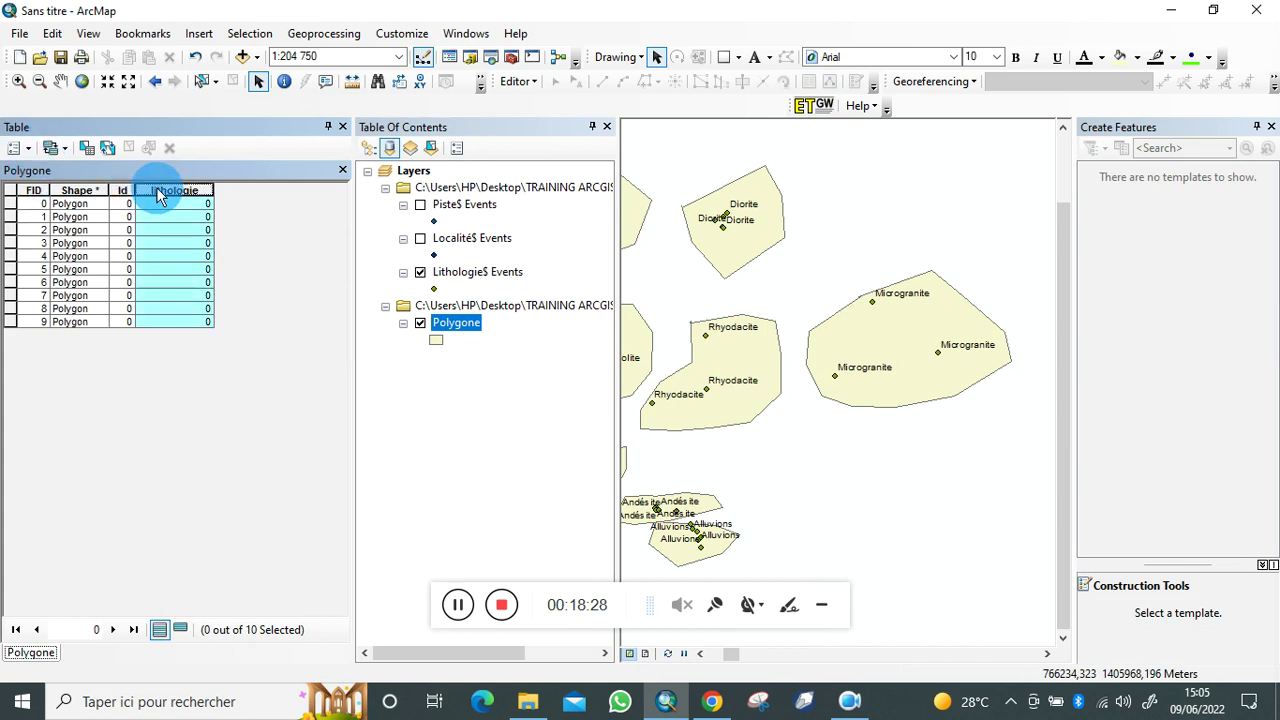
{"action": "right_click", "coordinate": [157, 196]}
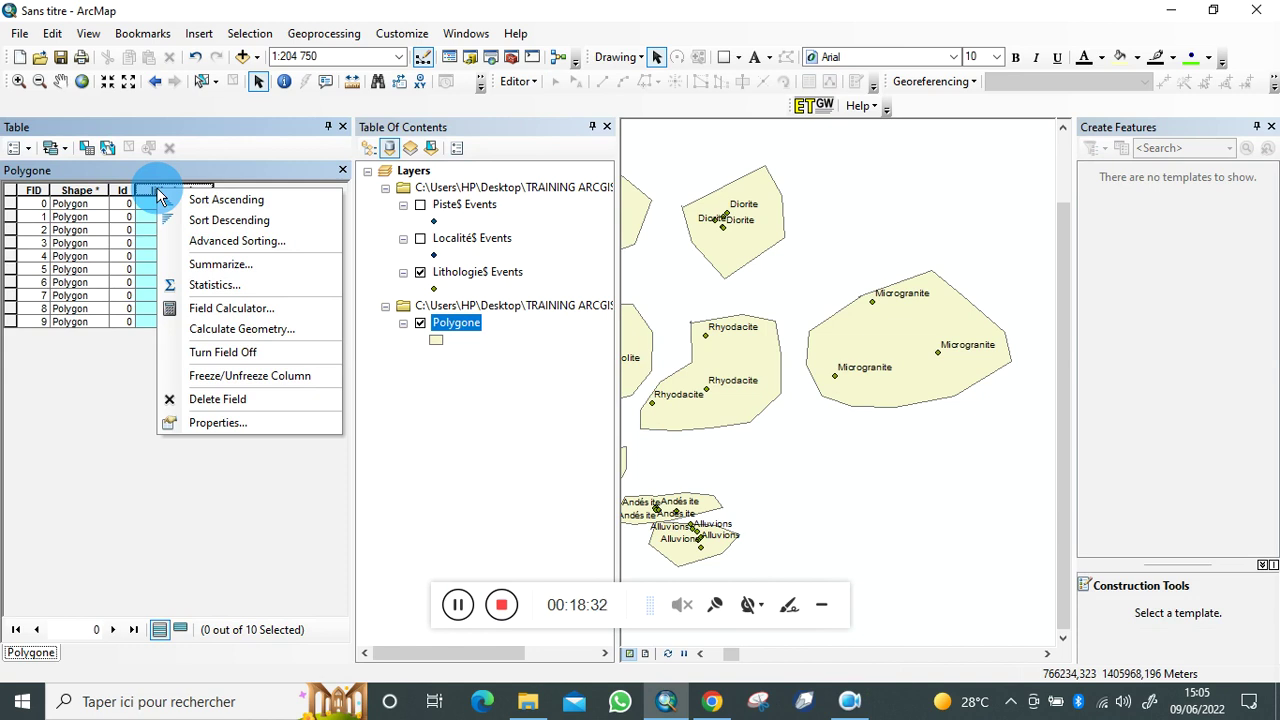
{"action": "left_click", "coordinate": [232, 400]}
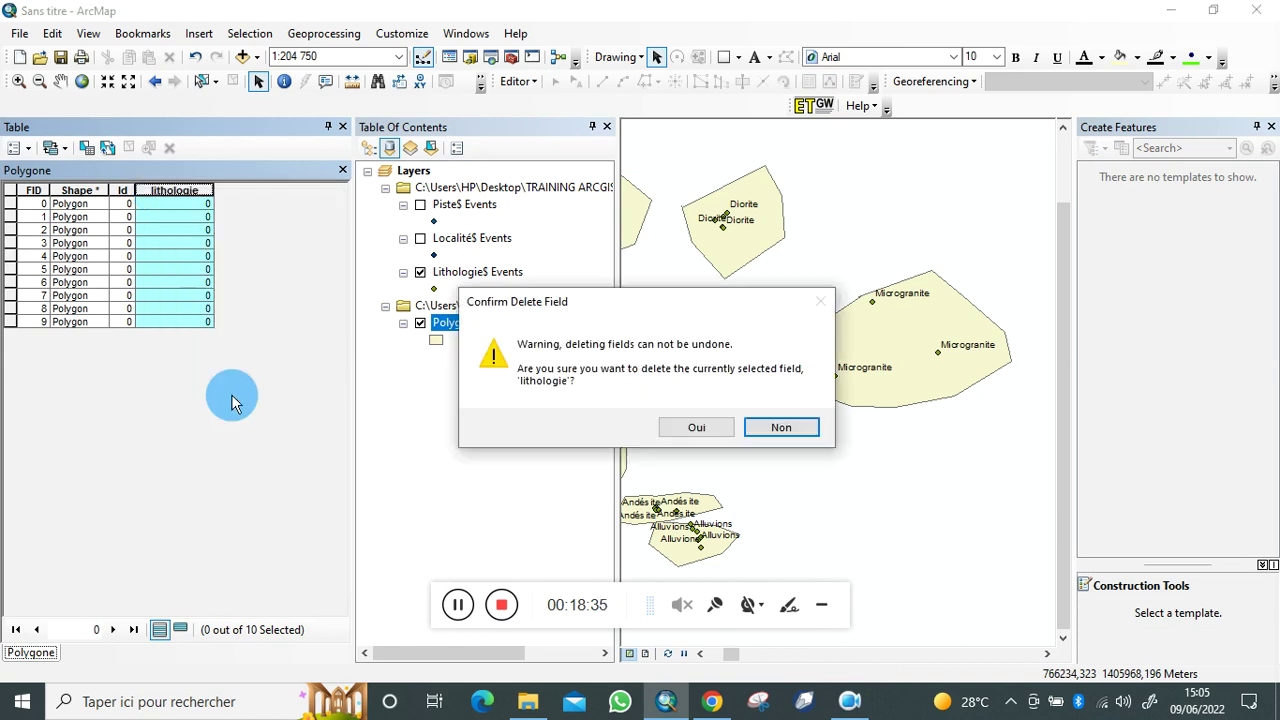
{"action": "left_click", "coordinate": [682, 430]}
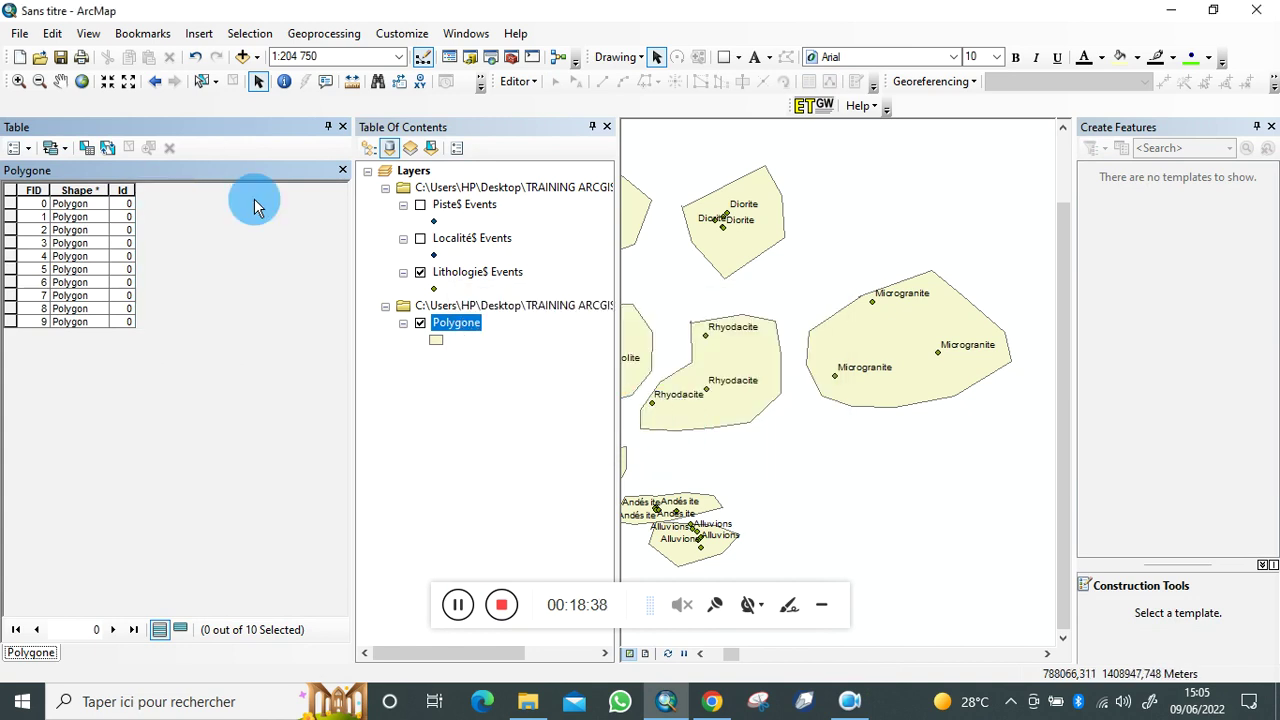
Step: Add a Text field named Lithologie with a length of 50 to the Polygone attribute table and close the table
{"action": "left_click", "coordinate": [20, 148]}
{"action": "left_click", "coordinate": [55, 280]}
{"action": "type", "text": "L"}
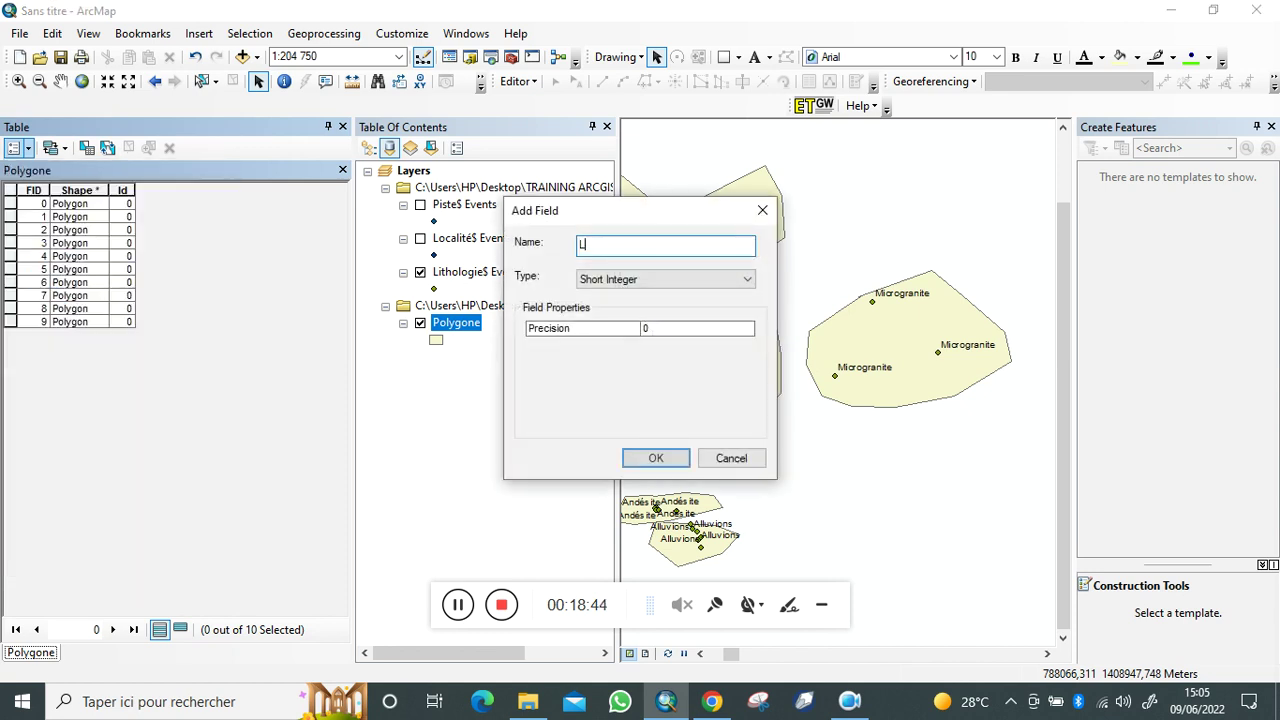
{"action": "type", "text": "ithologie"}
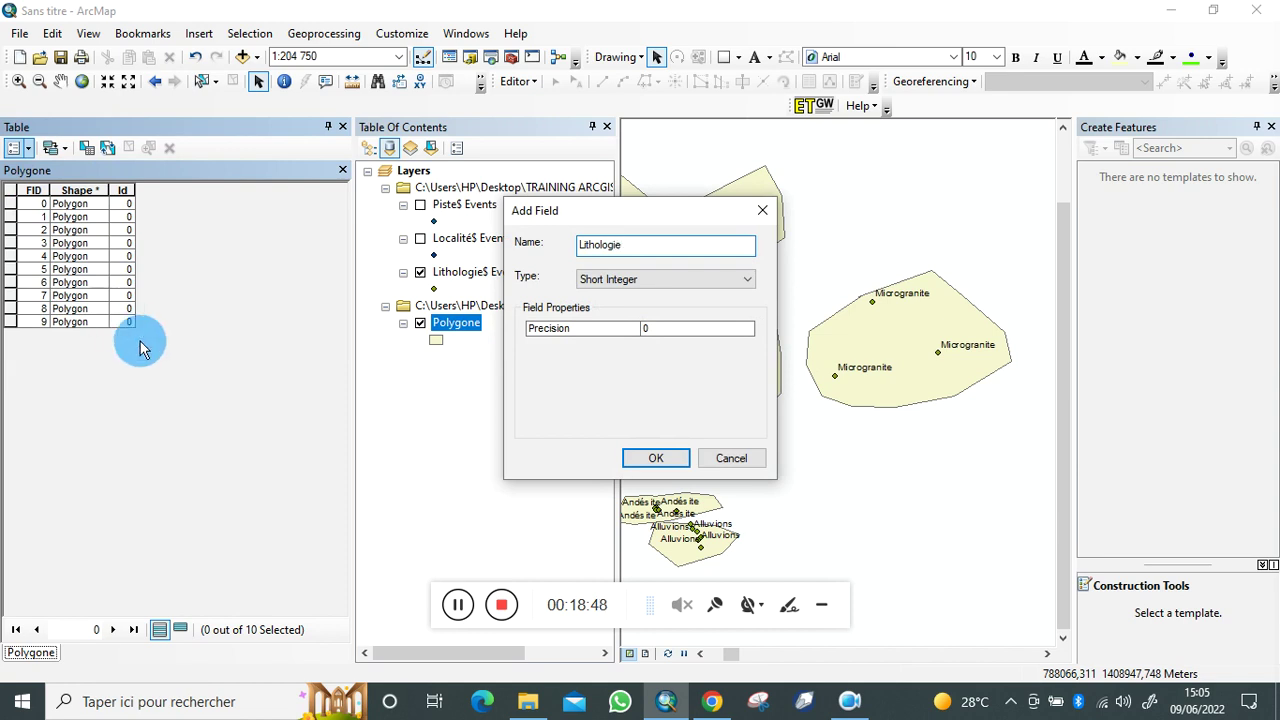
{"action": "left_click", "coordinate": [747, 276]}
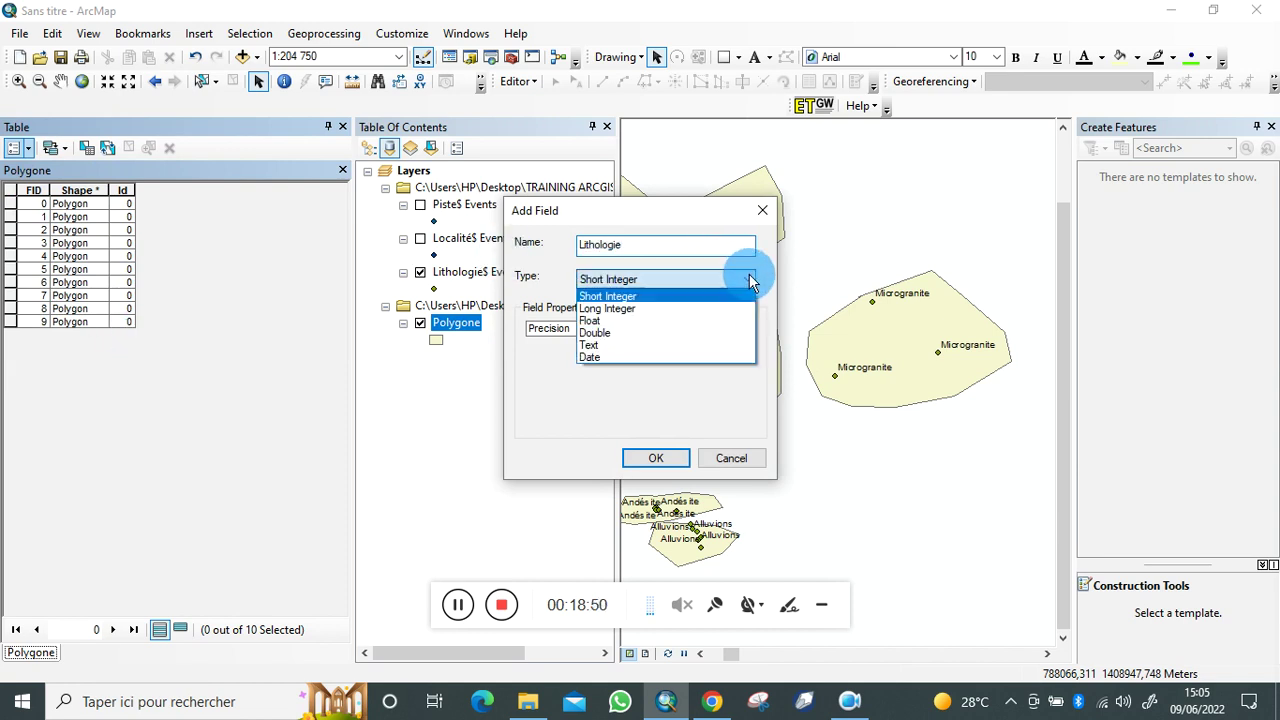
{"action": "left_click", "coordinate": [648, 345]}
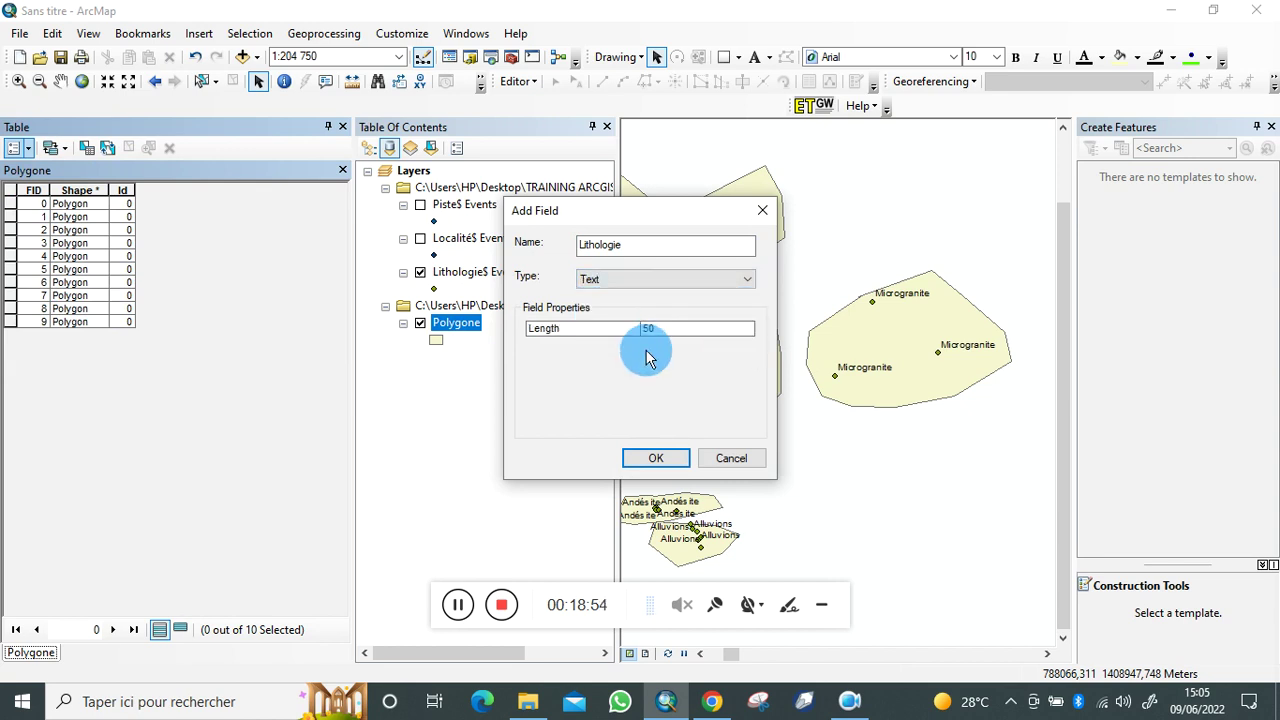
{"action": "left_click", "coordinate": [655, 462]}
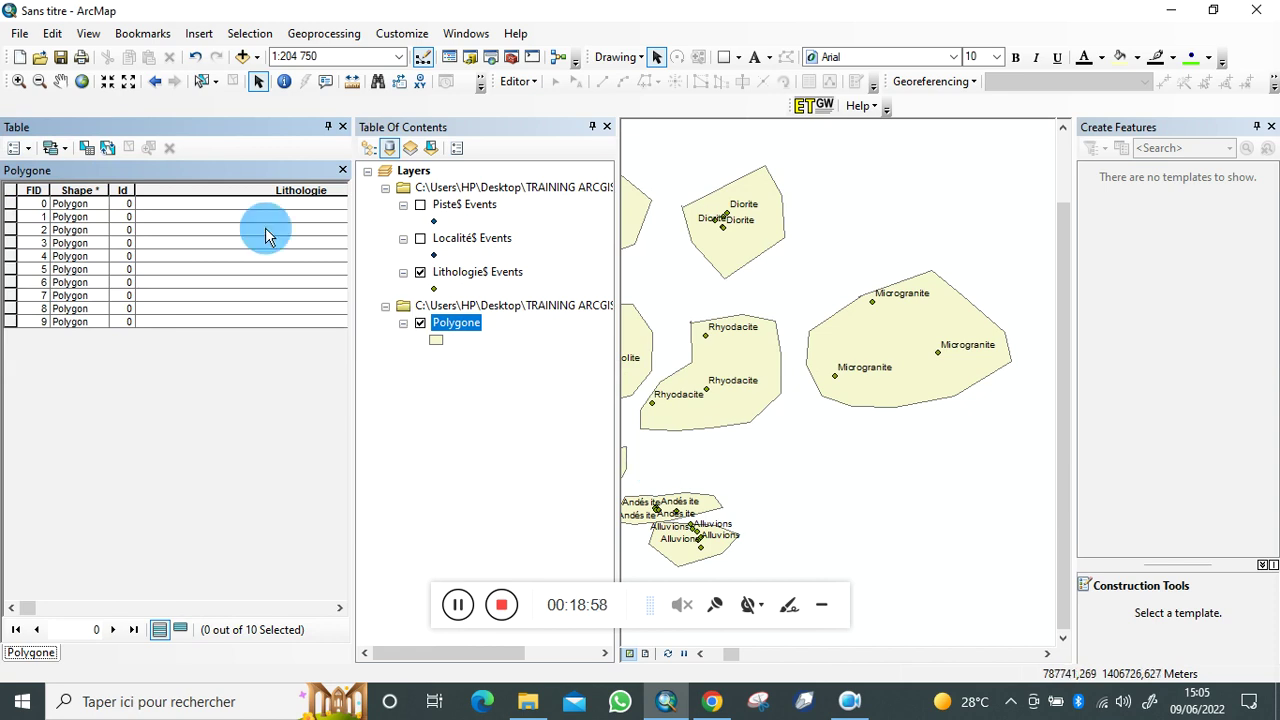
{"action": "left_click", "coordinate": [342, 127]}
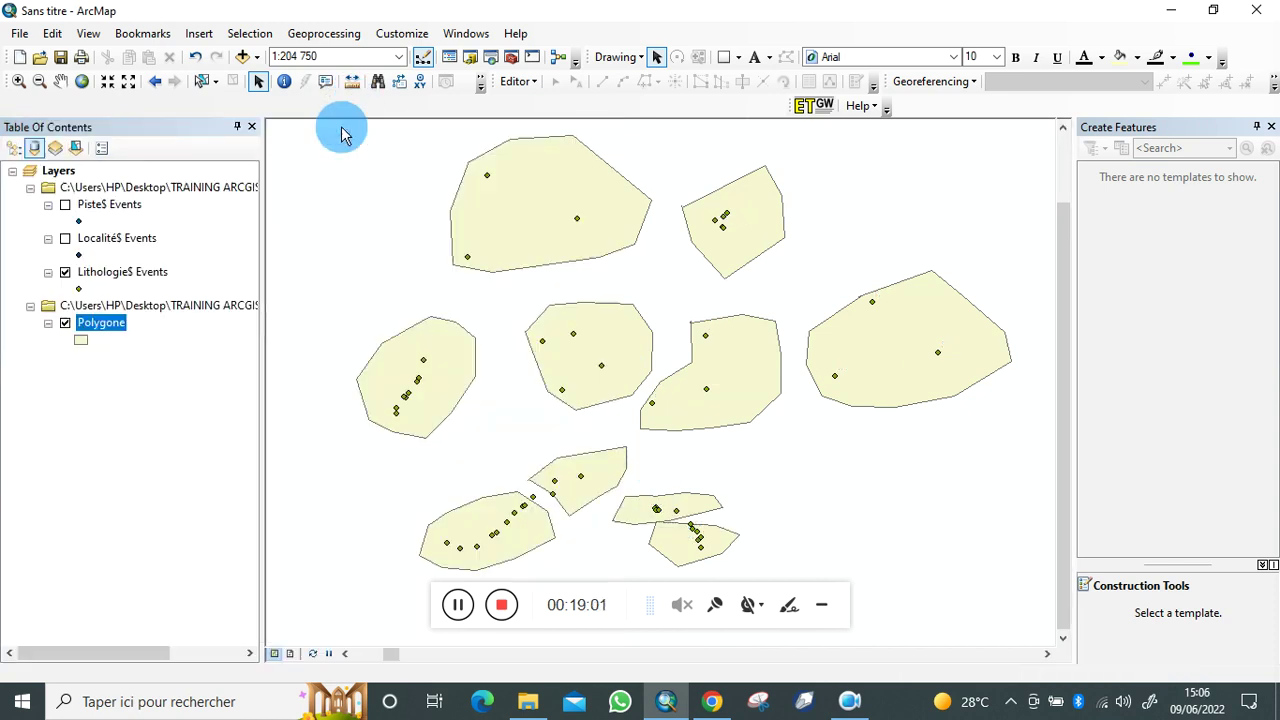
Step: Start editing the Polygone layer and open its attribute table with the new Lithologie text field
{"action": "left_click", "coordinate": [520, 81]}
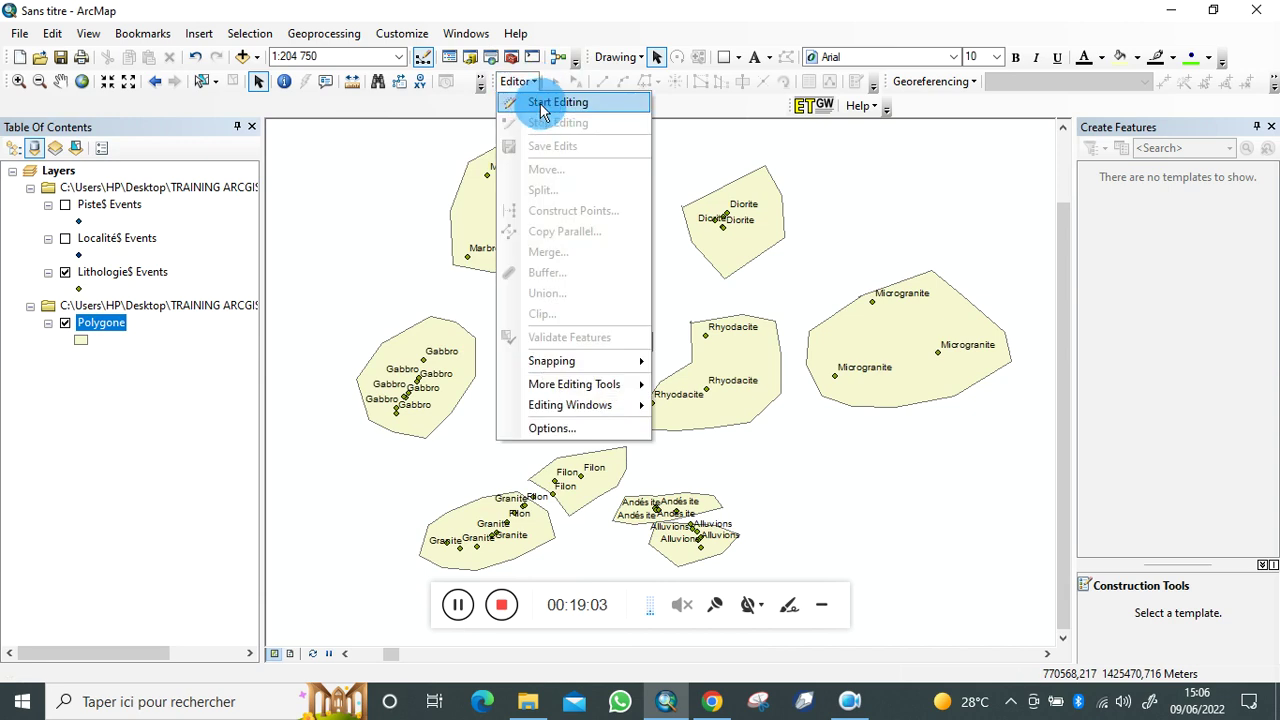
{"action": "left_click", "coordinate": [540, 104]}
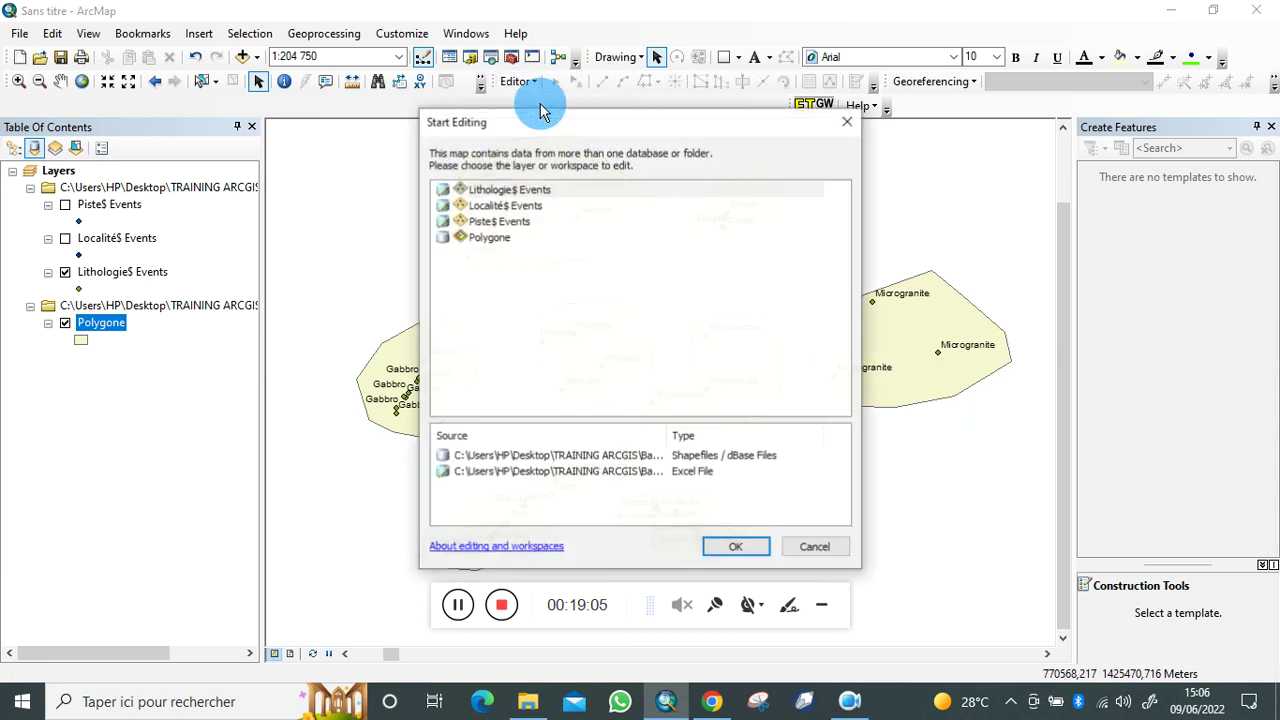
{"action": "left_click", "coordinate": [473, 240]}
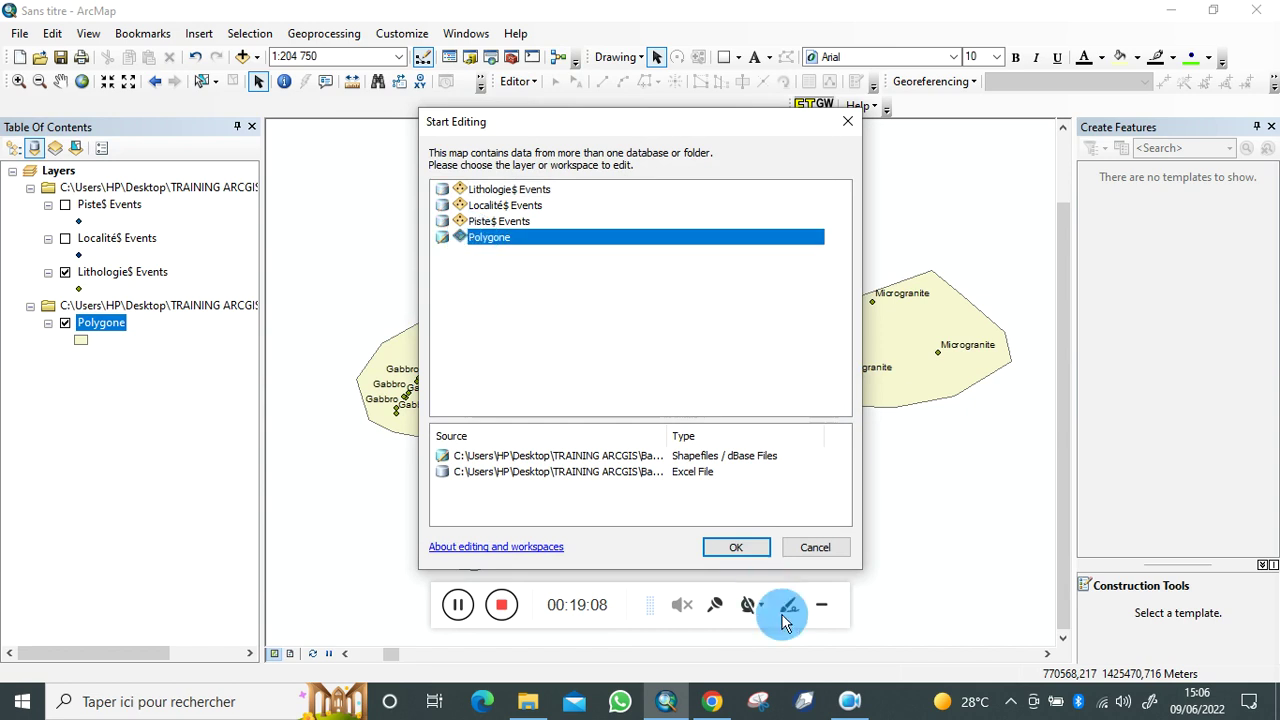
{"action": "left_click", "coordinate": [729, 547]}
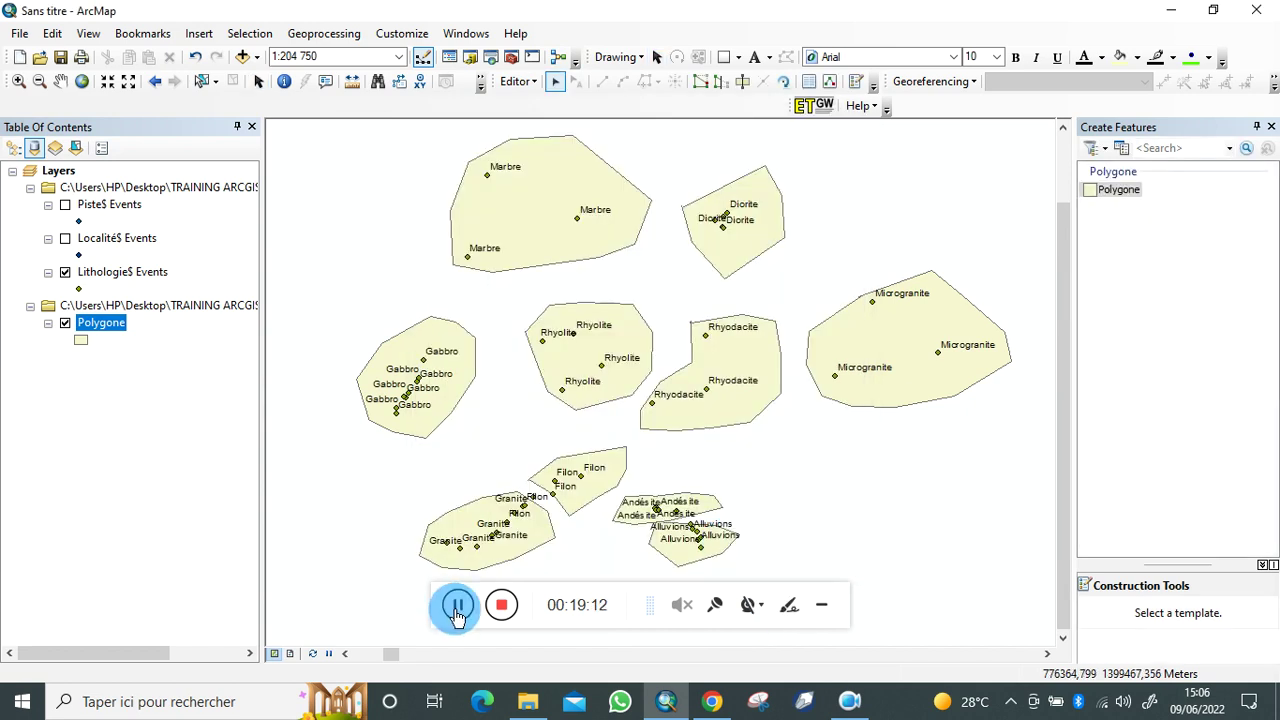
{"action": "left_click", "coordinate": [104, 324]}
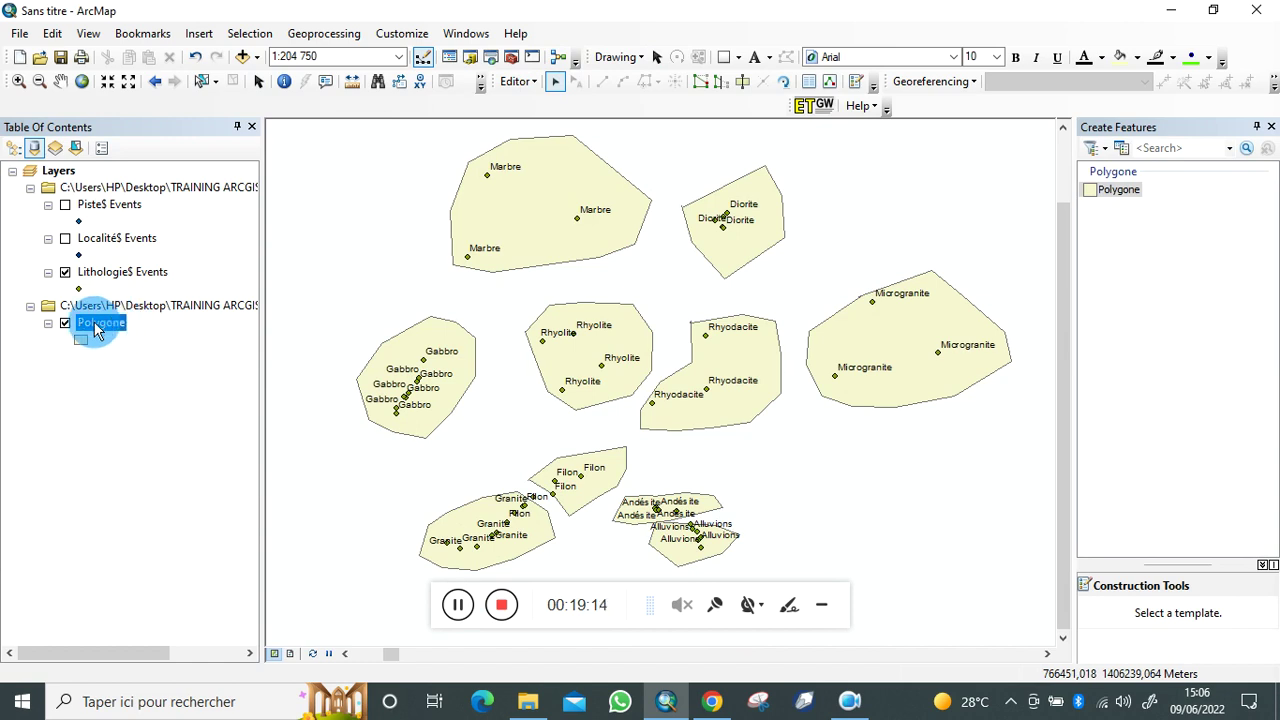
{"action": "right_click", "coordinate": [97, 328]}
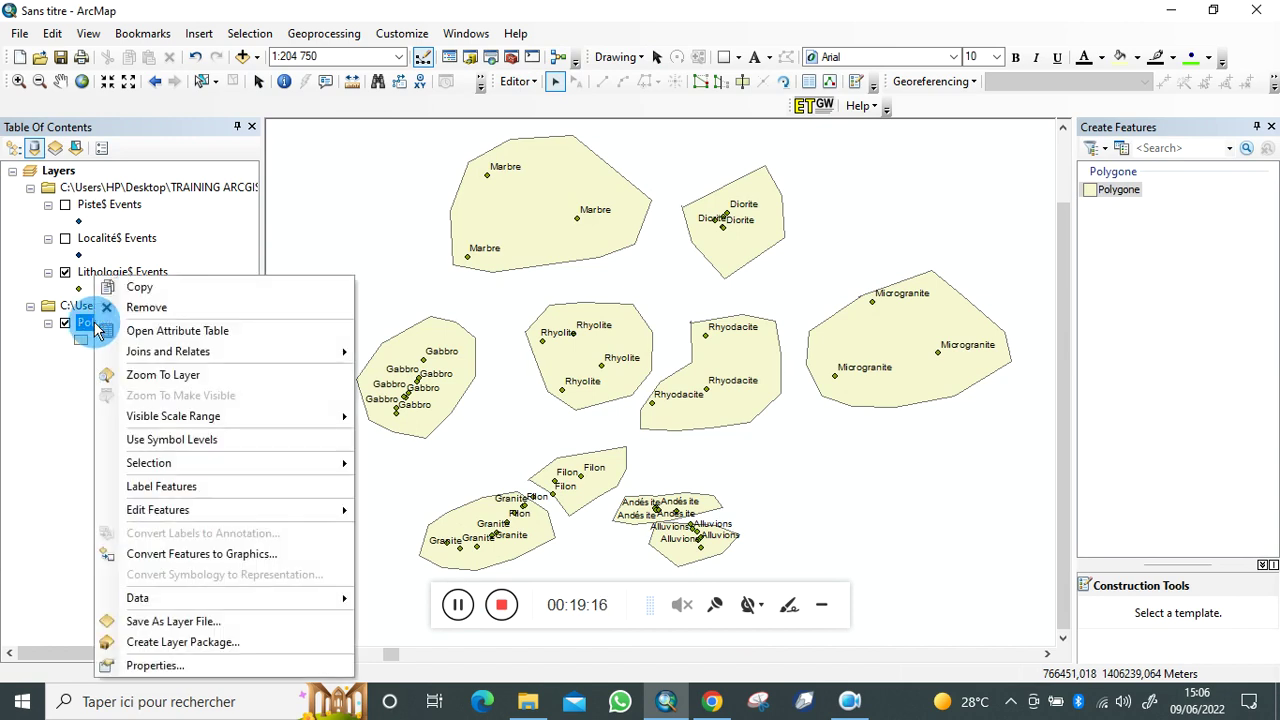
{"action": "left_click", "coordinate": [175, 337]}
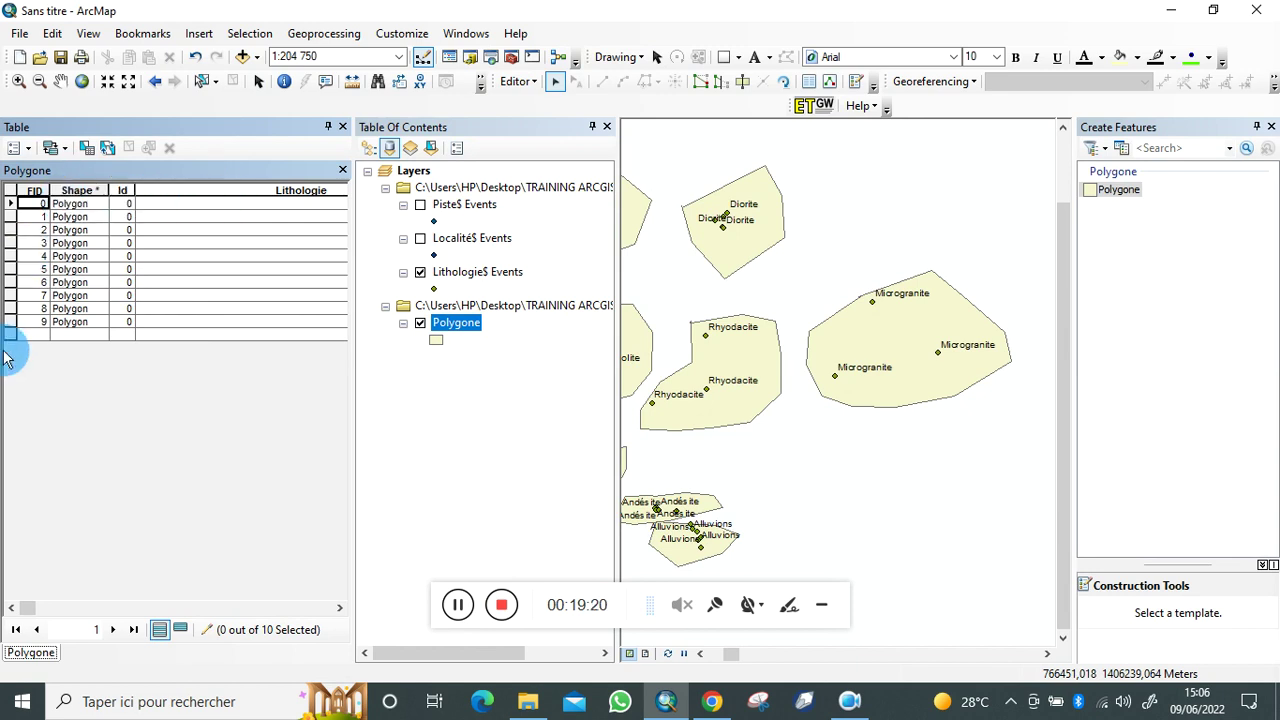
Step: Select the polygon with FID 9 and enter Alluvions as its Lithologie value
{"action": "left_click", "coordinate": [9, 322]}
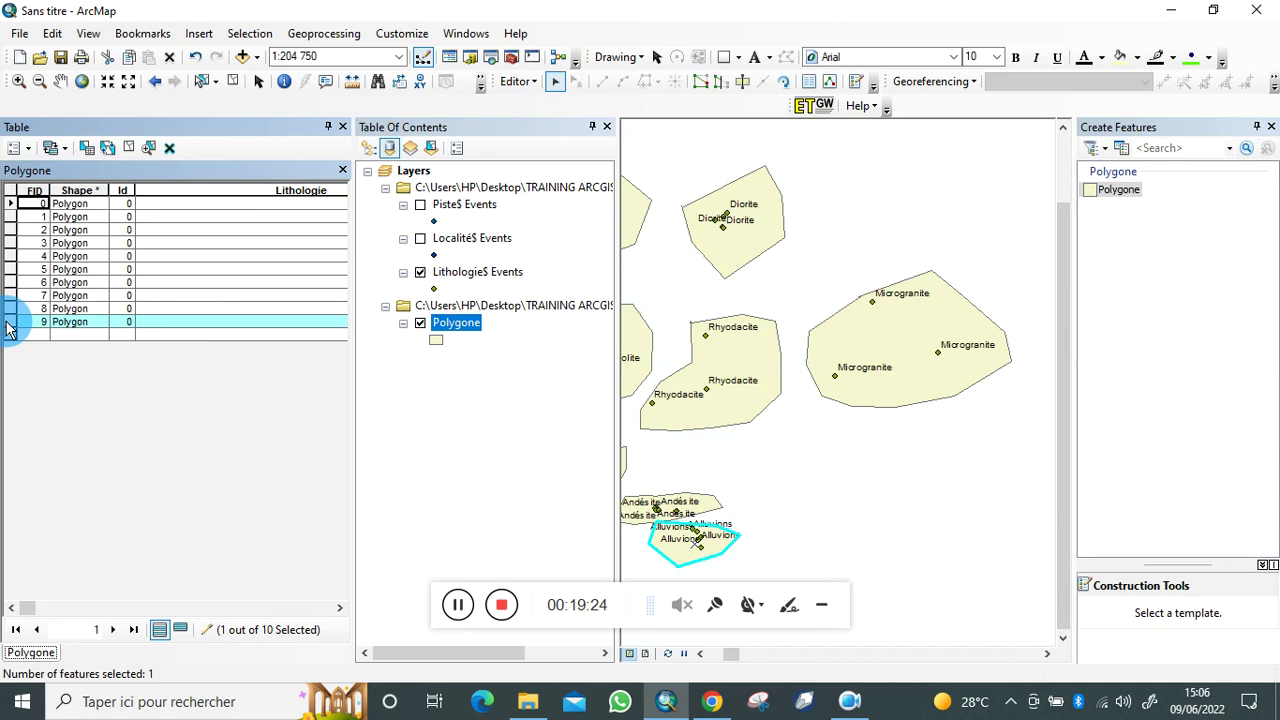
{"action": "left_click", "coordinate": [223, 321]}
{"action": "type", "text": "Alluv"}
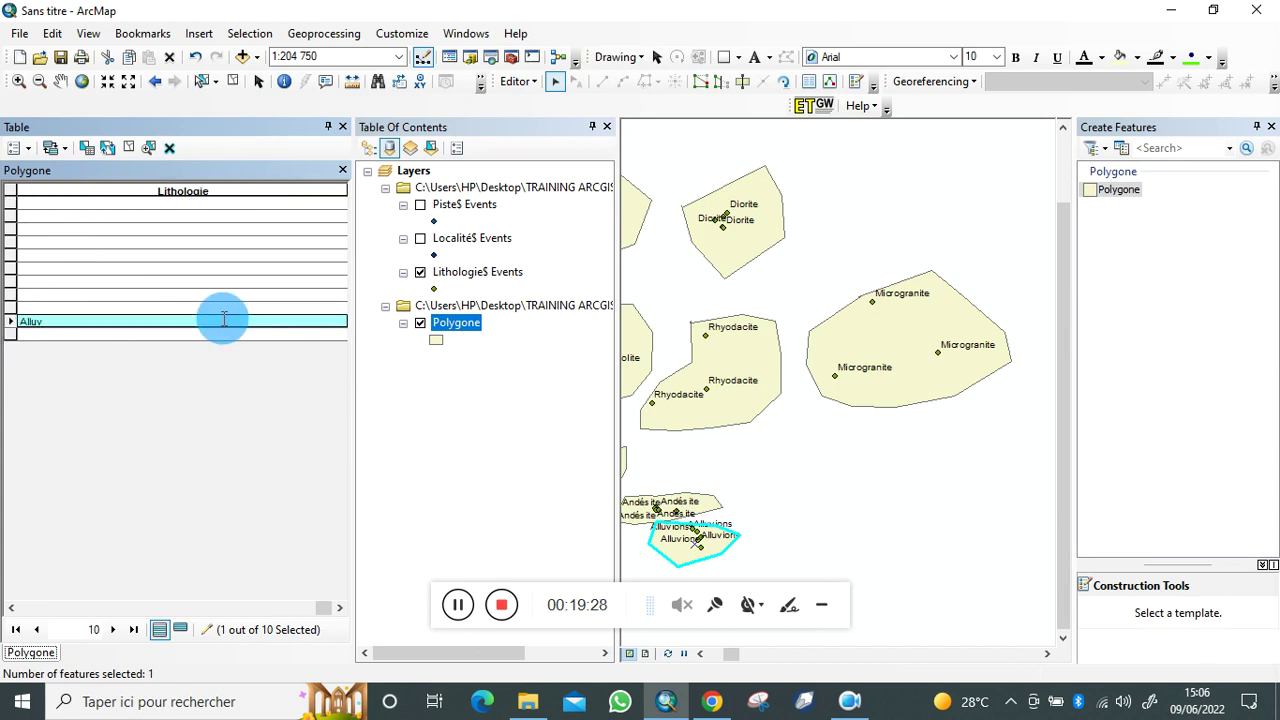
{"action": "type", "text": "ions"}
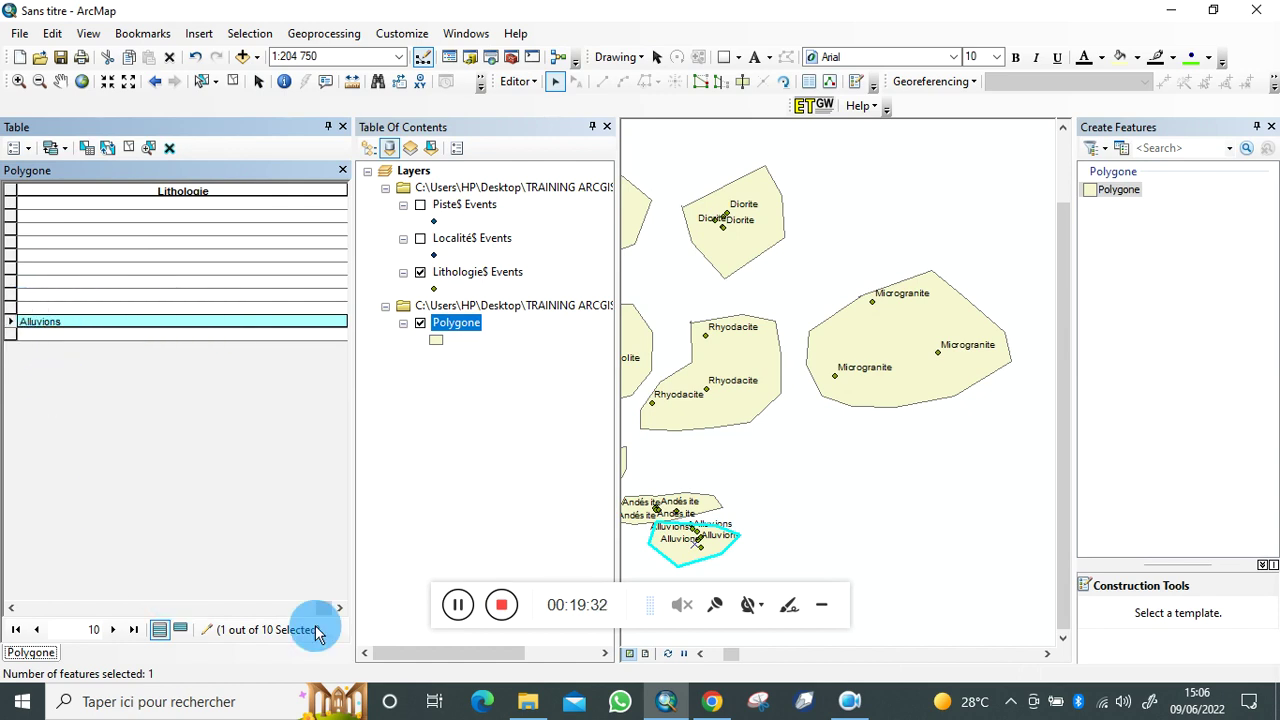
{"action": "left_click_drag", "start_coordinate": [322, 608], "coordinate": [23, 609]}
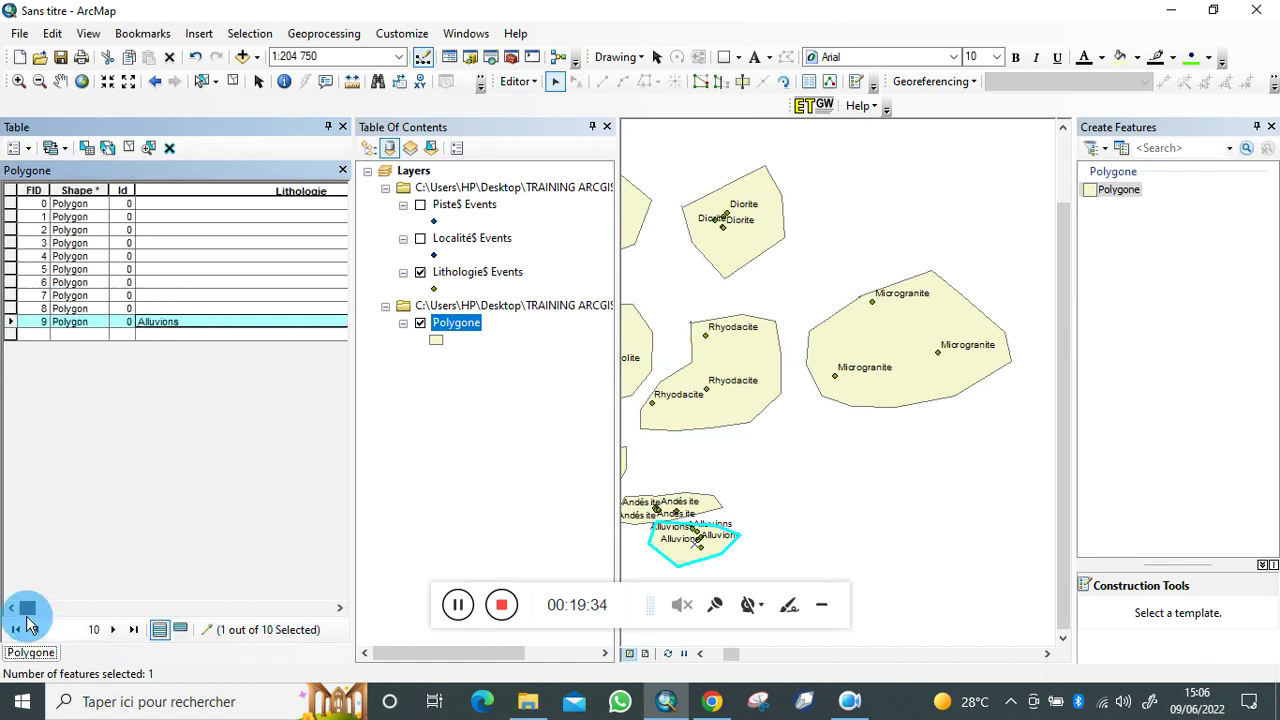
Step: Select the polygon with FID 8 and fill its Lithologie field with Andésite
{"action": "left_click", "coordinate": [8, 308]}
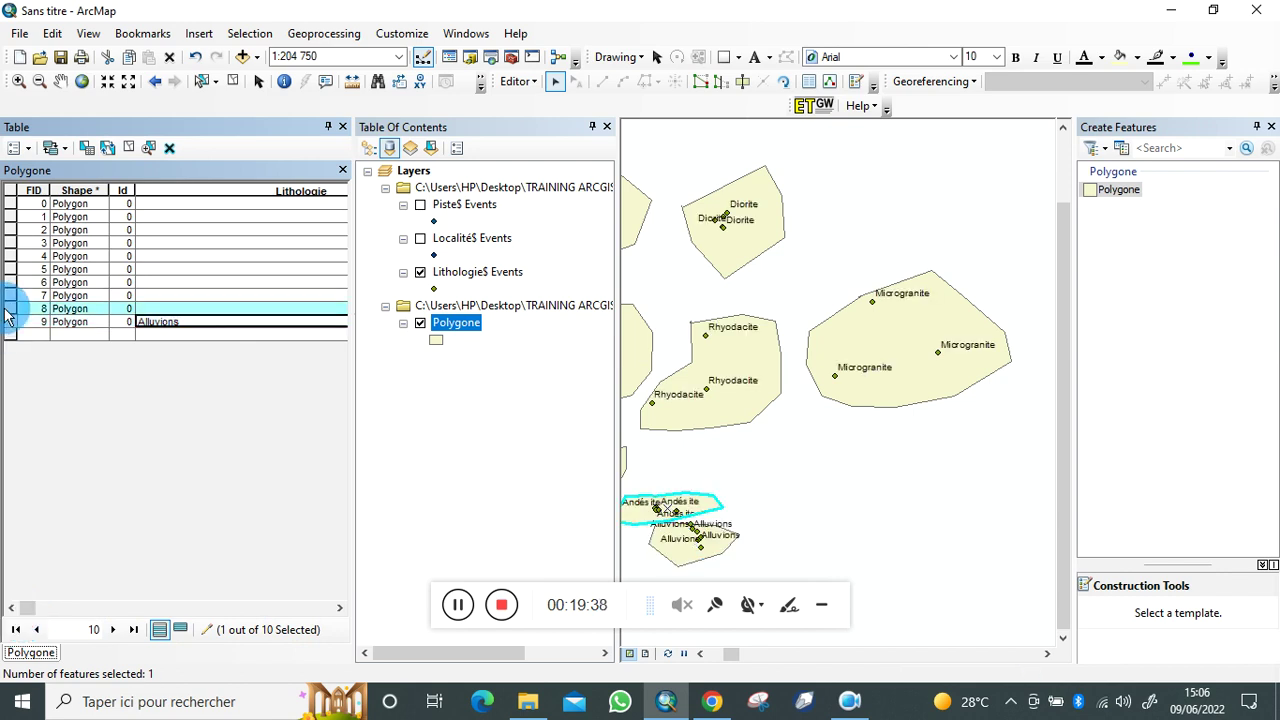
{"action": "left_click", "coordinate": [240, 305]}
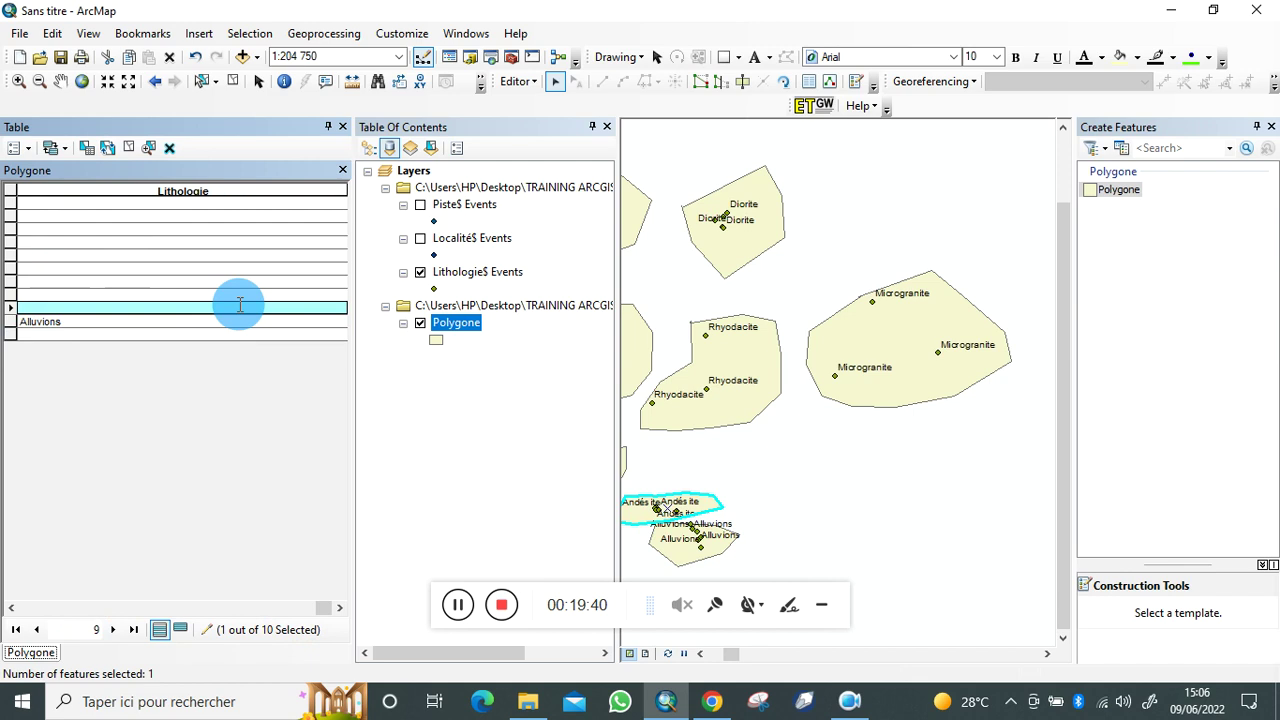
{"action": "type", "text": "Andésite"}
{"action": "key", "text": "Return"}
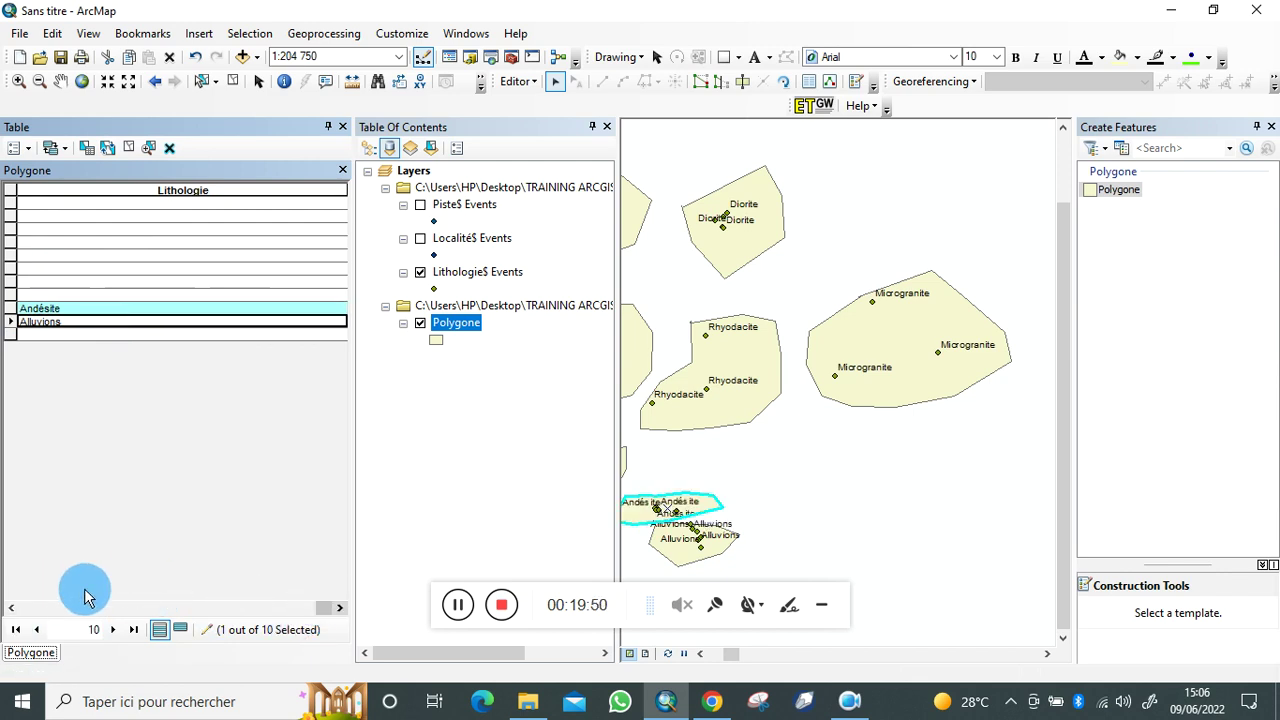
{"action": "left_click_drag", "start_coordinate": [333, 605], "coordinate": [28, 608]}
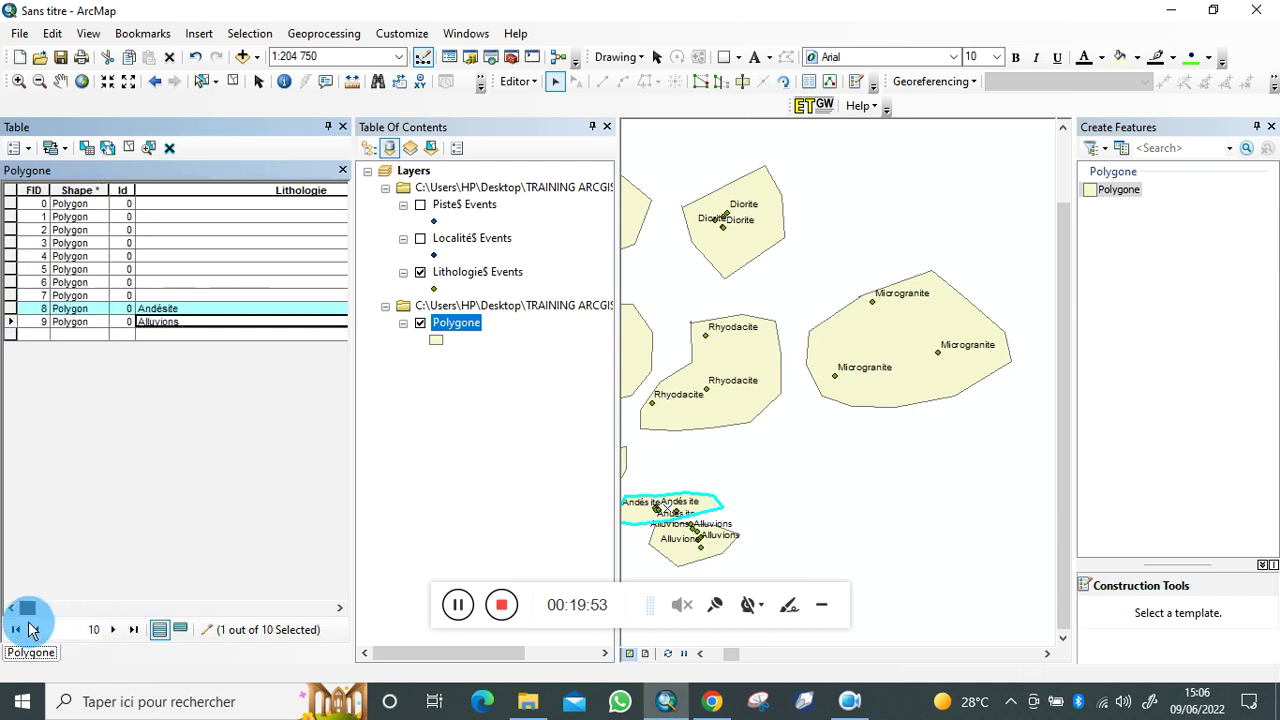
Step: Select the polygon with FID 7 and set its Lithologie attribute to Microgranite
{"action": "left_click", "coordinate": [10, 296]}
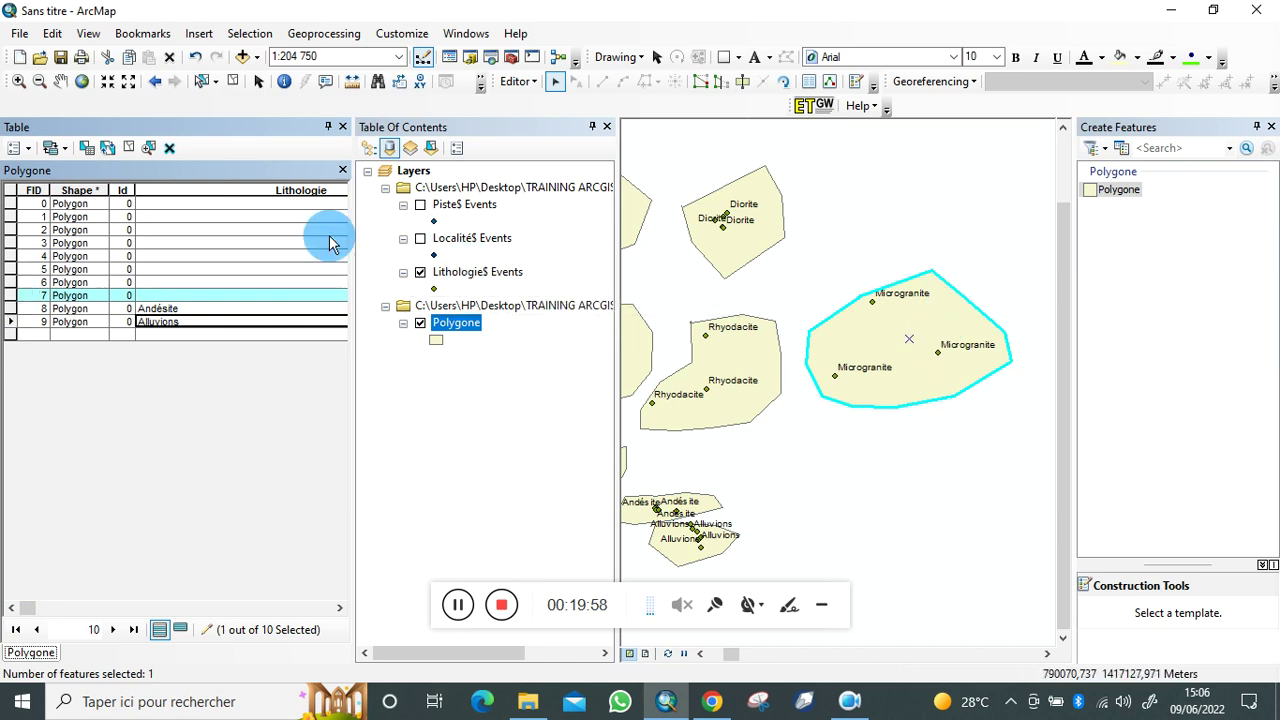
{"action": "left_click", "coordinate": [251, 297]}
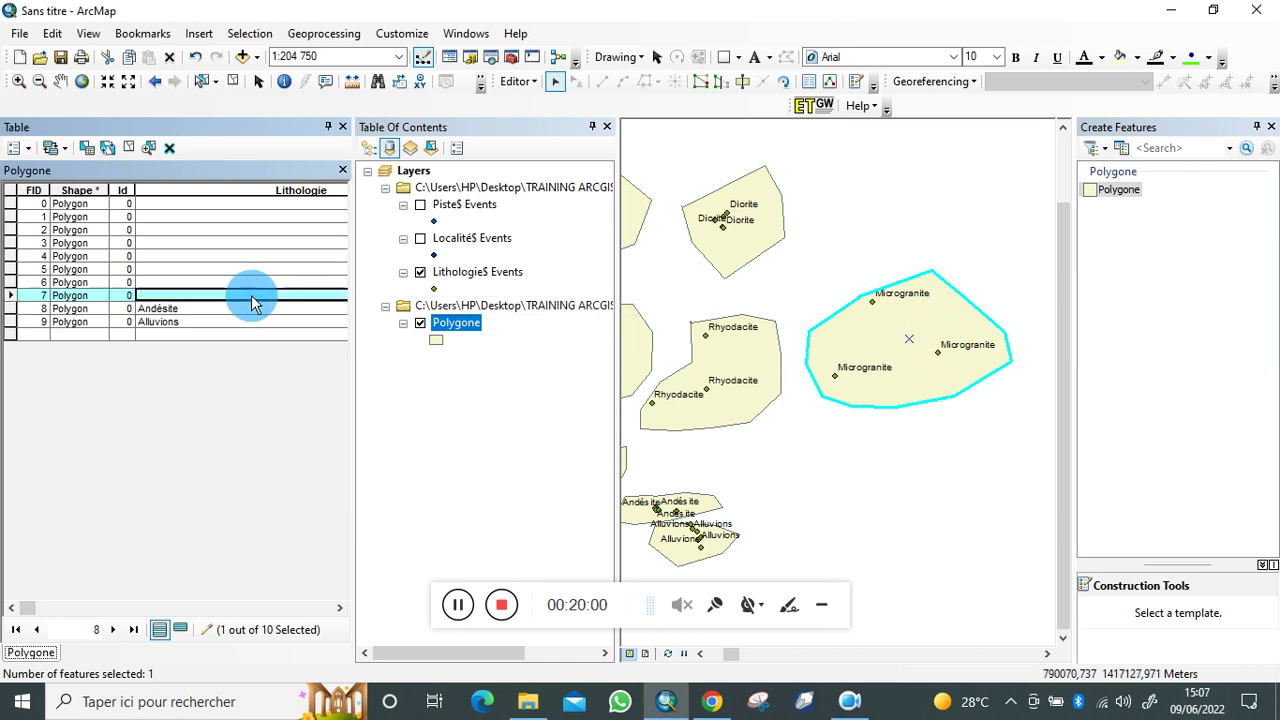
{"action": "type", "text": "Mic"}
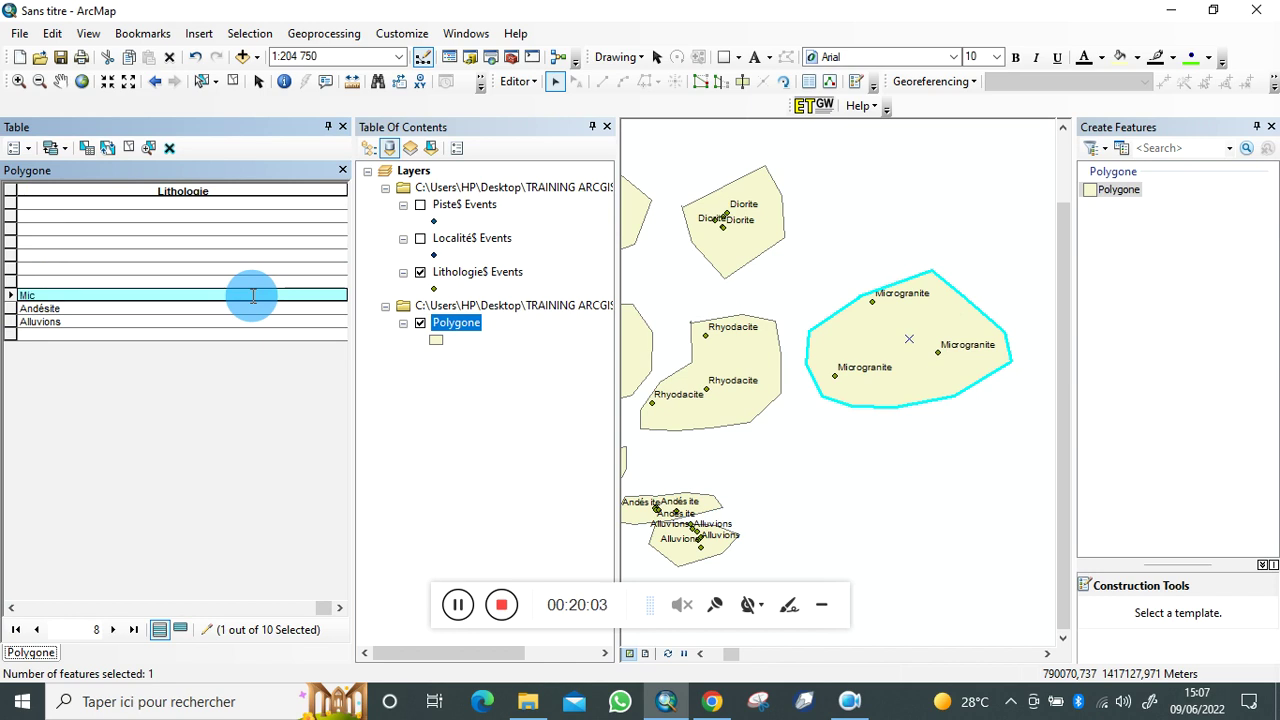
{"action": "type", "text": "rog"}
{"action": "left_click_drag", "start_coordinate": [323, 608], "coordinate": [14, 626]}
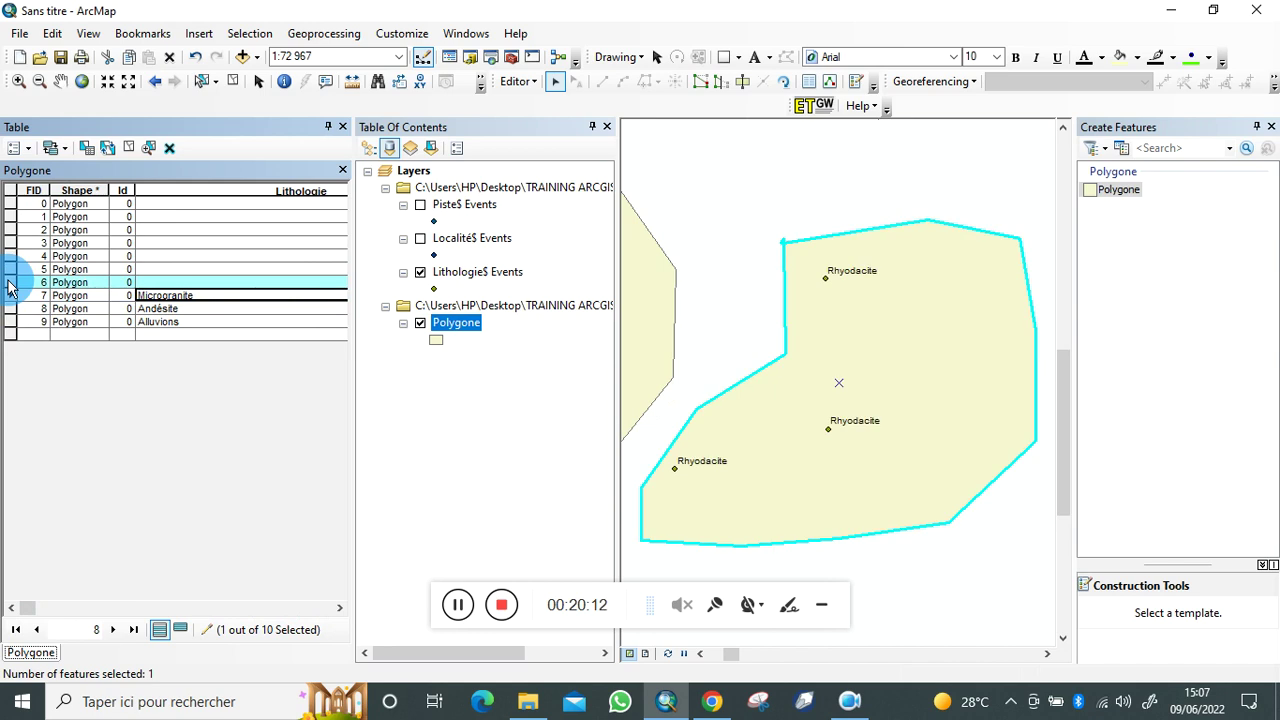
Step: Enter Rhyodacite as the Lithologie value of the polygon with FID 6
{"action": "left_click", "coordinate": [215, 280]}
{"action": "type", "text": "Rhyodacite"}
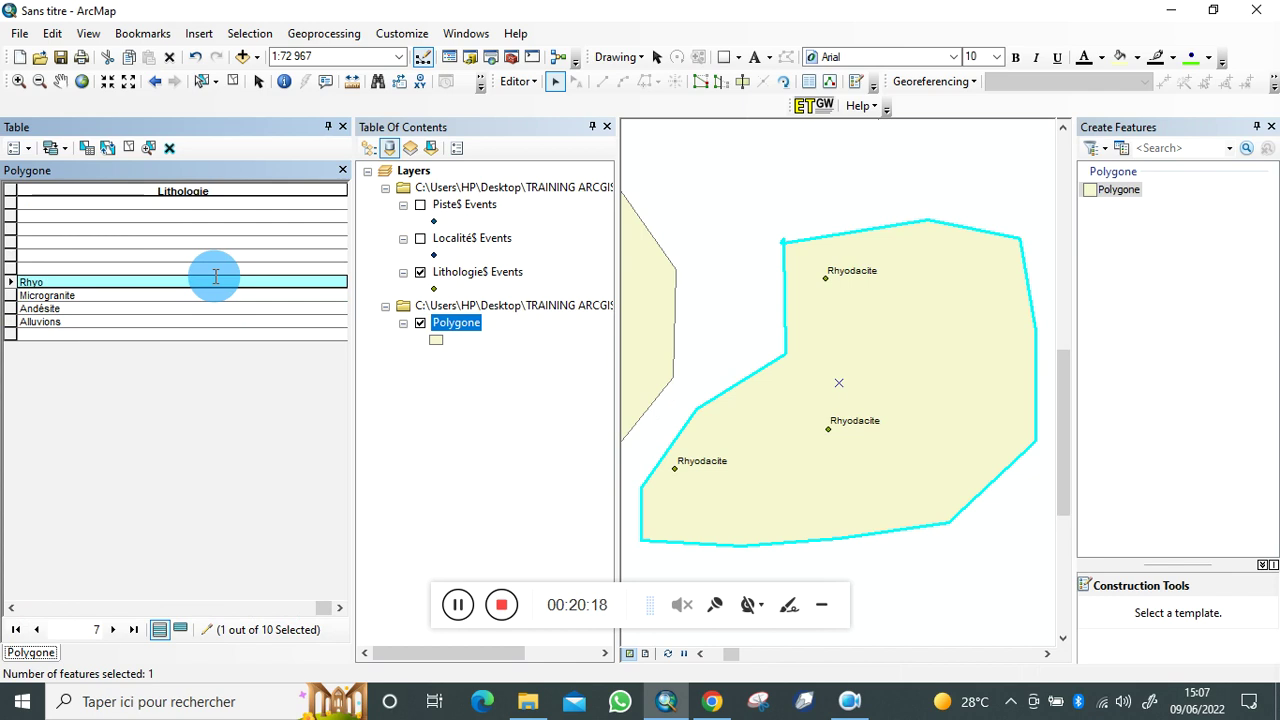
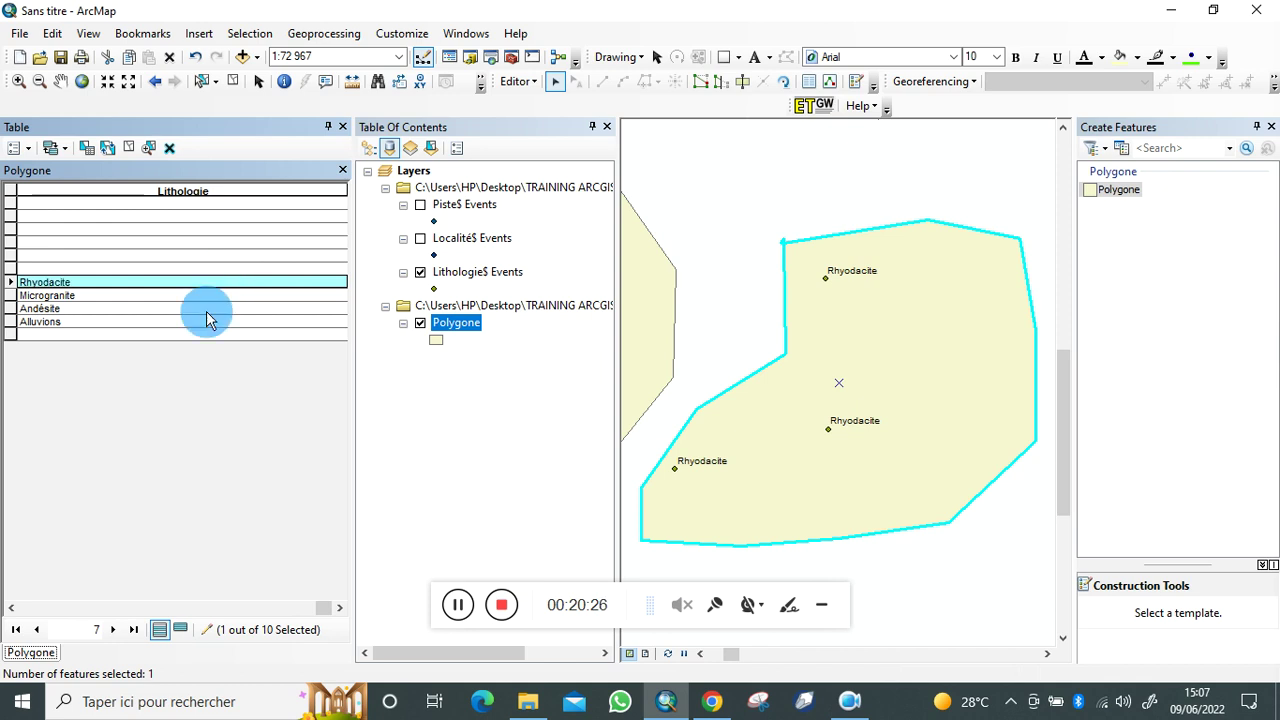
{"action": "left_click", "coordinate": [286, 607]}
{"action": "left_click_drag", "start_coordinate": [249, 607], "coordinate": [14, 607]}
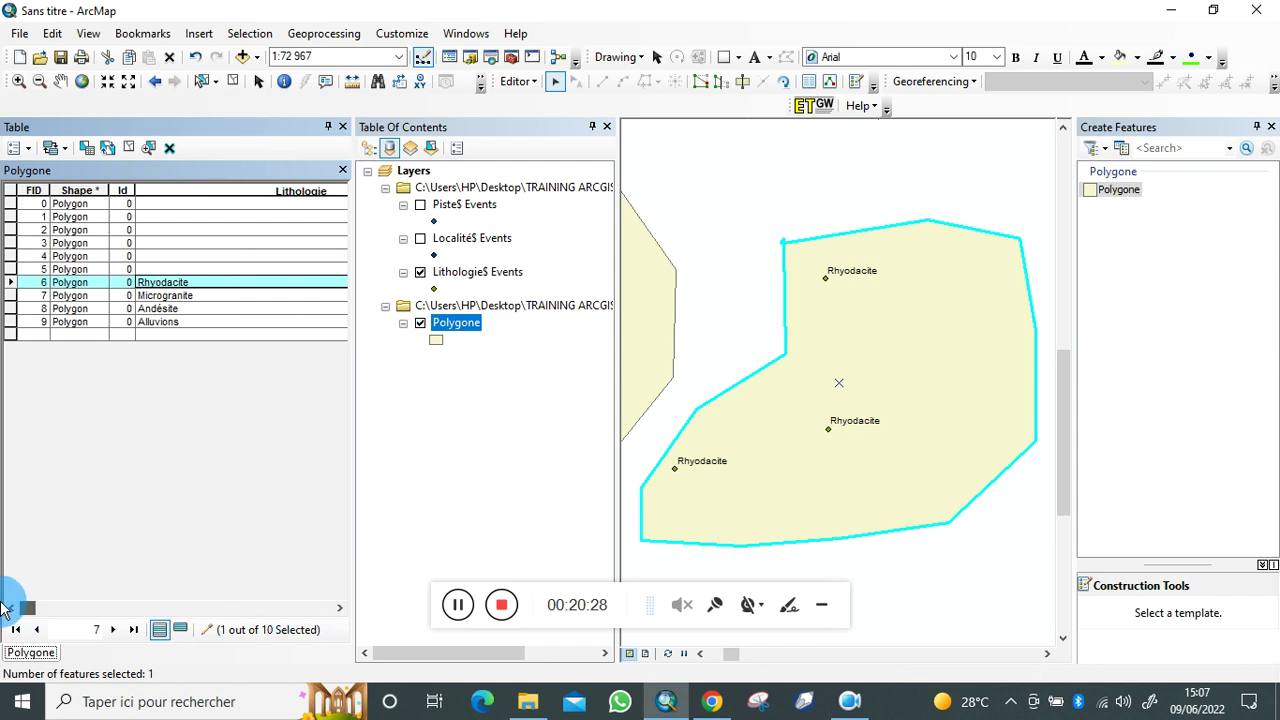
Step: Fill in the Lithologie field with Diorite for the polygon with FID 5 and Marbre for the one with FID 4
{"action": "left_click", "coordinate": [12, 270]}
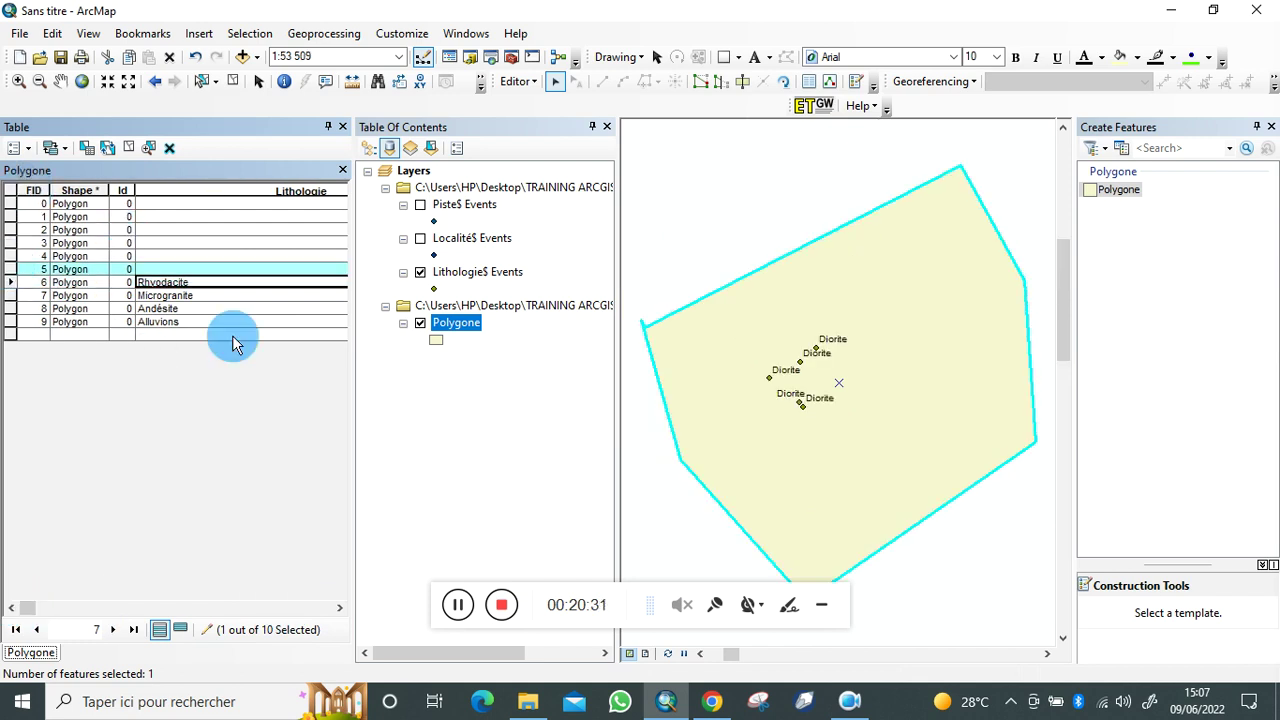
{"action": "left_click", "coordinate": [198, 270]}
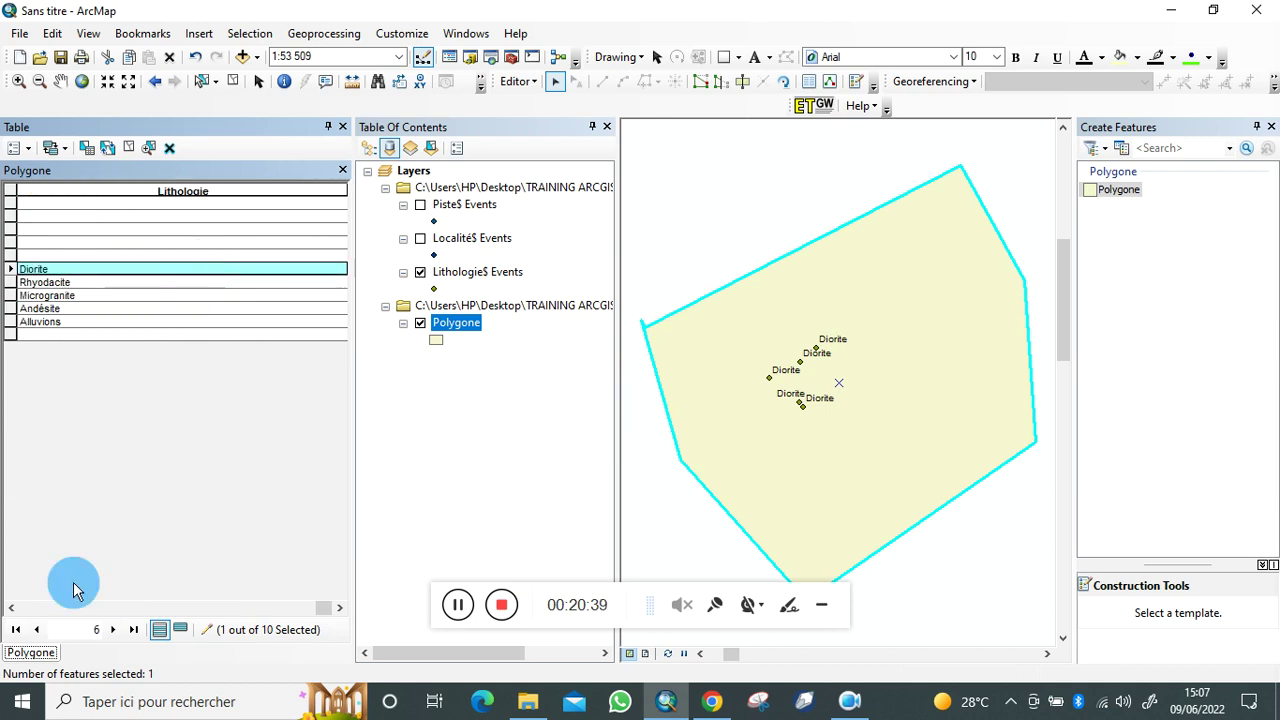
{"action": "left_click_drag", "start_coordinate": [330, 618], "coordinate": [2, 621]}
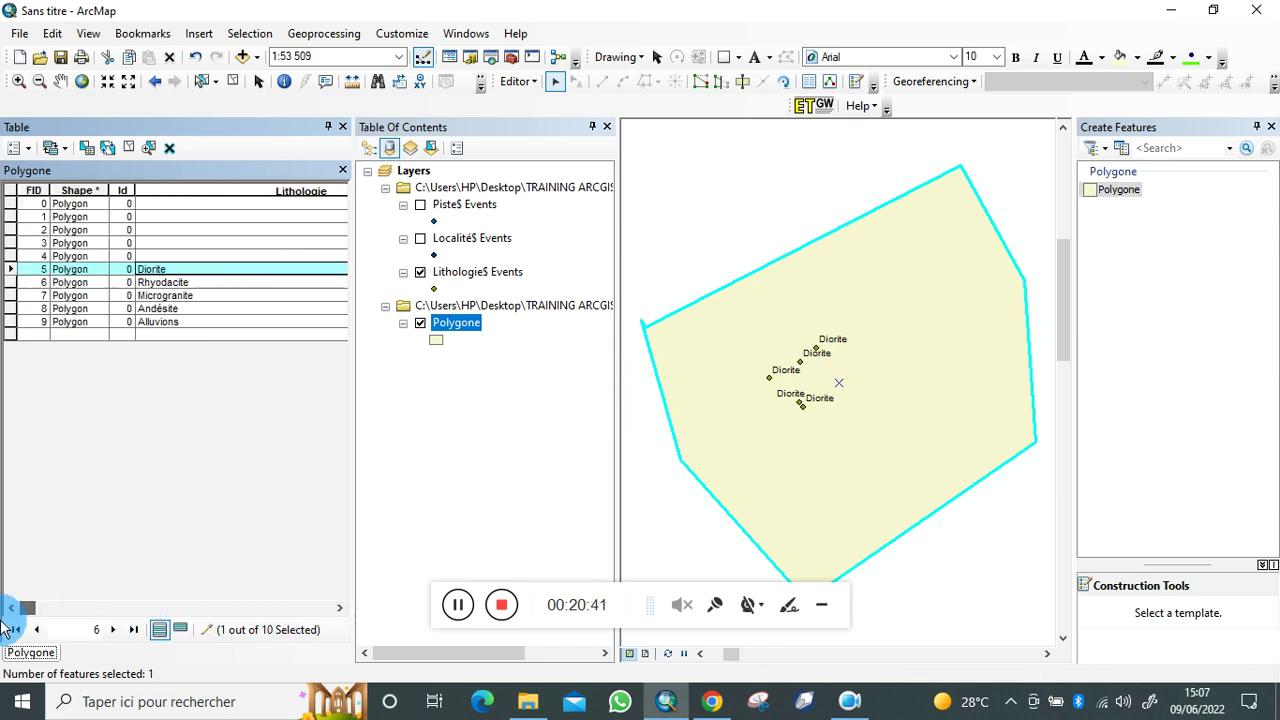
{"action": "left_click", "coordinate": [9, 256]}
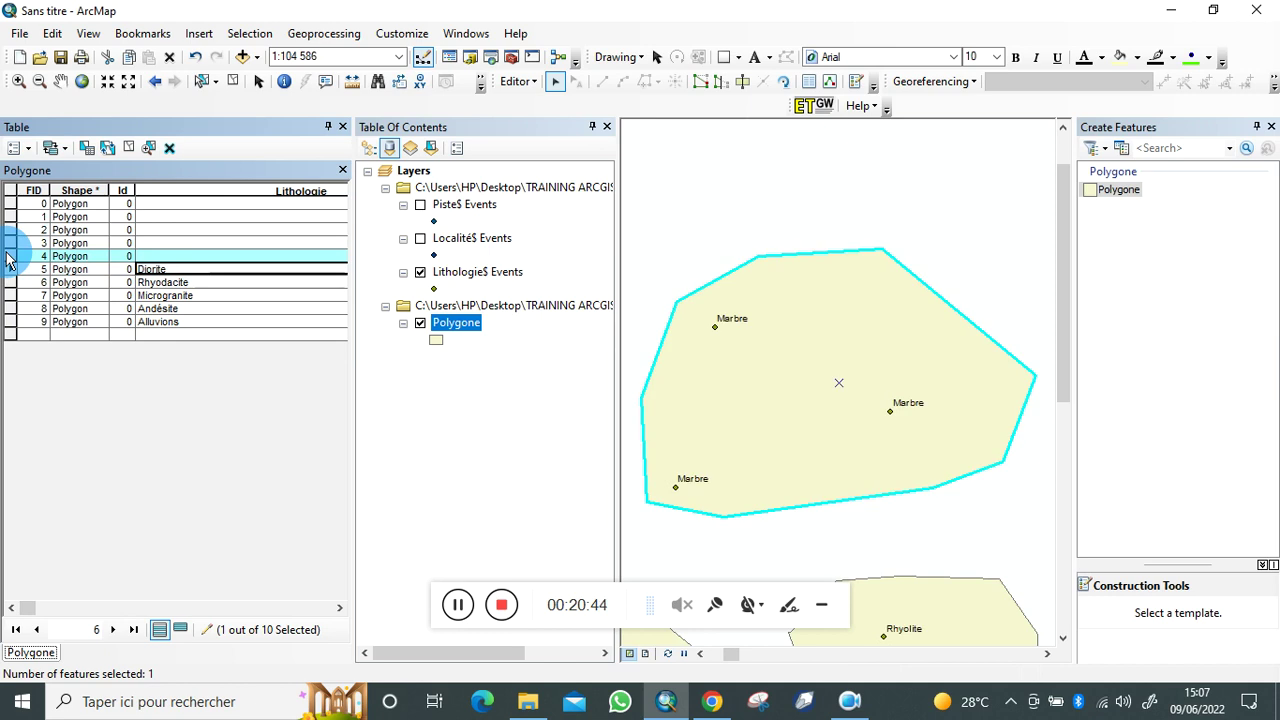
{"action": "left_click", "coordinate": [263, 250]}
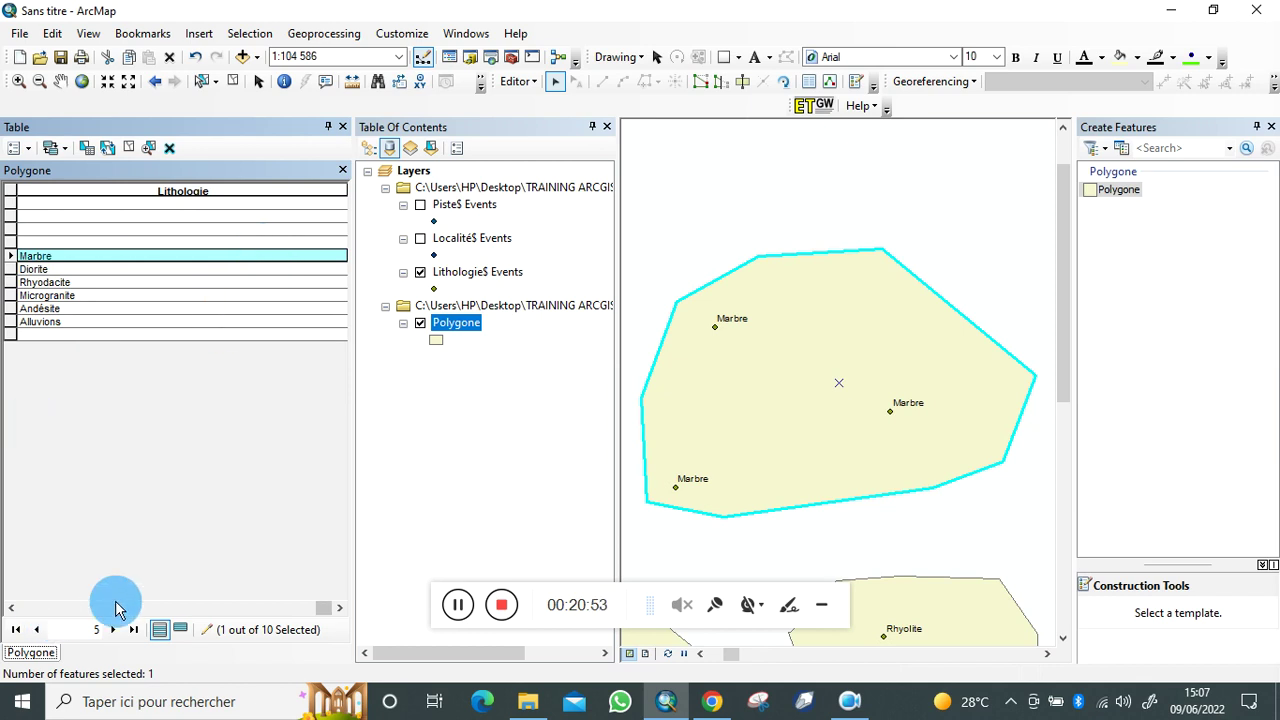
{"action": "left_click_drag", "start_coordinate": [323, 612], "coordinate": [14, 612]}
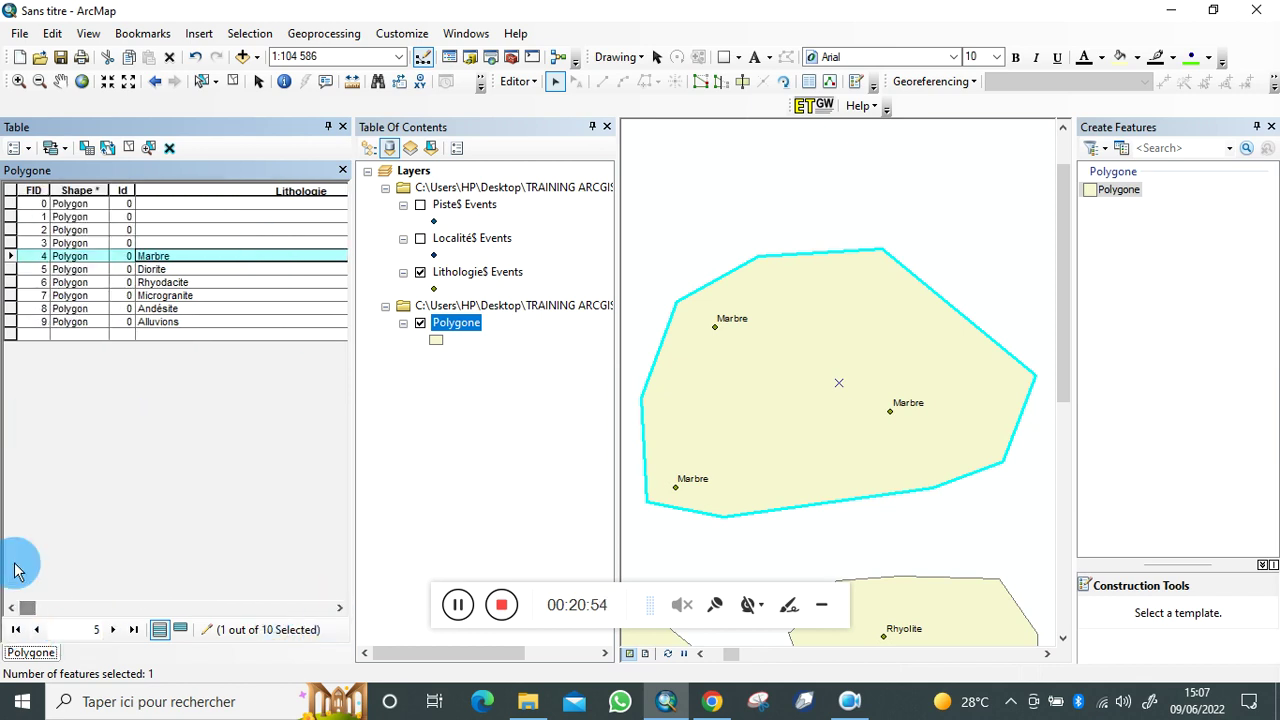
Step: Zoom to the polygon with FID 3 and enter Rhyolite as its Lithologie value
{"action": "double_click", "coordinate": [9, 243]}
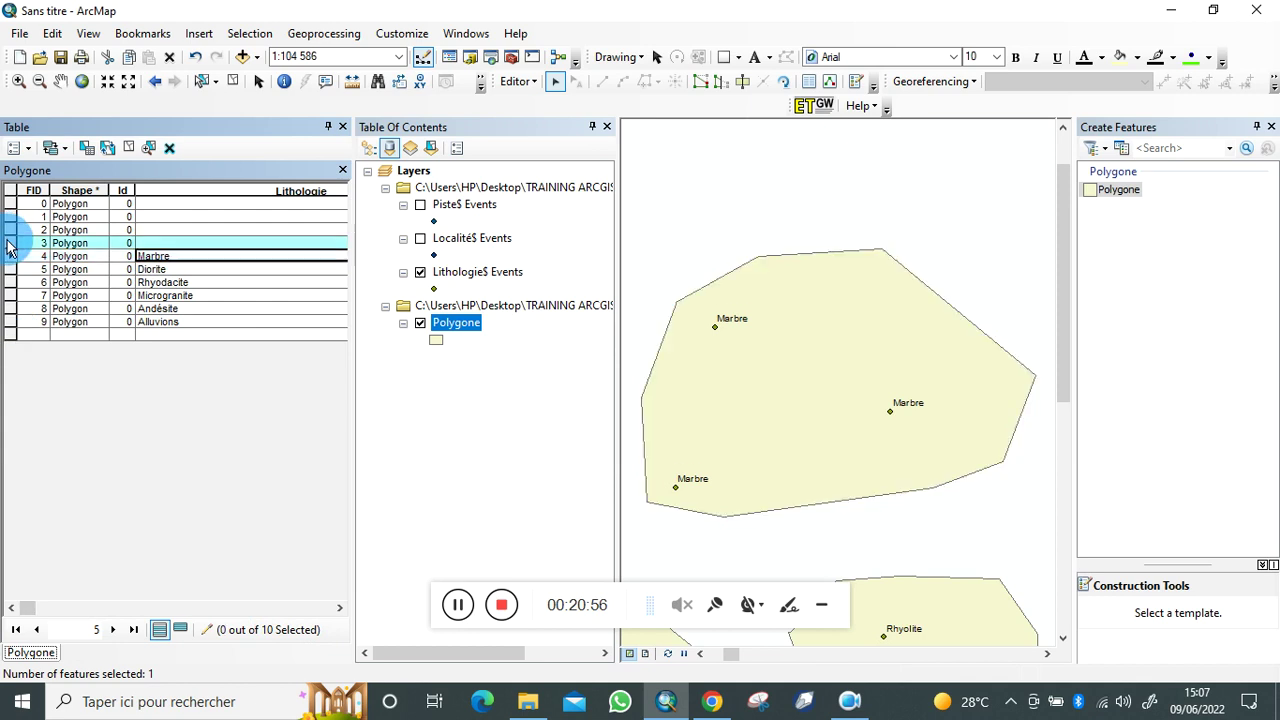
{"action": "left_click", "coordinate": [188, 248]}
{"action": "left_click", "coordinate": [194, 245]}
{"action": "type", "text": "Rhyolite"}
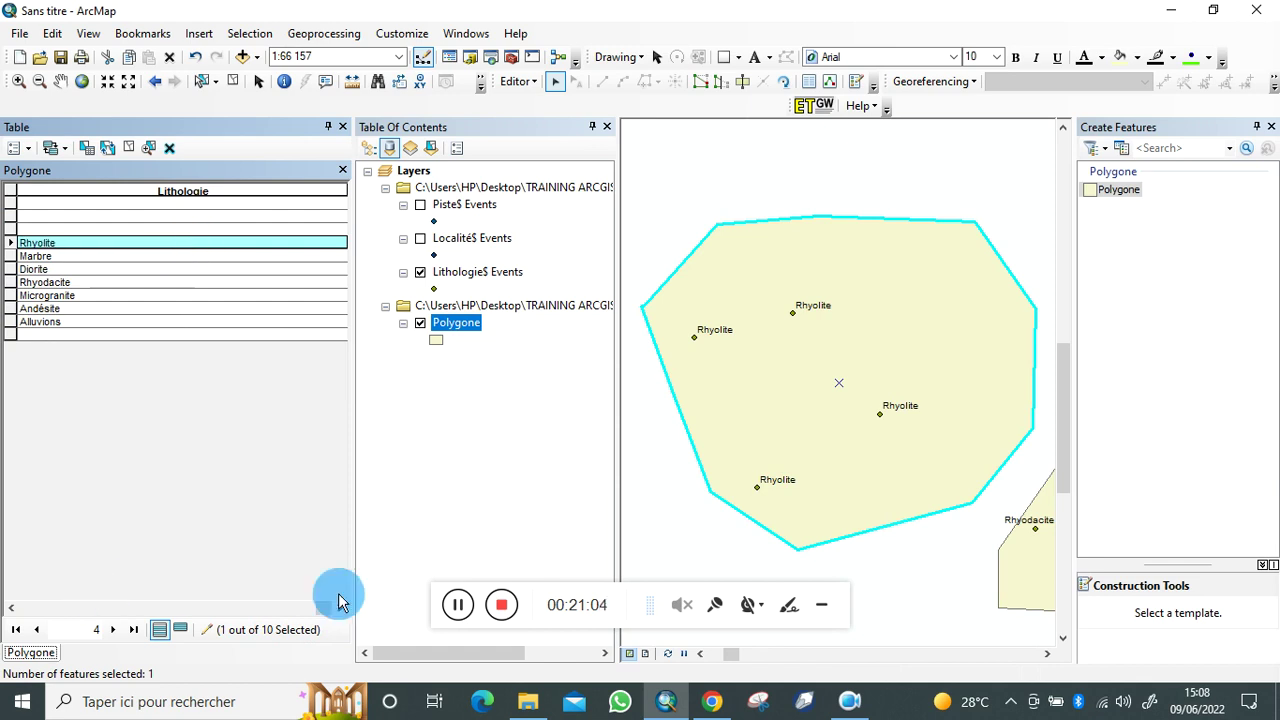
{"action": "left_click_drag", "start_coordinate": [329, 608], "coordinate": [50, 612]}
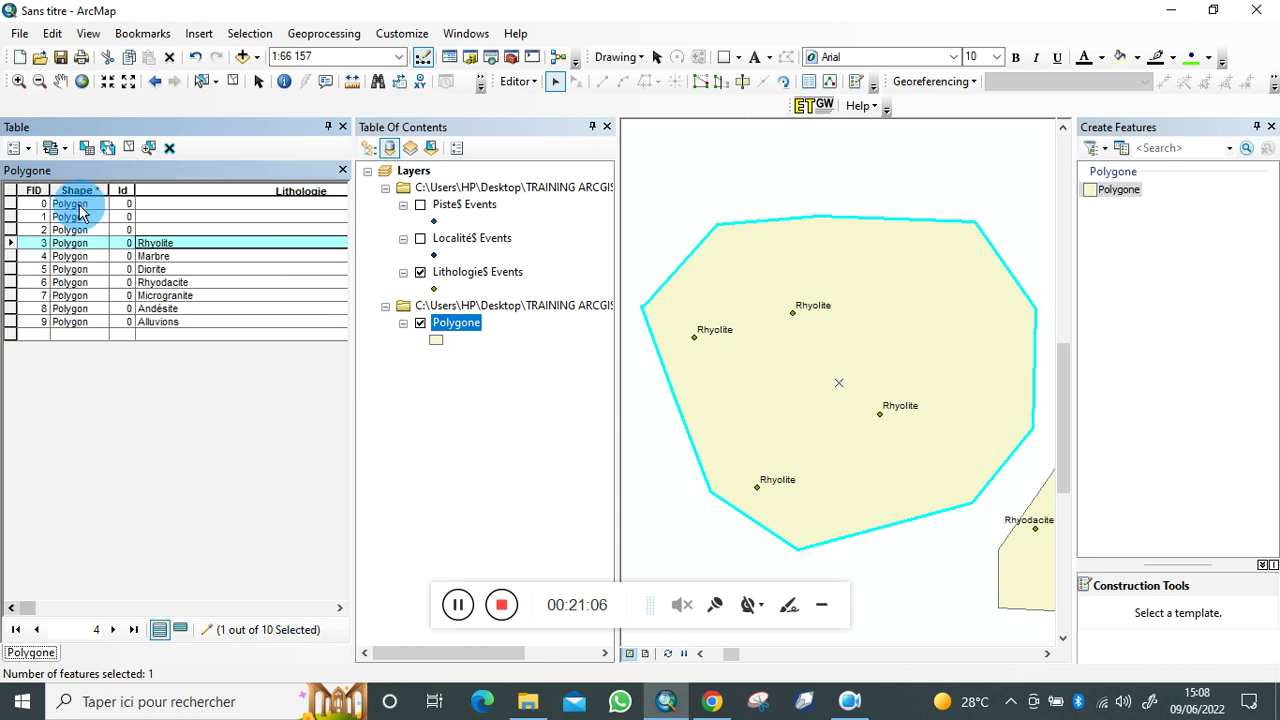
Step: Enter Filon as the Lithologie of the polygon with FID 2 in the Polygone attribute table
{"action": "left_click", "coordinate": [7, 230]}
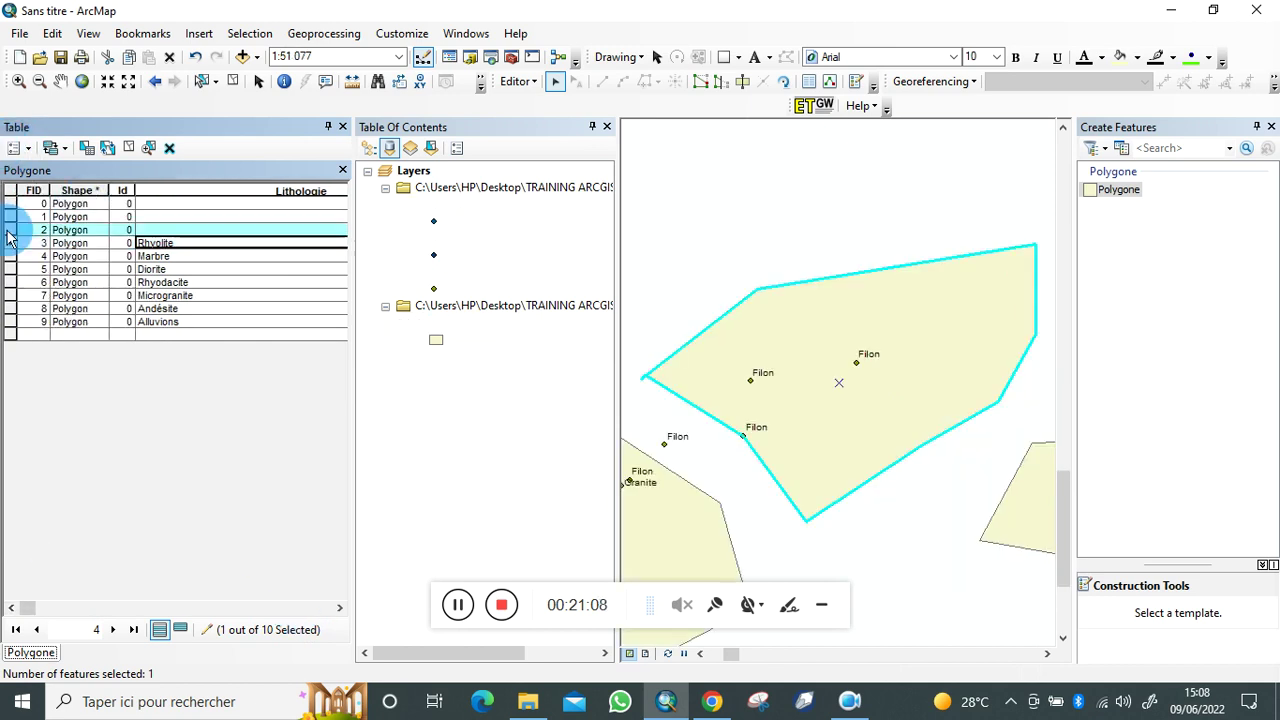
{"action": "left_click", "coordinate": [269, 230]}
{"action": "left_click", "coordinate": [269, 231]}
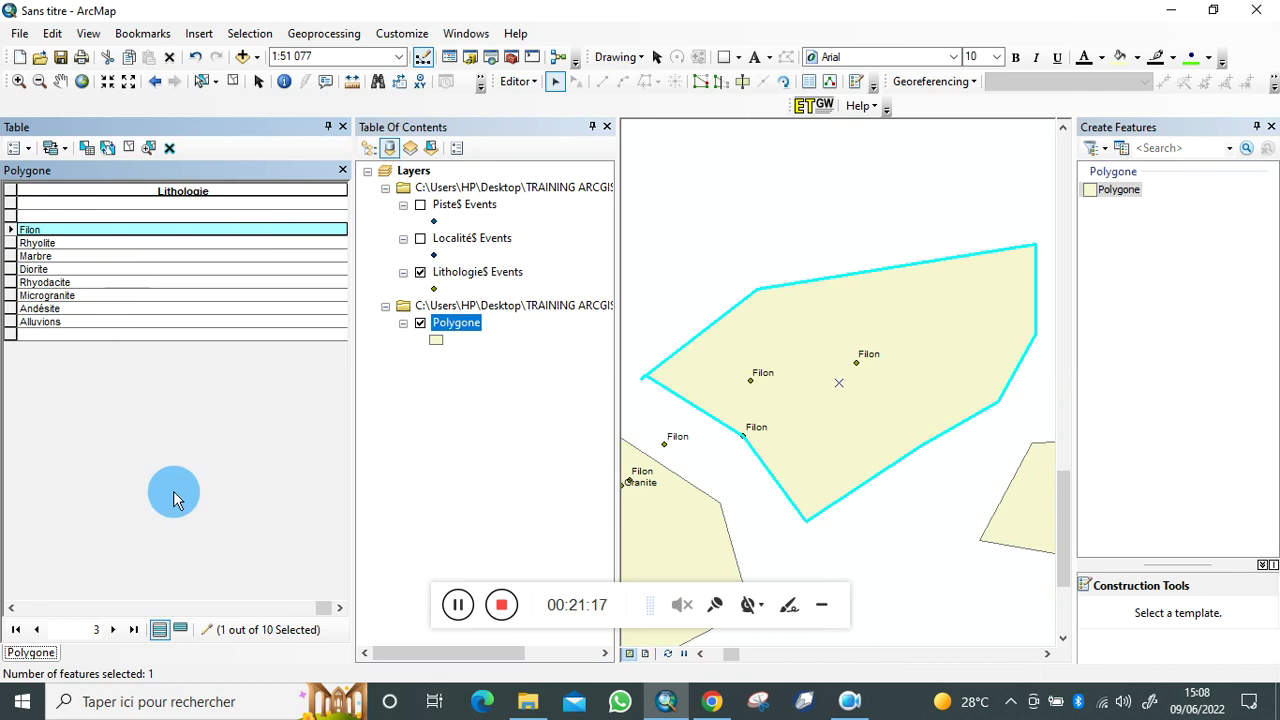
{"action": "left_click_drag", "start_coordinate": [323, 607], "coordinate": [15, 620]}
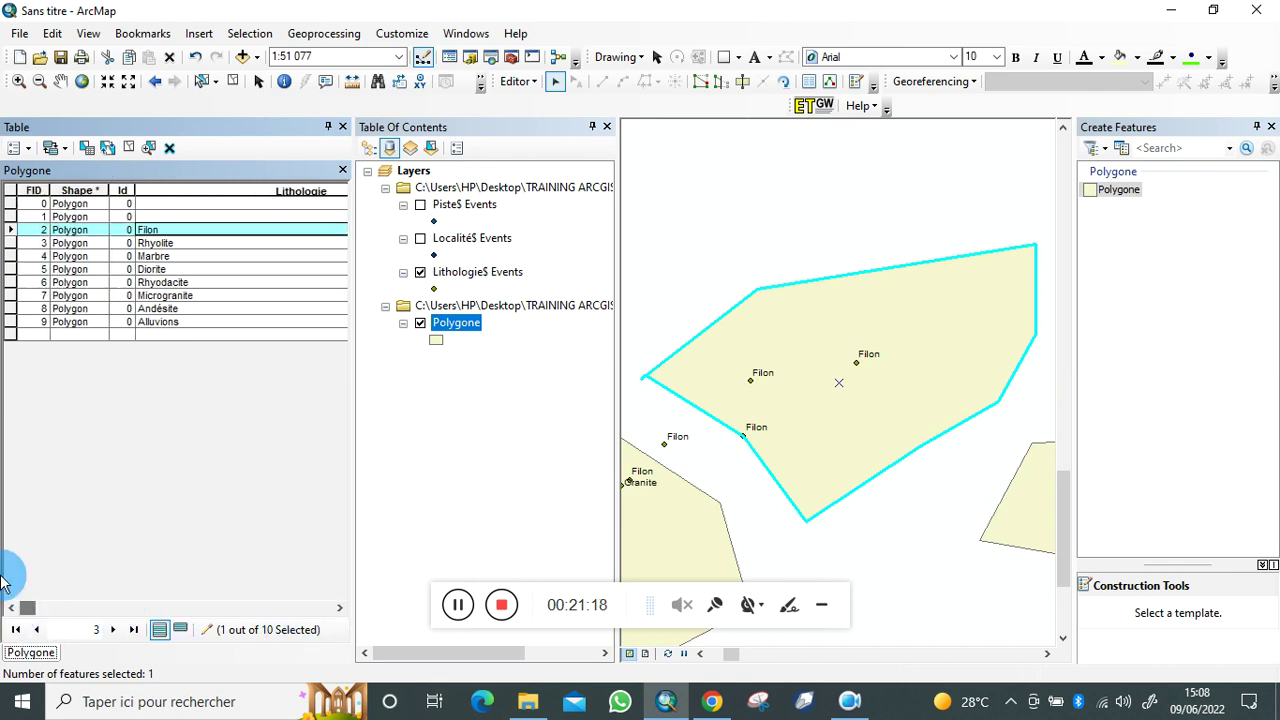
Step: Zoom to the polygon with FID 1 and set its Lithologie attribute to Granite
{"action": "left_click", "coordinate": [12, 226]}
{"action": "double_click", "coordinate": [11, 217]}
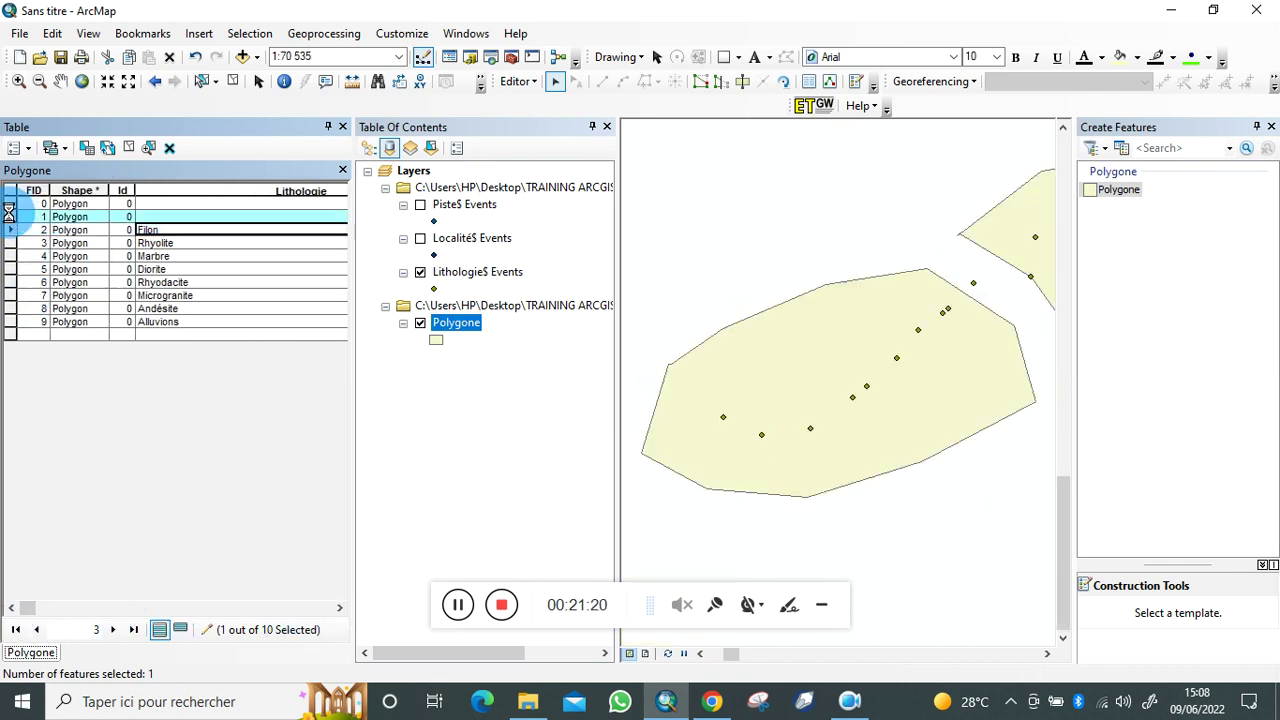
{"action": "left_click", "coordinate": [234, 216]}
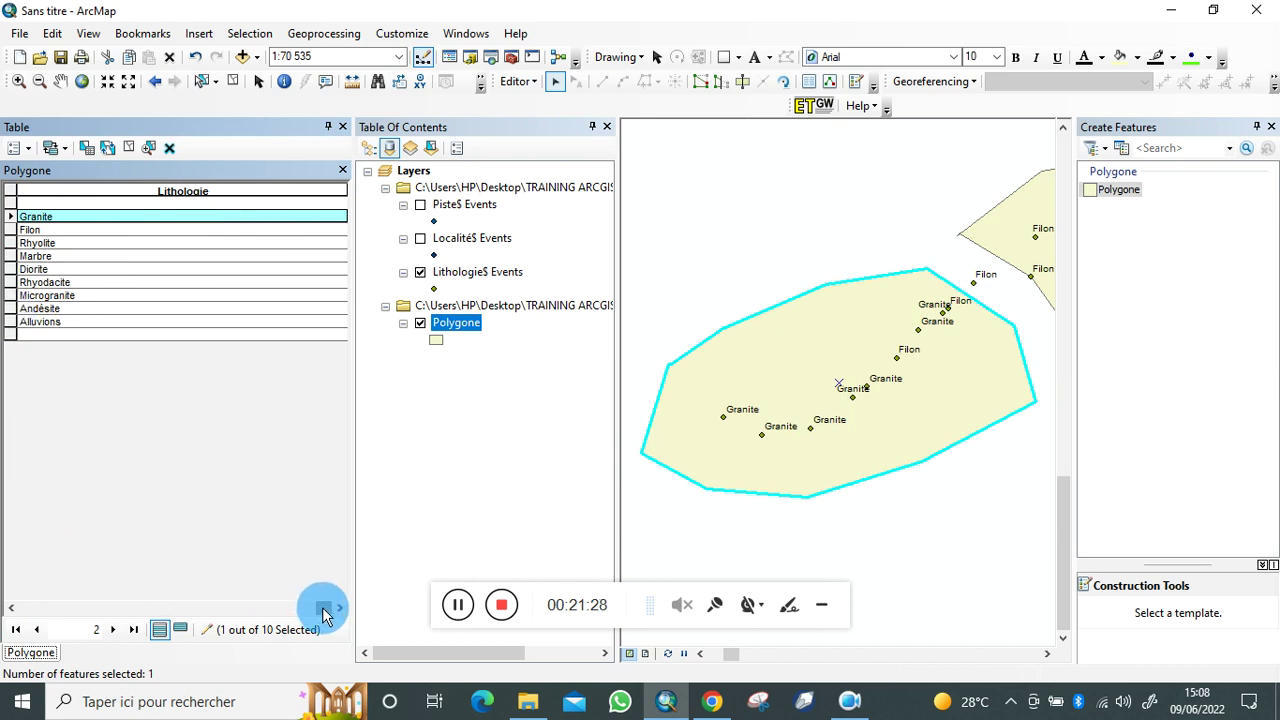
{"action": "left_click_drag", "start_coordinate": [325, 608], "coordinate": [18, 590]}
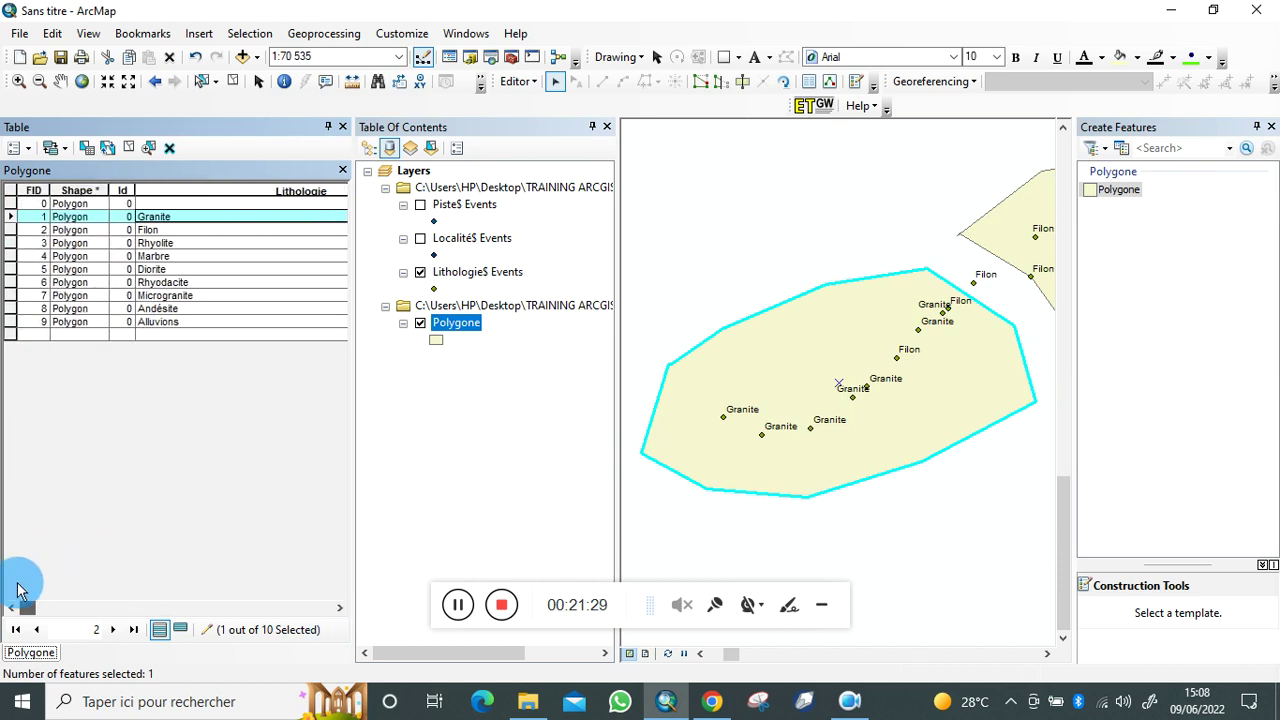
Step: Zoom to the polygon with FID 0 and fill in its Lithologie attribute with Gabbro
{"action": "double_click", "coordinate": [12, 204]}
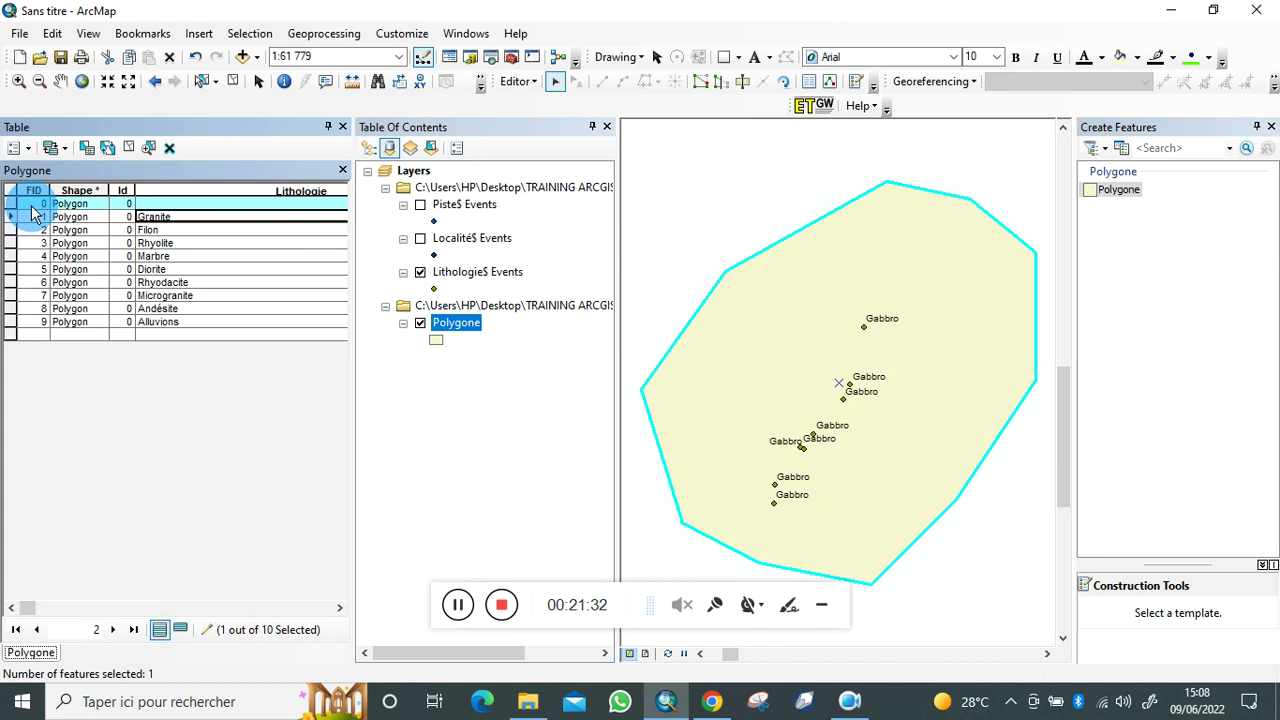
{"action": "left_click", "coordinate": [227, 198]}
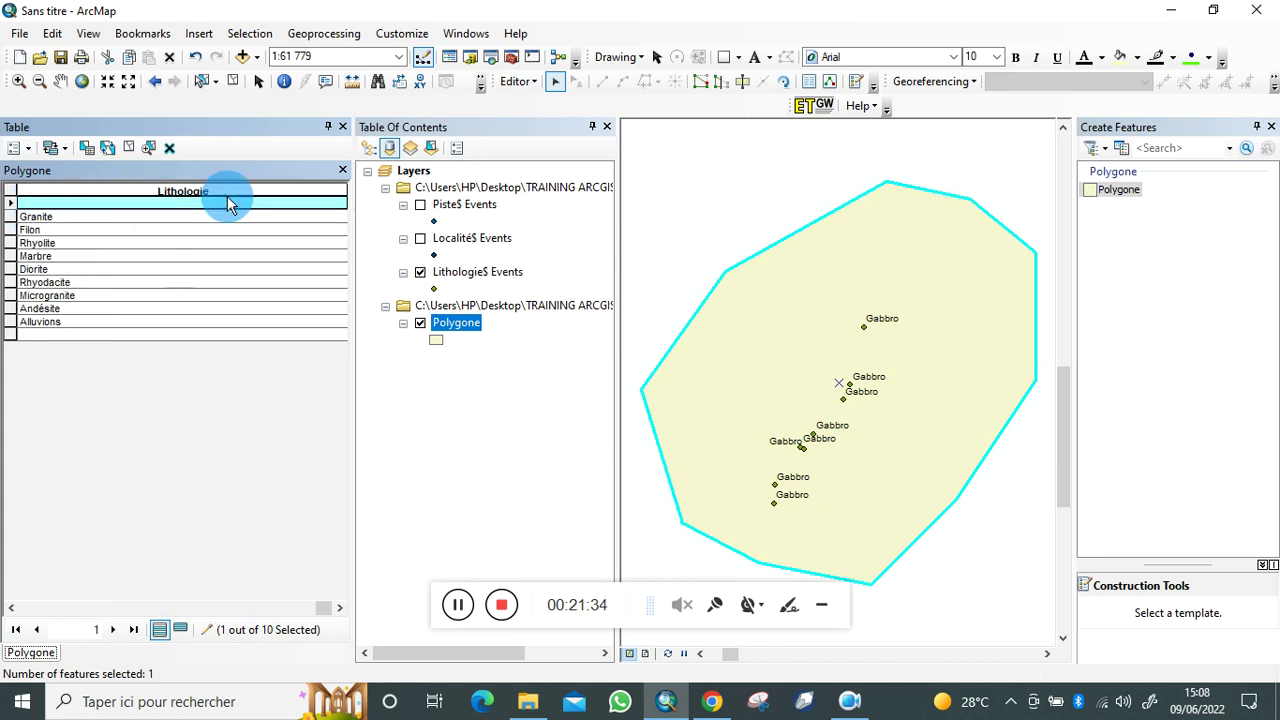
{"action": "type", "text": "Gabbro"}
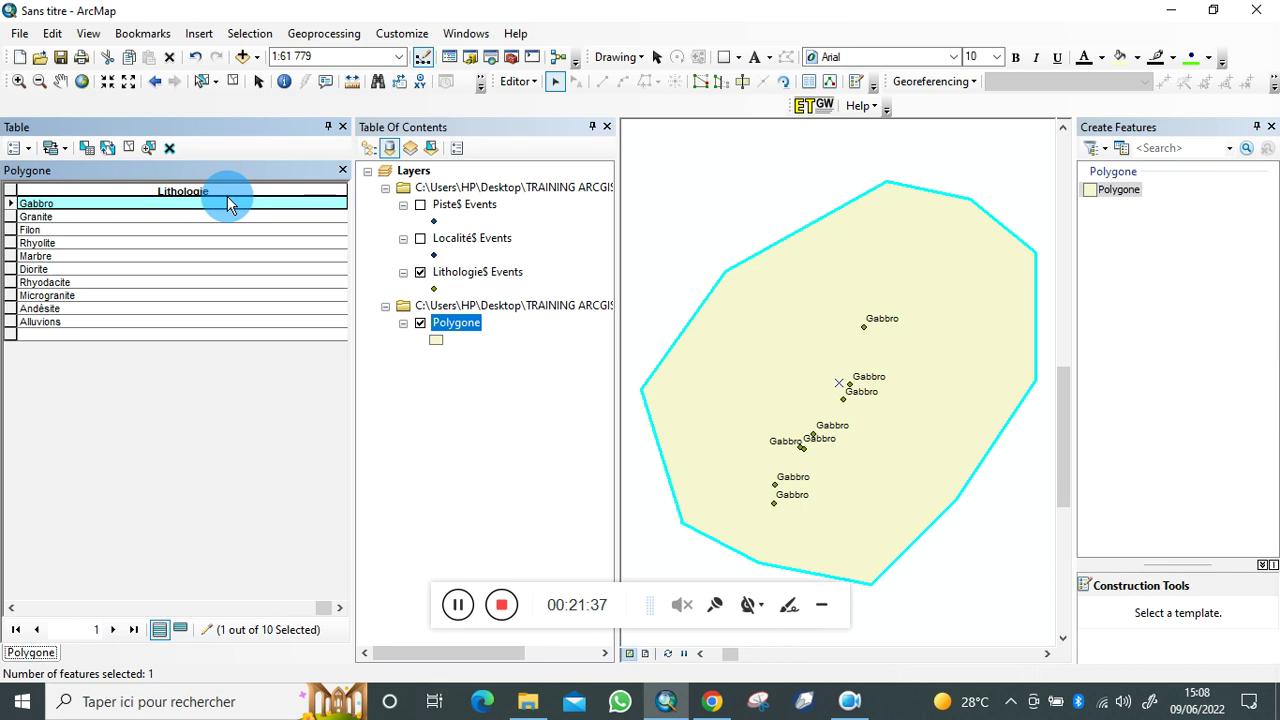
Step: Close the Polygone attribute table and stop the edit session, saving the edits
{"action": "left_click", "coordinate": [343, 127]}
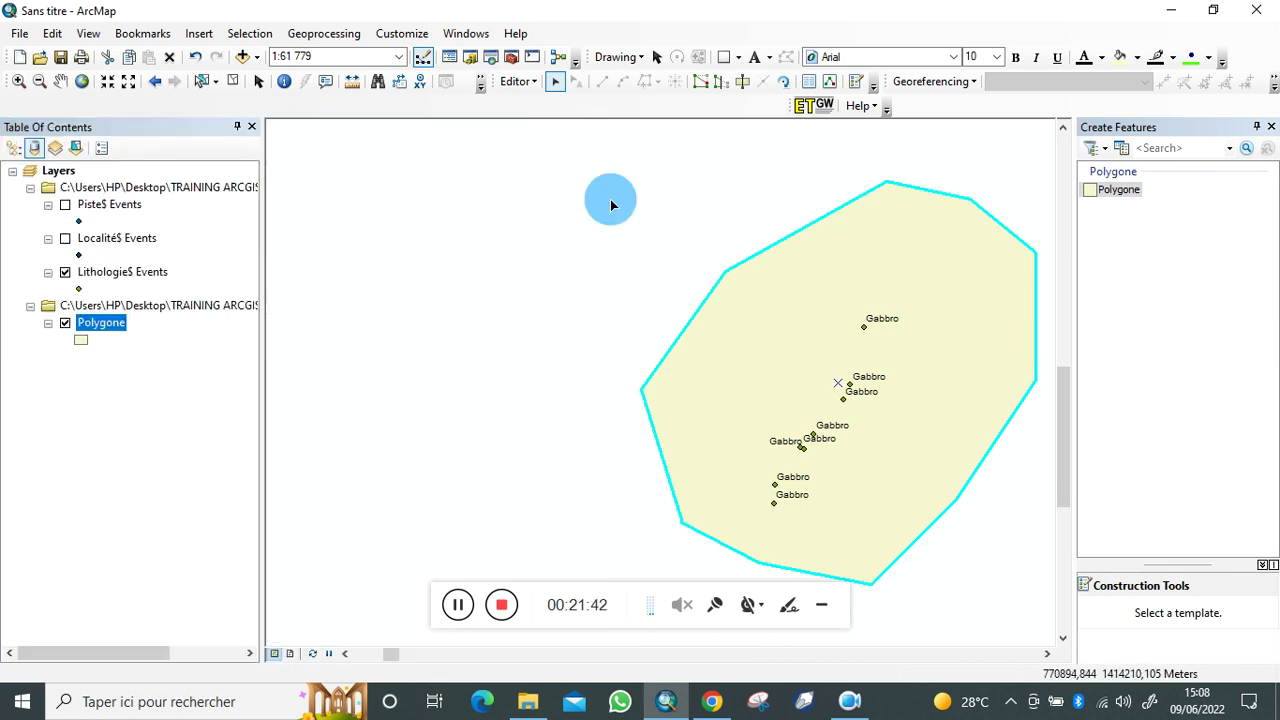
{"action": "left_click", "coordinate": [532, 83]}
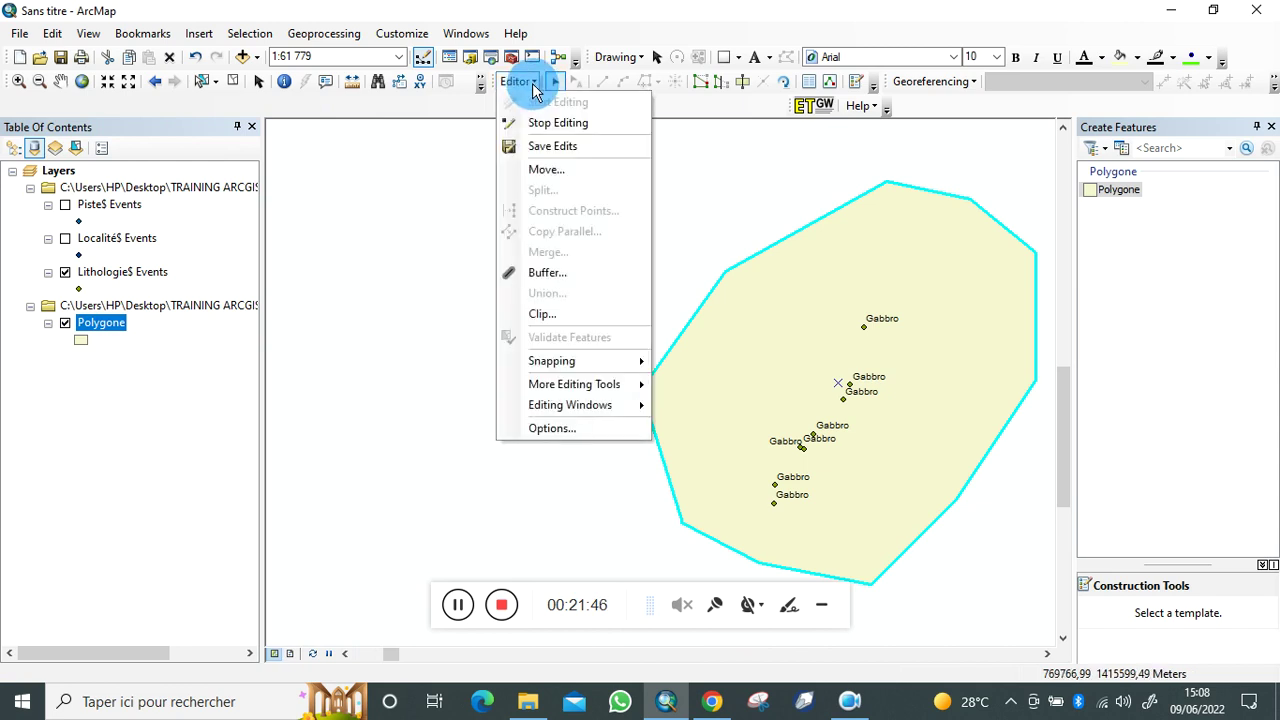
{"action": "left_click", "coordinate": [569, 123]}
{"action": "left_click", "coordinate": [568, 408]}
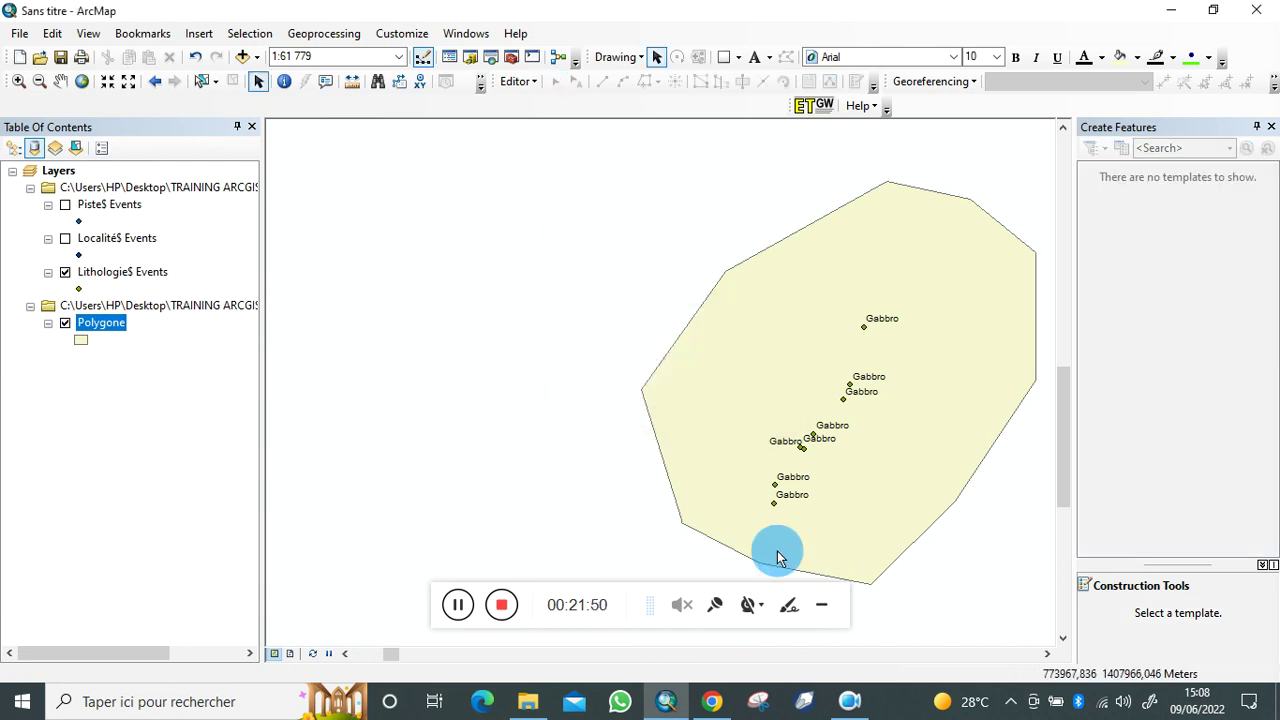
Step: Examine the whole map at 1:250 000 to check which lithology point groups are enclosed by polygons
{"action": "left_click", "coordinate": [825, 606]}
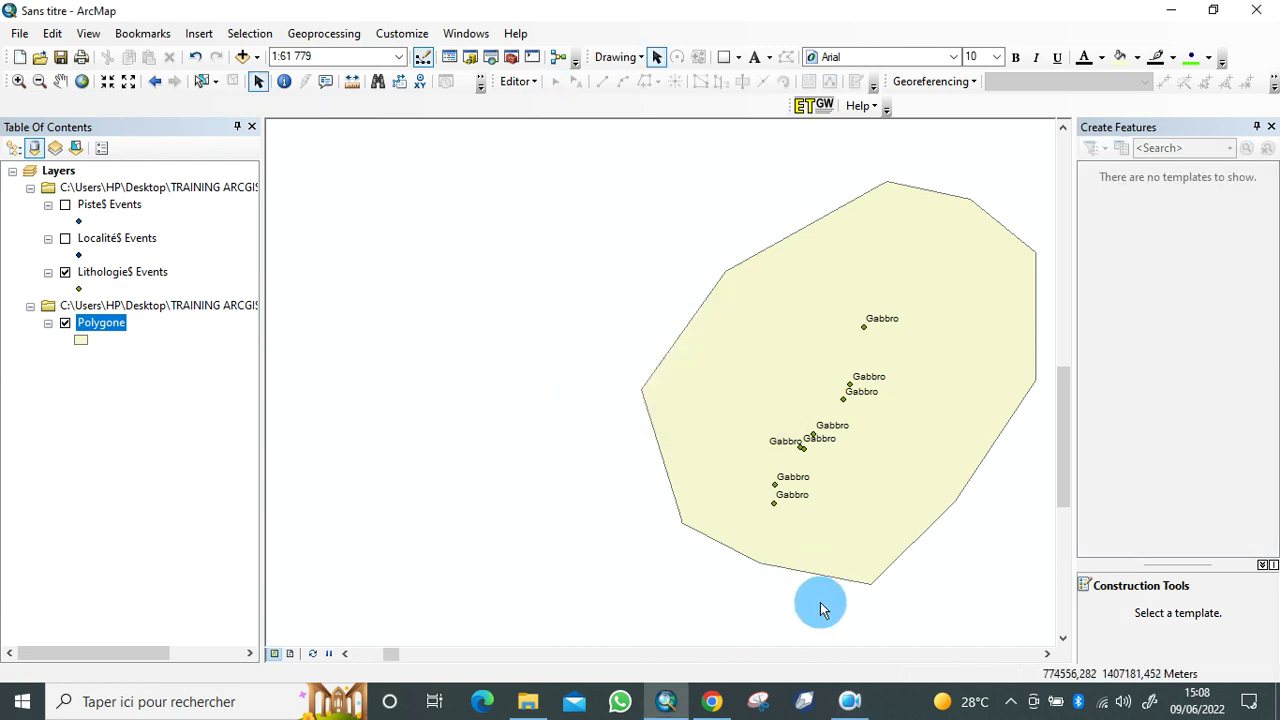
{"action": "left_click", "coordinate": [60, 81]}
{"action": "left_click_drag", "start_coordinate": [820, 293], "coordinate": [568, 310]}
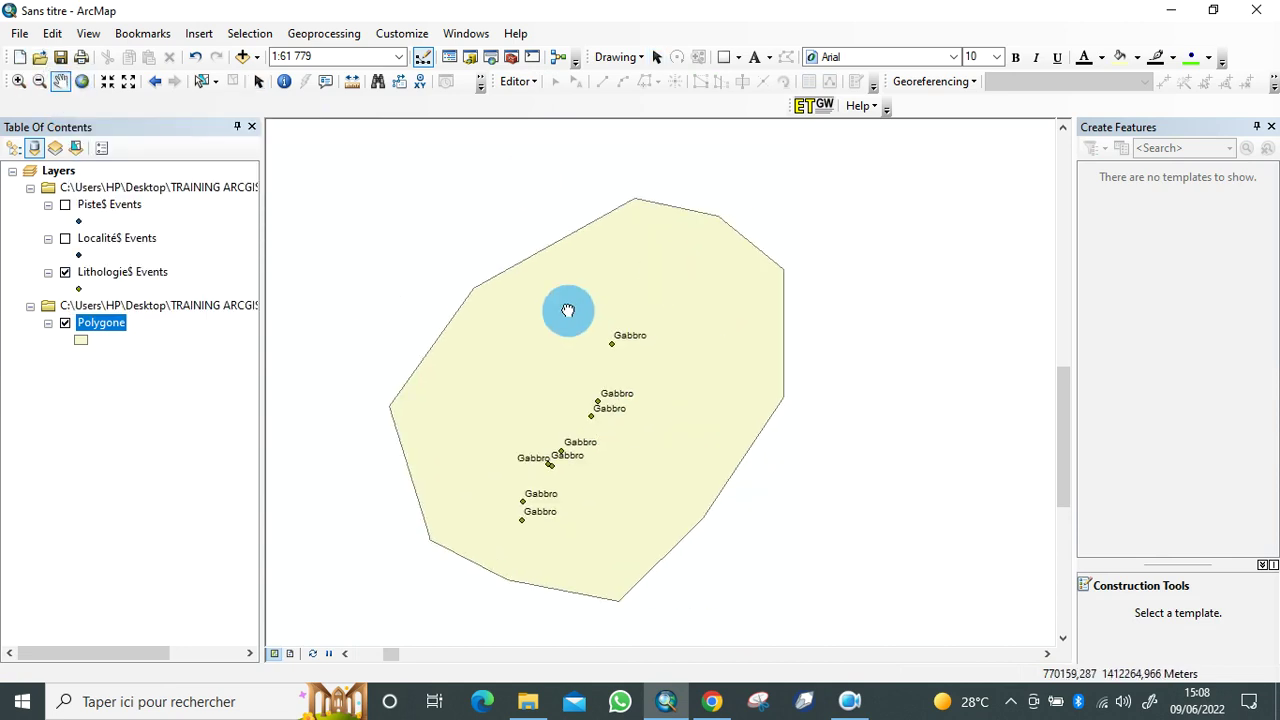
{"action": "left_click", "coordinate": [128, 87]}
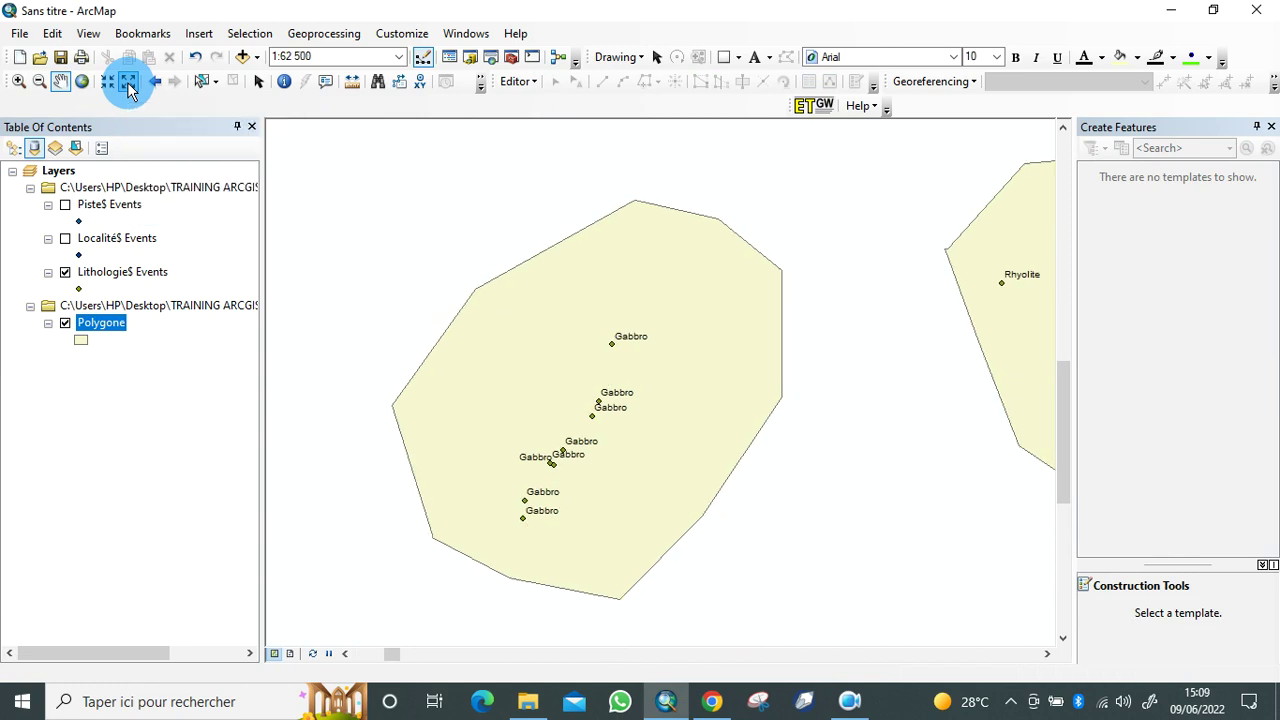
{"action": "left_click", "coordinate": [128, 87]}
{"action": "left_click", "coordinate": [128, 87]}
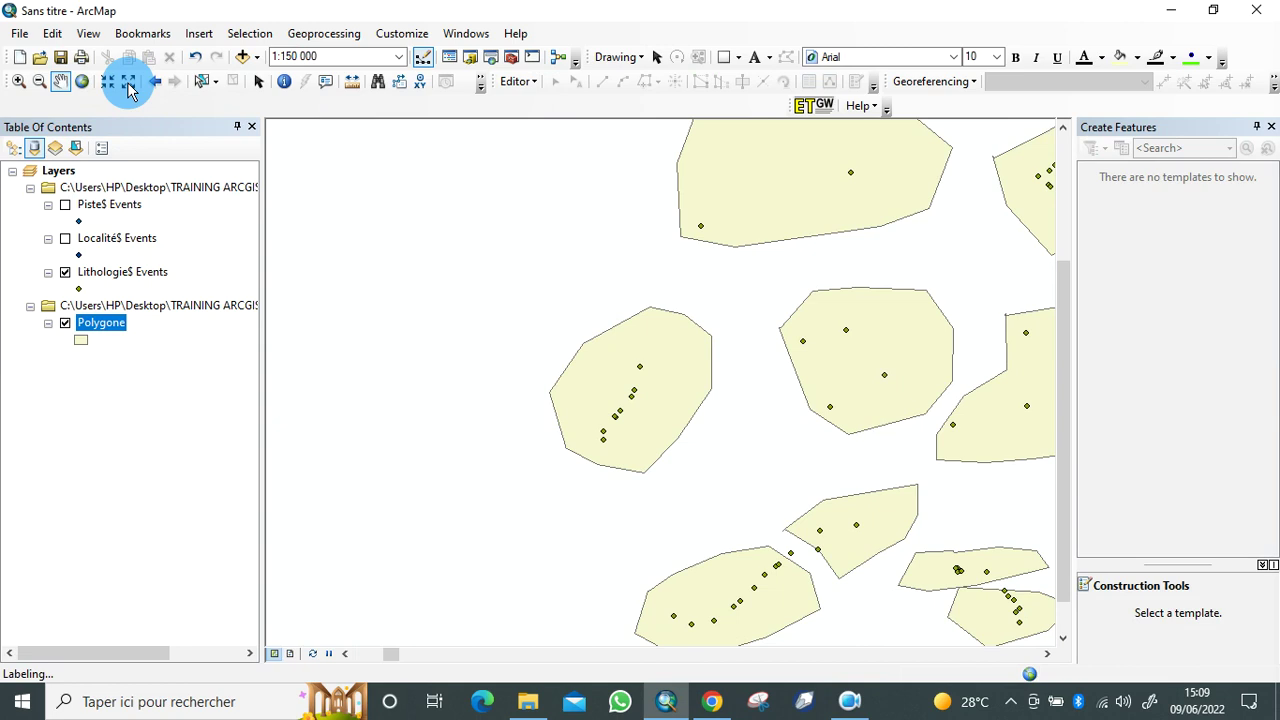
{"action": "left_click", "coordinate": [128, 87]}
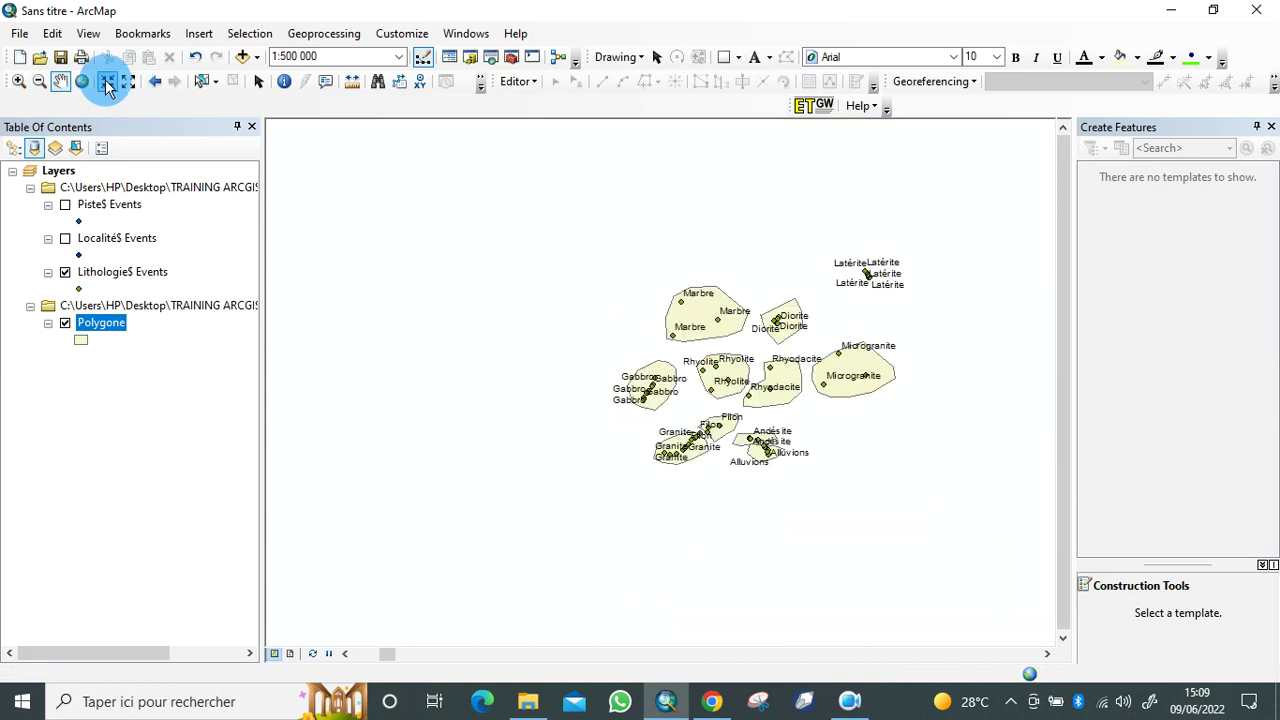
{"action": "left_click", "coordinate": [108, 87]}
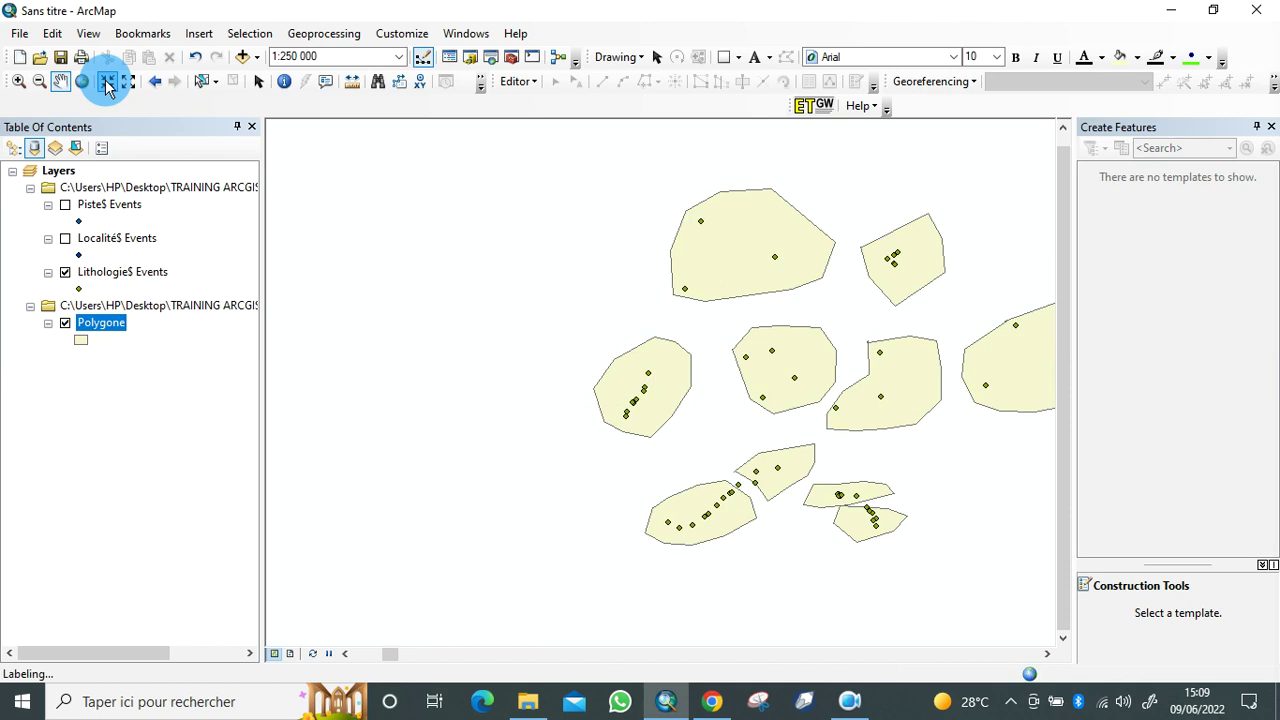
{"action": "left_click_drag", "start_coordinate": [777, 318], "coordinate": [593, 340]}
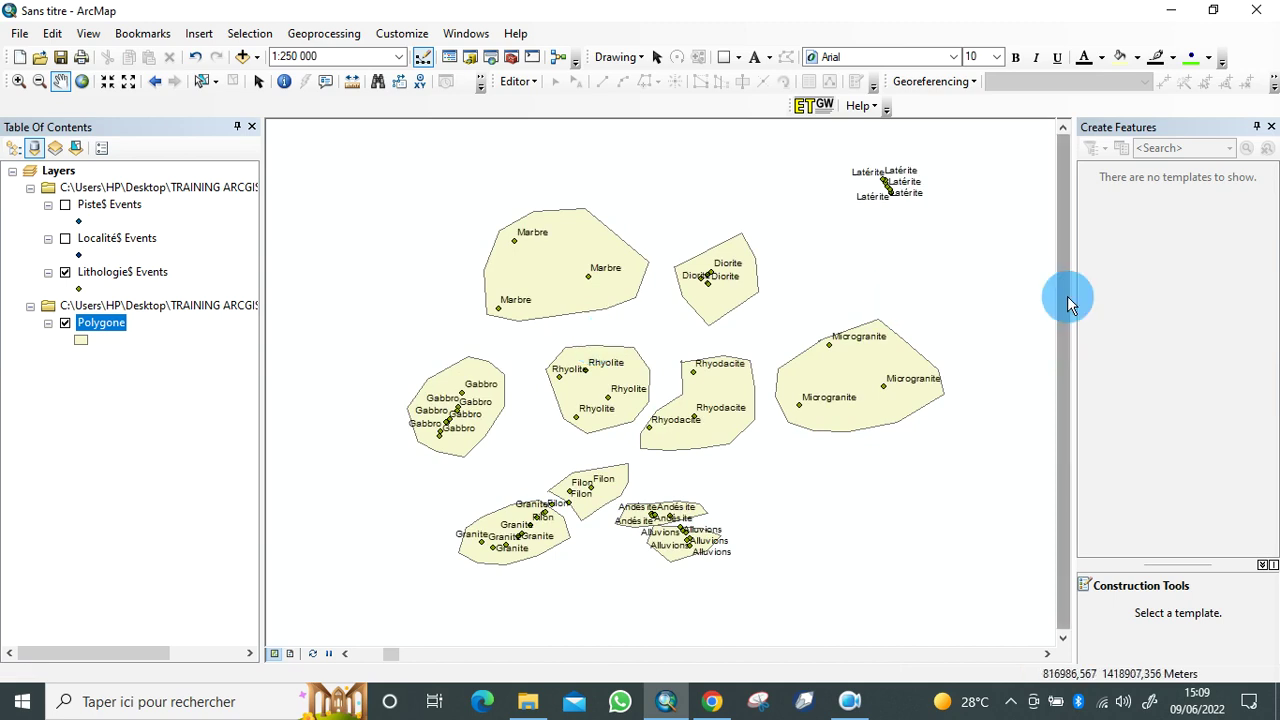
{"action": "left_click_drag", "start_coordinate": [951, 289], "coordinate": [922, 350]}
{"action": "mouse_move", "coordinate": [783, 363]}
{"action": "left_mouse_down"}
{"action": "mouse_move", "coordinate": [848, 323]}
{"action": "mouse_move", "coordinate": [825, 303]}
{"action": "mouse_move", "coordinate": [757, 349]}
{"action": "mouse_move", "coordinate": [764, 357]}
{"action": "left_mouse_up"}
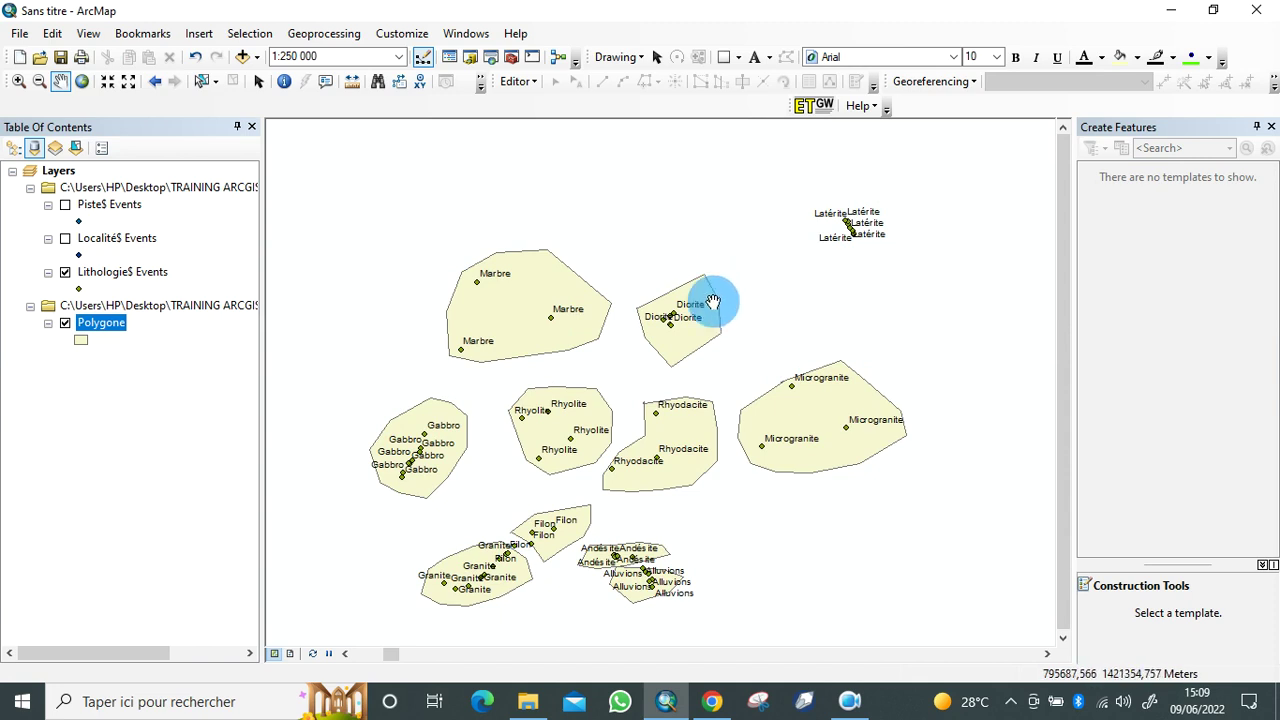
Step: Start a new edit session on the Polygone layer
{"action": "left_click", "coordinate": [470, 66]}
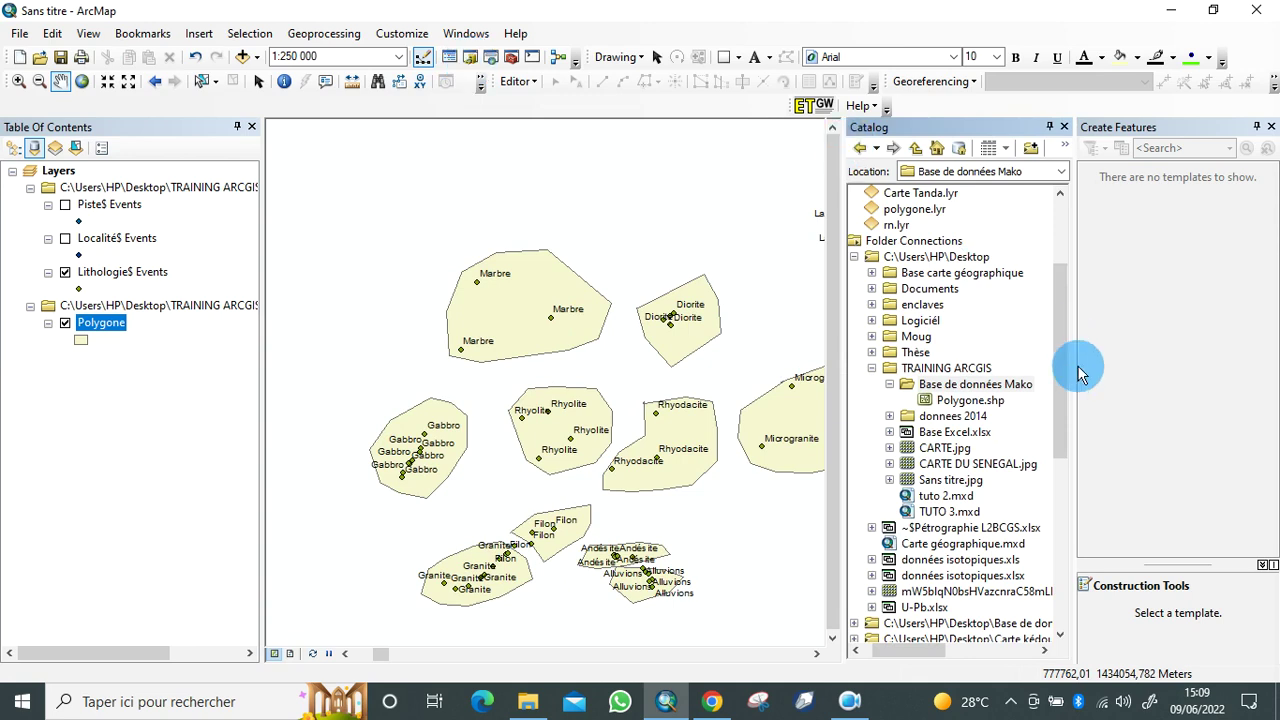
{"action": "left_click", "coordinate": [1066, 128]}
{"action": "left_click", "coordinate": [535, 84]}
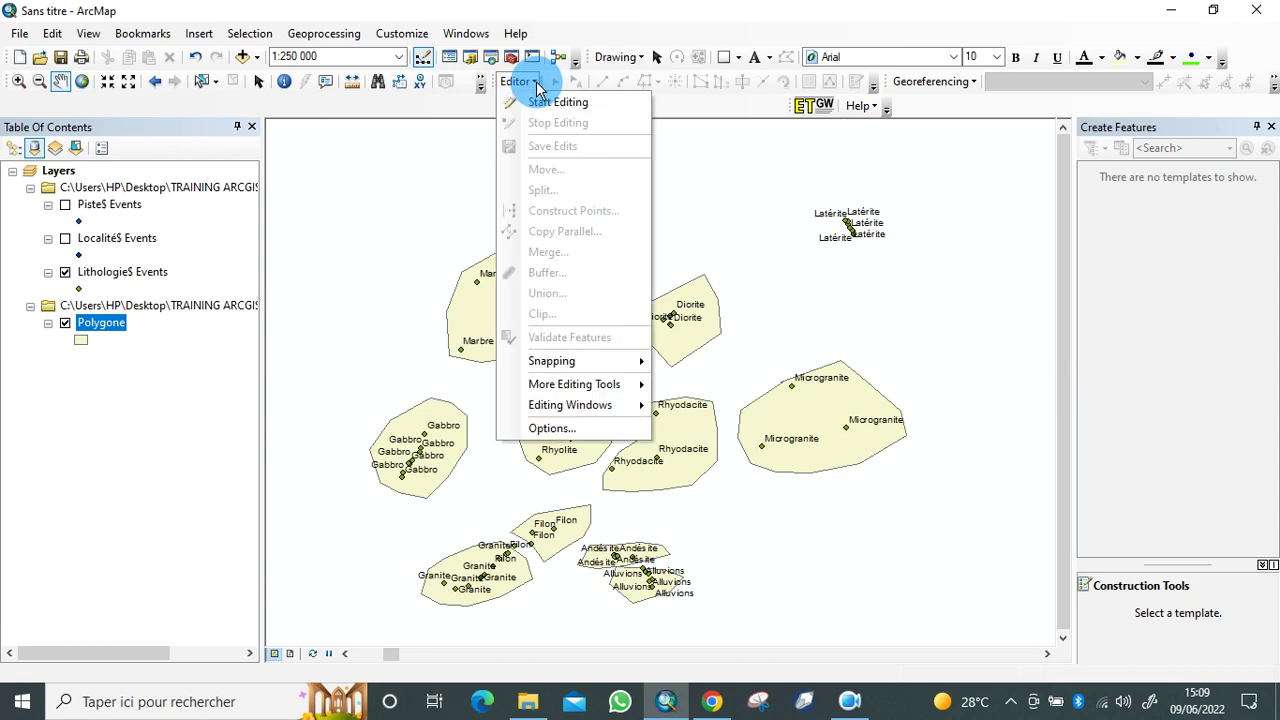
{"action": "left_click", "coordinate": [555, 114]}
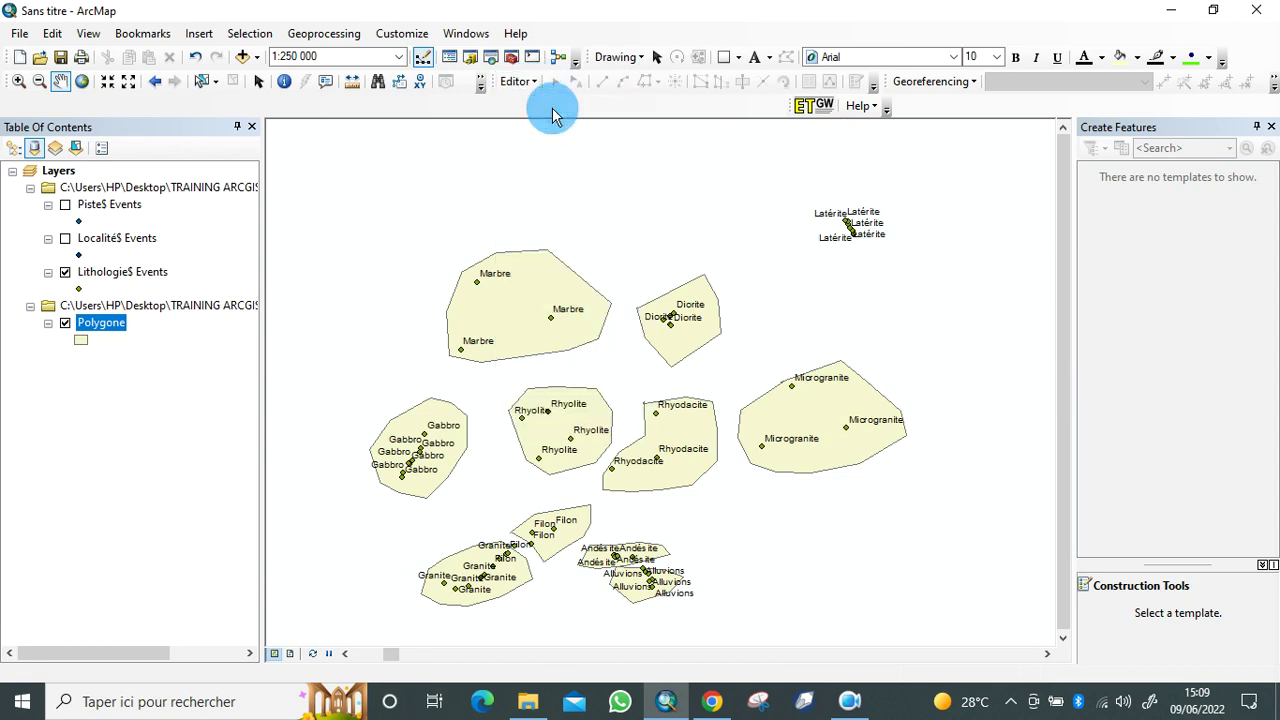
{"action": "left_click", "coordinate": [475, 242]}
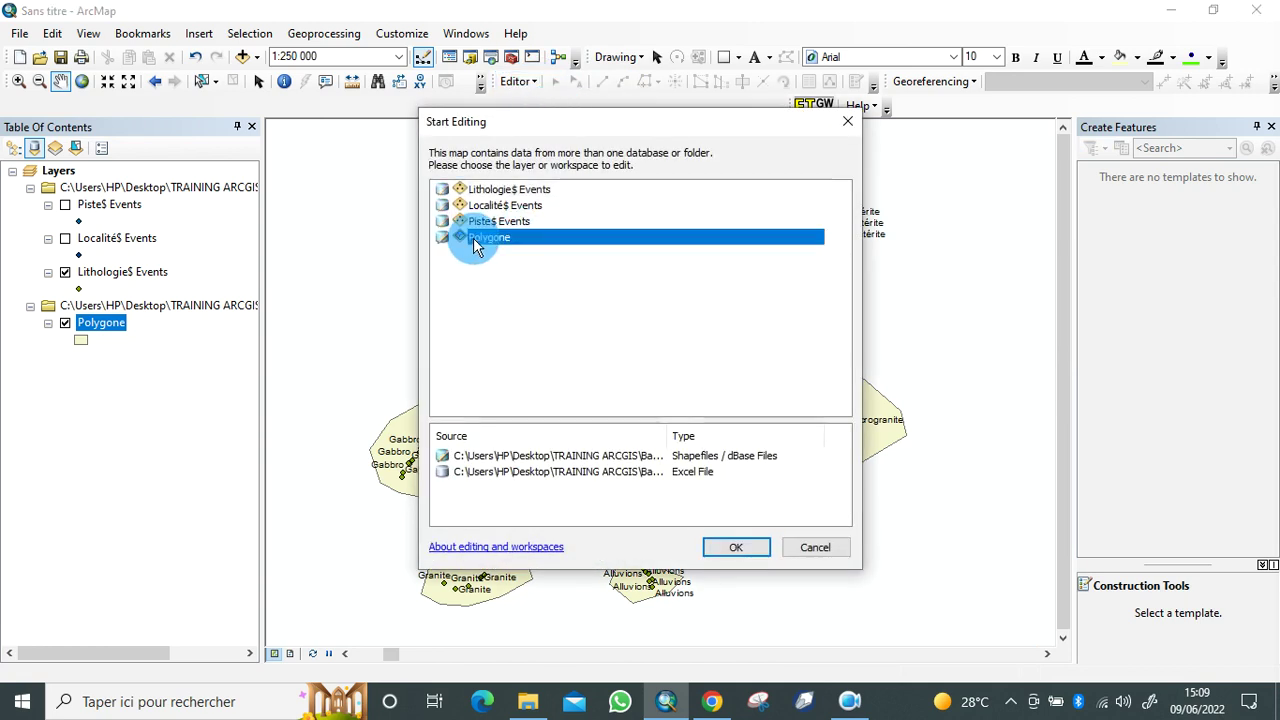
{"action": "left_click", "coordinate": [737, 548]}
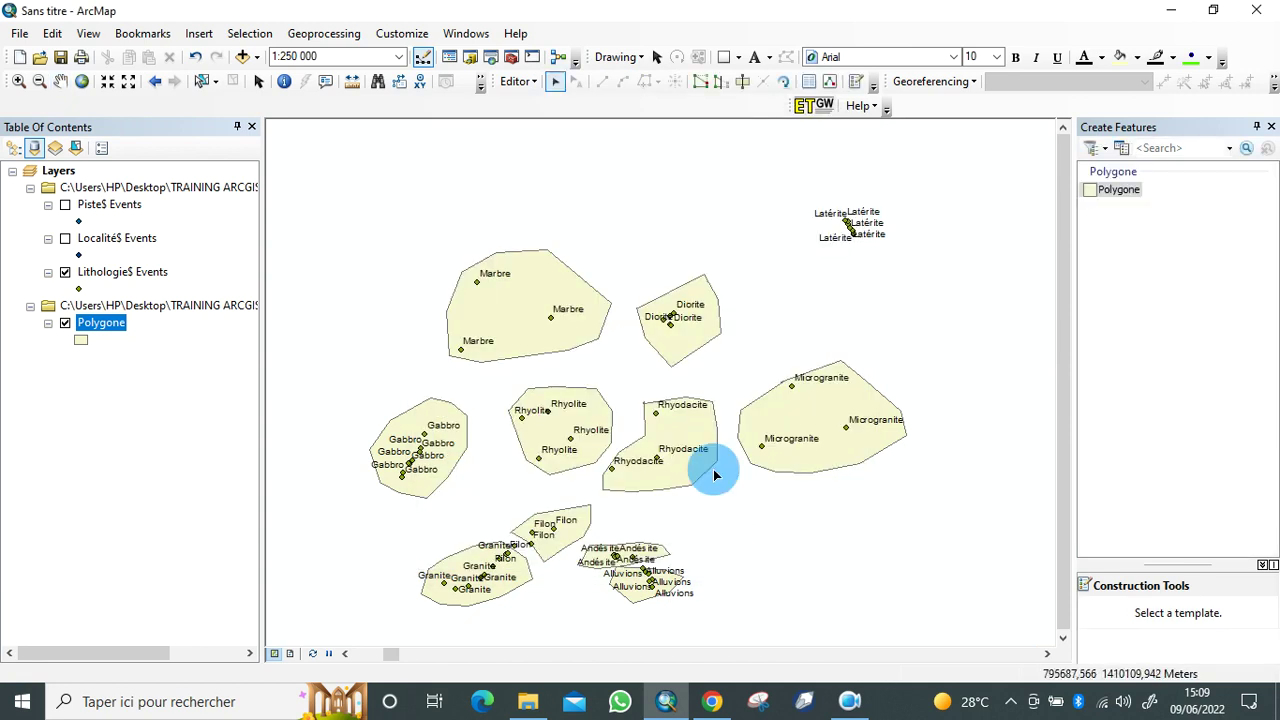
Step: Draw a six-vertex polygon in the Polygone layer around the group of Latérite points
{"action": "left_click", "coordinate": [1118, 190]}
{"action": "left_click", "coordinate": [808, 203]}
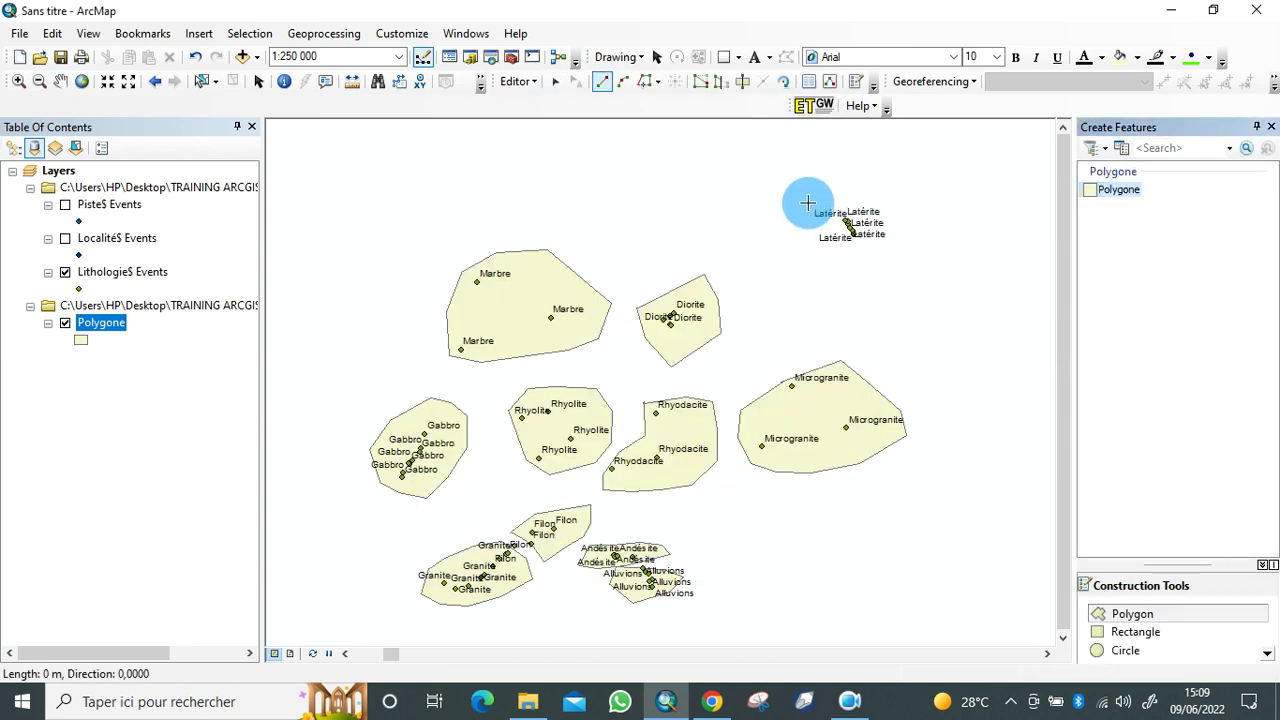
{"action": "left_click", "coordinate": [879, 190]}
{"action": "left_click", "coordinate": [909, 234]}
{"action": "left_click", "coordinate": [882, 263]}
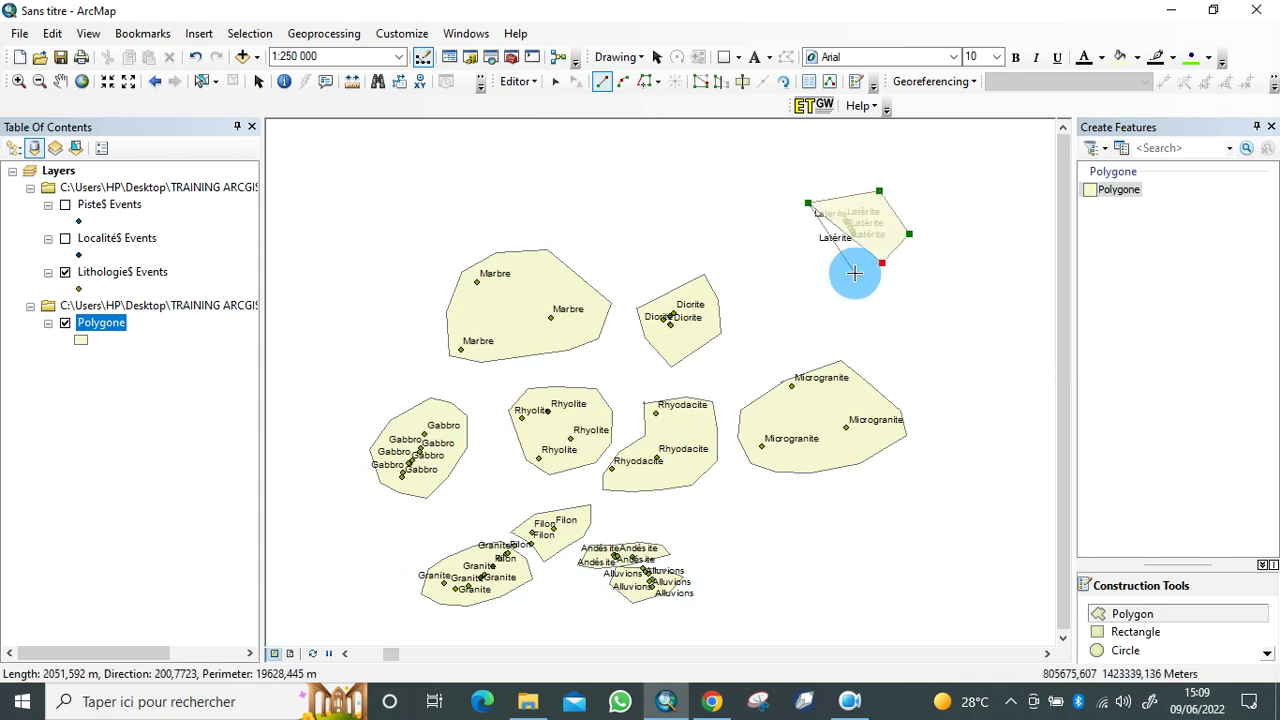
{"action": "left_click", "coordinate": [803, 268]}
{"action": "left_click", "coordinate": [791, 243]}
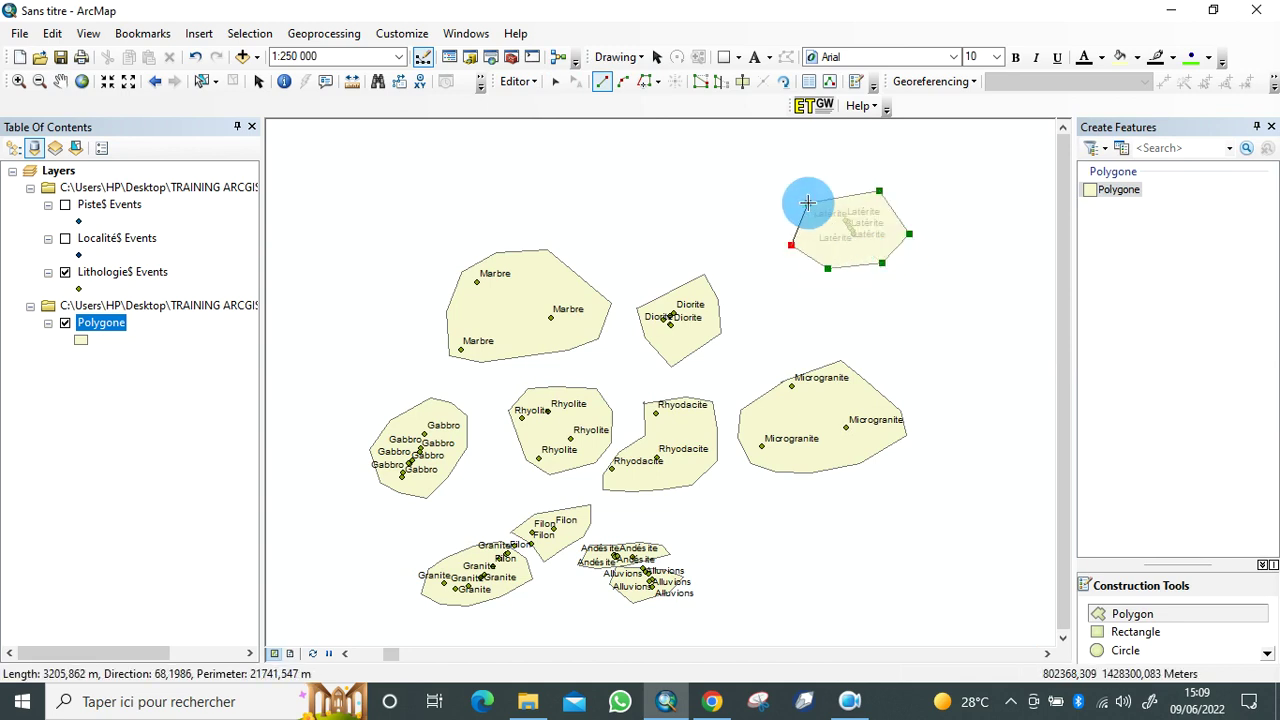
{"action": "double_click", "coordinate": [808, 203]}
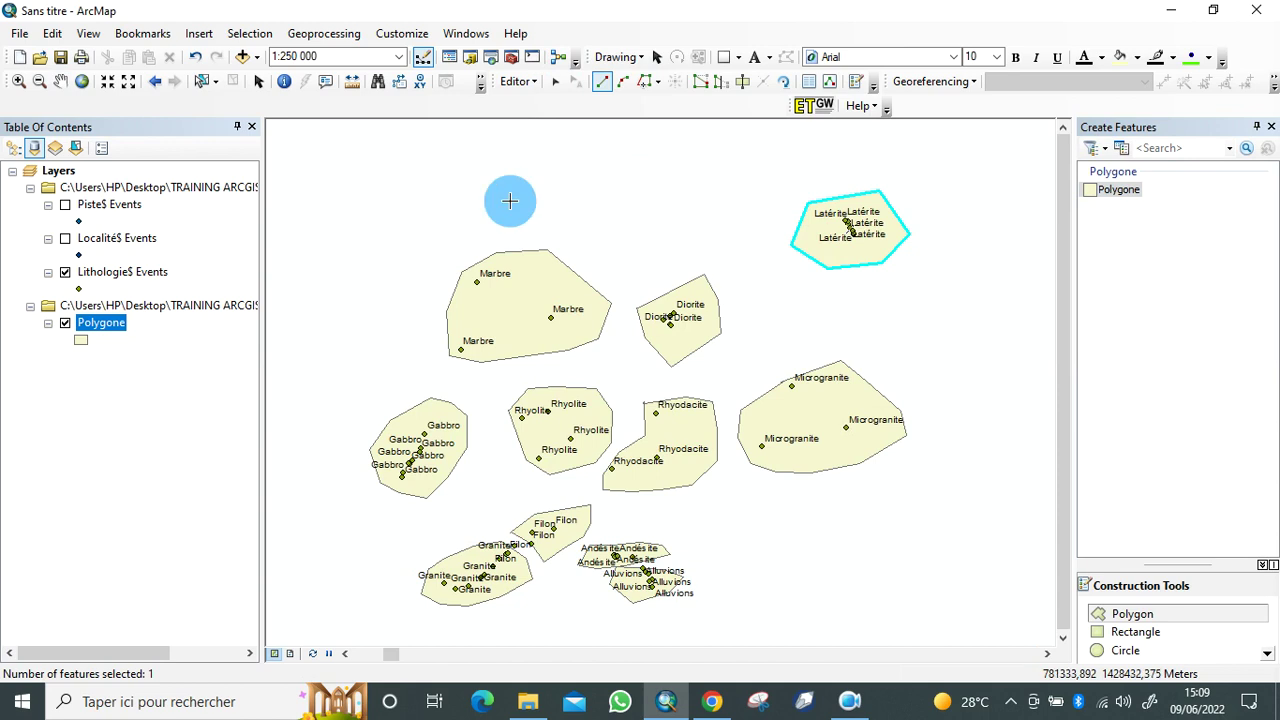
Step: Open the Polygone attribute table and set the Lithologie of the new polygon, FID 10, to Latérite
{"action": "left_click", "coordinate": [101, 324]}
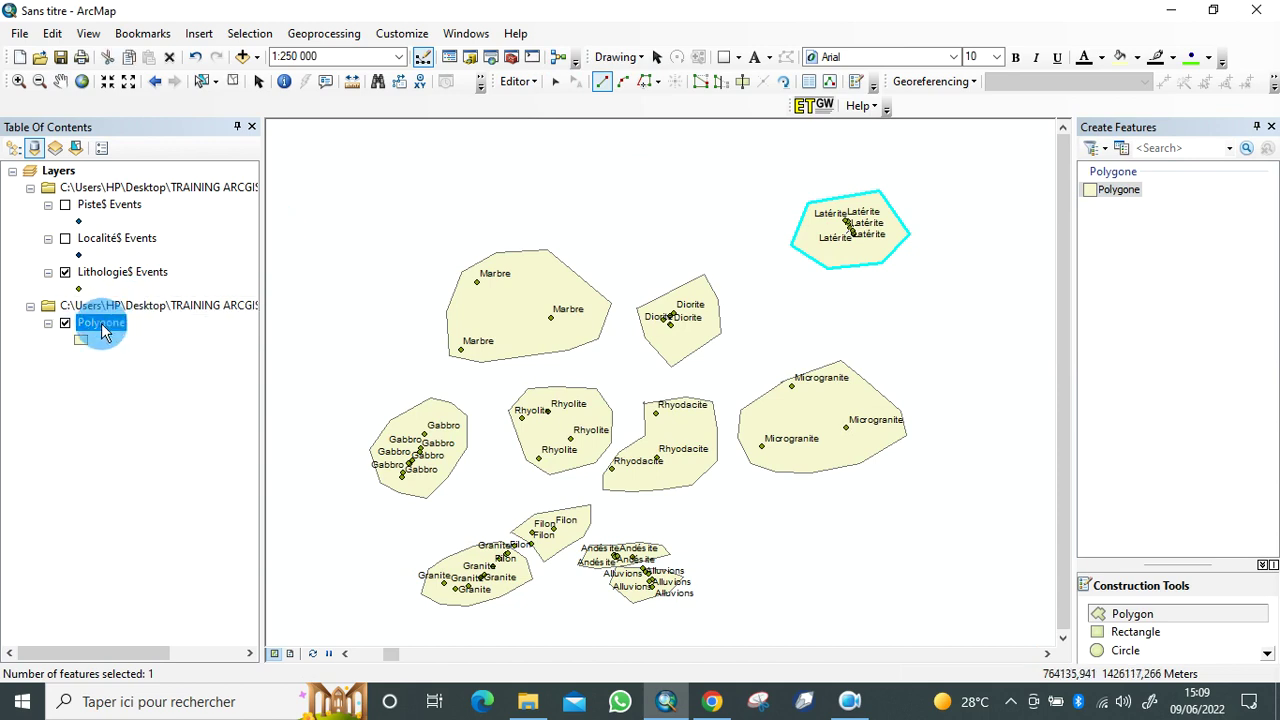
{"action": "right_click", "coordinate": [104, 332]}
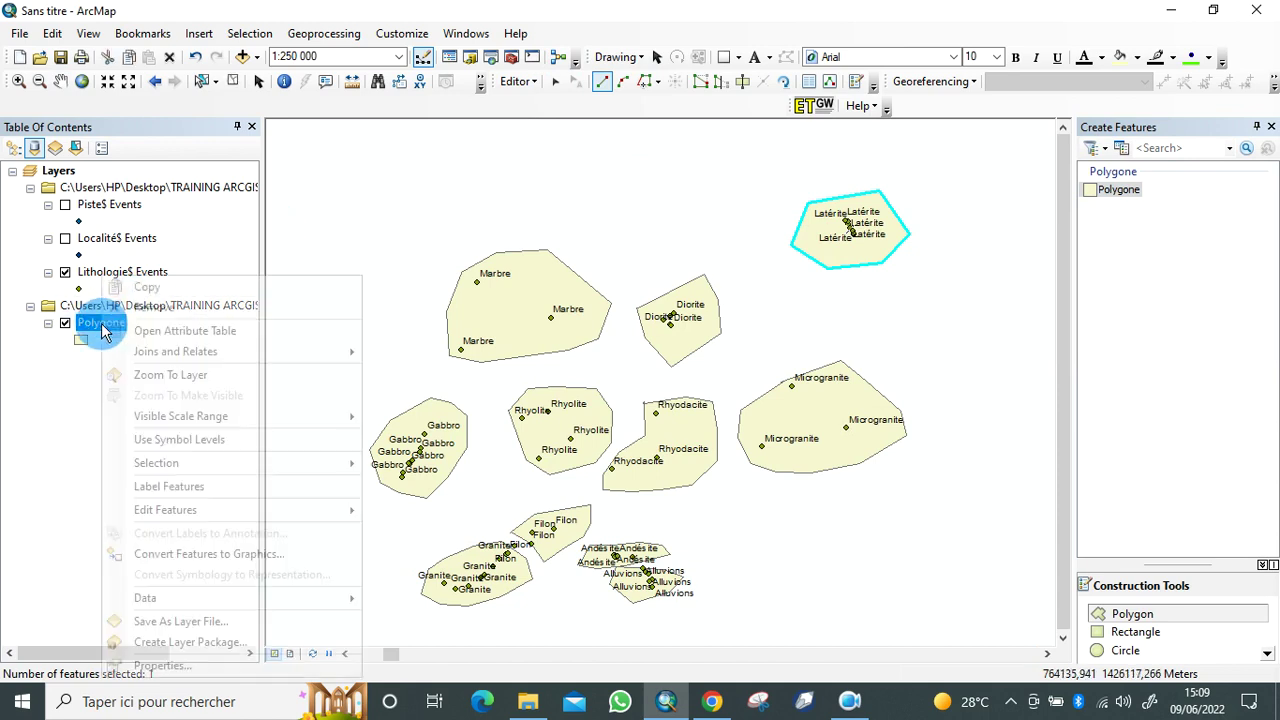
{"action": "left_click", "coordinate": [185, 331]}
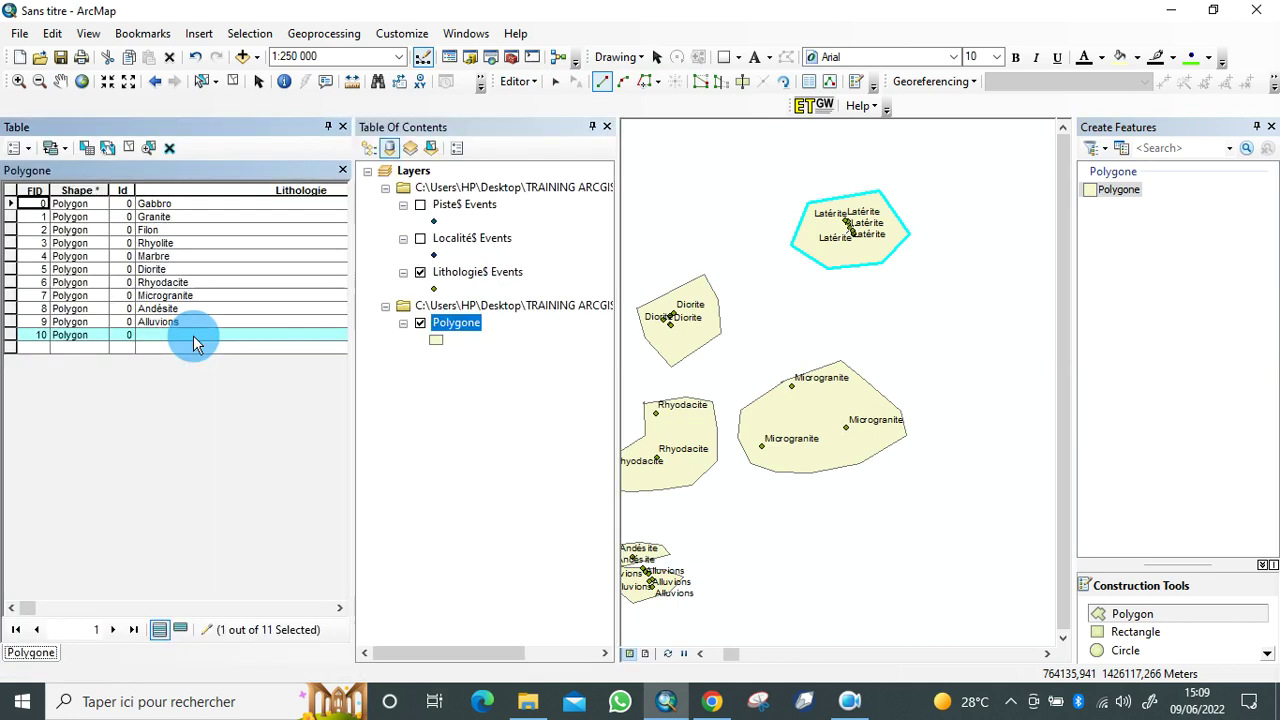
{"action": "left_click", "coordinate": [230, 337]}
{"action": "left_click", "coordinate": [230, 337]}
{"action": "type", "text": "Latérite"}
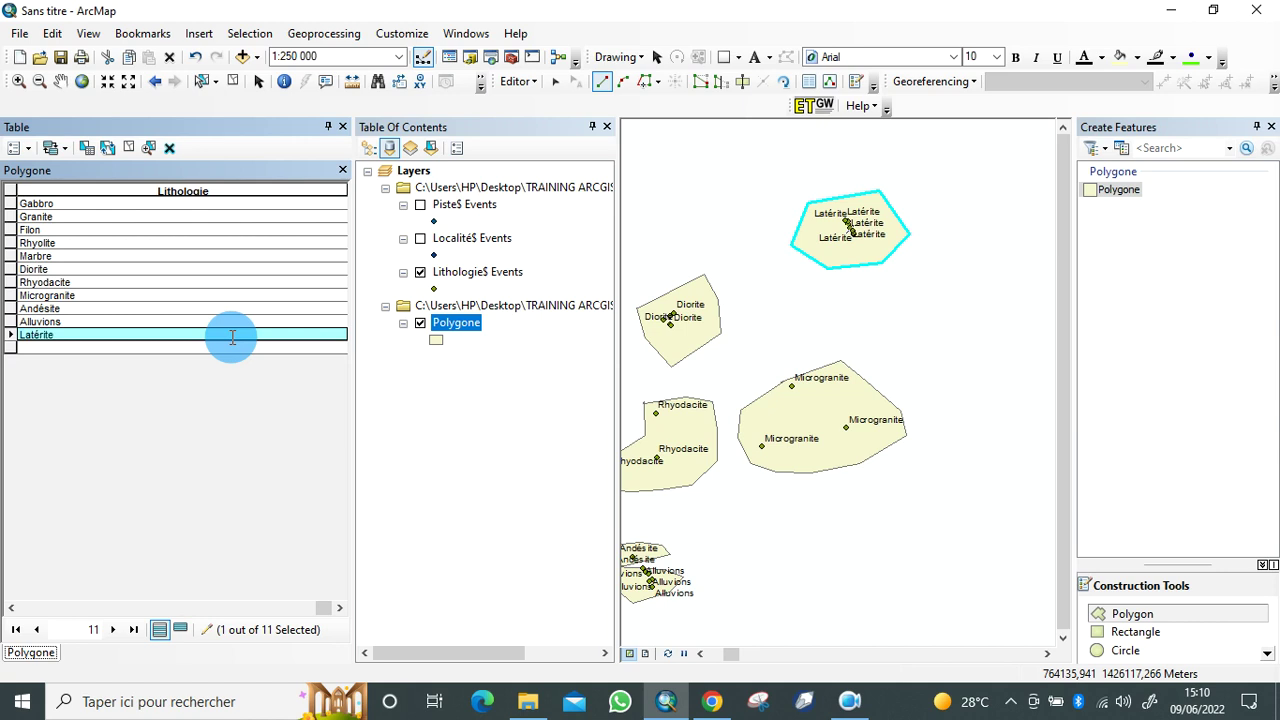
Step: Close the Polygone attribute table and stop the edit session, saving the edits
{"action": "left_click", "coordinate": [343, 127]}
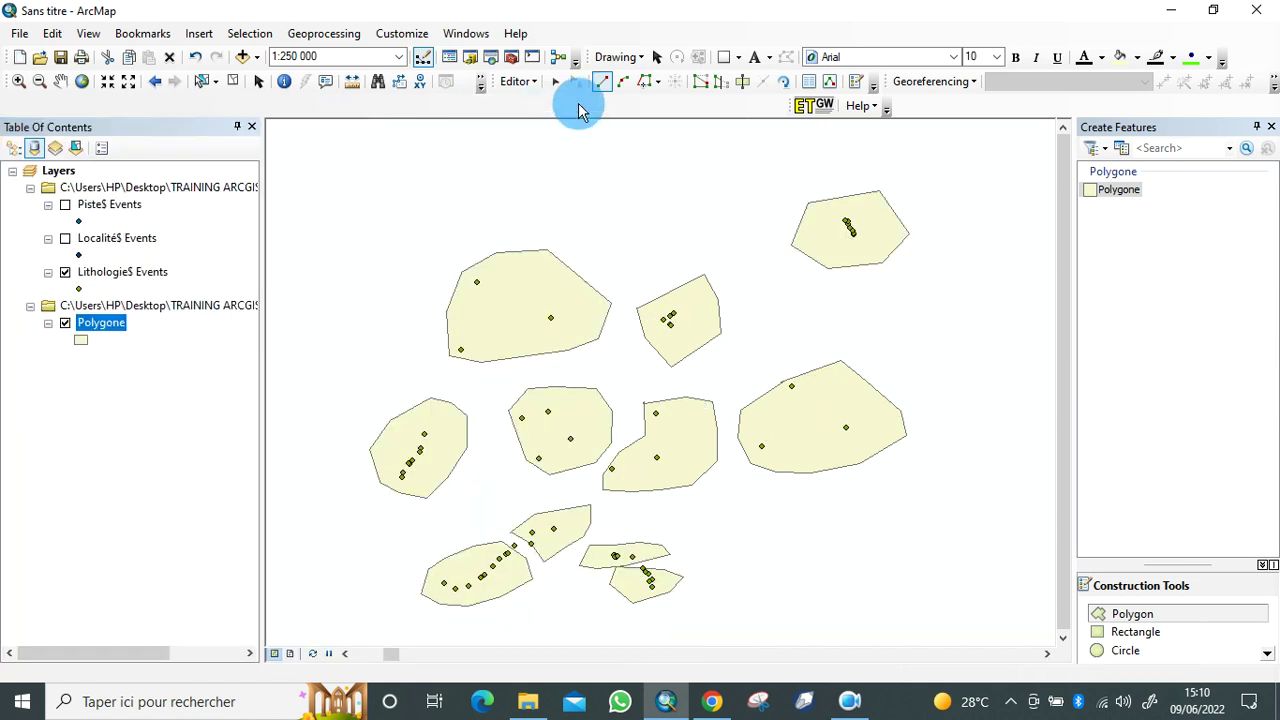
{"action": "left_click", "coordinate": [520, 81]}
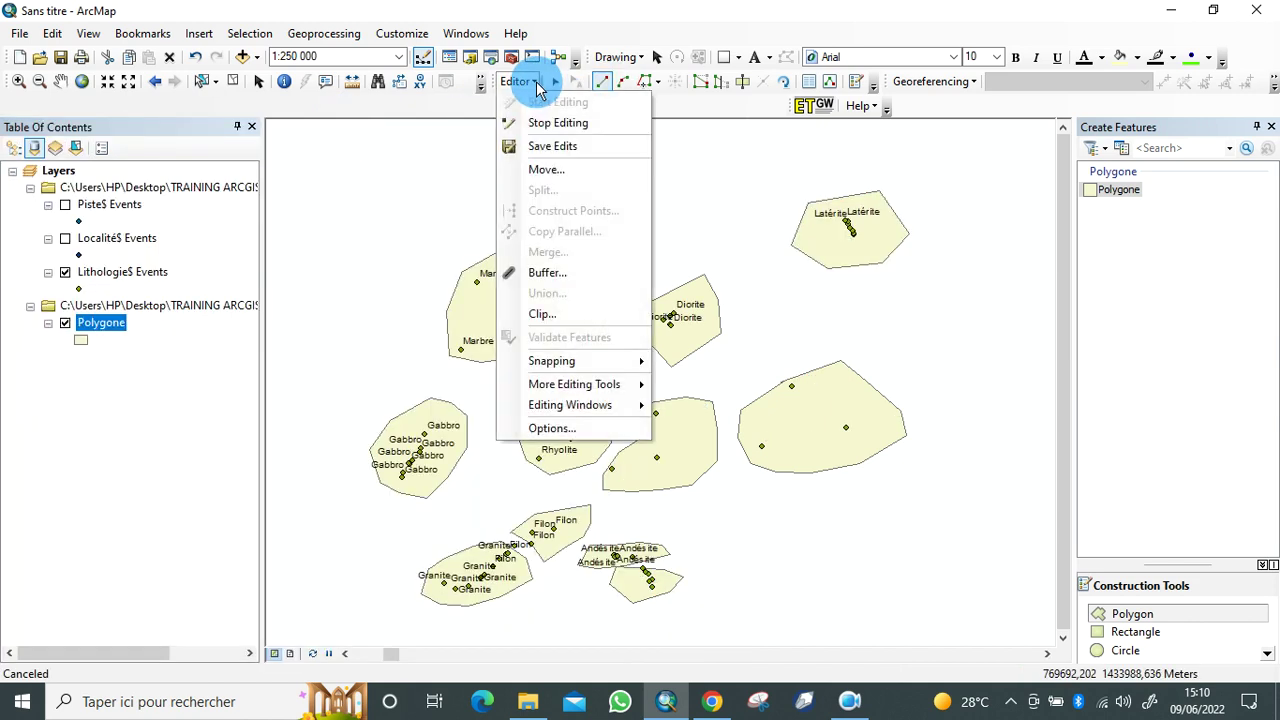
{"action": "left_click", "coordinate": [557, 124]}
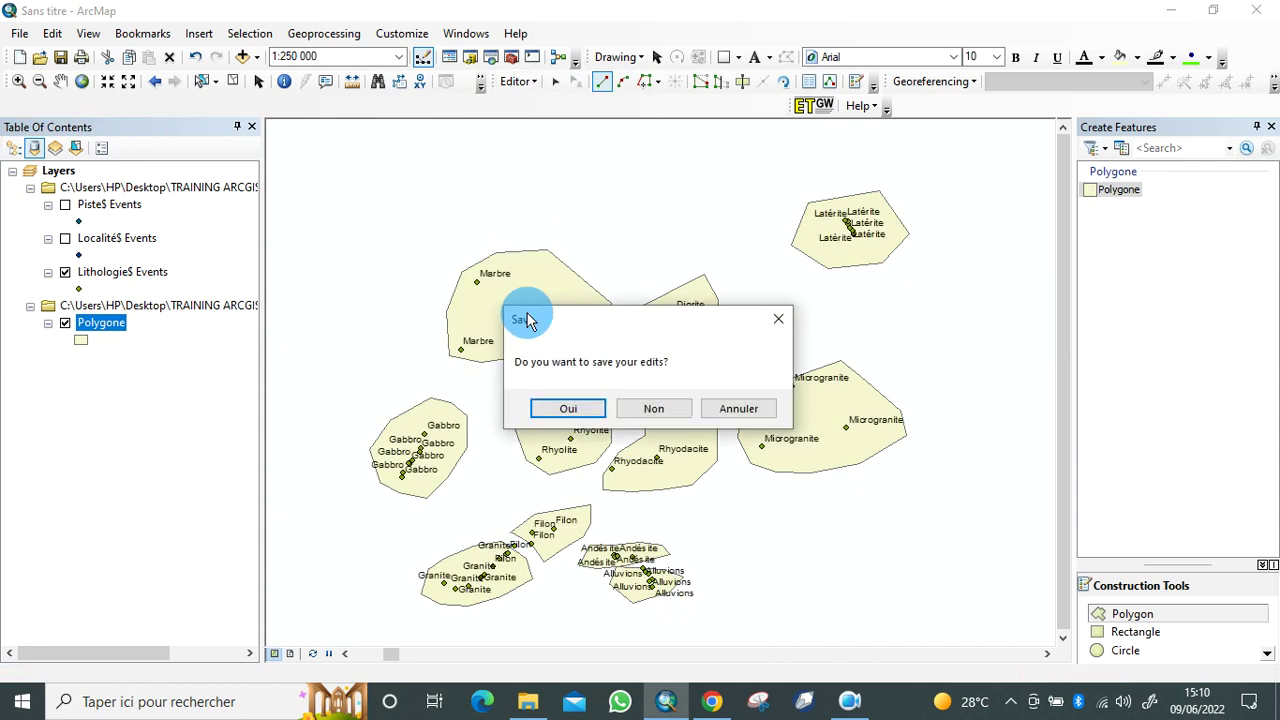
{"action": "left_click", "coordinate": [563, 410]}
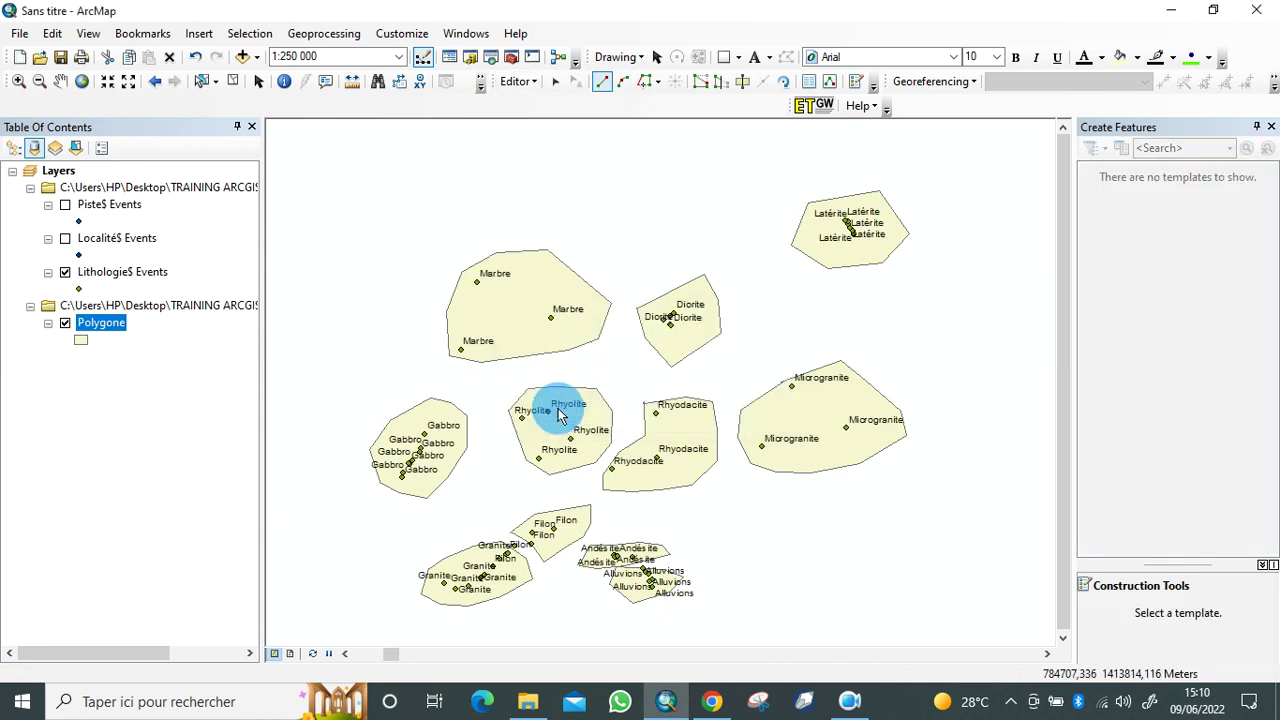
Step: Remove the Lithologie$ Events layer from the map
{"action": "left_click", "coordinate": [62, 86]}
{"action": "mouse_move", "coordinate": [590, 319]}
{"action": "left_mouse_down"}
{"action": "mouse_move", "coordinate": [546, 308]}
{"action": "mouse_move", "coordinate": [571, 314]}
{"action": "left_mouse_up"}
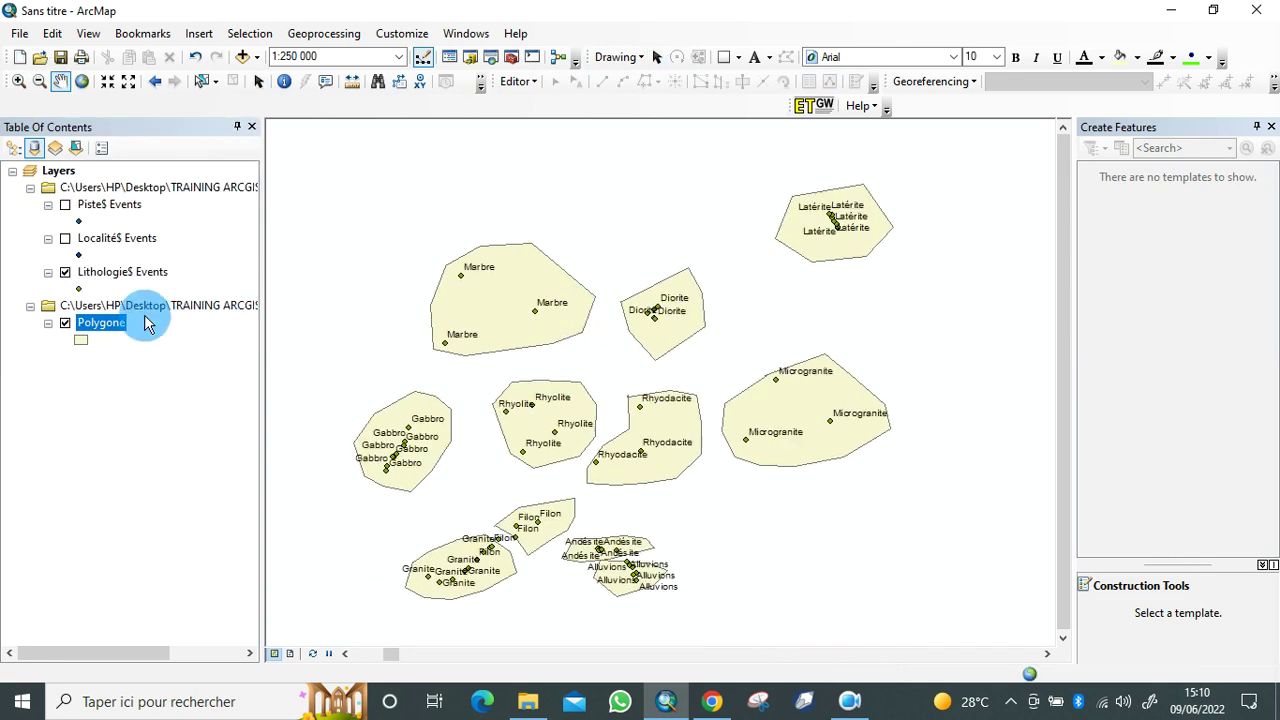
{"action": "left_click", "coordinate": [120, 276]}
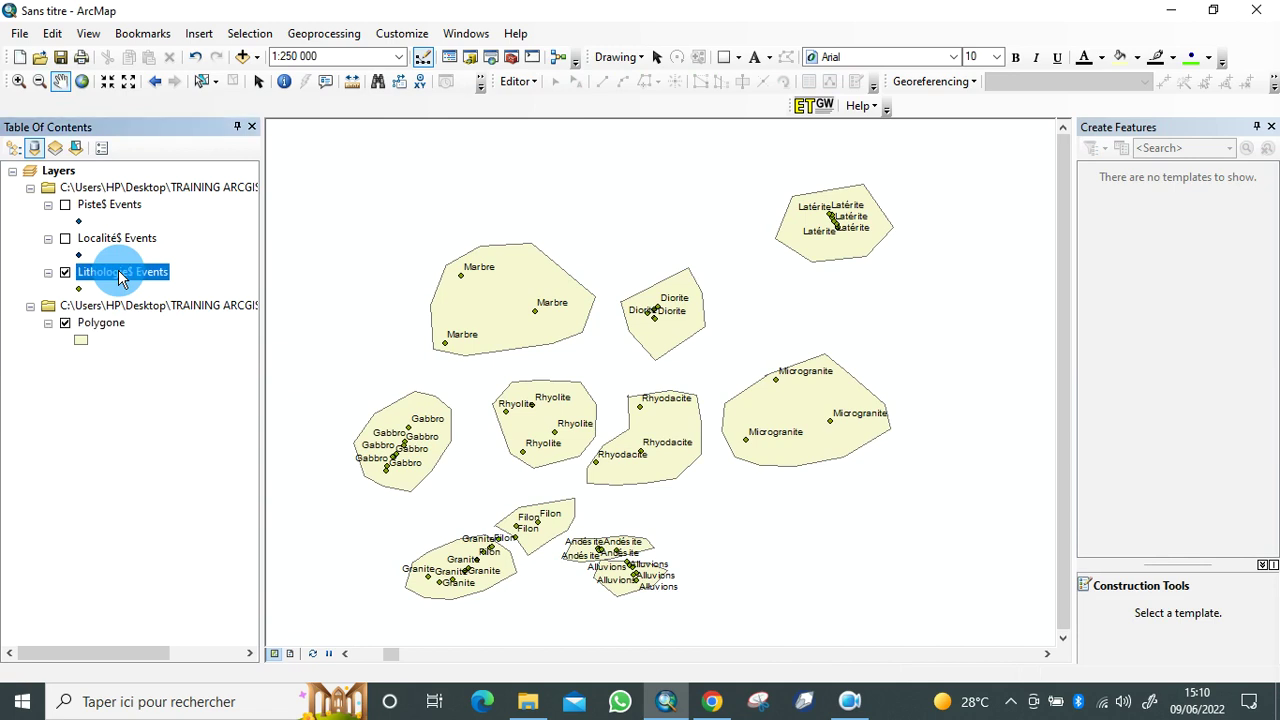
{"action": "right_click", "coordinate": [119, 272]}
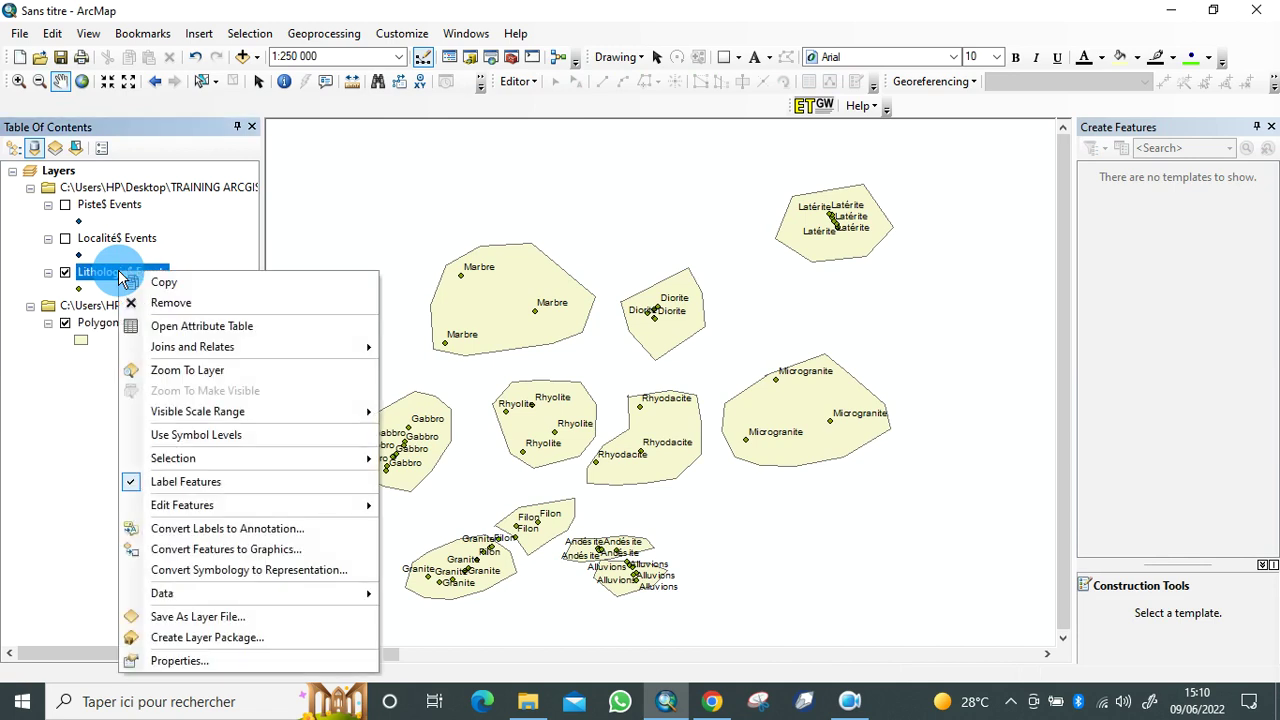
{"action": "left_click", "coordinate": [180, 305]}
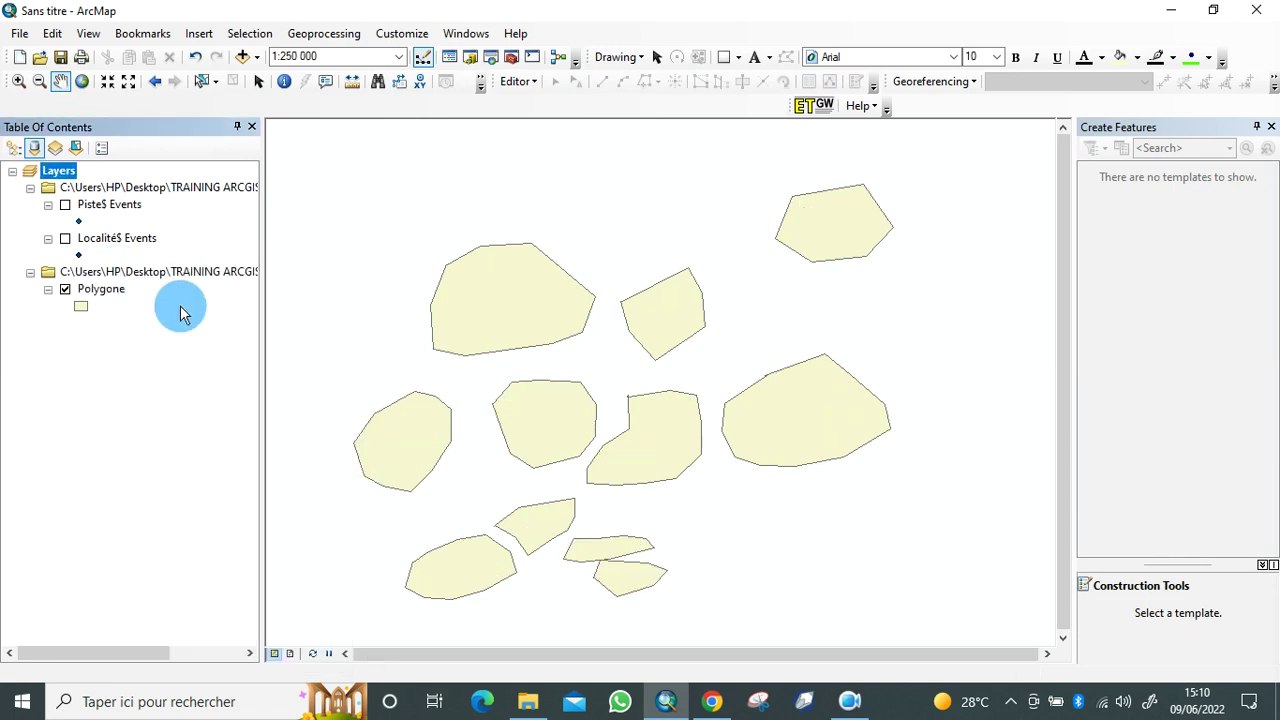
{"action": "mouse_move", "coordinate": [566, 409]}
{"action": "left_mouse_down"}
{"action": "mouse_move", "coordinate": [553, 406]}
{"action": "mouse_move", "coordinate": [580, 414]}
{"action": "left_mouse_up"}
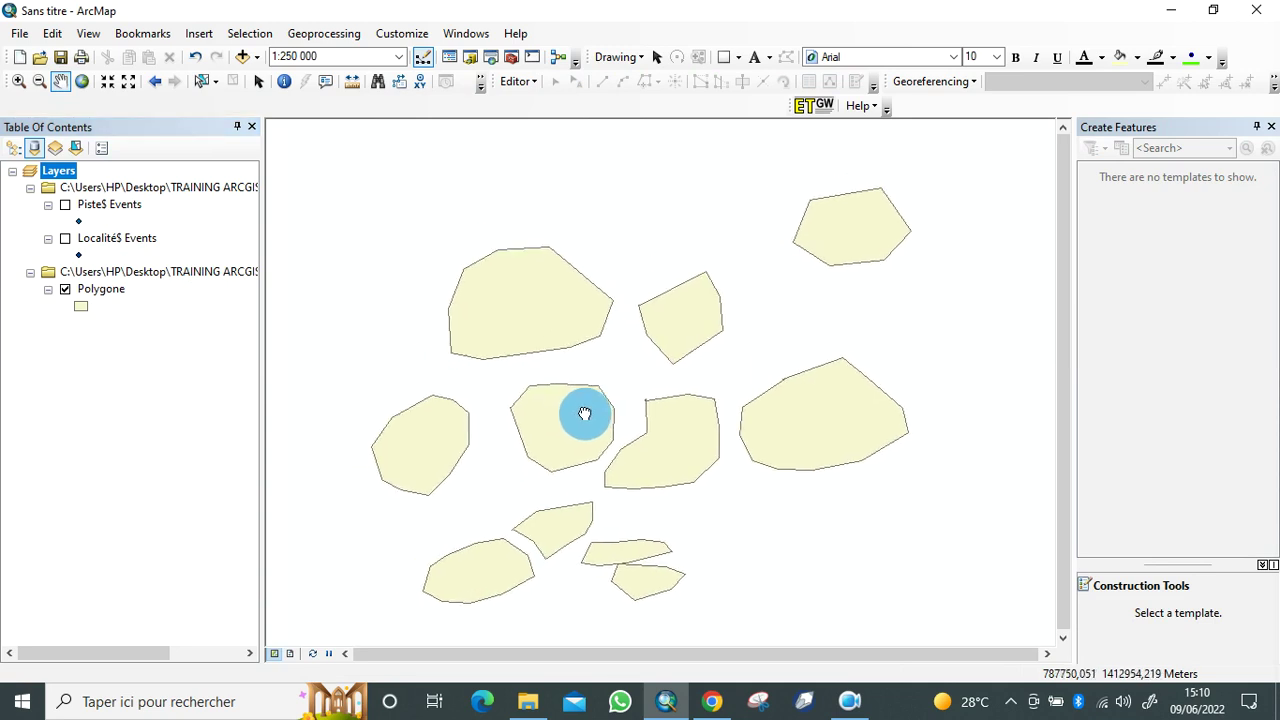
{"action": "left_click_drag", "start_coordinate": [629, 457], "coordinate": [629, 424]}
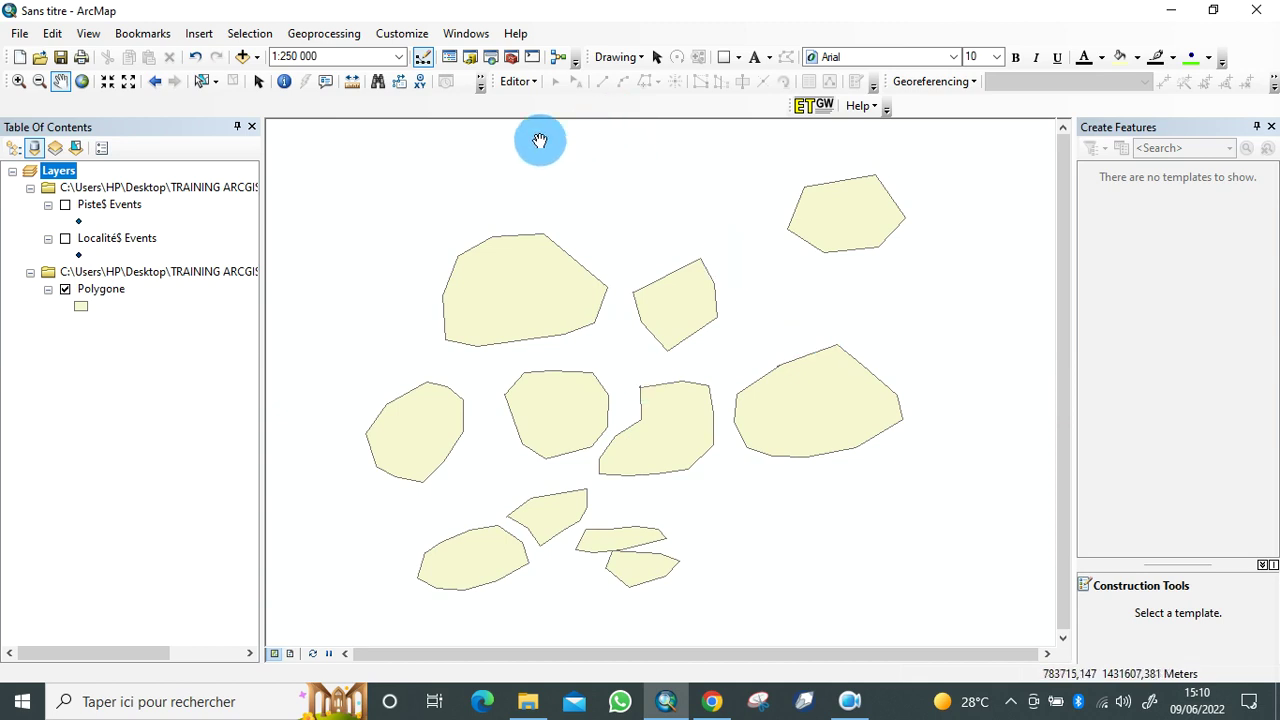
Step: Start a new shapefile named Localité with feature type Point in the Base de données Mako folder
{"action": "left_click", "coordinate": [470, 57]}
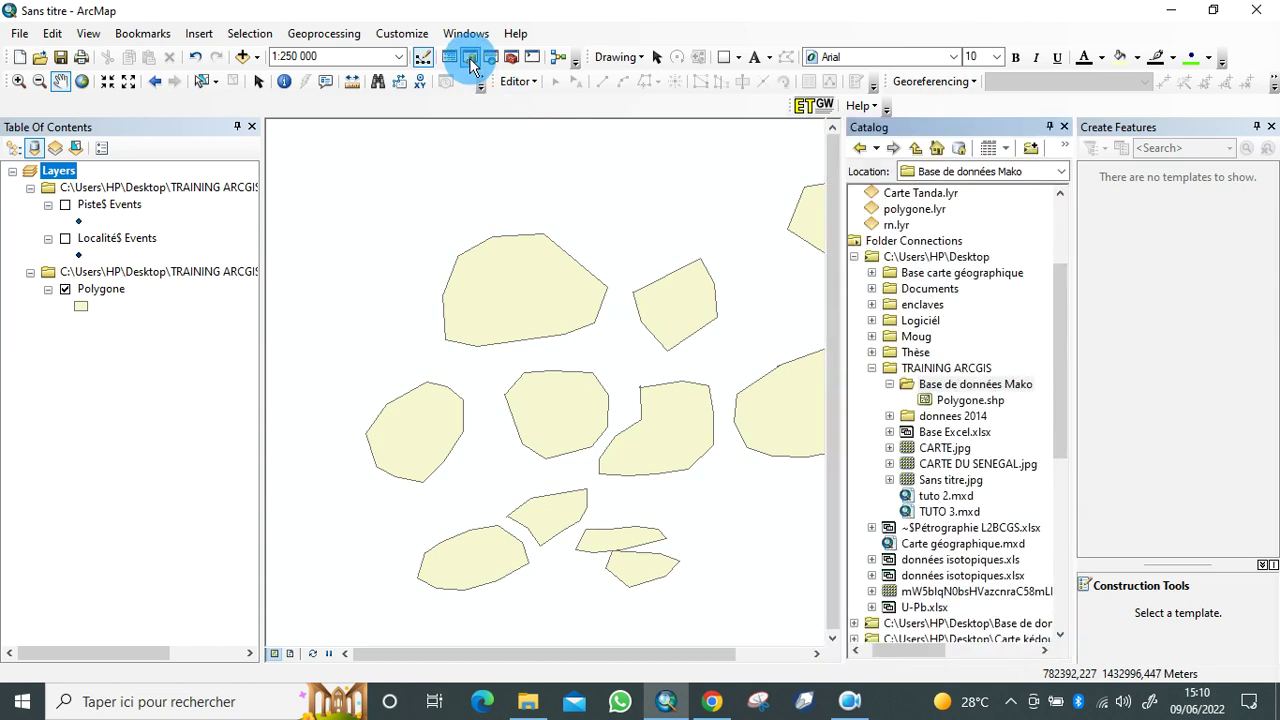
{"action": "left_click", "coordinate": [979, 386]}
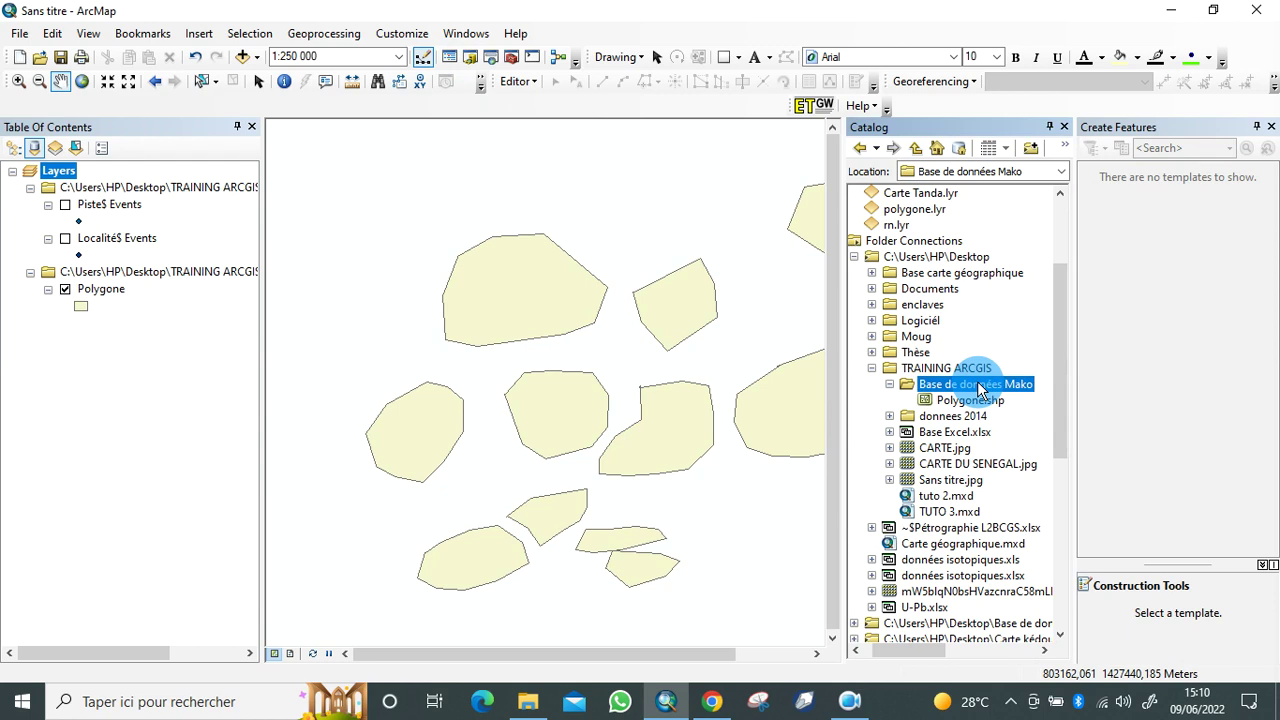
{"action": "right_click", "coordinate": [979, 386]}
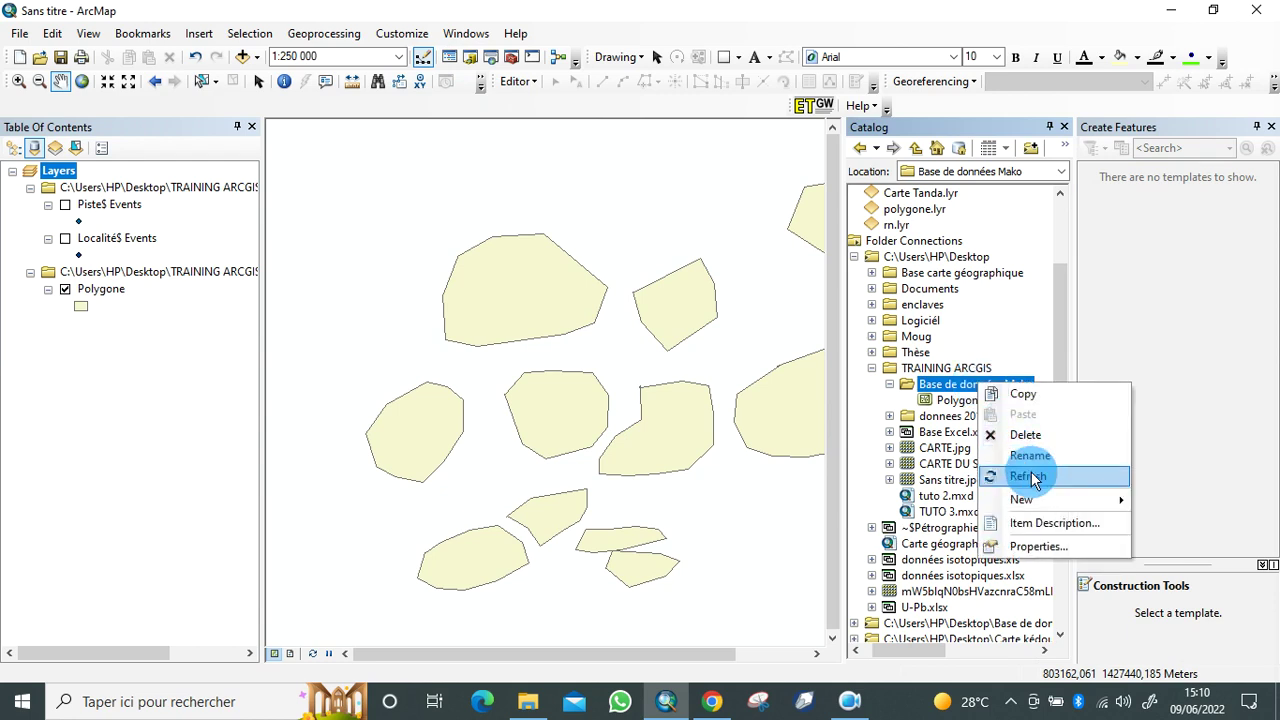
{"action": "mouse_move", "coordinate": [1040, 500]}
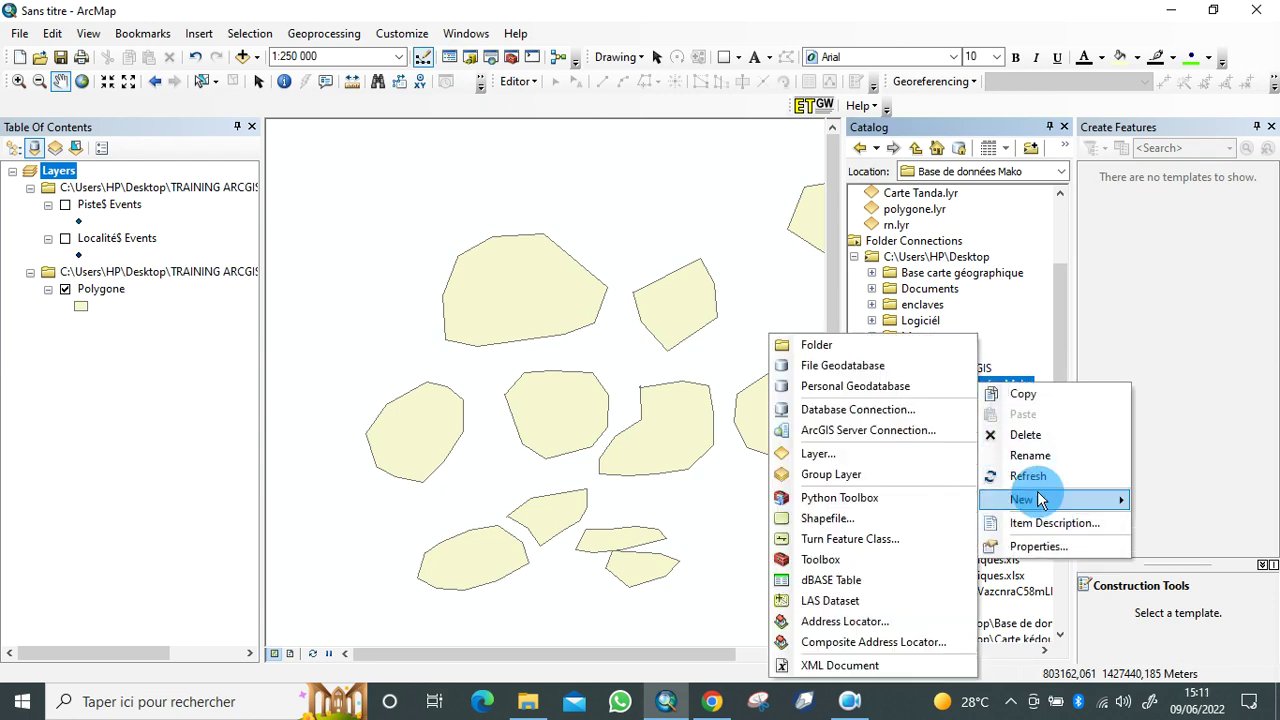
{"action": "left_click", "coordinate": [846, 520]}
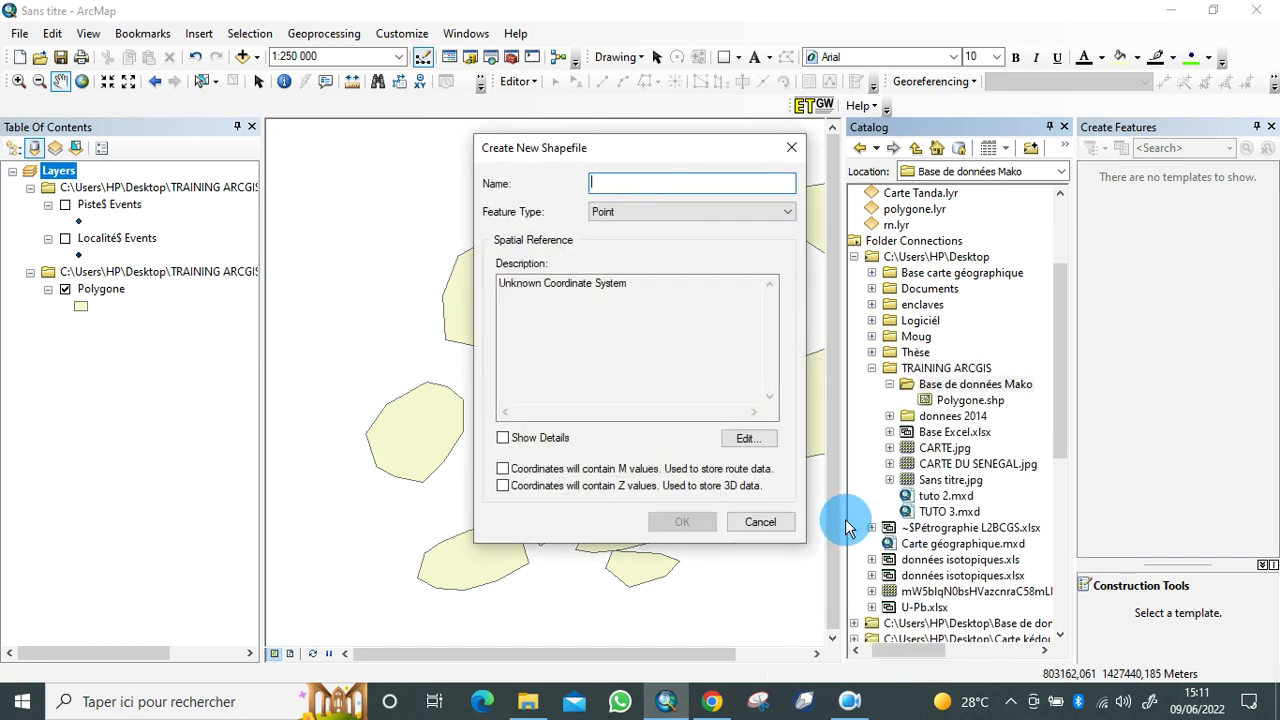
{"action": "type", "text": "Localité"}
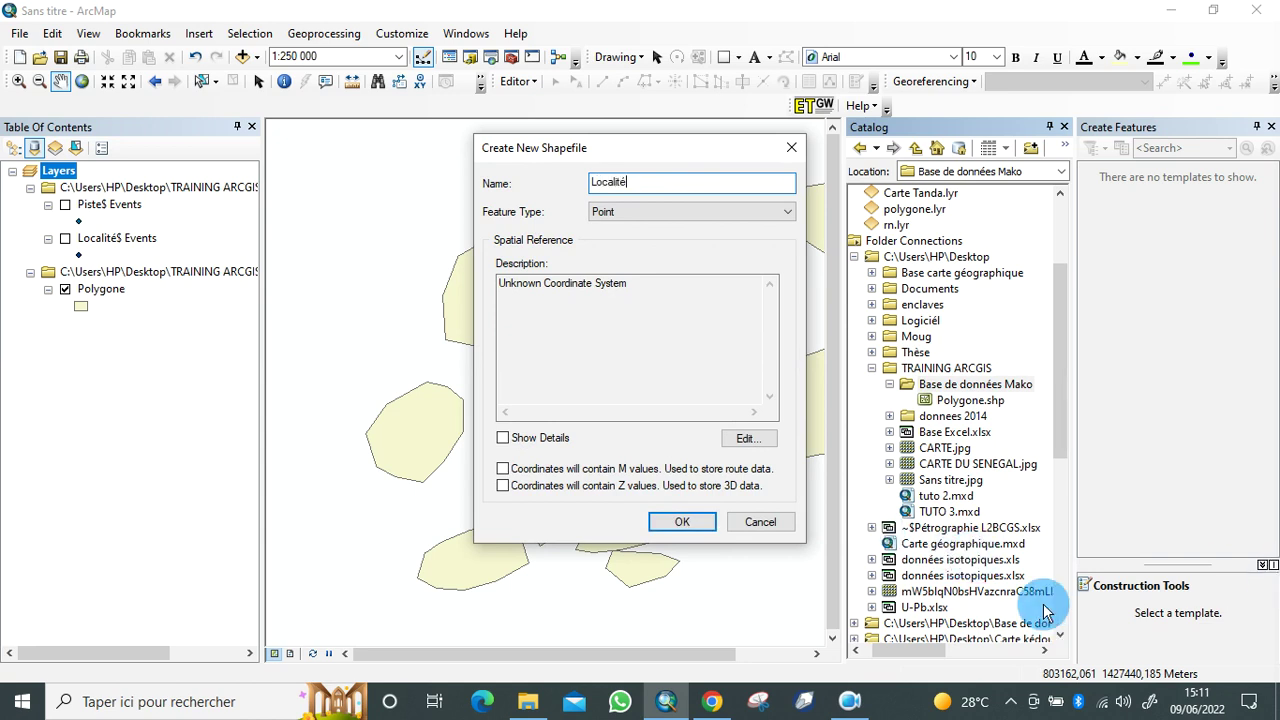
{"action": "left_click", "coordinate": [787, 212]}
{"action": "left_click", "coordinate": [780, 219]}
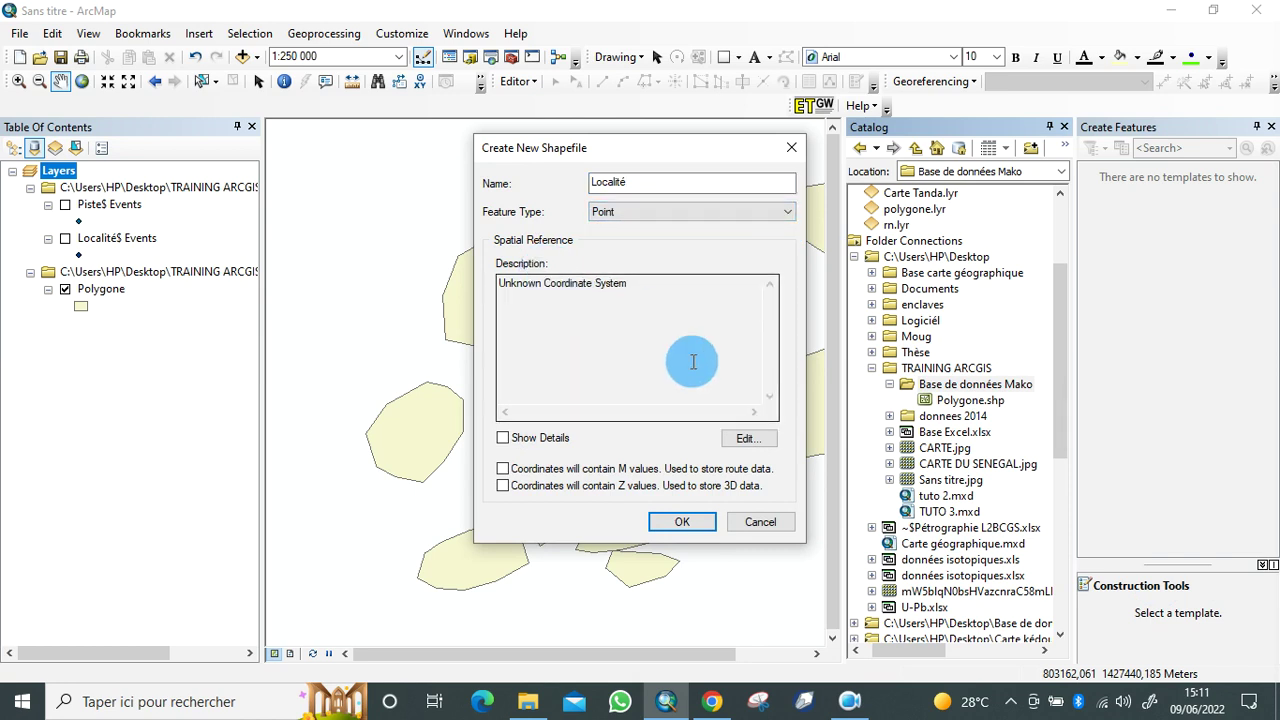
Step: Assign the WGS 1984 UTM Zone 28N coordinate system to the Localité shapefile, create it and close the Catalog
{"action": "left_click", "coordinate": [752, 440]}
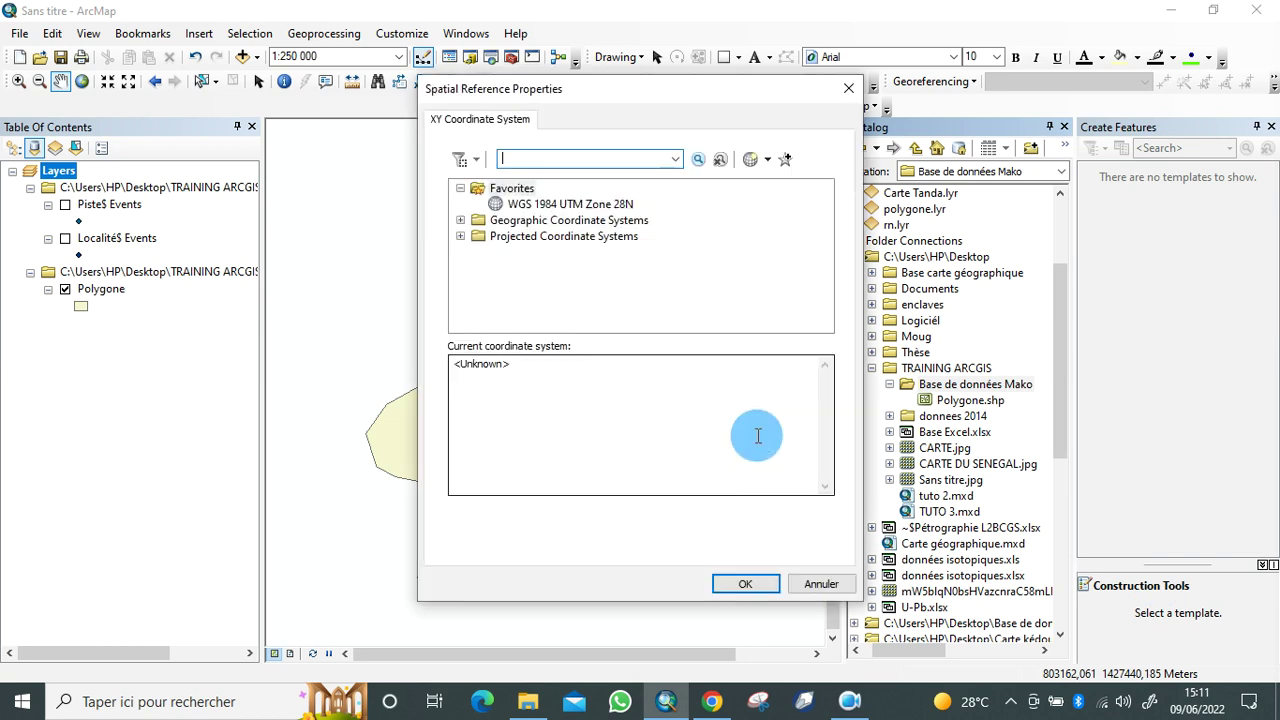
{"action": "left_click", "coordinate": [578, 205]}
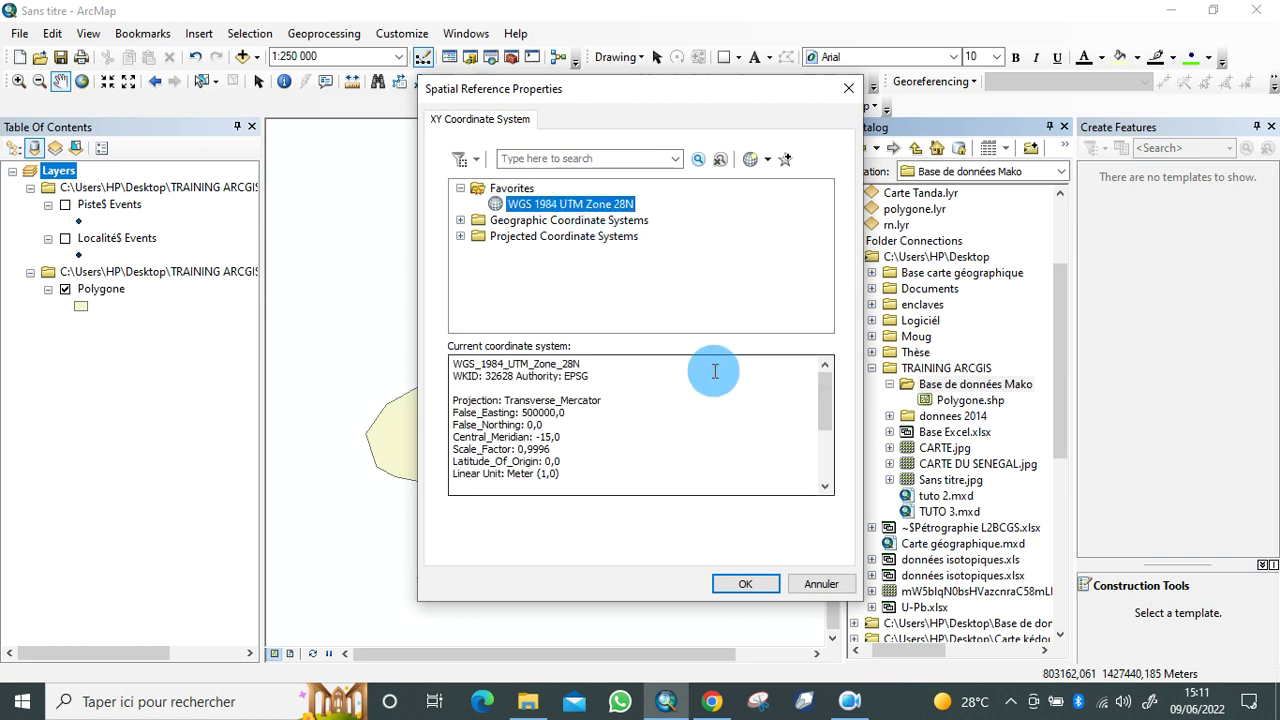
{"action": "left_click", "coordinate": [746, 586]}
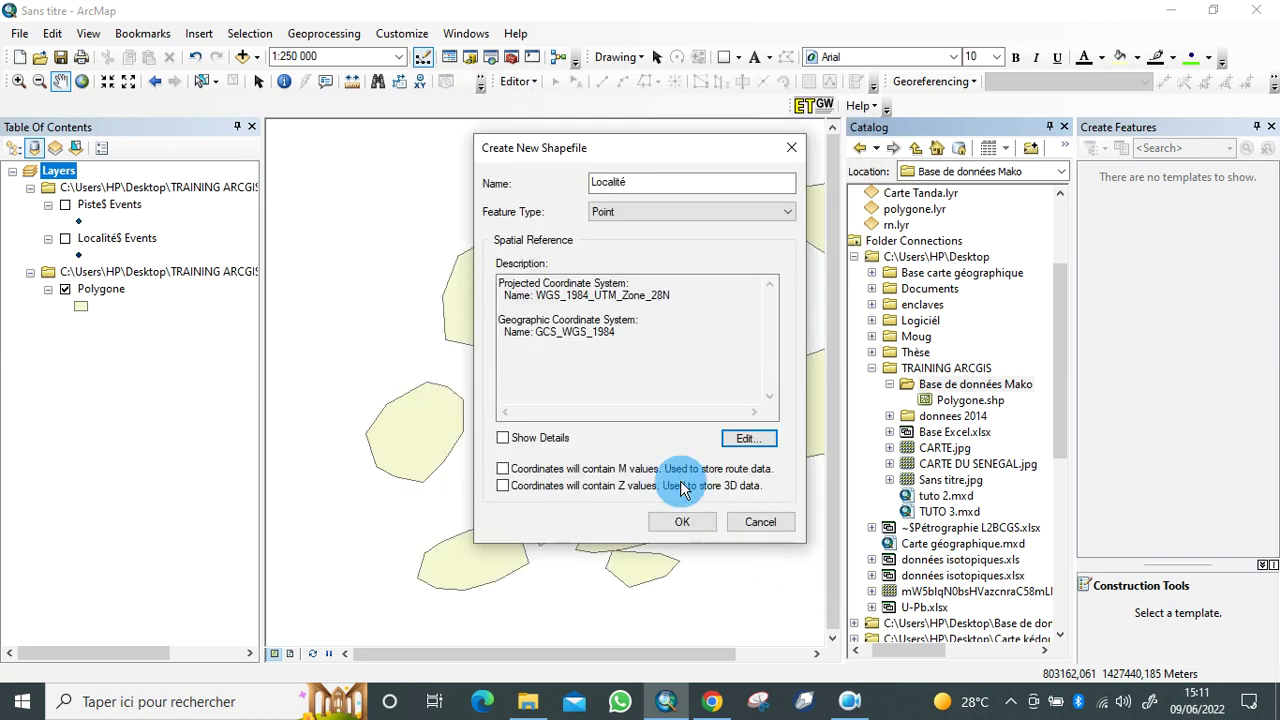
{"action": "left_click", "coordinate": [692, 523]}
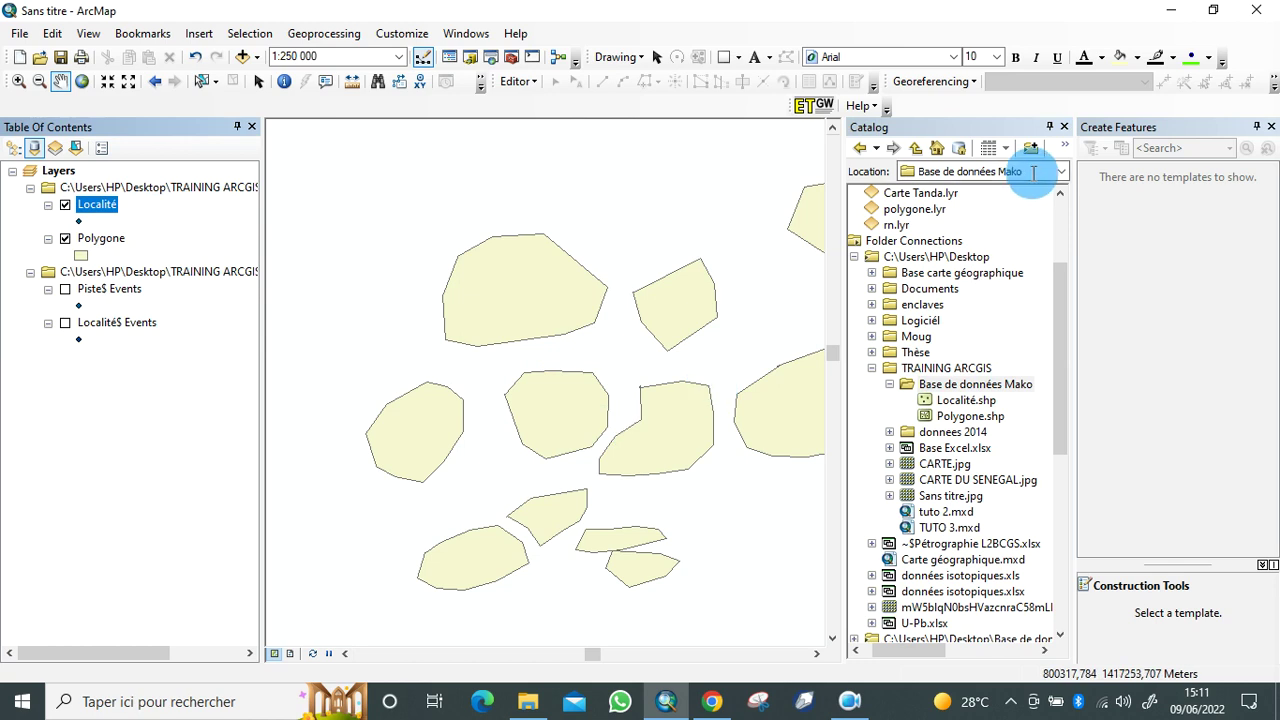
{"action": "left_click", "coordinate": [1067, 126]}
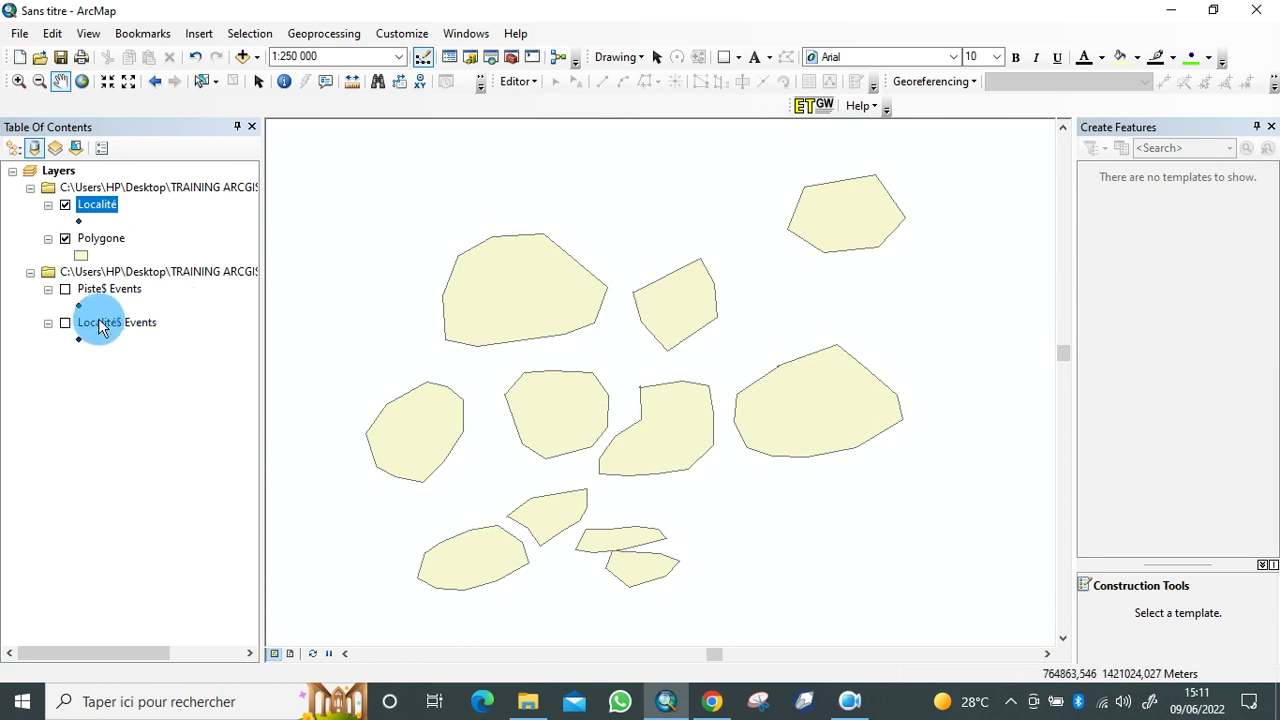
Step: Display the Localité$ Events layer and start an edit session on the Localité layer
{"action": "left_click", "coordinate": [66, 324]}
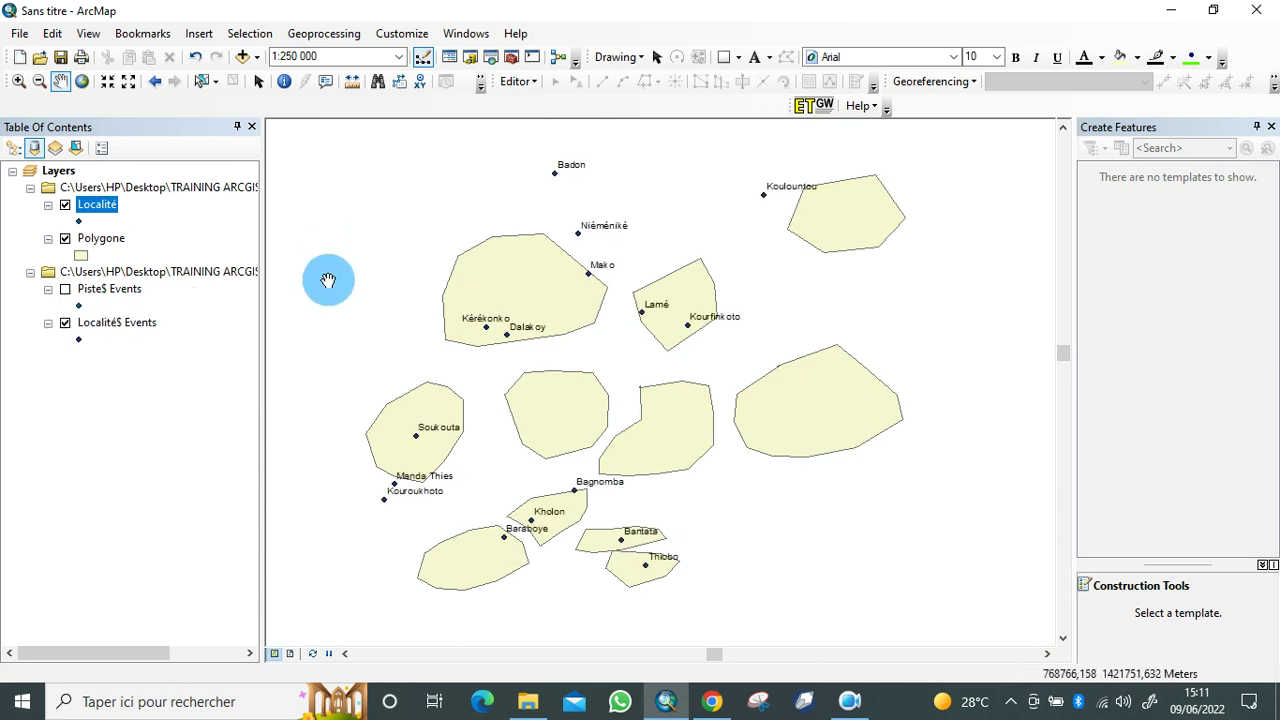
{"action": "left_click", "coordinate": [535, 82]}
{"action": "left_click", "coordinate": [558, 102]}
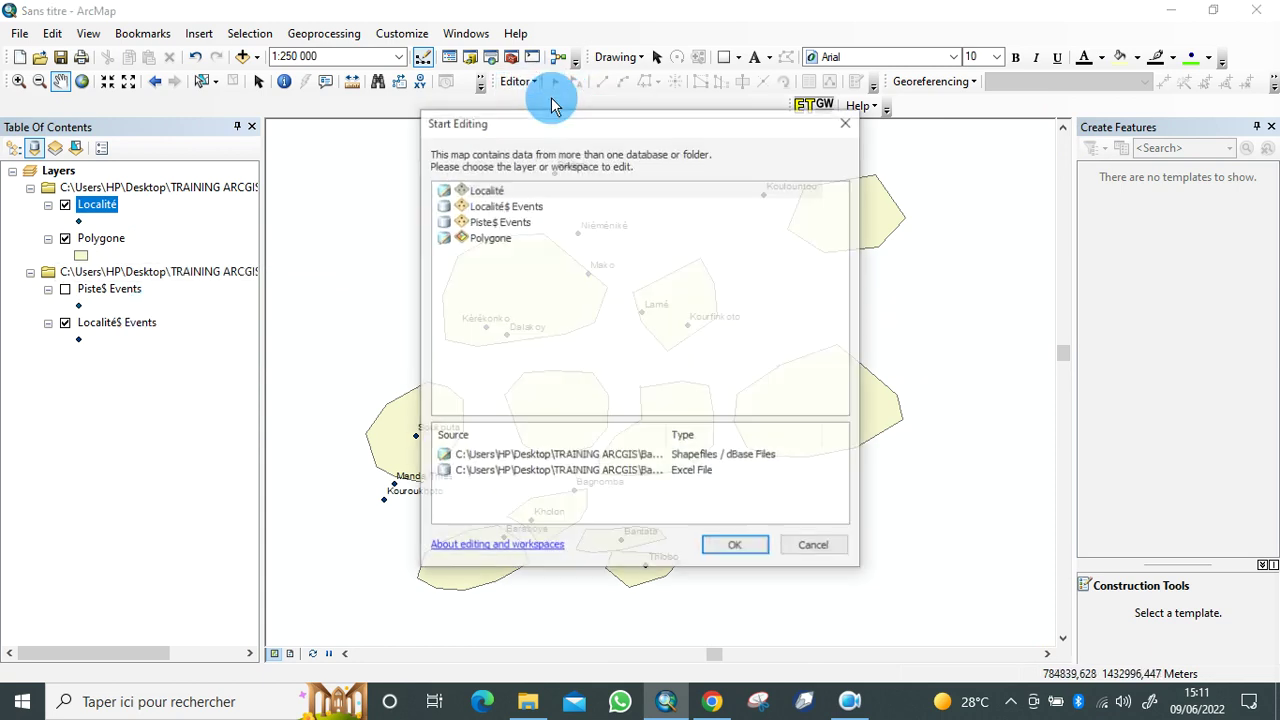
{"action": "left_click", "coordinate": [484, 191]}
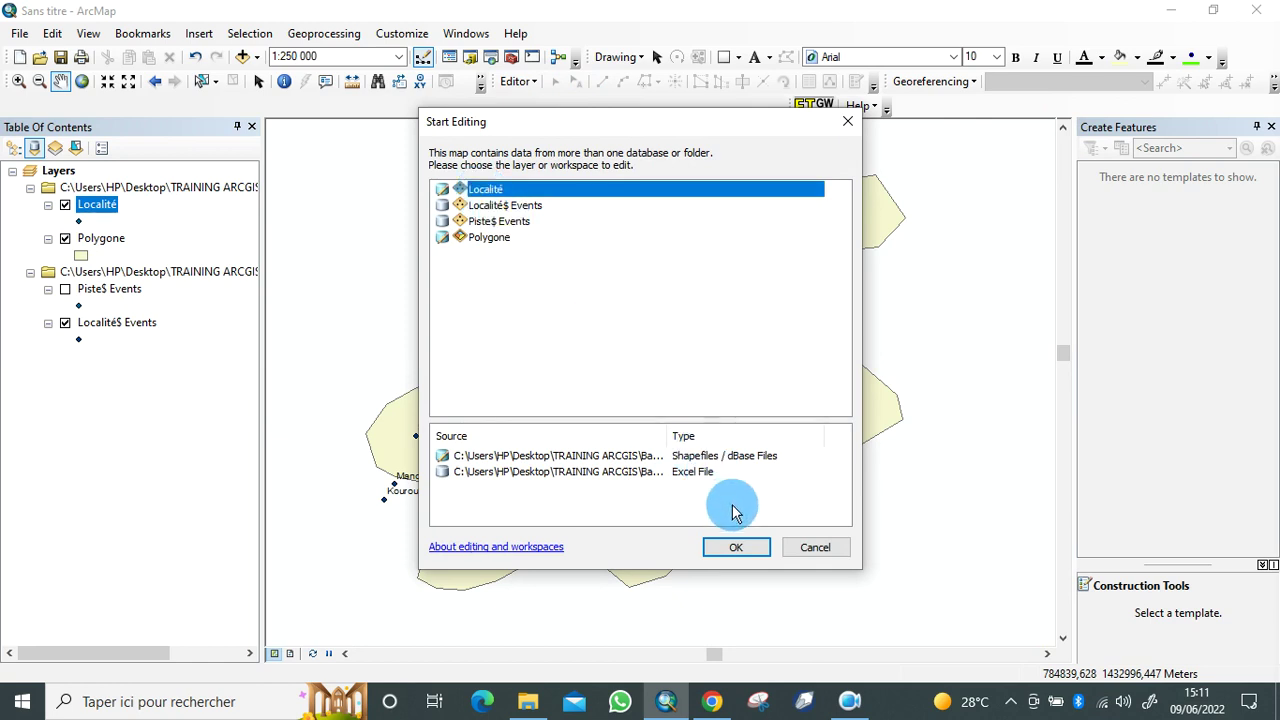
{"action": "left_click", "coordinate": [735, 549]}
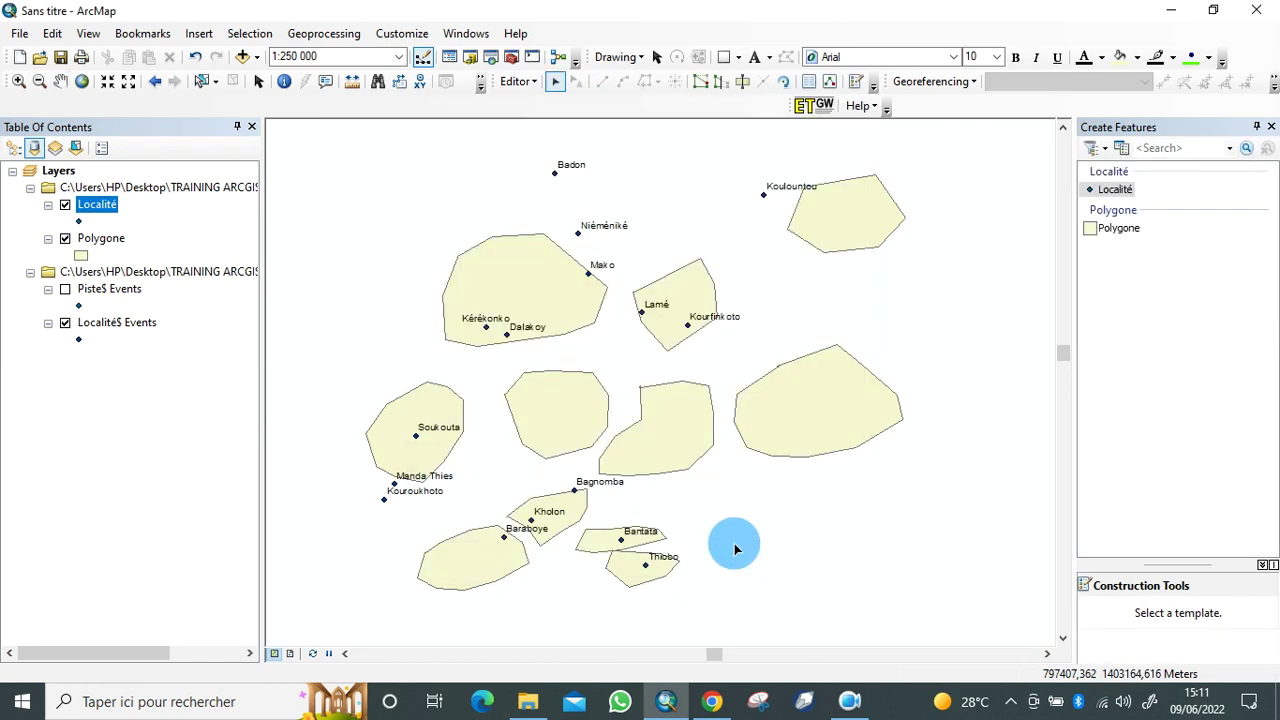
Step: Digitize Localité points over the displayed localities, including Koulountou, Kourfinkoto, Lamé, Niéméniké and Thiobo
{"action": "left_click", "coordinate": [1115, 190]}
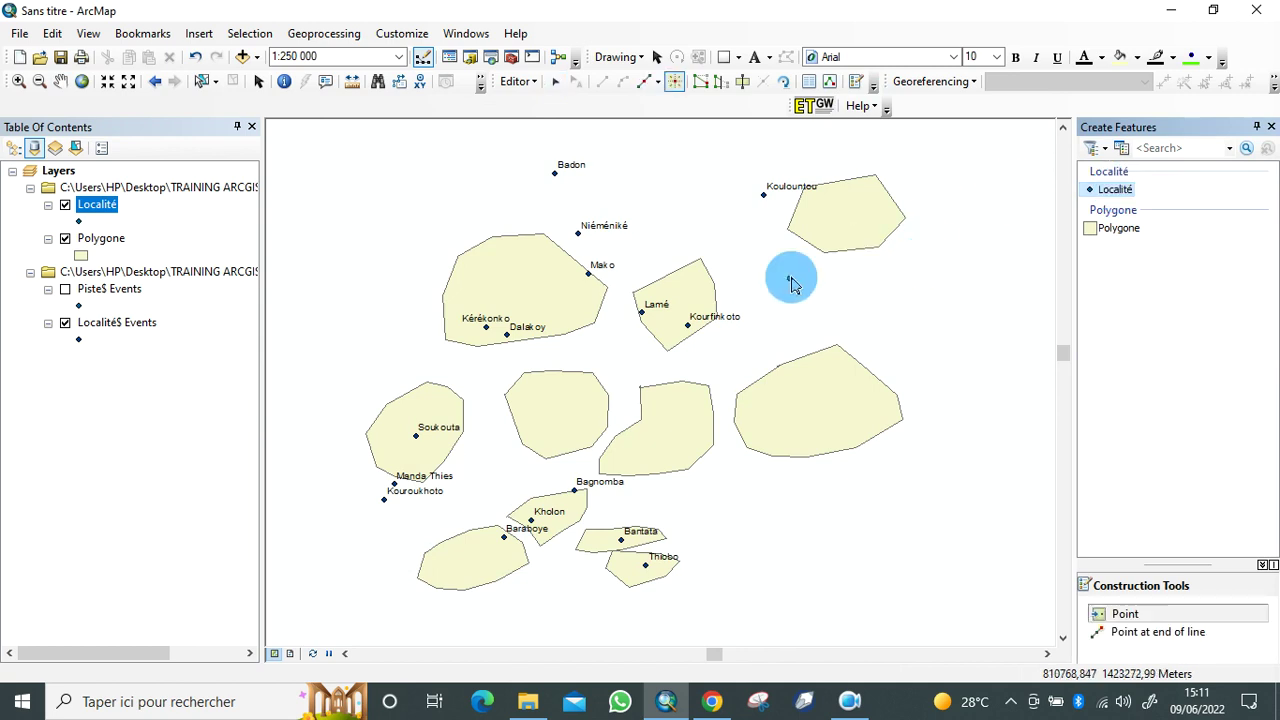
{"action": "left_click", "coordinate": [766, 200]}
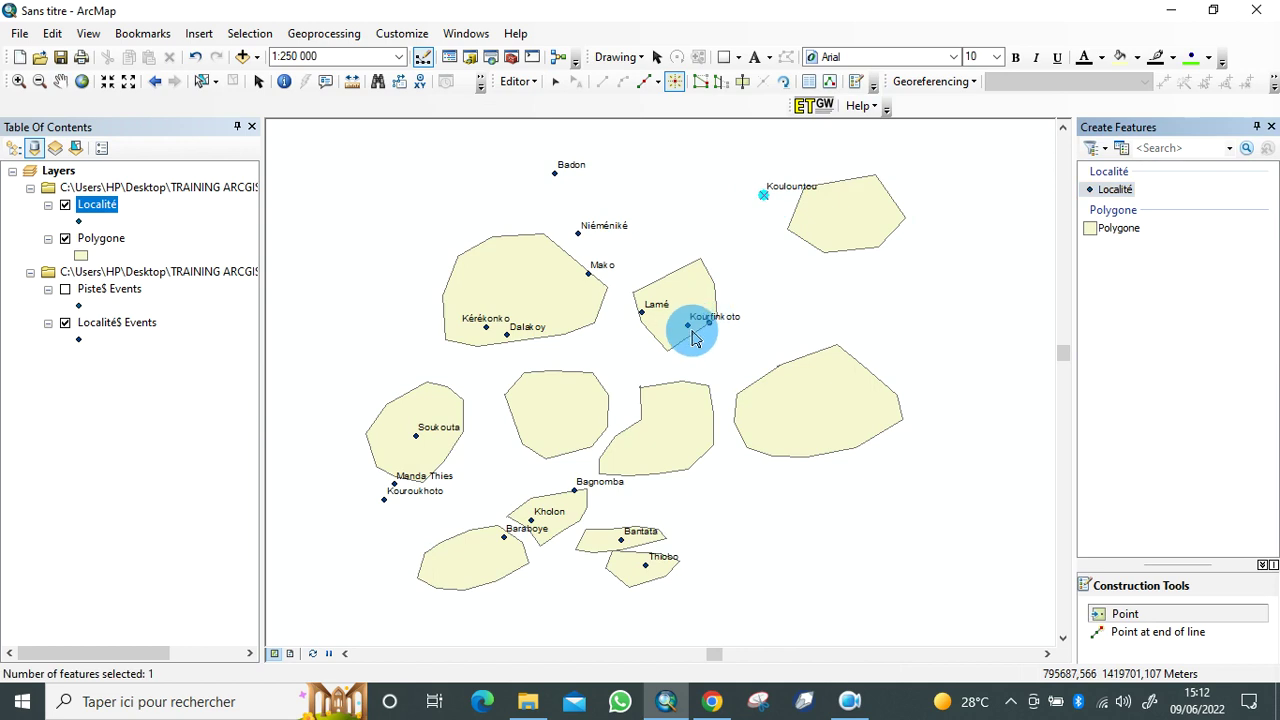
{"action": "left_click", "coordinate": [654, 325]}
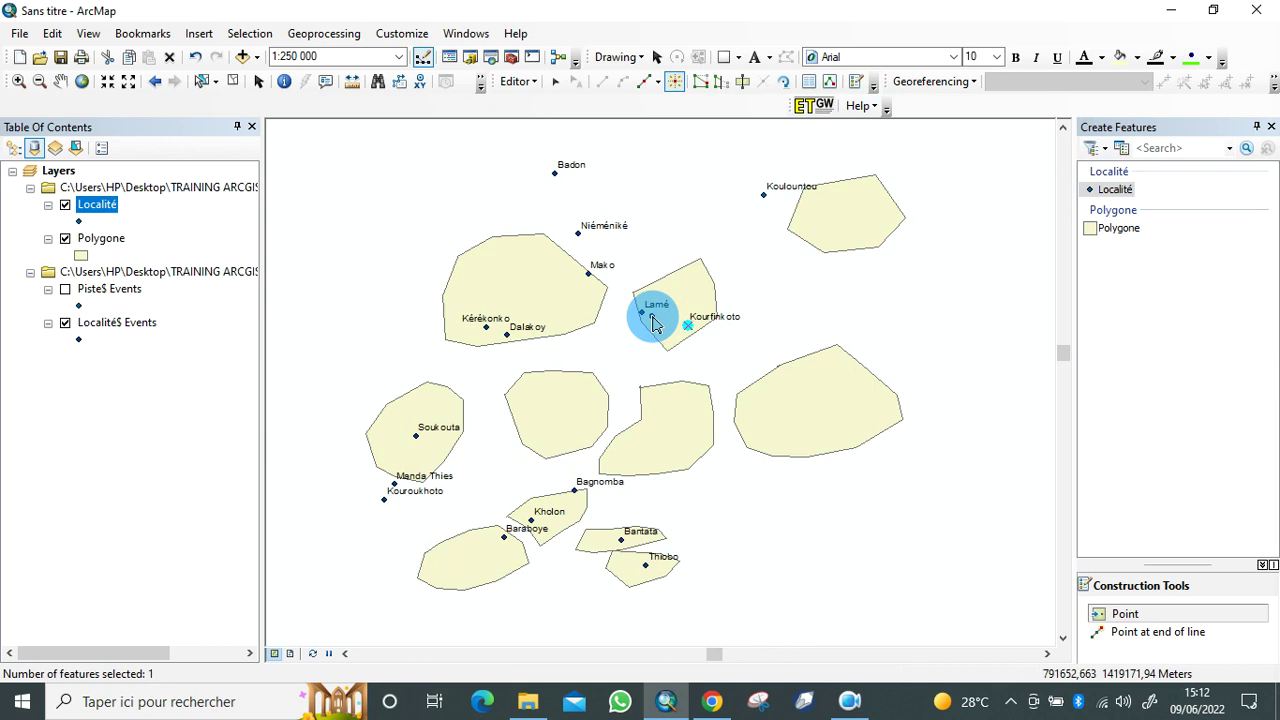
{"action": "left_click", "coordinate": [578, 233]}
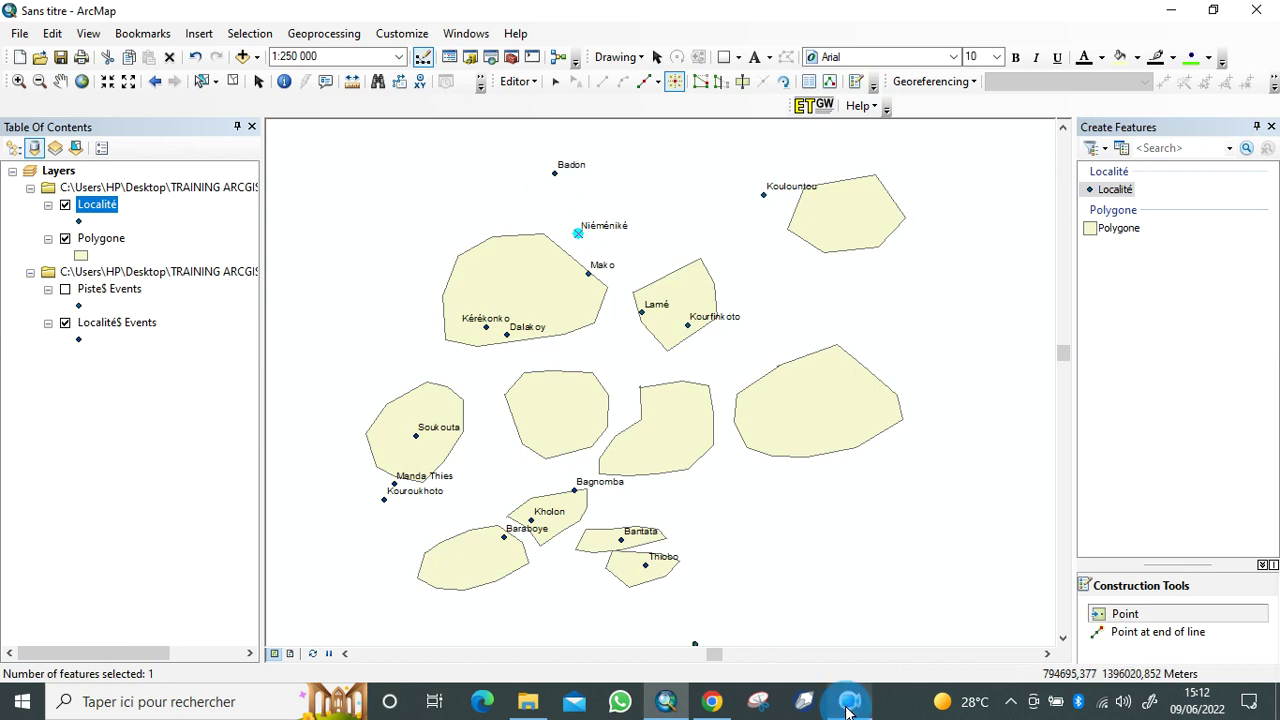
{"action": "mouse_move", "coordinate": [848, 705]}
{"action": "left_click", "coordinate": [465, 609]}
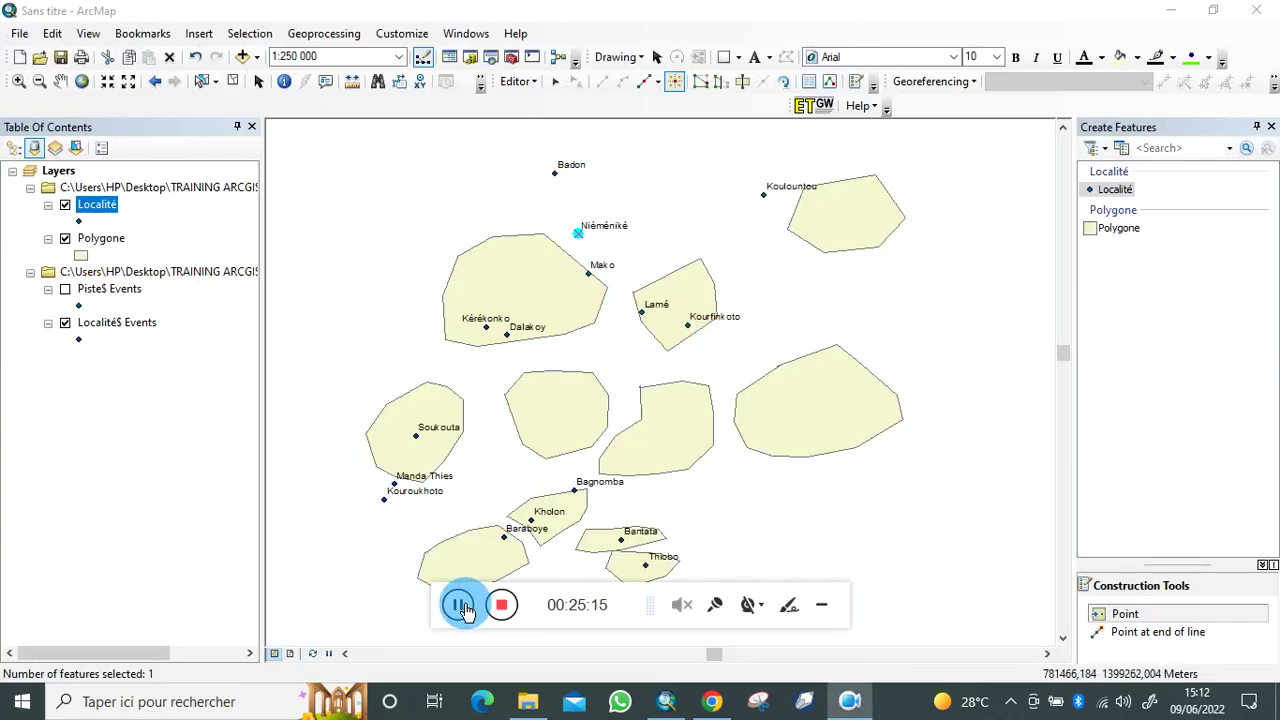
{"action": "left_click", "coordinate": [645, 566]}
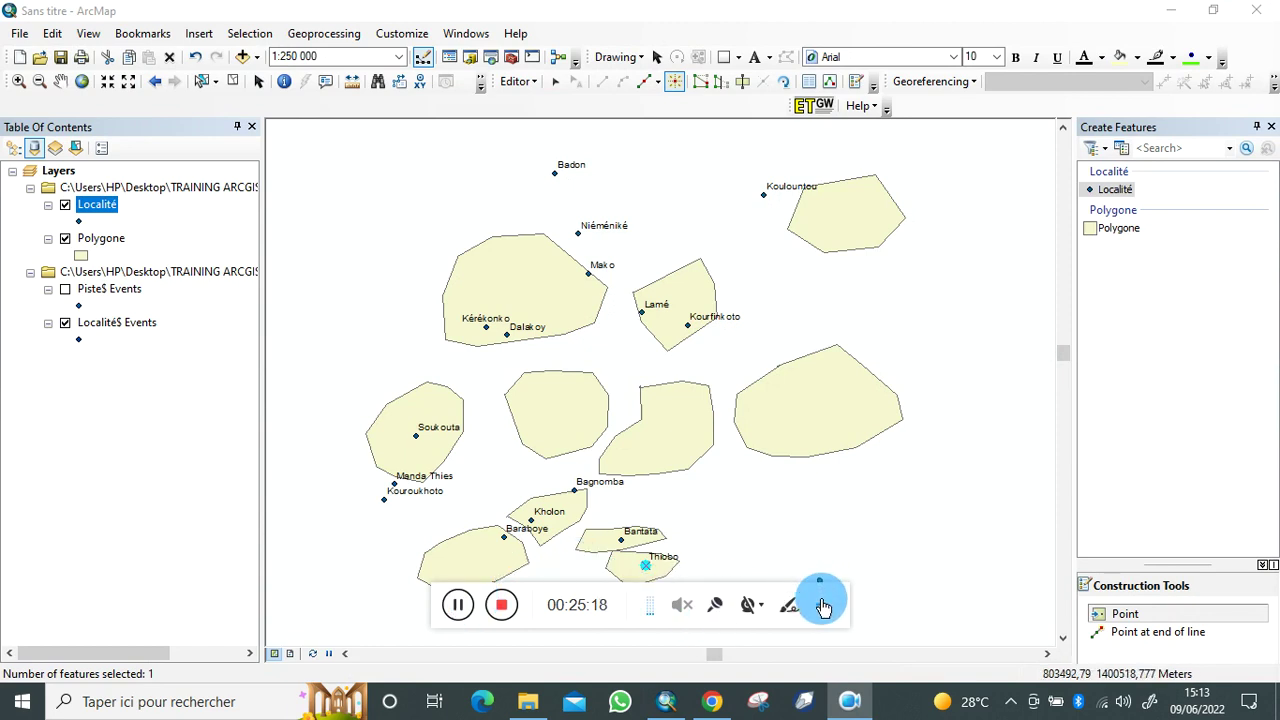
{"action": "left_click", "coordinate": [822, 607]}
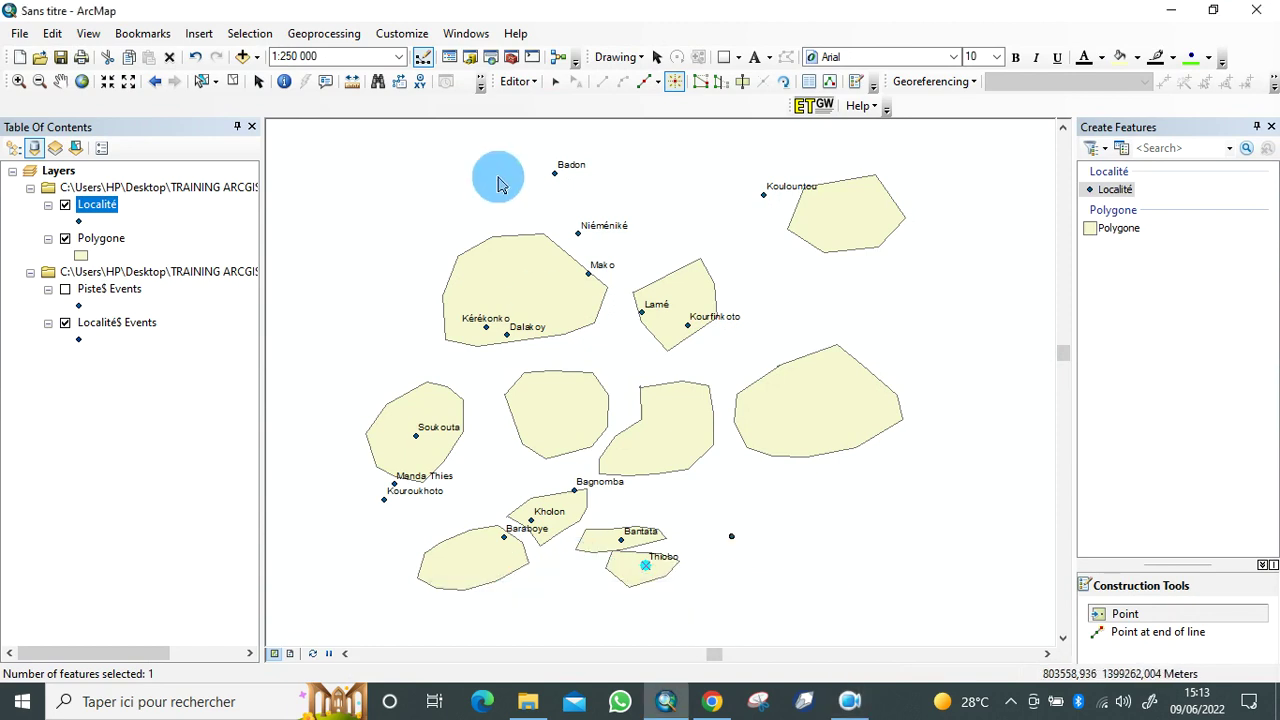
Step: Stop the edit session and save the digitized Localité points
{"action": "left_click", "coordinate": [524, 81]}
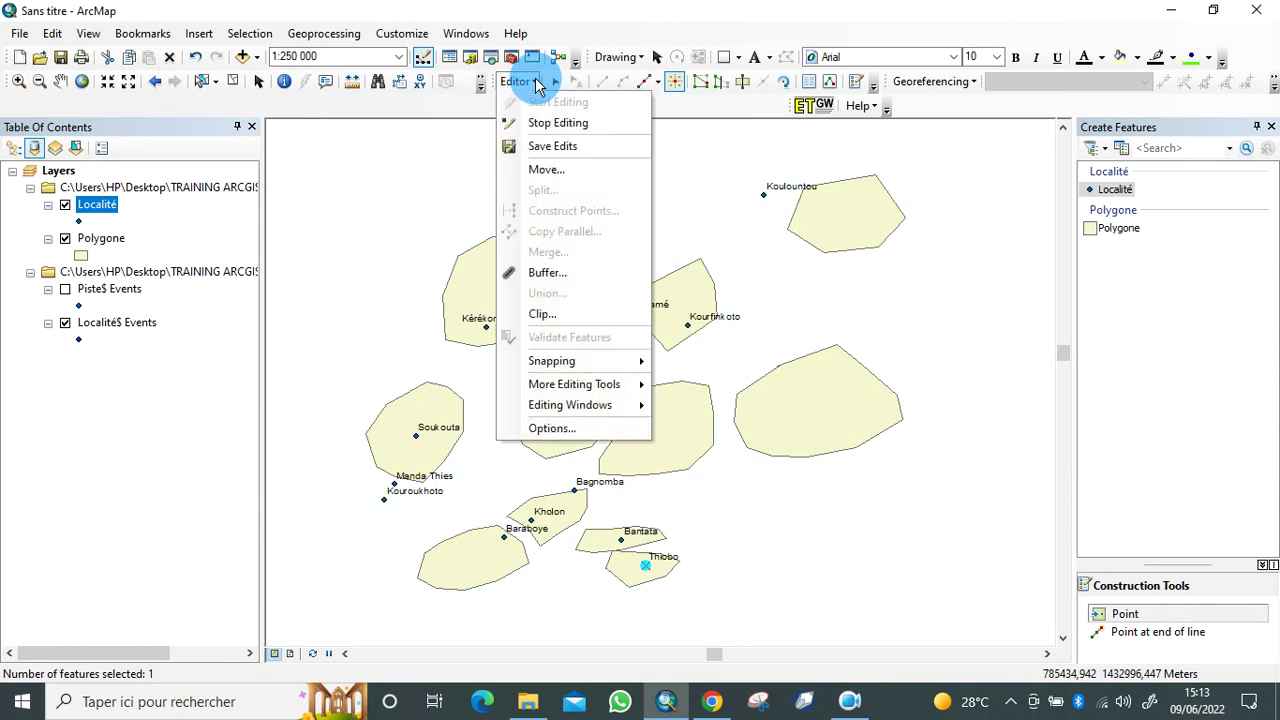
{"action": "left_click", "coordinate": [558, 123]}
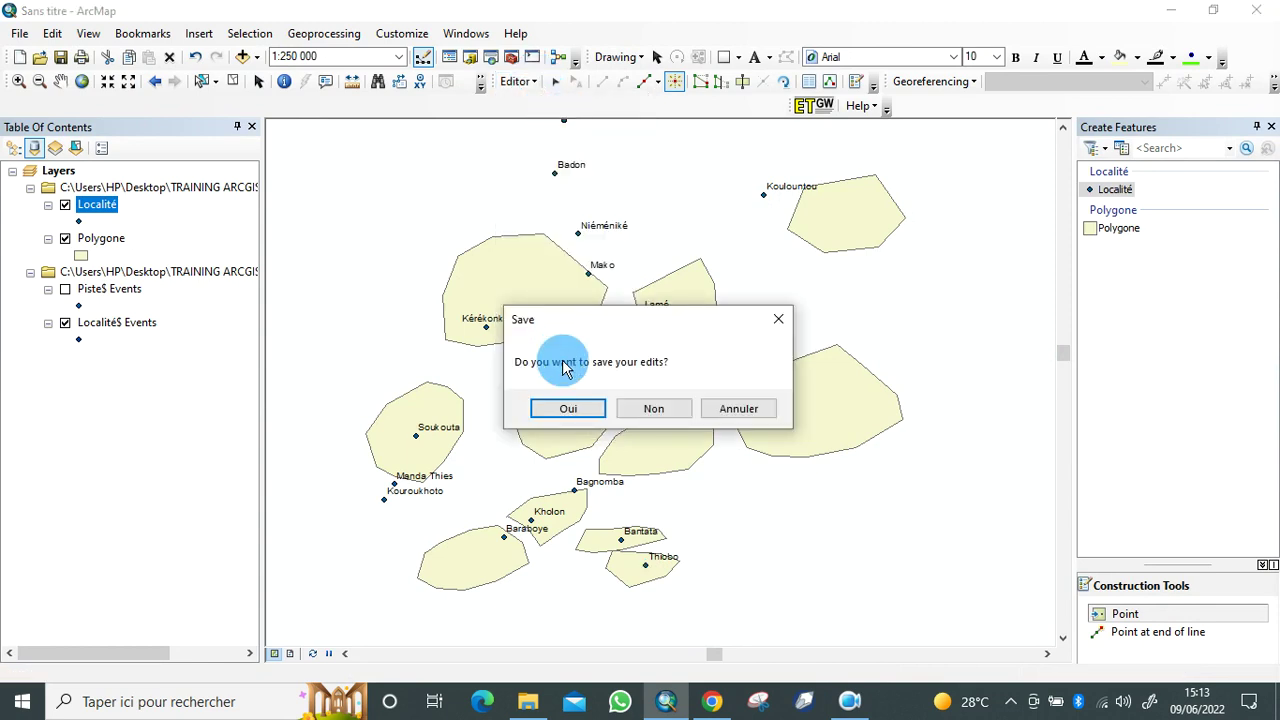
{"action": "left_click", "coordinate": [566, 412]}
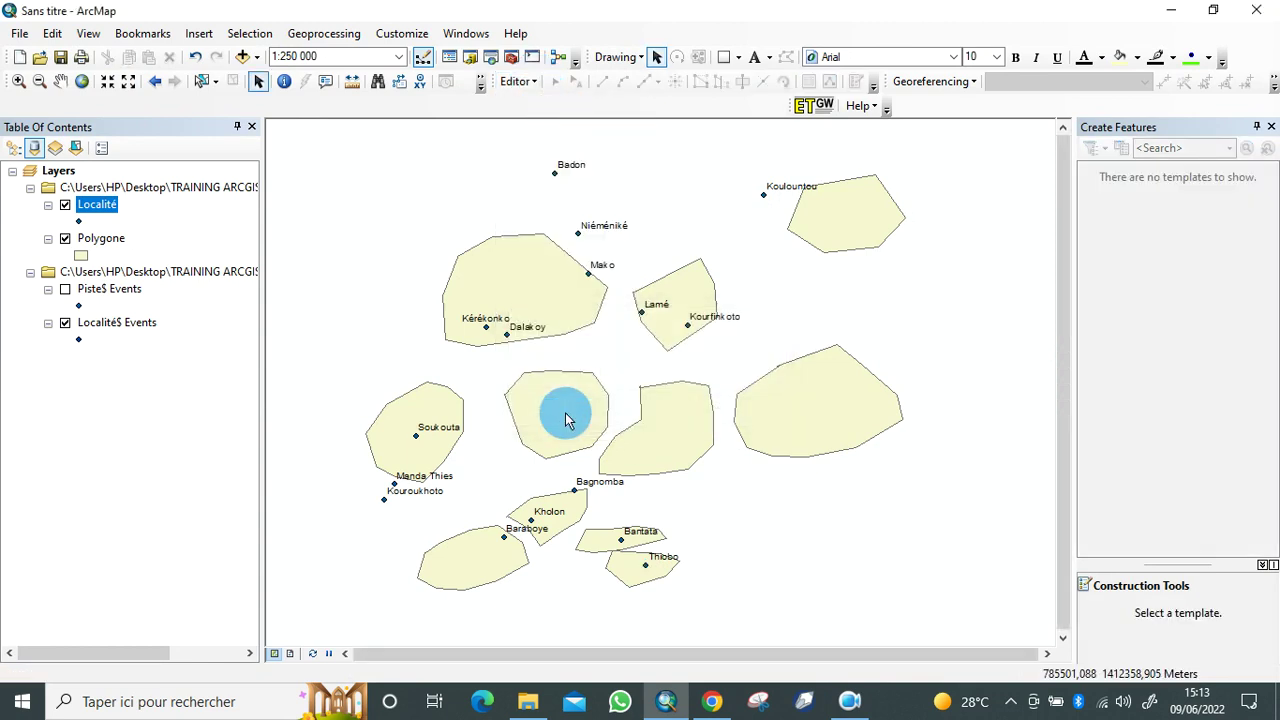
Step: Add a Text field named Nom with length 15 to the Localité attribute table, then close the table
{"action": "right_click", "coordinate": [97, 212]}
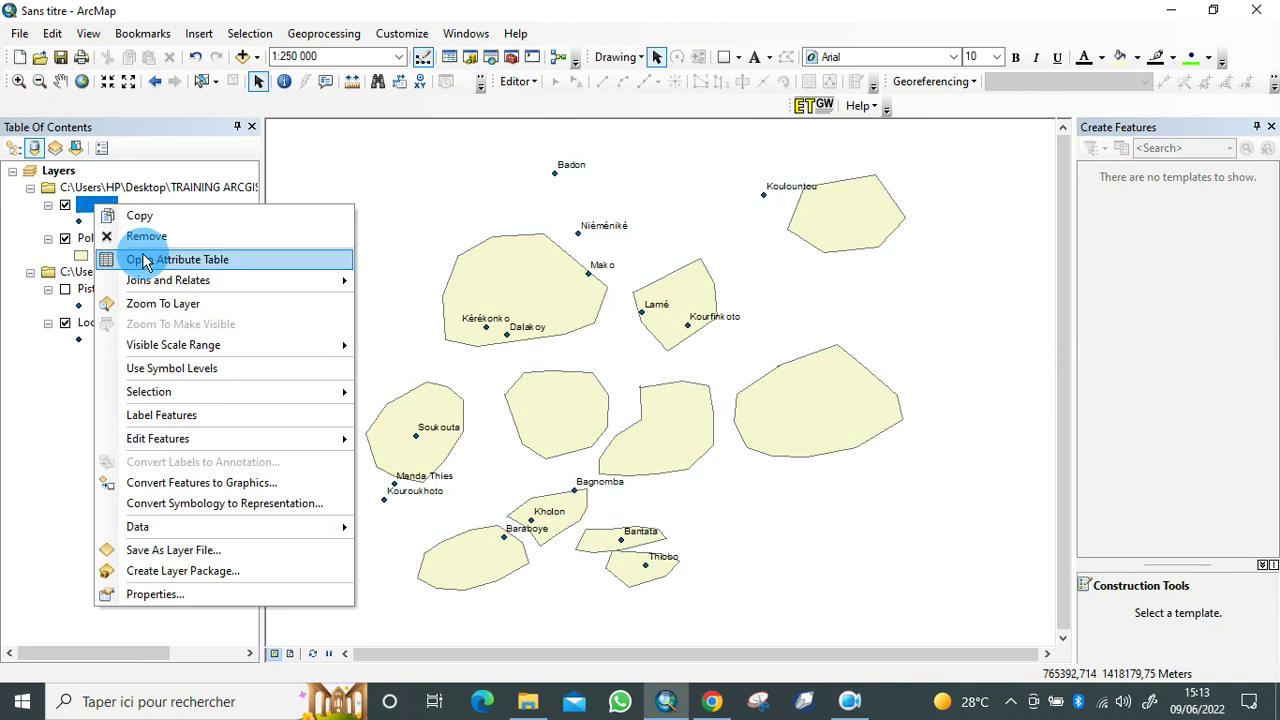
{"action": "left_click", "coordinate": [145, 260]}
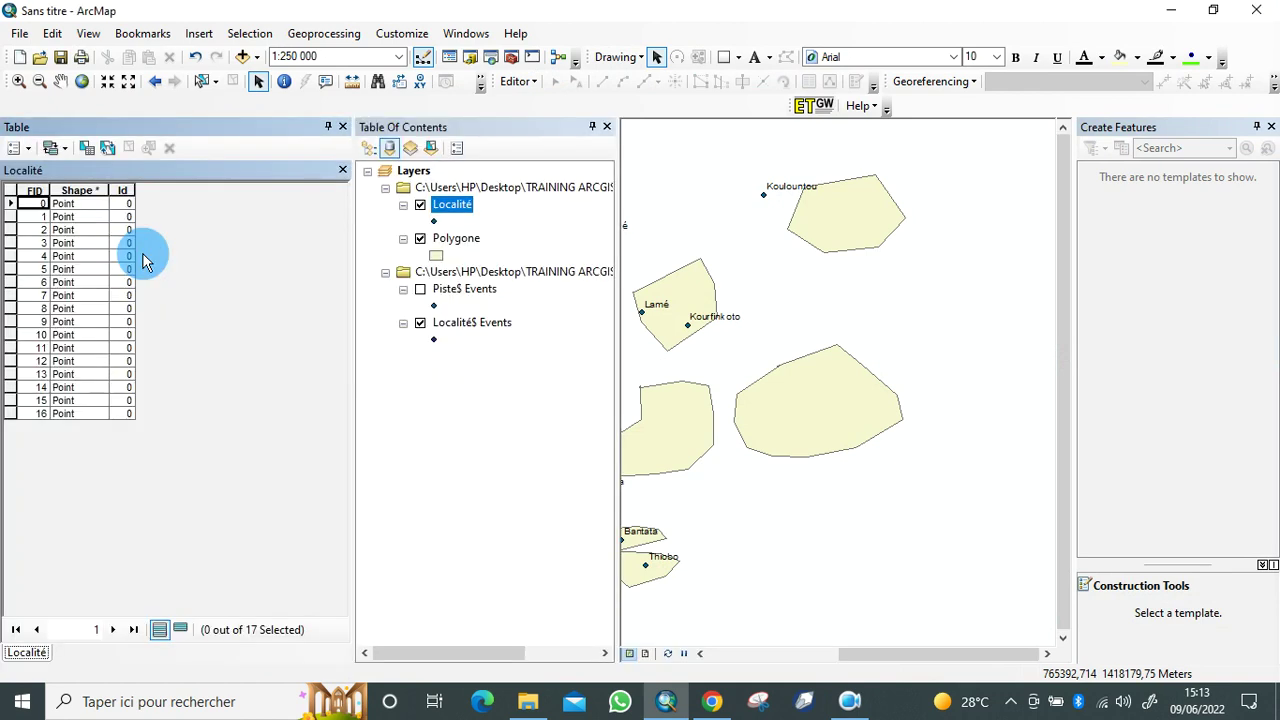
{"action": "left_click", "coordinate": [15, 147]}
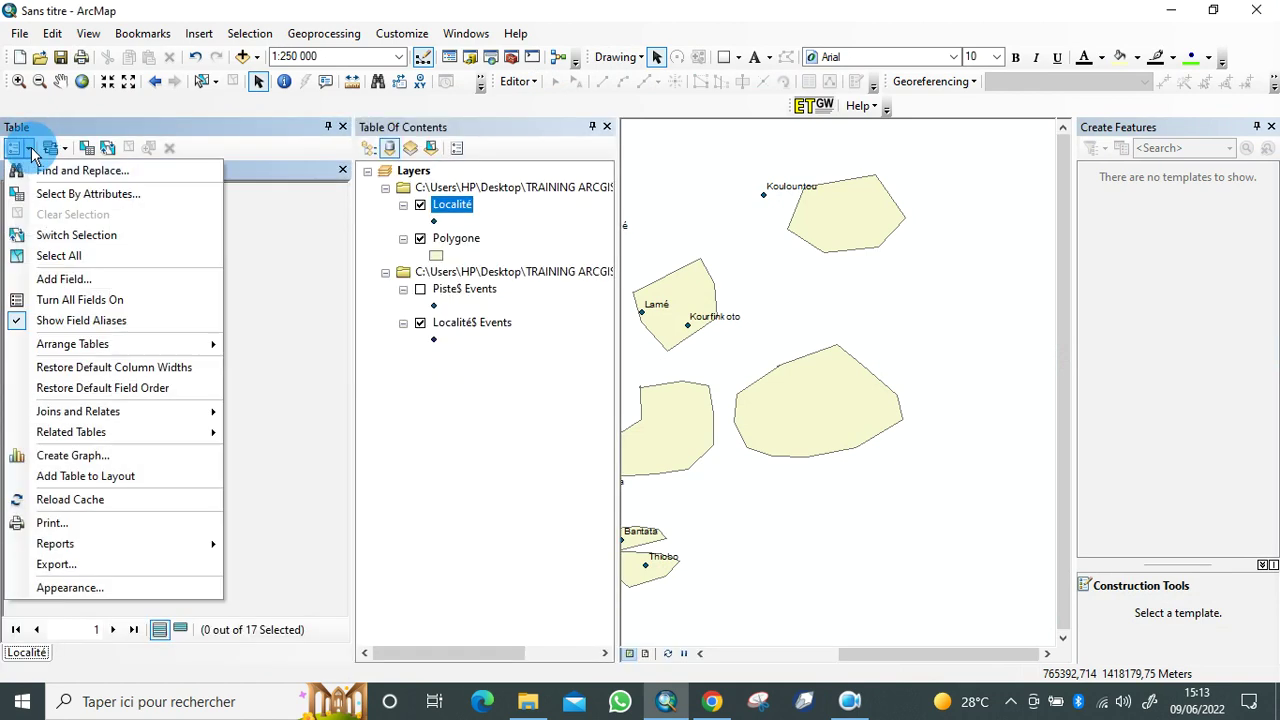
{"action": "left_click", "coordinate": [67, 279]}
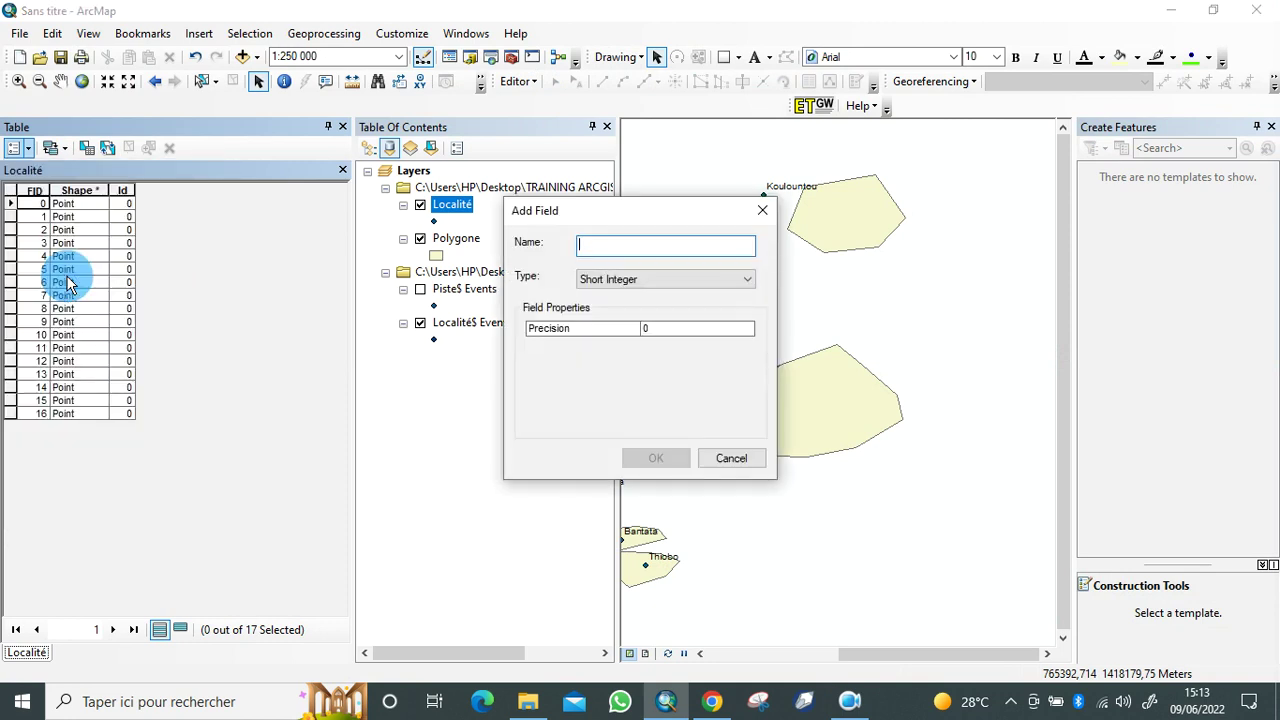
{"action": "type", "text": "Nom"}
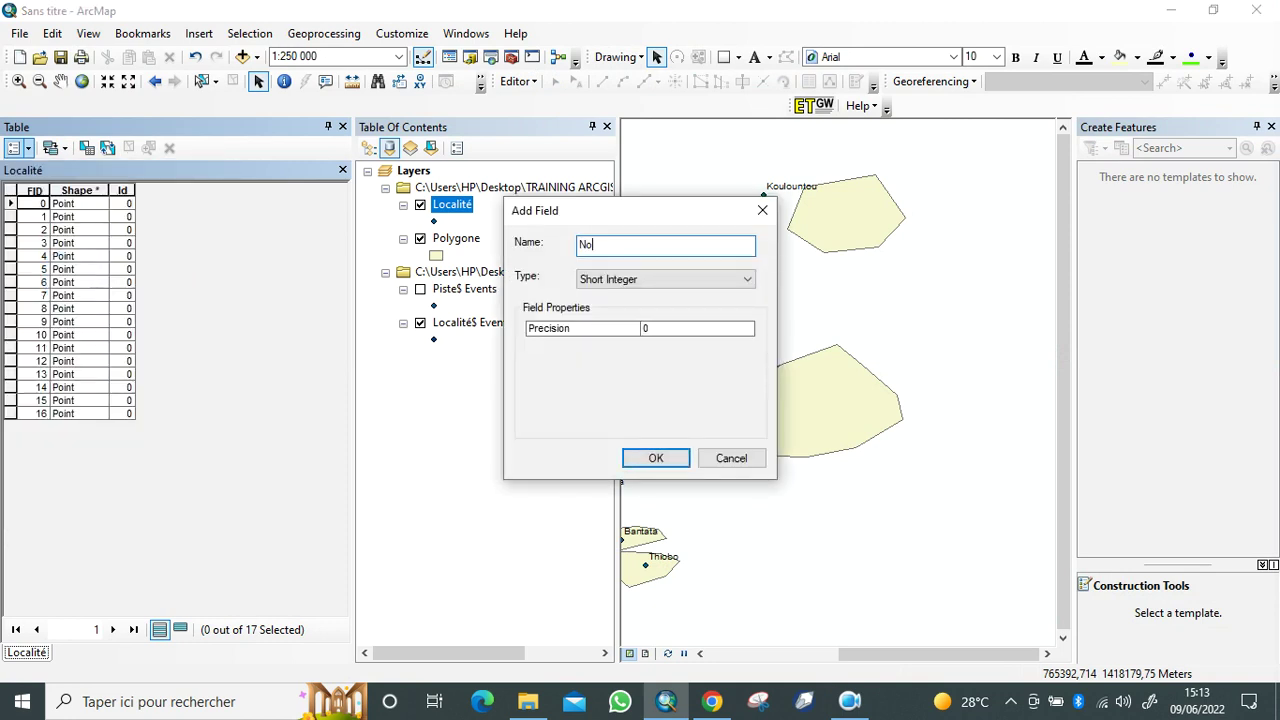
{"action": "left_click", "coordinate": [745, 284]}
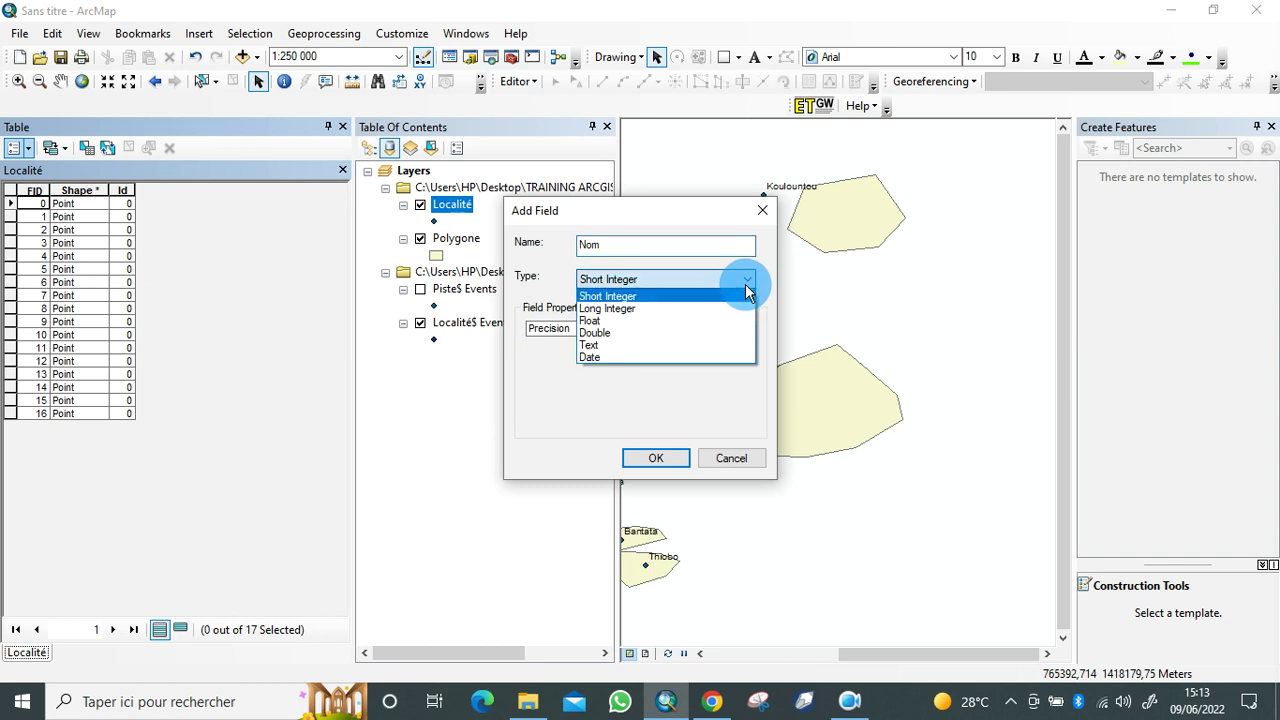
{"action": "left_click", "coordinate": [666, 344]}
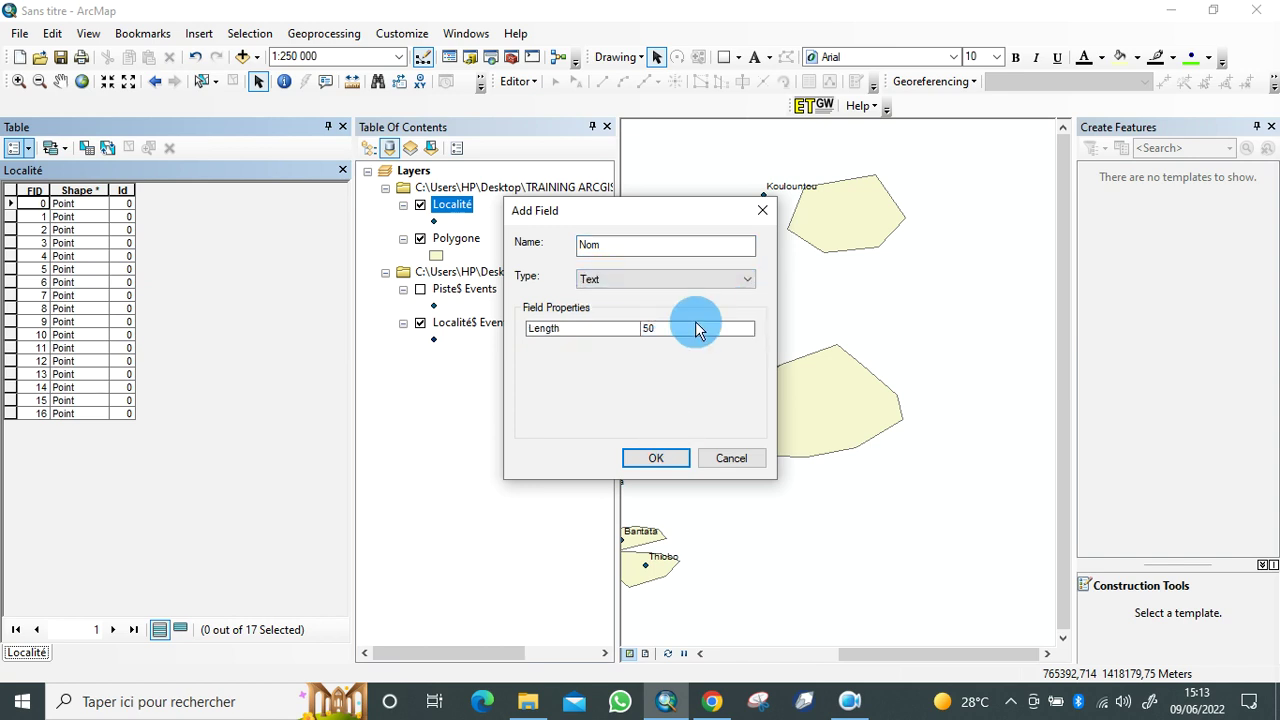
{"action": "left_click", "coordinate": [697, 330]}
{"action": "key", "text": "BackSpace"}
{"action": "key", "text": "BackSpace"}
{"action": "type", "text": "15"}
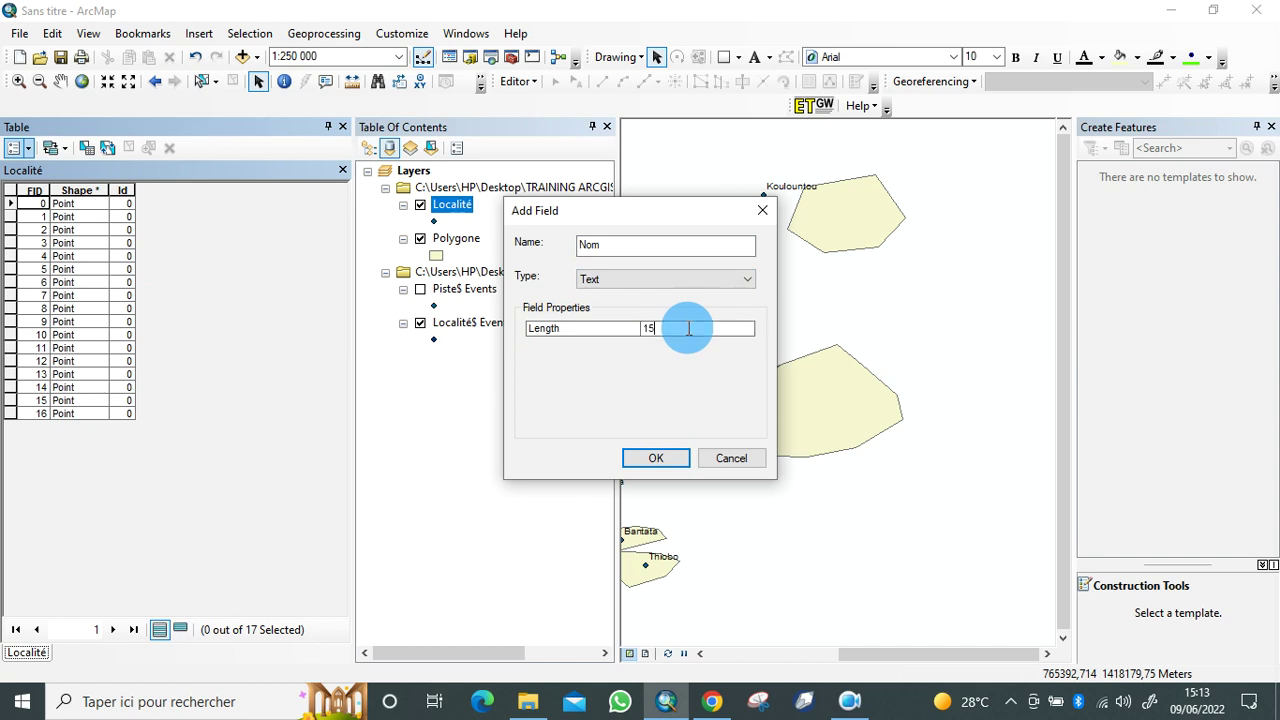
{"action": "left_click", "coordinate": [653, 458]}
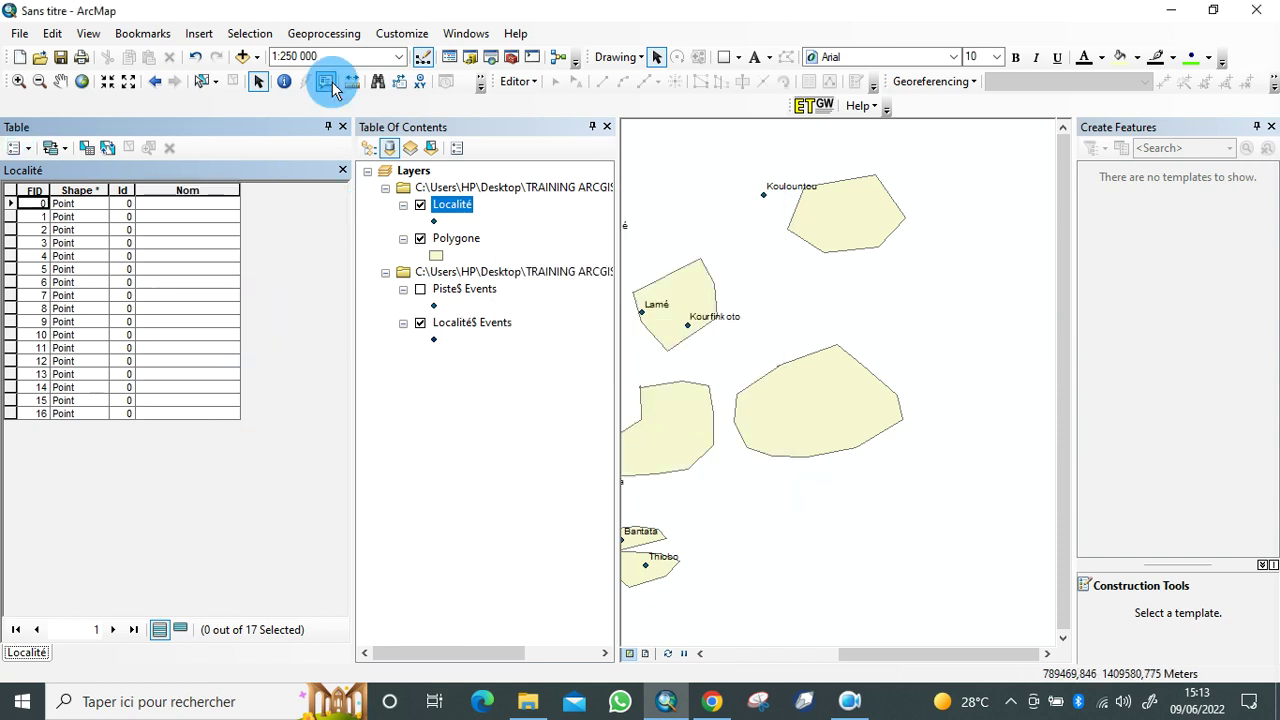
{"action": "left_click", "coordinate": [343, 127]}
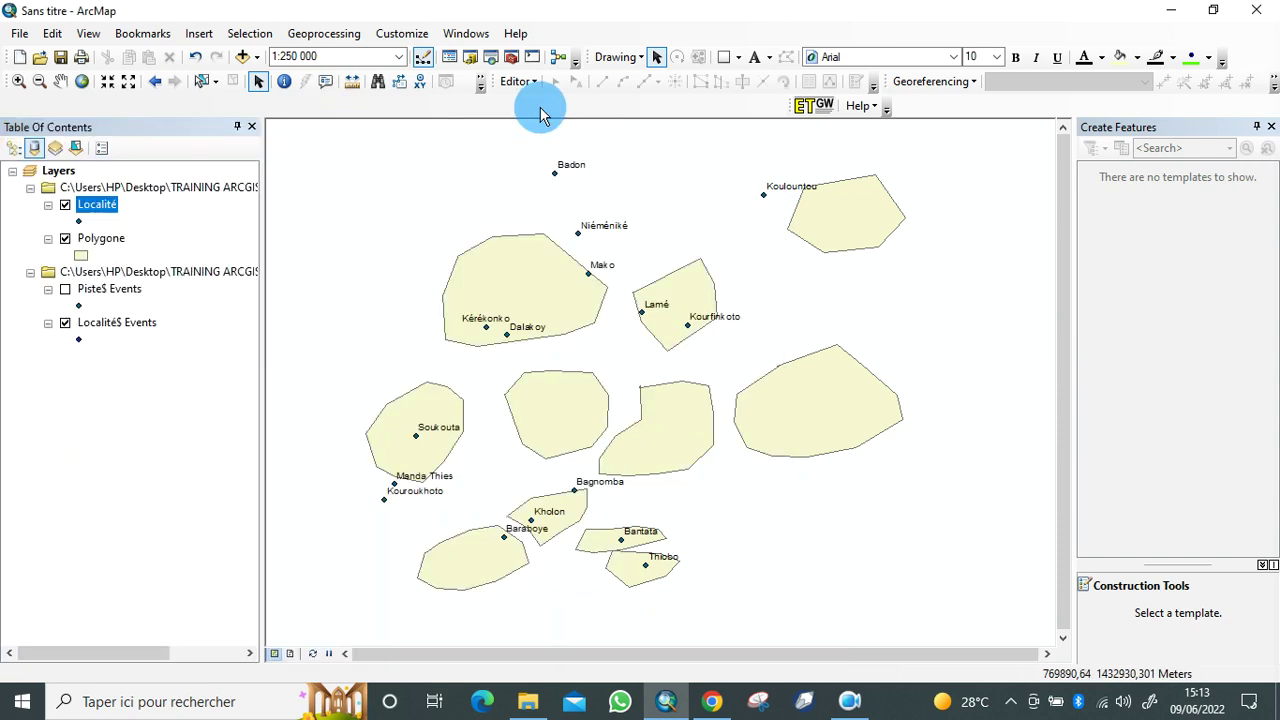
Step: Start an edit session on the Localité layer and open its attribute table
{"action": "left_click", "coordinate": [517, 81]}
{"action": "left_click", "coordinate": [543, 106]}
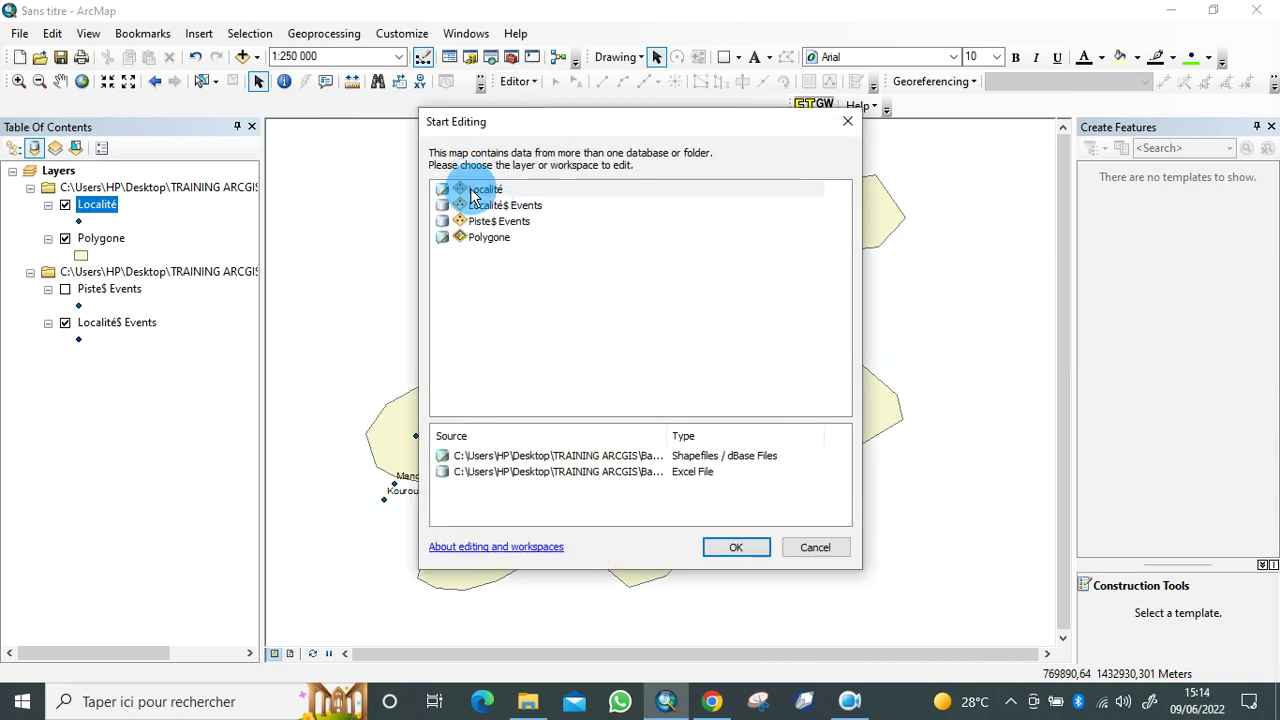
{"action": "left_click", "coordinate": [474, 190]}
{"action": "left_click", "coordinate": [739, 542]}
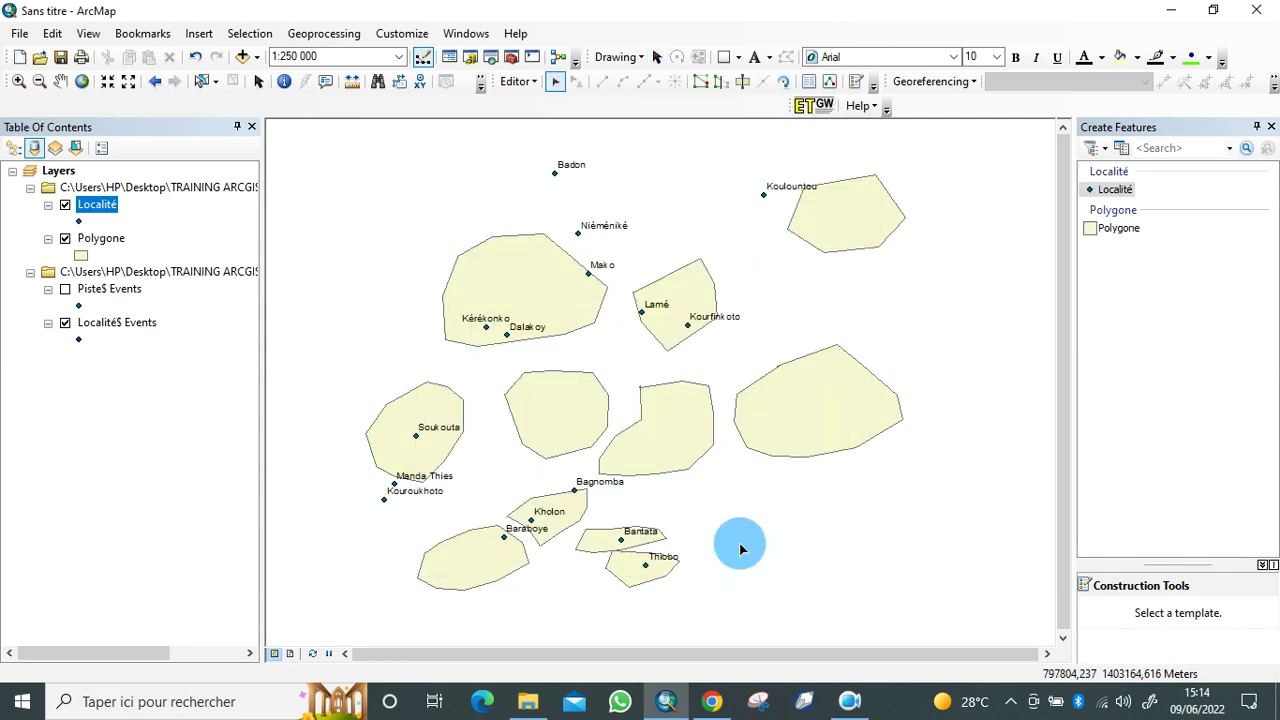
{"action": "left_click", "coordinate": [95, 205]}
{"action": "right_click", "coordinate": [97, 212]}
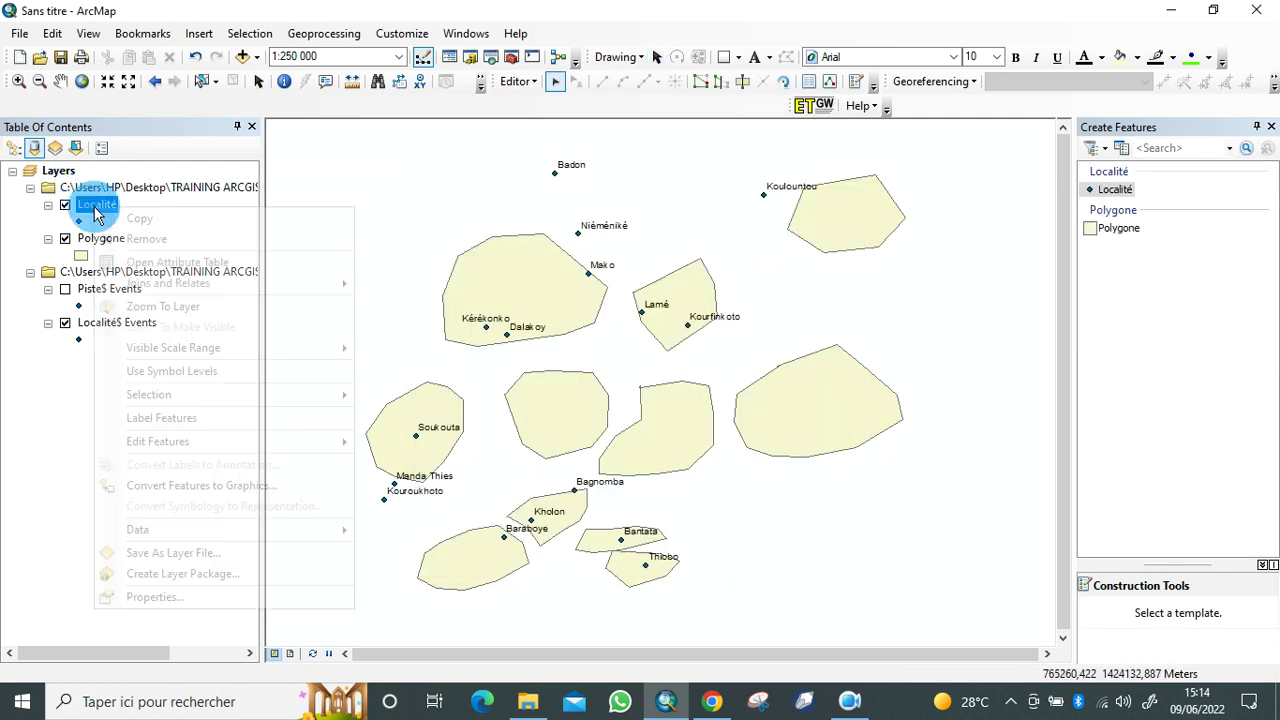
{"action": "left_click", "coordinate": [145, 263]}
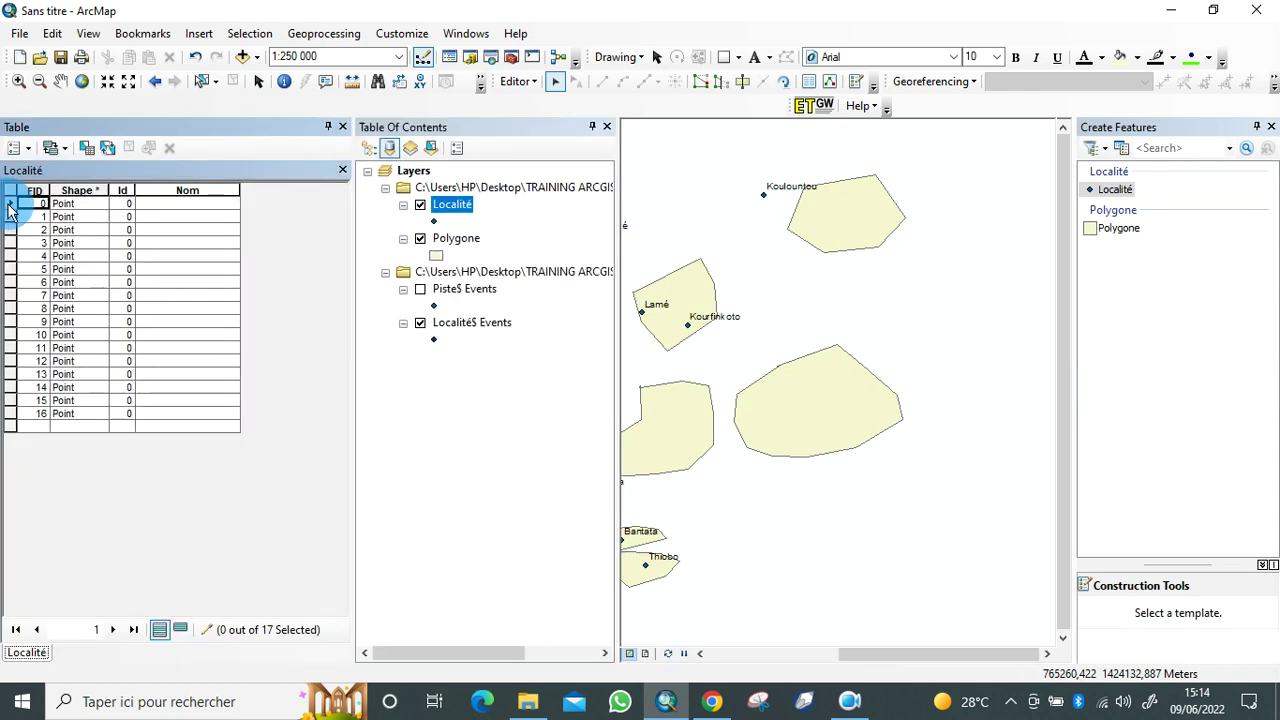
Step: Select the first Localité record, widen the map view to identify its point, and enter Koulountou as its Nom
{"action": "left_click", "coordinate": [9, 204]}
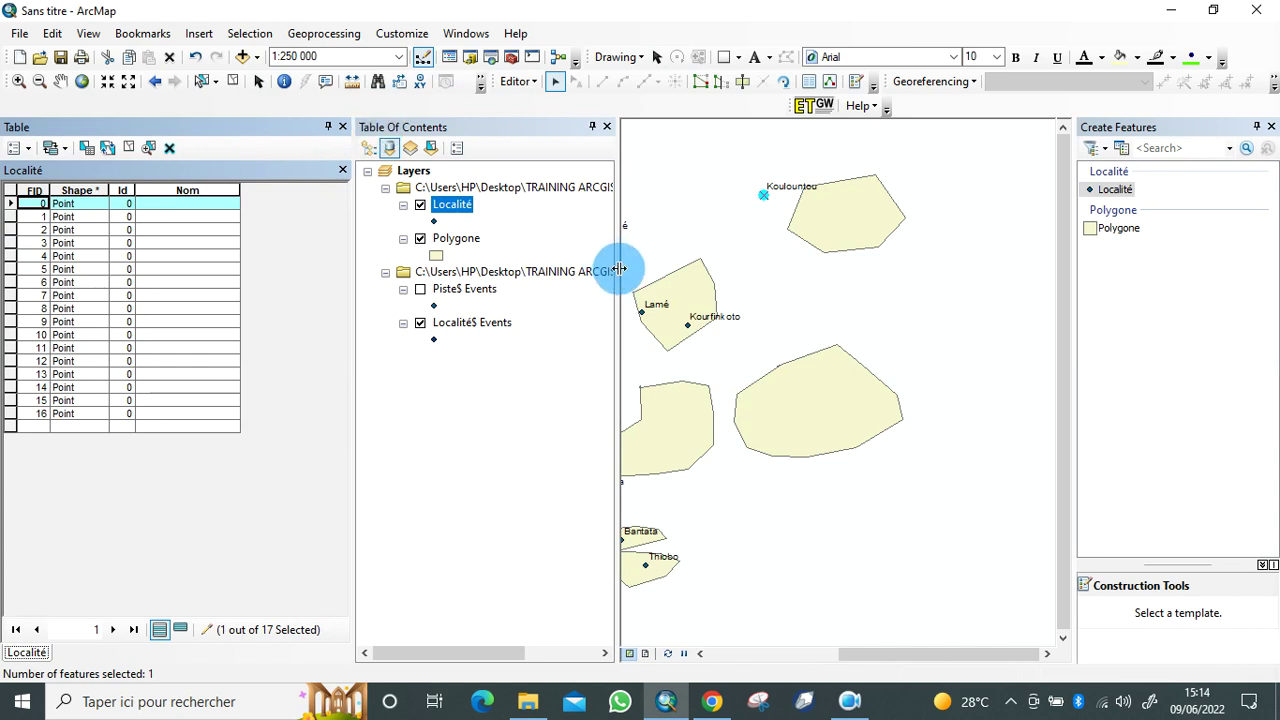
{"action": "left_click_drag", "start_coordinate": [620, 268], "coordinate": [528, 255]}
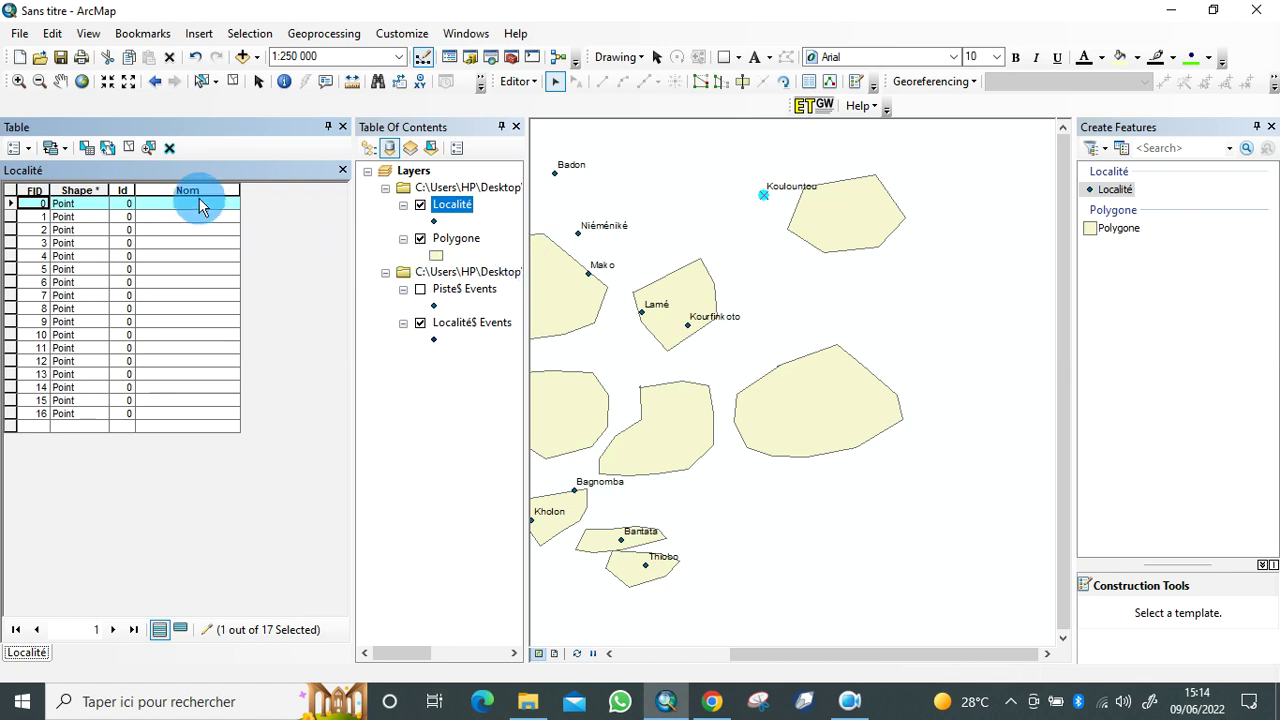
{"action": "left_click", "coordinate": [200, 201]}
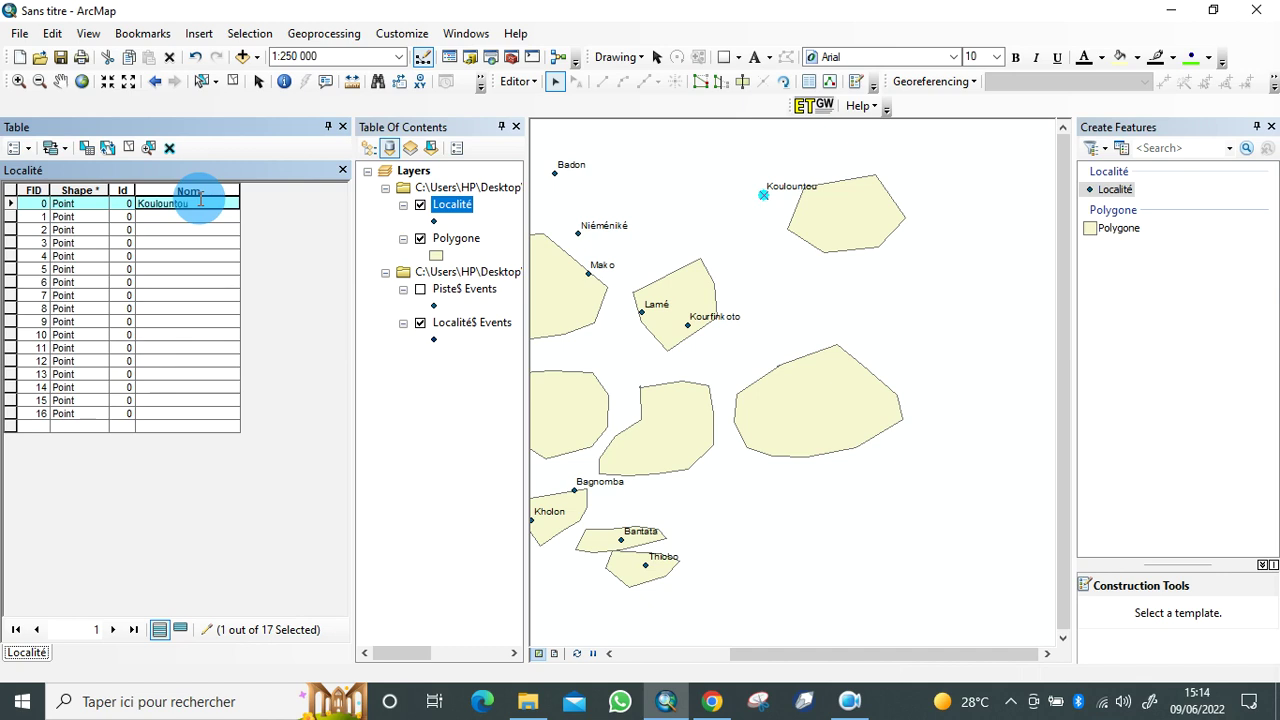
{"action": "left_click", "coordinate": [21, 210]}
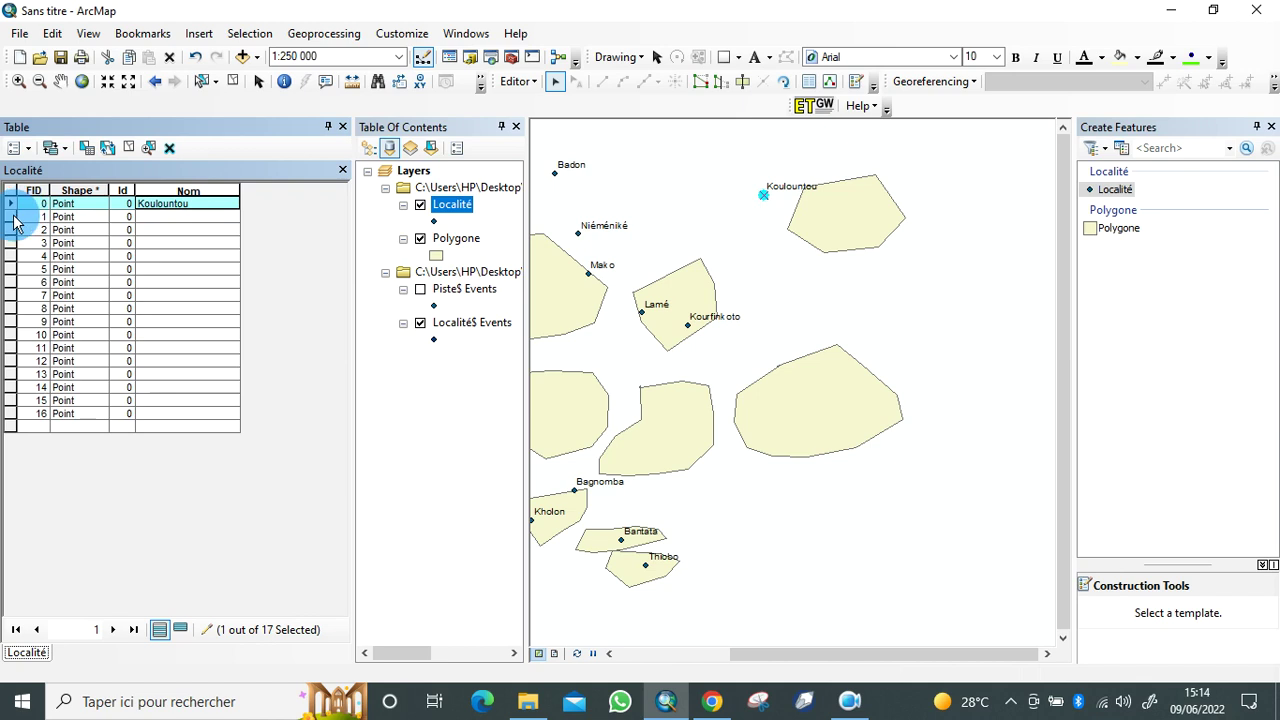
Step: Zoom to the records with FID 1 and 2 and enter Kourfinkoto and Lamé as their Nom values
{"action": "double_click", "coordinate": [13, 217]}
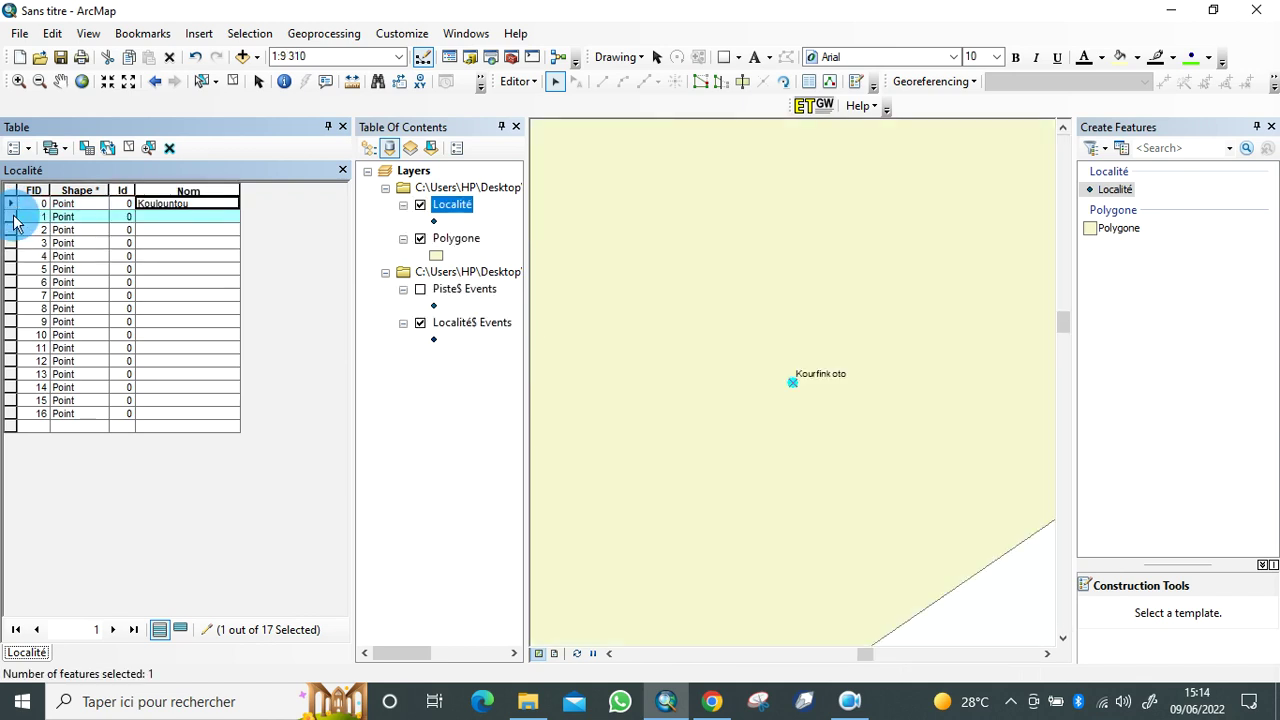
{"action": "left_click", "coordinate": [208, 217]}
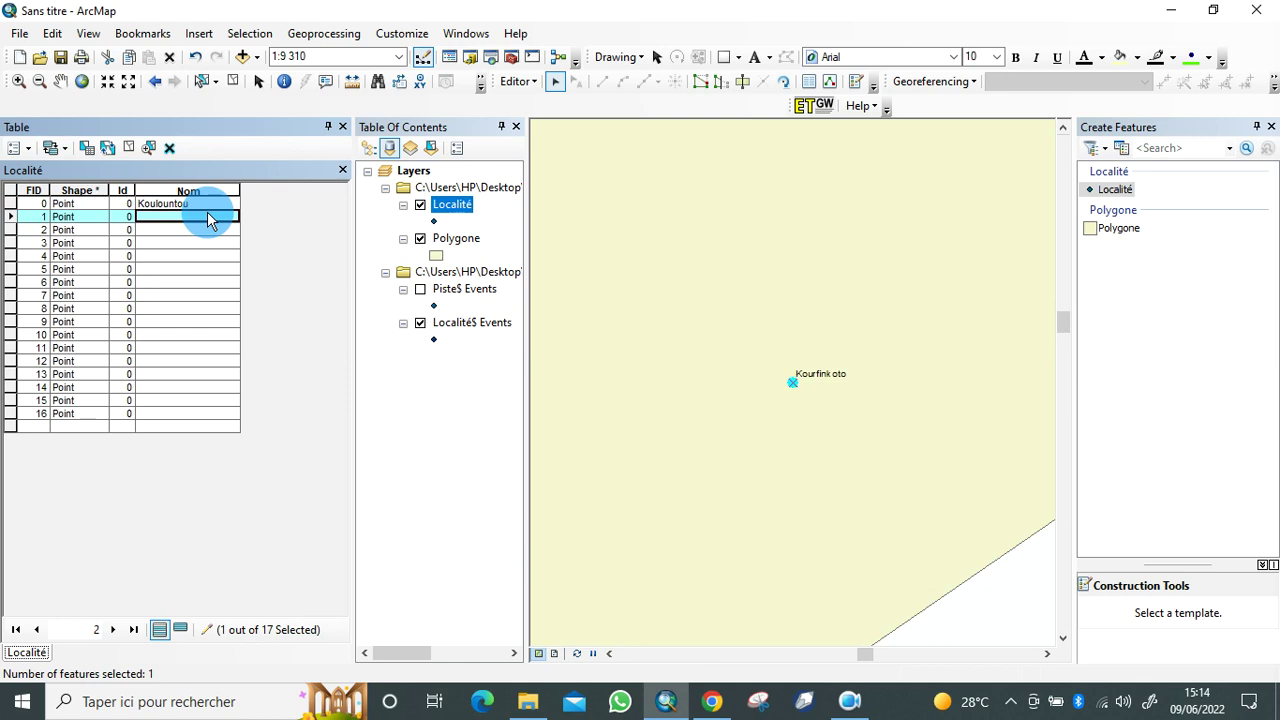
{"action": "type", "text": "Kourfinkoto"}
{"action": "left_click", "coordinate": [10, 216]}
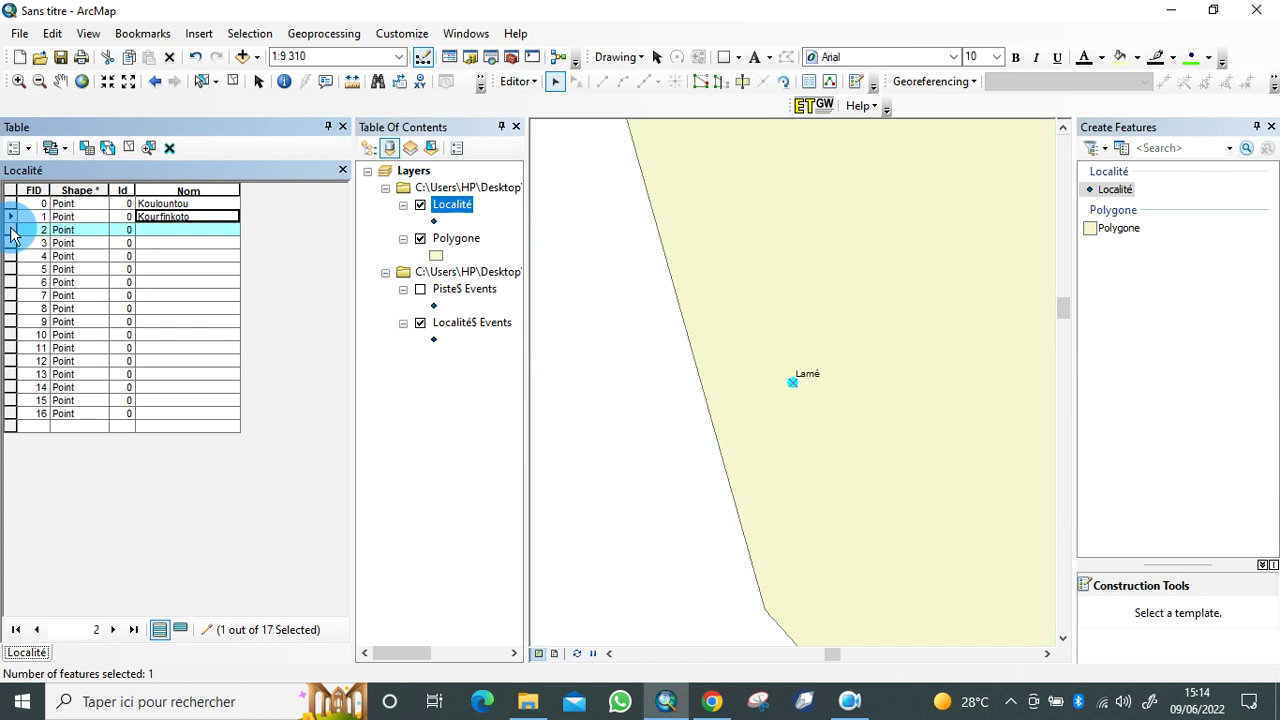
{"action": "left_click", "coordinate": [155, 230]}
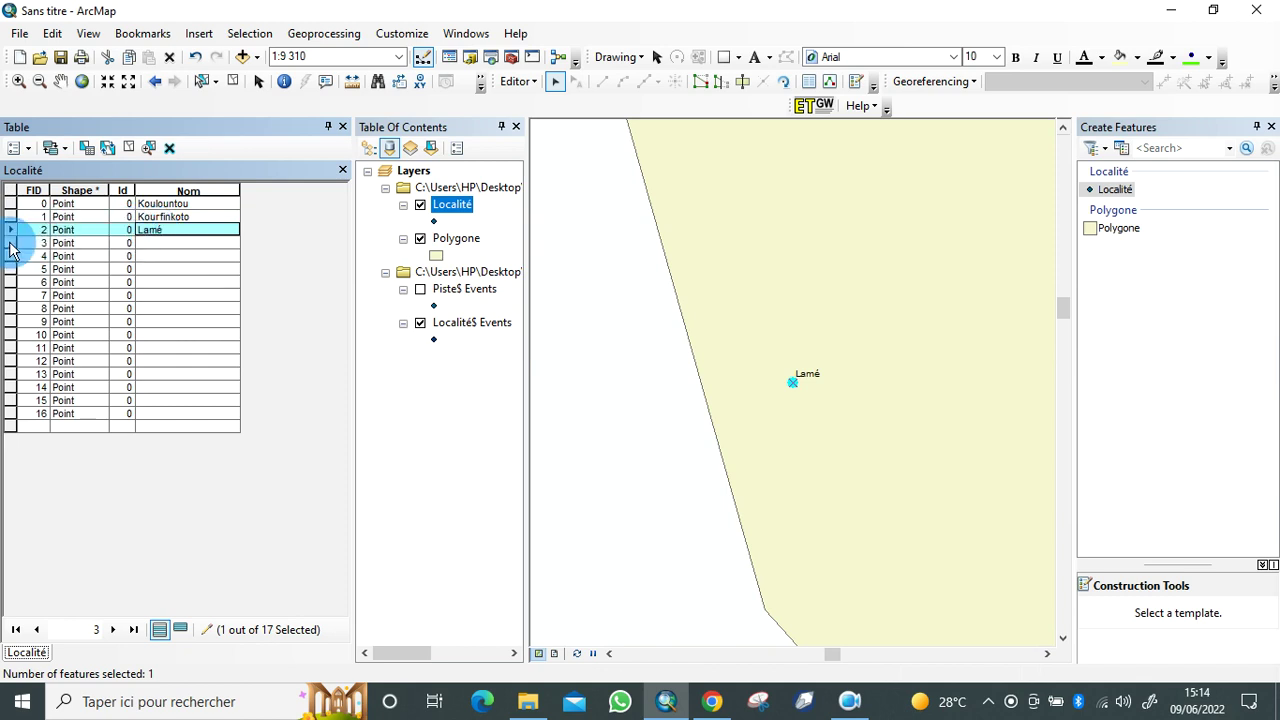
Step: Zoom to the records with FID 3 and 4 and enter Mako and Niéméniké as their Nom values
{"action": "left_click", "coordinate": [10, 244]}
{"action": "left_click", "coordinate": [158, 248]}
{"action": "left_click", "coordinate": [158, 245]}
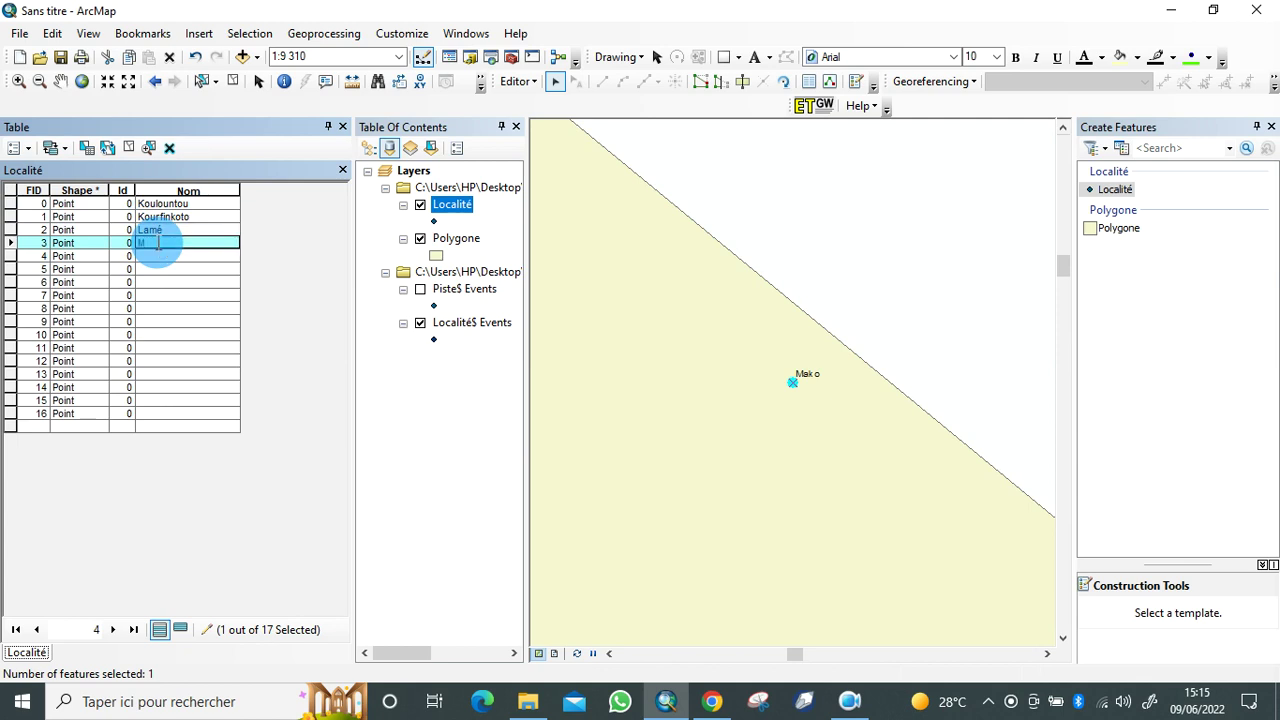
{"action": "type", "text": "Mako"}
{"action": "left_click", "coordinate": [8, 257]}
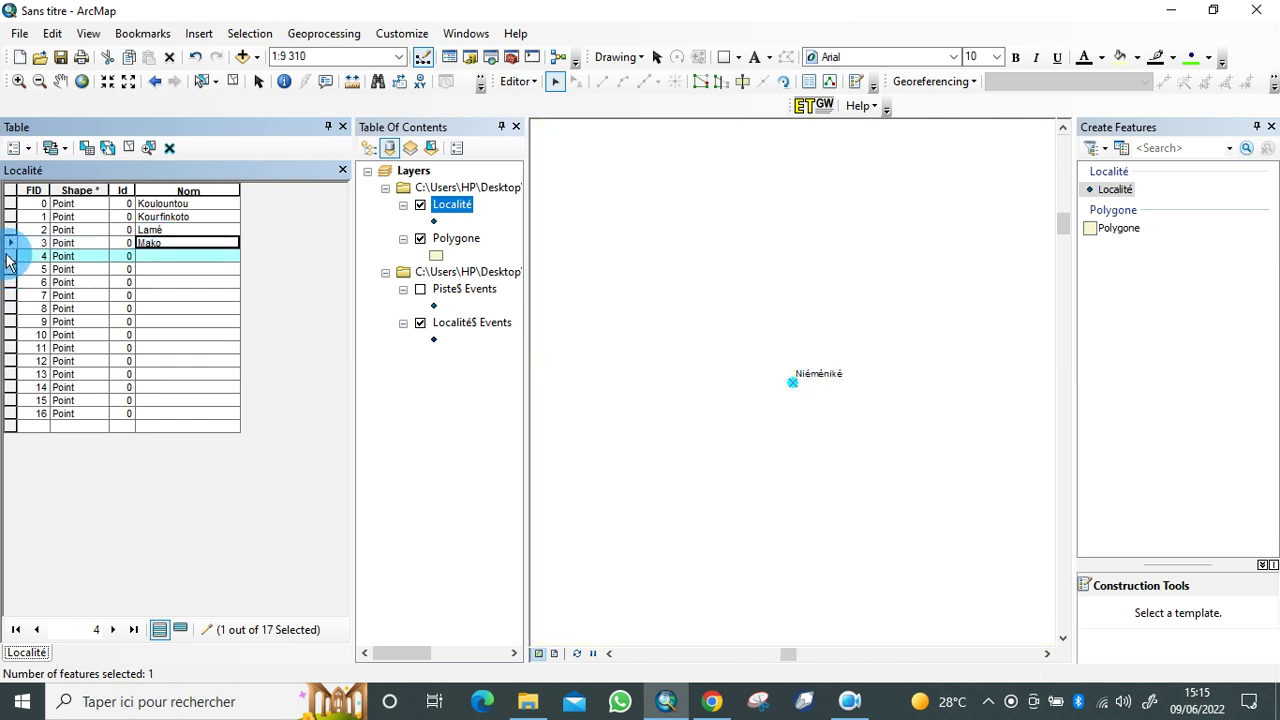
{"action": "left_click", "coordinate": [158, 258]}
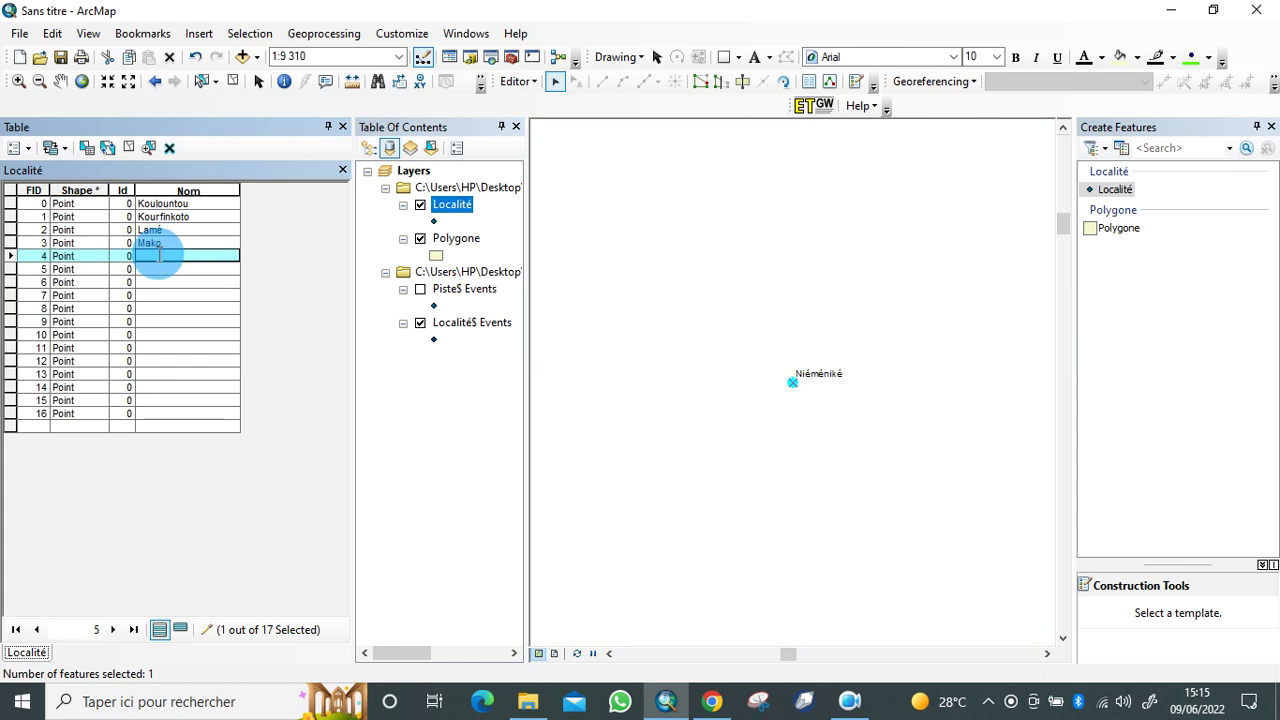
{"action": "type", "text": "Niéméniké"}
Step: Zoom to the record with FID 5 and enter Badon as its Nom
{"action": "left_click", "coordinate": [12, 266]}
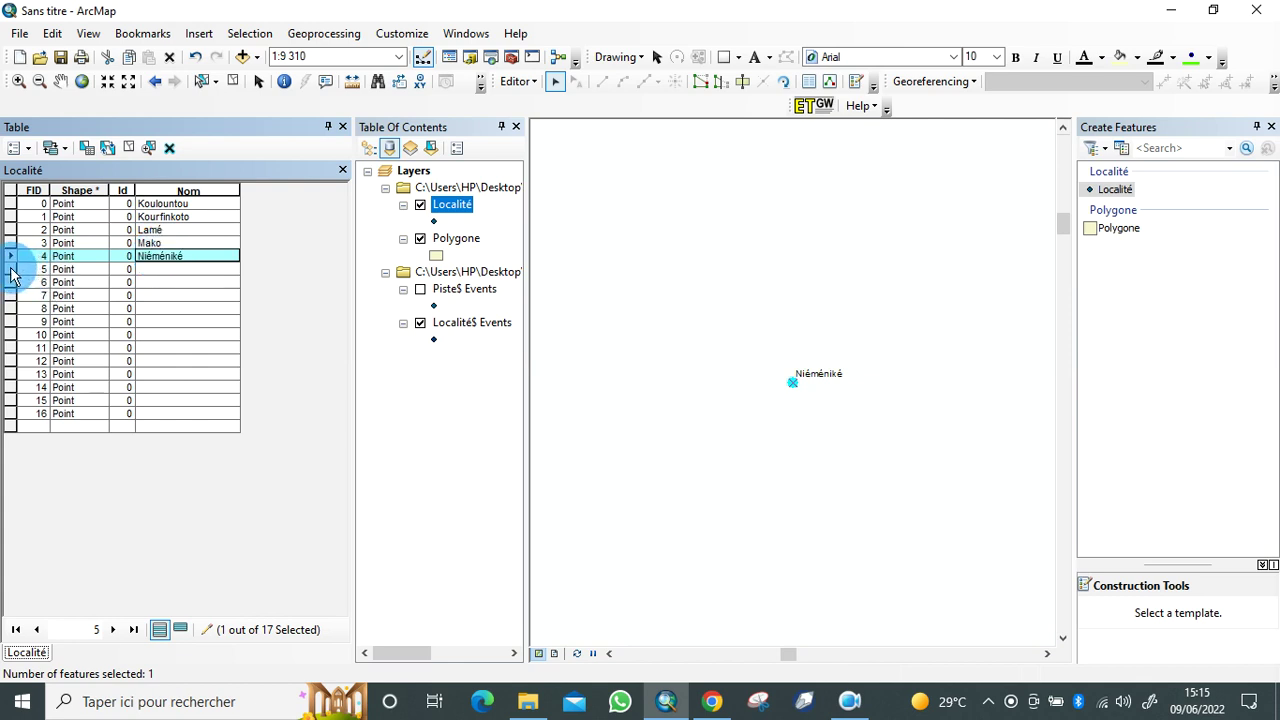
{"action": "left_click", "coordinate": [11, 268]}
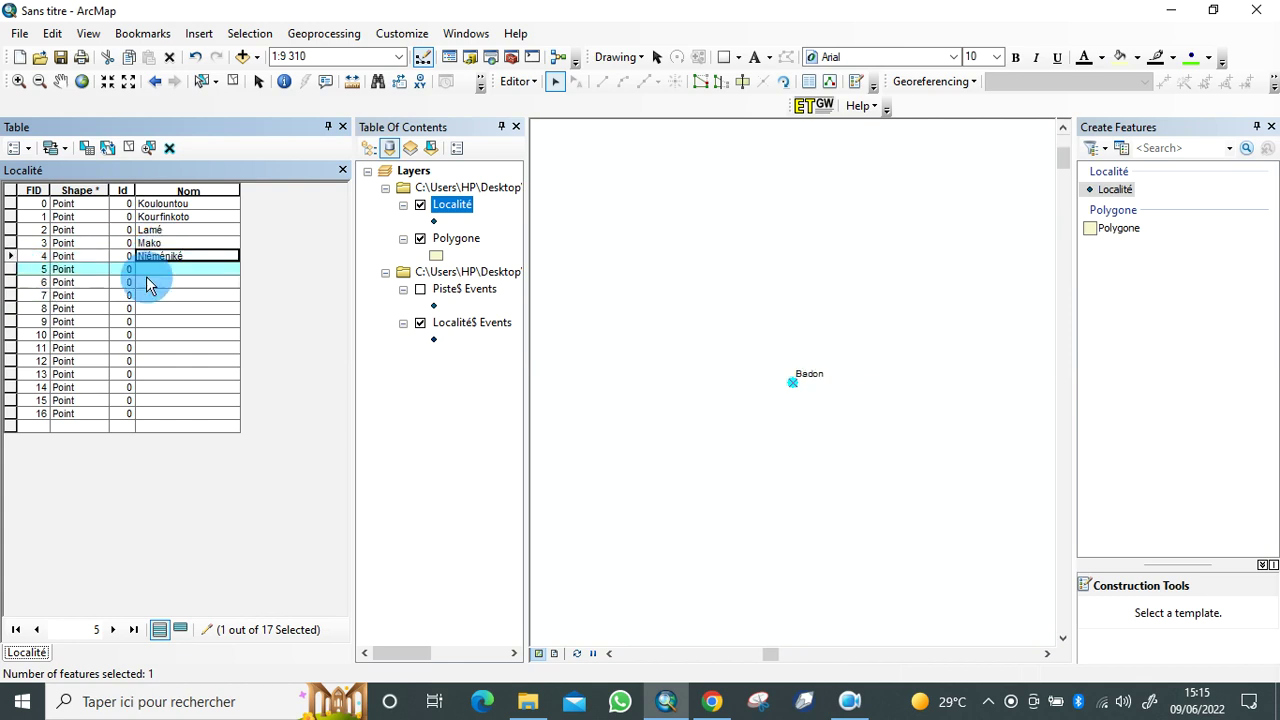
{"action": "left_click", "coordinate": [155, 270]}
{"action": "type", "text": "Badon"}
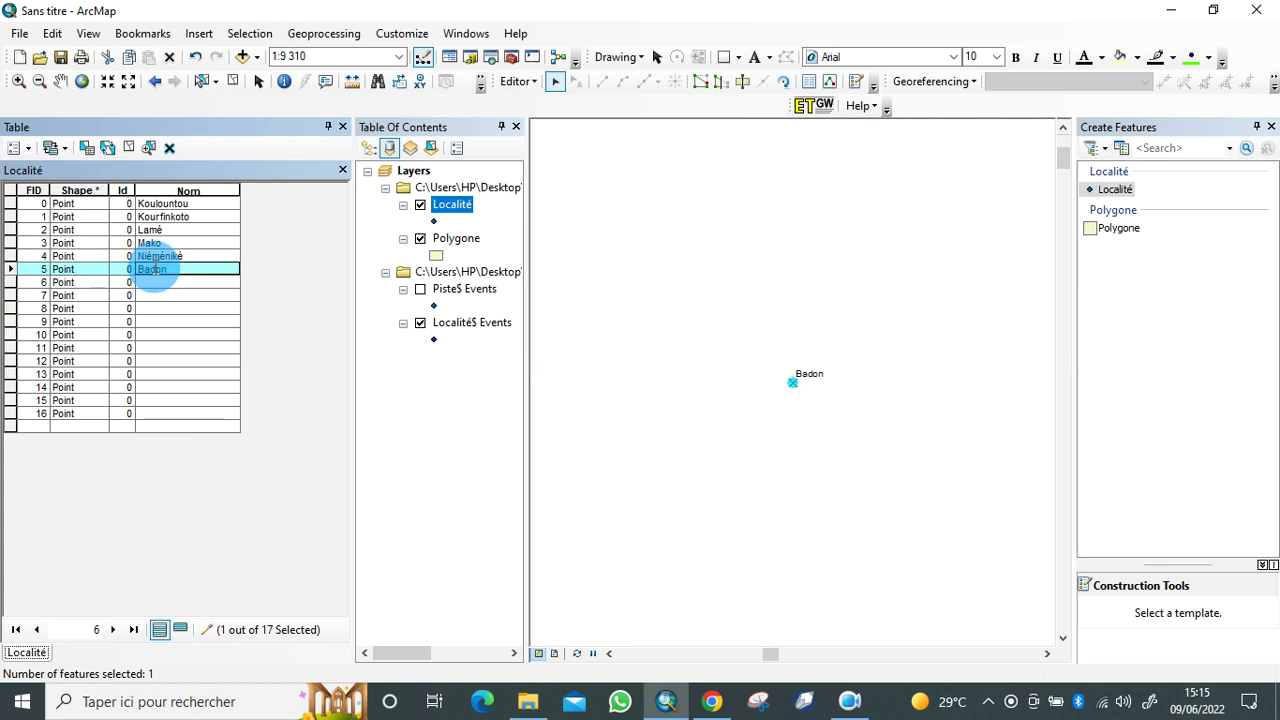
Step: Zoom to the record with FID 6 and delete this duplicate Mako point from the Localité table
{"action": "left_click", "coordinate": [12, 283]}
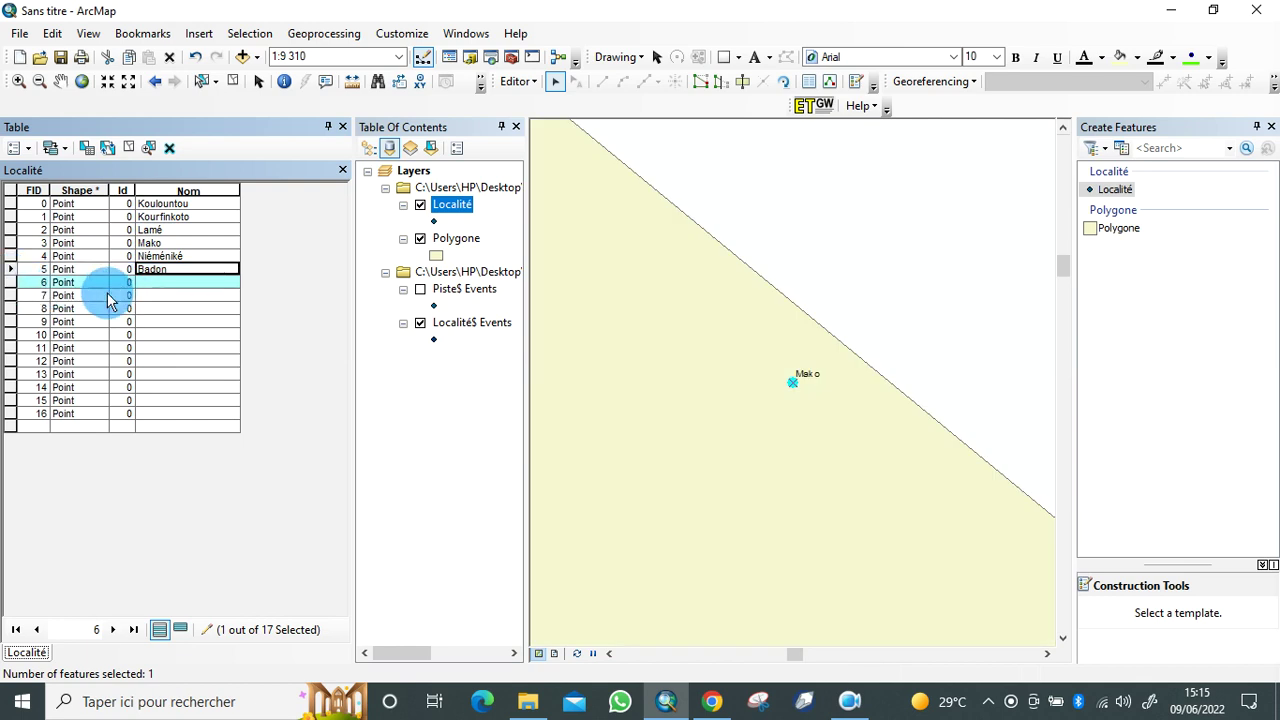
{"action": "right_click", "coordinate": [12, 295]}
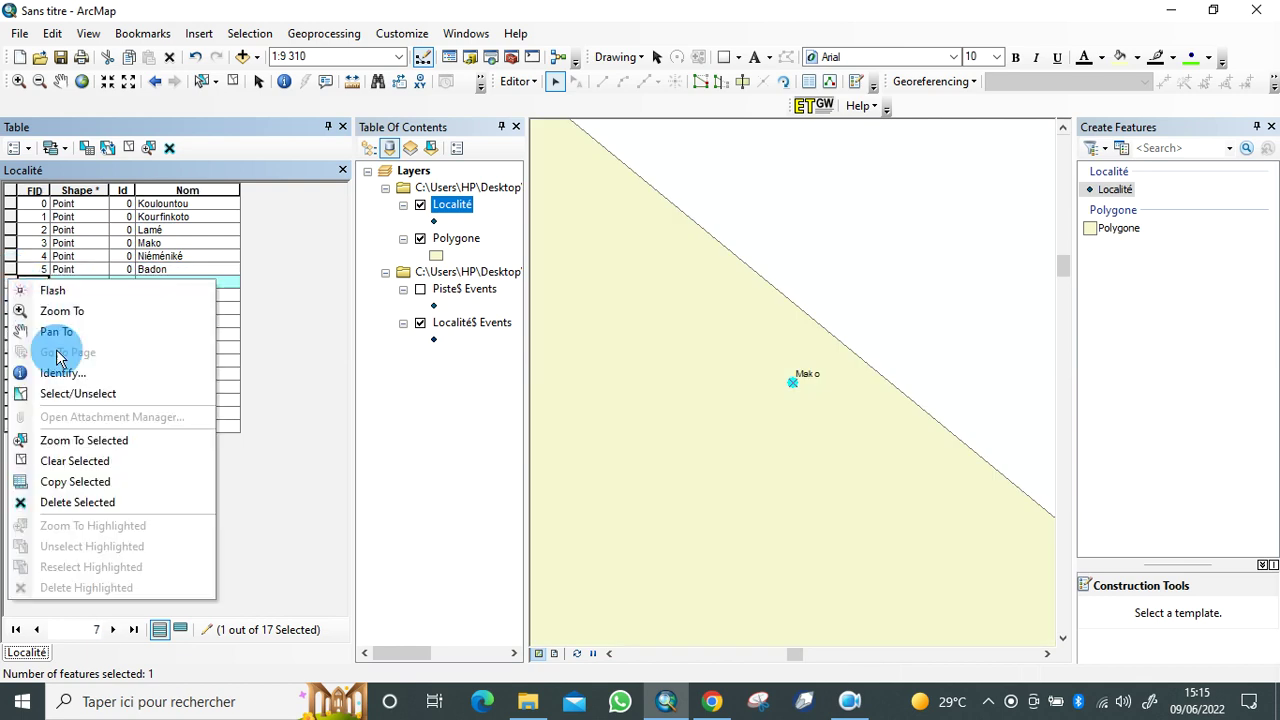
{"action": "left_click", "coordinate": [72, 502]}
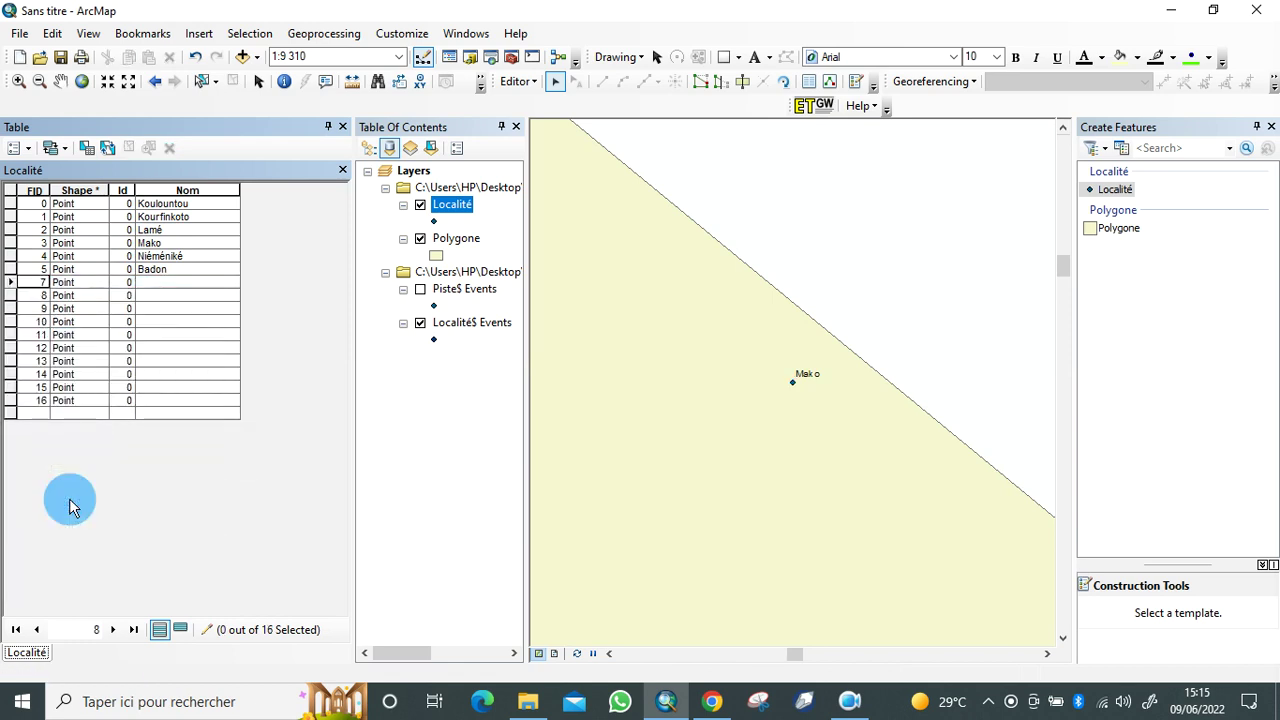
Step: Zoom to the records with FID 7 and 8 and enter Dalakoy and Kérékonko as their Nom values
{"action": "double_click", "coordinate": [10, 283]}
{"action": "left_click", "coordinate": [193, 282]}
{"action": "left_click", "coordinate": [194, 281]}
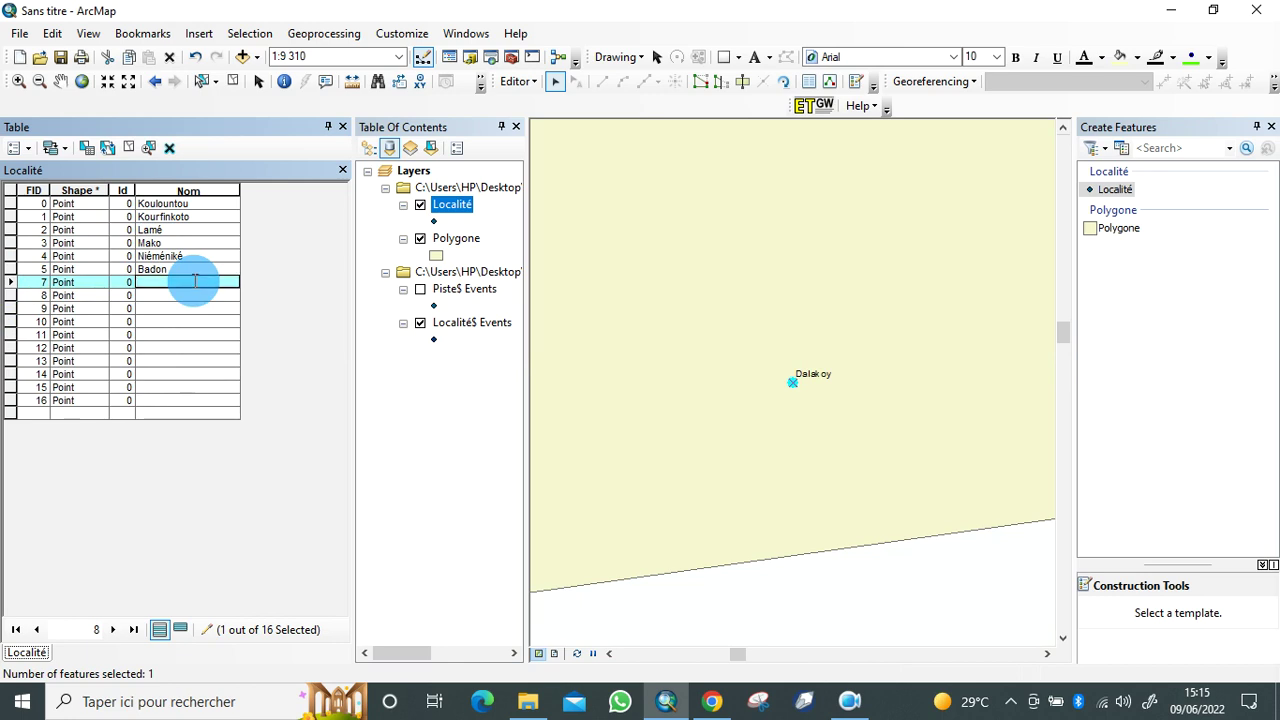
{"action": "type", "text": "Dalakoy"}
{"action": "left_click", "coordinate": [10, 288]}
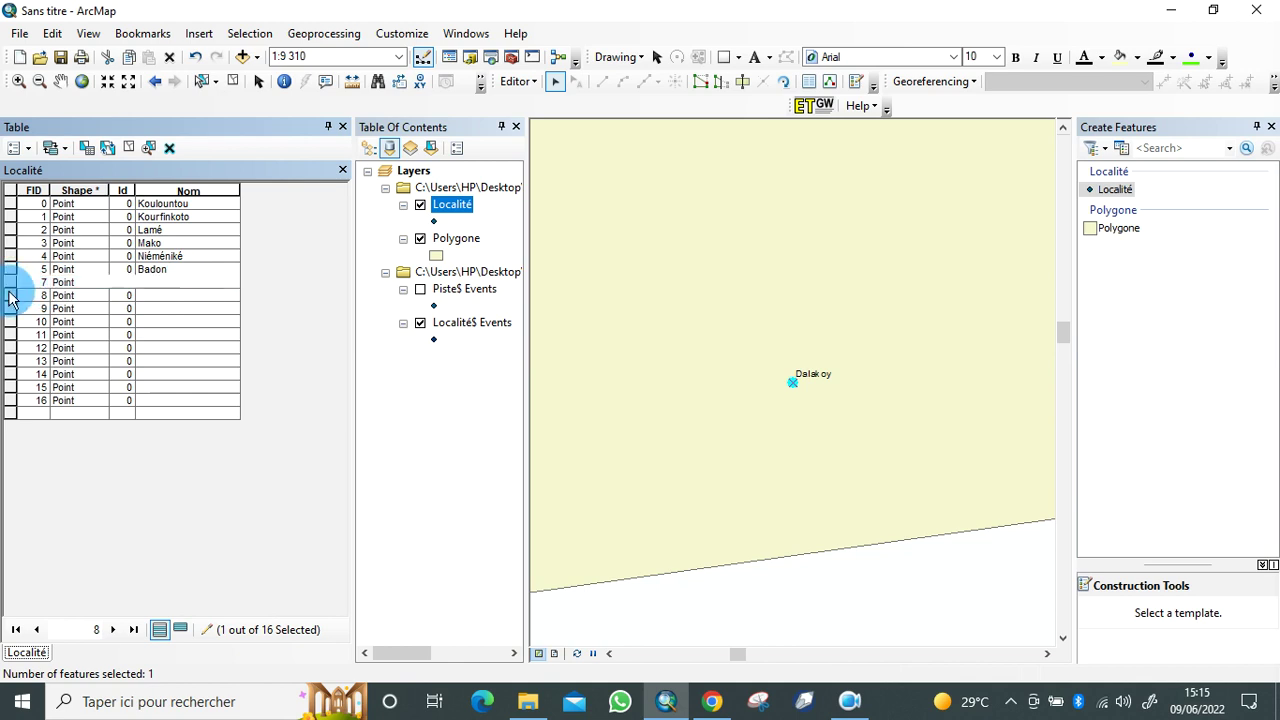
{"action": "left_click", "coordinate": [10, 296]}
{"action": "left_click", "coordinate": [148, 300]}
{"action": "type", "text": "Ké"}
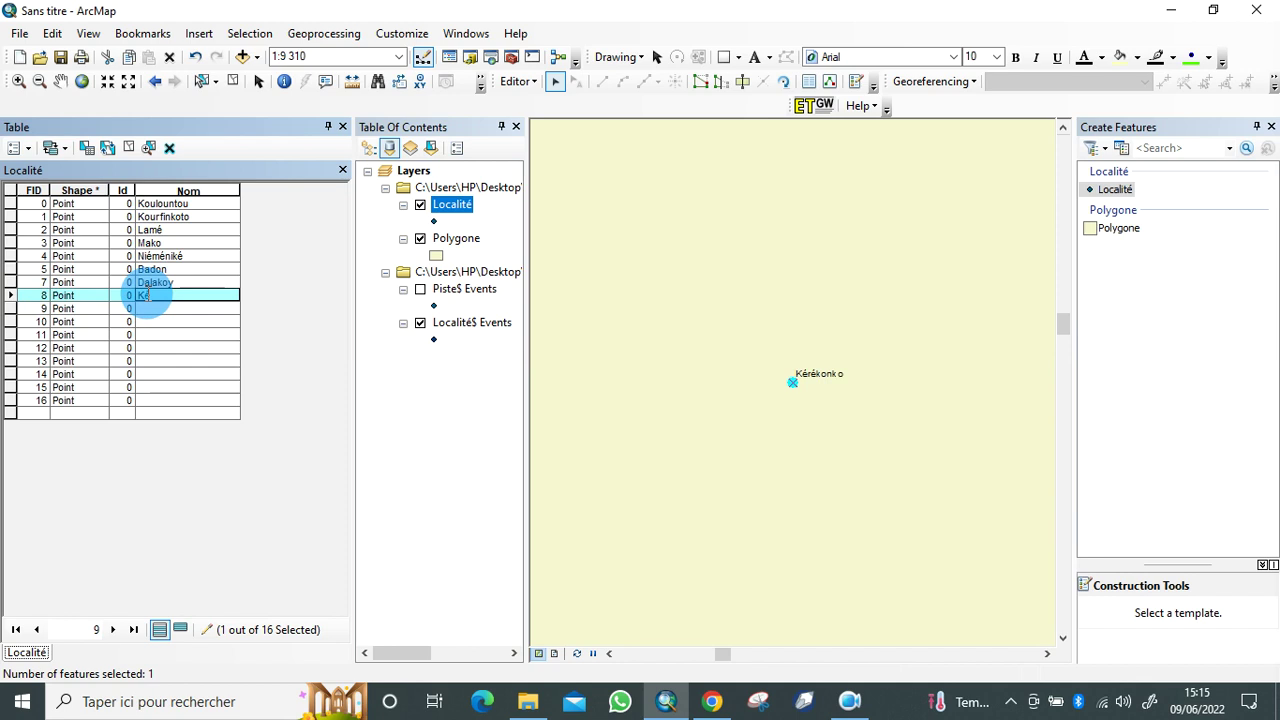
{"action": "type", "text": "rékonko"}
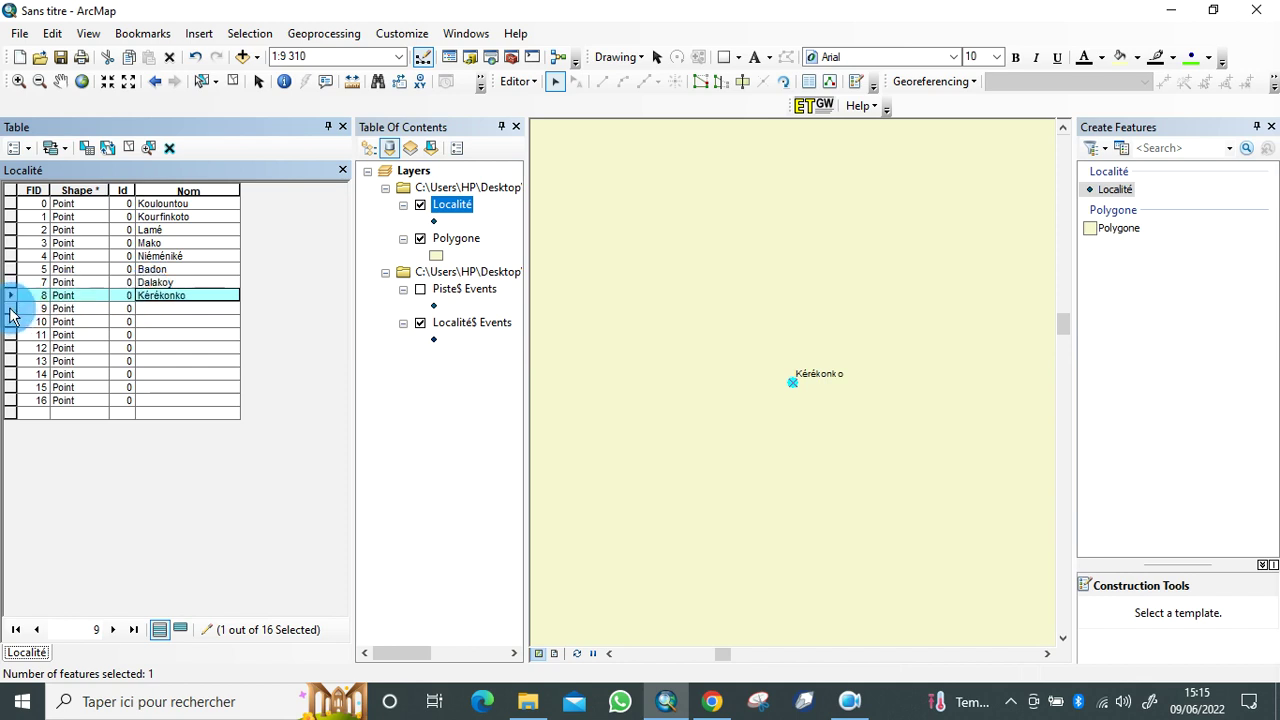
Step: Zoom to the records with FID 9 and 10 and enter Soukouta and Mandathies as their Nom values
{"action": "left_click", "coordinate": [11, 310]}
{"action": "left_click", "coordinate": [187, 313]}
{"action": "type", "text": "Soukouta"}
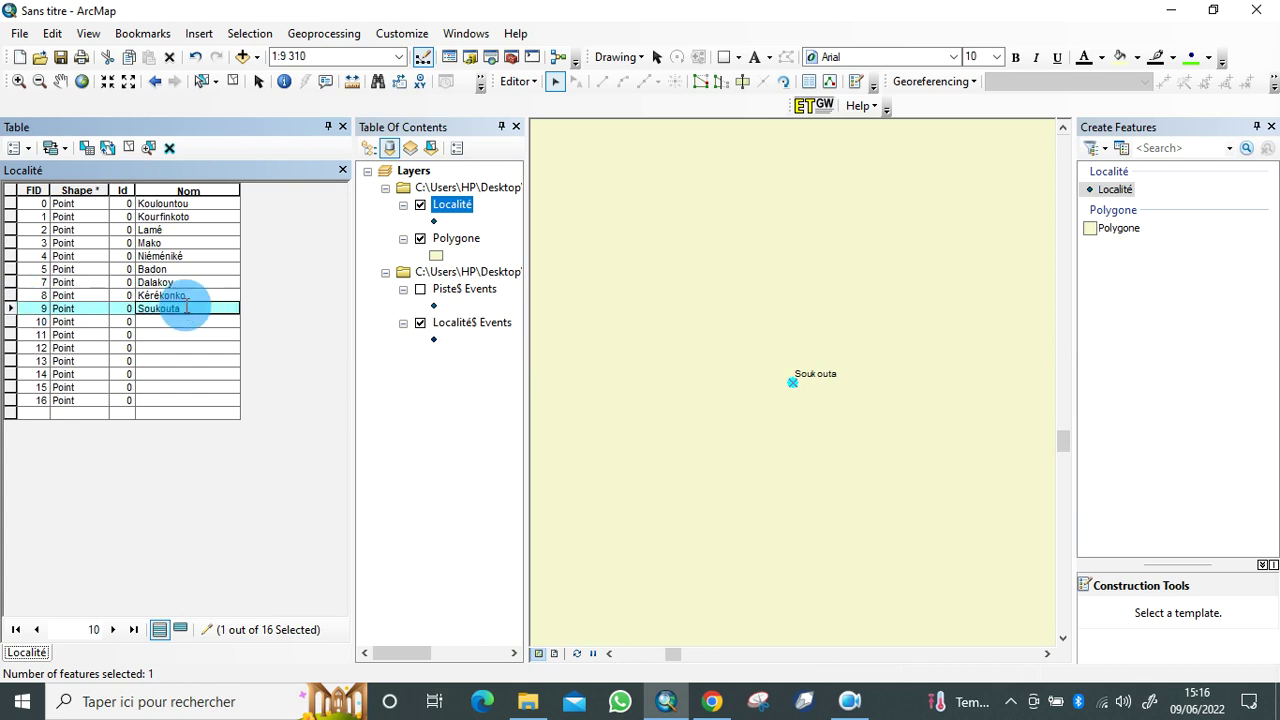
{"action": "left_click", "coordinate": [9, 312]}
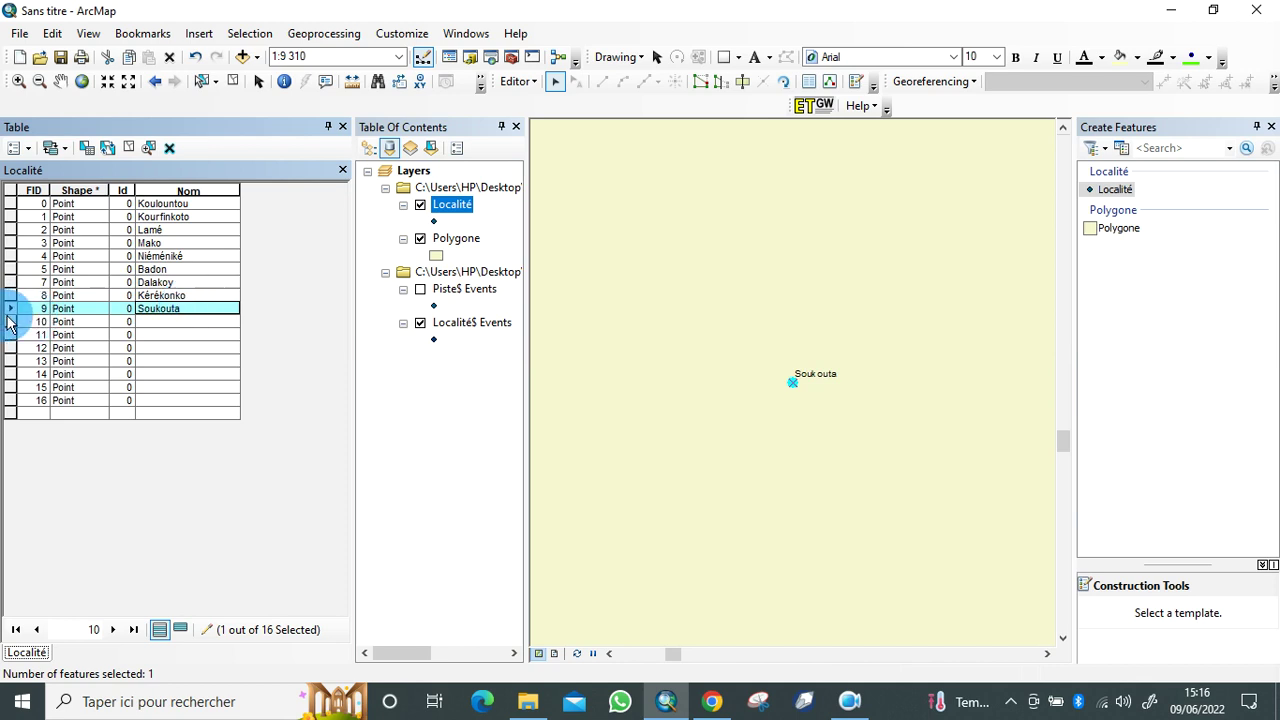
{"action": "left_click", "coordinate": [9, 322]}
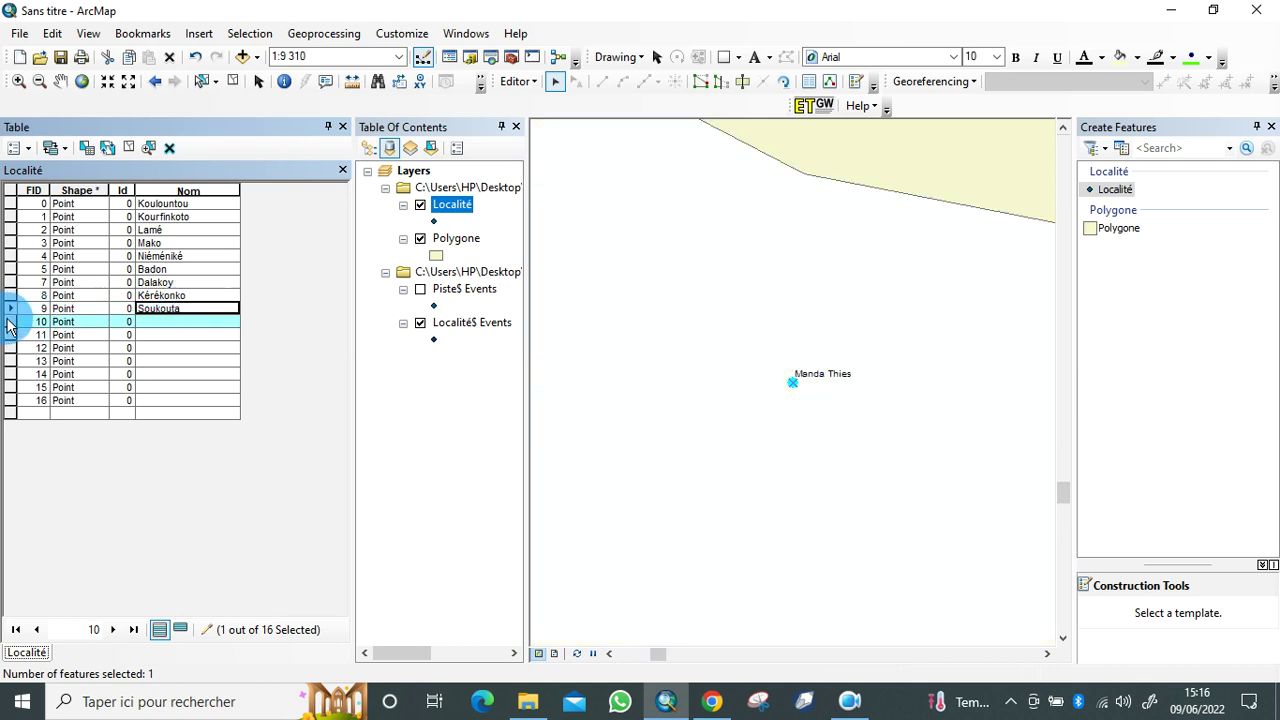
{"action": "left_click", "coordinate": [175, 326]}
{"action": "type", "text": "Ma"}
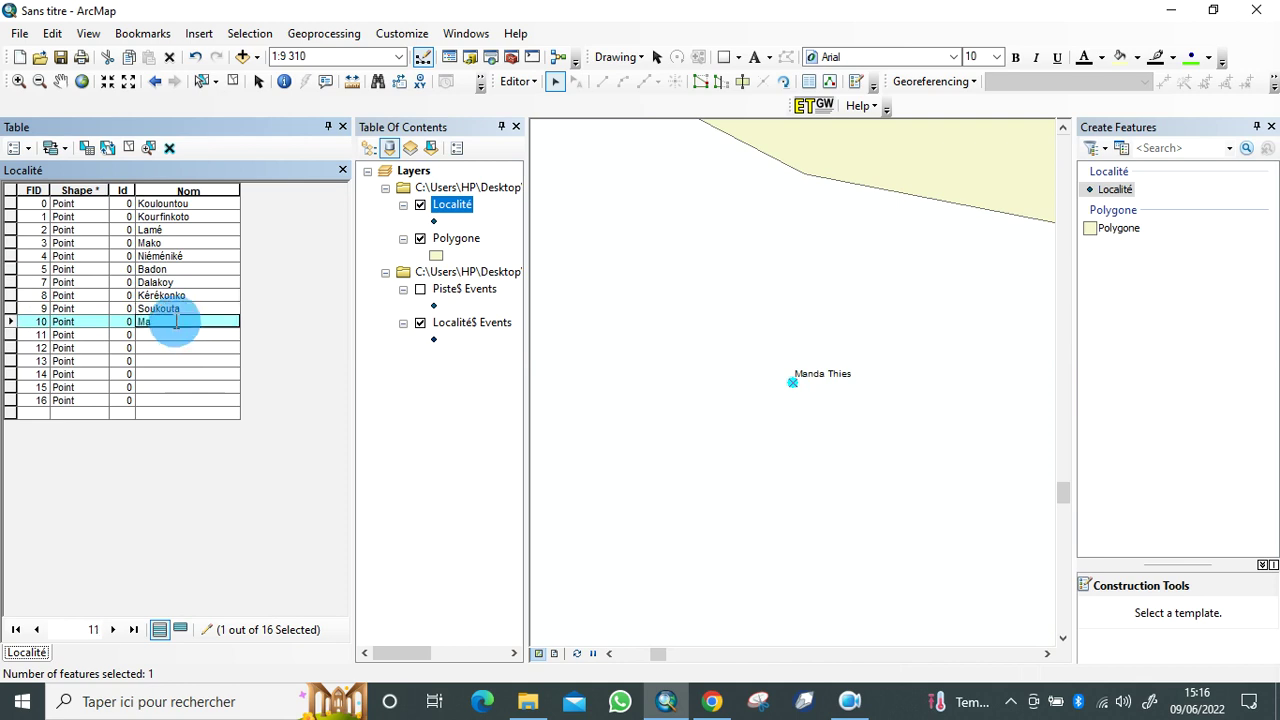
{"action": "type", "text": "nda"}
{"action": "key", "text": "Return"}
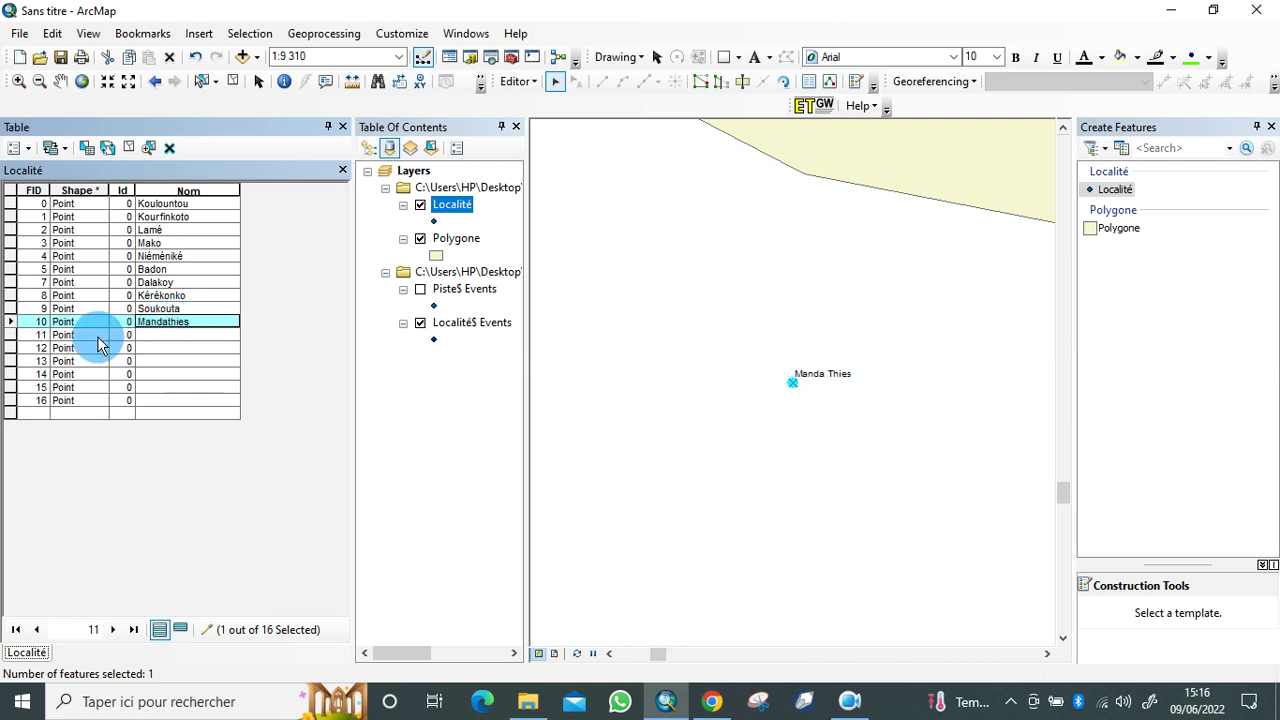
Step: Zoom to the records with FID 11 and 12 and enter Kouroukhoto and Baraboye as their Nom values
{"action": "left_click", "coordinate": [12, 338]}
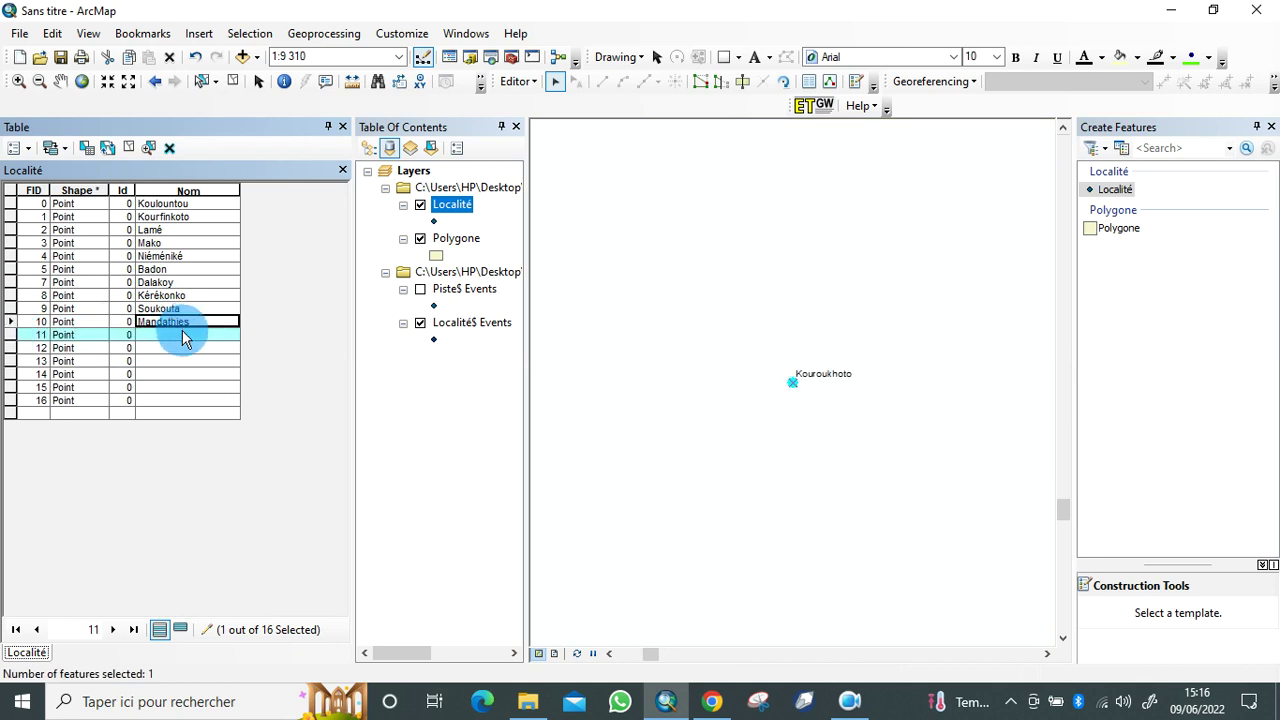
{"action": "left_click", "coordinate": [182, 334]}
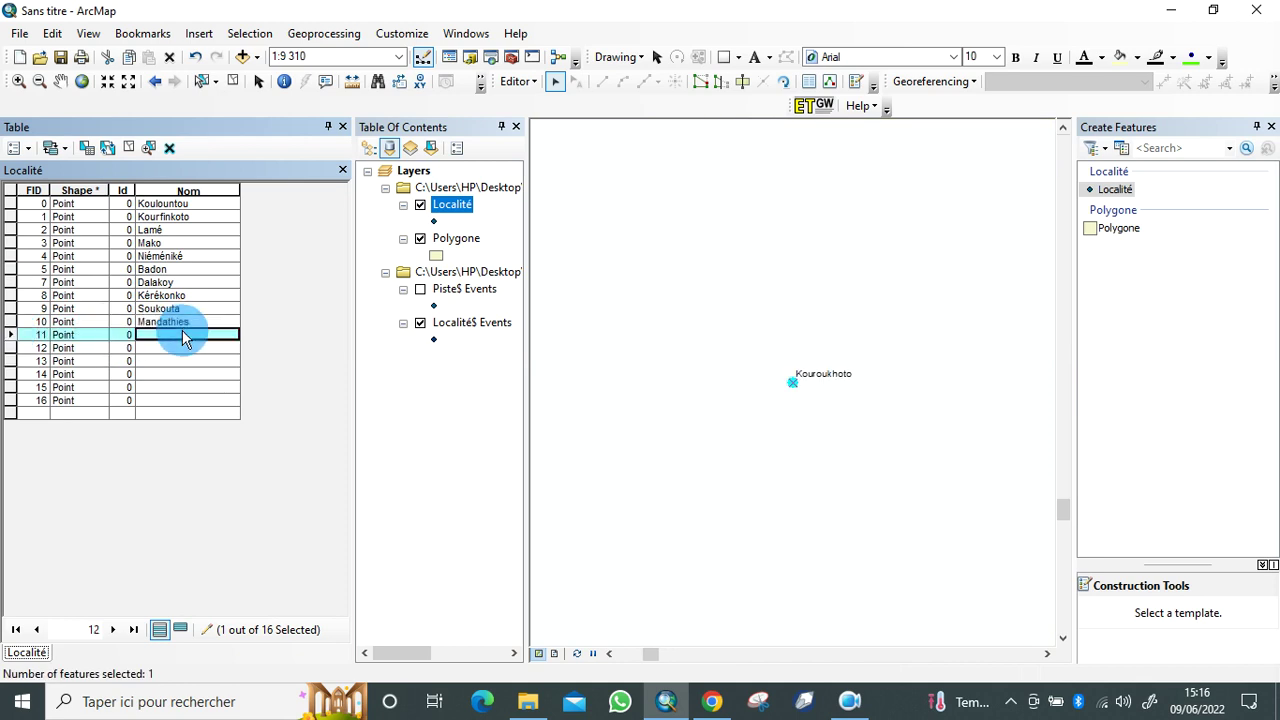
{"action": "type", "text": "Ki"}
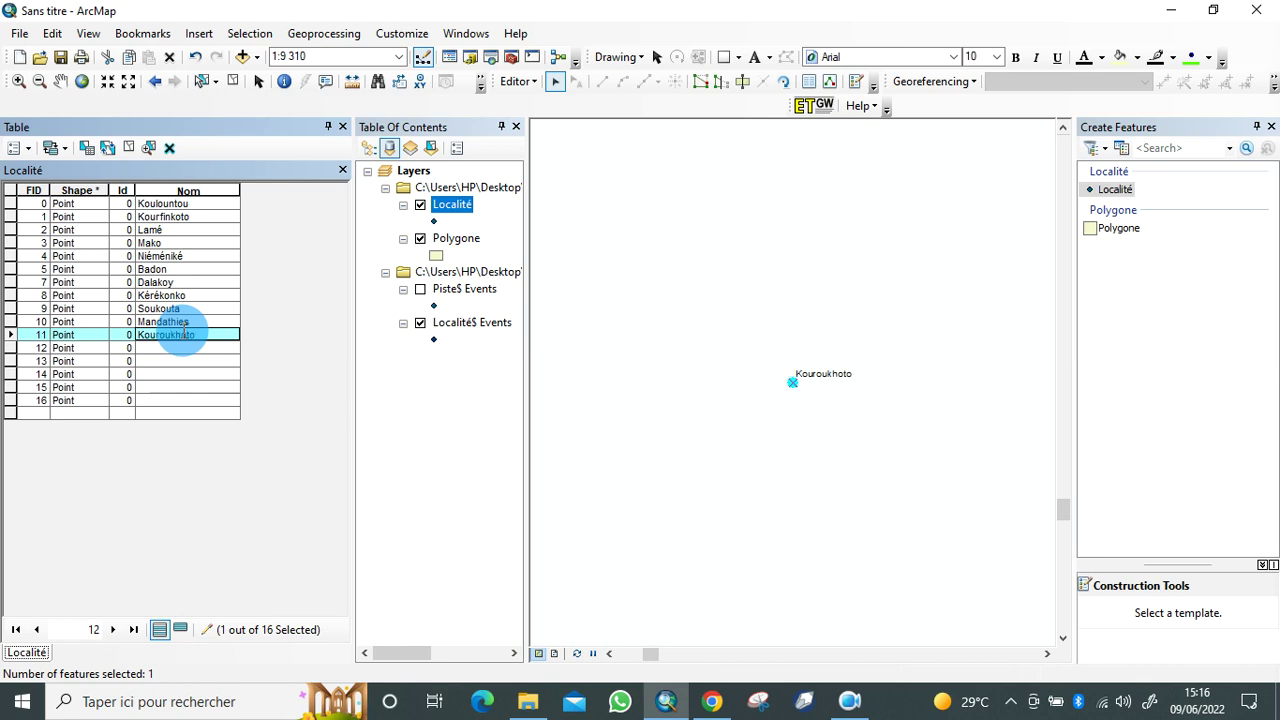
{"action": "left_click", "coordinate": [10, 348]}
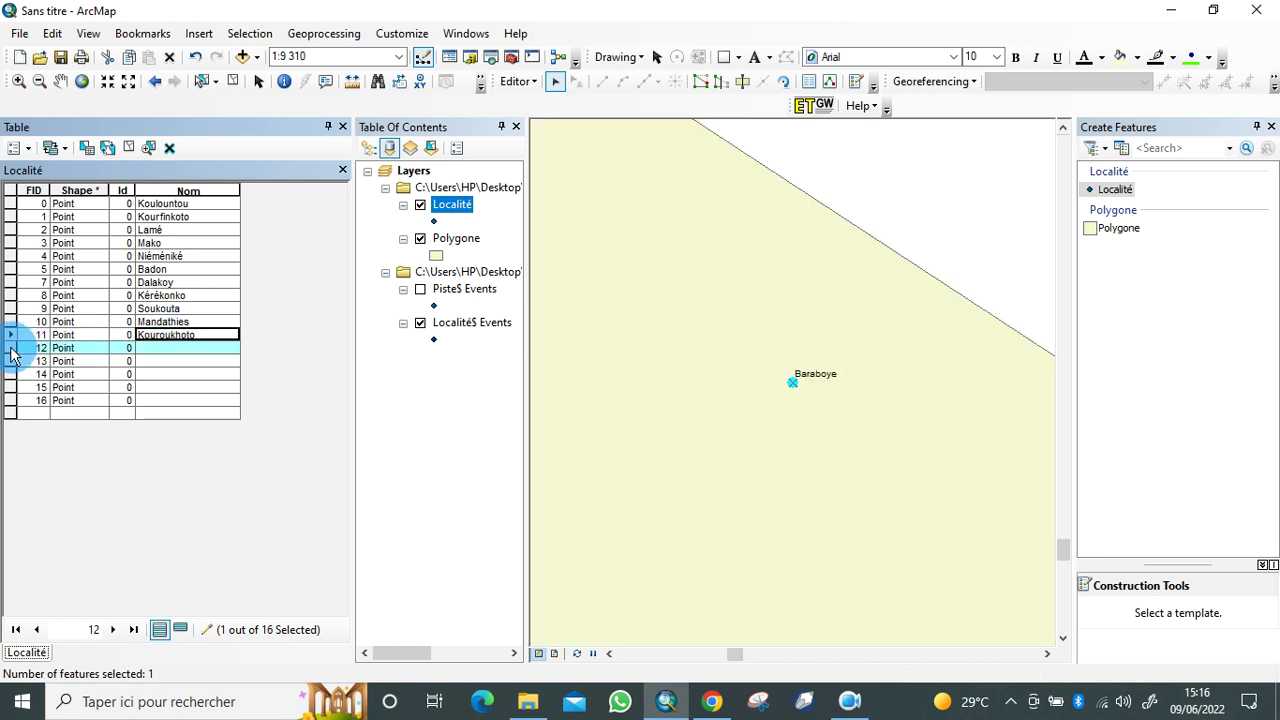
{"action": "left_click", "coordinate": [145, 349]}
{"action": "type", "text": "Bar"}
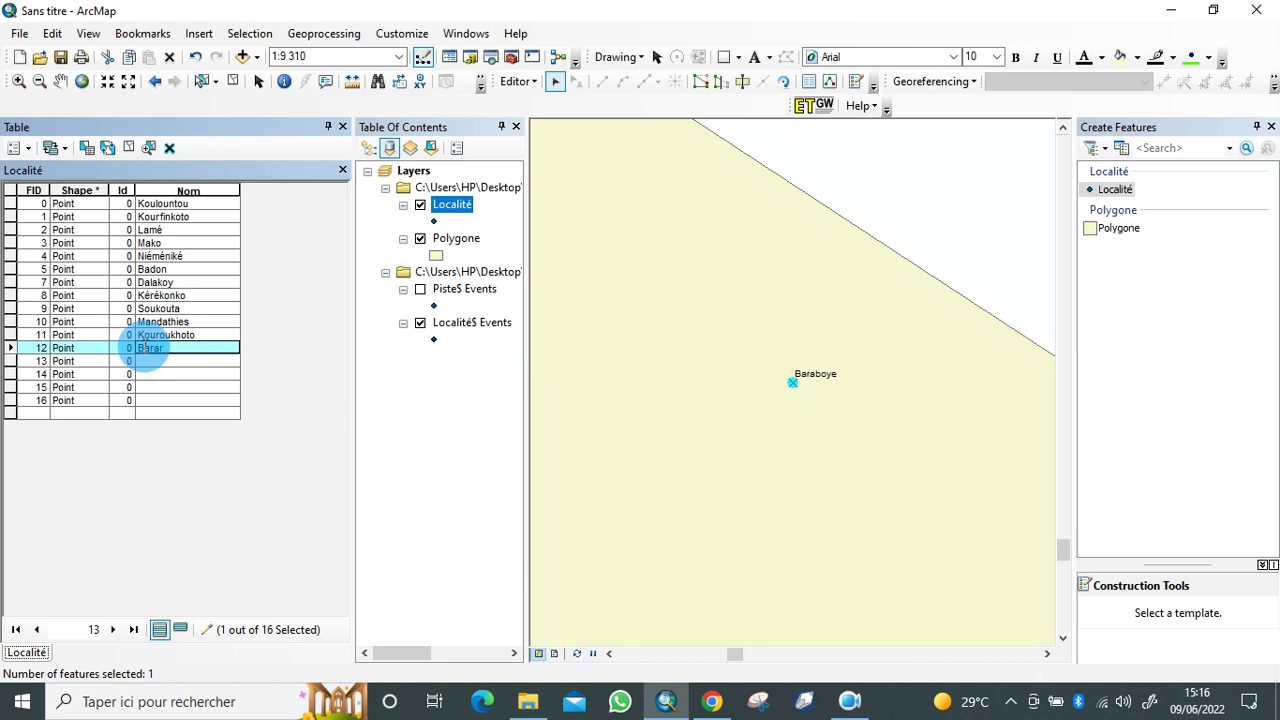
{"action": "type", "text": "aboye"}
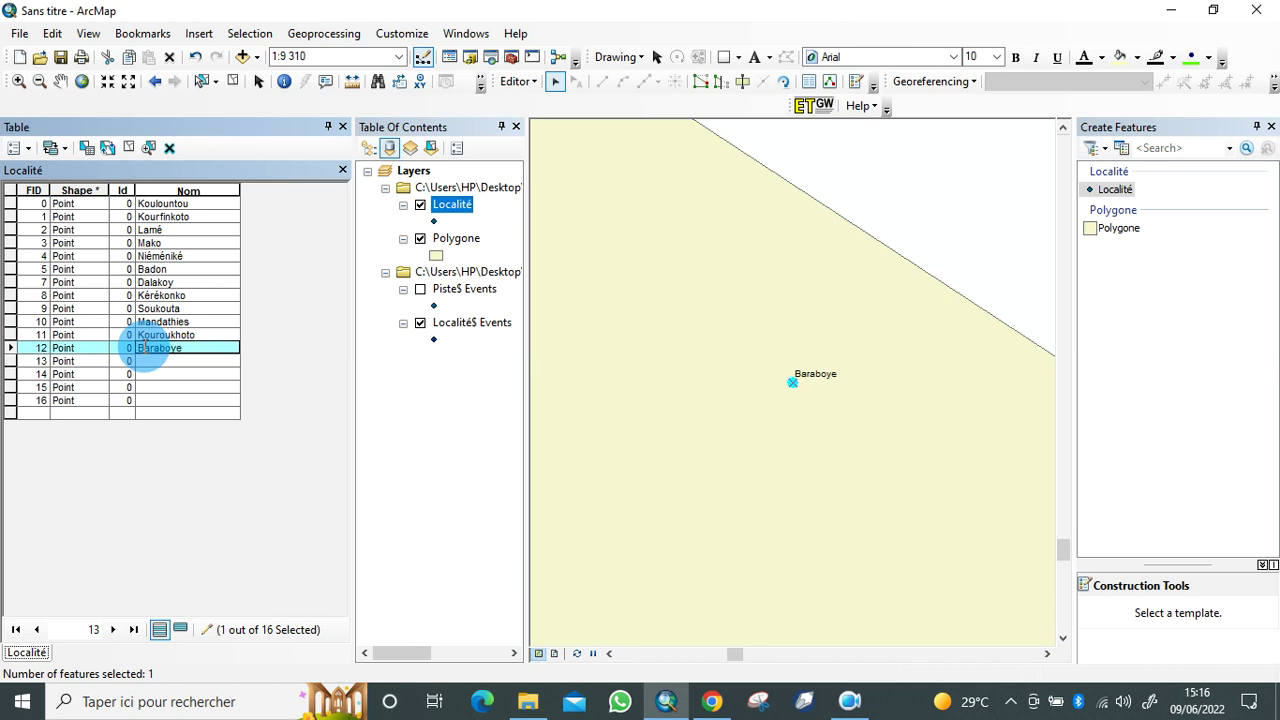
Step: Zoom to the records with FID 13 and 14 and enter Kholon and Bagnomba as their Nom values
{"action": "left_click", "coordinate": [10, 360]}
{"action": "left_click", "coordinate": [177, 360]}
{"action": "type", "text": "K"}
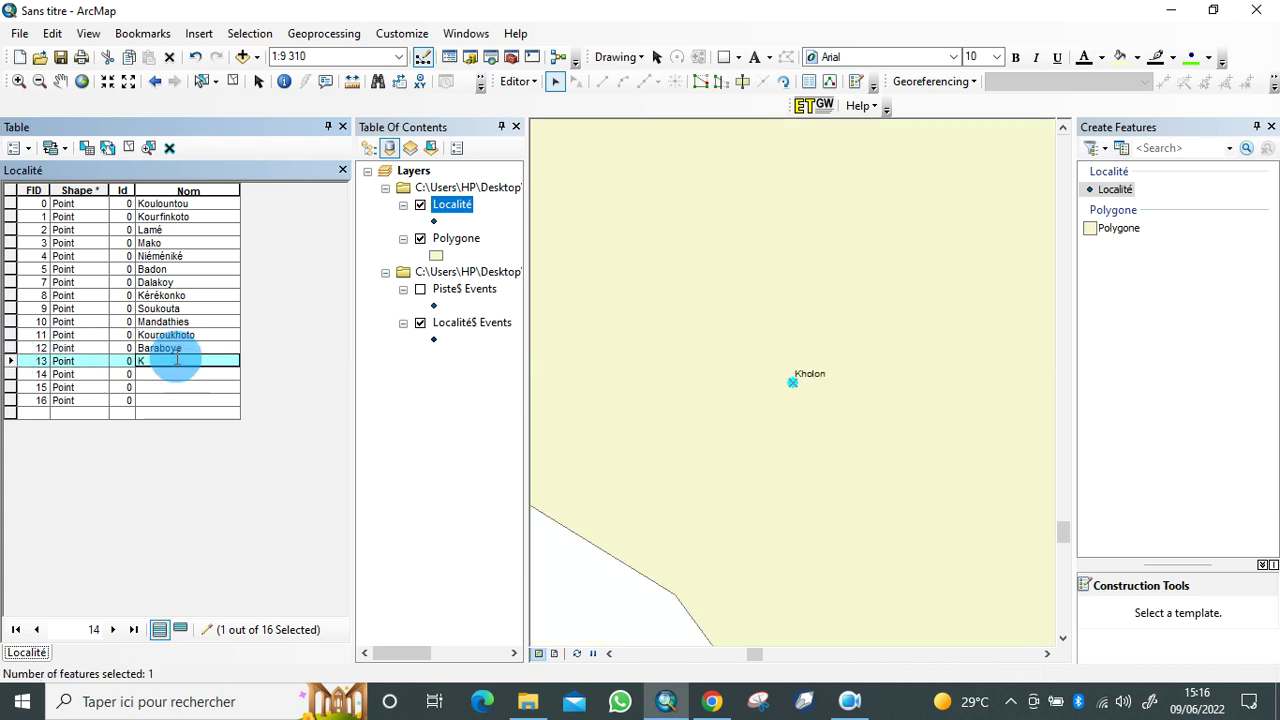
{"action": "type", "text": "holon"}
{"action": "left_click", "coordinate": [8, 374]}
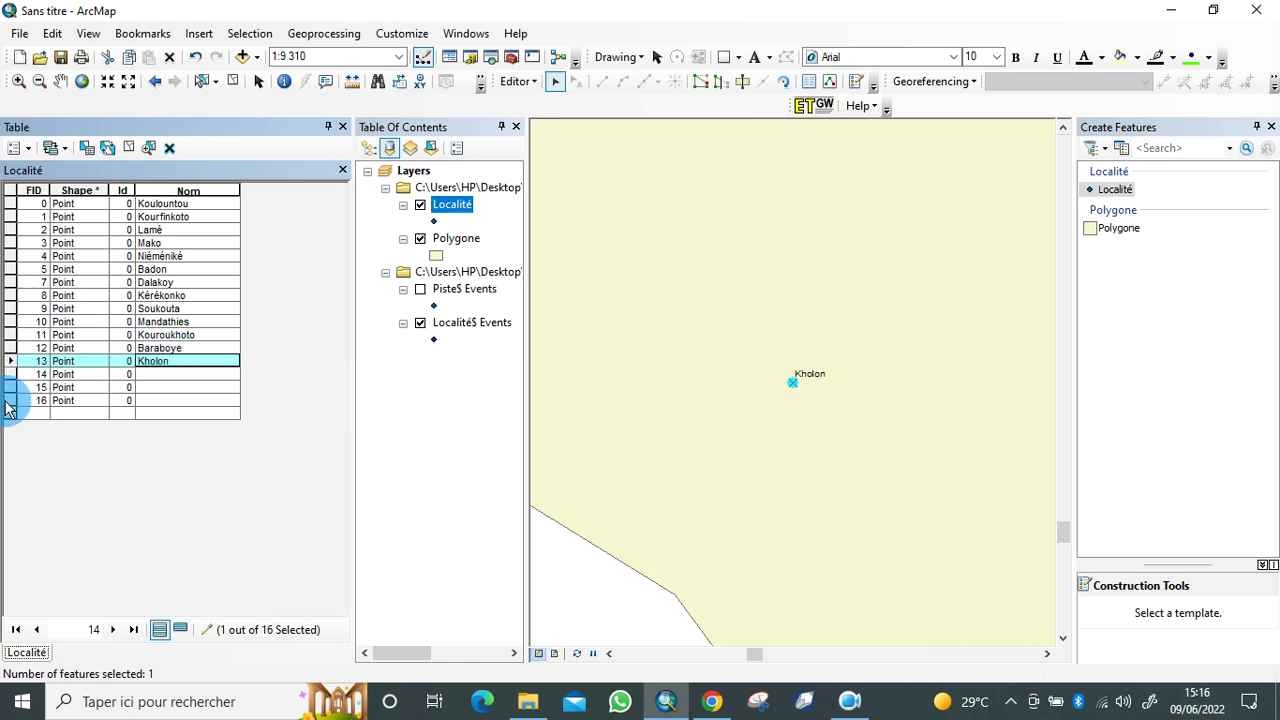
{"action": "double_click", "coordinate": [8, 374]}
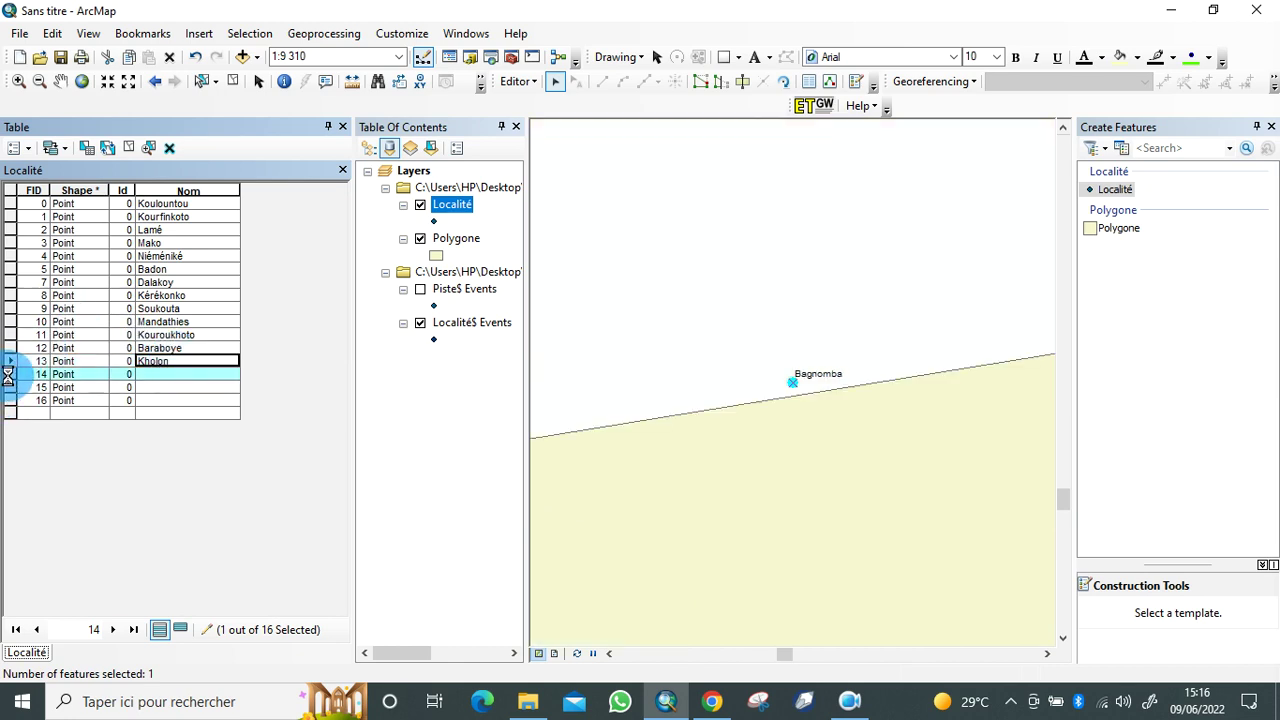
{"action": "left_click", "coordinate": [143, 374]}
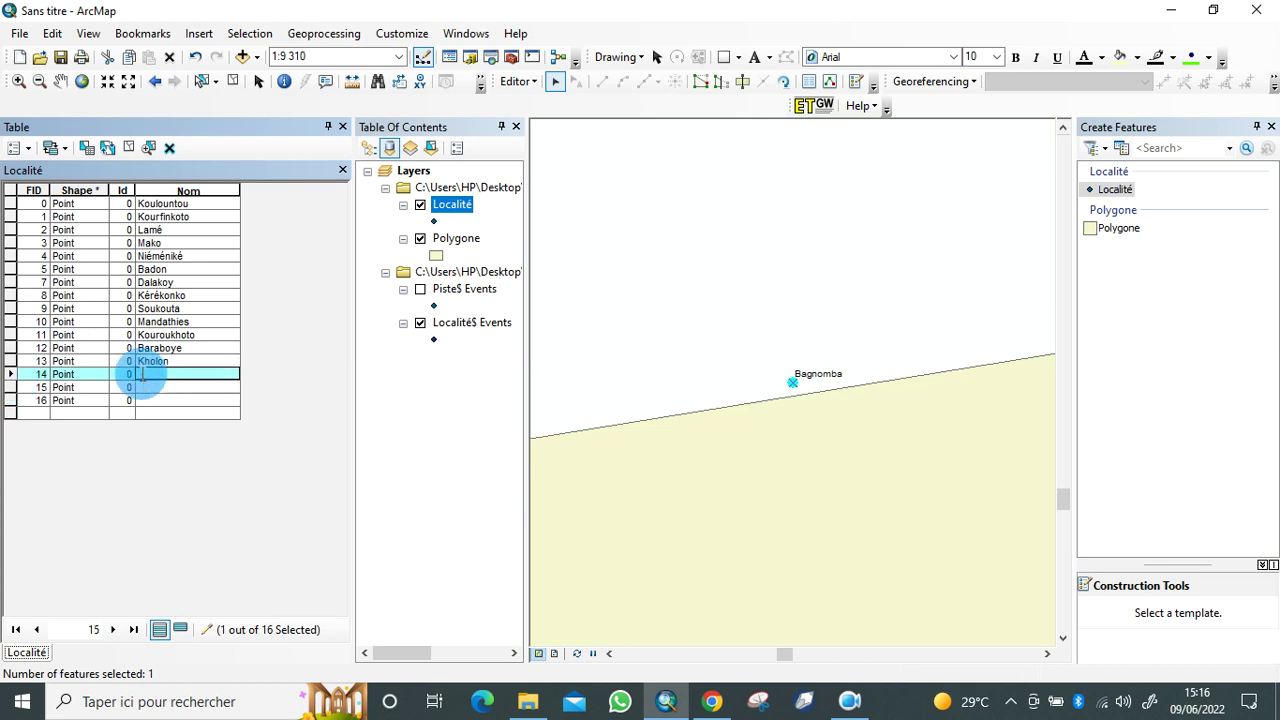
{"action": "type", "text": "Bagnomba"}
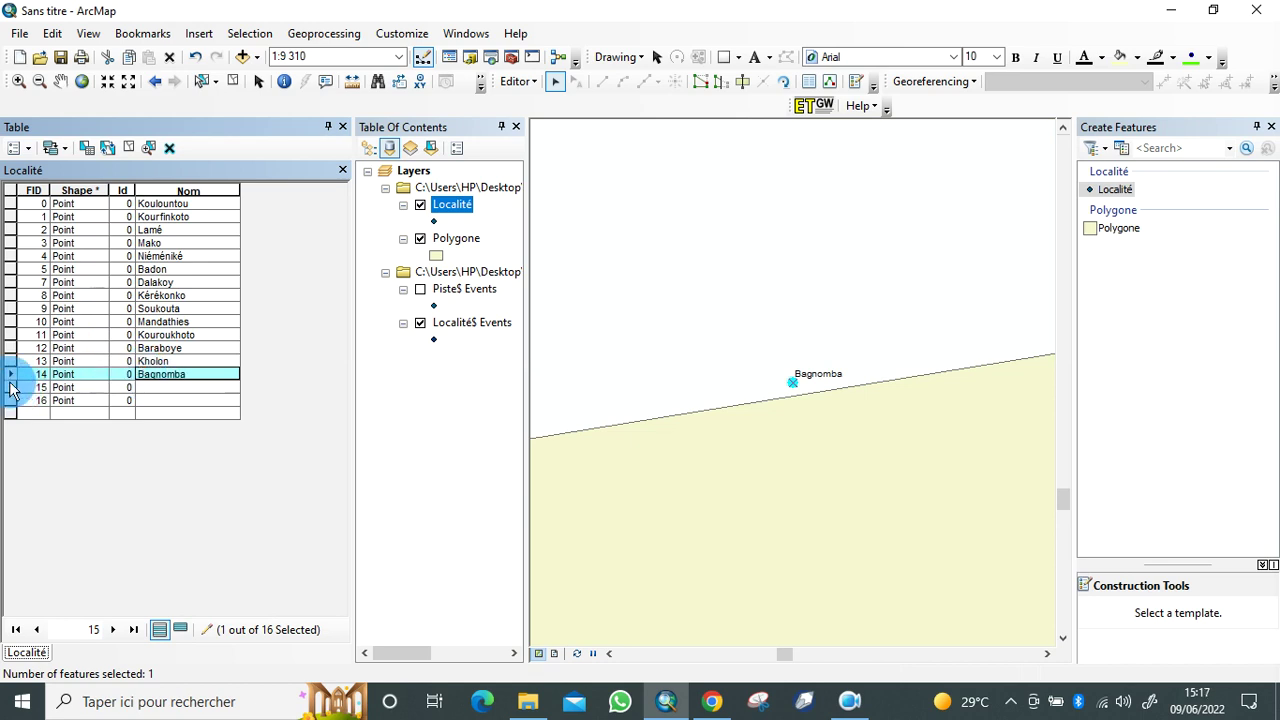
Step: Zoom to the records with FID 15 and 16 and enter Bantata and Thiobo as their Nom values
{"action": "double_click", "coordinate": [12, 388]}
{"action": "left_click", "coordinate": [146, 389]}
{"action": "type", "text": "Bantata"}
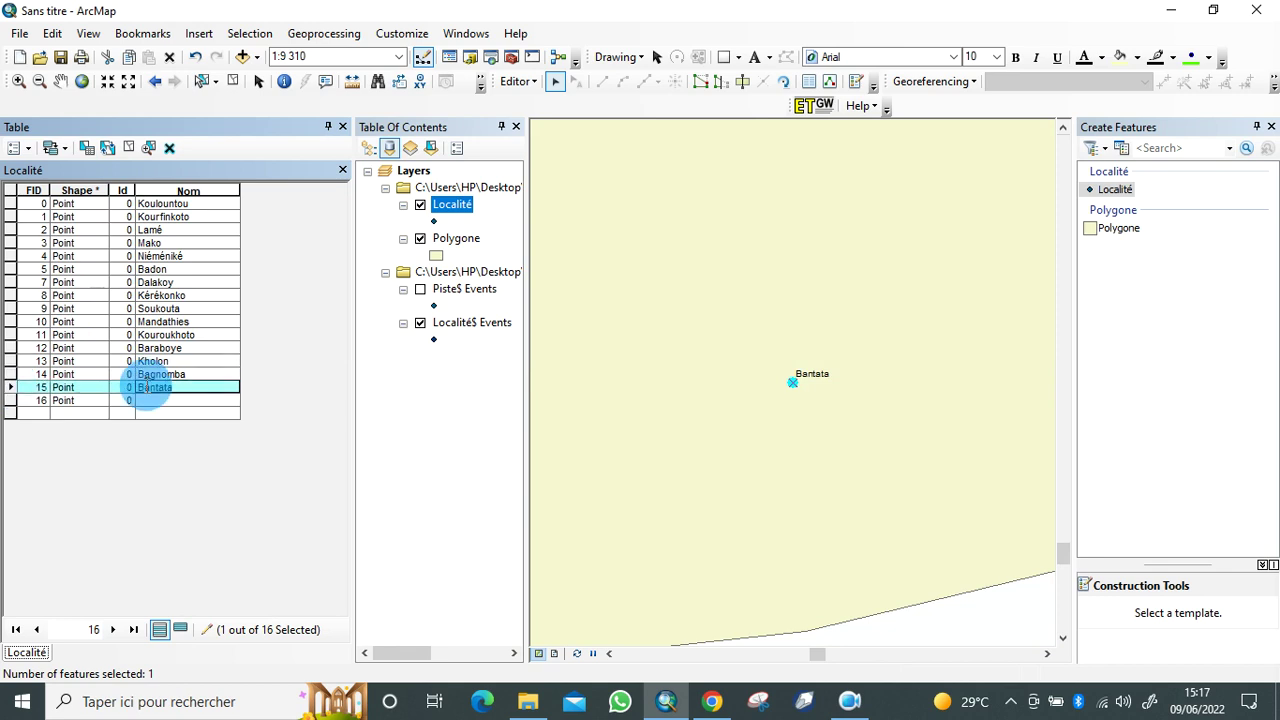
{"action": "left_click", "coordinate": [11, 399]}
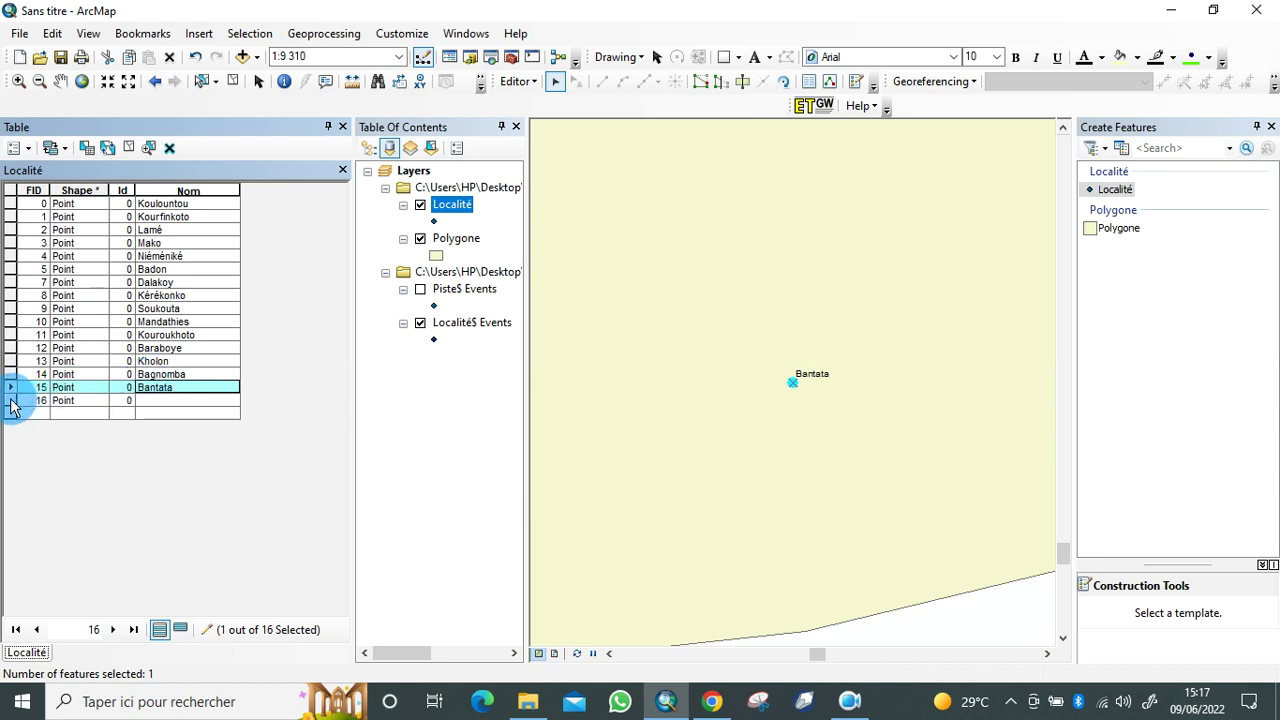
{"action": "left_click", "coordinate": [13, 402]}
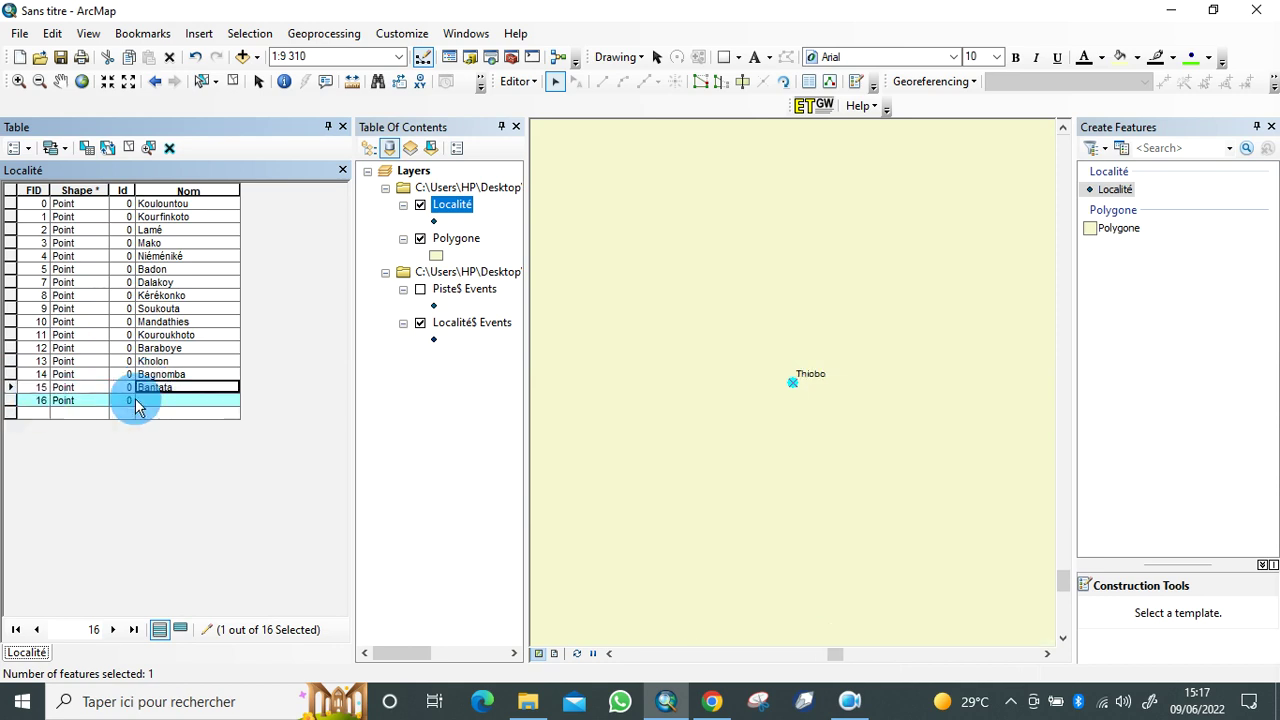
{"action": "left_click", "coordinate": [157, 401]}
{"action": "type", "text": "Th"}
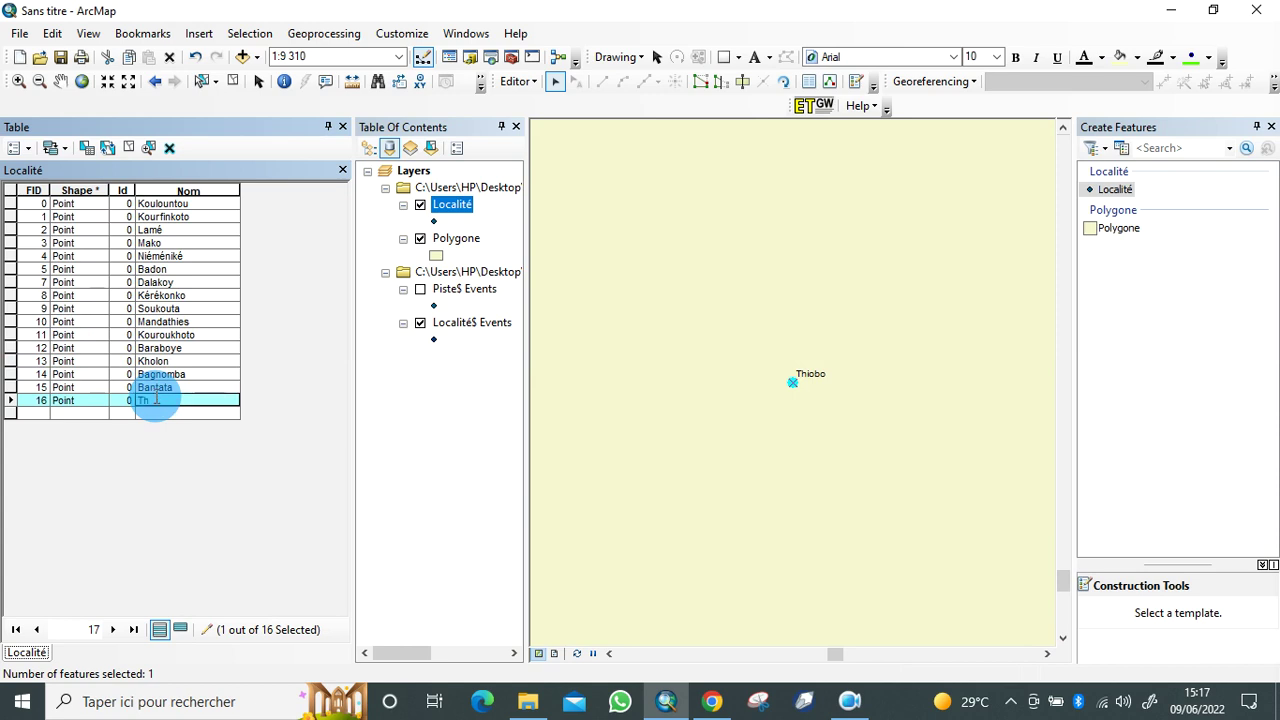
{"action": "type", "text": "iobo"}
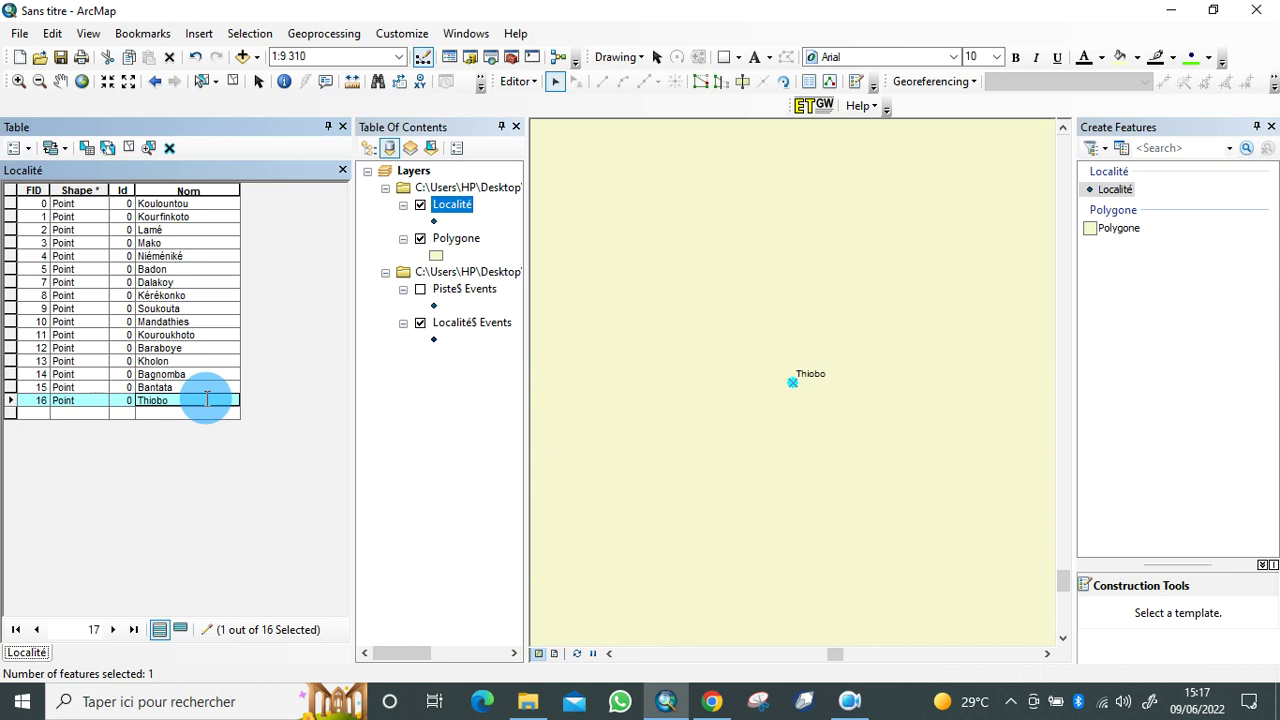
{"action": "left_click", "coordinate": [249, 251]}
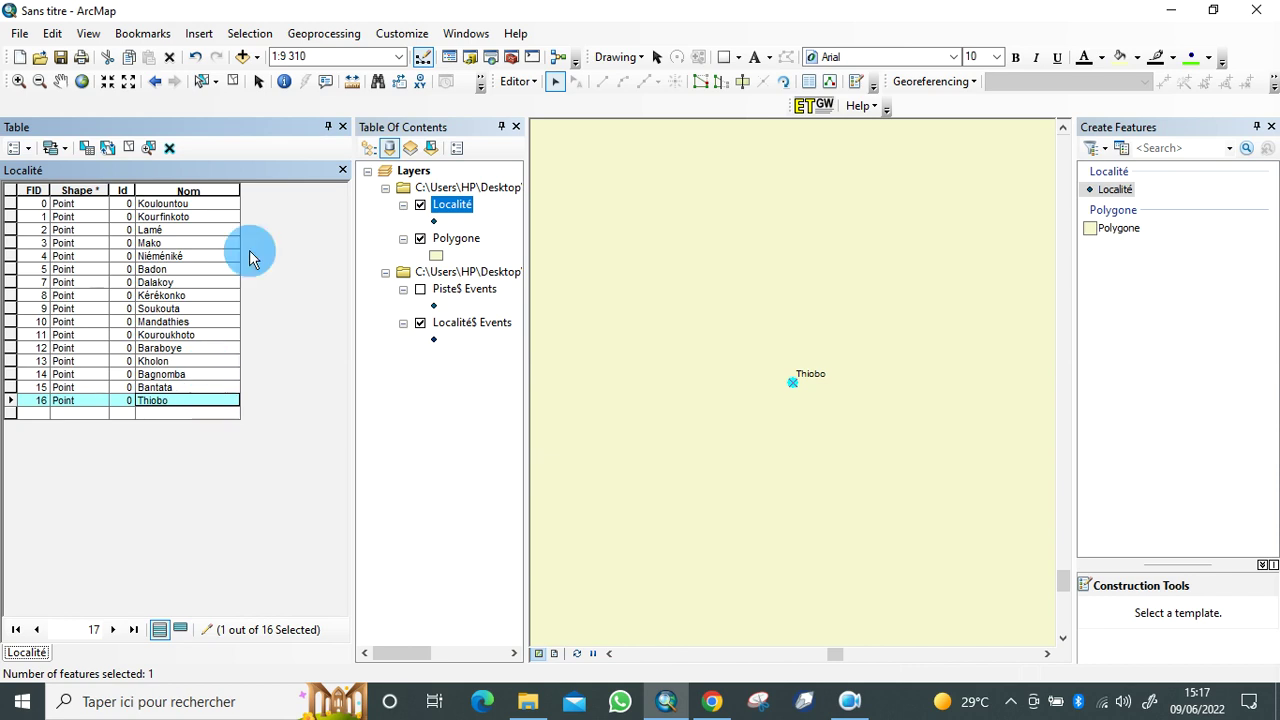
Step: Close the Localité attribute table and stop the editing session, saving the edits
{"action": "left_click", "coordinate": [343, 127]}
{"action": "left_click", "coordinate": [519, 81]}
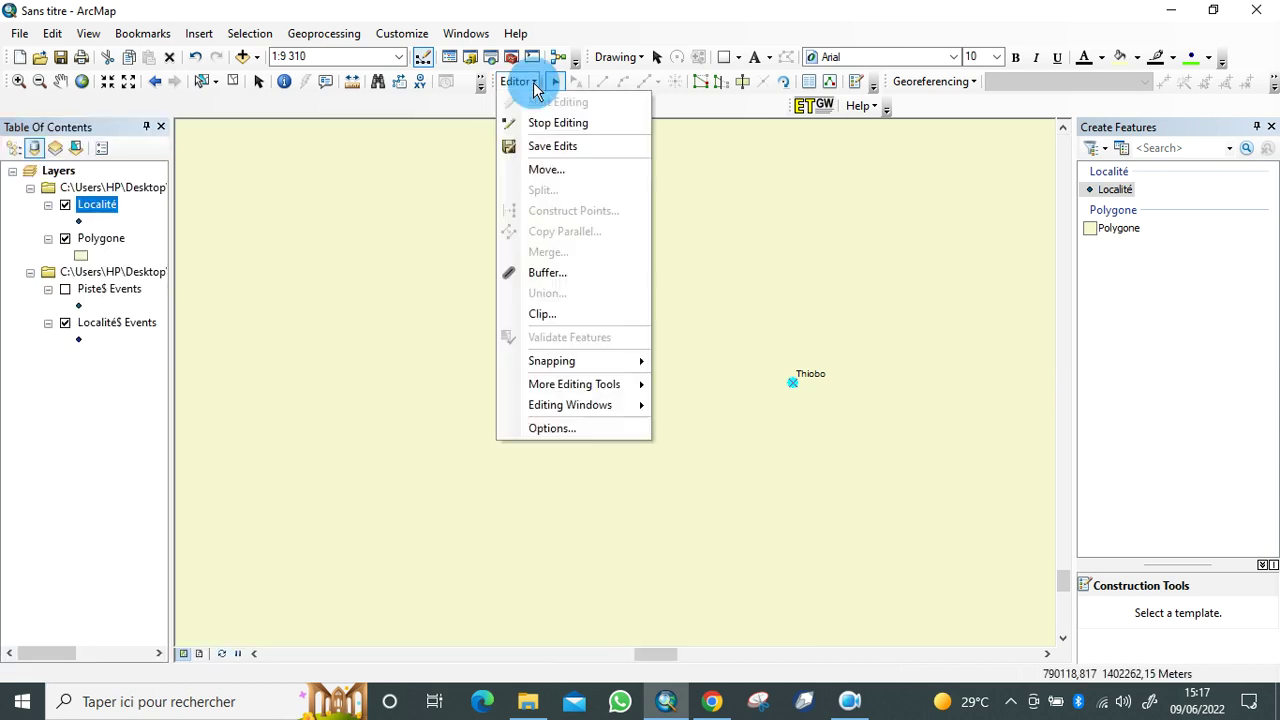
{"action": "left_click", "coordinate": [551, 123]}
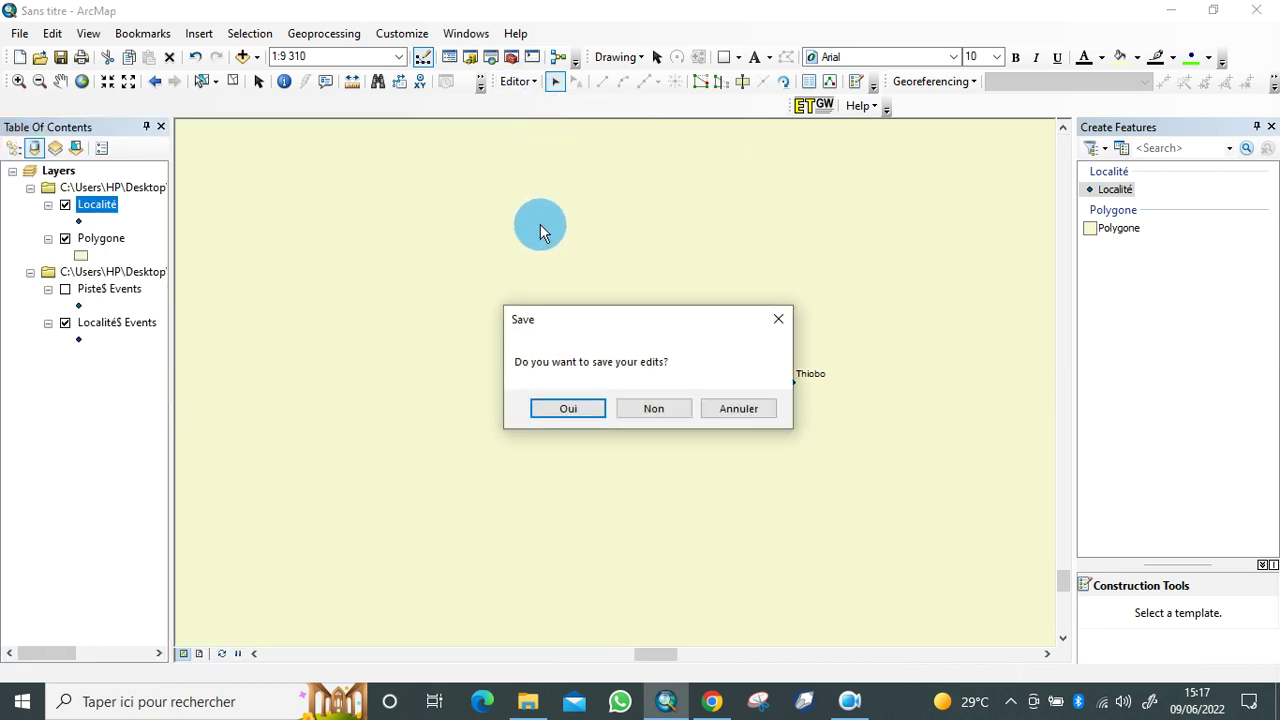
{"action": "left_click", "coordinate": [590, 407]}
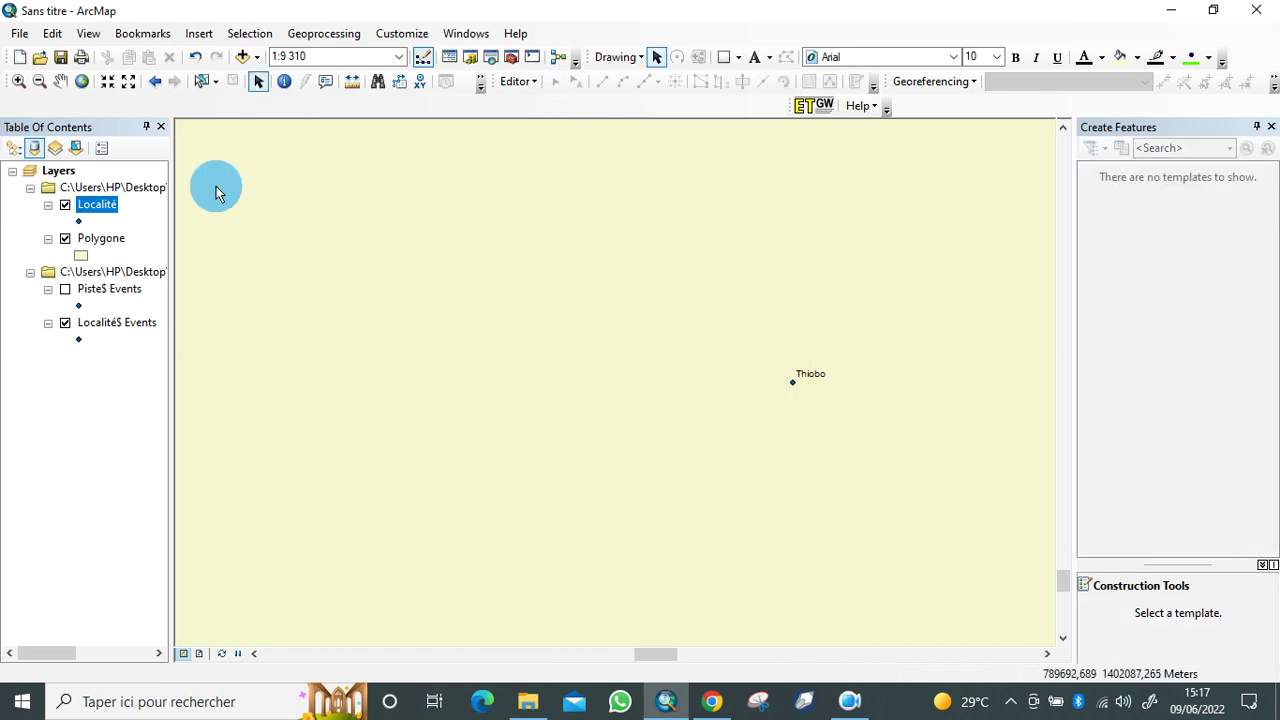
Step: Zoom out to 1:250 000 and pan the map to examine all lithology polygons and locality points together
{"action": "left_click", "coordinate": [128, 84]}
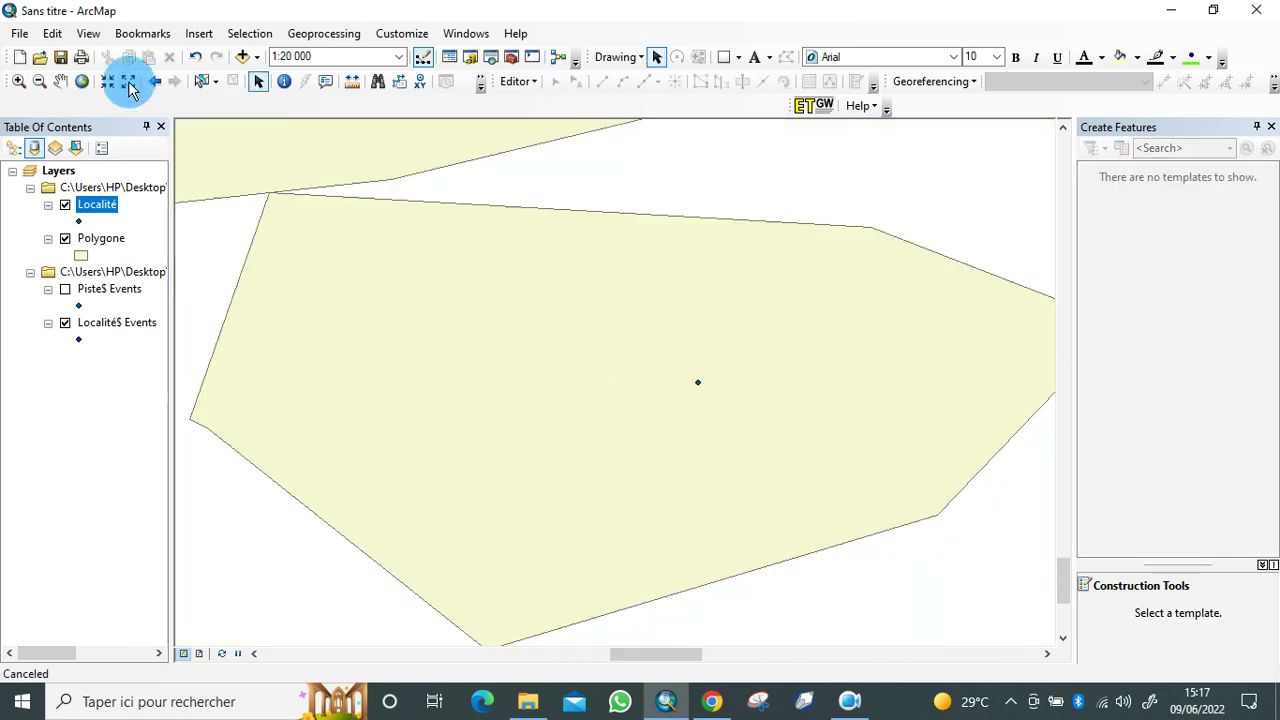
{"action": "left_click", "coordinate": [128, 84]}
{"action": "left_click", "coordinate": [128, 84]}
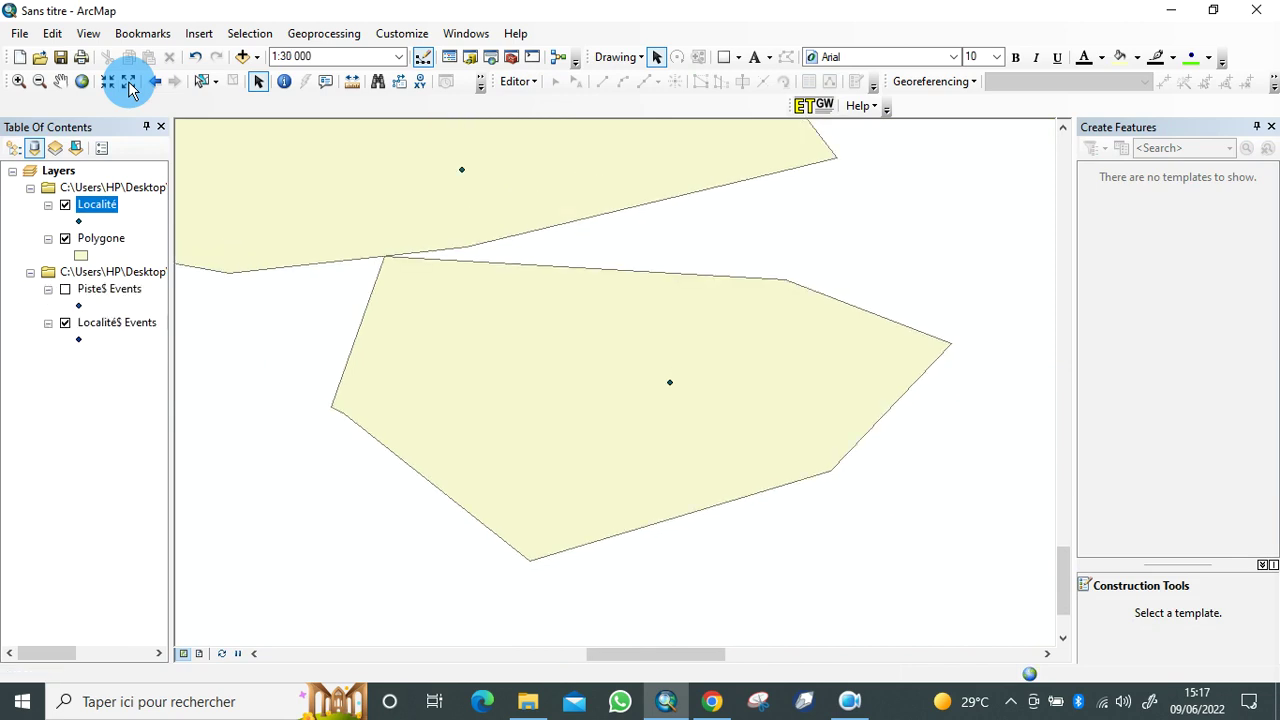
{"action": "left_click", "coordinate": [128, 84]}
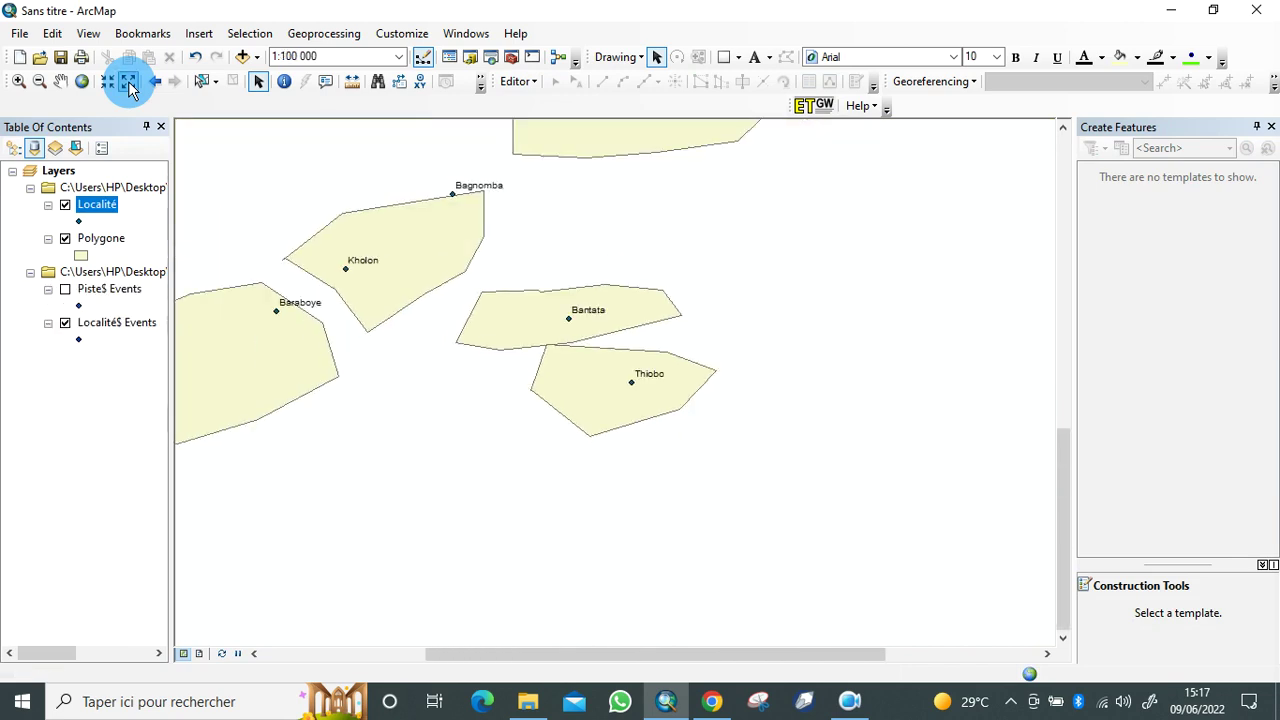
{"action": "left_click", "coordinate": [128, 84]}
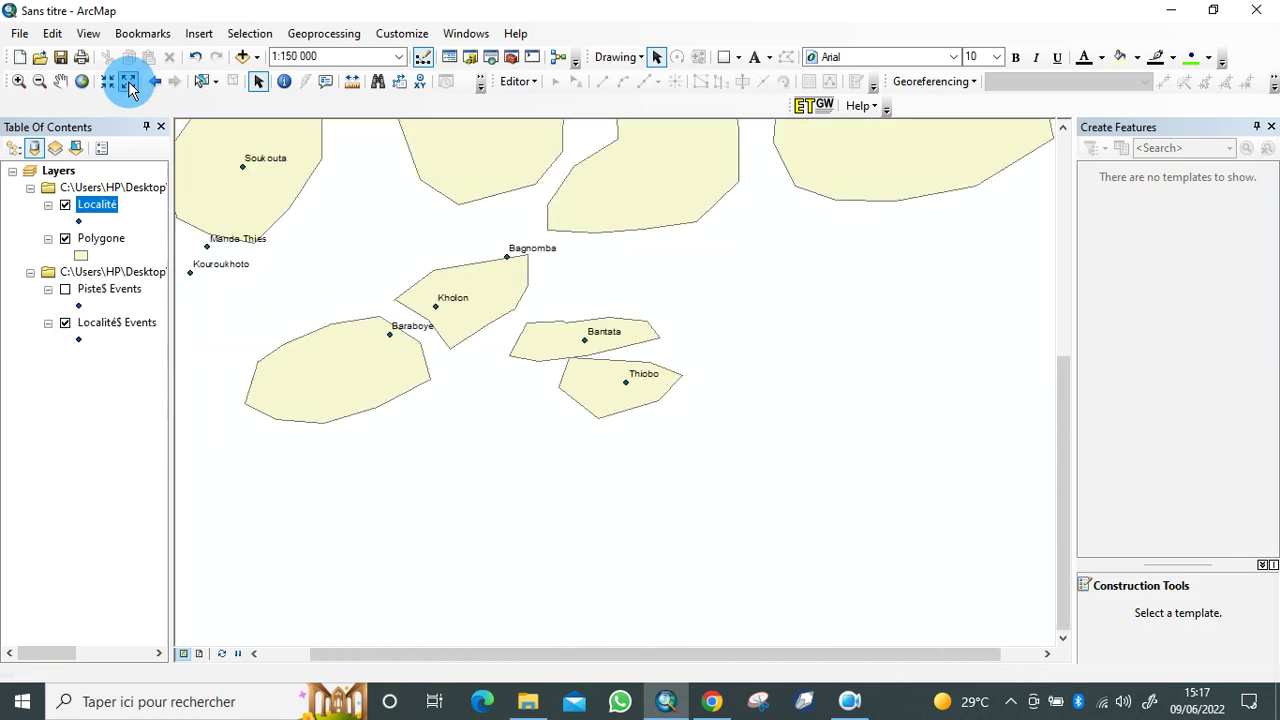
{"action": "left_click", "coordinate": [128, 84]}
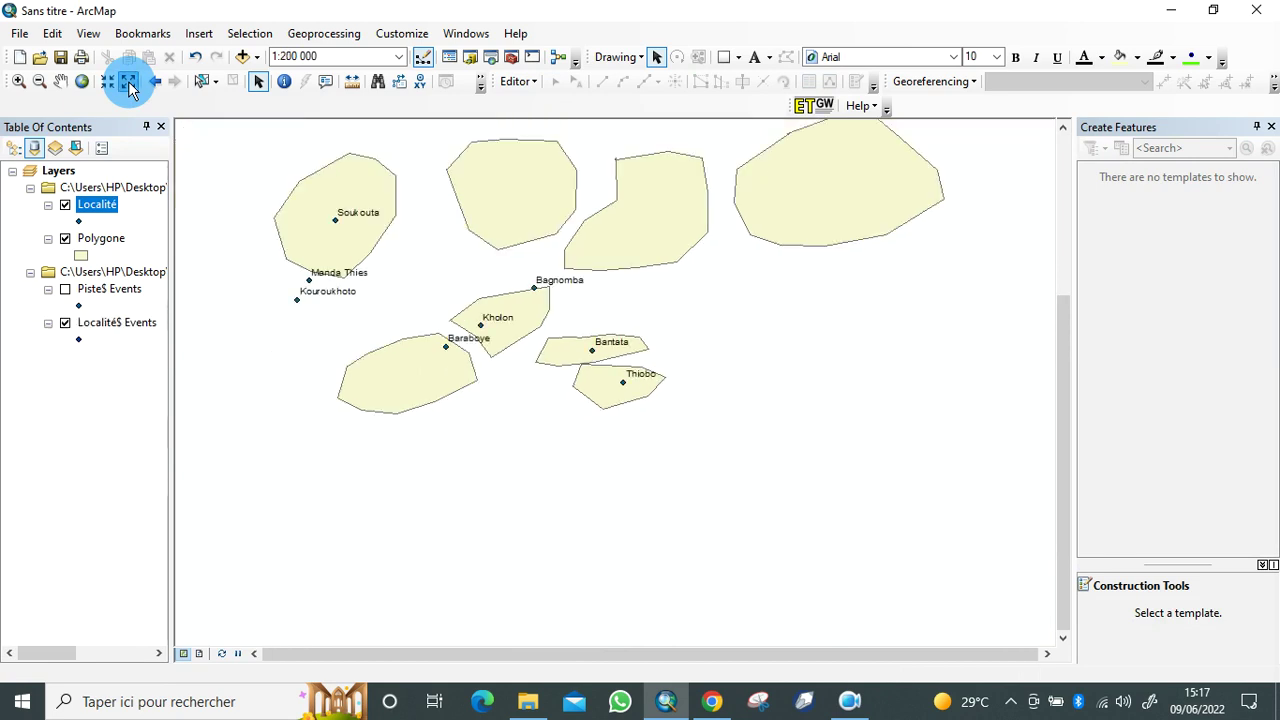
{"action": "left_click", "coordinate": [60, 81]}
{"action": "left_click_drag", "start_coordinate": [507, 200], "coordinate": [507, 367]}
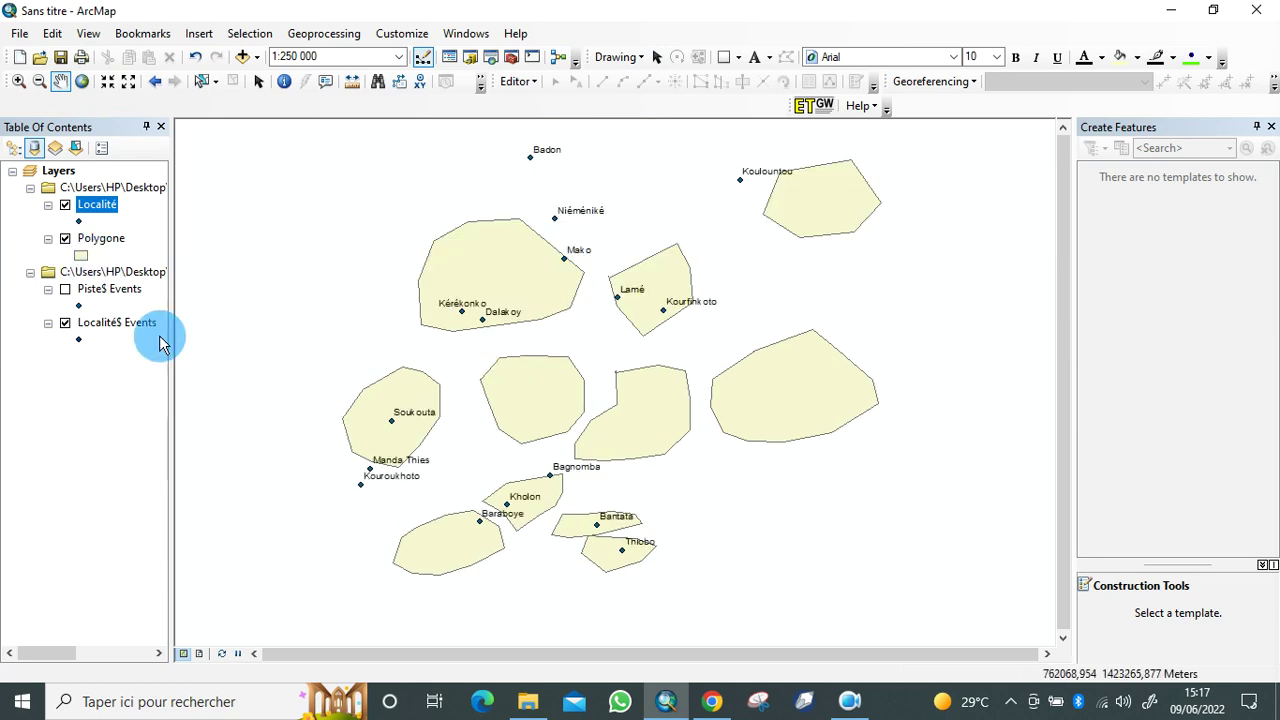
Step: Remove the Localité$ Events layer from the map
{"action": "left_click", "coordinate": [111, 325]}
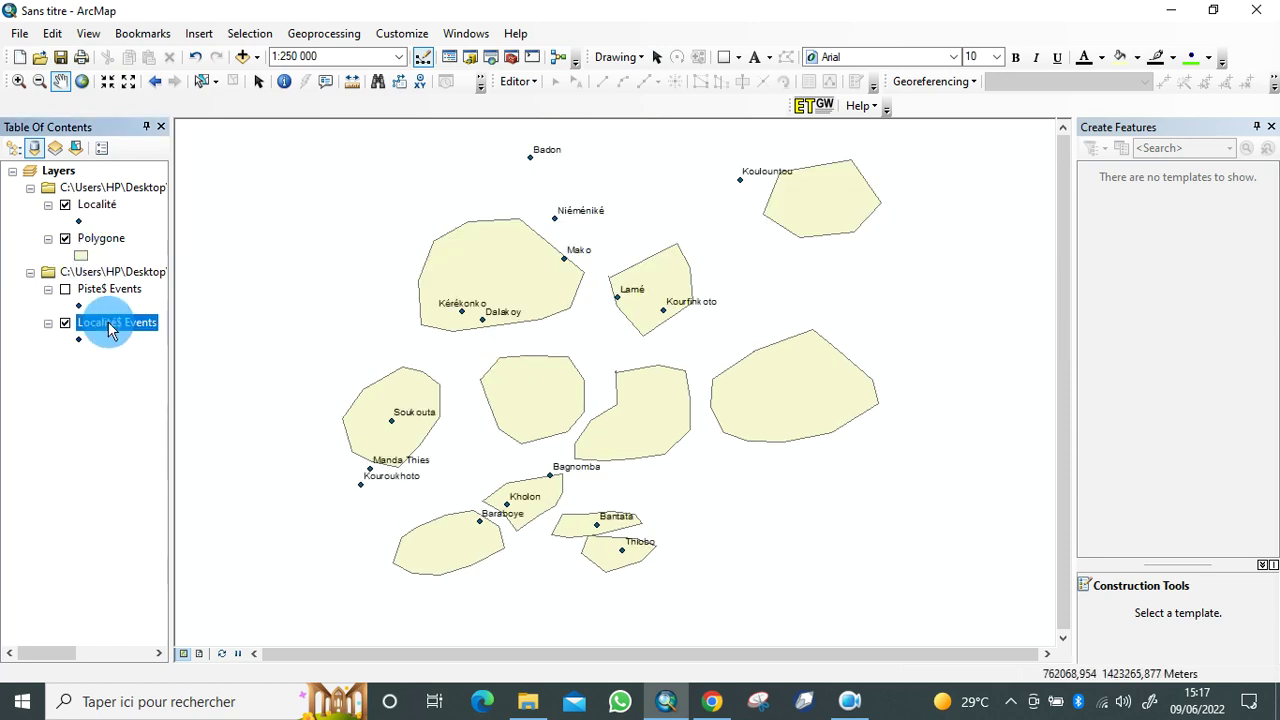
{"action": "right_click", "coordinate": [111, 328]}
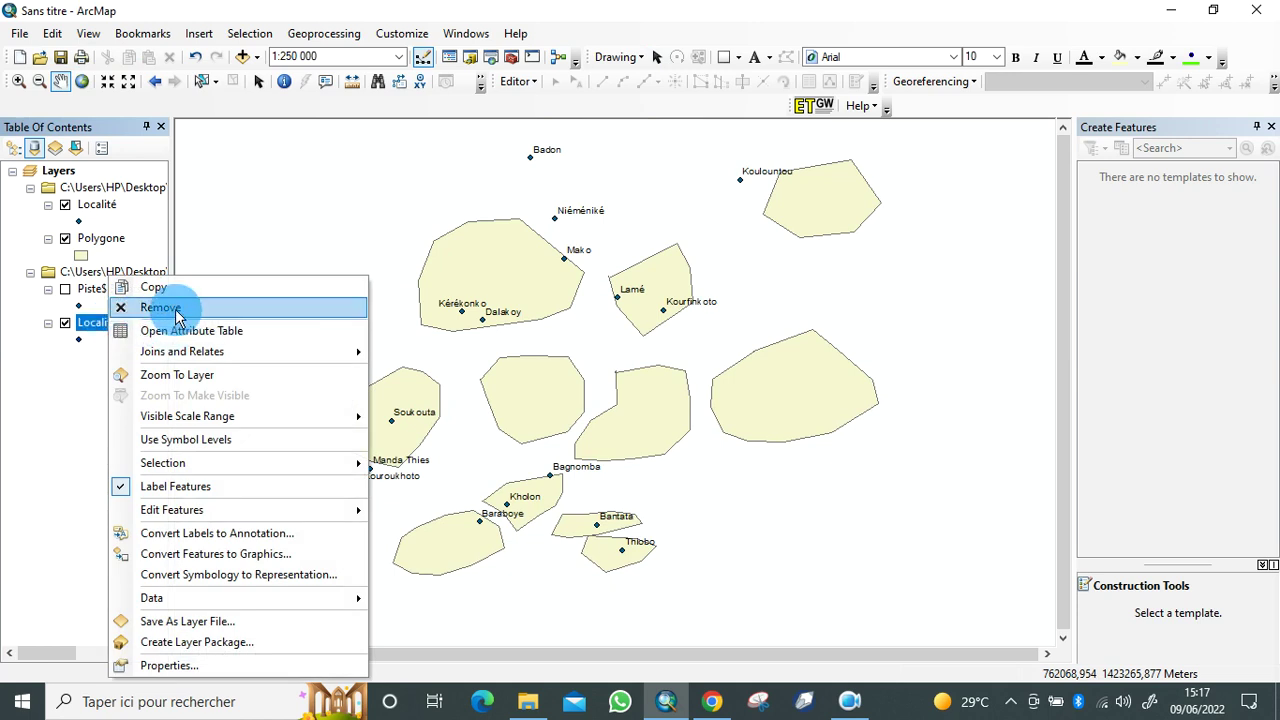
{"action": "left_click", "coordinate": [172, 308]}
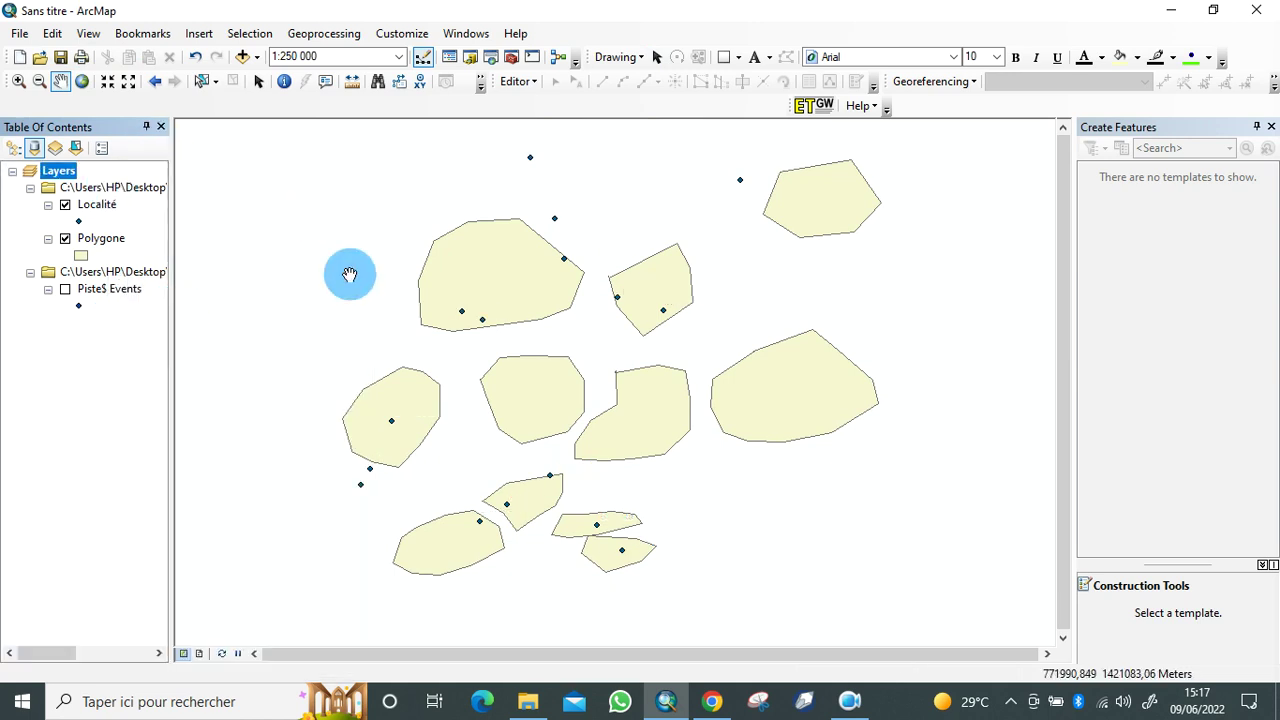
Step: Turn on feature labels for the Localité layer
{"action": "left_click", "coordinate": [85, 208]}
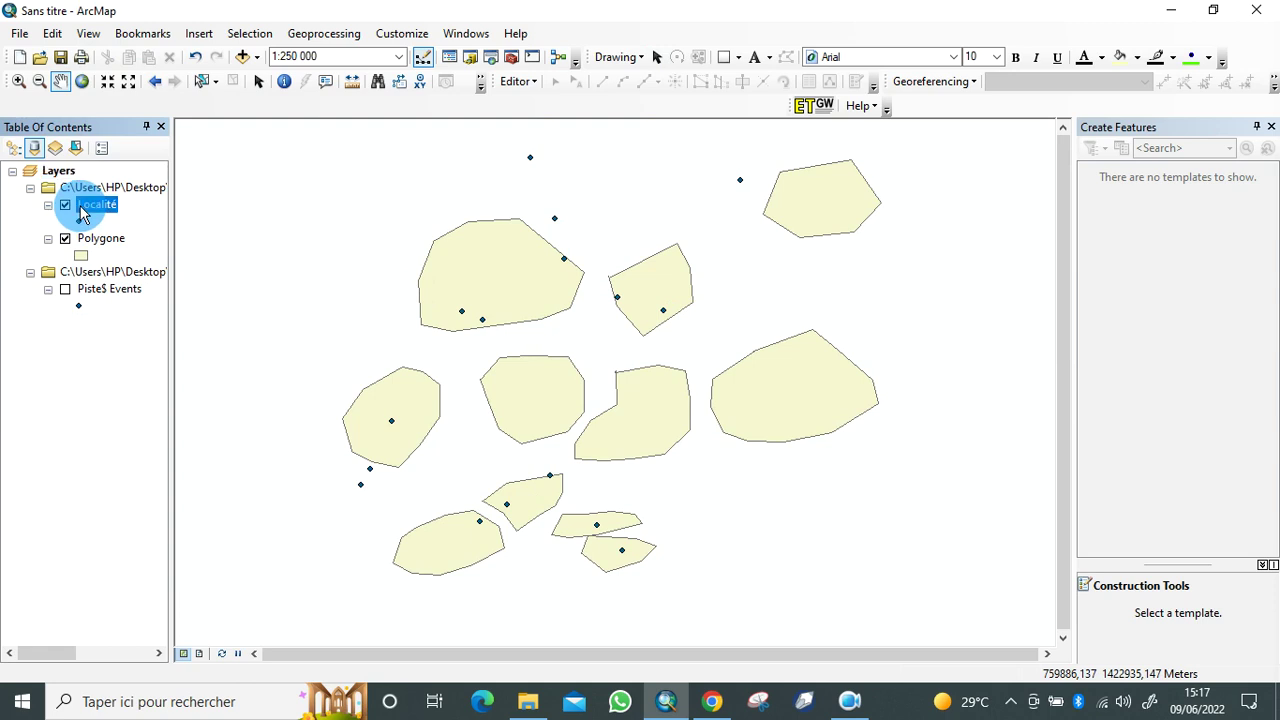
{"action": "right_click", "coordinate": [81, 208]}
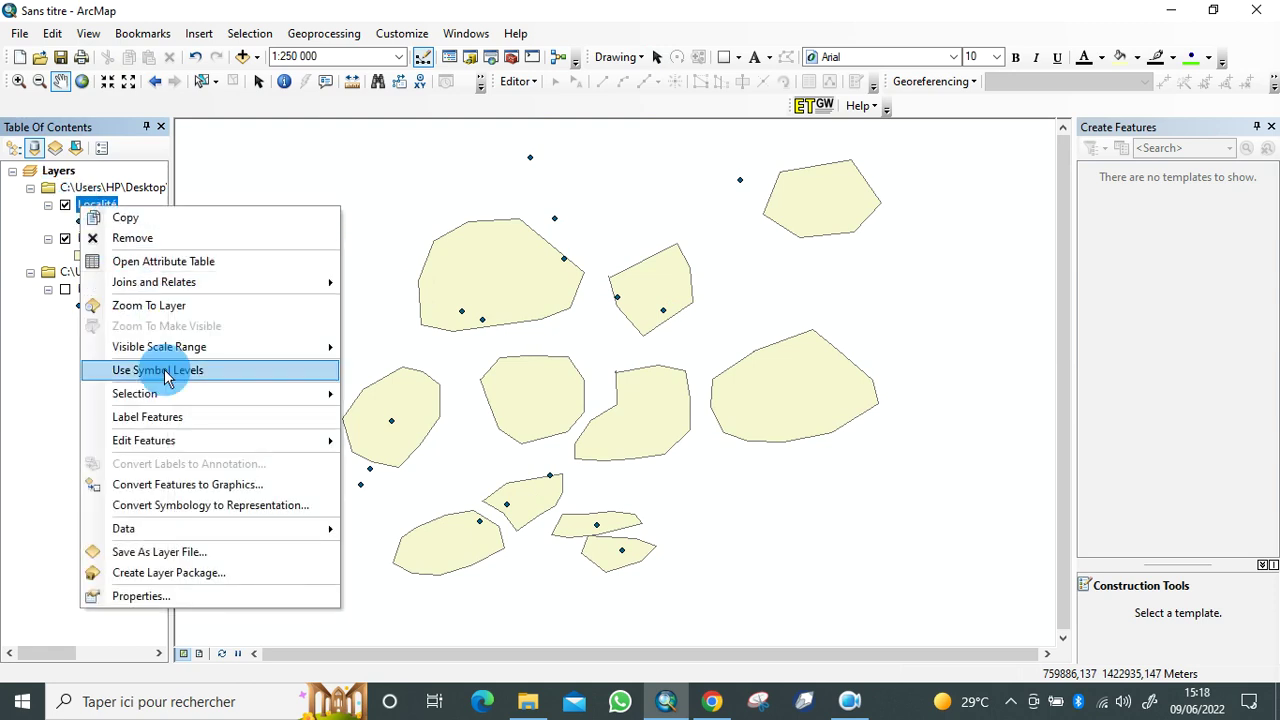
{"action": "left_click", "coordinate": [177, 425]}
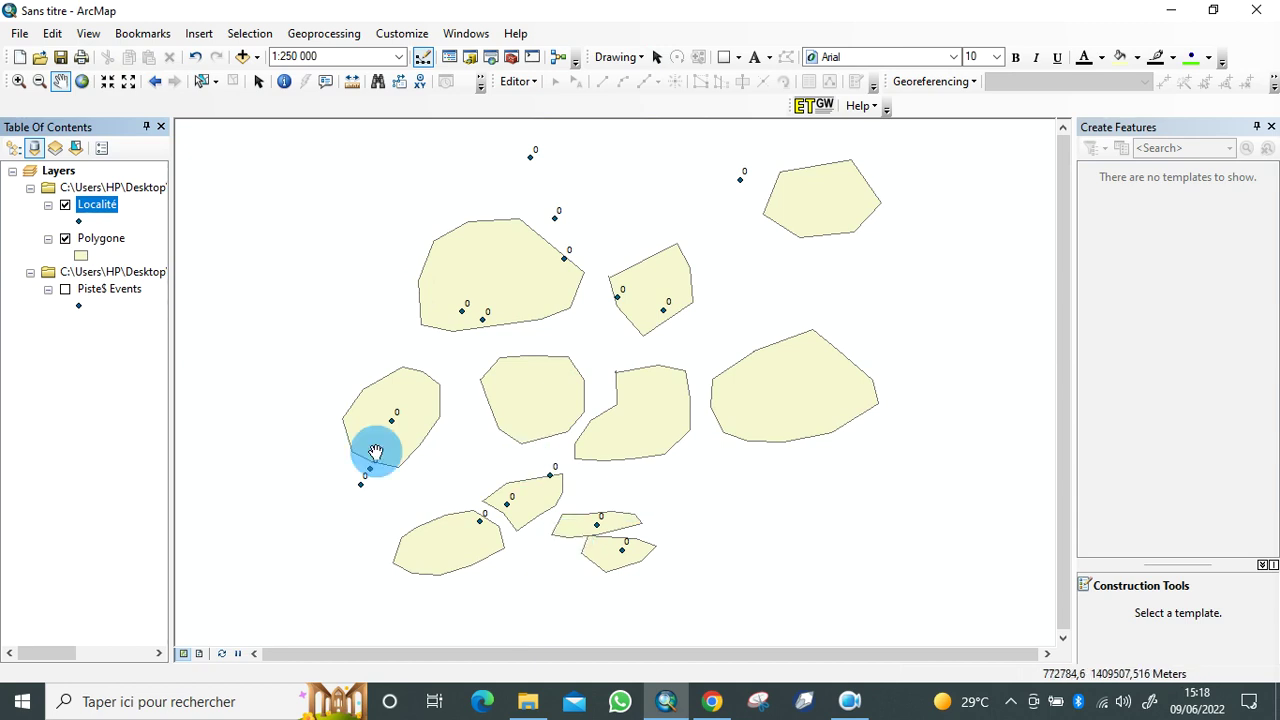
Step: Symbolize the Localité layer by unique values of the Nom field, adding all values
{"action": "right_click", "coordinate": [97, 214]}
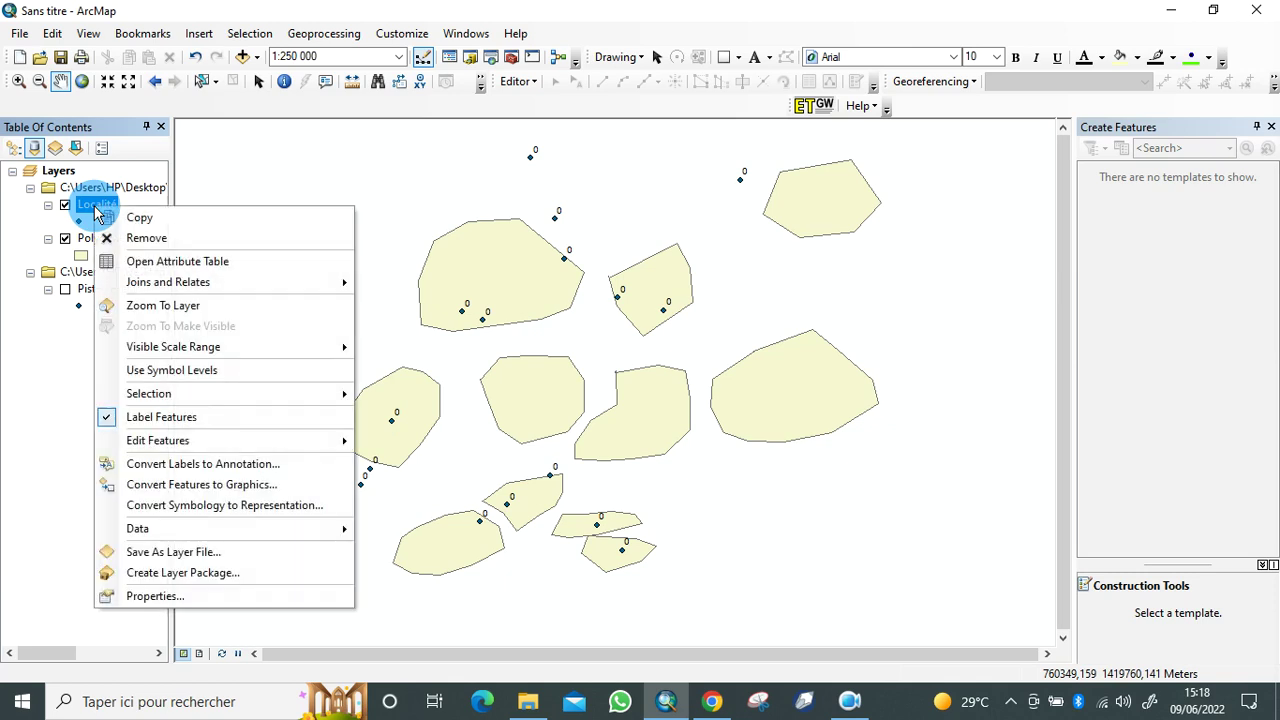
{"action": "left_click", "coordinate": [167, 595]}
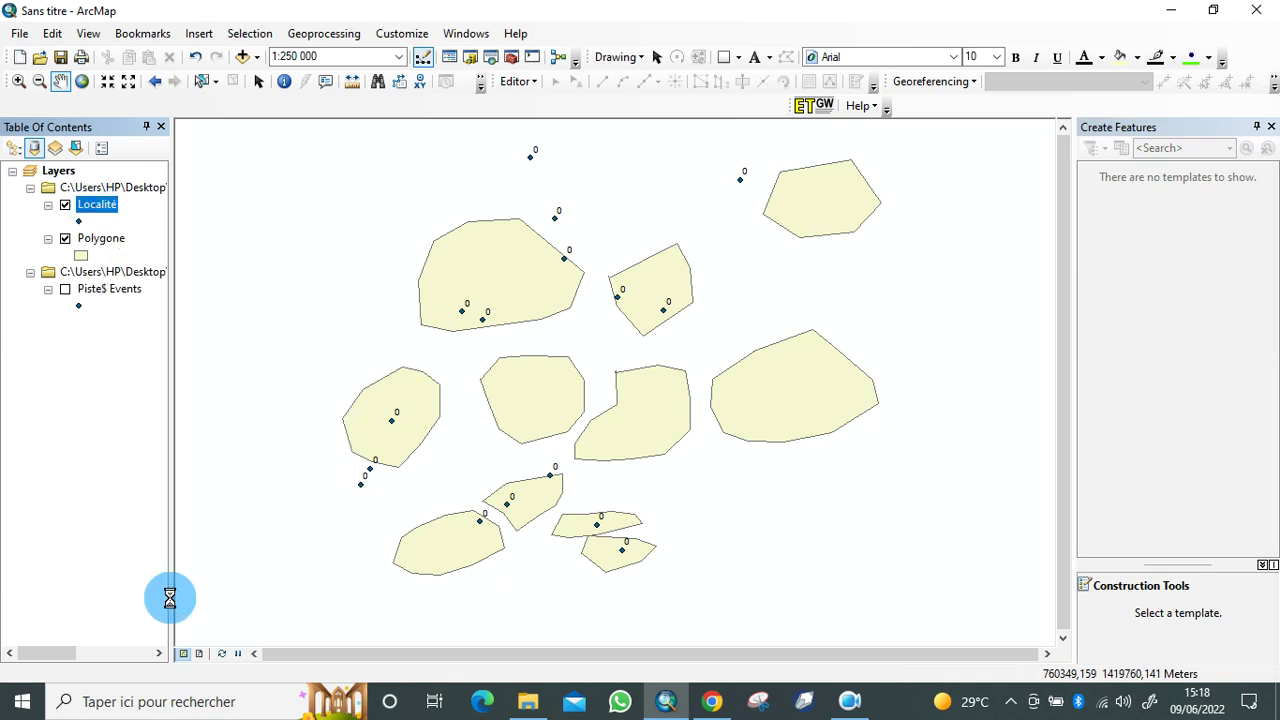
{"action": "left_click", "coordinate": [858, 708]}
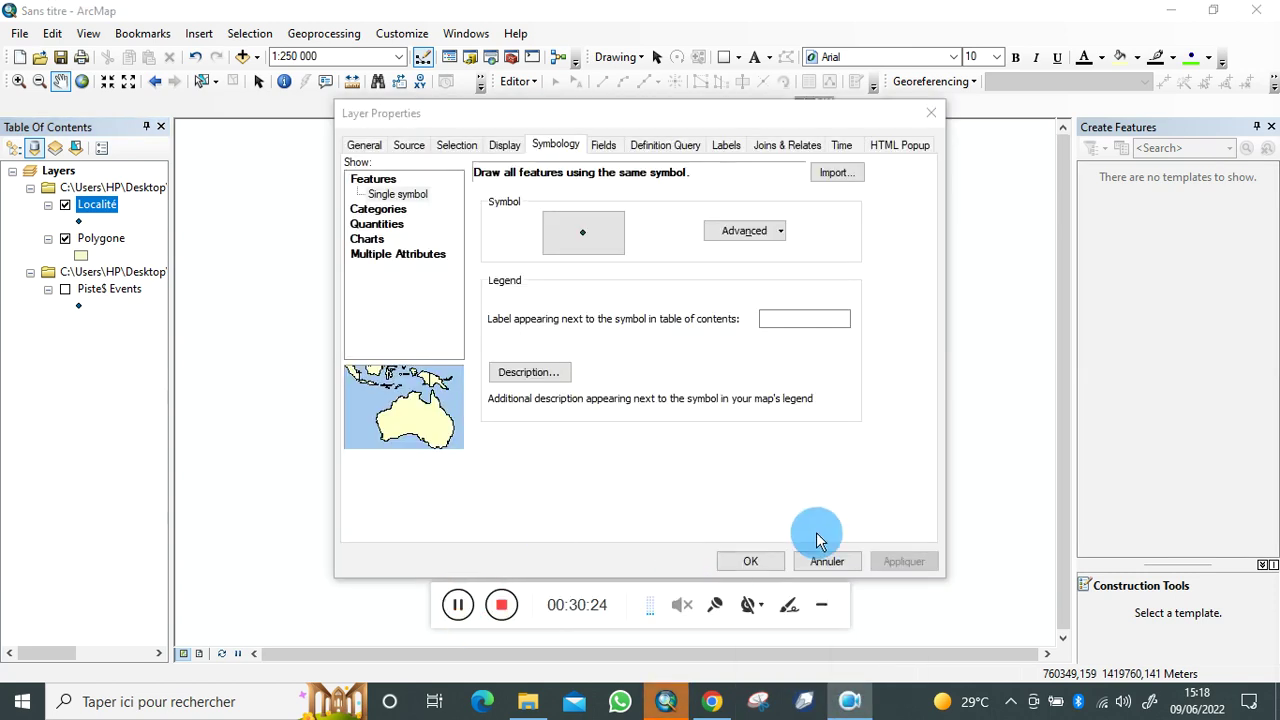
{"action": "left_click", "coordinate": [821, 605]}
{"action": "left_click", "coordinate": [752, 490]}
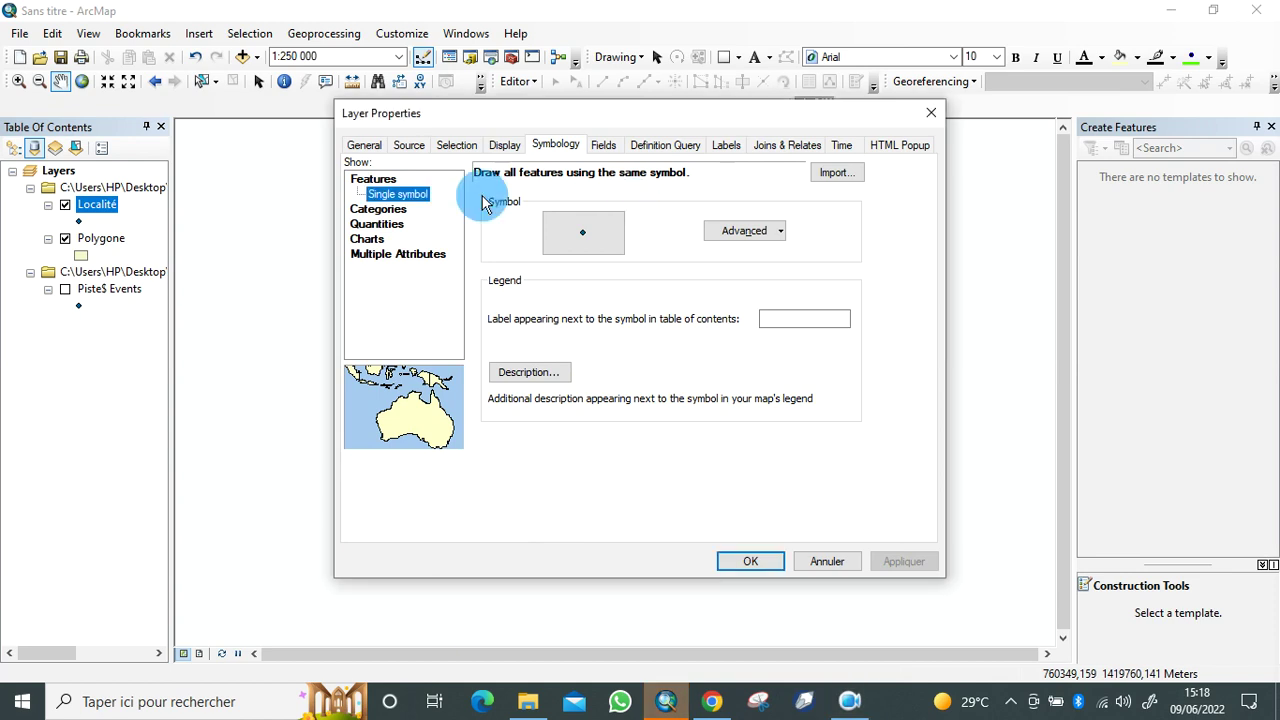
{"action": "left_click", "coordinate": [390, 210]}
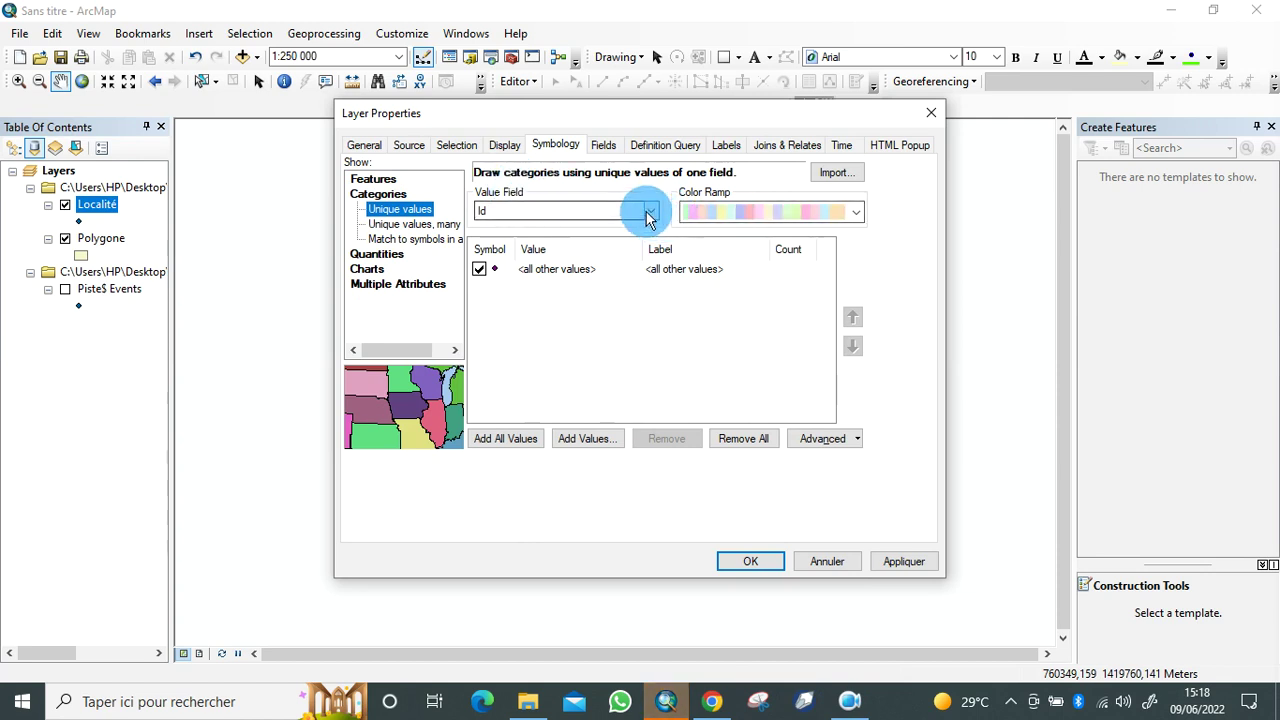
{"action": "left_click", "coordinate": [650, 212]}
{"action": "left_click", "coordinate": [600, 241]}
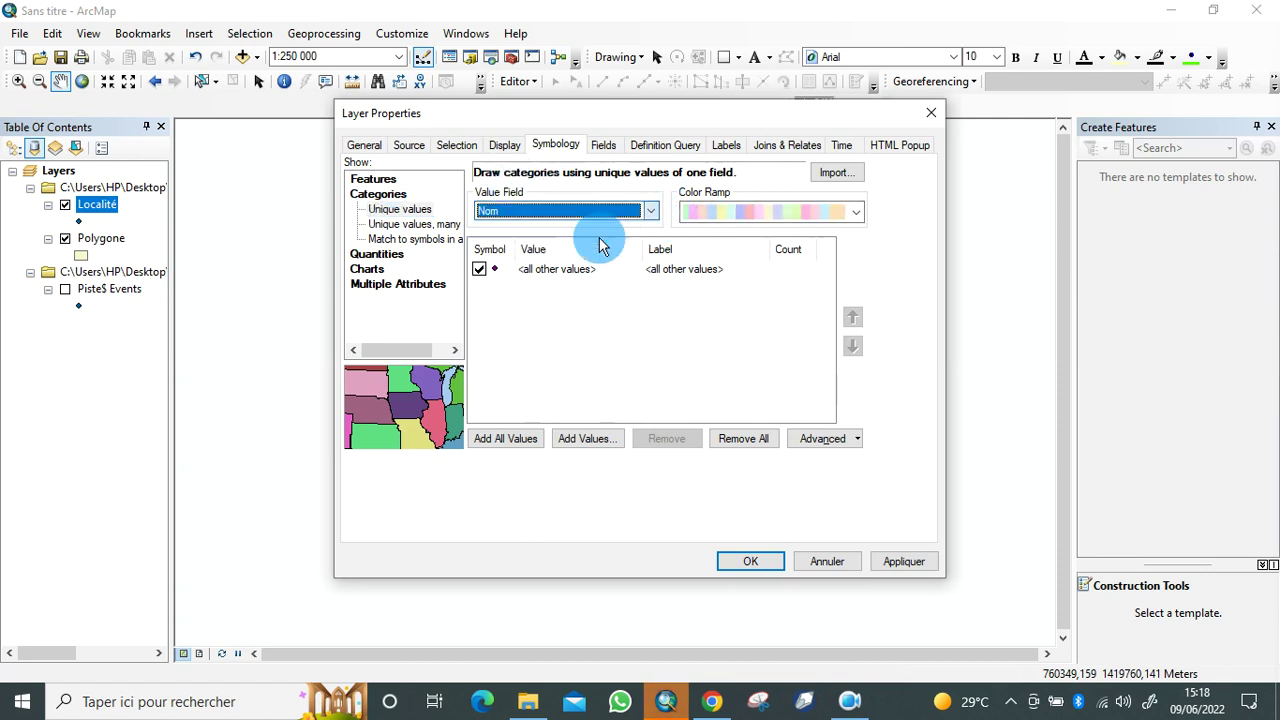
{"action": "left_click", "coordinate": [508, 440]}
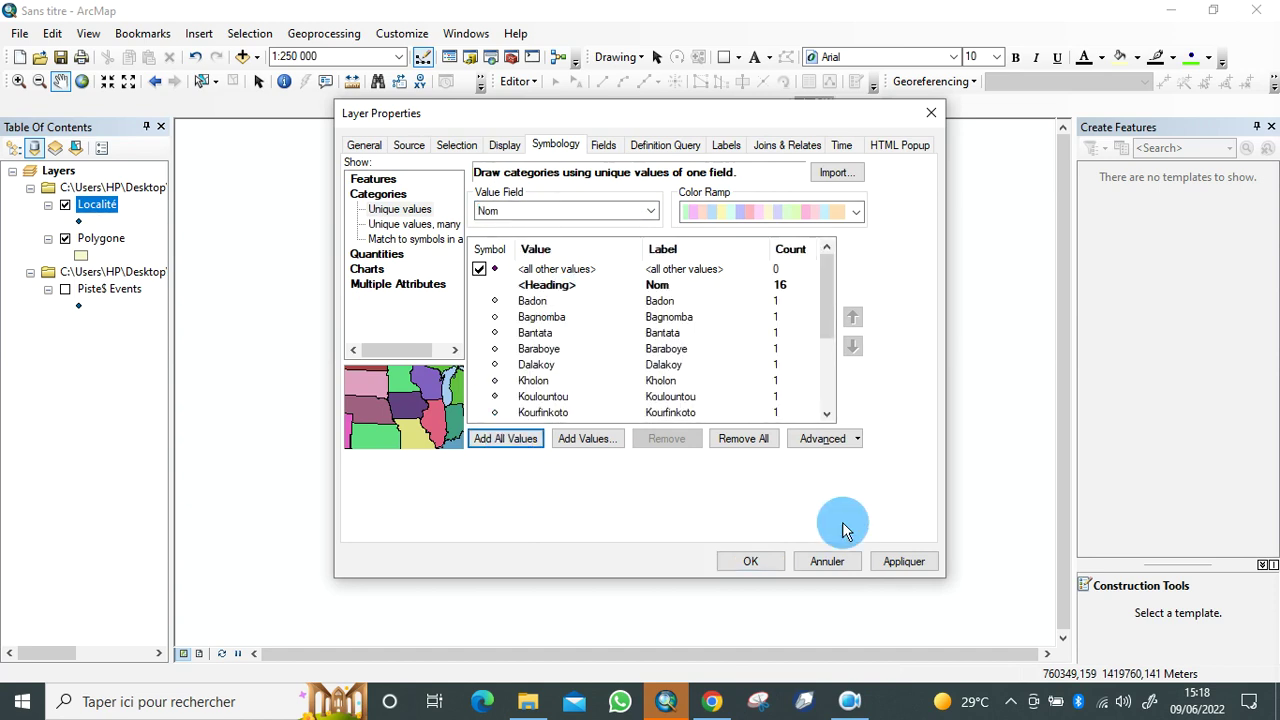
{"action": "left_click", "coordinate": [904, 561]}
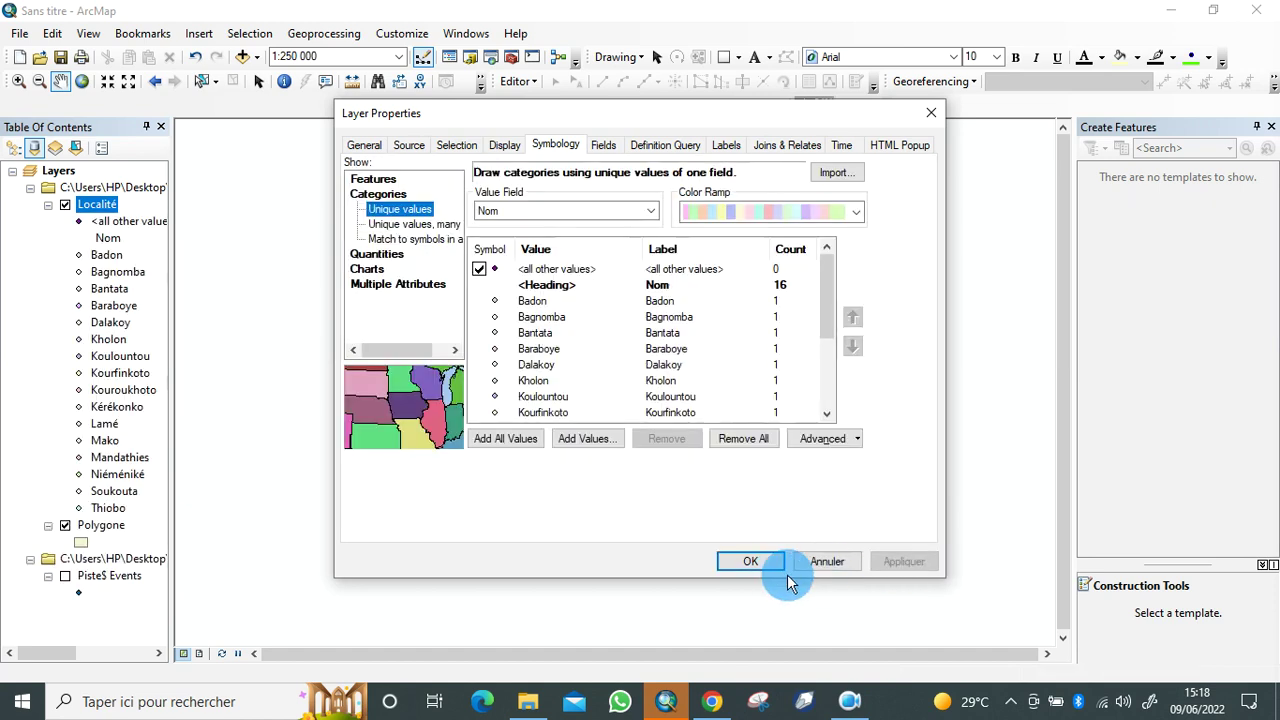
{"action": "left_click", "coordinate": [752, 562]}
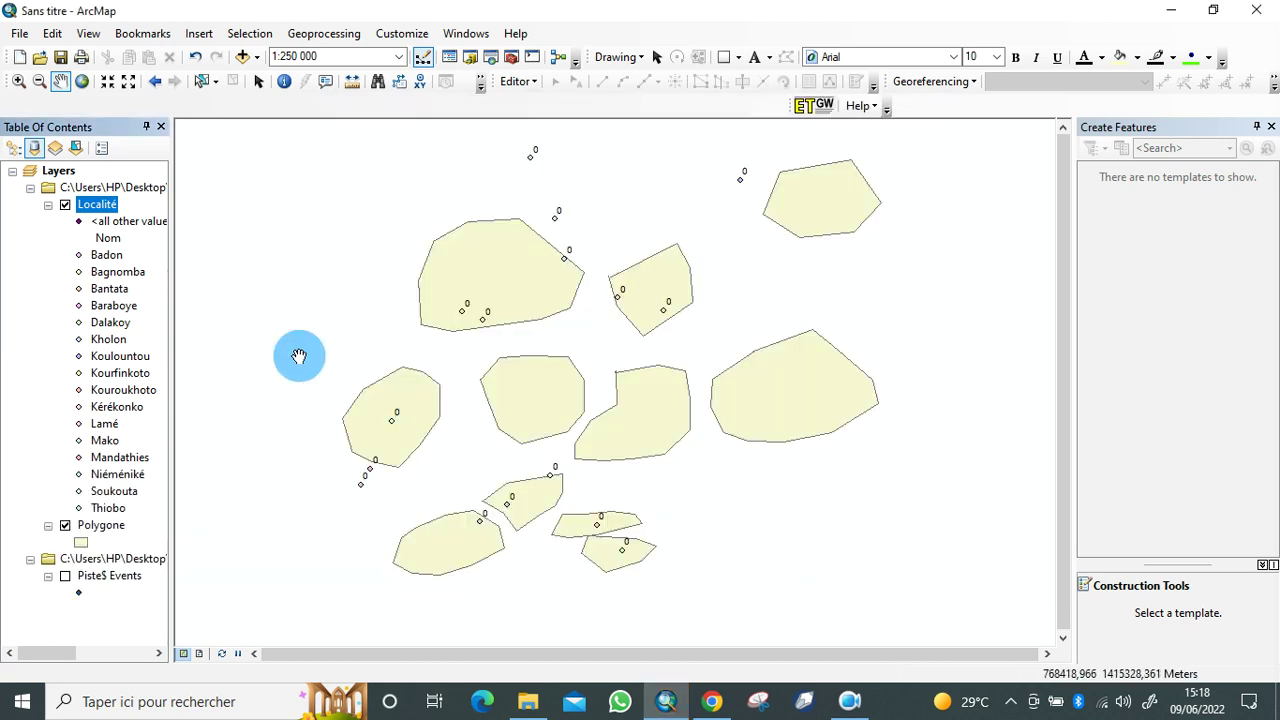
Step: Set the Localité layer's label field to Nom and collapse the layer's legend
{"action": "right_click", "coordinate": [105, 209]}
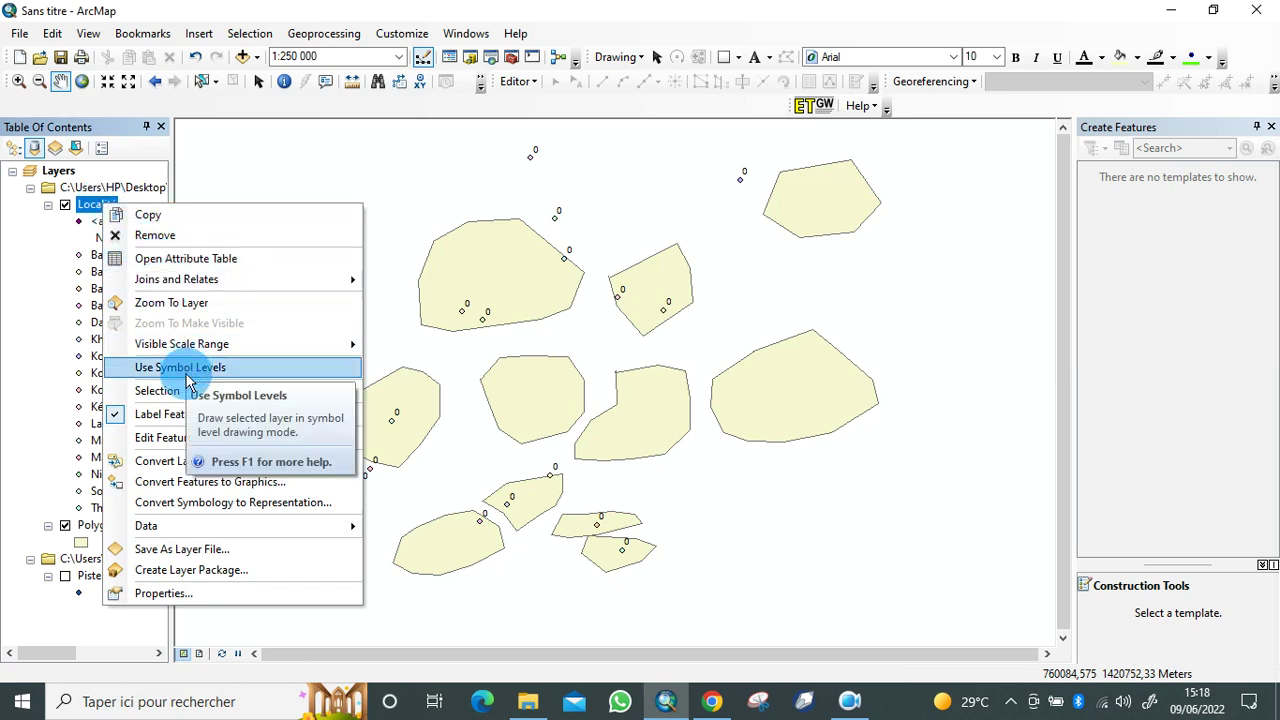
{"action": "left_click", "coordinate": [168, 594]}
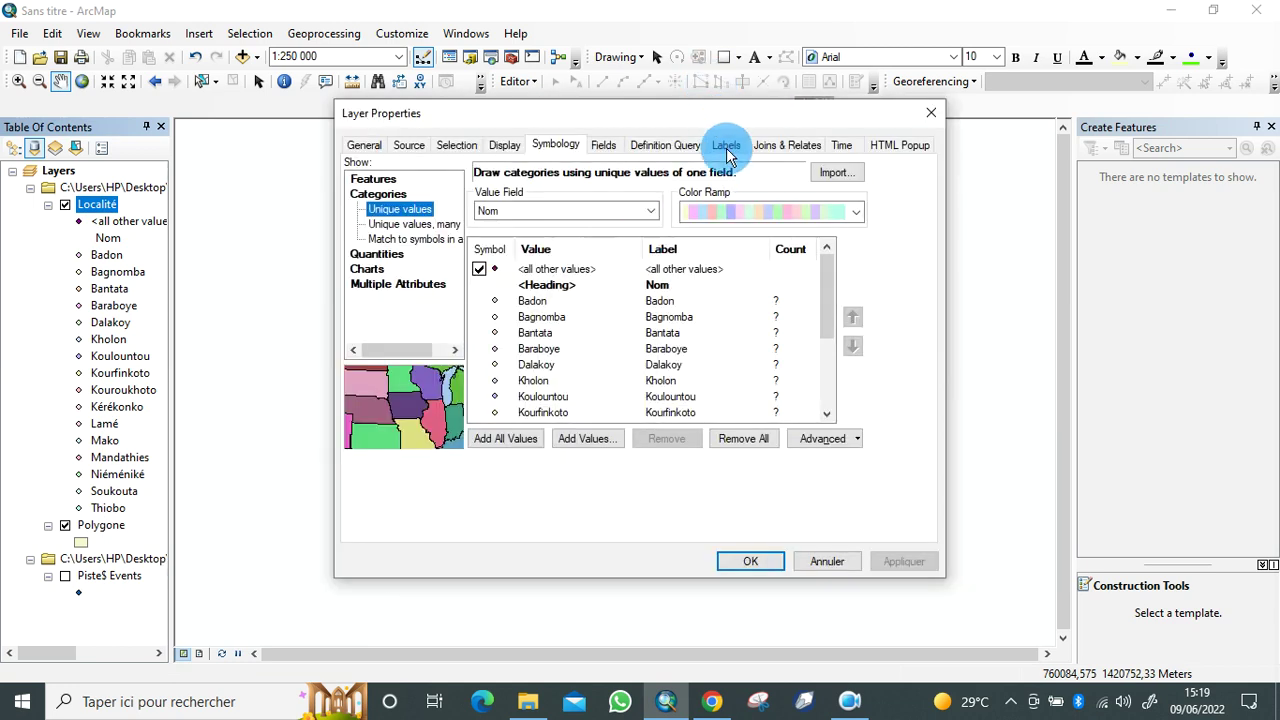
{"action": "left_click", "coordinate": [726, 147]}
{"action": "mouse_move", "coordinate": [560, 590]}
{"action": "left_click", "coordinate": [458, 606]}
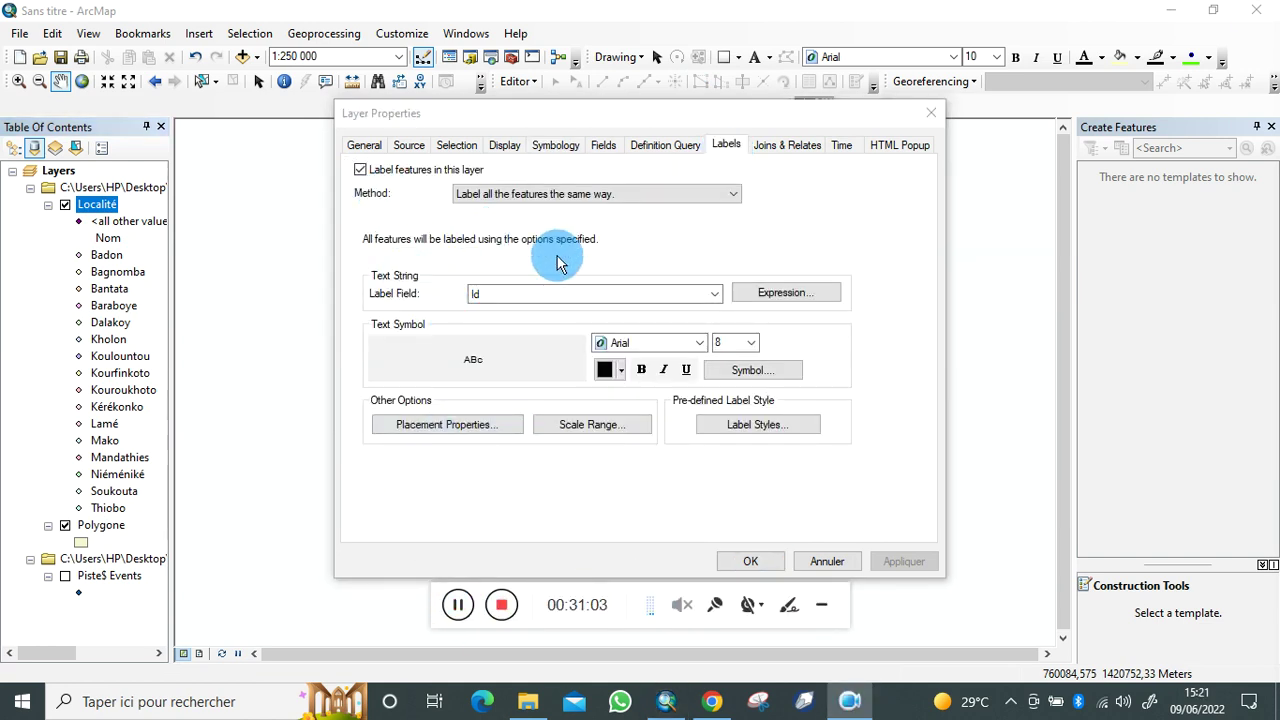
{"action": "left_click", "coordinate": [716, 297]}
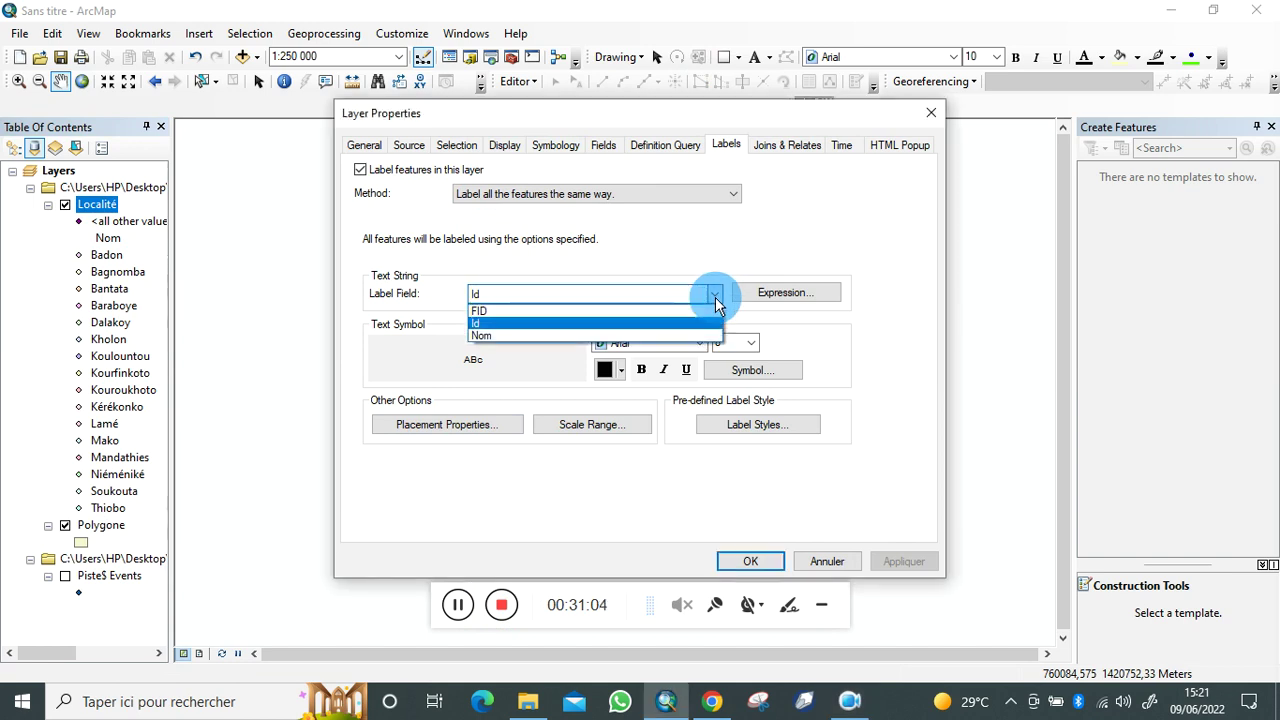
{"action": "left_click", "coordinate": [616, 335]}
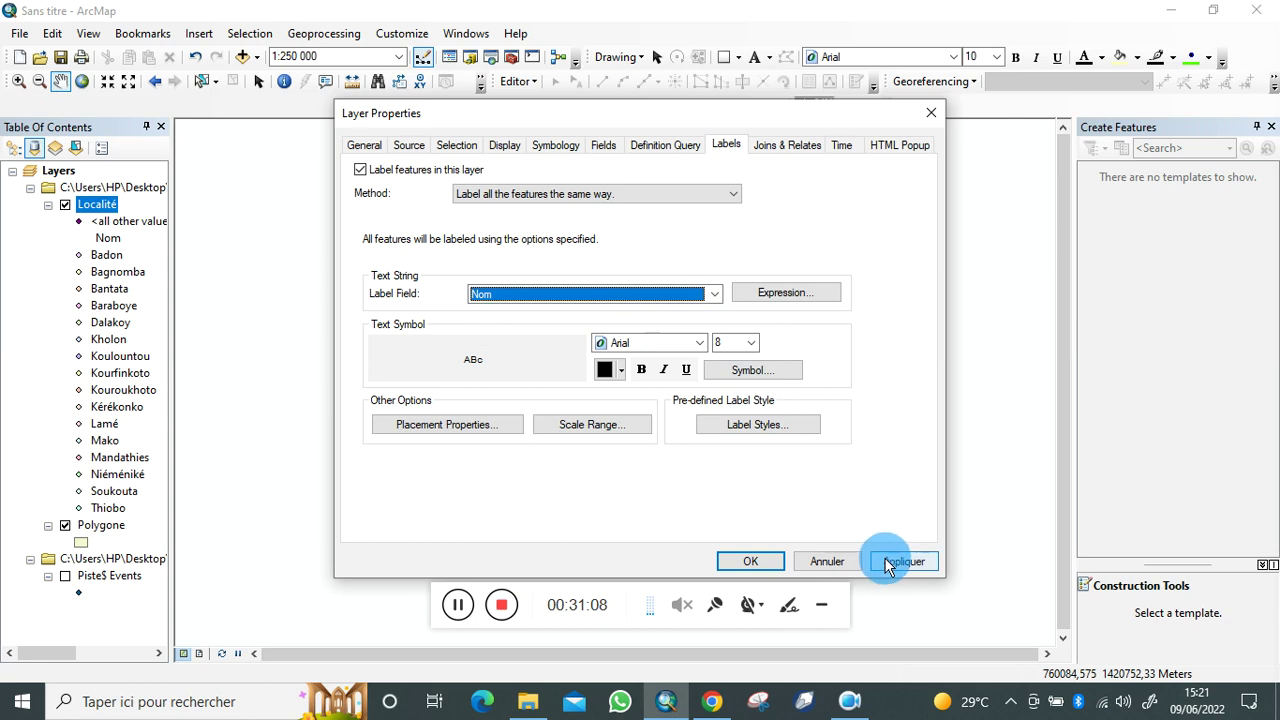
{"action": "left_click", "coordinate": [886, 561]}
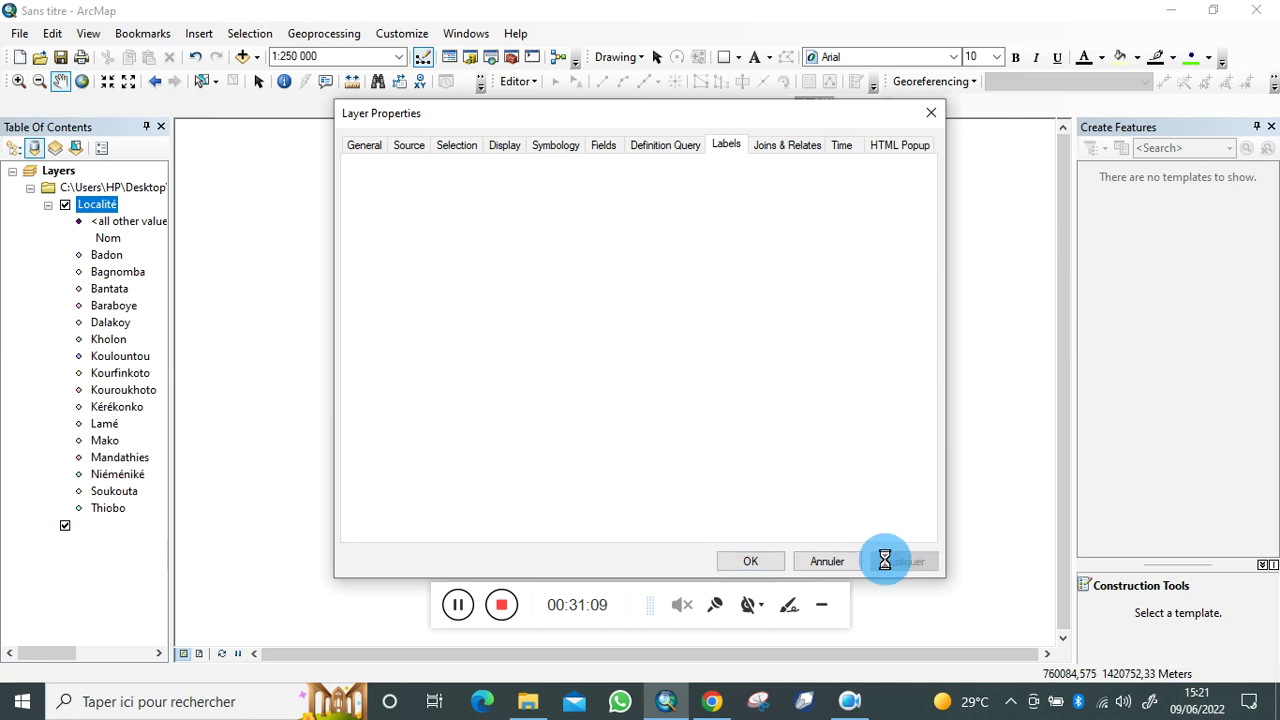
{"action": "left_click", "coordinate": [737, 561]}
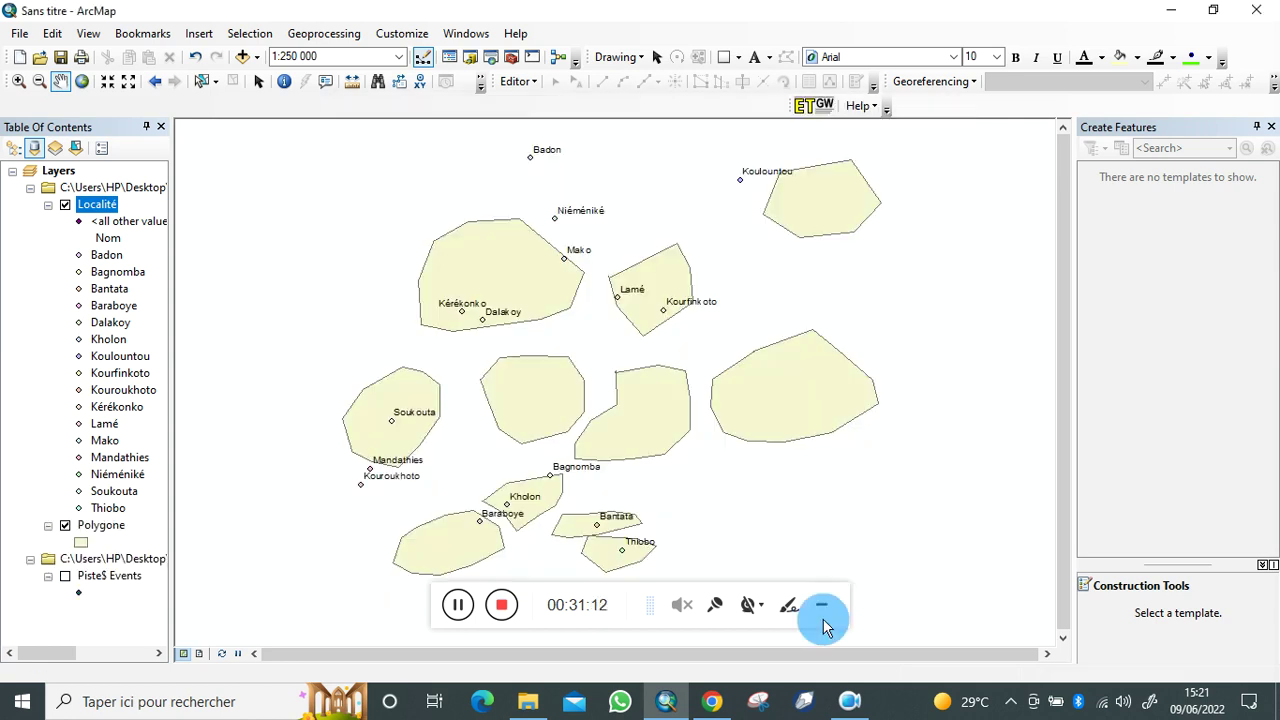
{"action": "left_click", "coordinate": [822, 611]}
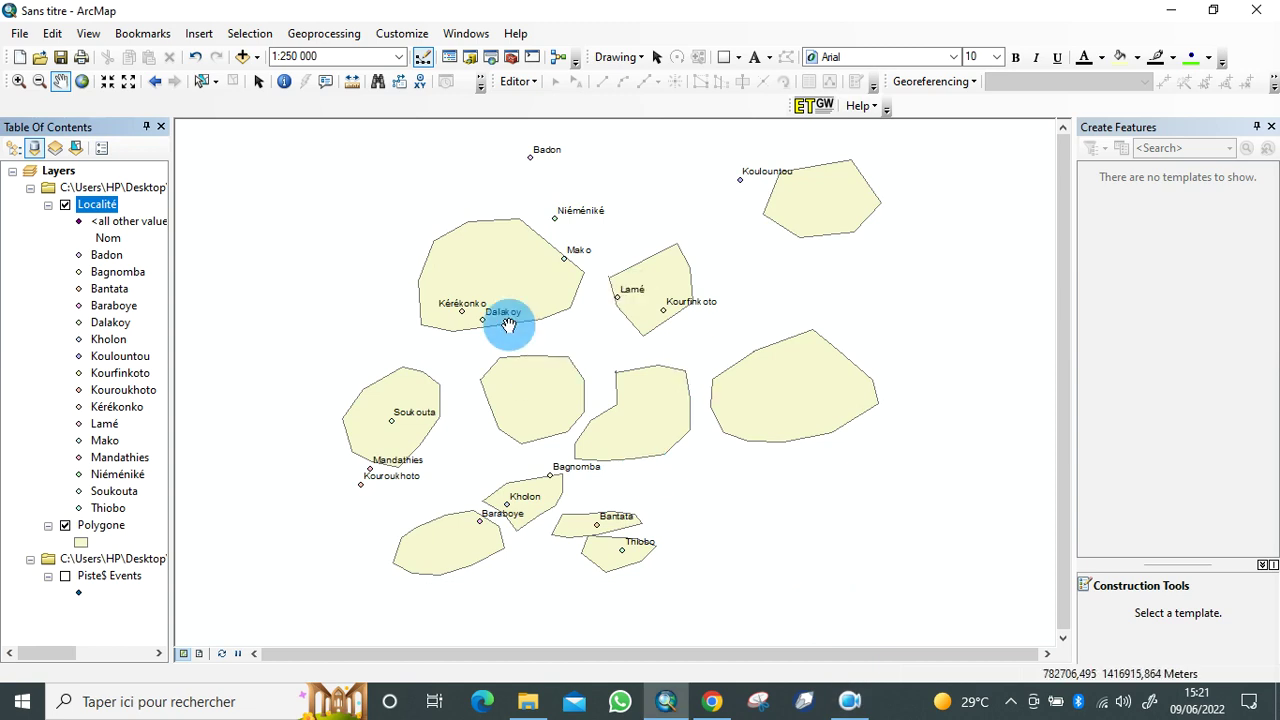
{"action": "left_click", "coordinate": [47, 206]}
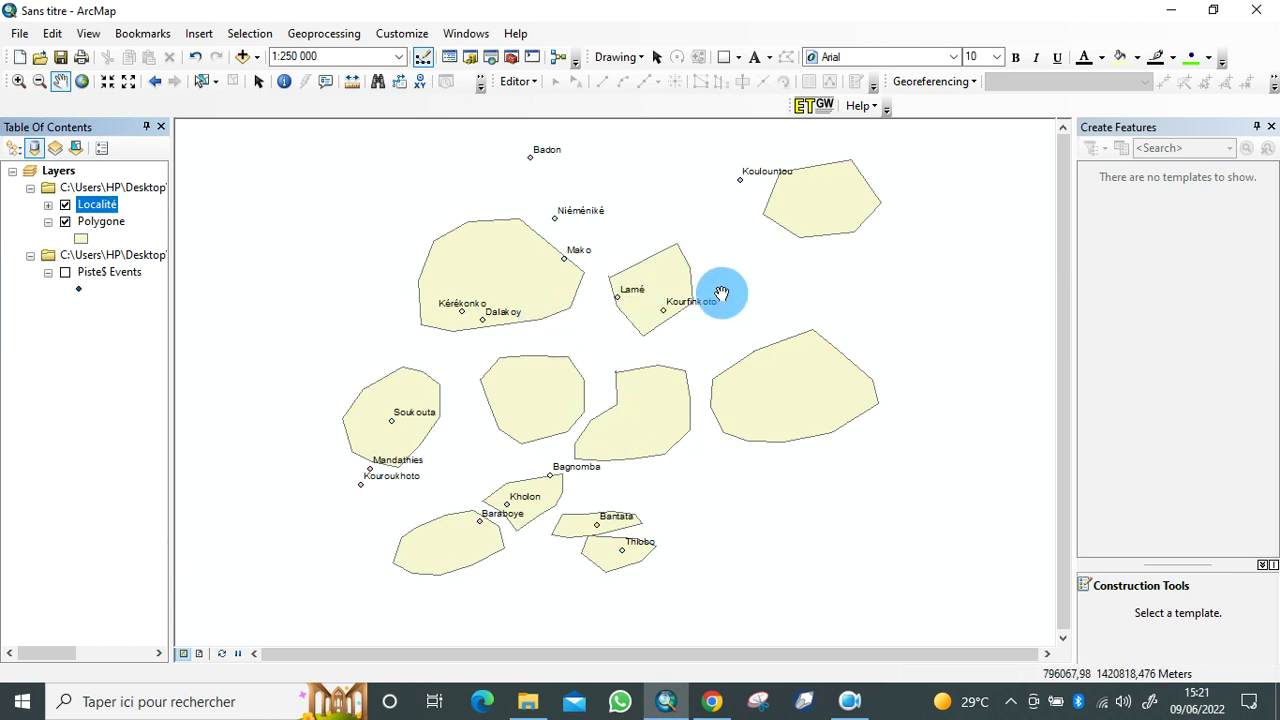
Step: Add the Piste$ table as XY data with x and y as the coordinate fields in WGS_1984_UTM_Zone_28N
{"action": "left_click", "coordinate": [18, 38]}
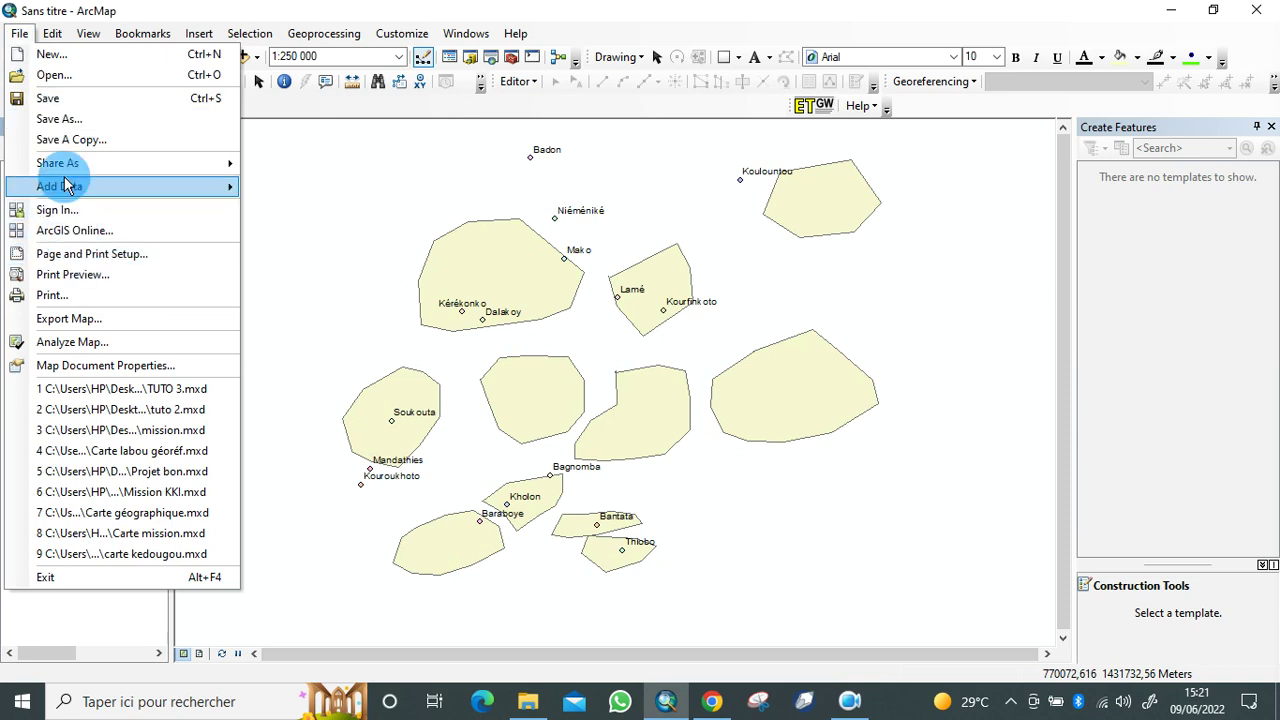
{"action": "mouse_move", "coordinate": [63, 186]}
{"action": "left_click", "coordinate": [330, 254]}
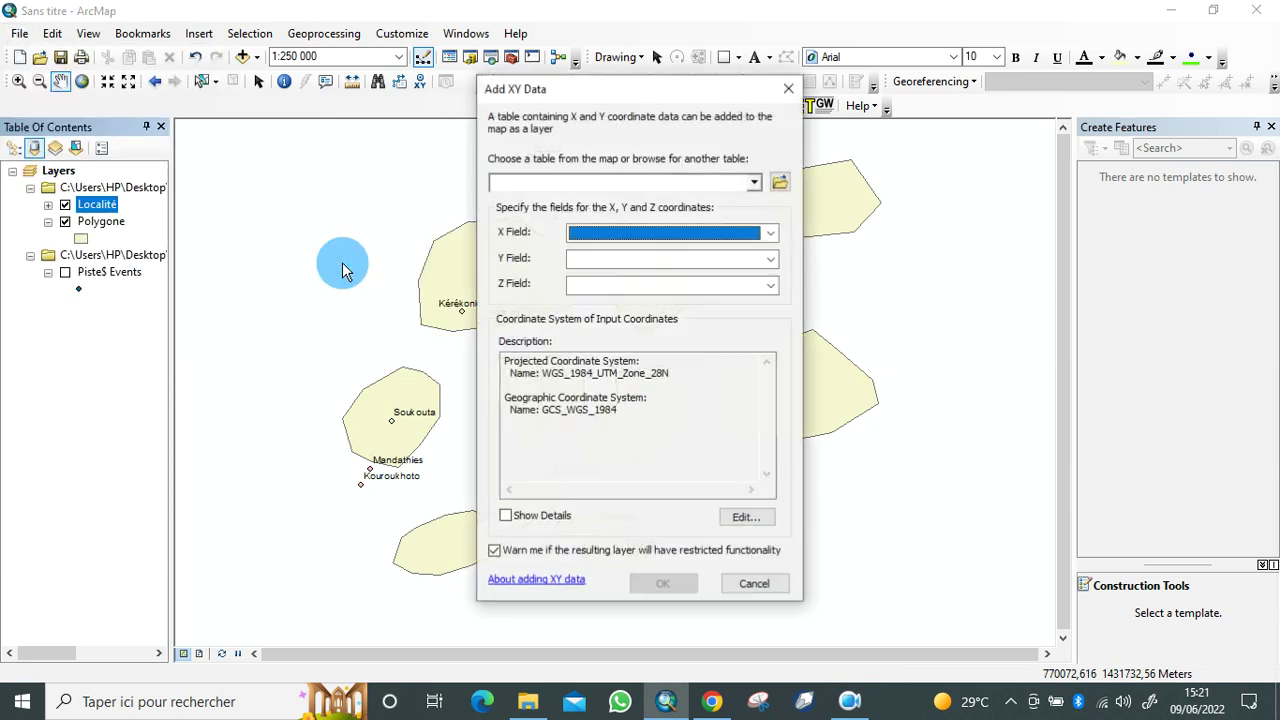
{"action": "left_click", "coordinate": [781, 183]}
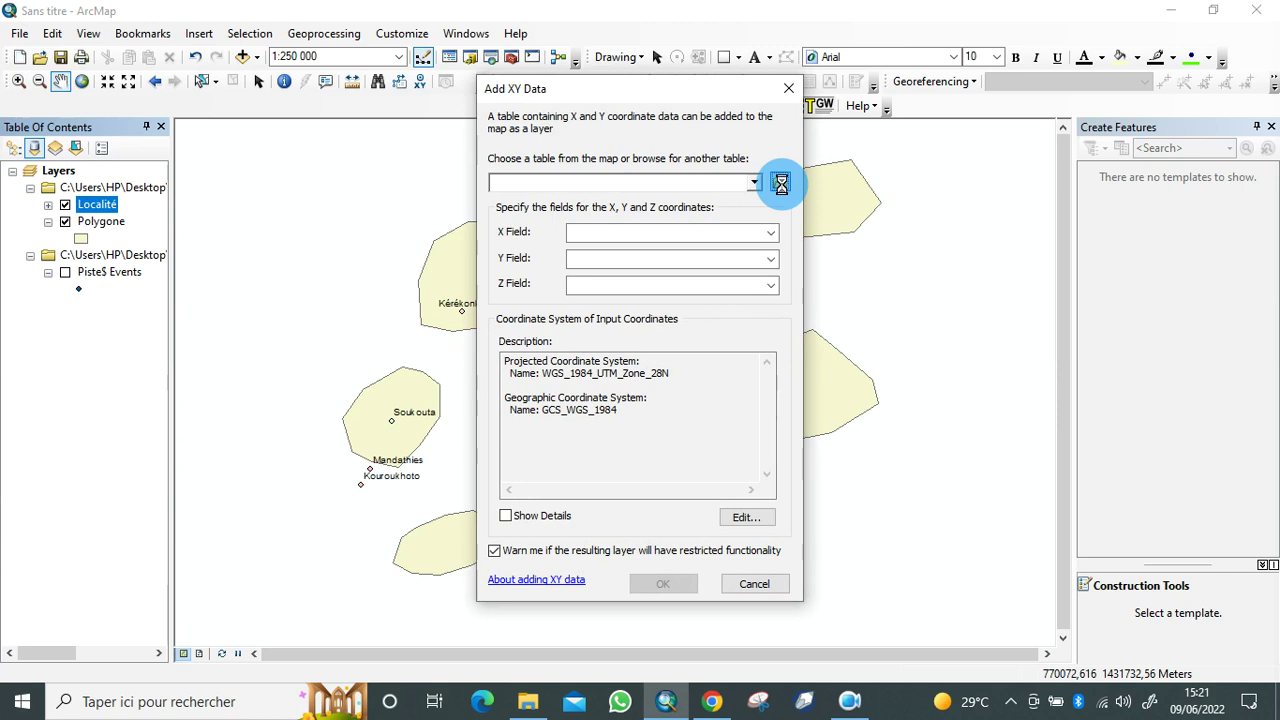
{"action": "left_click", "coordinate": [454, 272]}
{"action": "left_click", "coordinate": [446, 287]}
{"action": "left_click", "coordinate": [826, 440]}
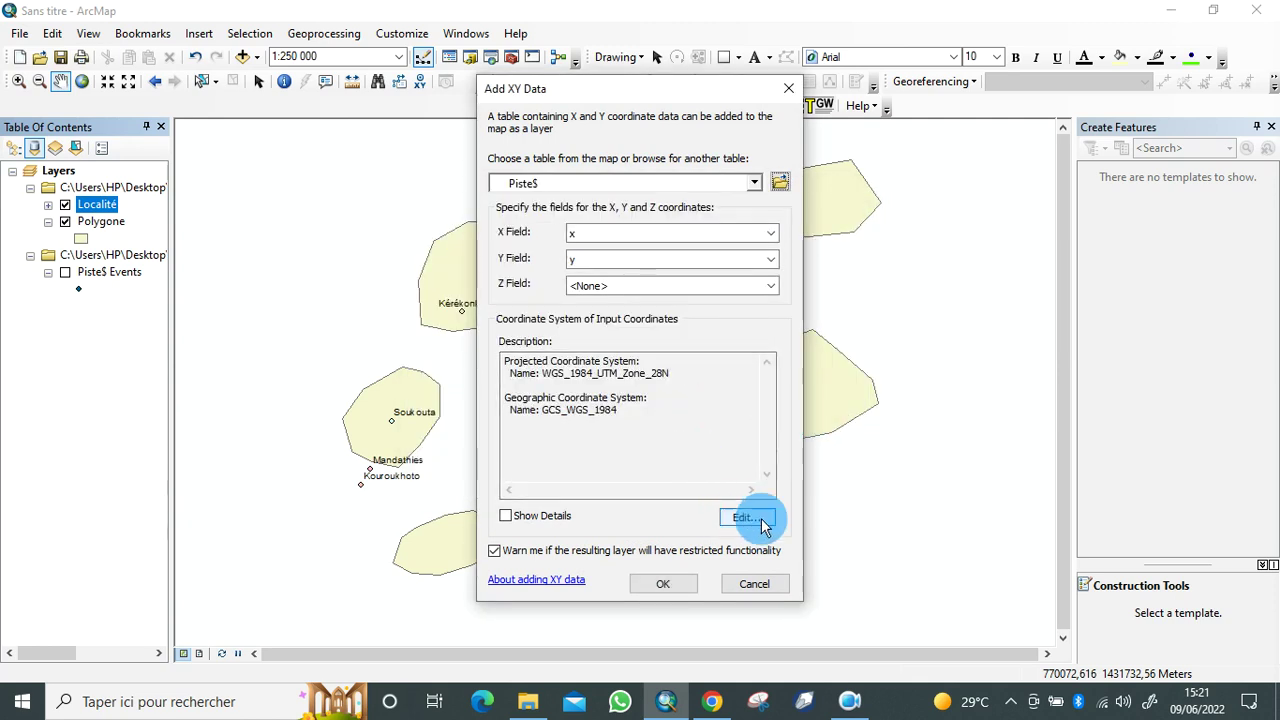
{"action": "left_click", "coordinate": [662, 586]}
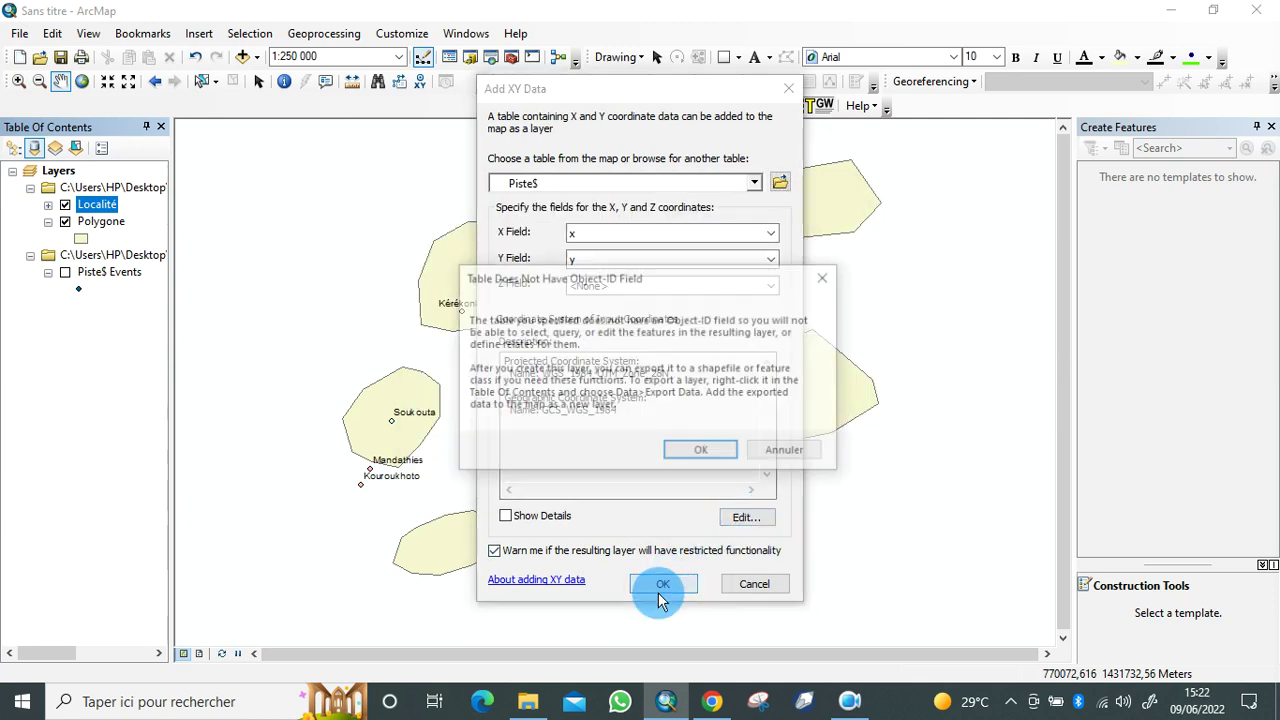
{"action": "left_click", "coordinate": [686, 460]}
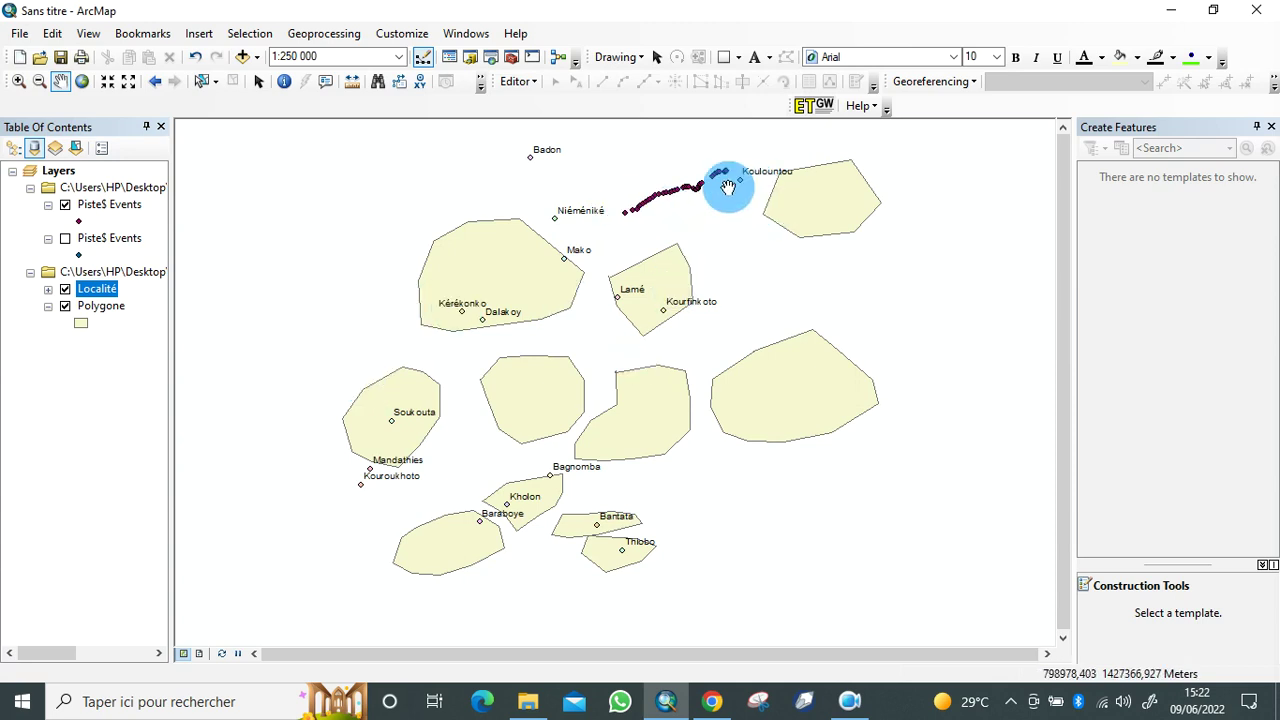
Step: Hide the Localité and Polygone layers and zoom in on the Piste$ Events points at 1:100 000
{"action": "left_click", "coordinate": [66, 289]}
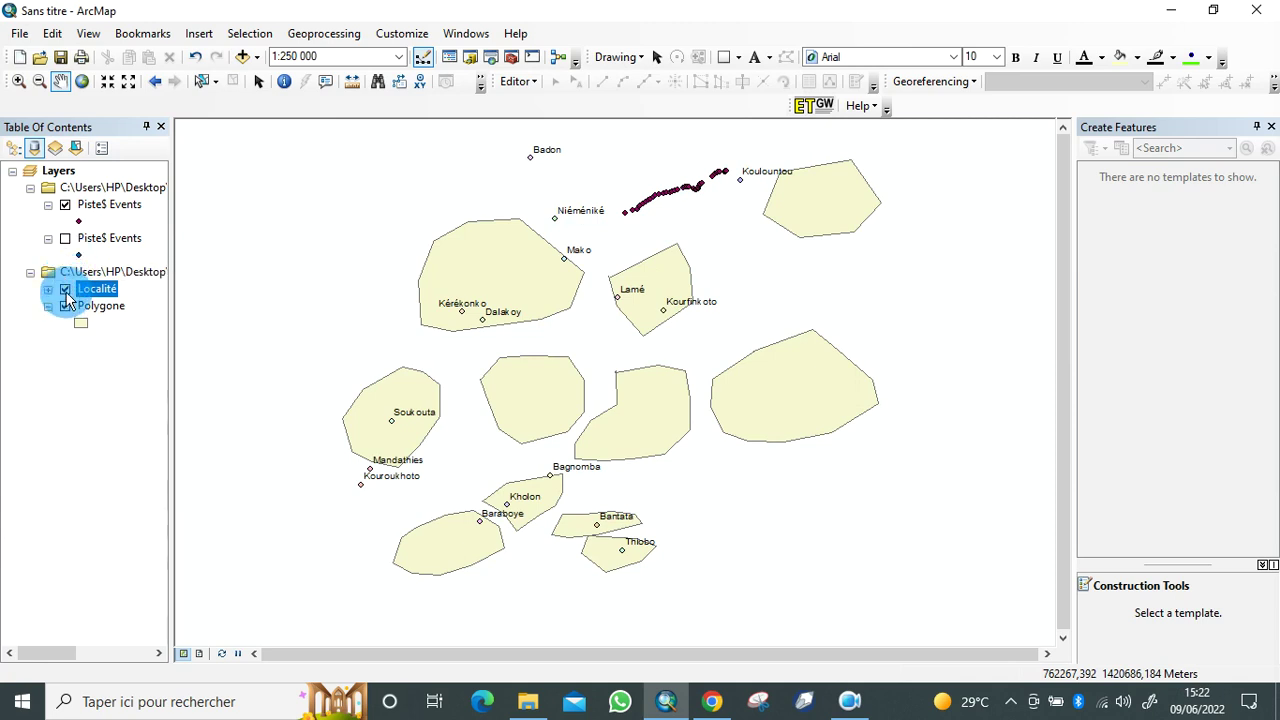
{"action": "left_click", "coordinate": [66, 289]}
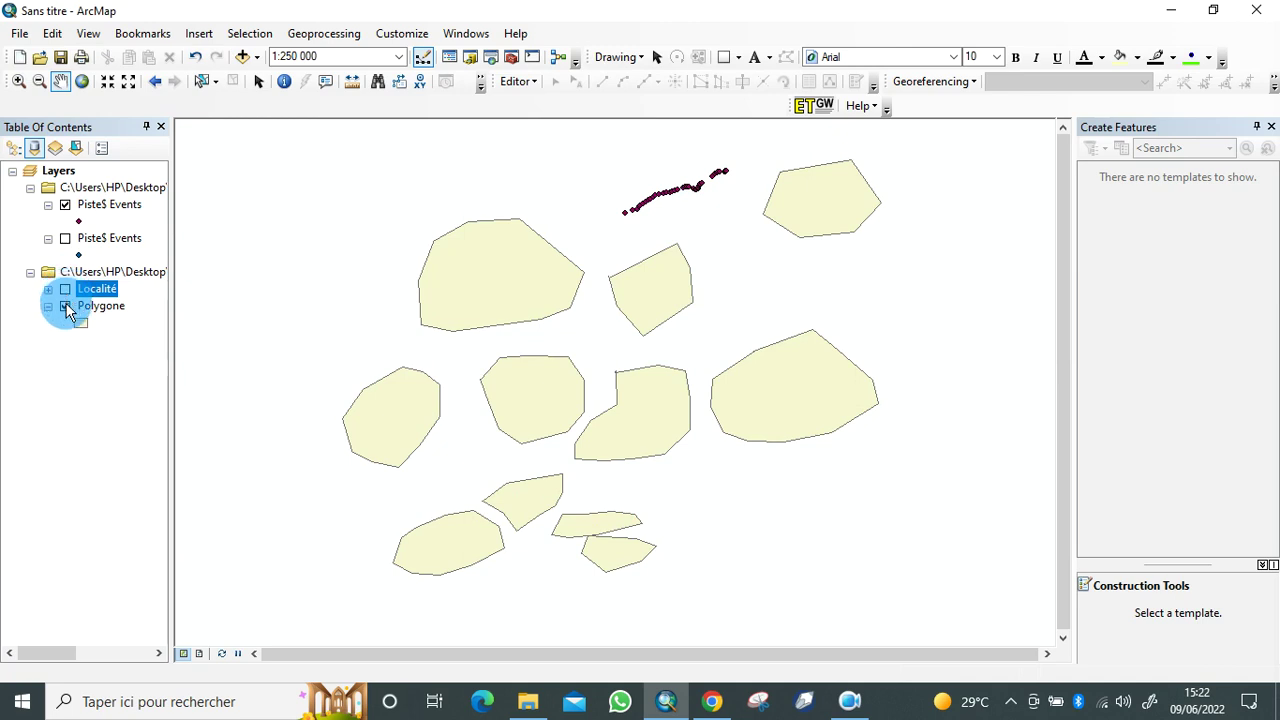
{"action": "left_click", "coordinate": [66, 307]}
{"action": "left_click_drag", "start_coordinate": [586, 220], "coordinate": [477, 351]}
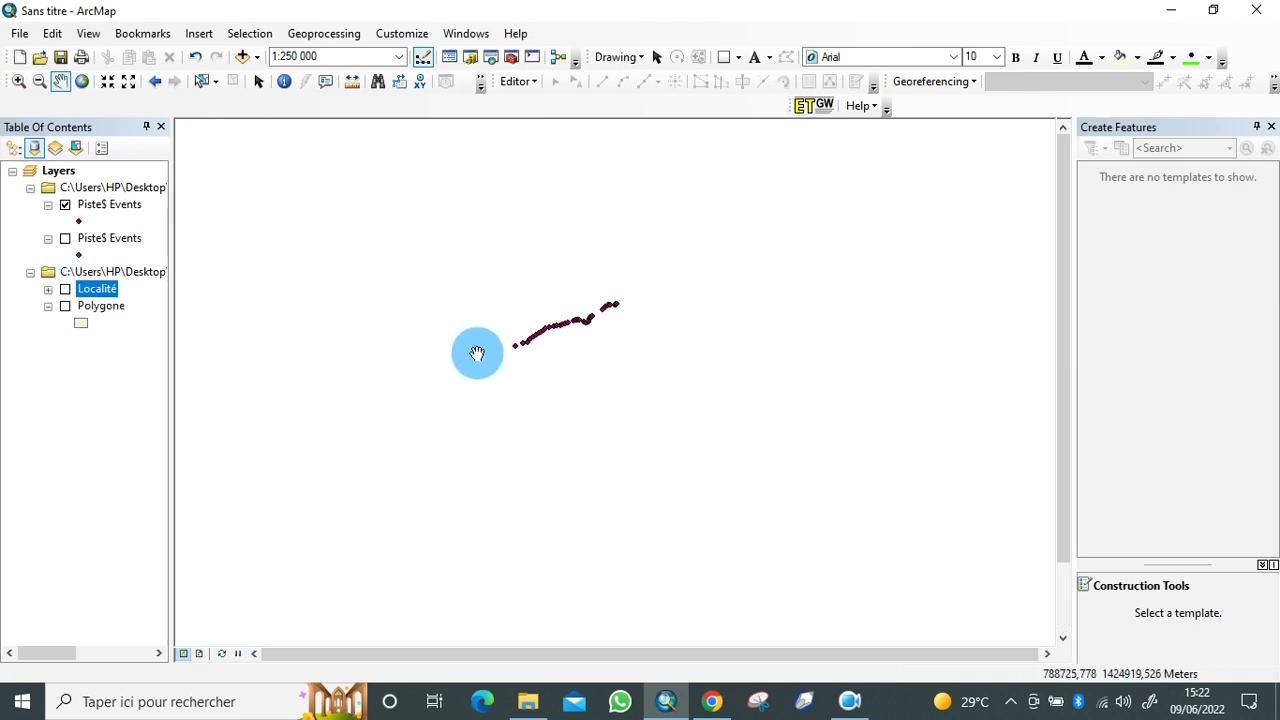
{"action": "left_click", "coordinate": [109, 83]}
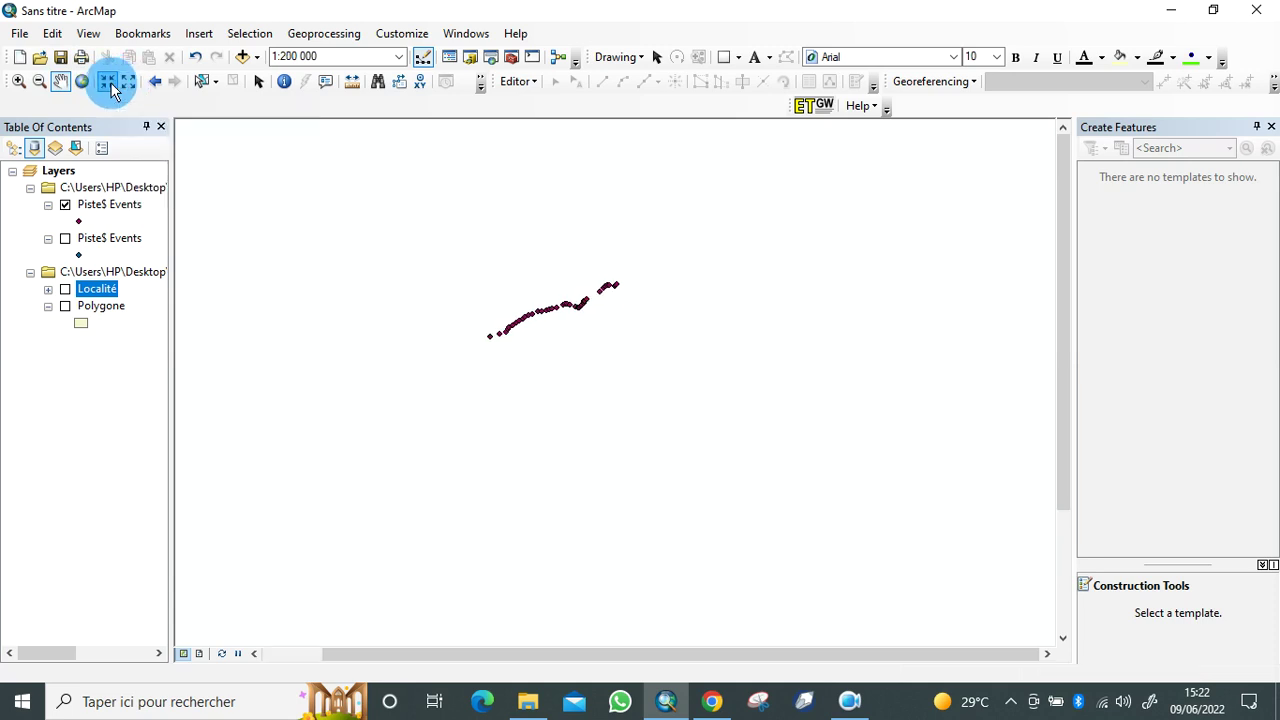
{"action": "left_click", "coordinate": [110, 82]}
{"action": "left_click", "coordinate": [110, 82]}
{"action": "left_click", "coordinate": [110, 82]}
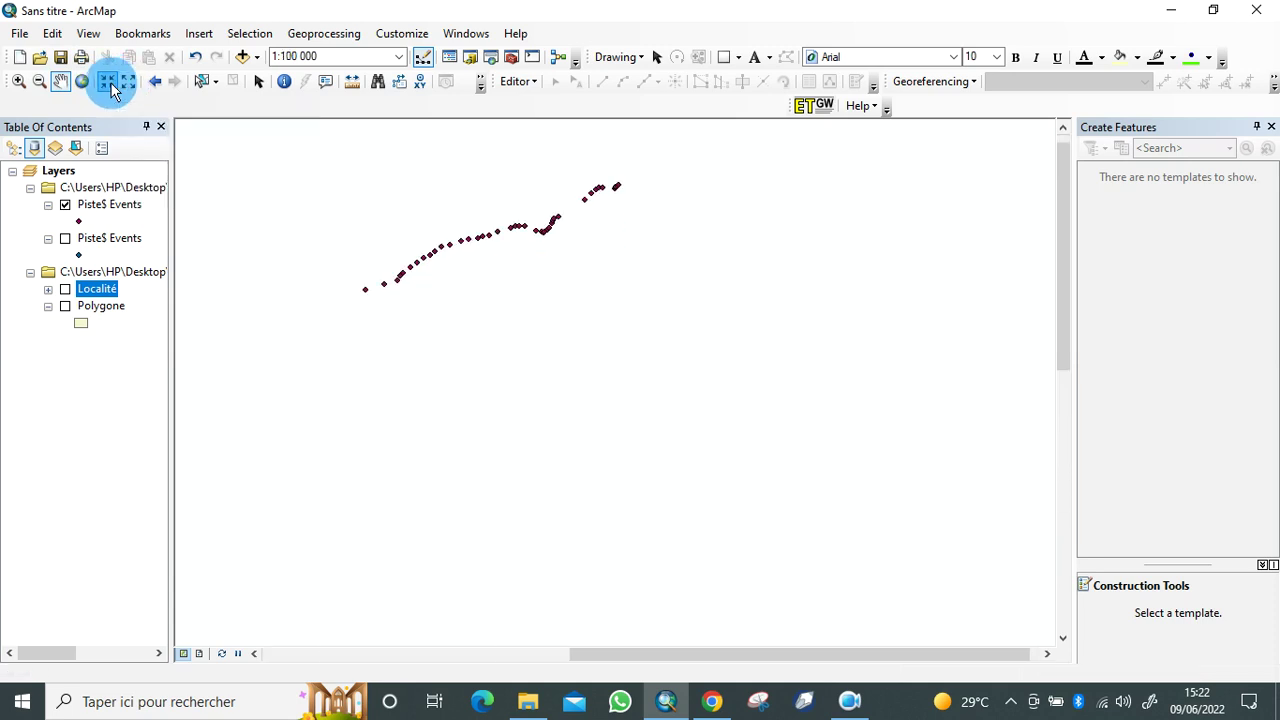
Step: Start a new polyline shapefile named Piste in the Base de données Mako folder
{"action": "left_click", "coordinate": [438, 232]}
{"action": "left_click_drag", "start_coordinate": [438, 232], "coordinate": [474, 337]}
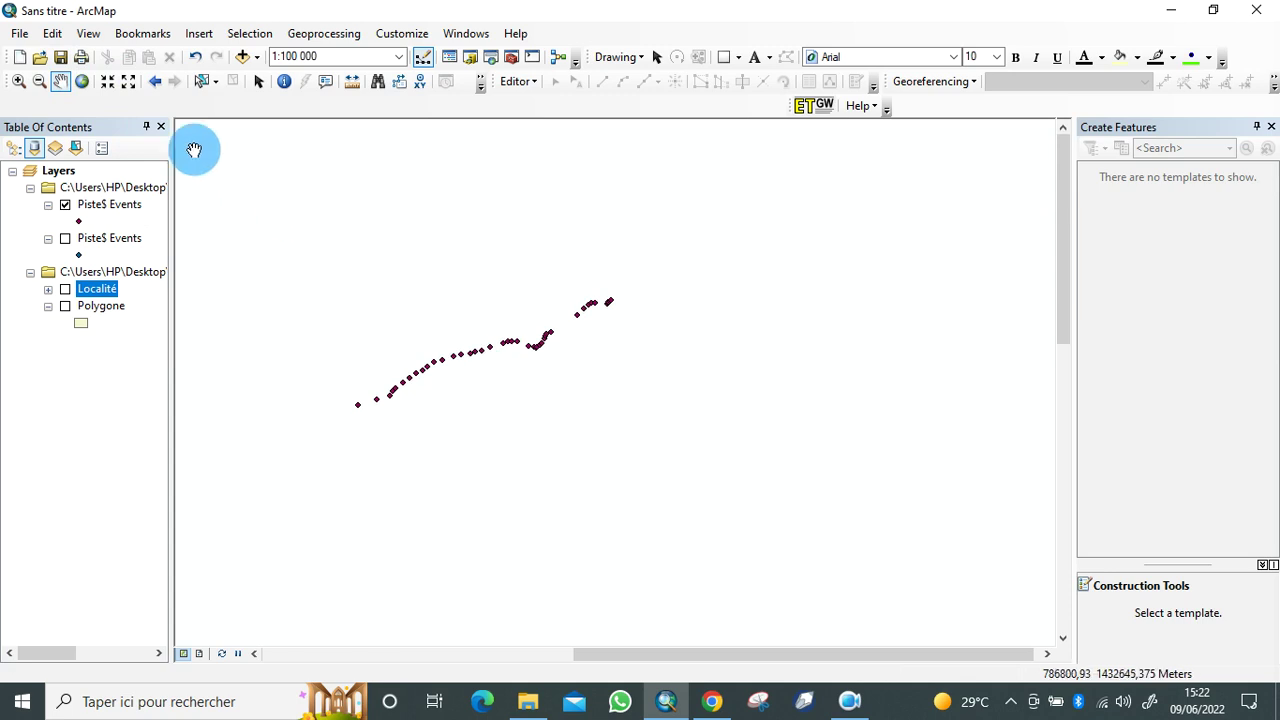
{"action": "left_click", "coordinate": [108, 83]}
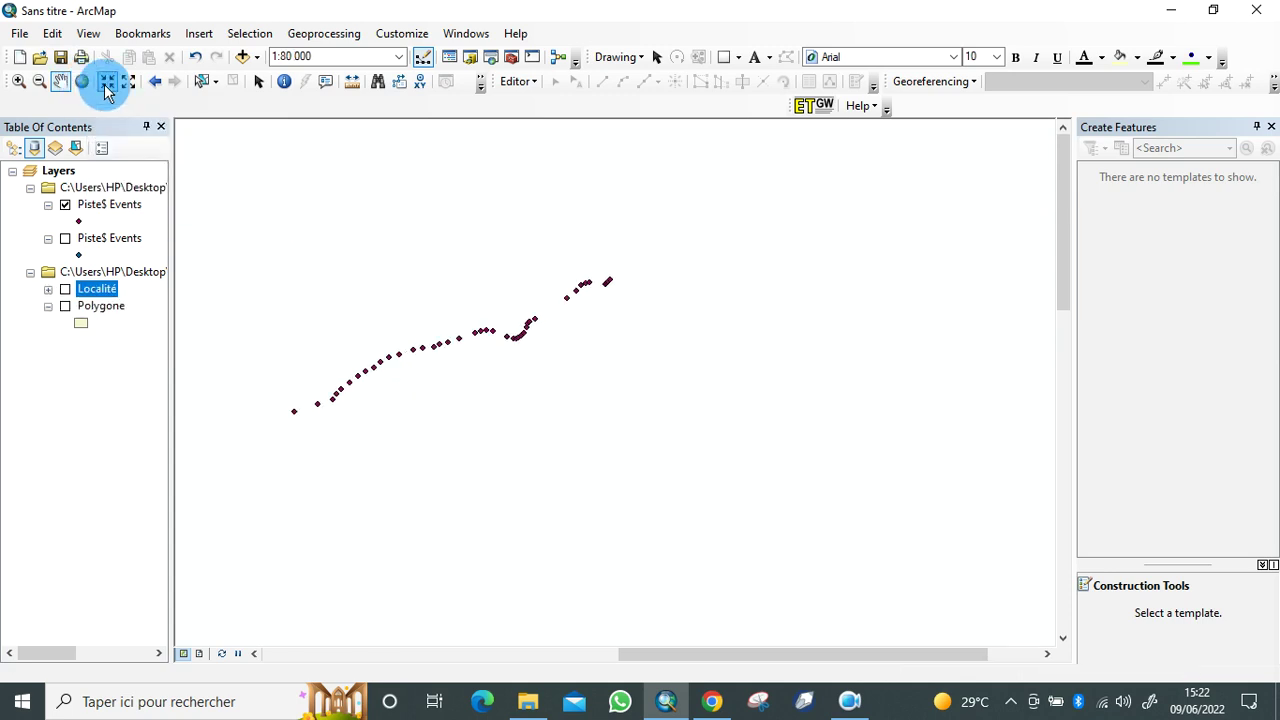
{"action": "left_click", "coordinate": [108, 86]}
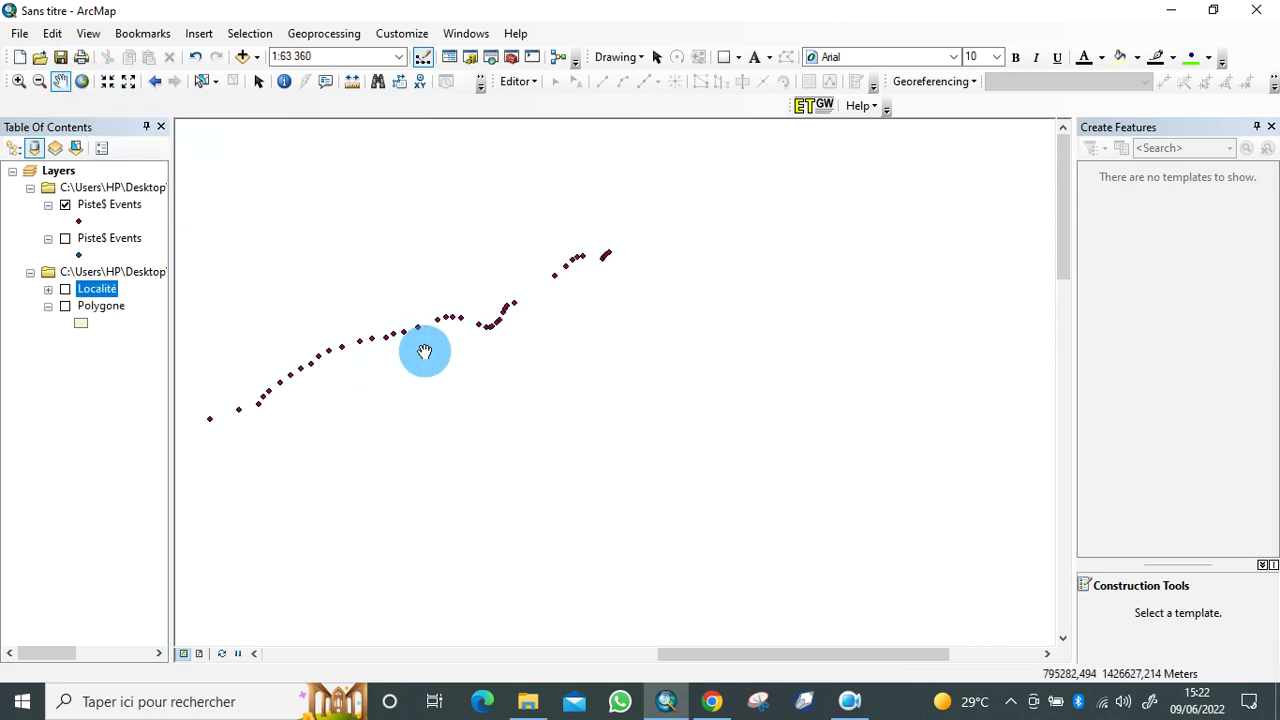
{"action": "left_click_drag", "start_coordinate": [423, 352], "coordinate": [657, 420]}
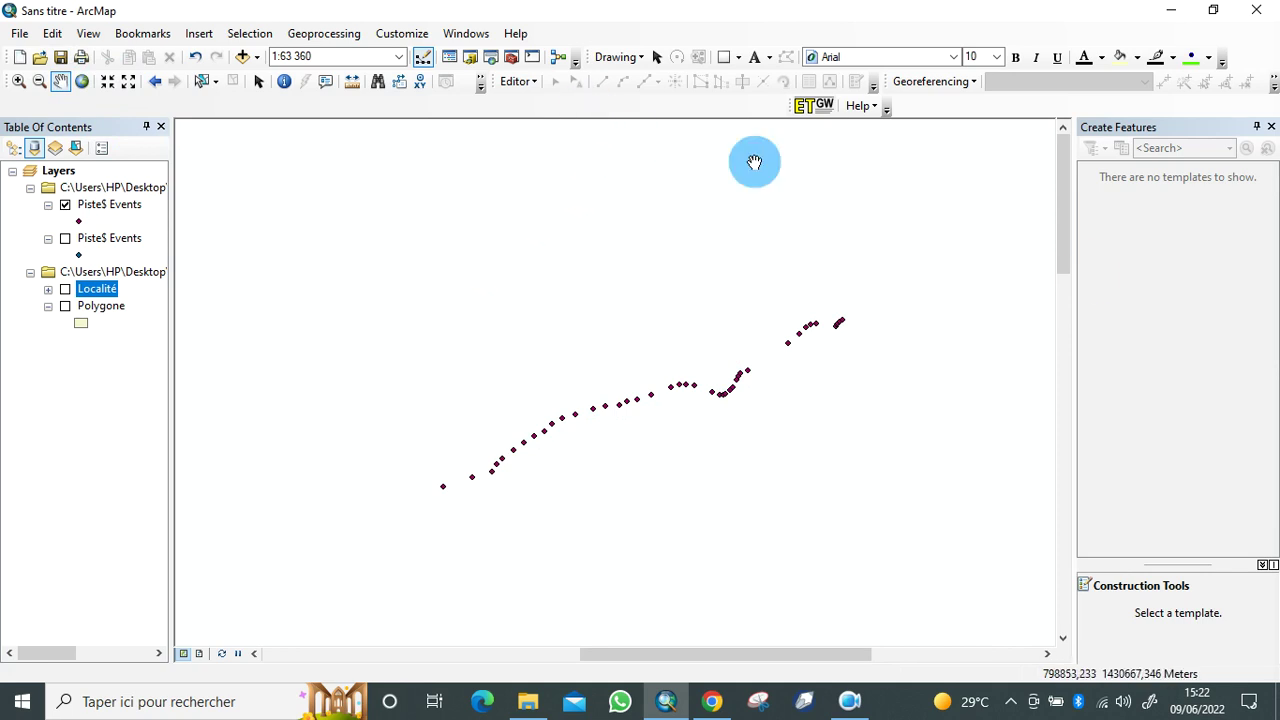
{"action": "left_click", "coordinate": [470, 60]}
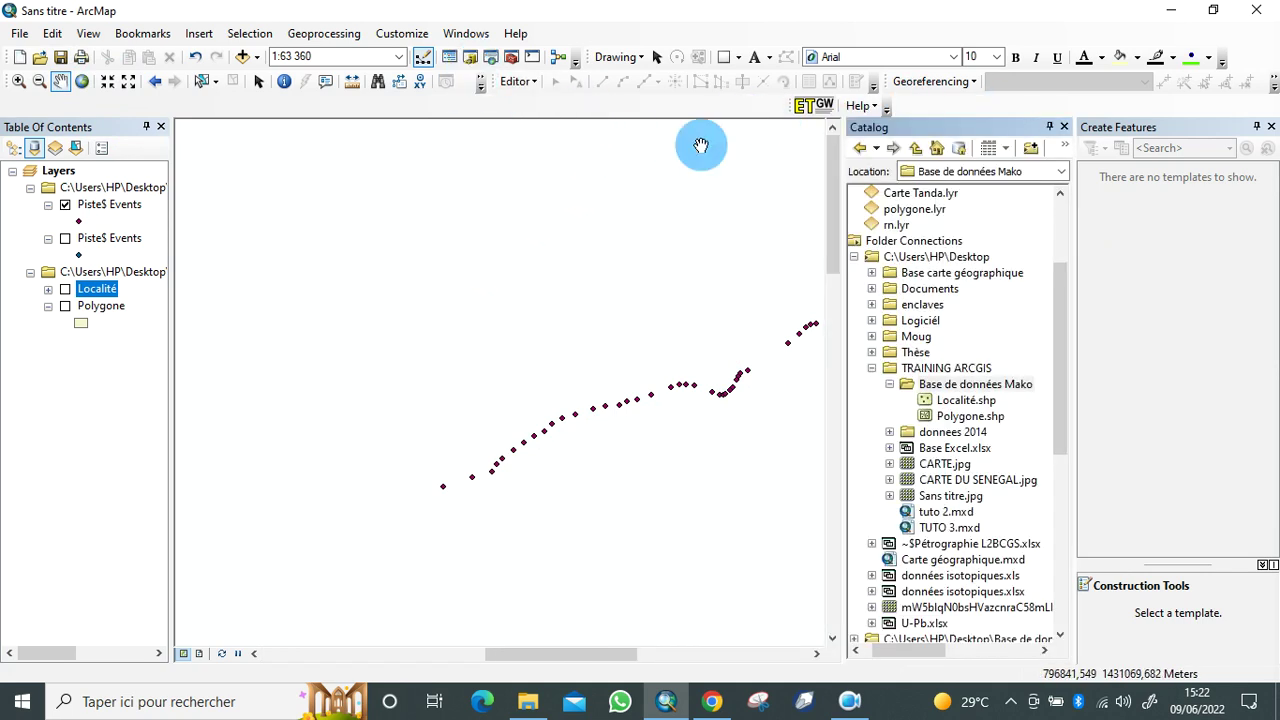
{"action": "right_click", "coordinate": [960, 385]}
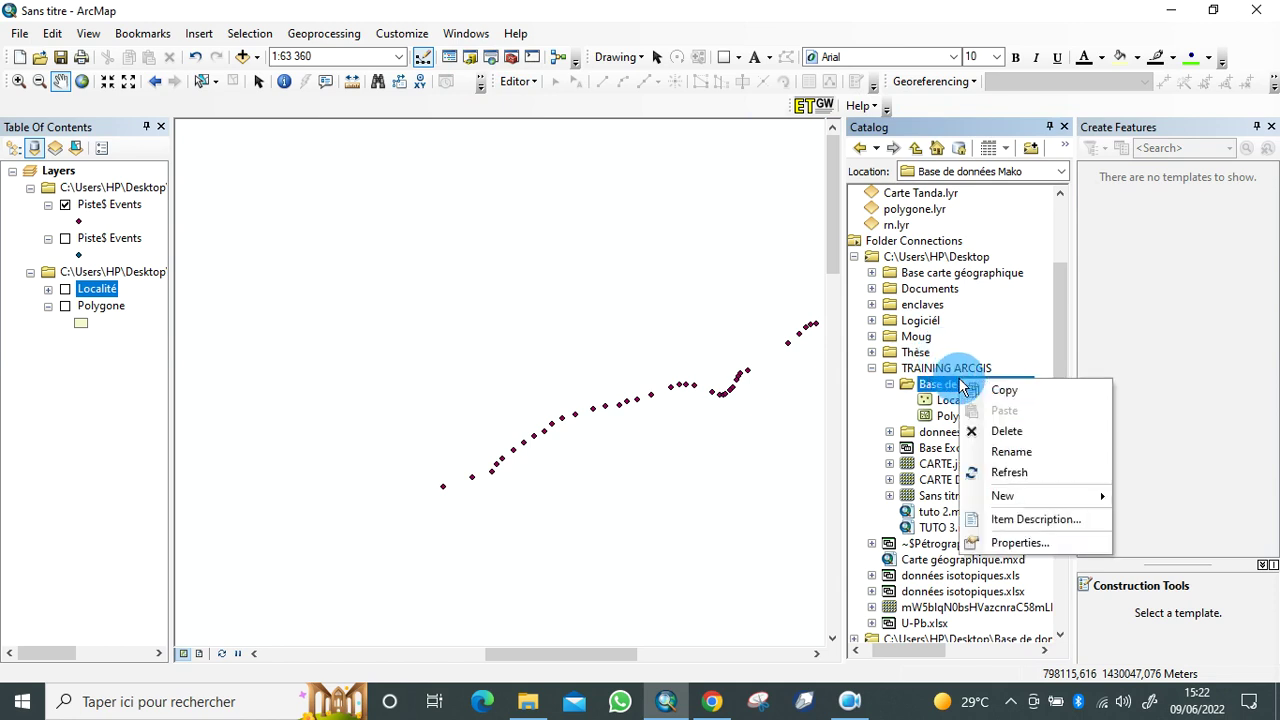
{"action": "mouse_move", "coordinate": [1027, 497]}
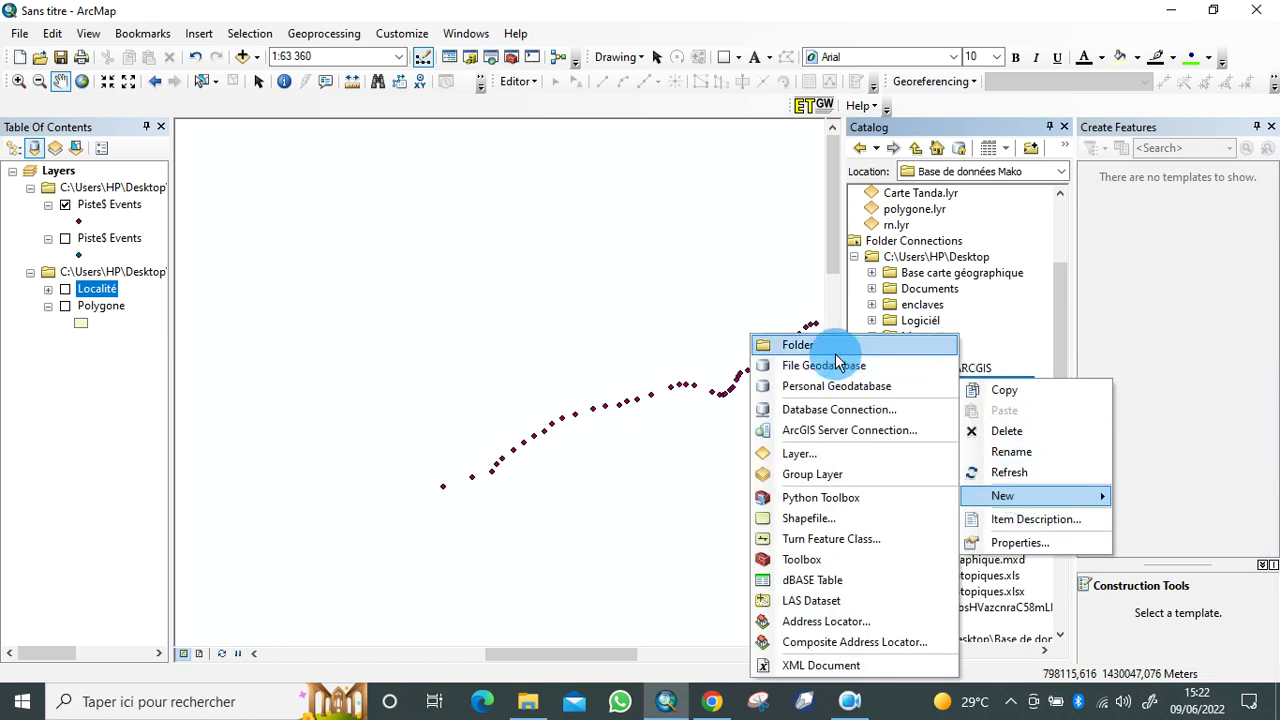
{"action": "left_click", "coordinate": [812, 519]}
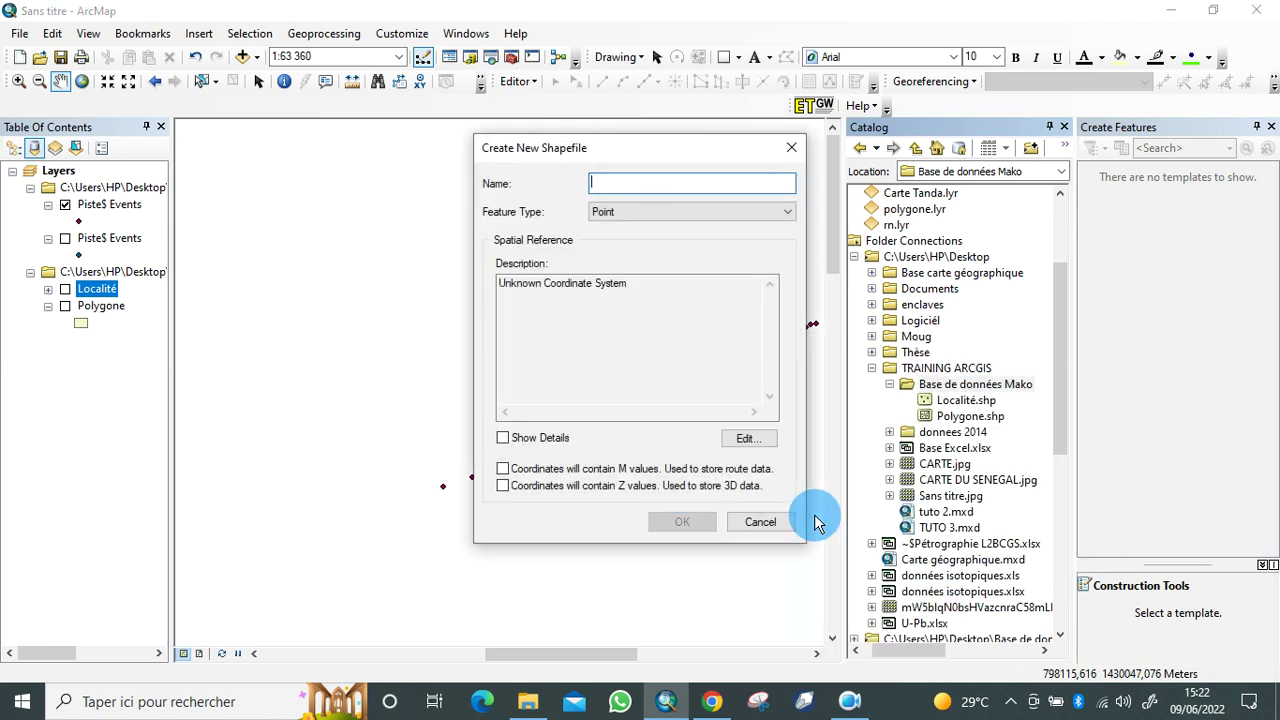
{"action": "type", "text": "Piste"}
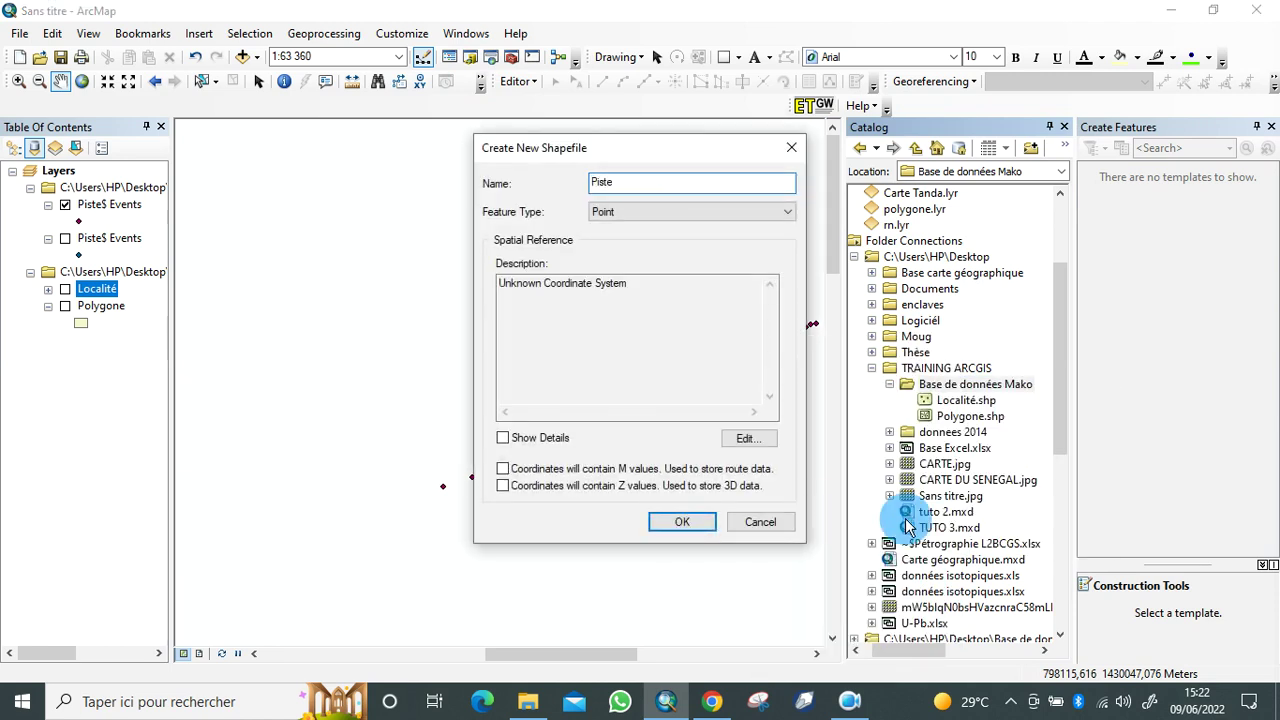
{"action": "left_click", "coordinate": [785, 213]}
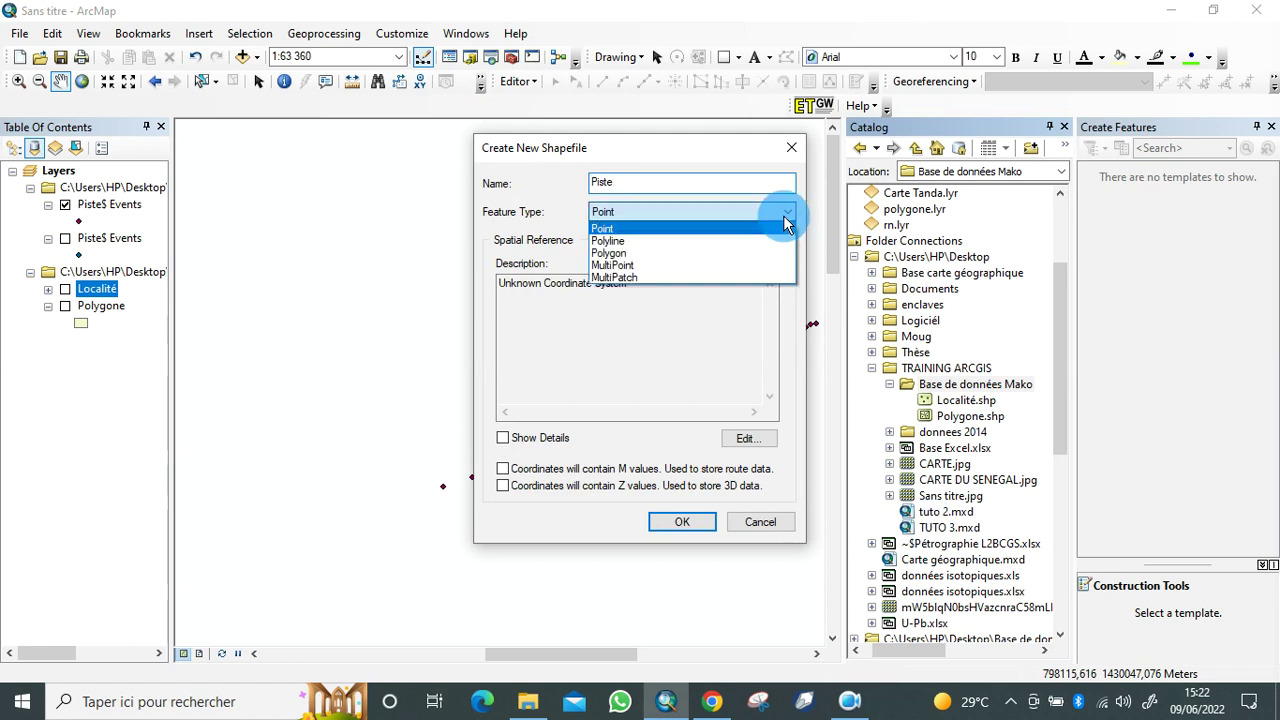
{"action": "left_click", "coordinate": [695, 243]}
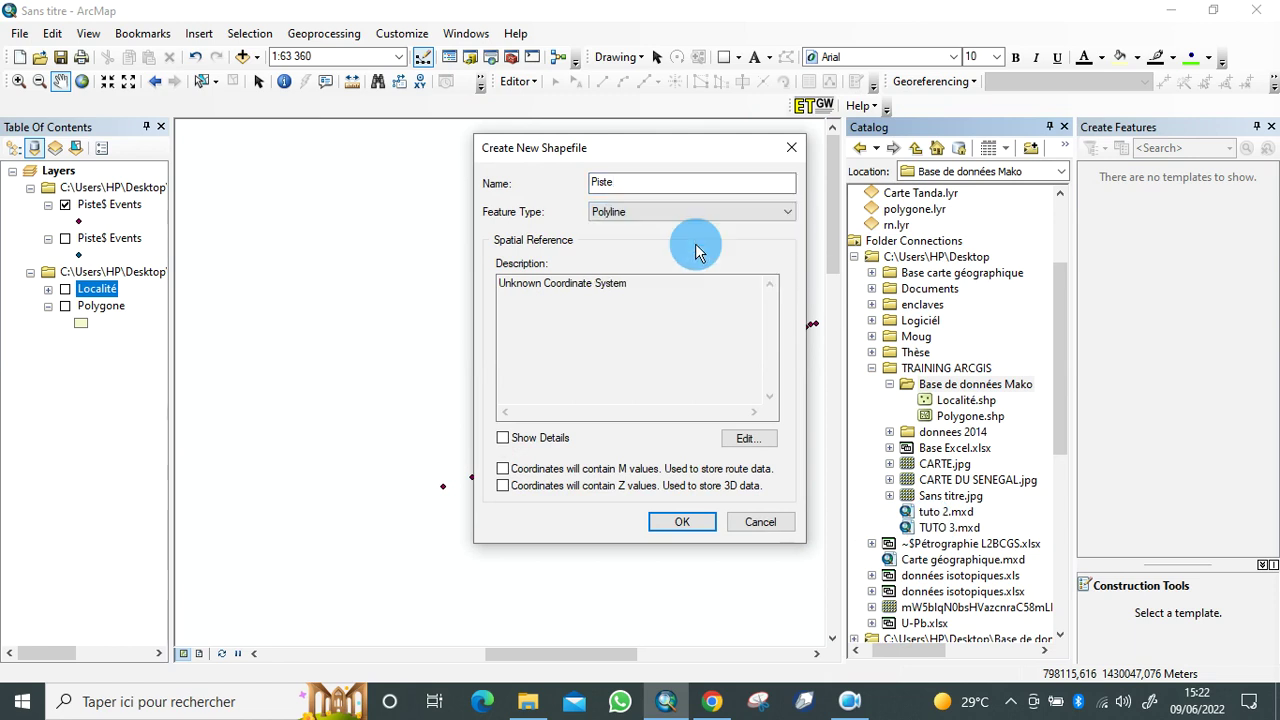
Step: Assign WGS 1984 UTM Zone 28N to the Piste shapefile, create it and close the Catalog
{"action": "left_click", "coordinate": [744, 441]}
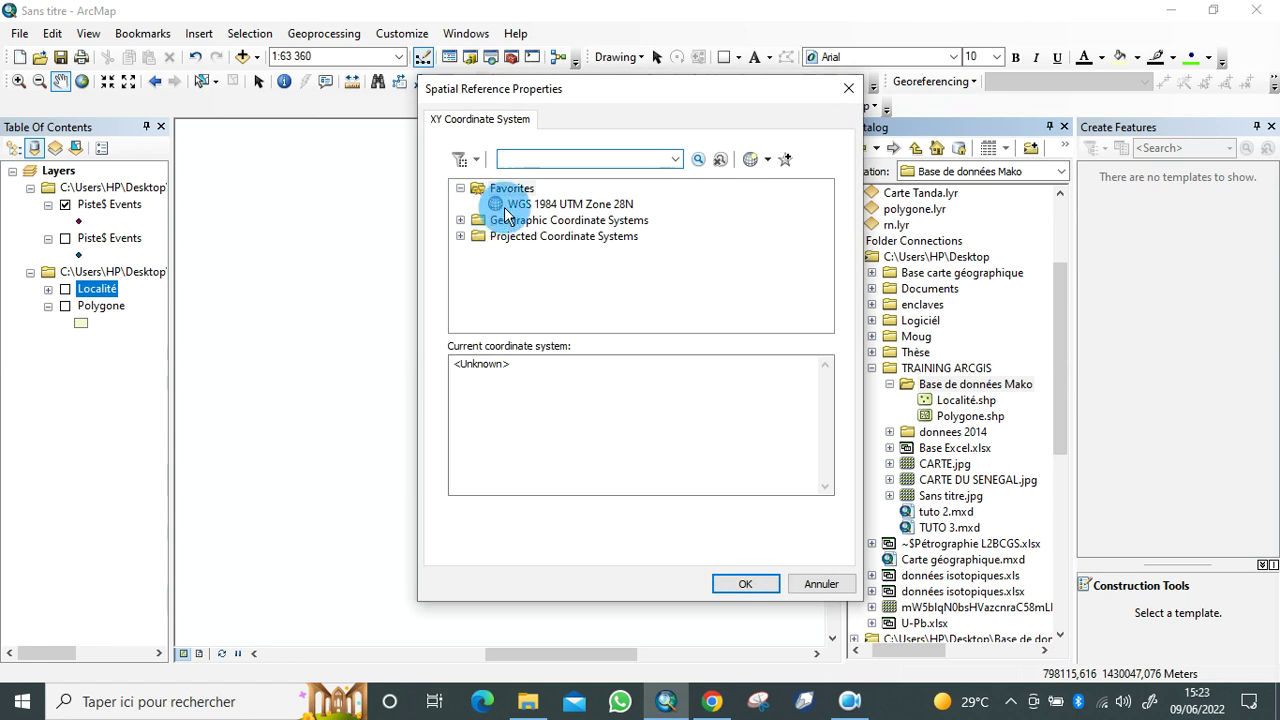
{"action": "left_click", "coordinate": [540, 206]}
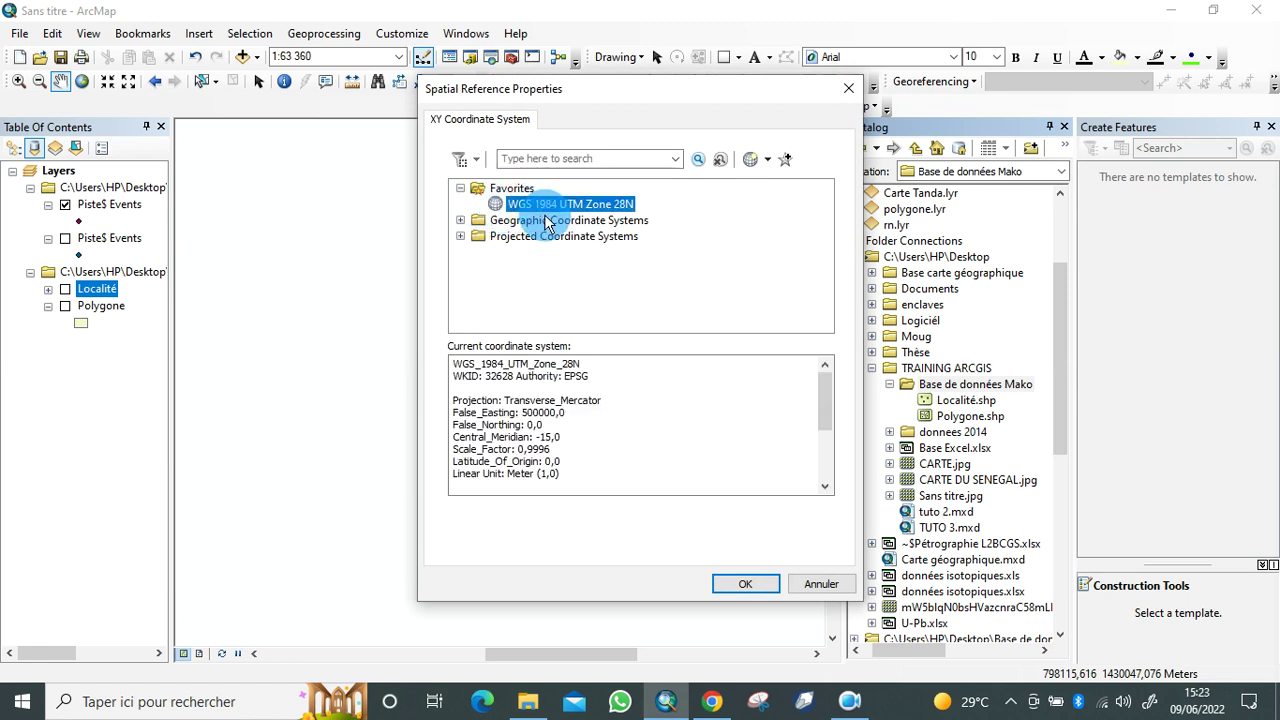
{"action": "left_click", "coordinate": [757, 586]}
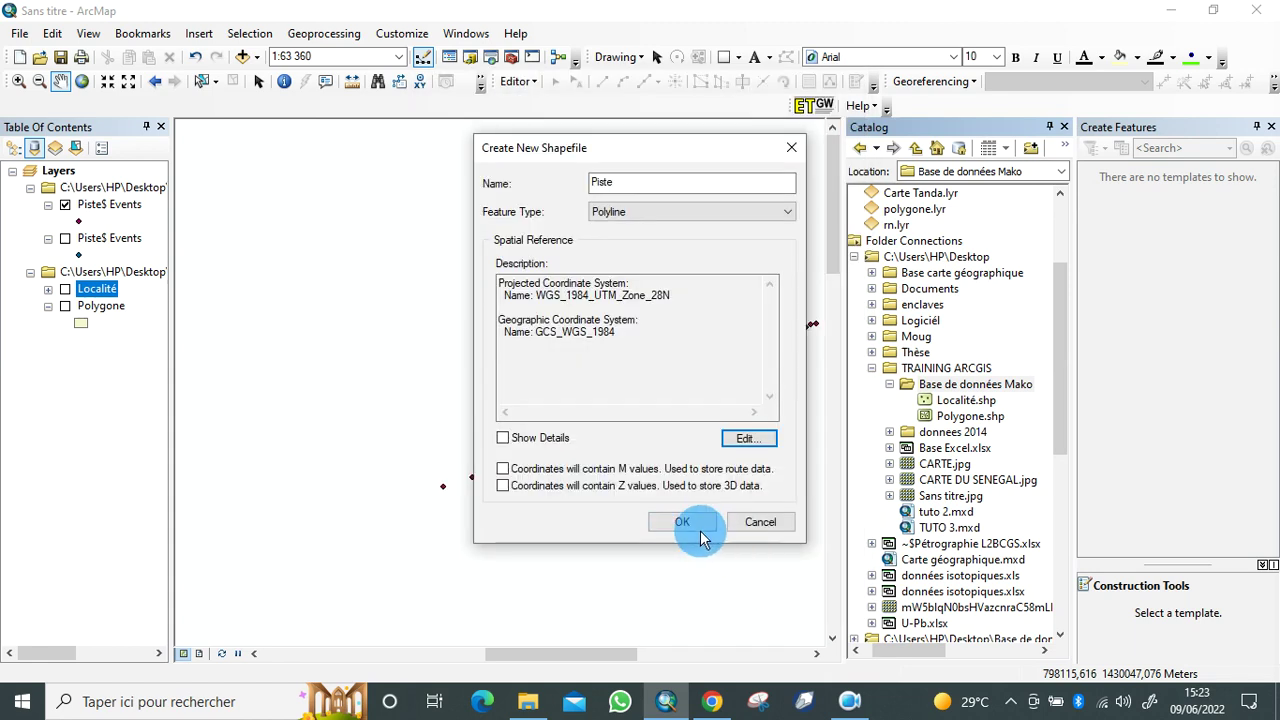
{"action": "left_click", "coordinate": [683, 522]}
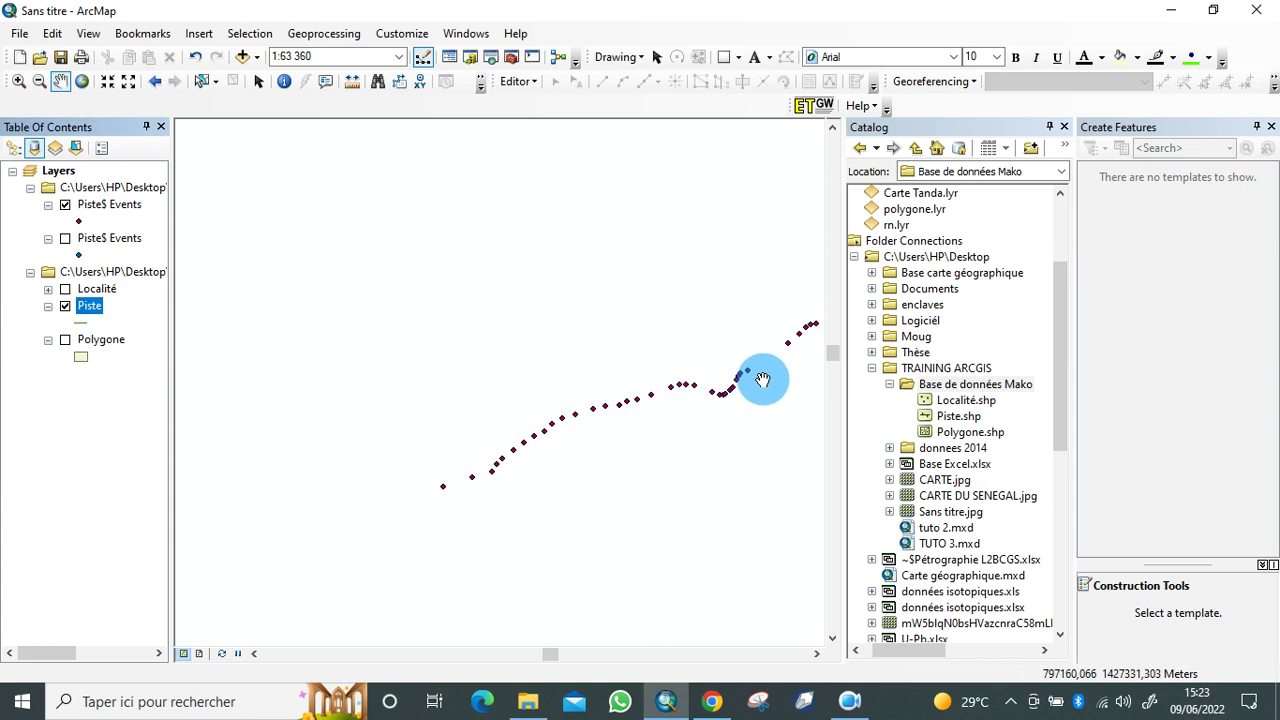
{"action": "left_click", "coordinate": [1065, 127]}
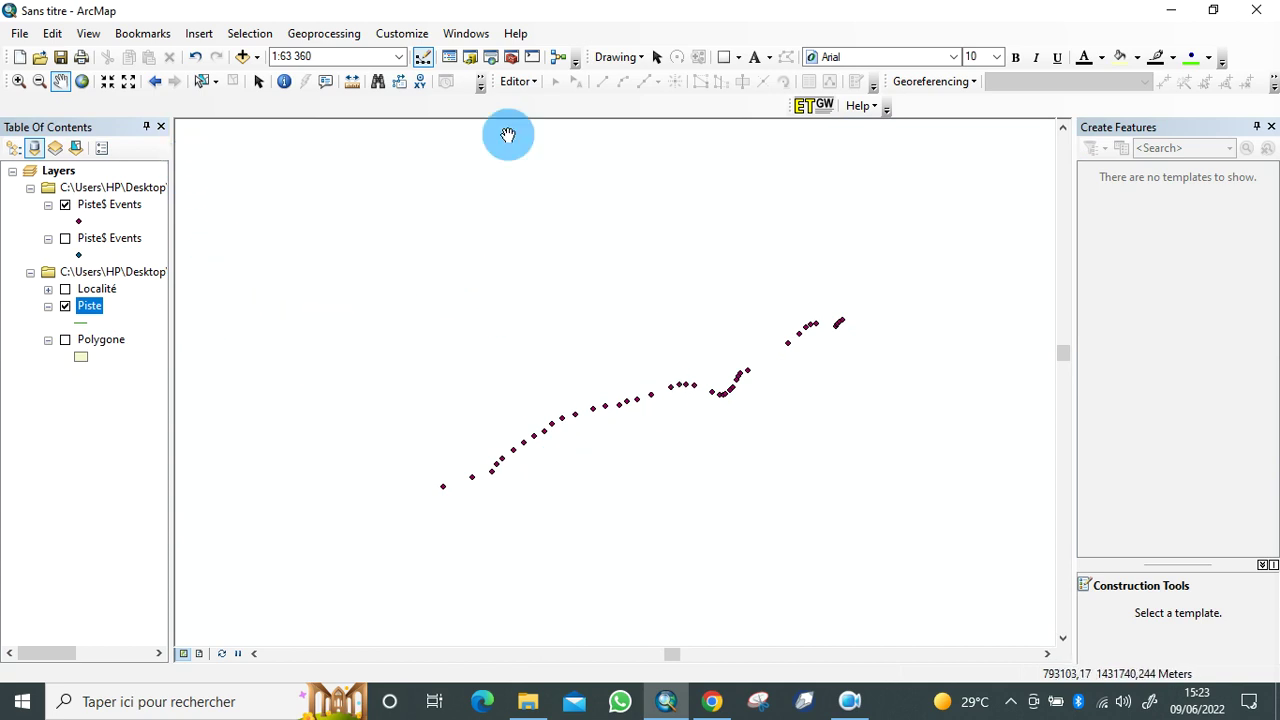
Step: Start an edit session on the Piste layer
{"action": "left_click", "coordinate": [537, 84]}
{"action": "left_click", "coordinate": [551, 105]}
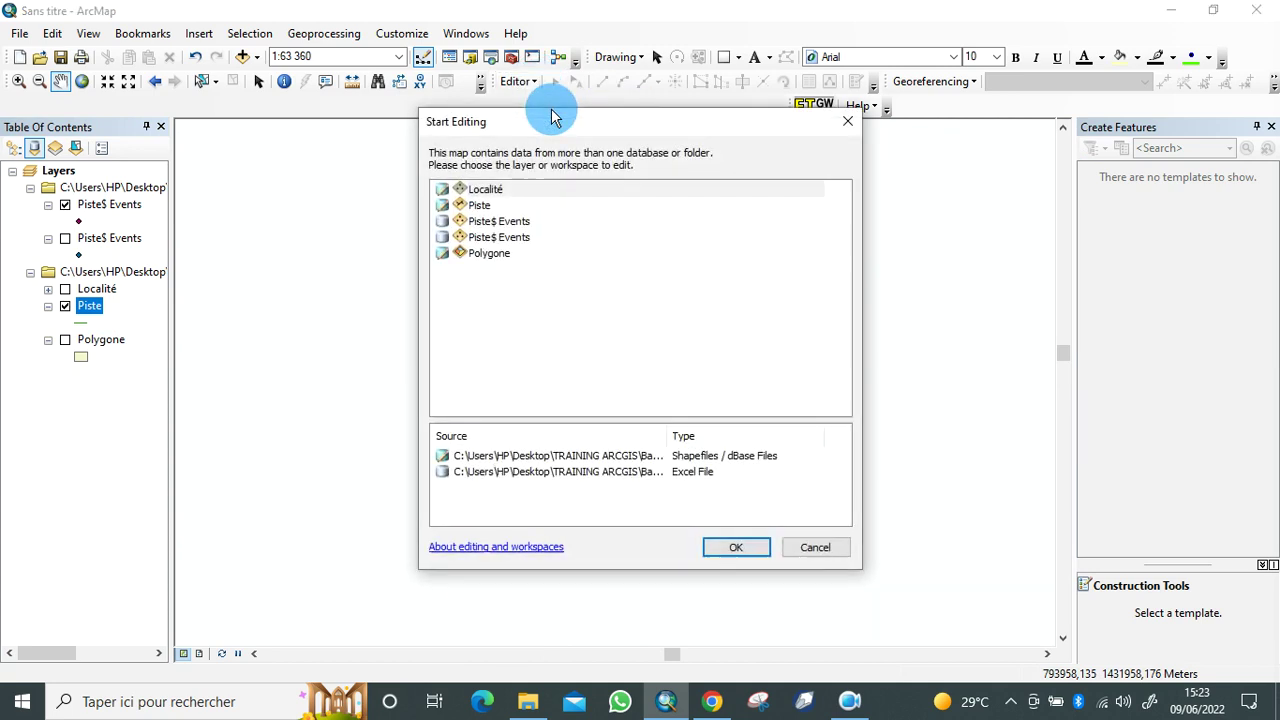
{"action": "left_click", "coordinate": [476, 207]}
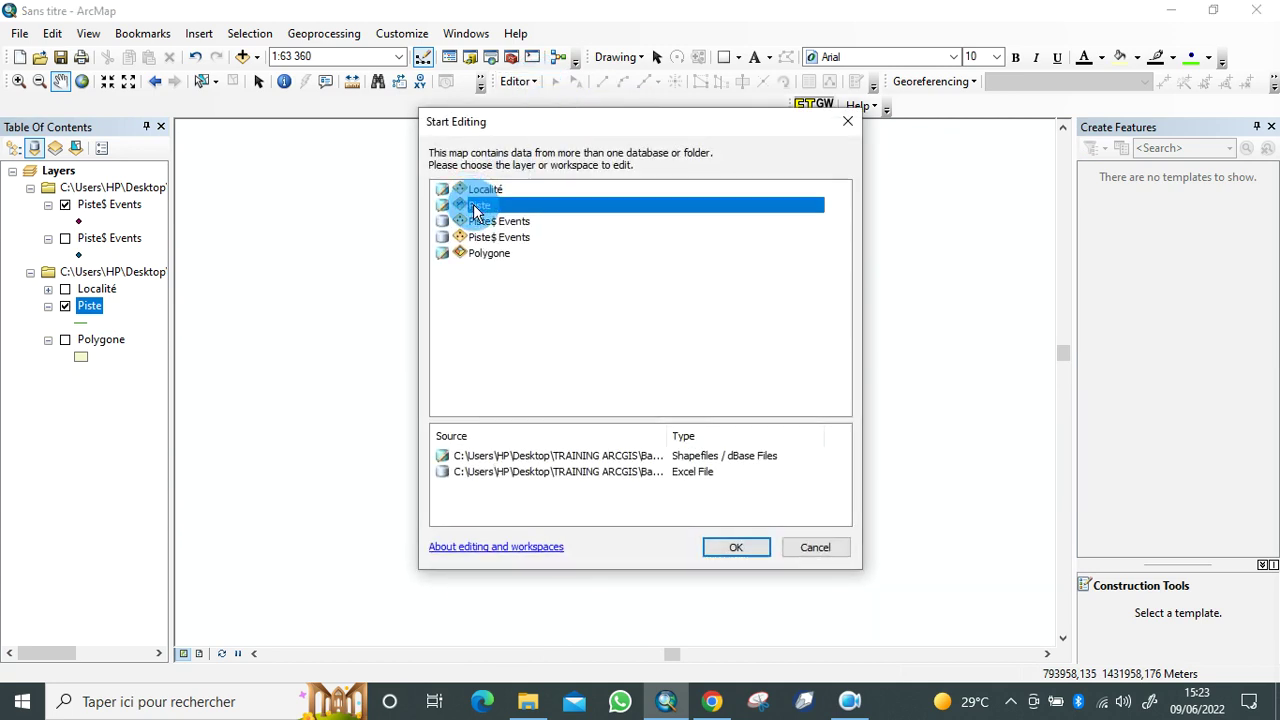
{"action": "left_click", "coordinate": [736, 548]}
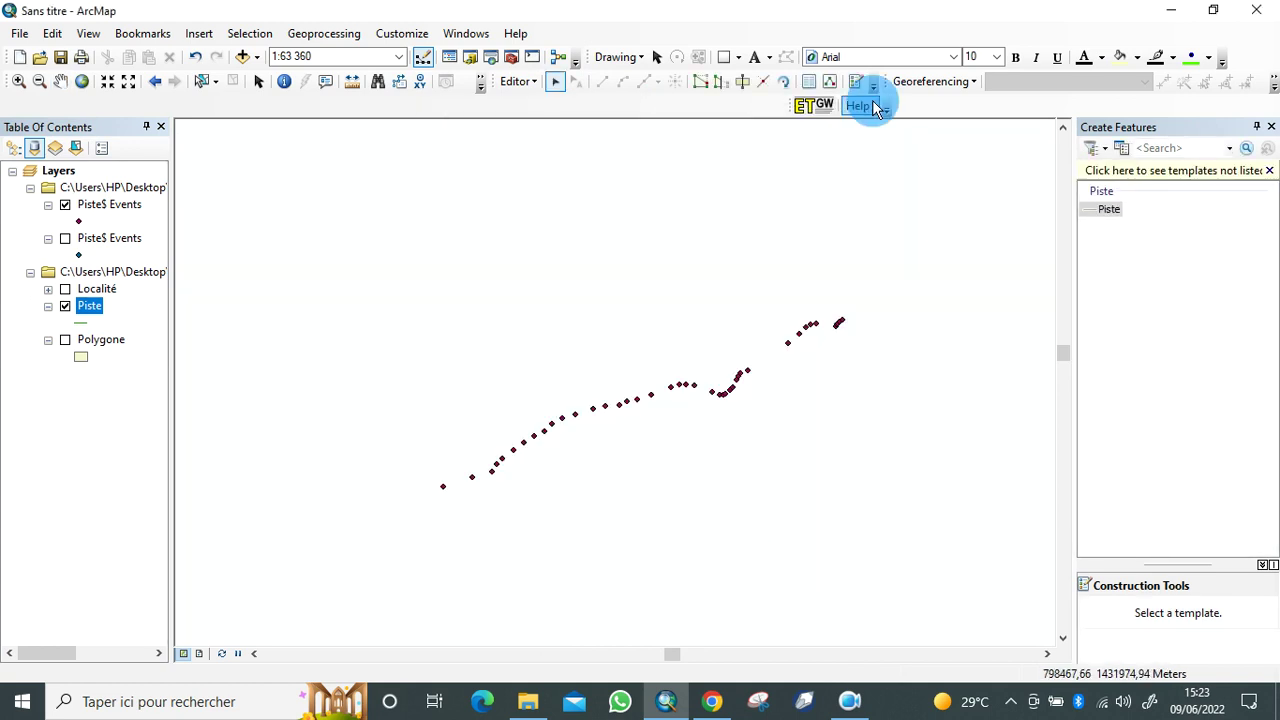
Step: Digitize one Piste line through the Piste$ Events points, from the southwestern end to the northeastern end
{"action": "left_click", "coordinate": [1106, 216]}
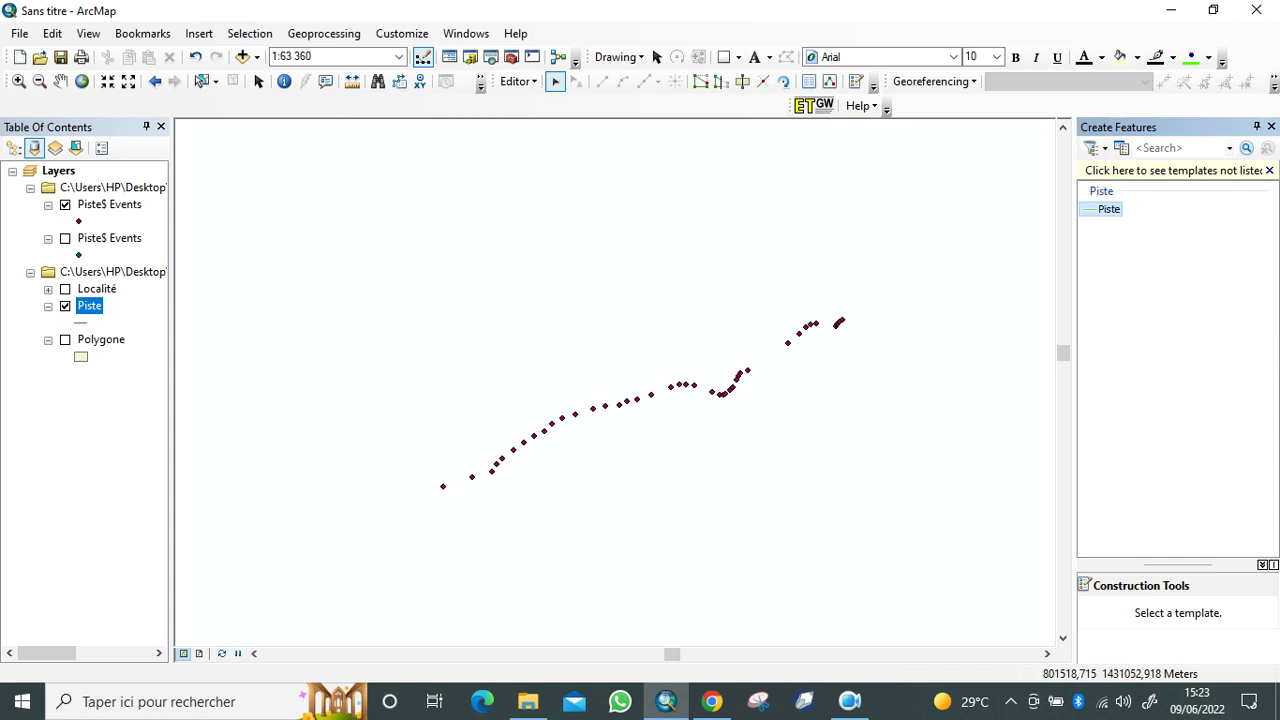
{"action": "left_click", "coordinate": [443, 488]}
{"action": "left_click", "coordinate": [472, 478]}
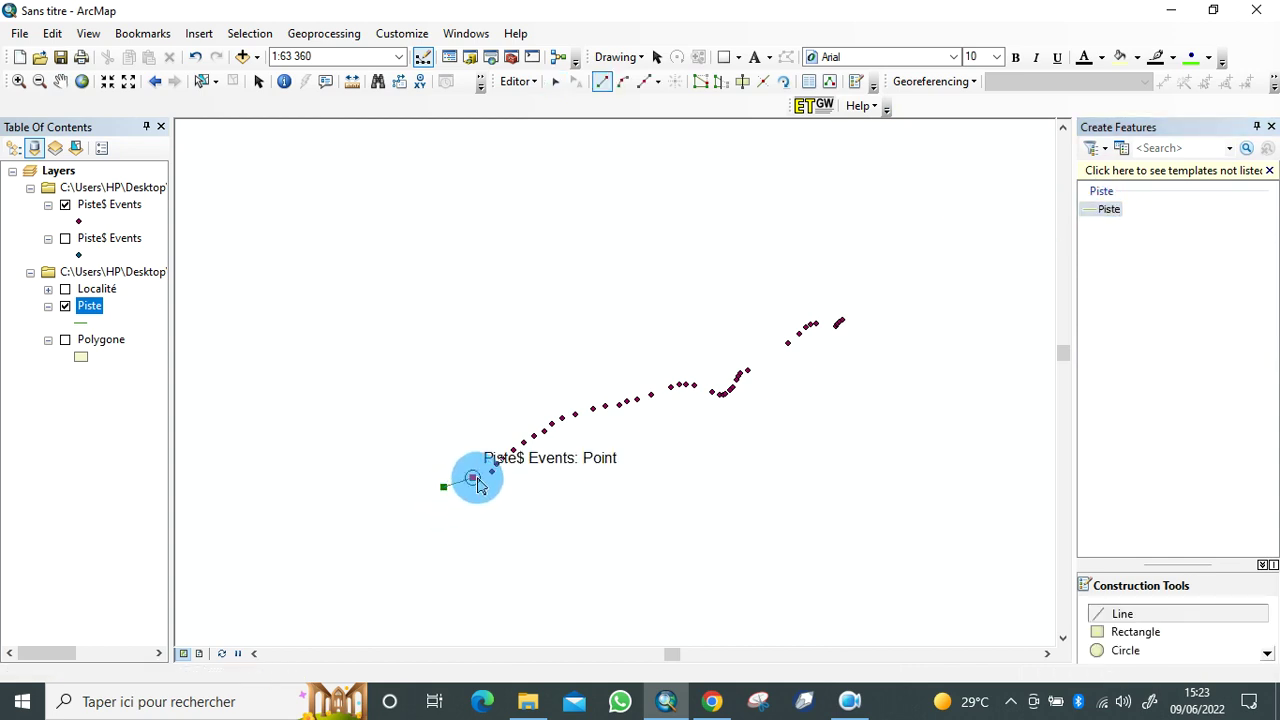
{"action": "left_click", "coordinate": [496, 464]}
{"action": "left_click", "coordinate": [534, 436]}
{"action": "left_click", "coordinate": [605, 406]}
{"action": "left_click", "coordinate": [686, 386]}
{"action": "left_click", "coordinate": [724, 393]}
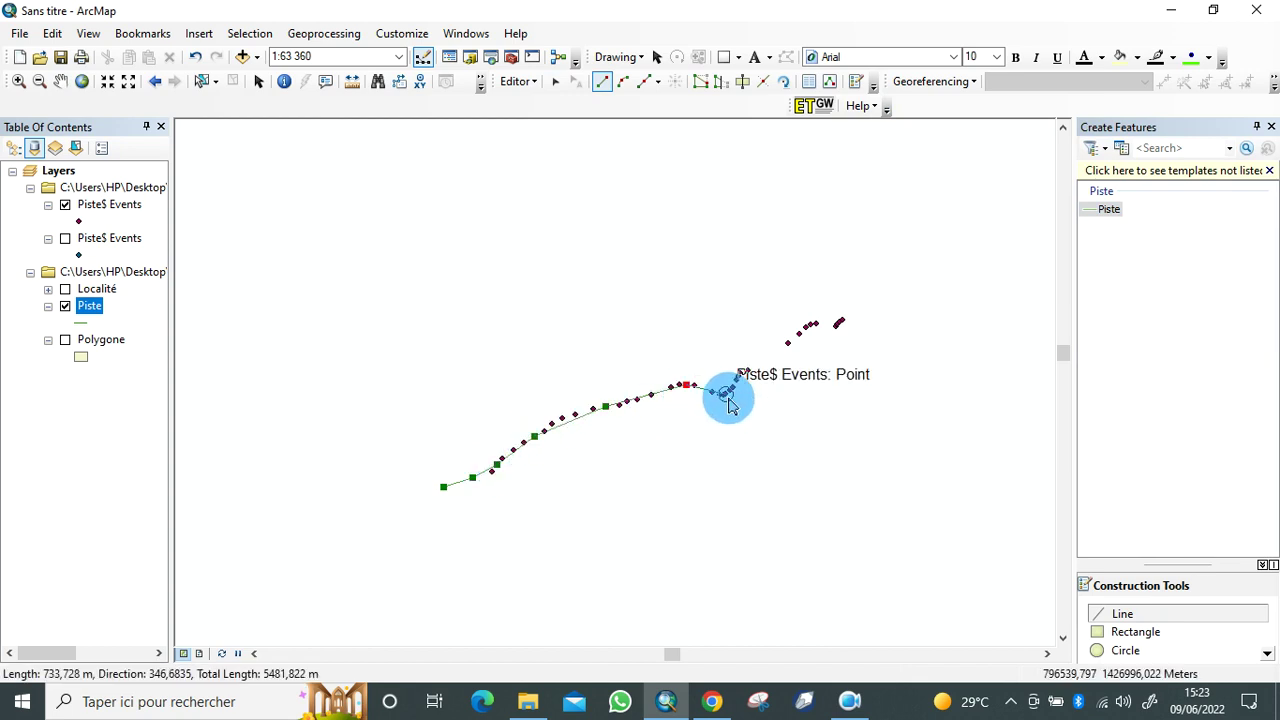
{"action": "left_click", "coordinate": [786, 345]}
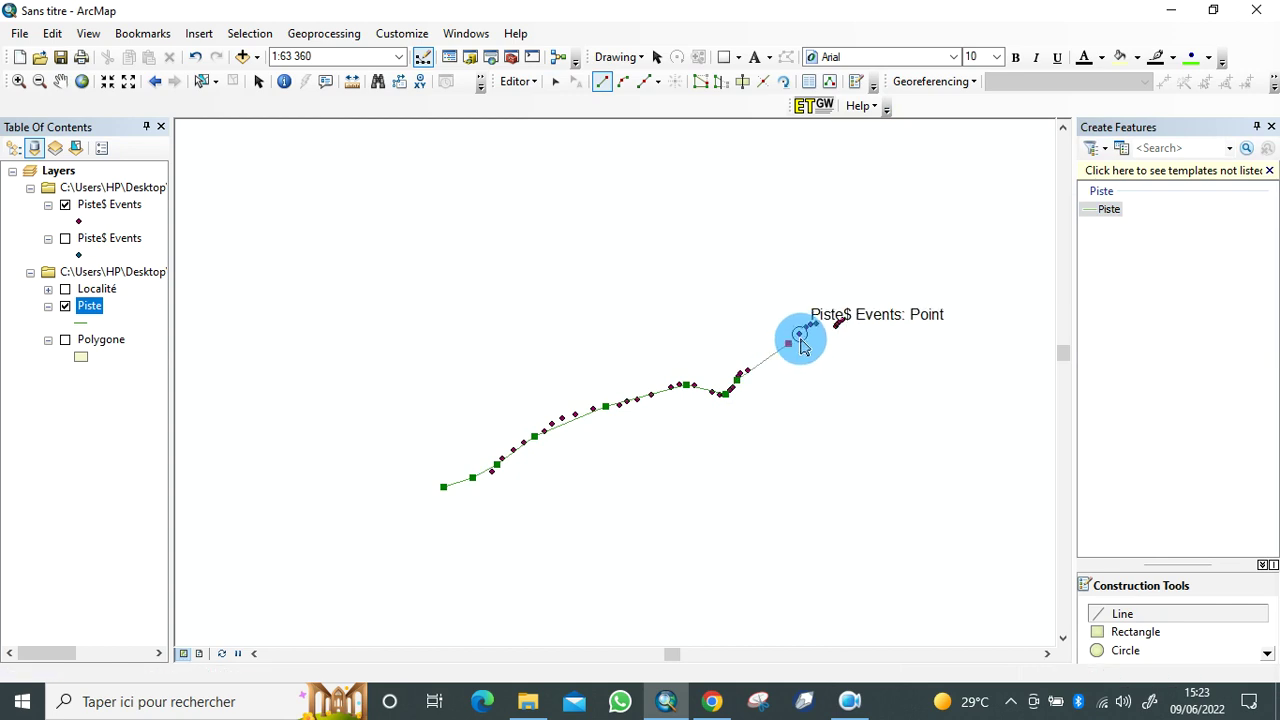
{"action": "left_click", "coordinate": [843, 323]}
{"action": "left_click", "coordinate": [843, 323]}
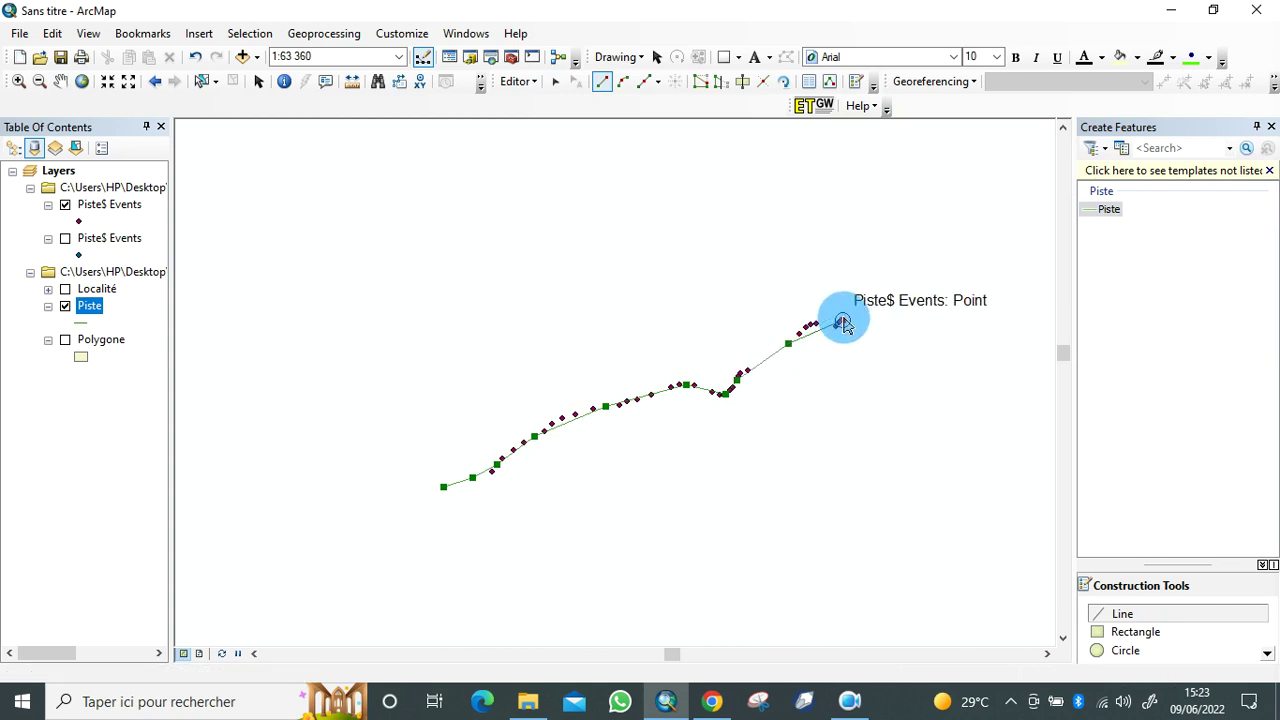
{"action": "double_click", "coordinate": [843, 323]}
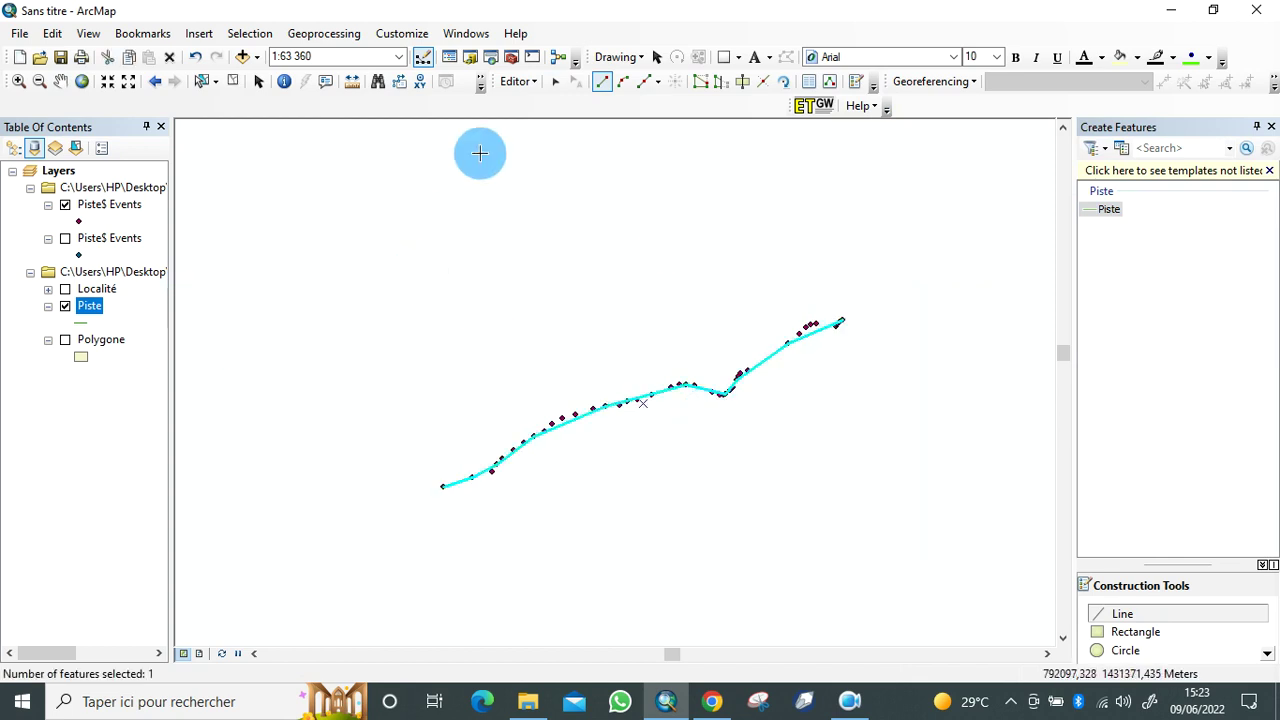
Step: Stop editing the Piste layer and save the edits
{"action": "left_click", "coordinate": [530, 82]}
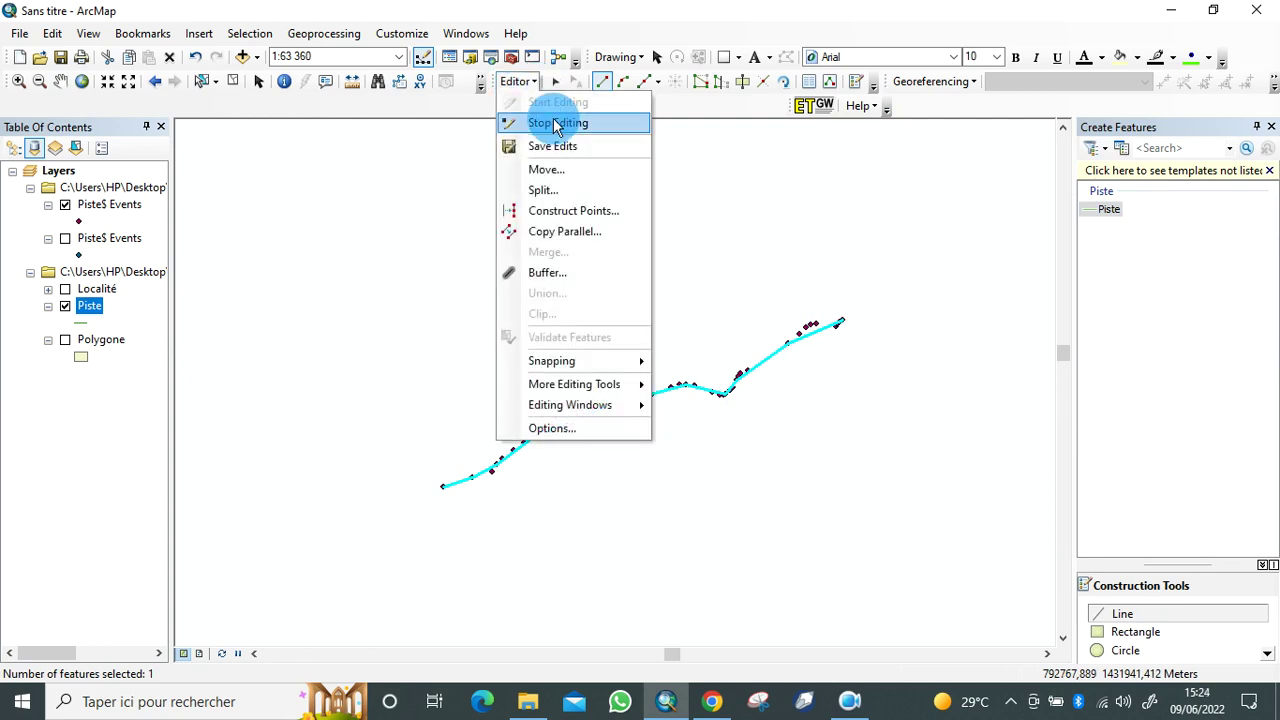
{"action": "left_click", "coordinate": [557, 124]}
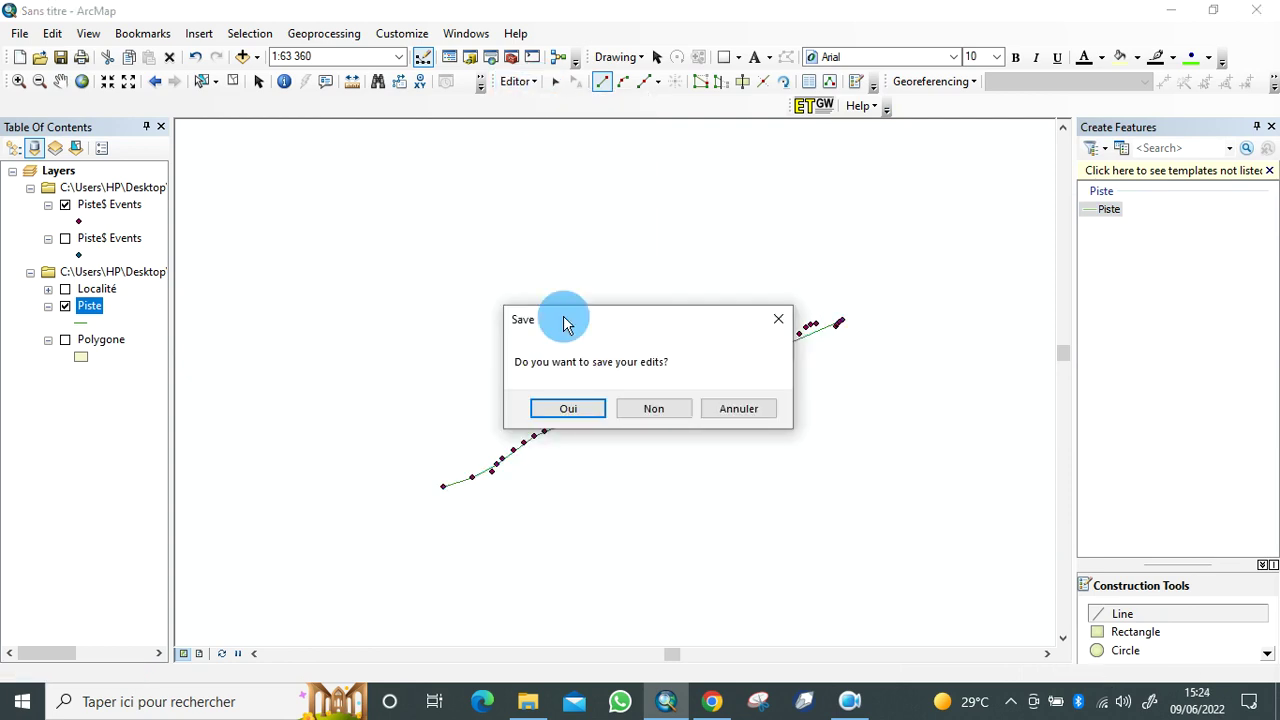
{"action": "left_click", "coordinate": [577, 418]}
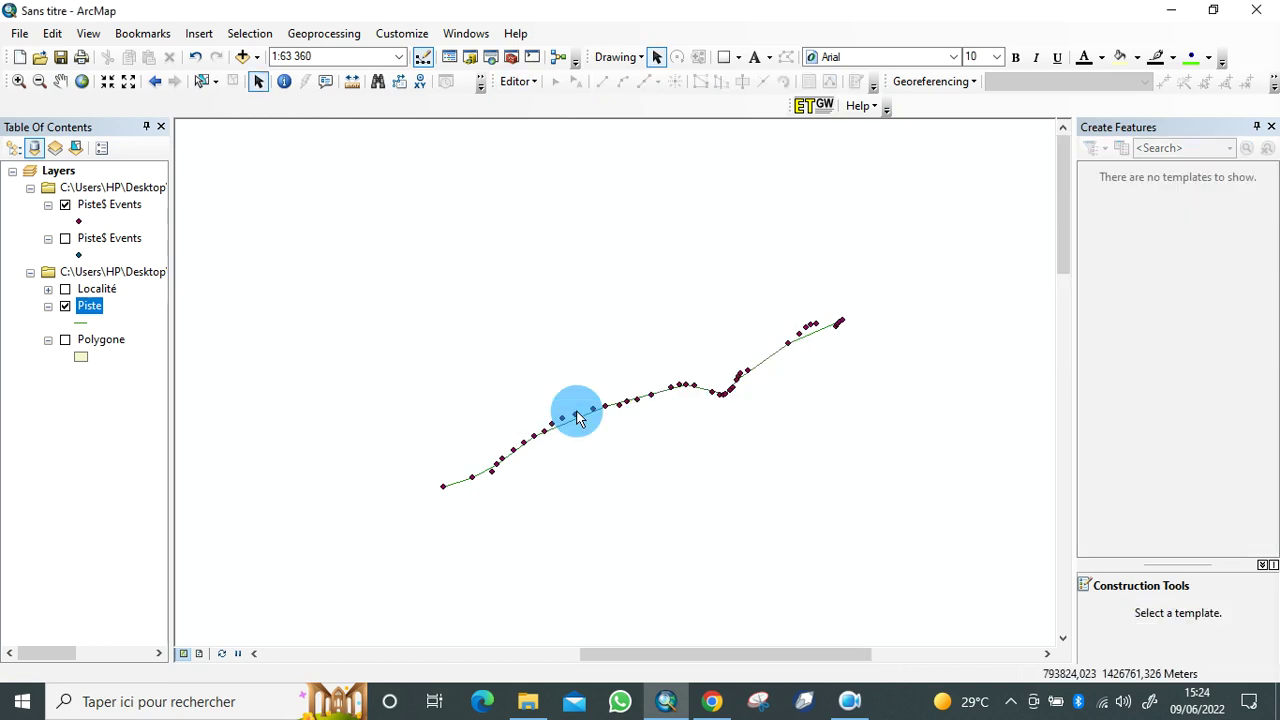
Step: Add a text field named Nom with length 20 to the Piste layer's attribute table
{"action": "left_click", "coordinate": [95, 312]}
{"action": "right_click", "coordinate": [97, 312]}
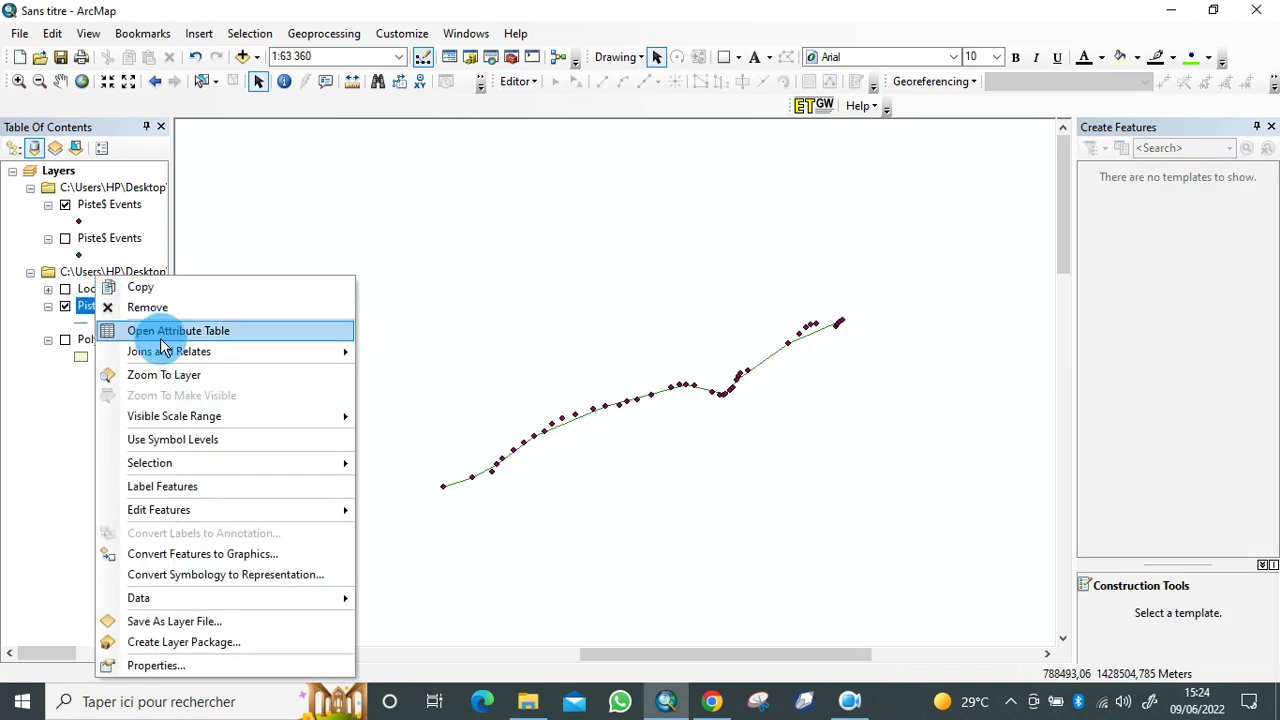
{"action": "left_click", "coordinate": [161, 338]}
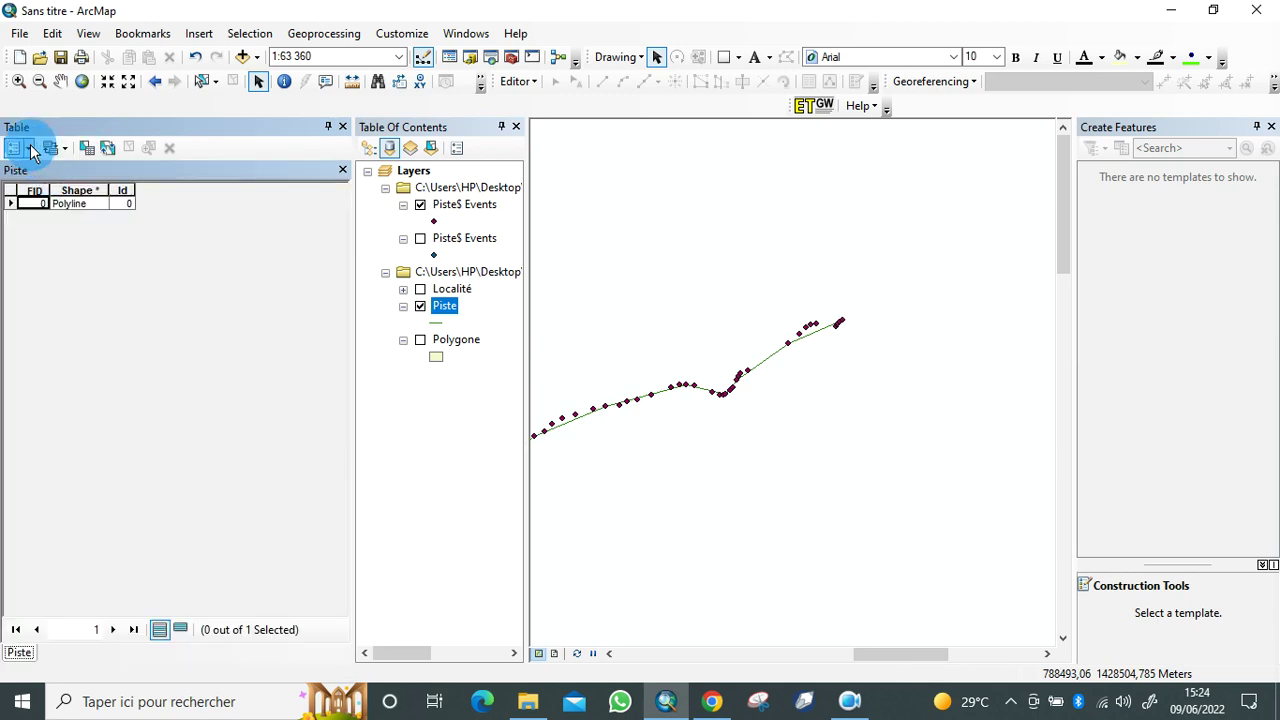
{"action": "left_click", "coordinate": [31, 149]}
{"action": "left_click", "coordinate": [88, 288]}
{"action": "type", "text": "Nom"}
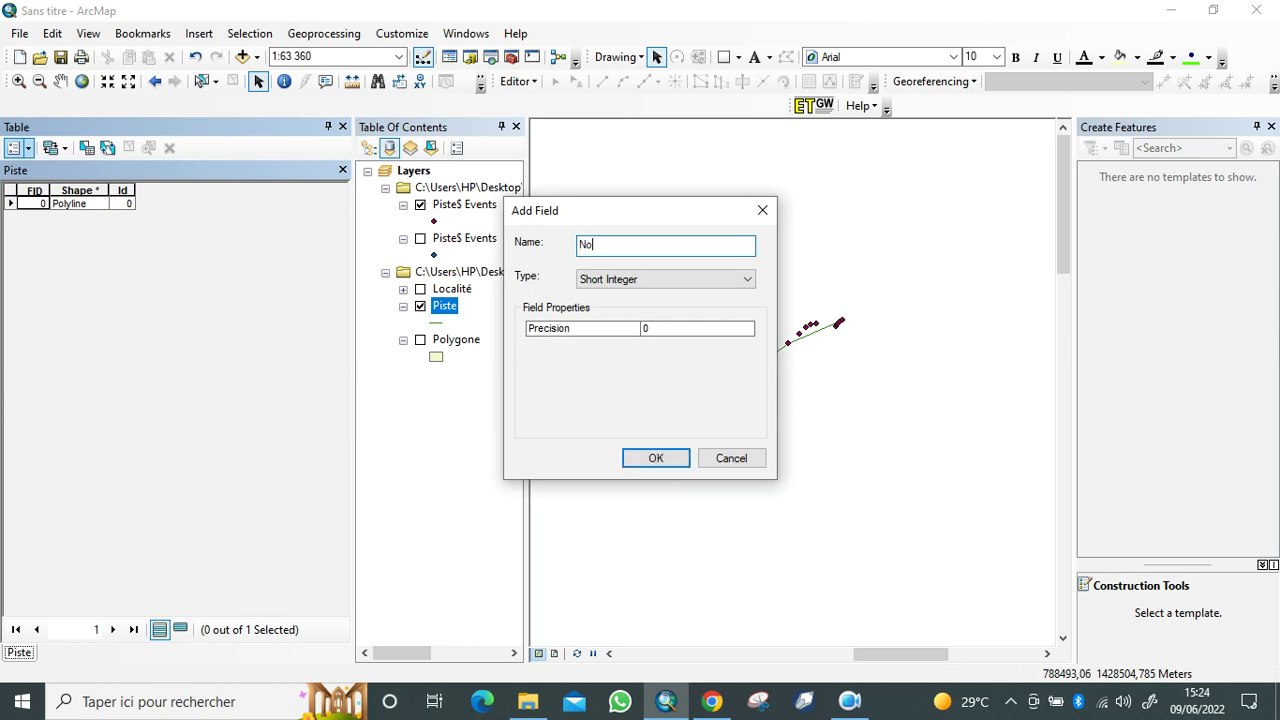
{"action": "left_click", "coordinate": [748, 283]}
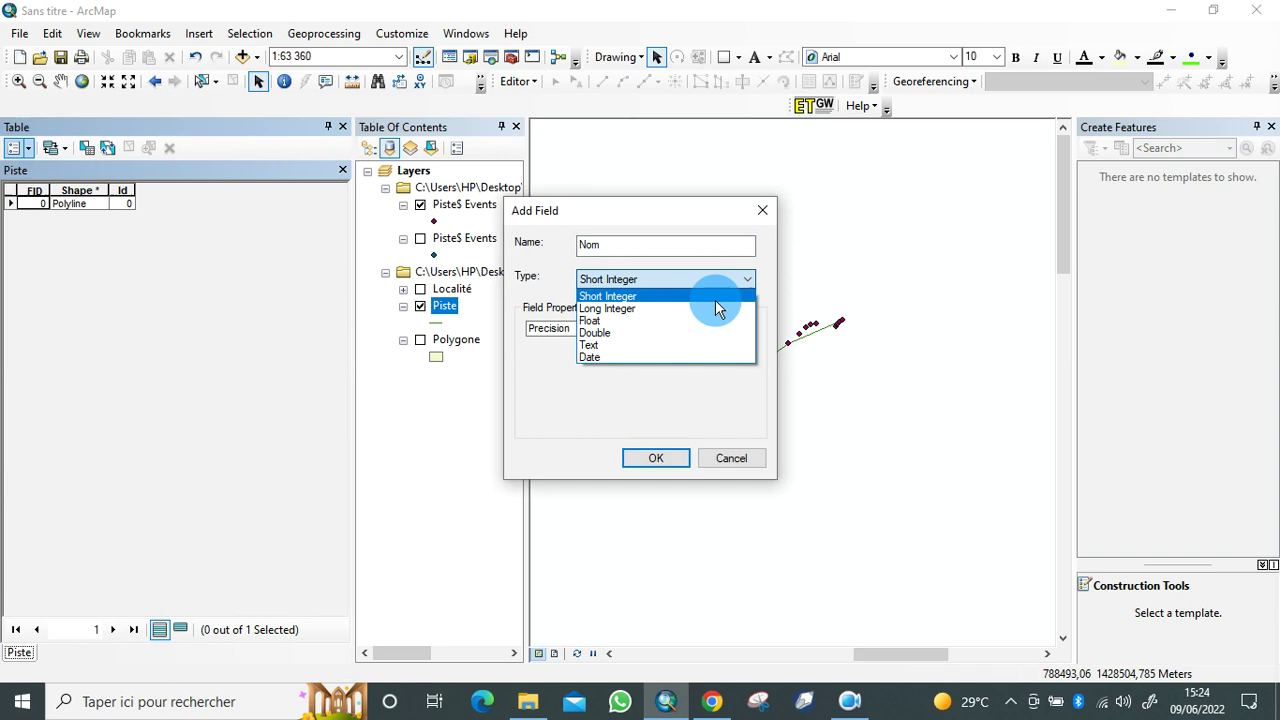
{"action": "left_click", "coordinate": [669, 355]}
{"action": "left_click", "coordinate": [667, 333]}
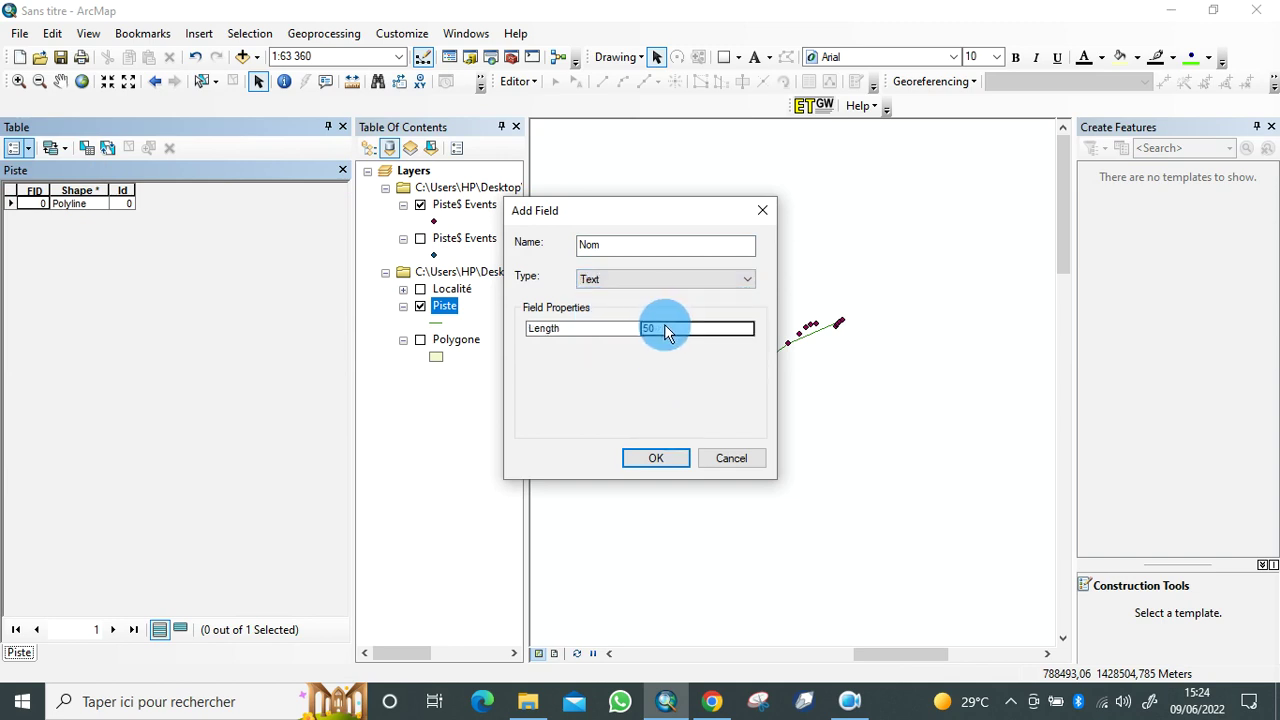
{"action": "type", "text": "2"}
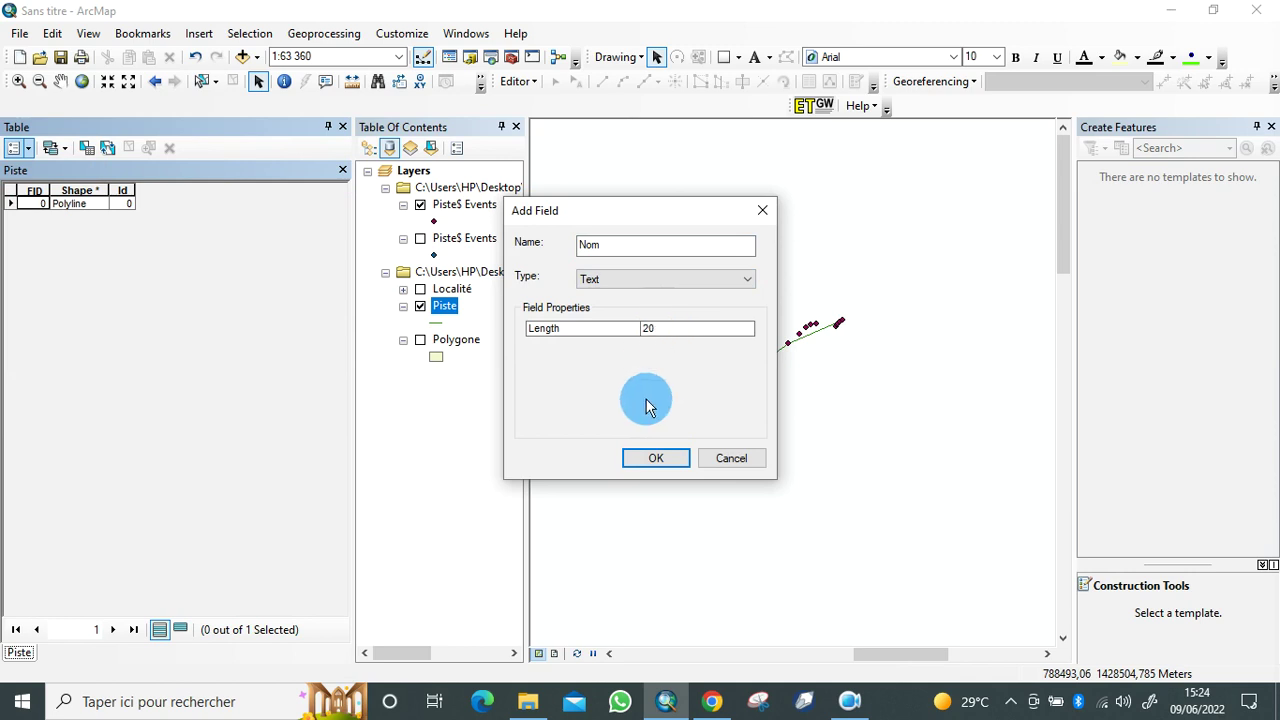
{"action": "left_click", "coordinate": [656, 462]}
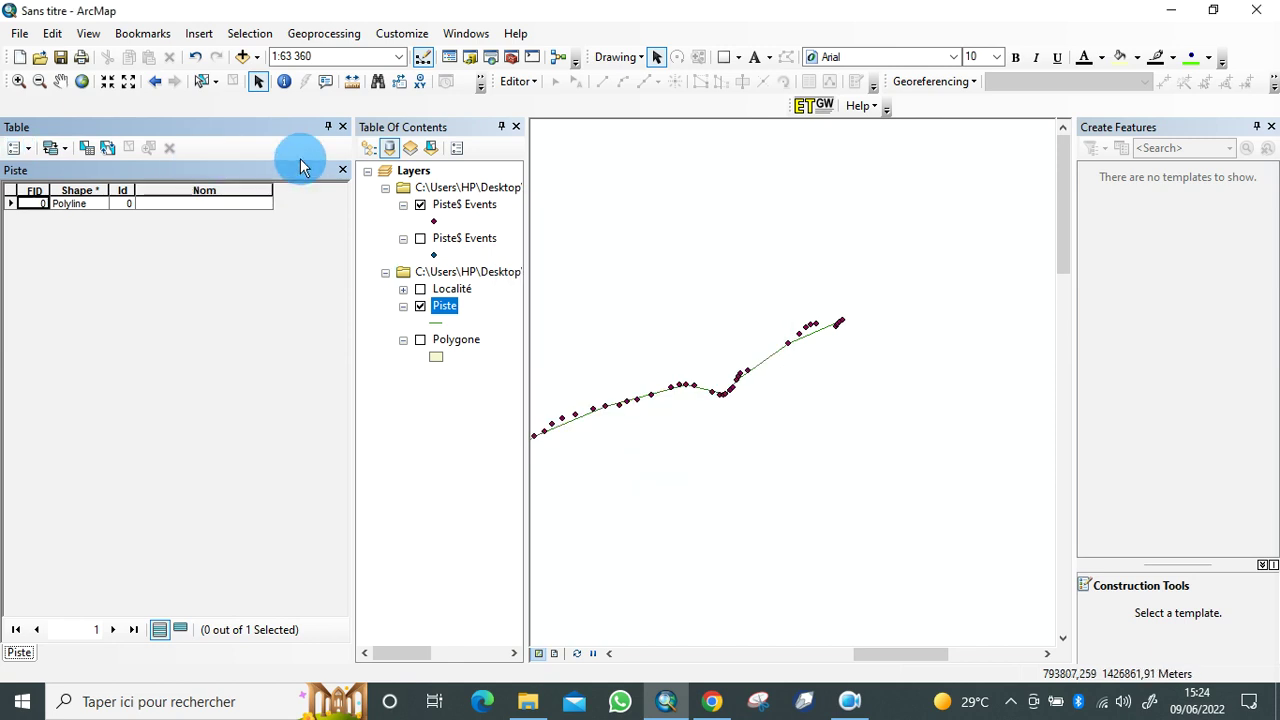
Step: Close the attribute table and start an edit session on the Piste layer
{"action": "left_click", "coordinate": [342, 127]}
{"action": "left_click", "coordinate": [530, 84]}
{"action": "left_click", "coordinate": [546, 108]}
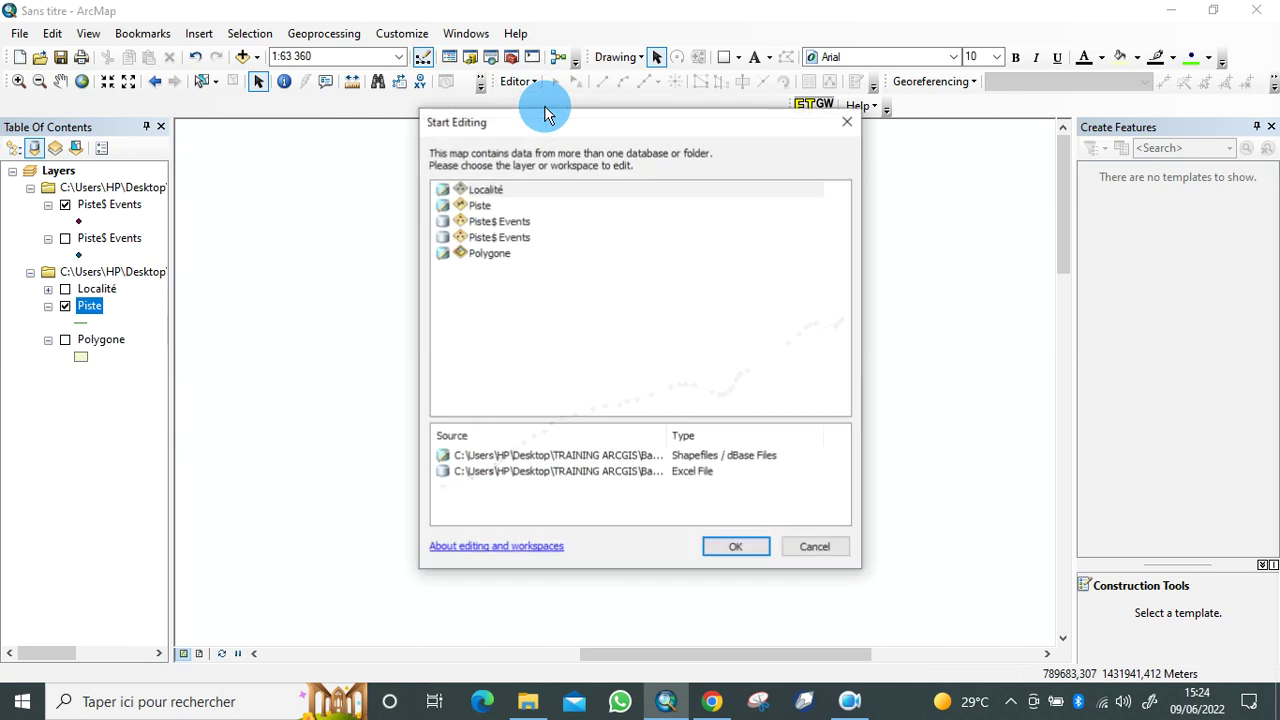
{"action": "left_click", "coordinate": [482, 208]}
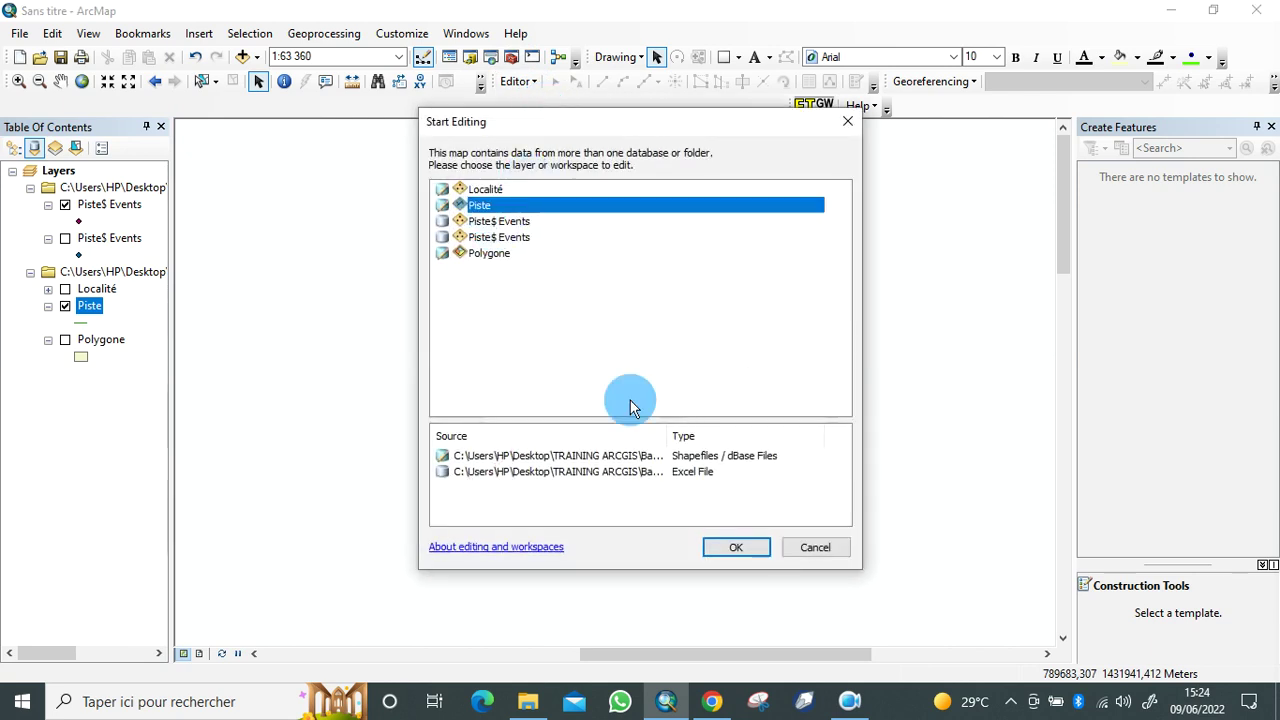
{"action": "left_click", "coordinate": [740, 547]}
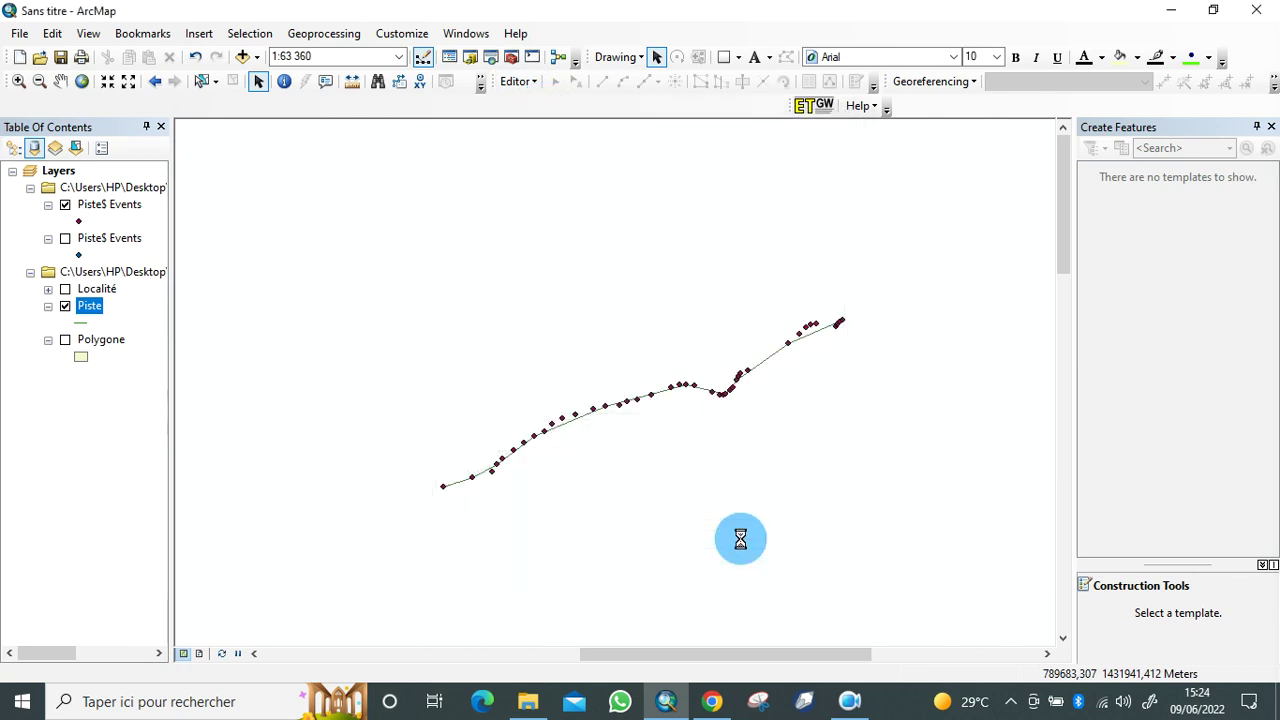
Step: Set the Nom attribute of the Piste line to "Piste Mako" in the layer's attribute table
{"action": "left_click", "coordinate": [90, 305]}
{"action": "right_click", "coordinate": [90, 307]}
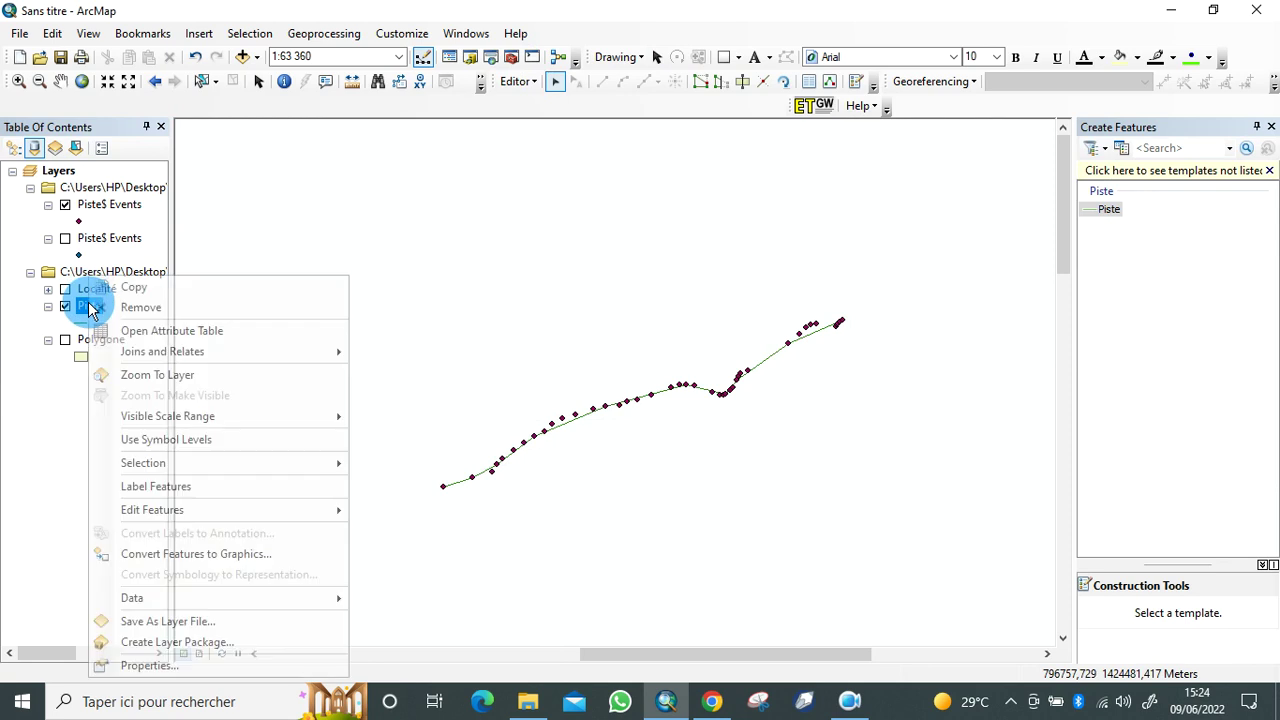
{"action": "left_click", "coordinate": [180, 340]}
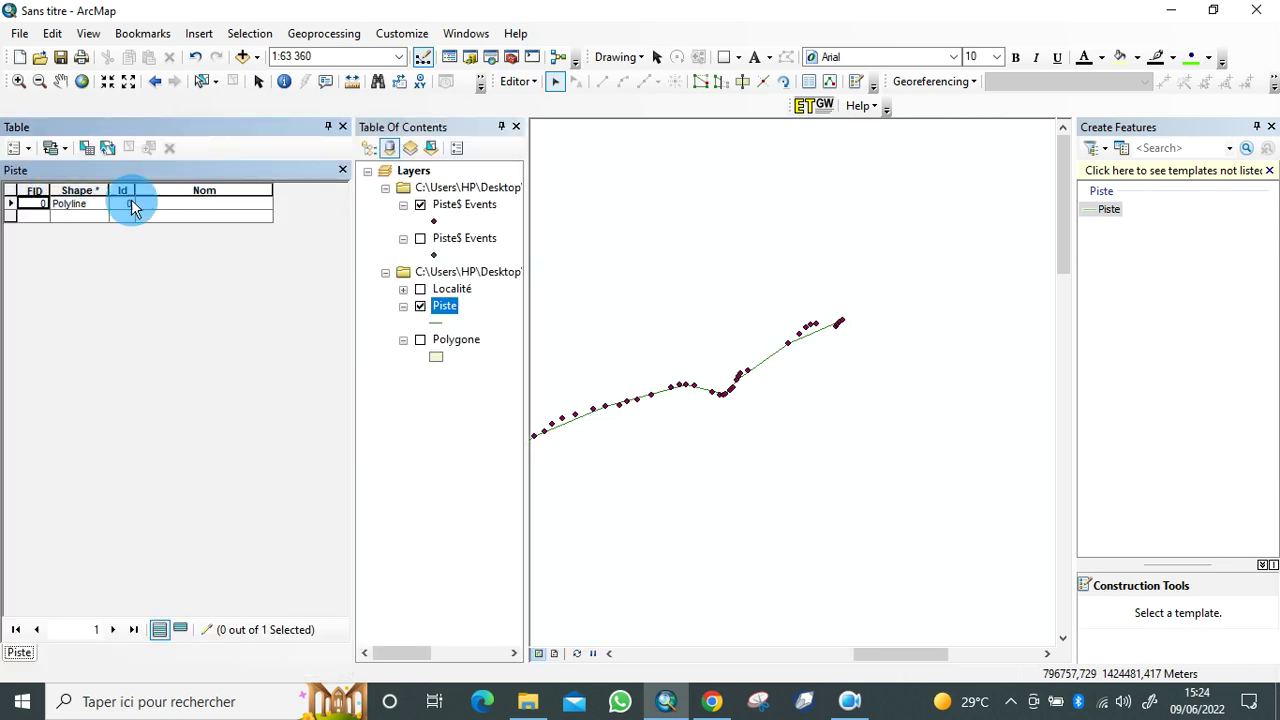
{"action": "left_click", "coordinate": [205, 207]}
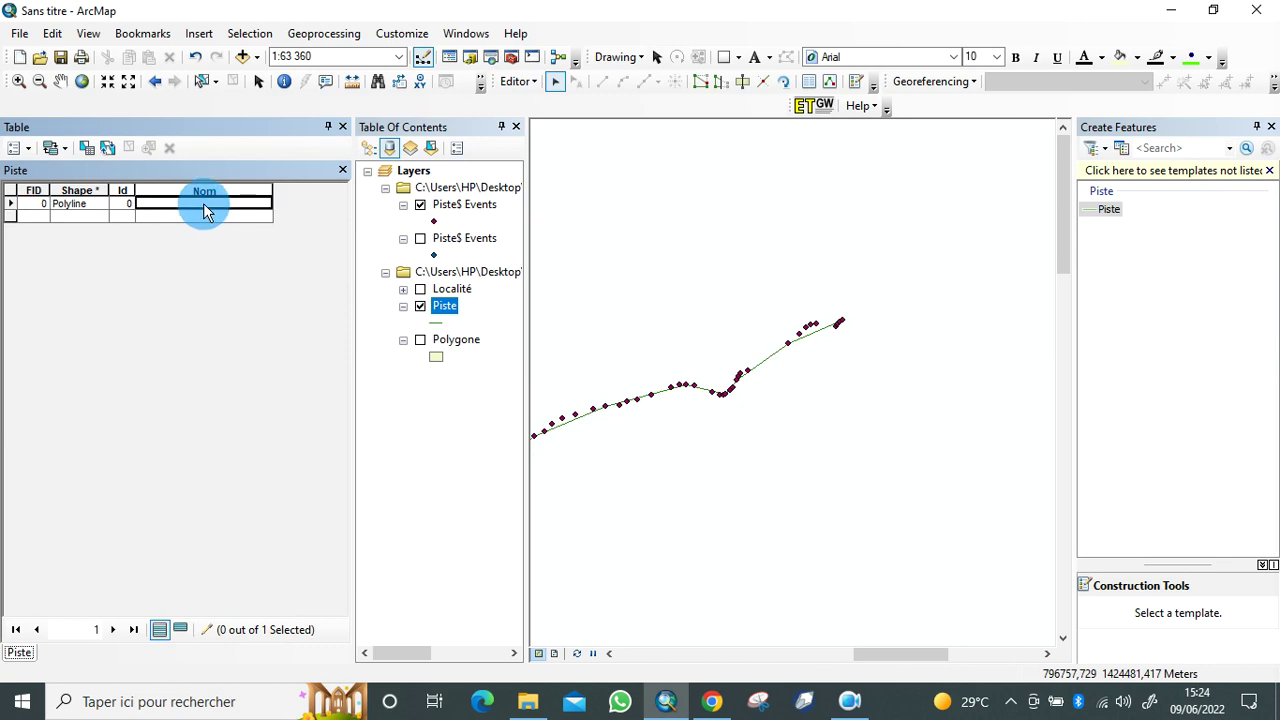
{"action": "type", "text": "Piste Mako Kouloutou"}
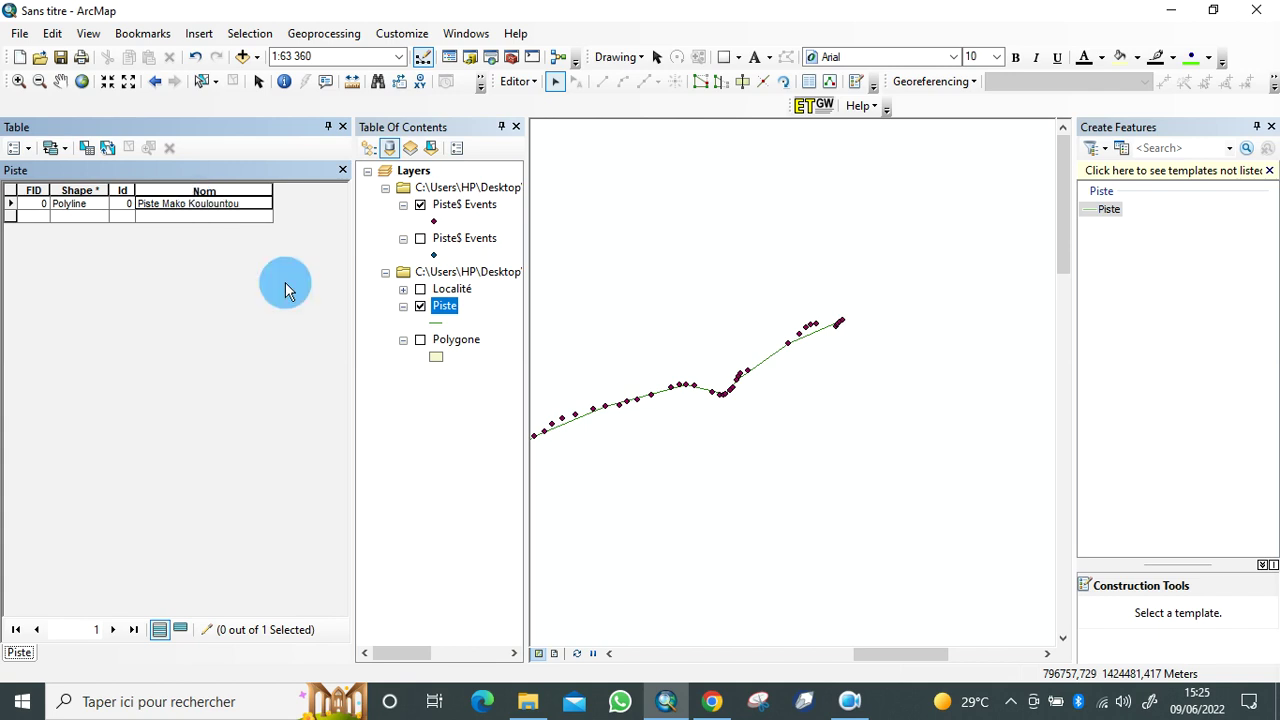
{"action": "left_click", "coordinate": [343, 128]}
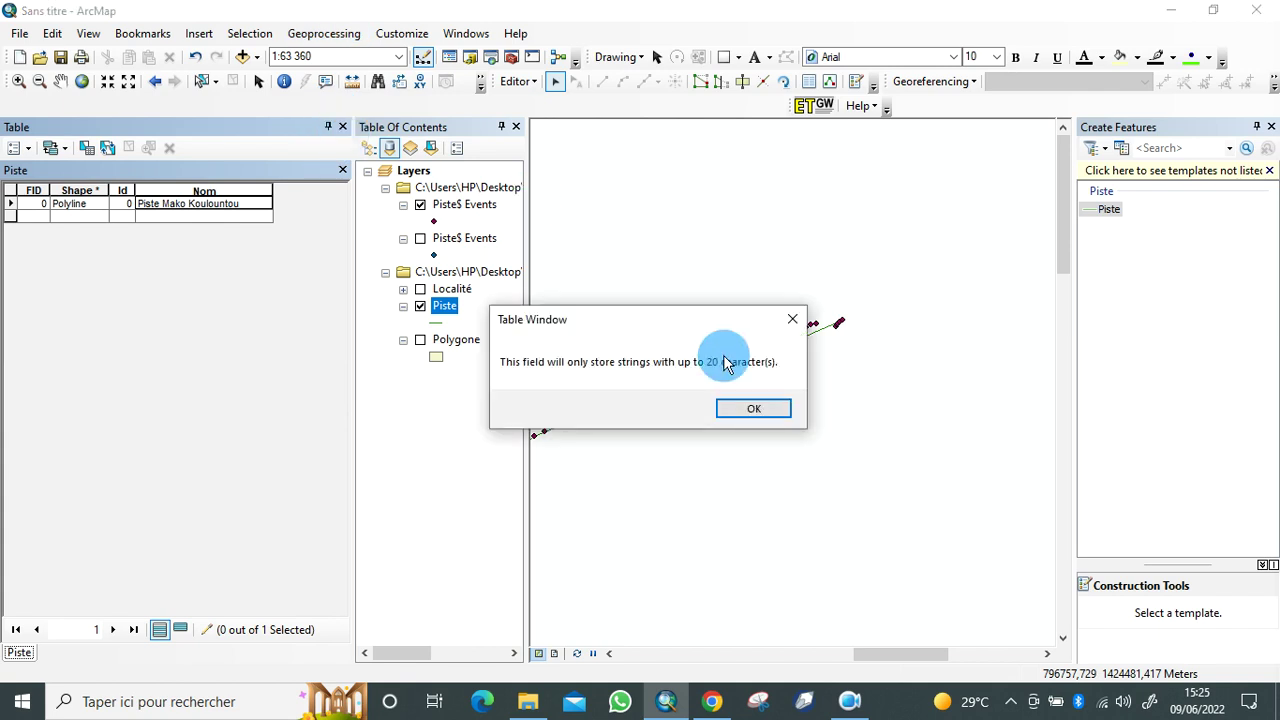
{"action": "left_click", "coordinate": [778, 415]}
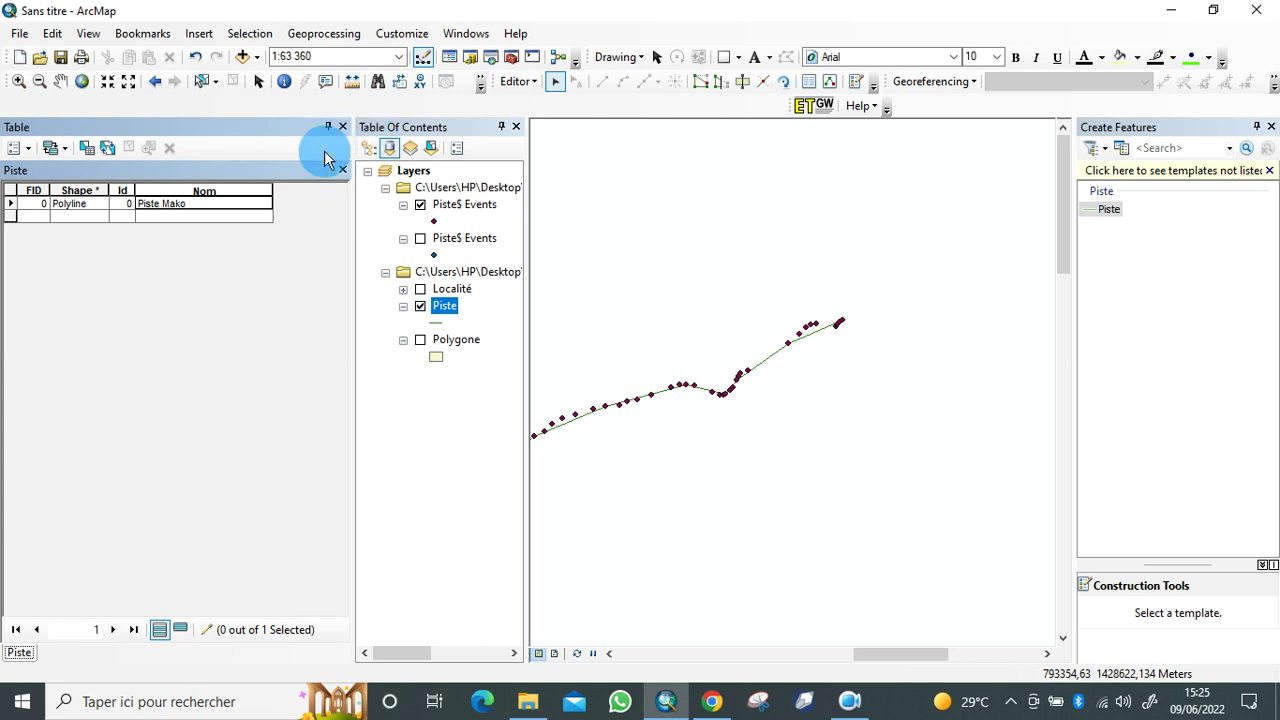
{"action": "left_click", "coordinate": [343, 128]}
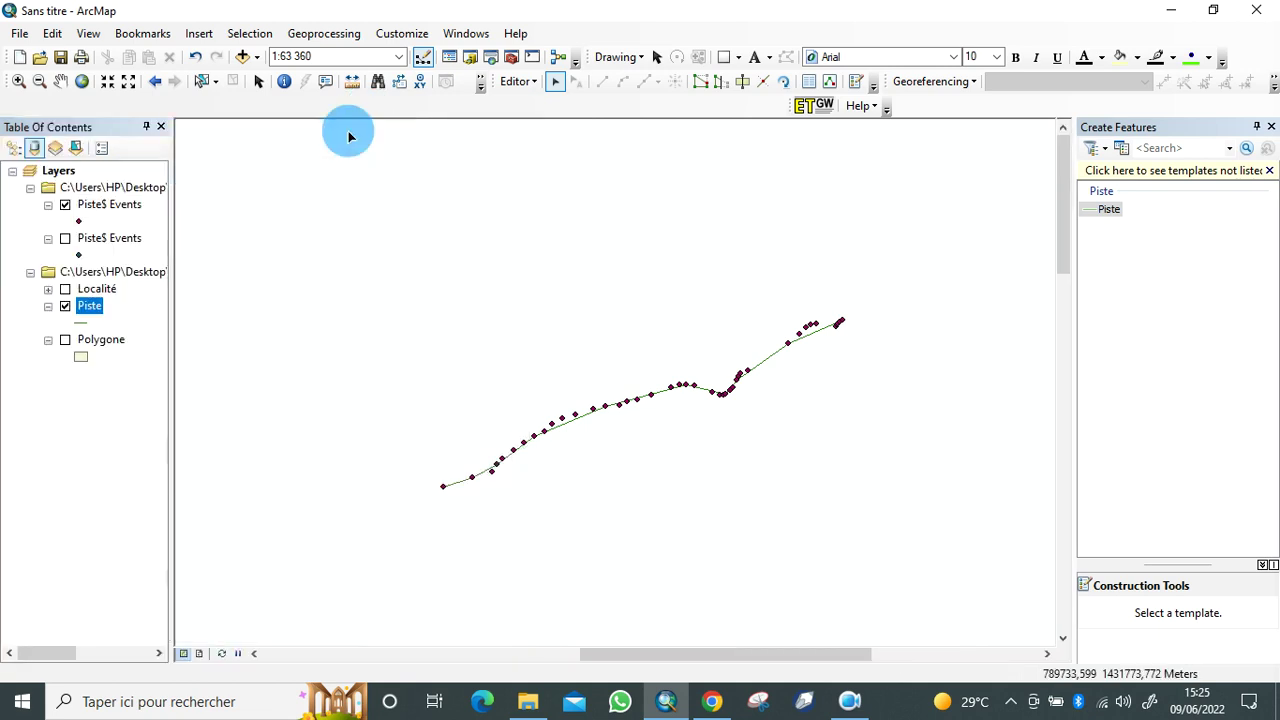
Step: Stop editing the Piste layer and save the attribute edits
{"action": "left_click", "coordinate": [520, 81]}
{"action": "left_click", "coordinate": [541, 123]}
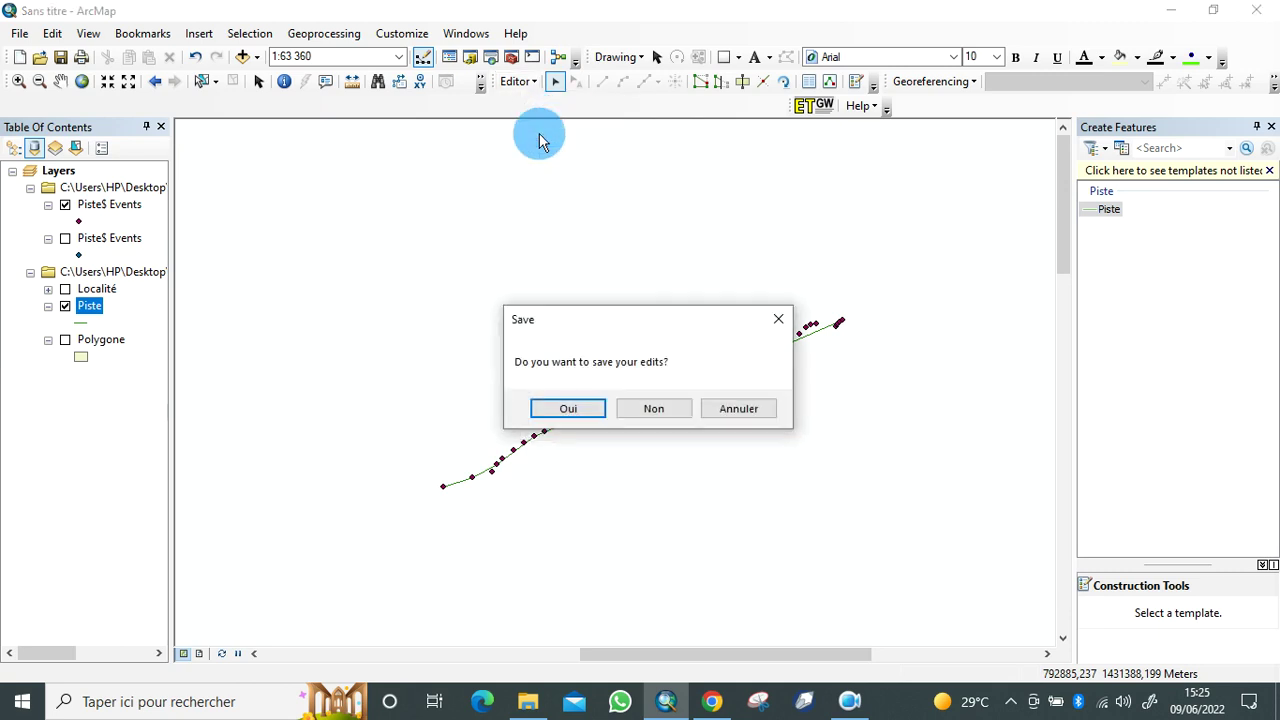
{"action": "left_click", "coordinate": [566, 408]}
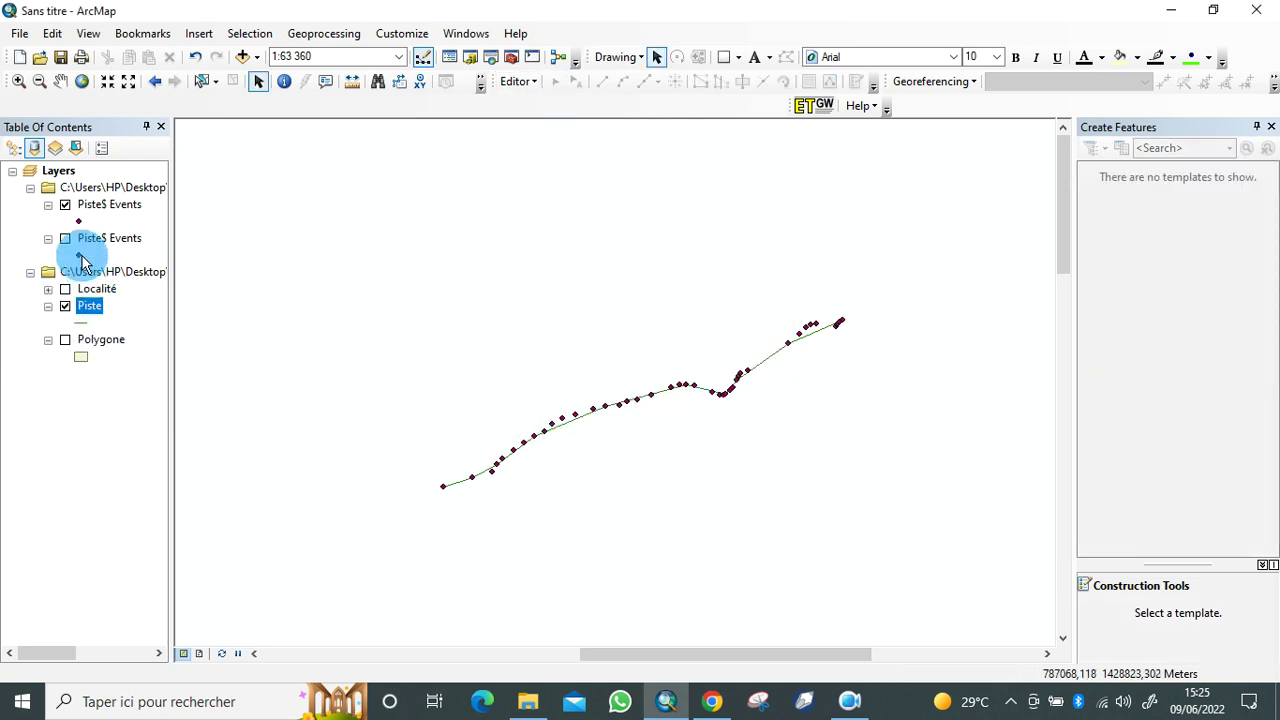
Step: Remove the displayed Piste$ Events point layer from the map
{"action": "left_click", "coordinate": [97, 206]}
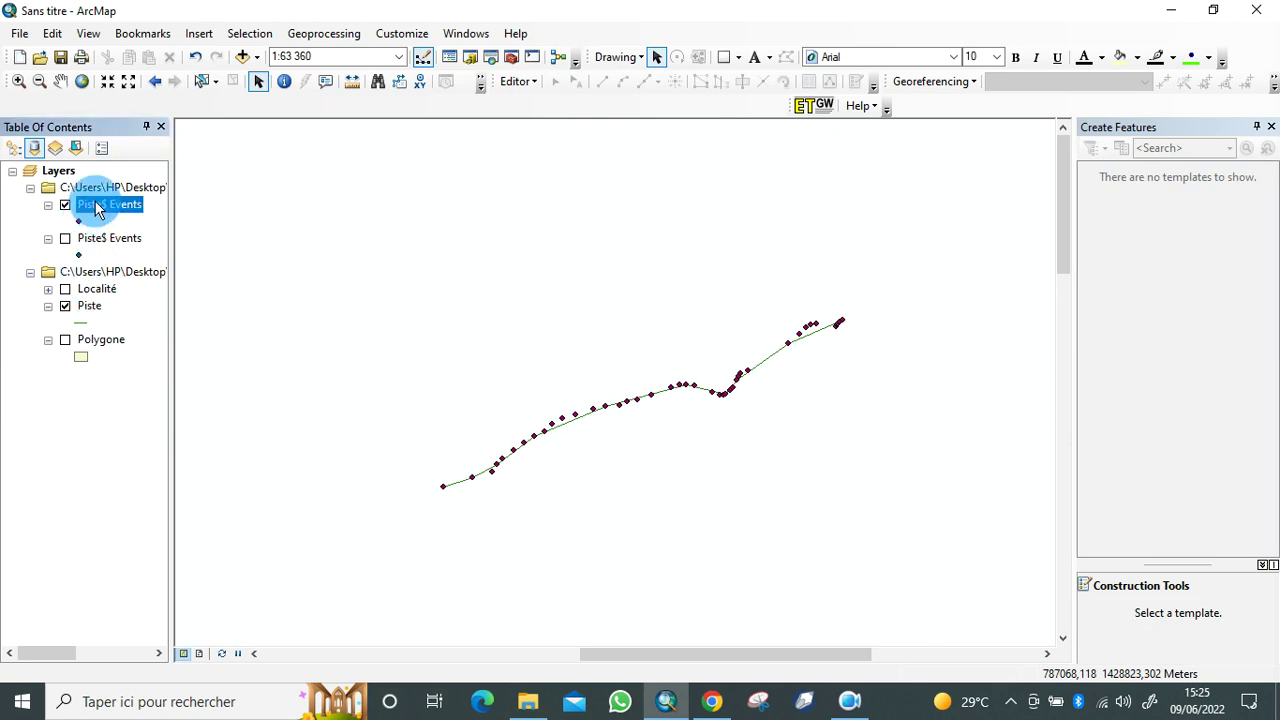
{"action": "right_click", "coordinate": [97, 206]}
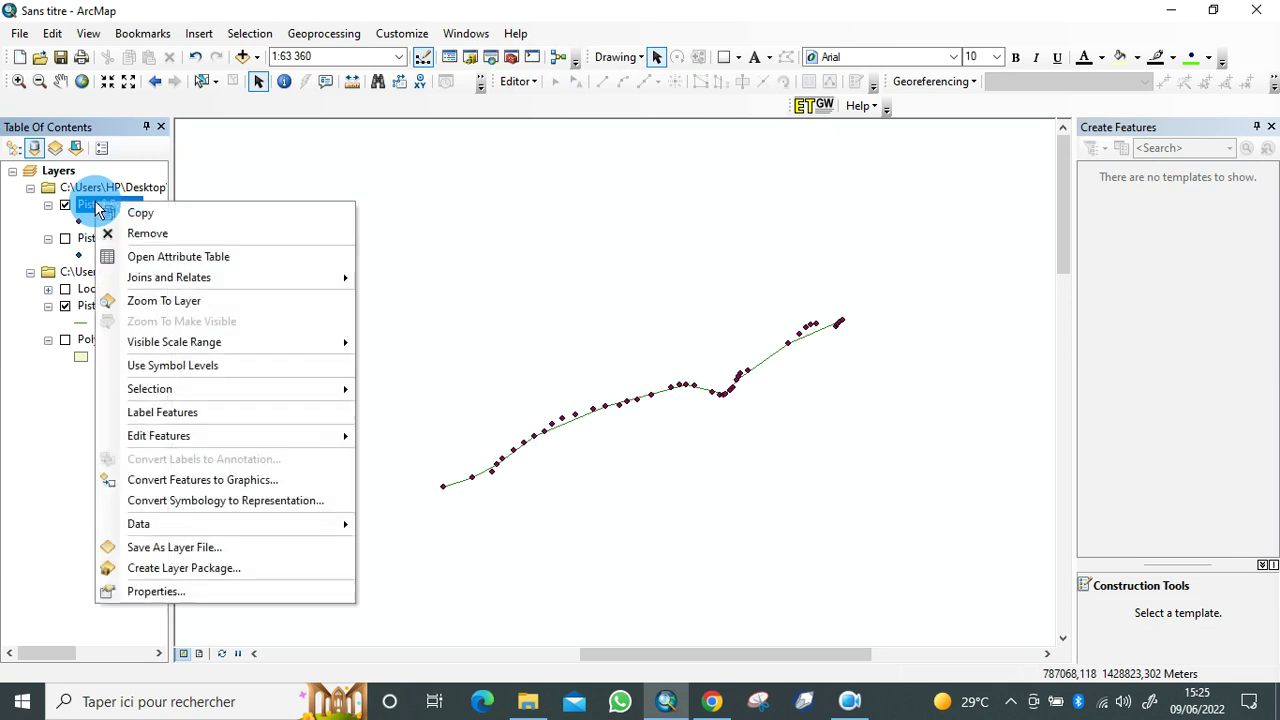
{"action": "left_click", "coordinate": [159, 240]}
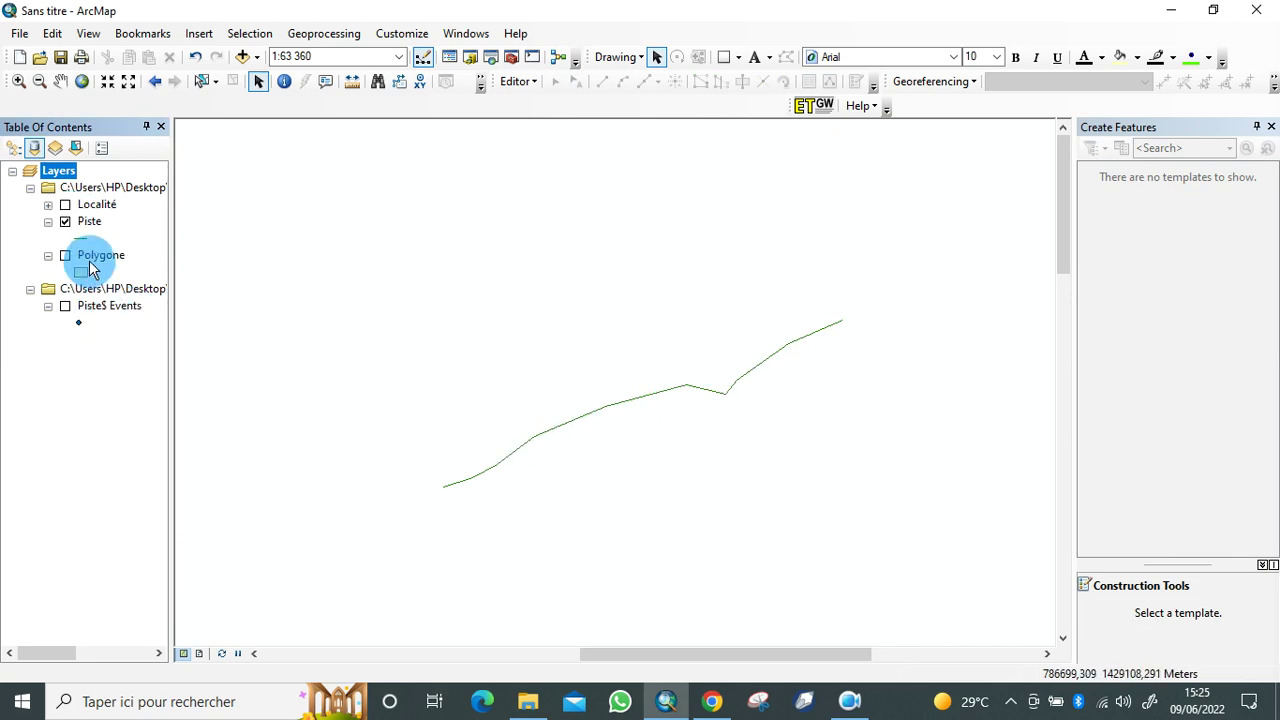
Step: Turn on the Localité and Polygone layers to examine them together with the Piste line across the whole map
{"action": "left_click", "coordinate": [65, 204]}
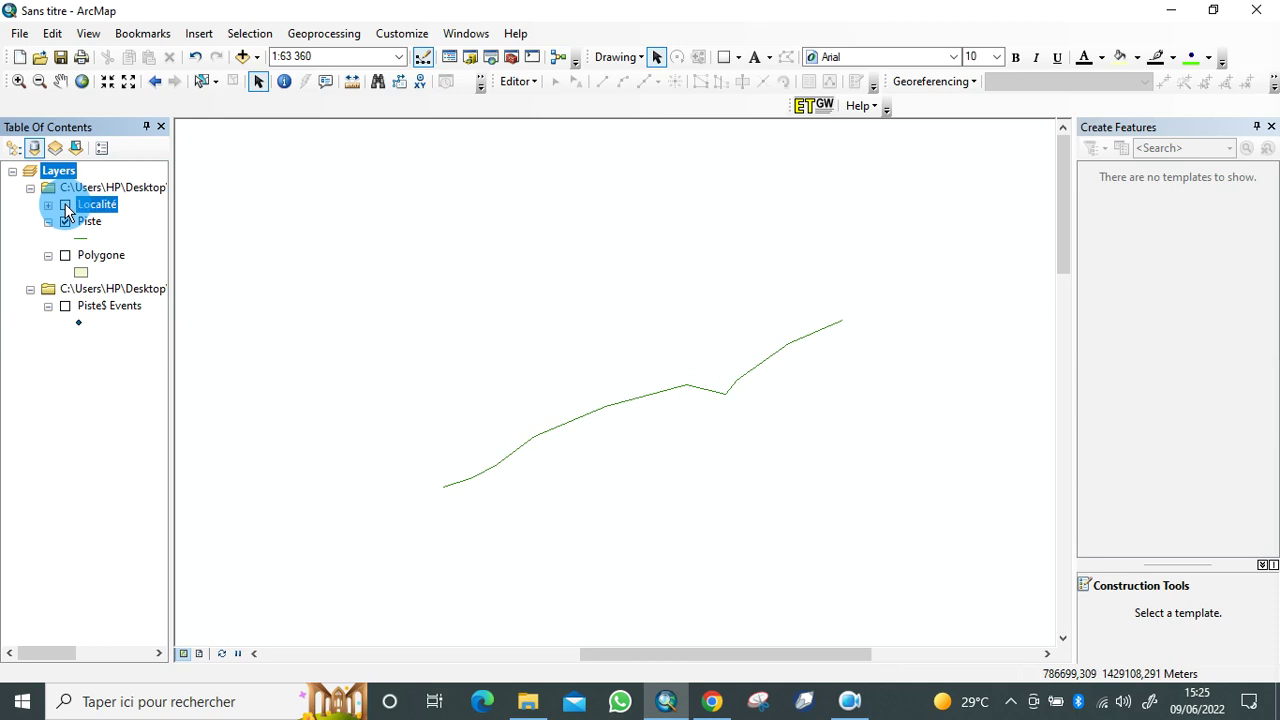
{"action": "left_click", "coordinate": [65, 256]}
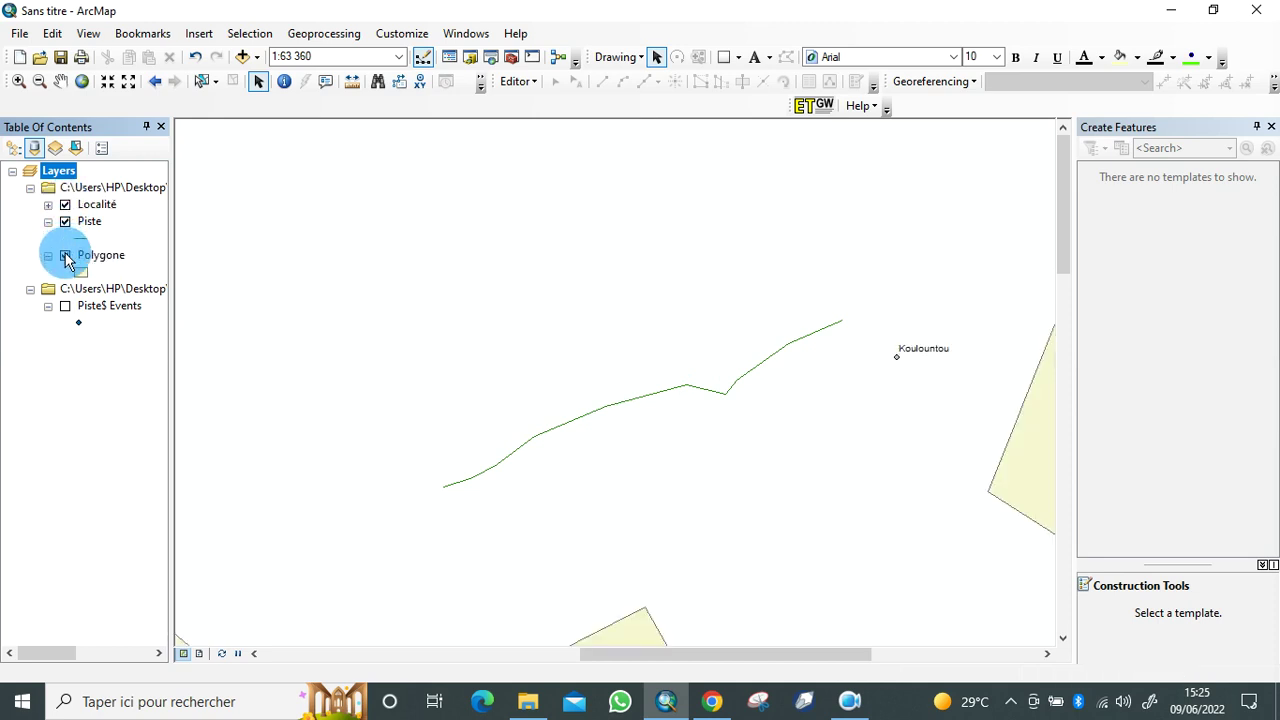
{"action": "left_click", "coordinate": [127, 86]}
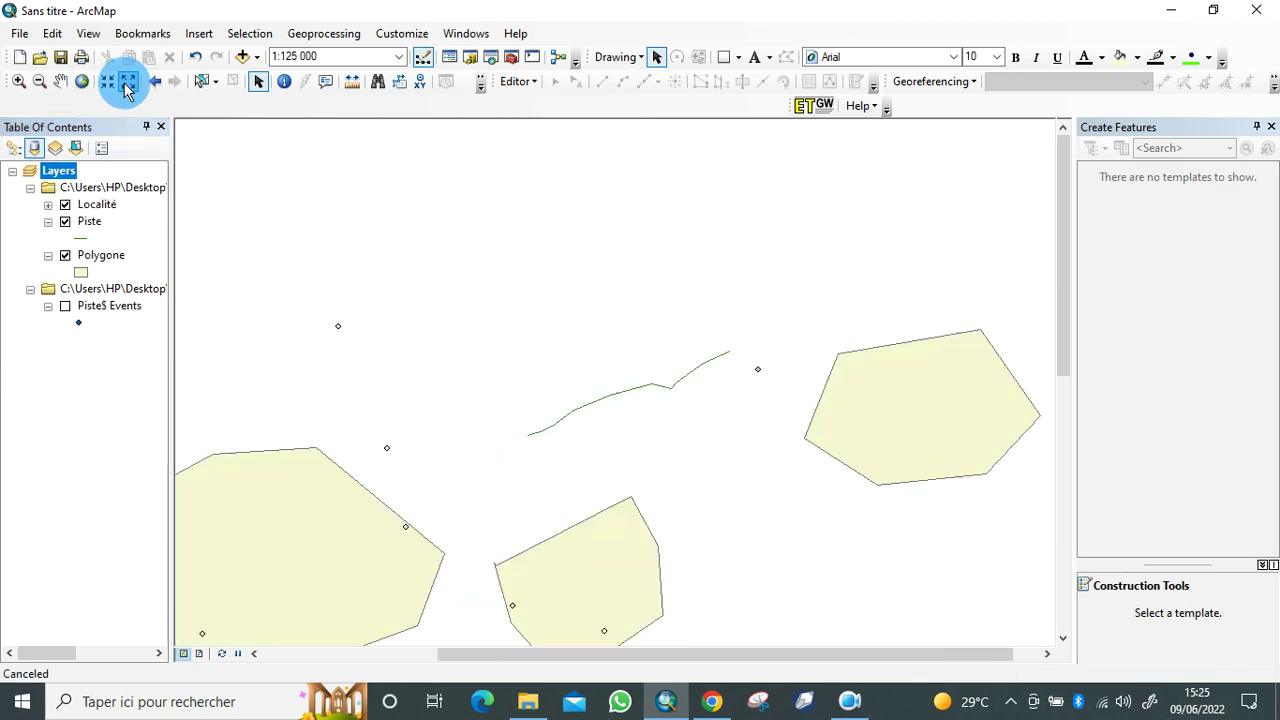
{"action": "left_click", "coordinate": [127, 86]}
{"action": "left_click", "coordinate": [127, 86]}
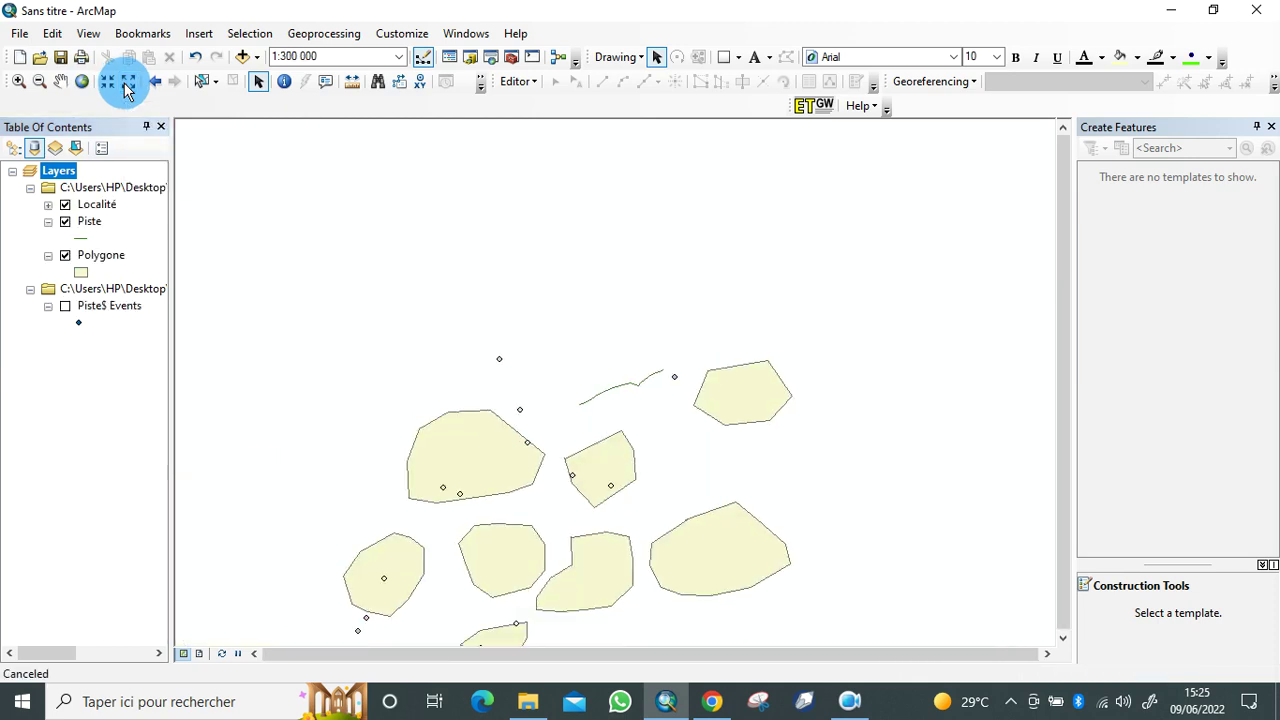
{"action": "left_click", "coordinate": [114, 84]}
{"action": "left_click", "coordinate": [116, 86]}
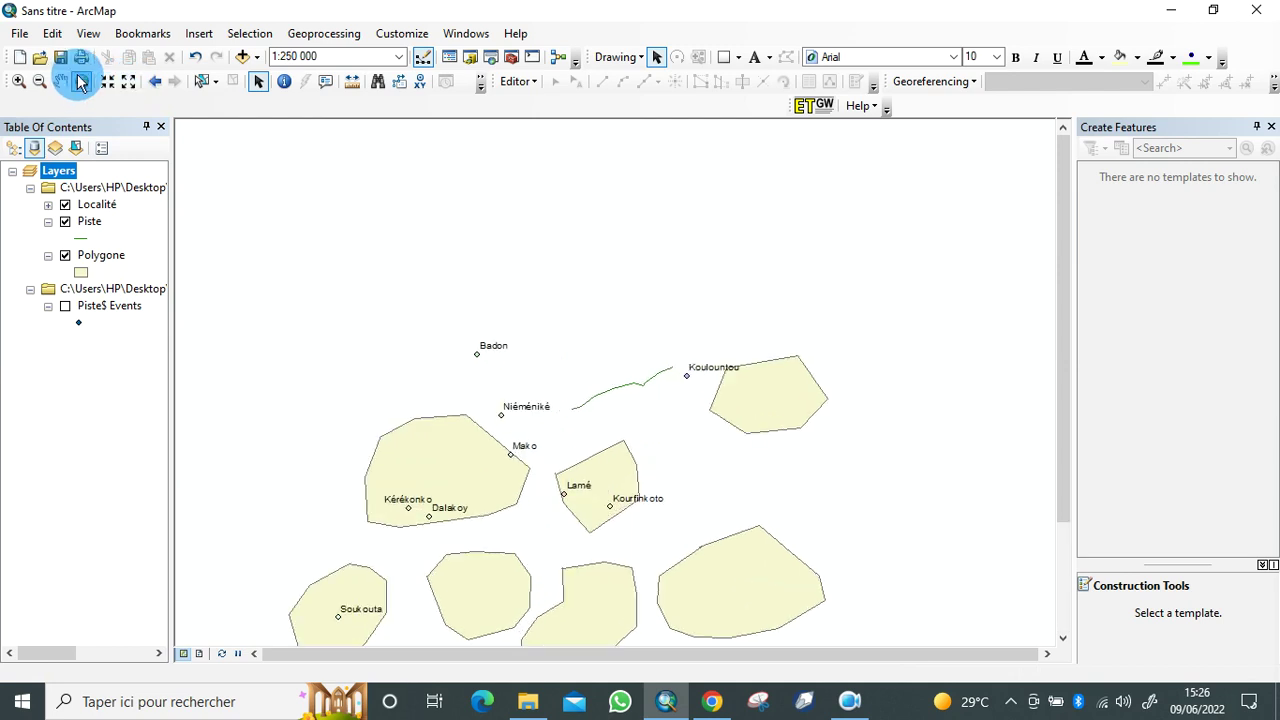
{"action": "left_click", "coordinate": [60, 81]}
{"action": "left_click_drag", "start_coordinate": [657, 471], "coordinate": [731, 331]}
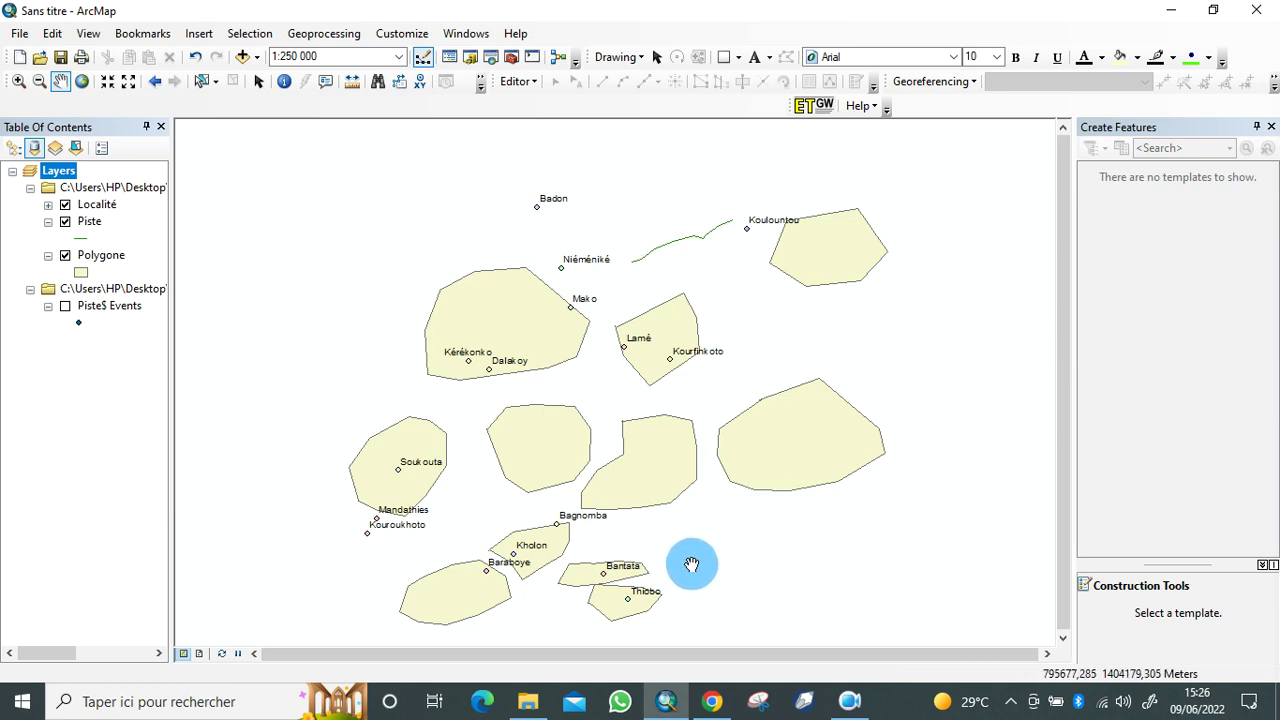
{"action": "left_click", "coordinate": [849, 700]}
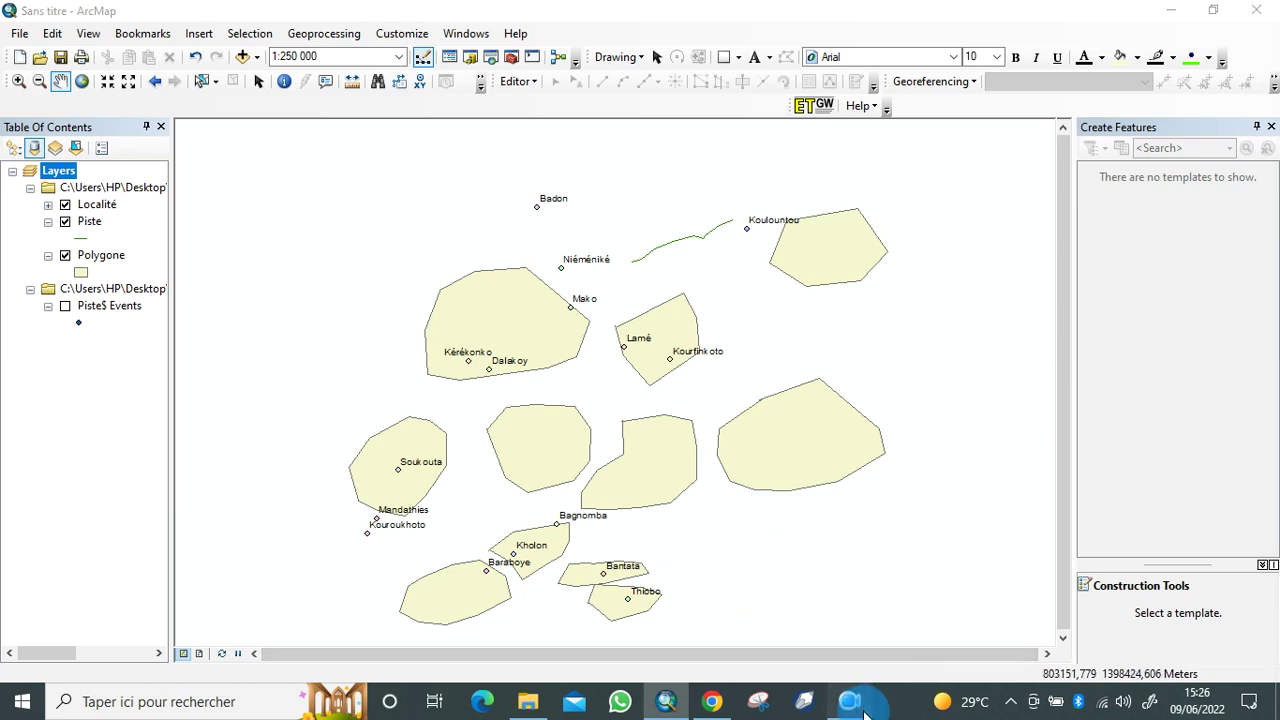